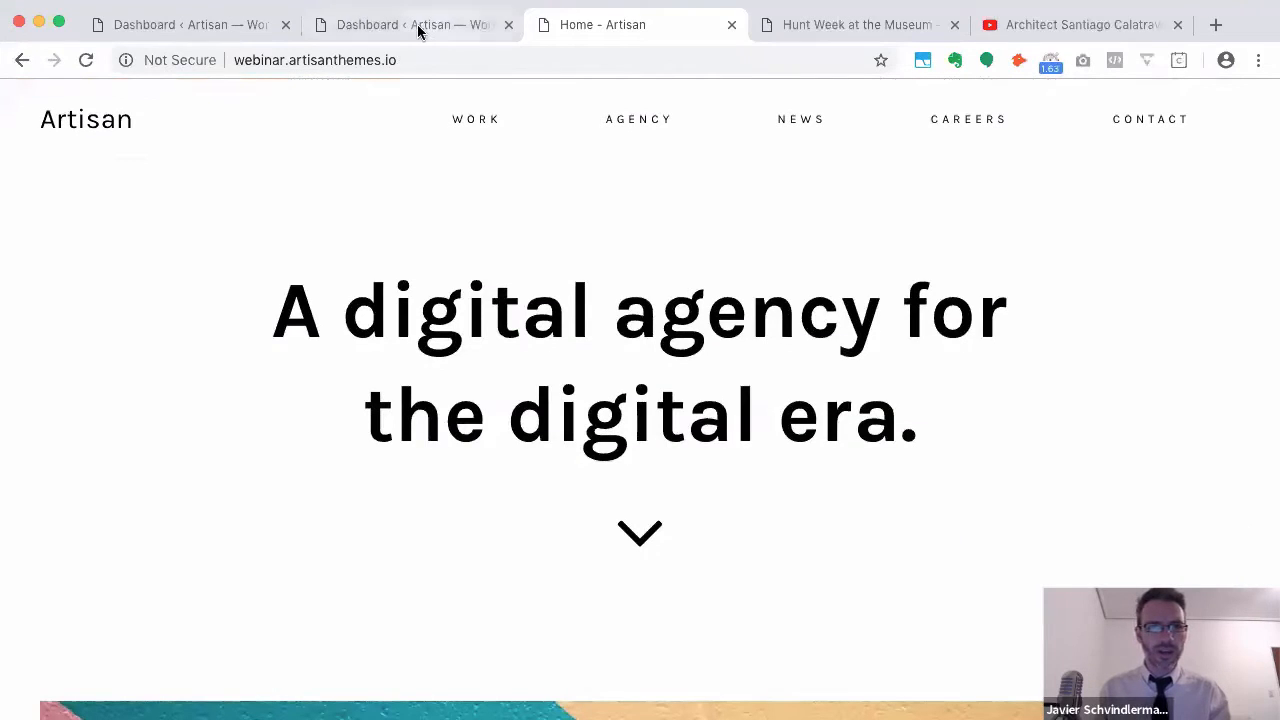
Close the duplicate WordPress Dashboard tab and open the Pepper+ Theme Options page
left_click(414, 31)
left_click(208, 35)
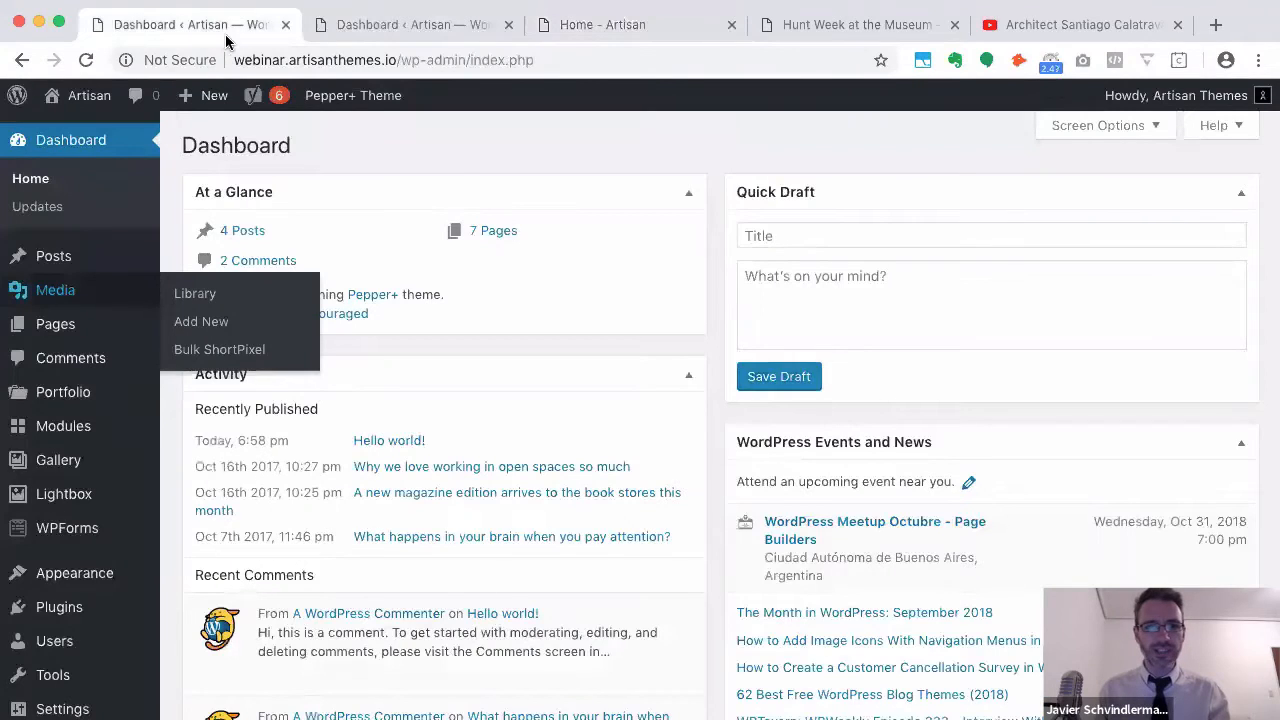
left_click(286, 25)
mouse_move(343, 99)
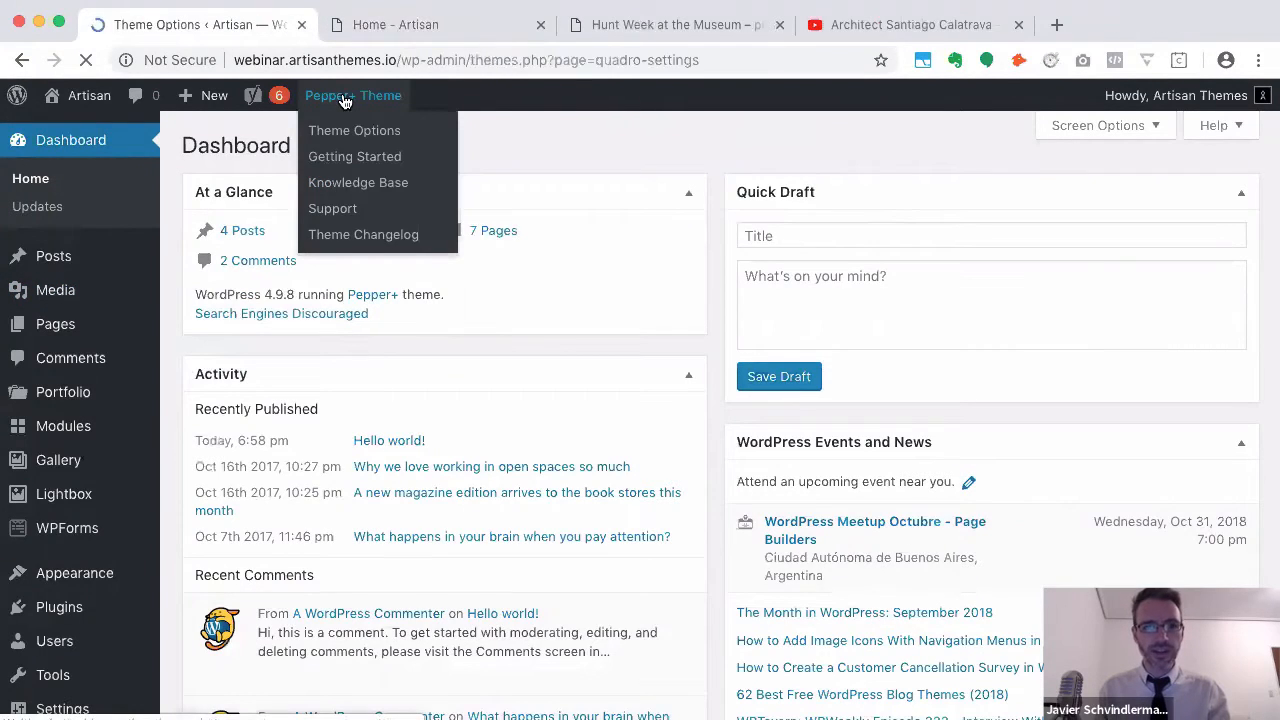
Open the Ready Made Sites importer, view the details of the Digital Agency pack, and close the importer without installing
scroll(233, 497, "down", 20)
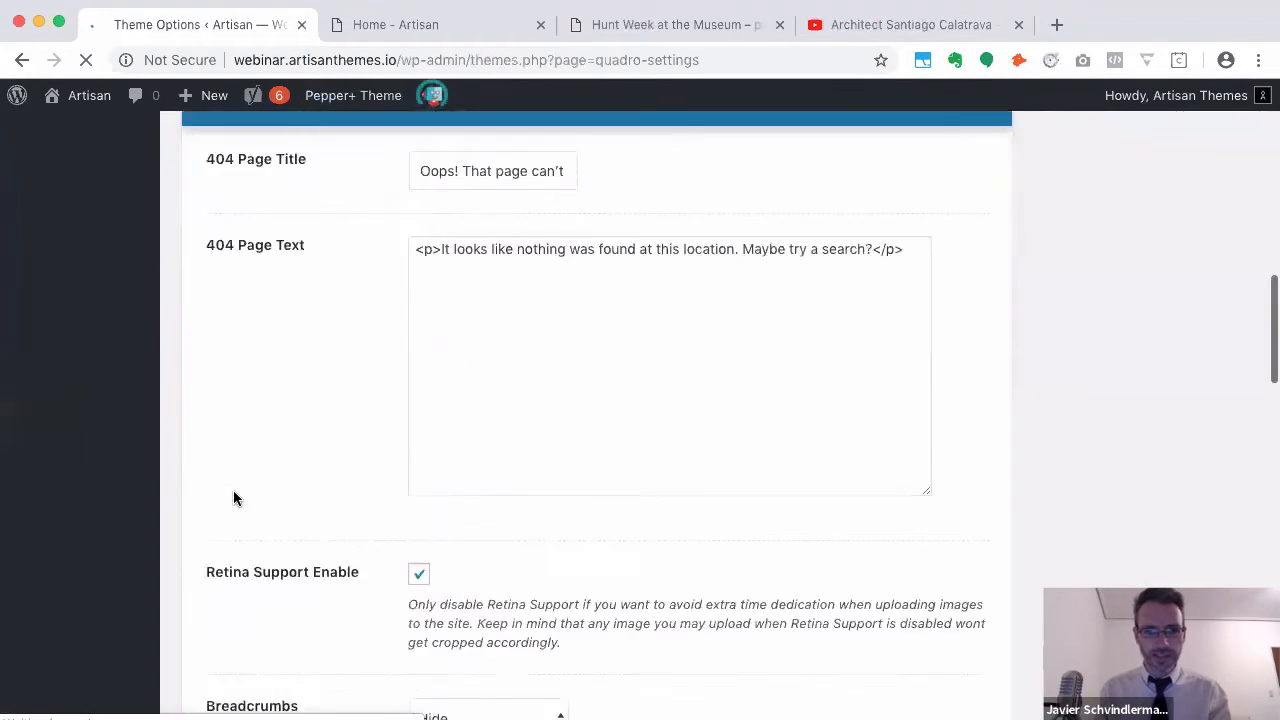
scroll(233, 497, "down", 4)
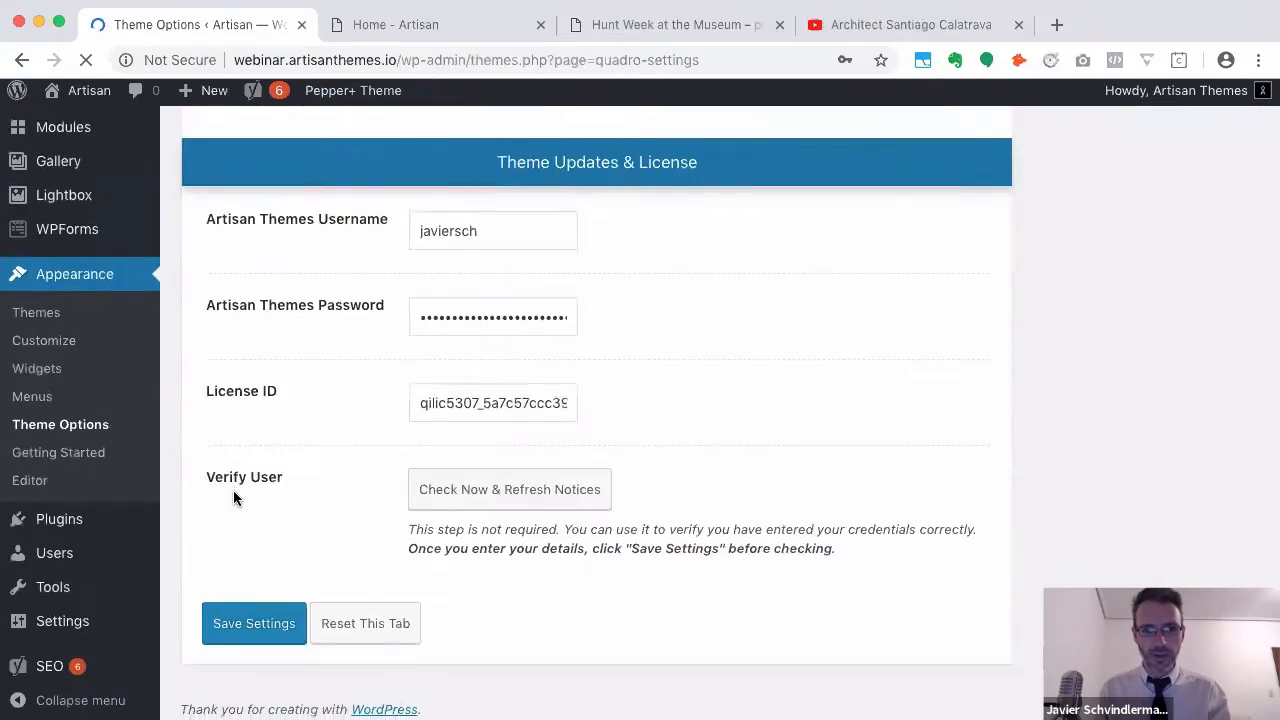
scroll(233, 497, "up", 5)
scroll(233, 490, "up", 6)
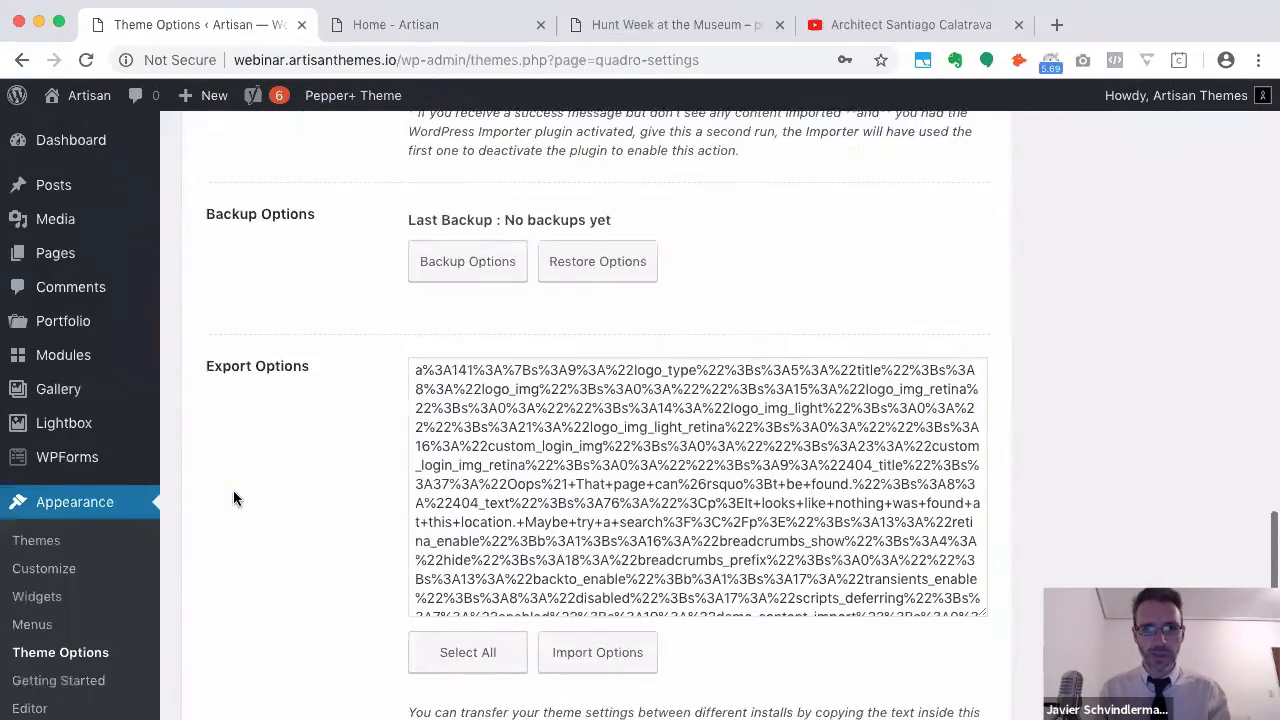
left_click(467, 319)
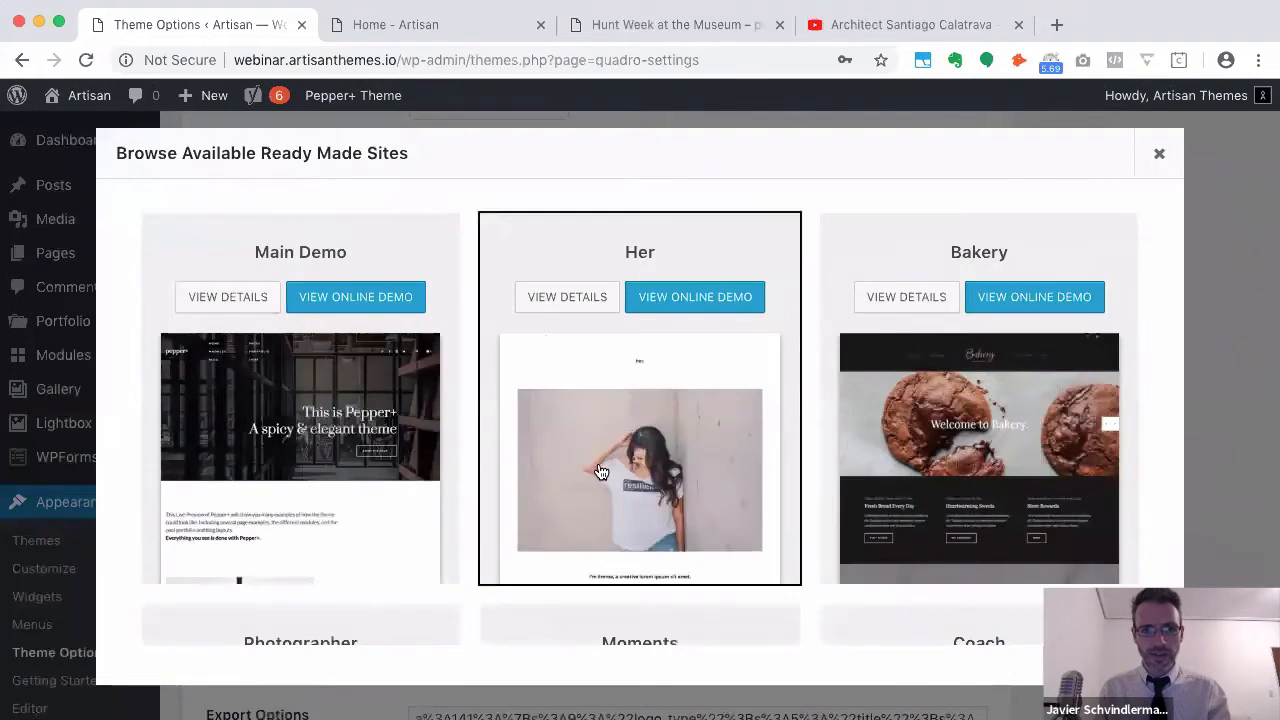
scroll(600, 466, "down", 5)
scroll(600, 471, "down", 3)
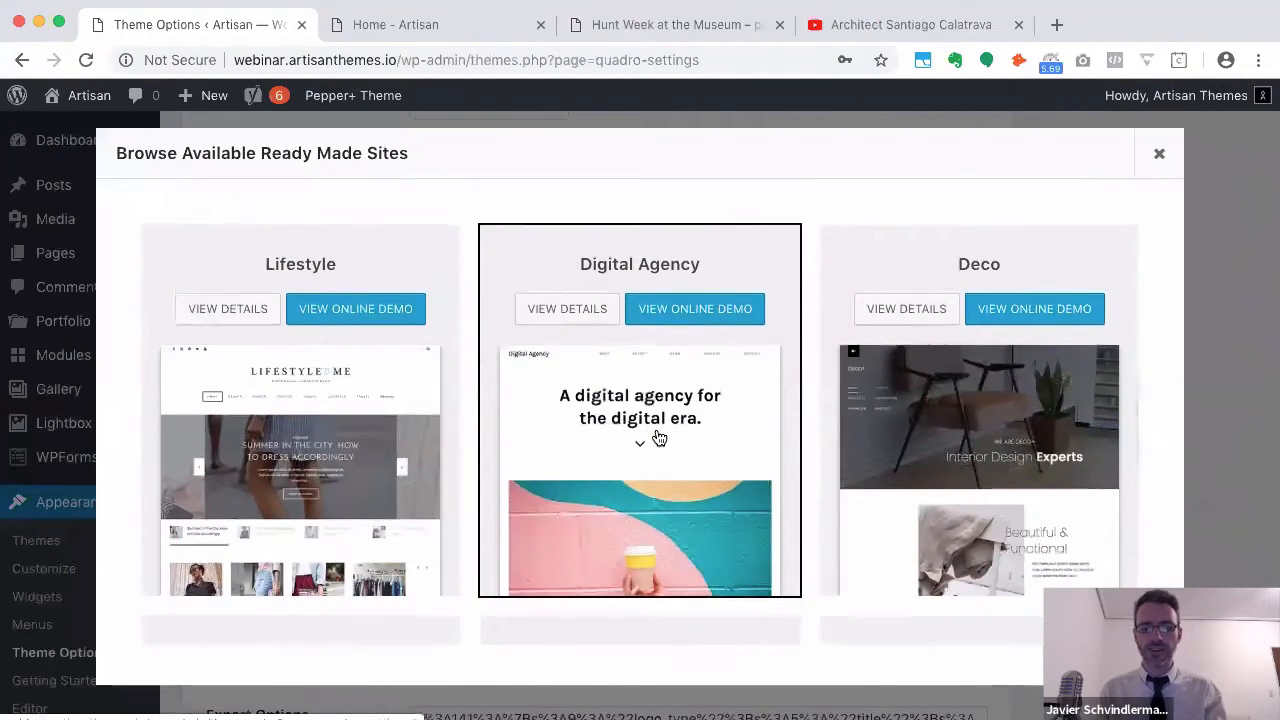
left_click(655, 436)
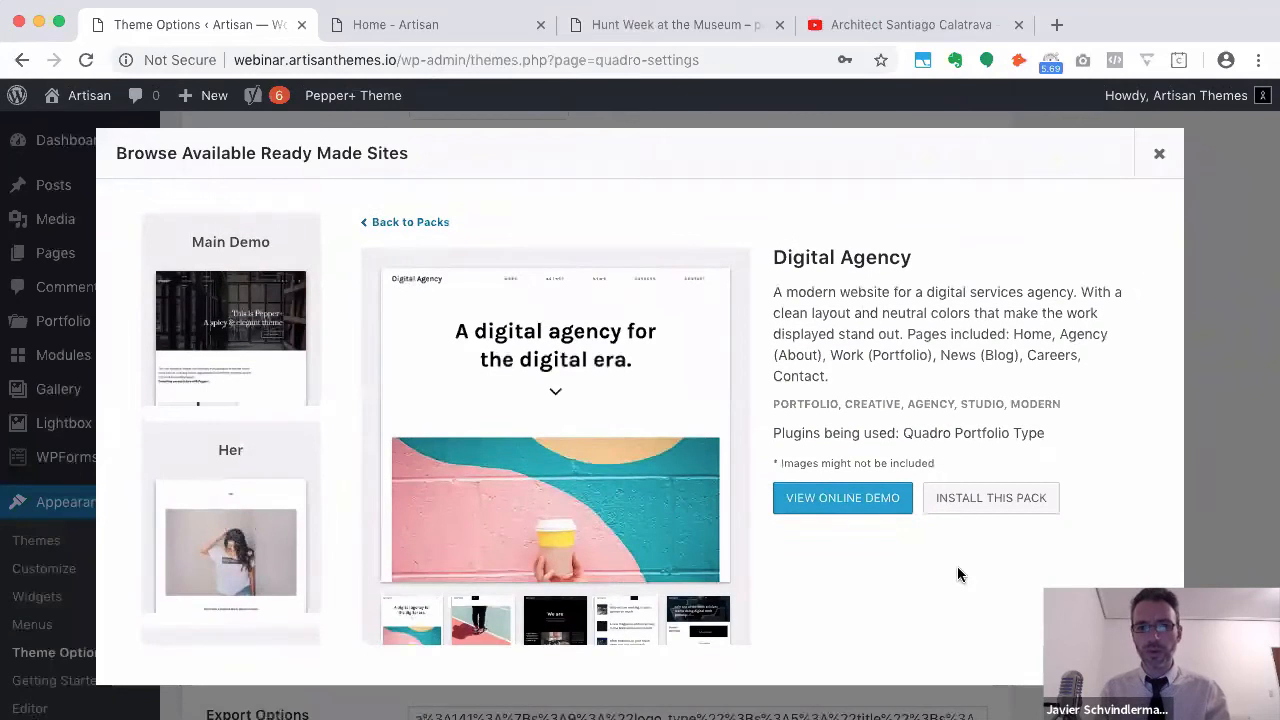
left_click(1159, 152)
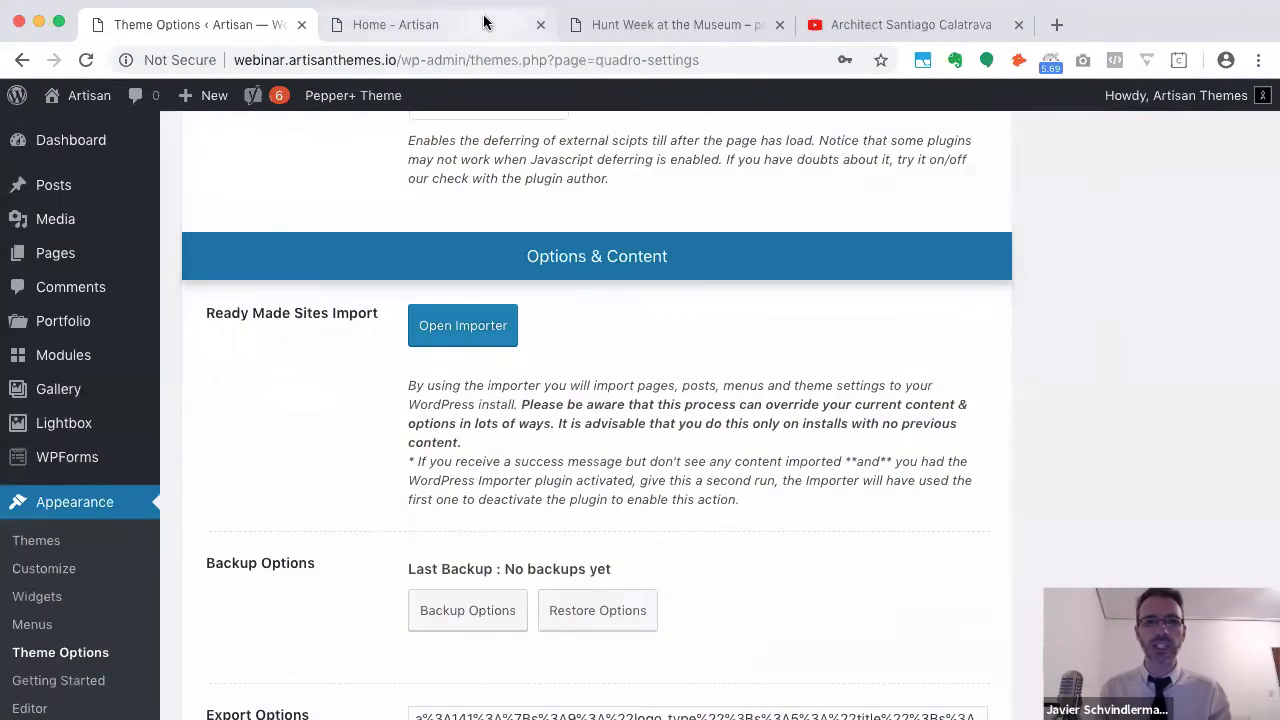
Switch to the live Artisan site and look through its home page from start to end
left_click(478, 30)
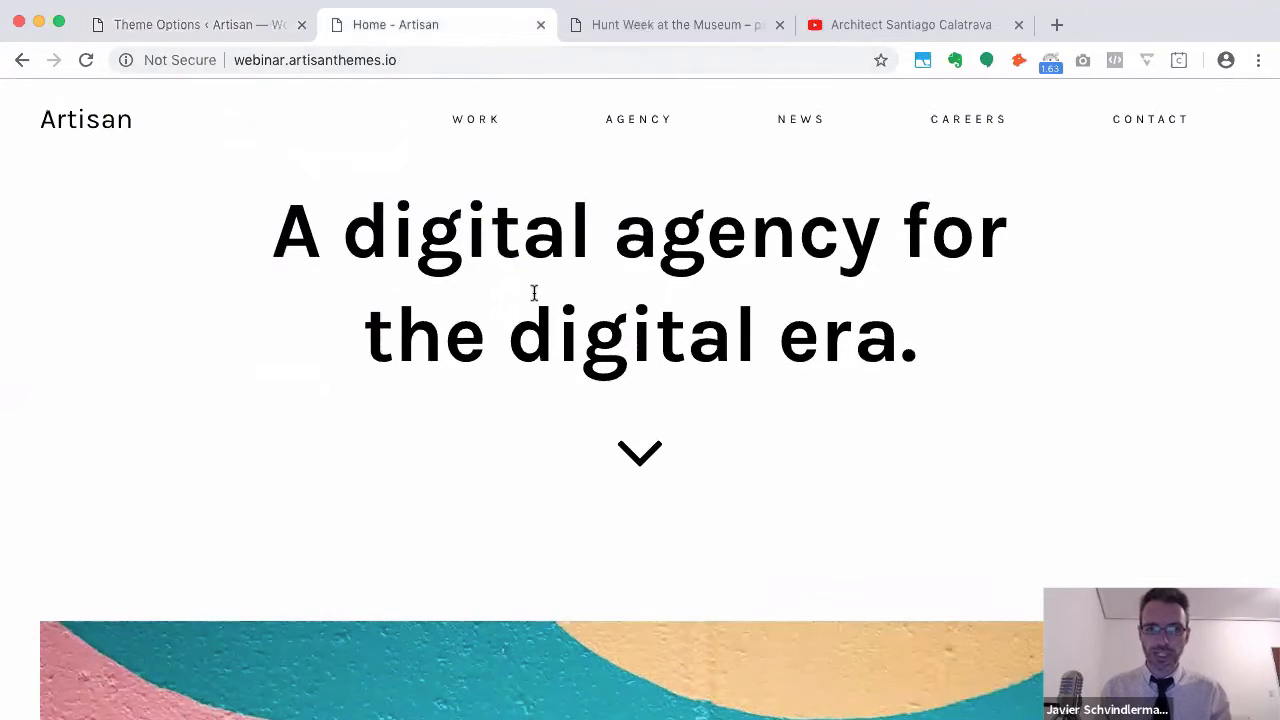
scroll(574, 409, "down", 5)
scroll(575, 410, "down", 15)
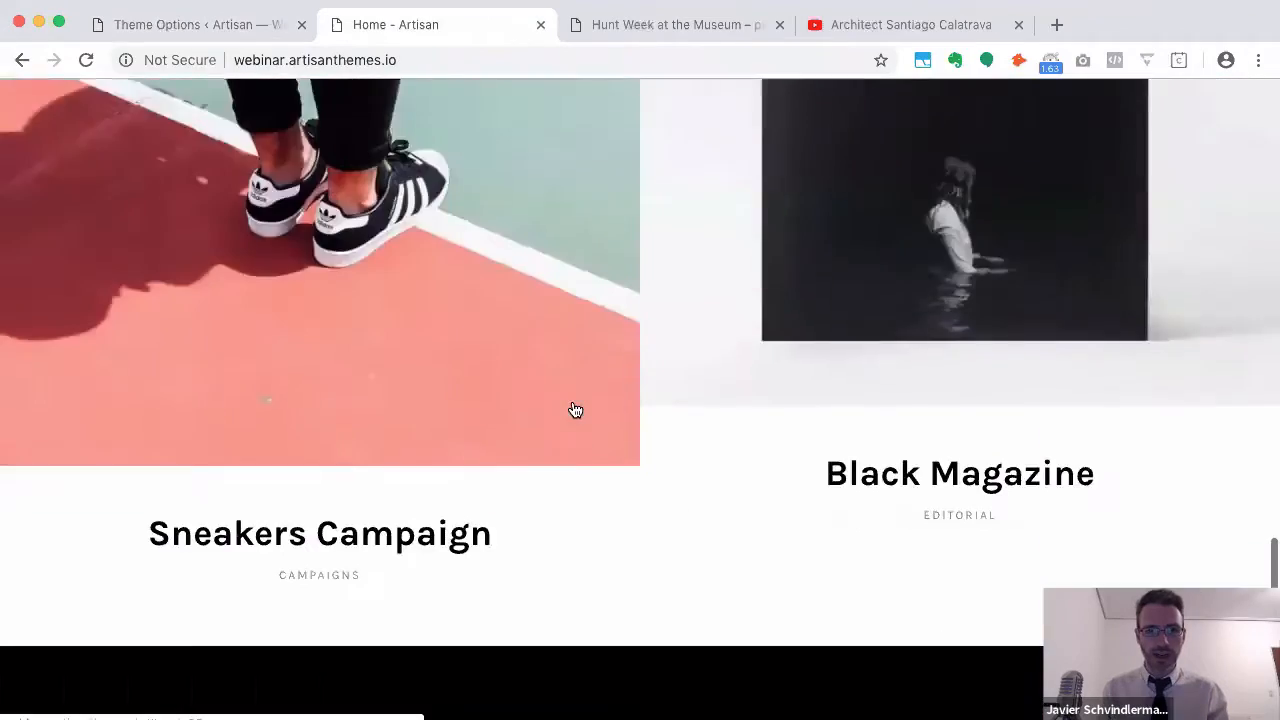
scroll(573, 408, "up", 15)
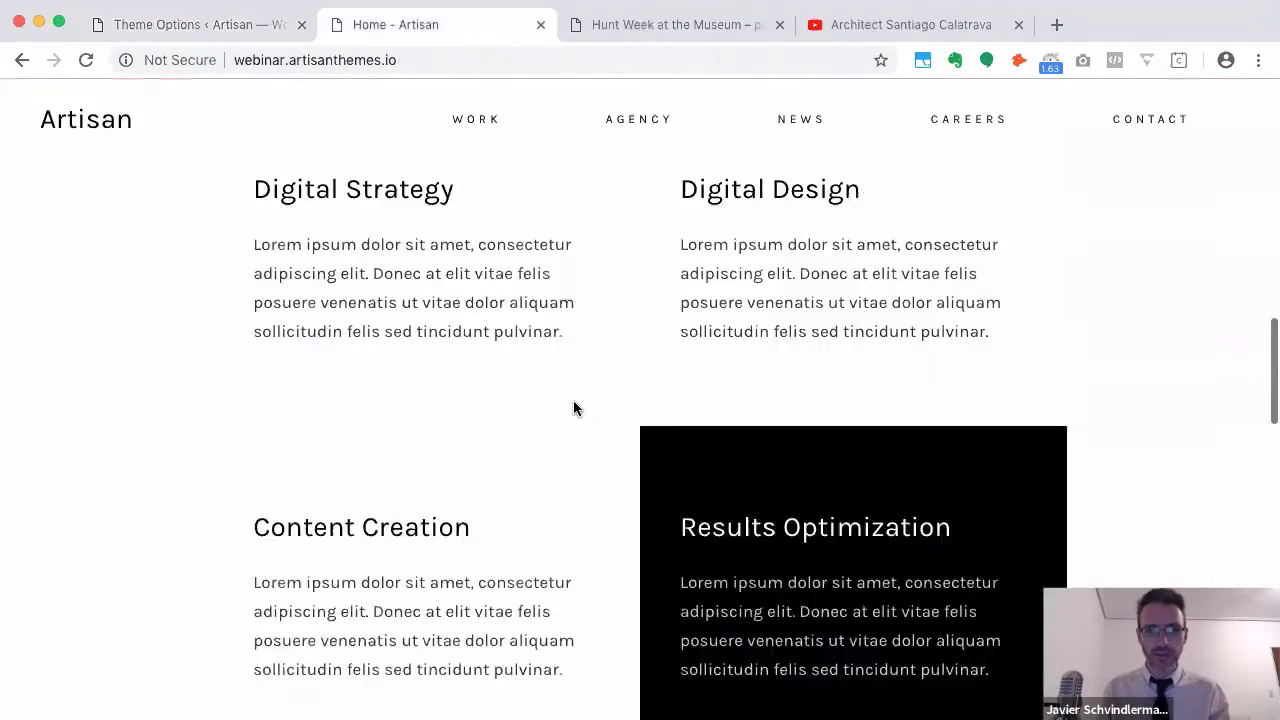
scroll(573, 403, "up", 5)
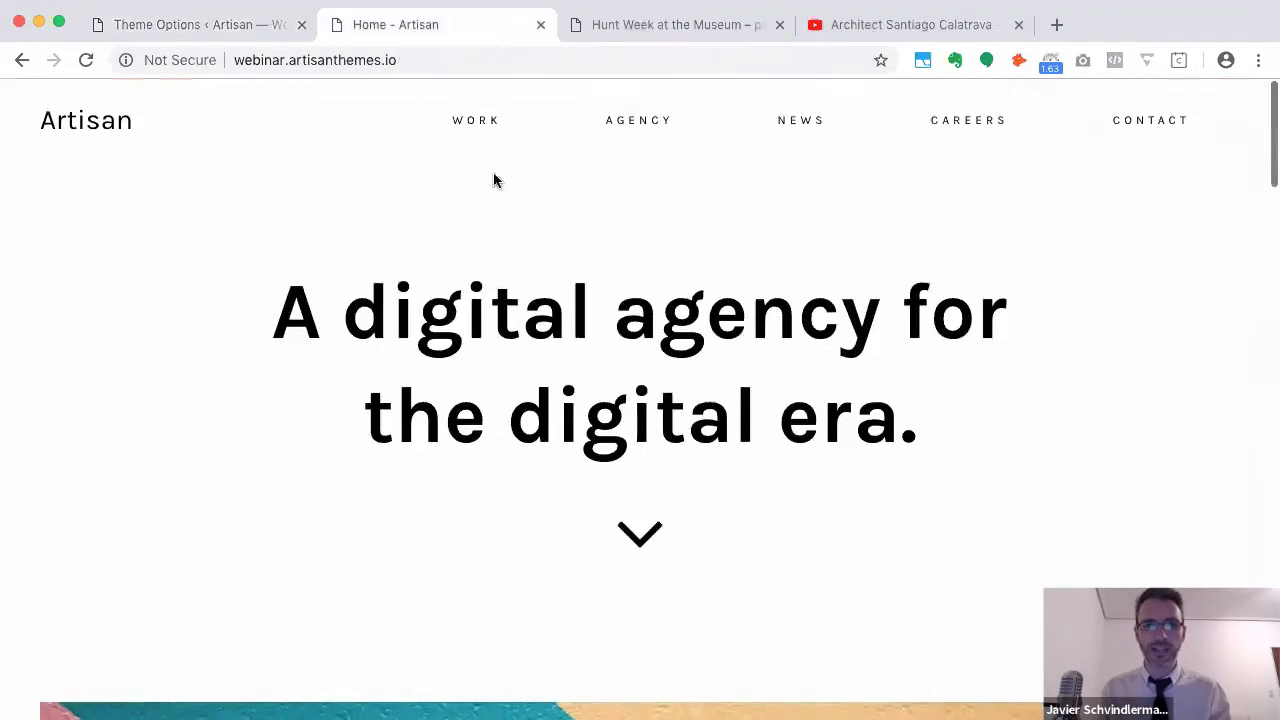
Open the site's Work page and examine the portfolio grid, its category filters and project entries
left_click(478, 121)
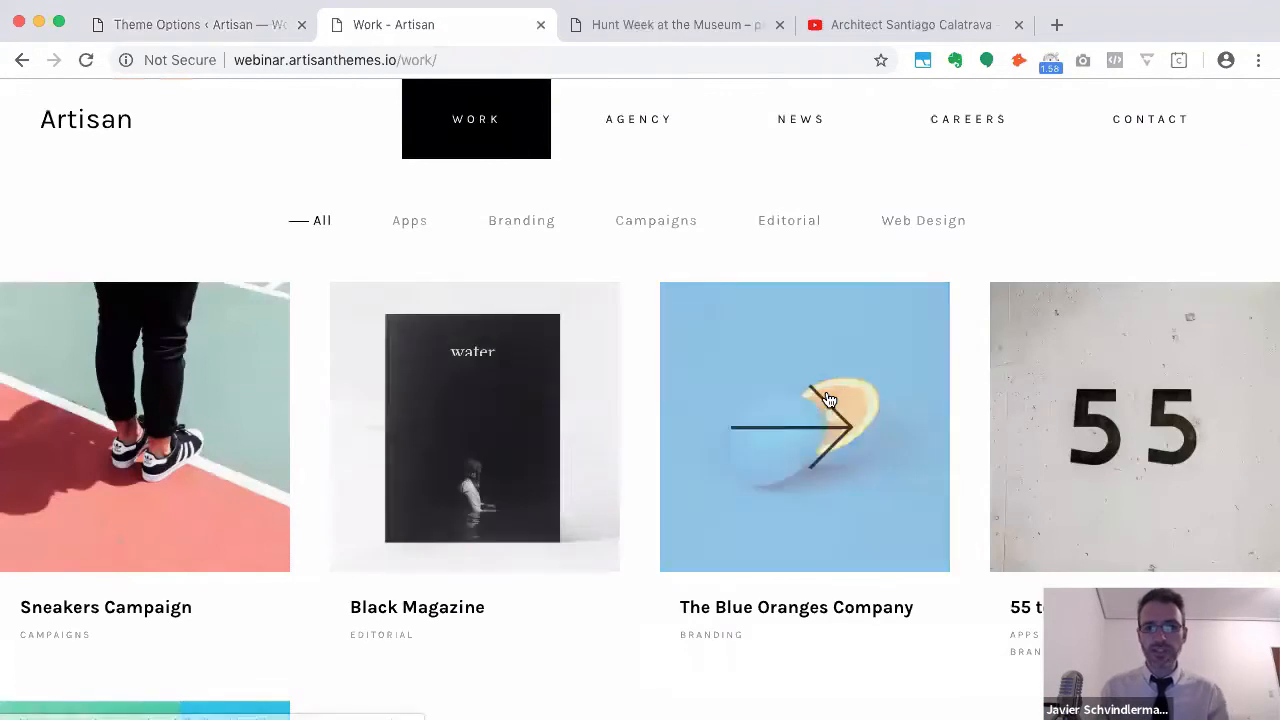
scroll(826, 397, "down", 3)
scroll(808, 549, "down", 4)
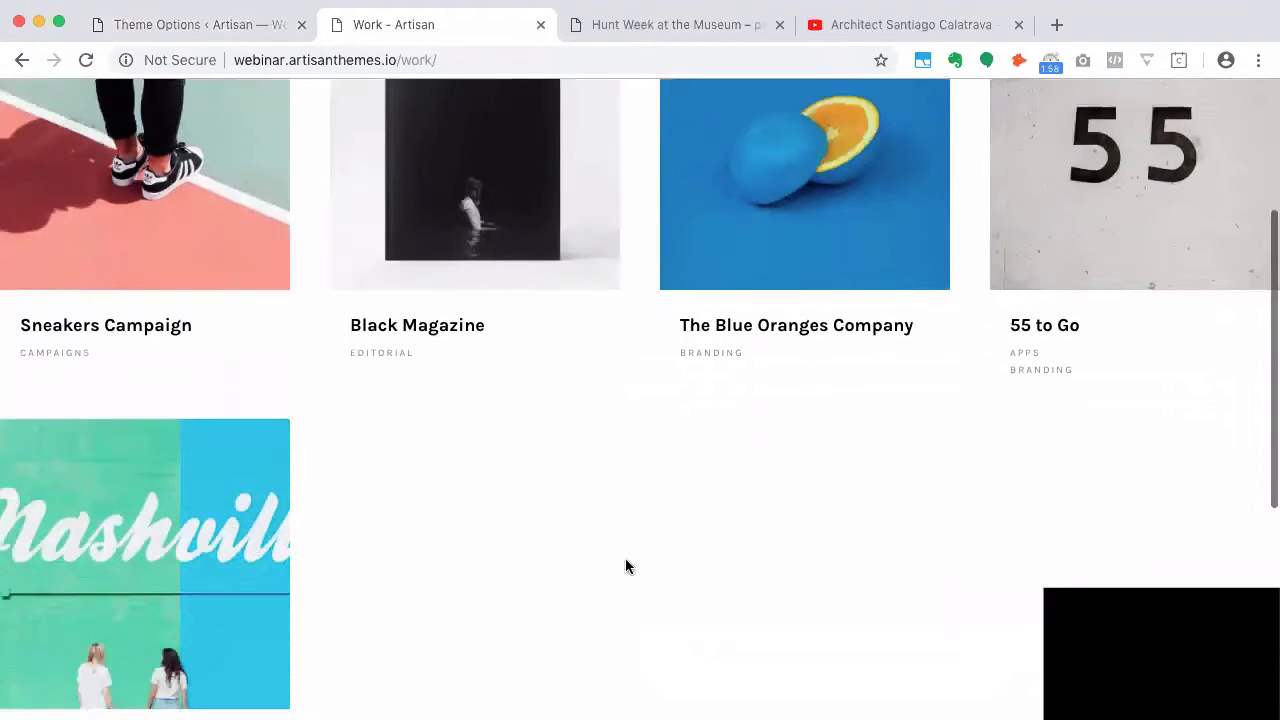
scroll(759, 570, "down", 1)
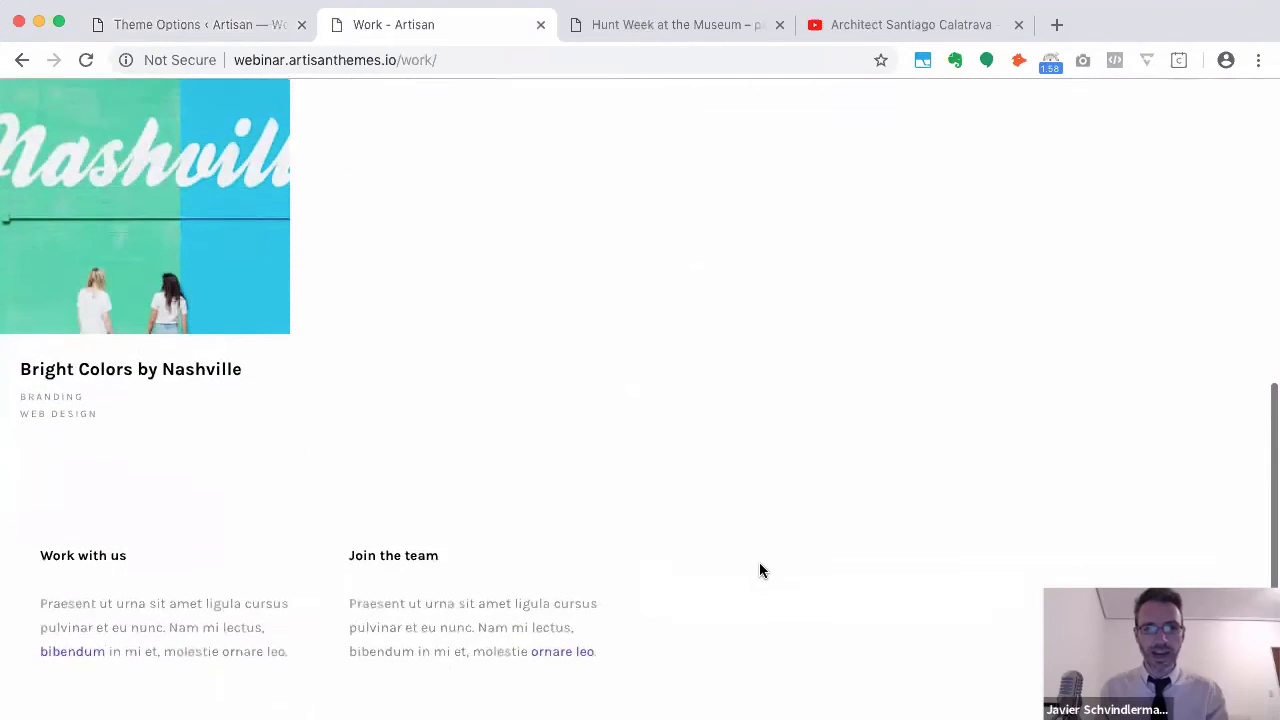
scroll(759, 570, "up", 6)
scroll(759, 570, "down", 2)
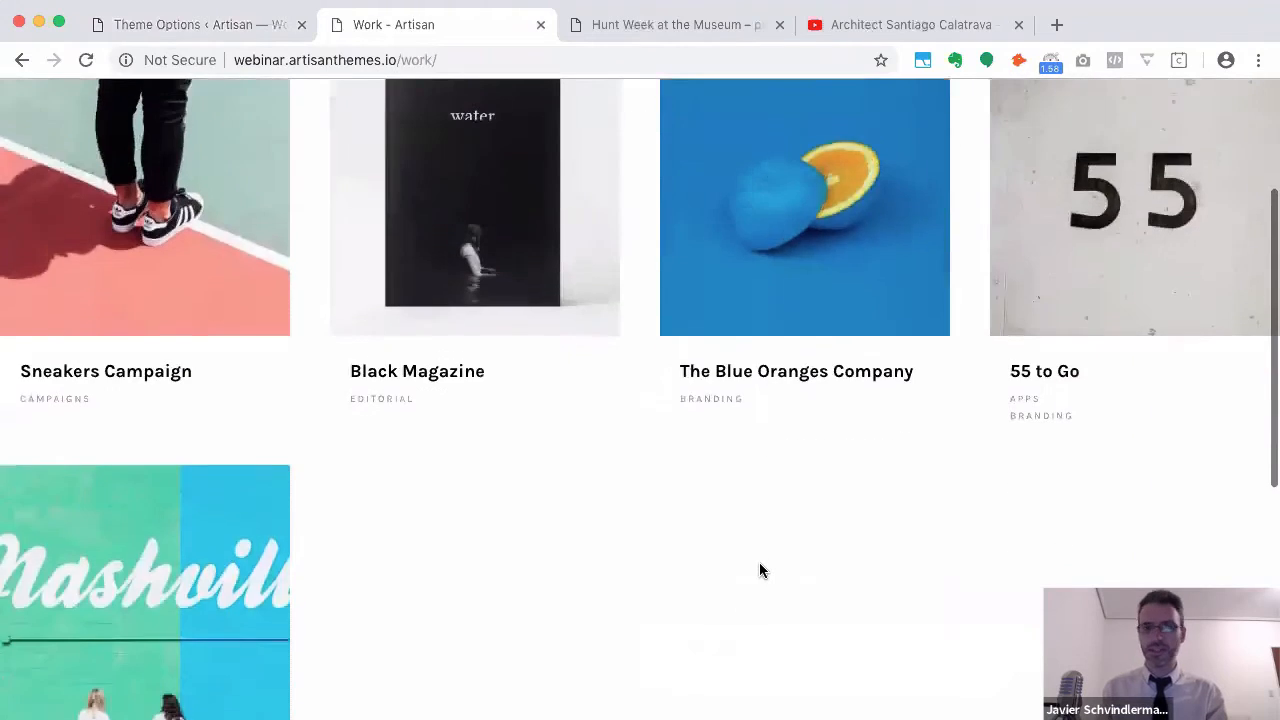
scroll(760, 570, "up", 3)
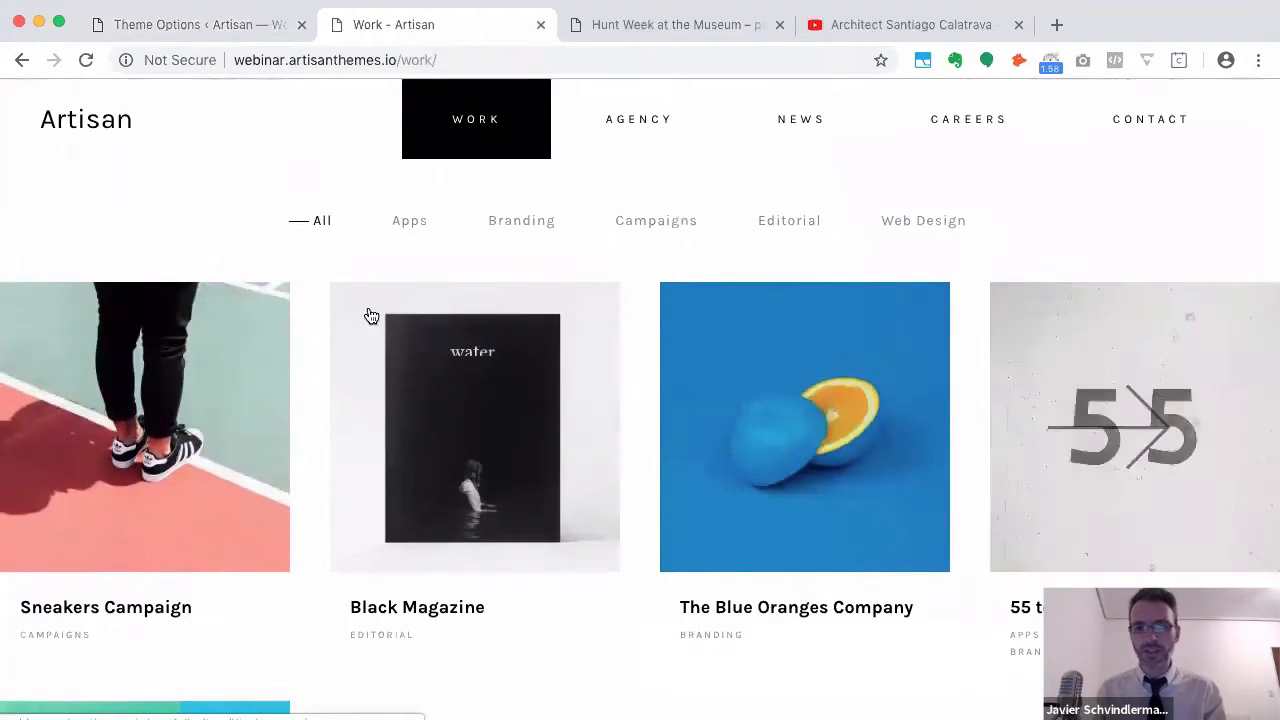
scroll(690, 471, "down", 2)
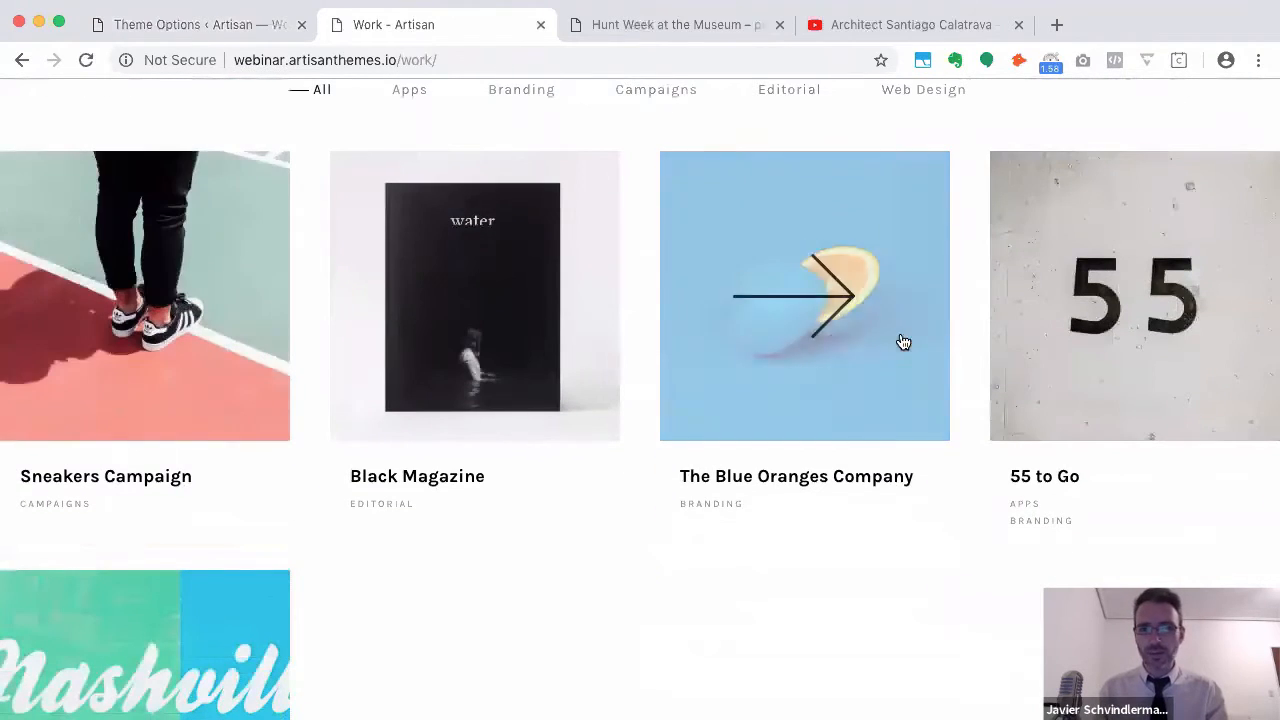
scroll(431, 566, "down", 1)
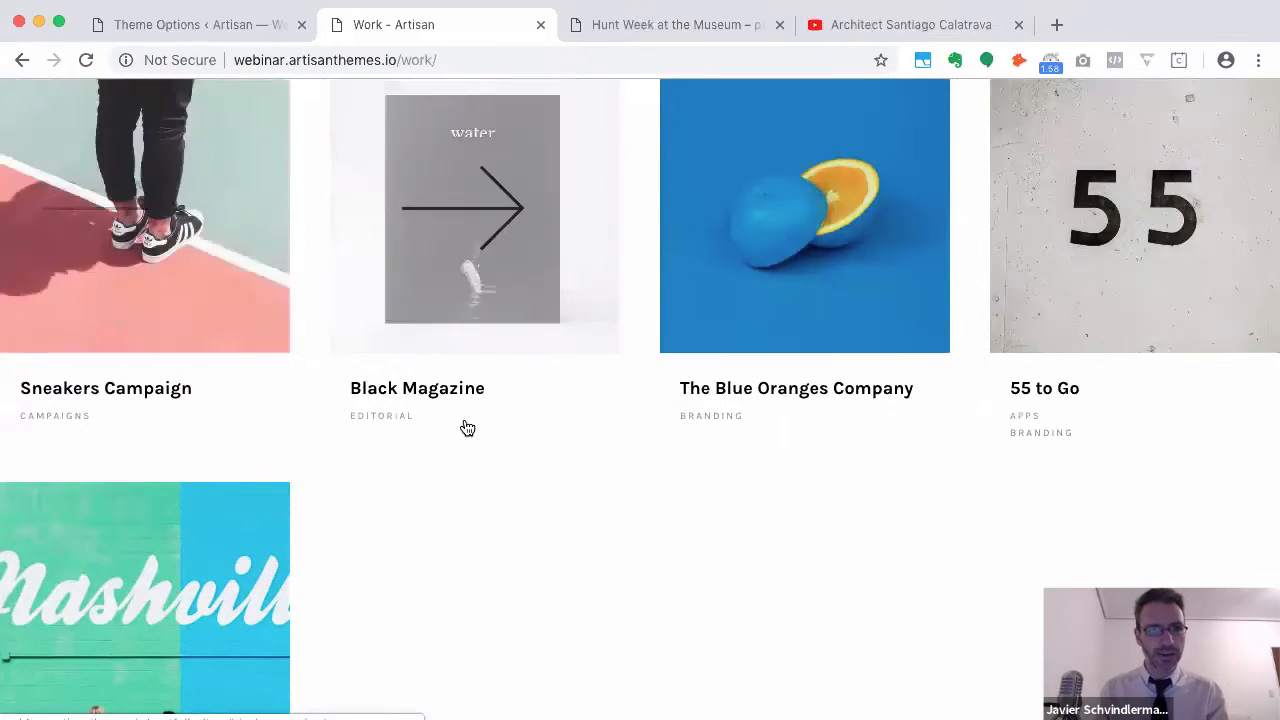
scroll(873, 498, "down", 2)
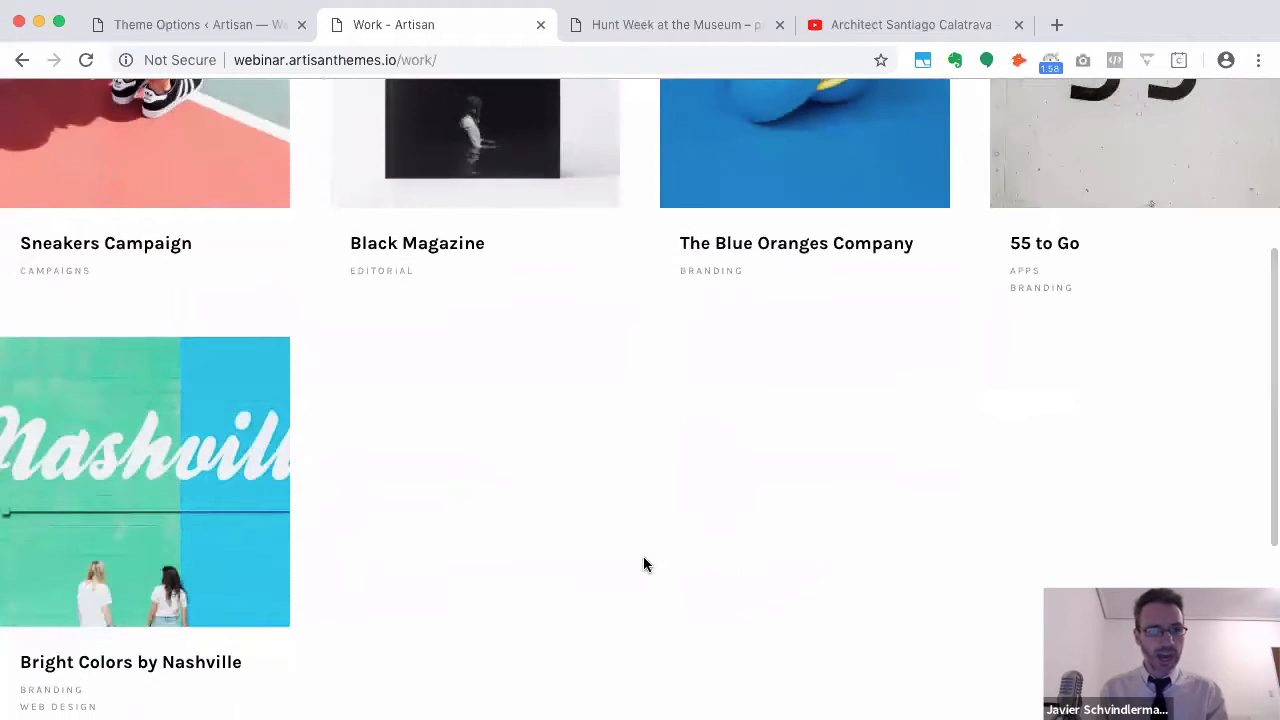
Open the Black Magazine portfolio item and examine its title, description and full-width image layout
scroll(643, 560, "up", 3)
left_click(480, 321)
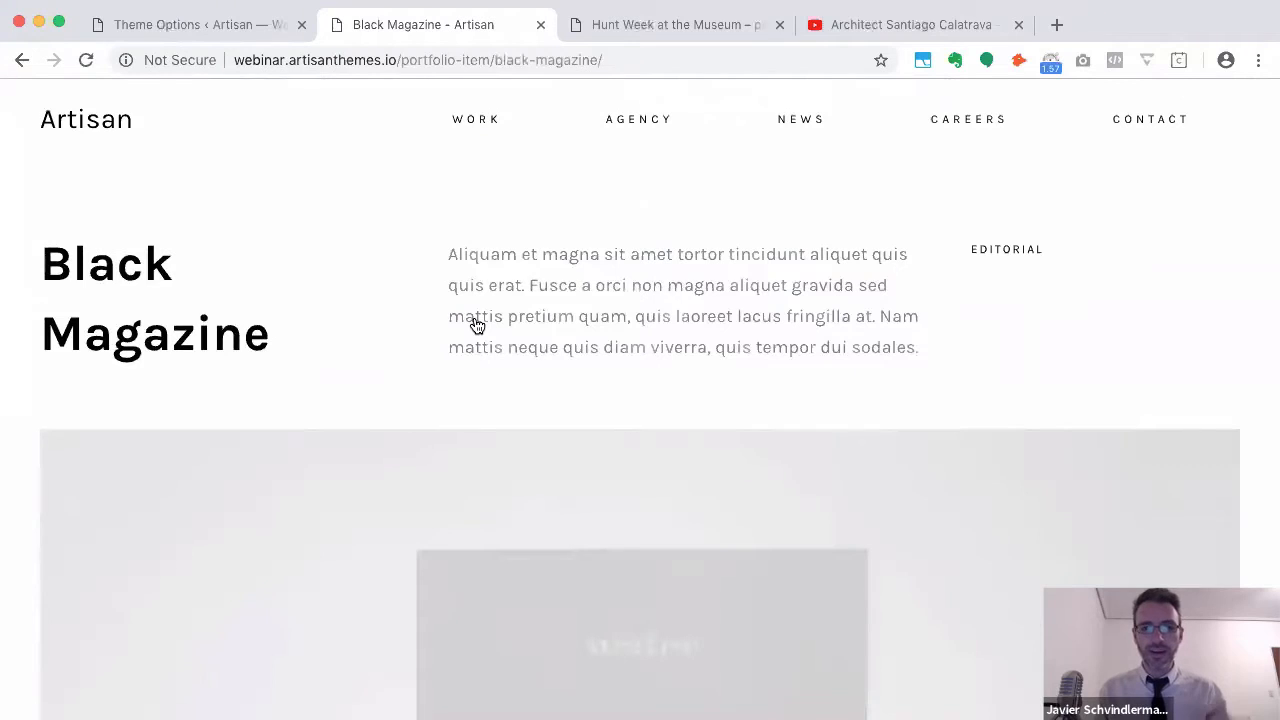
scroll(477, 326, "down", 5)
scroll(477, 326, "down", 4)
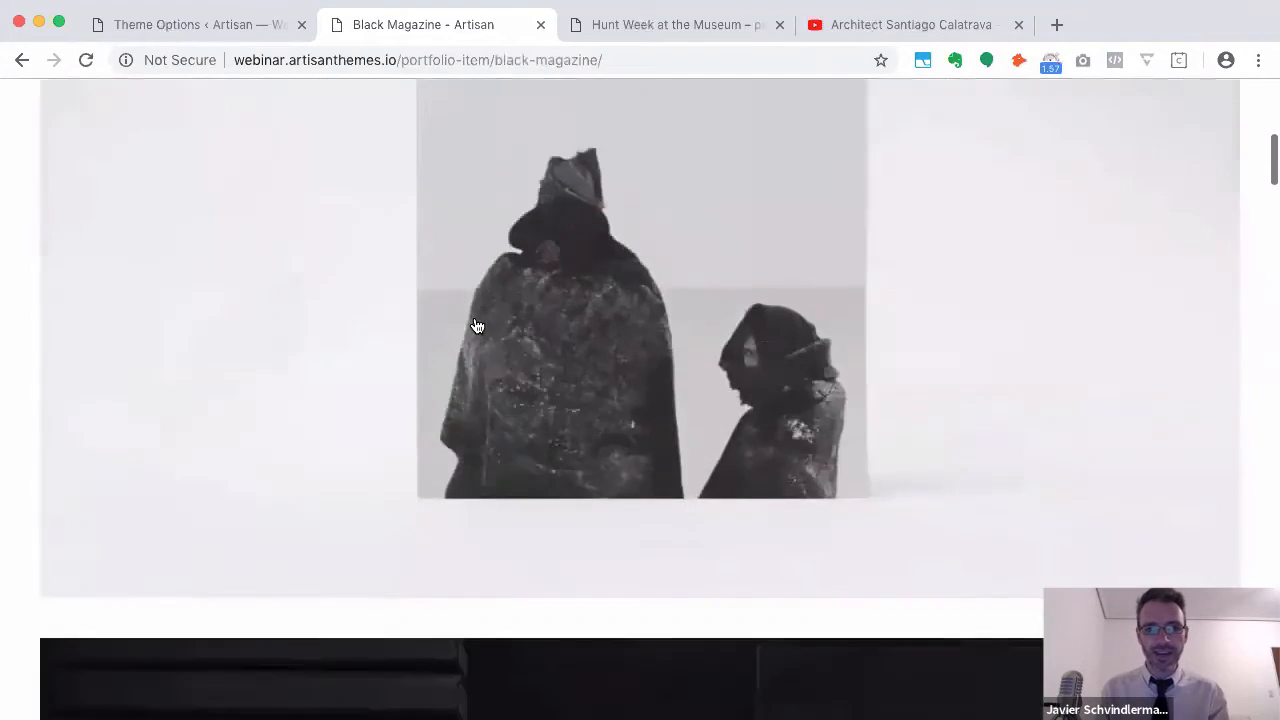
scroll(477, 326, "up", 8)
scroll(477, 326, "down", 2)
scroll(477, 326, "down", 15)
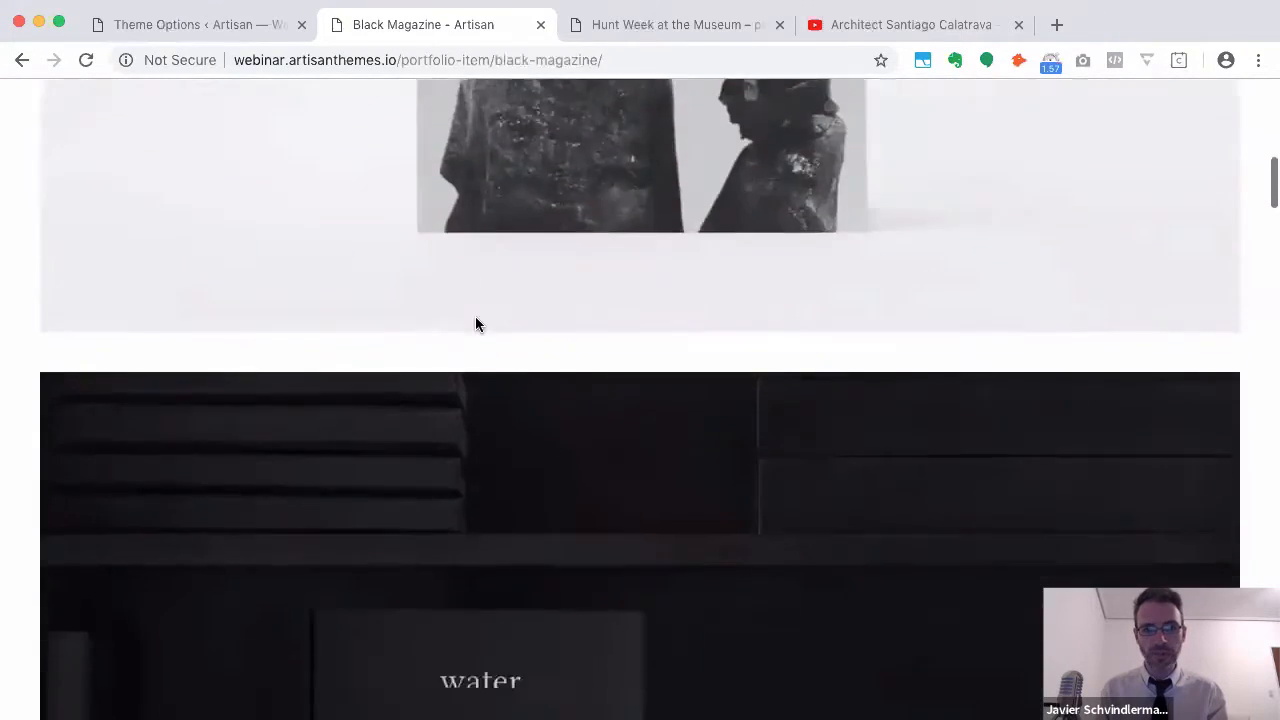
scroll(477, 324, "down", 20)
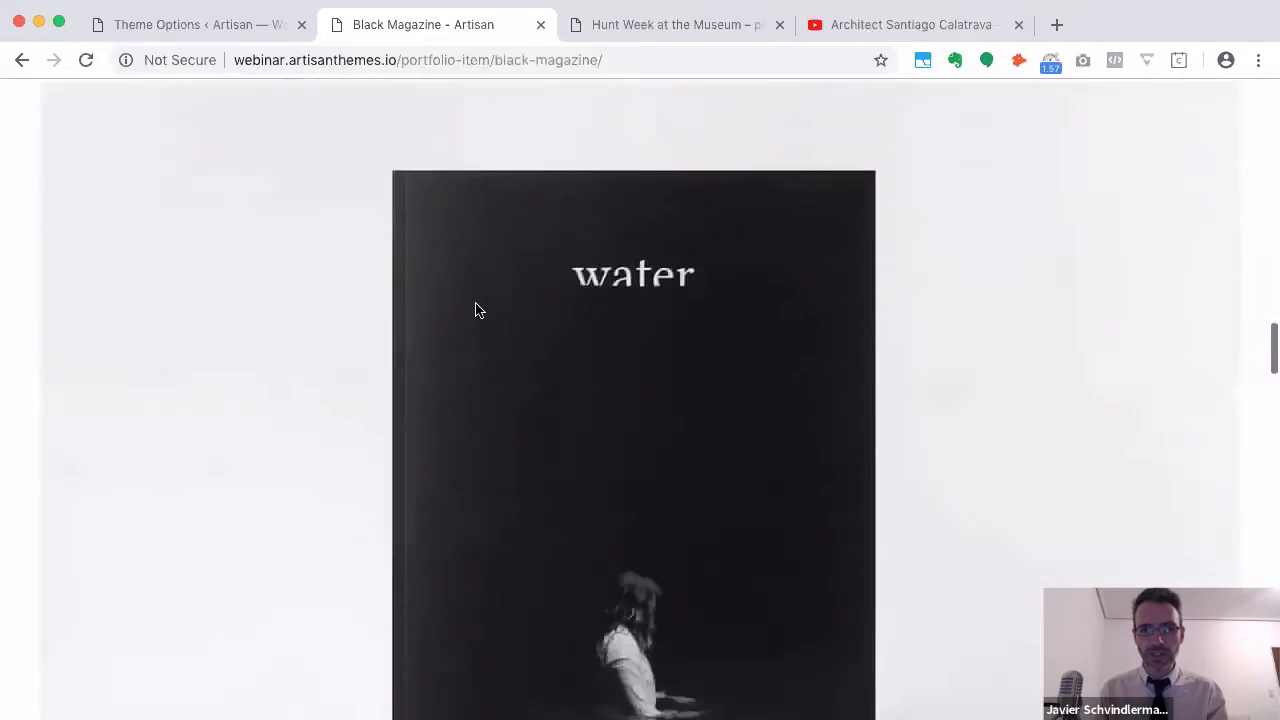
scroll(477, 310, "down", 20)
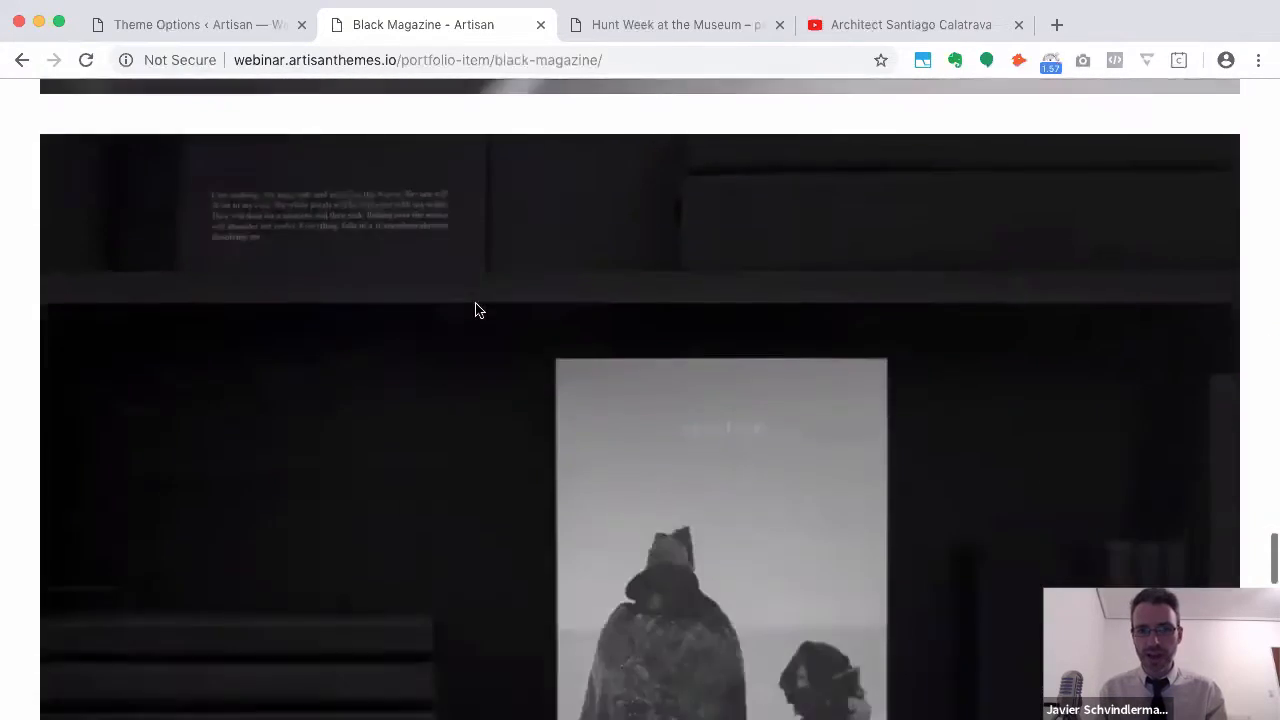
scroll(485, 317, "up", 20)
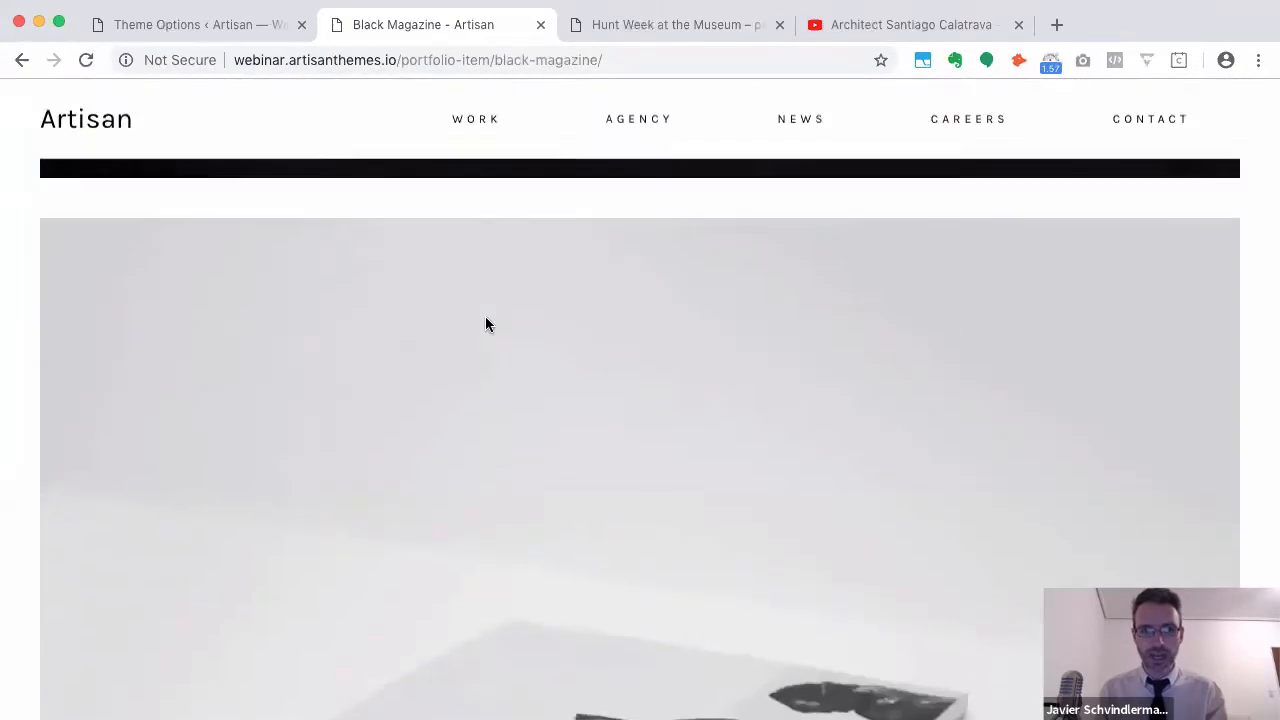
scroll(485, 324, "up", 5)
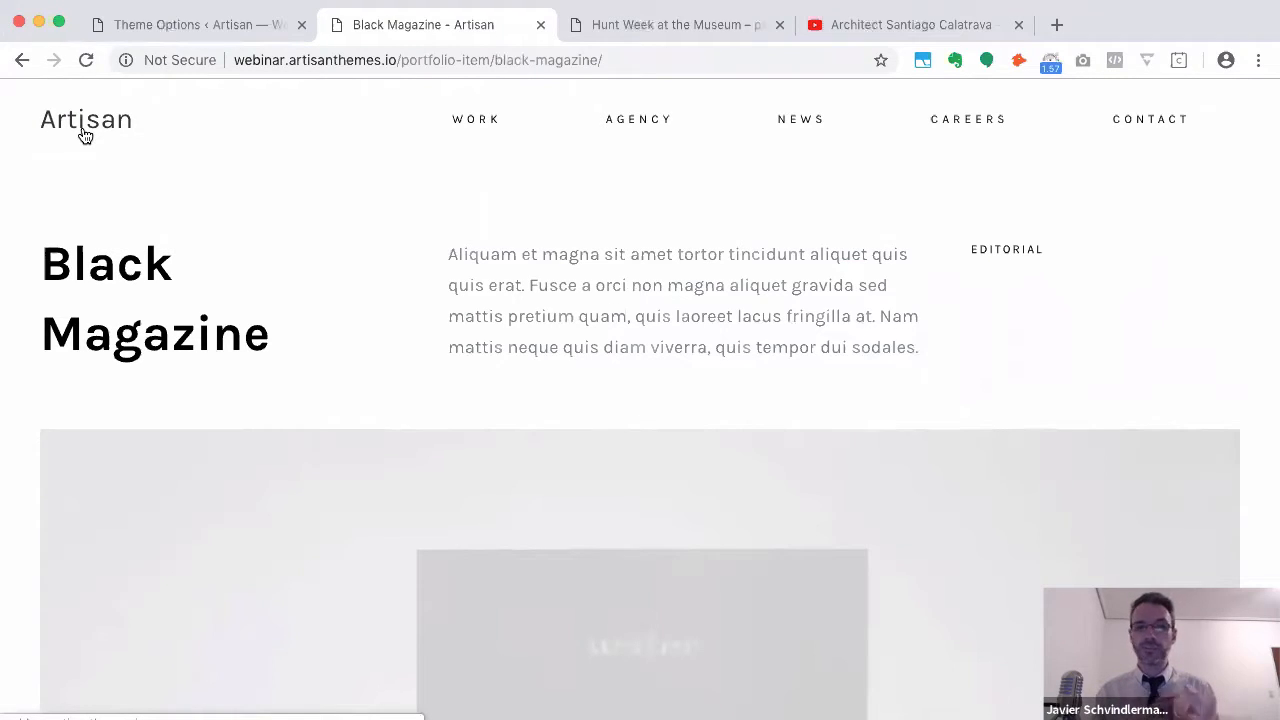
Return to the Work page and review how the portfolio projects are arranged in the grid
left_click(473, 125)
scroll(805, 440, "down", 2)
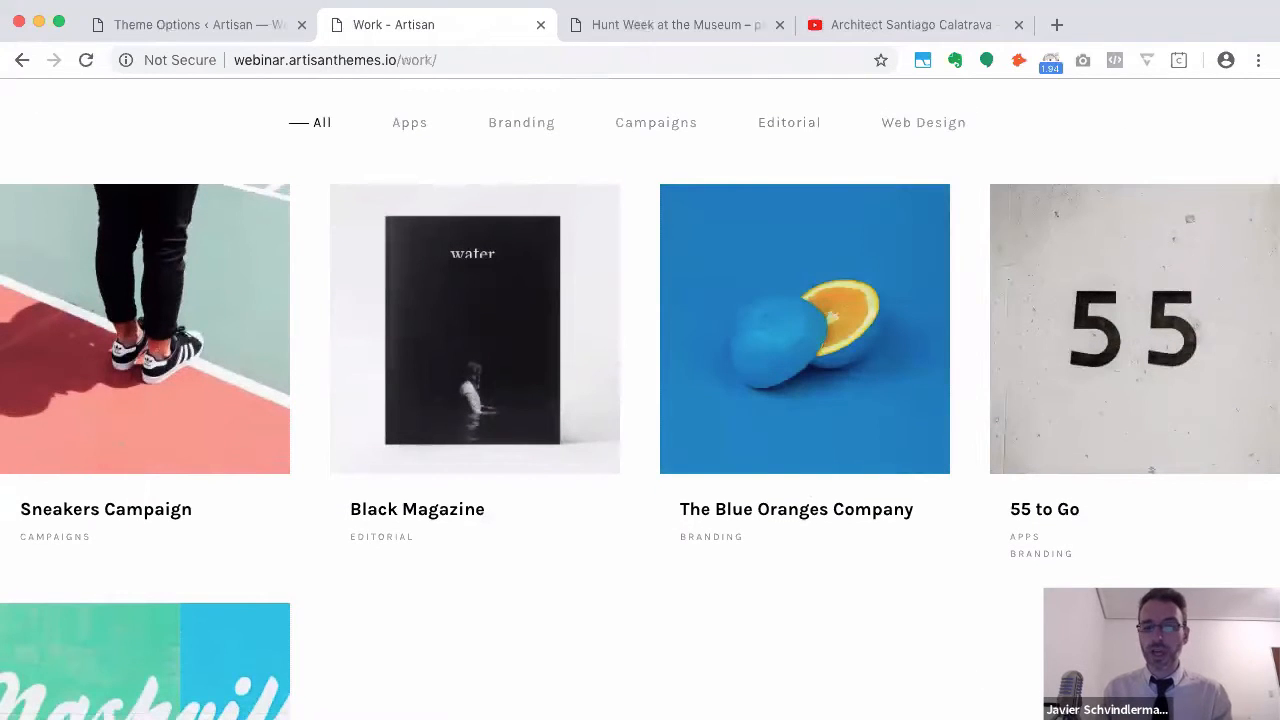
scroll(640, 408, "down", 3)
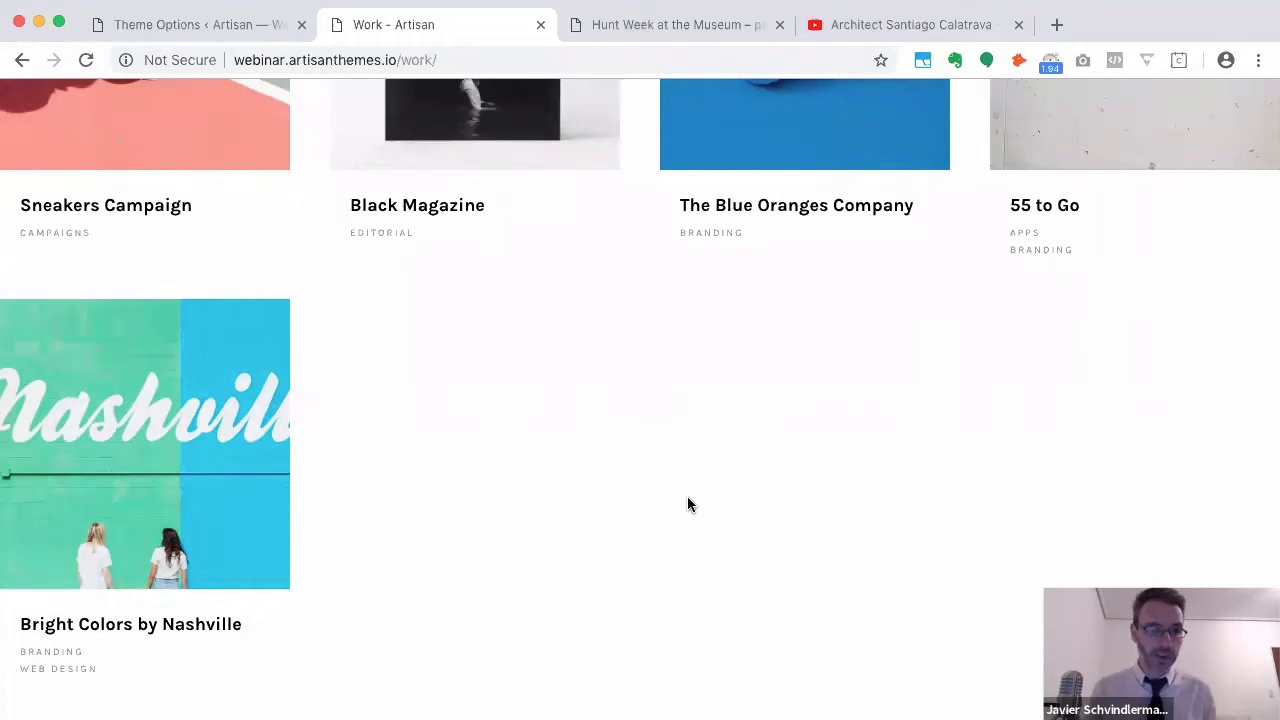
scroll(687, 504, "up", 4)
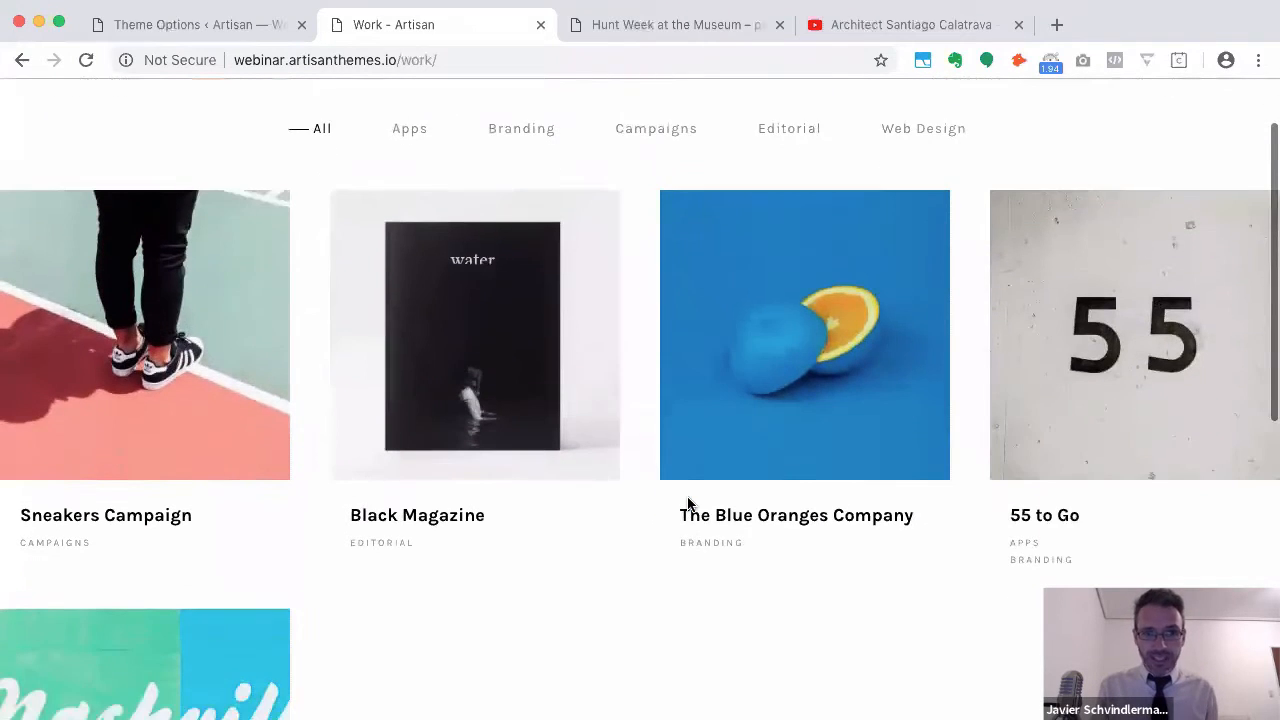
scroll(687, 497, "down", 5)
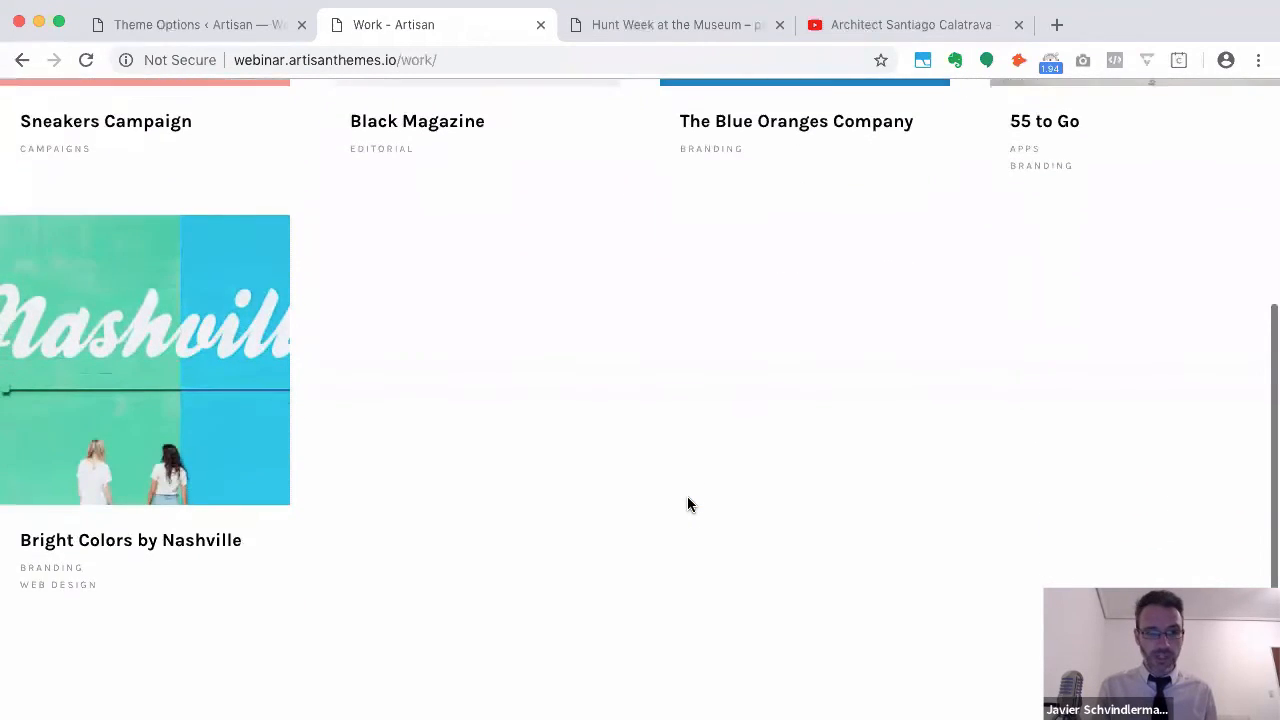
scroll(687, 504, "up", 4)
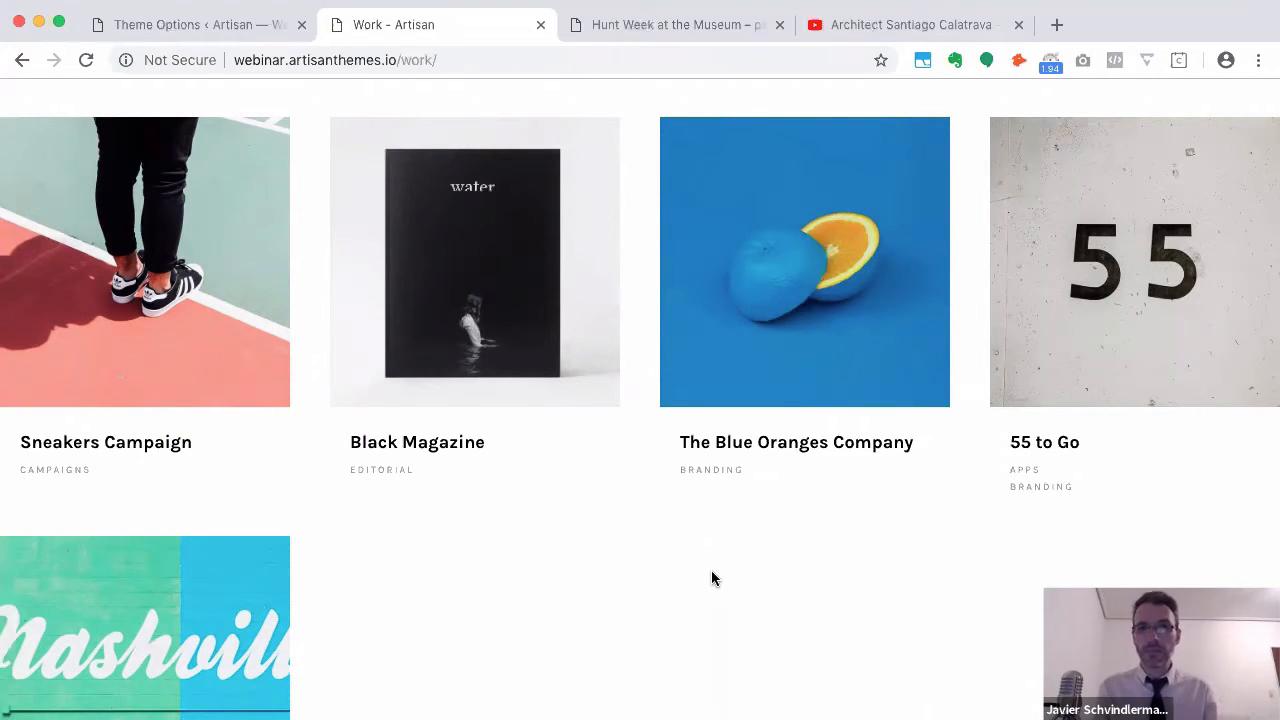
scroll(711, 571, "down", 3)
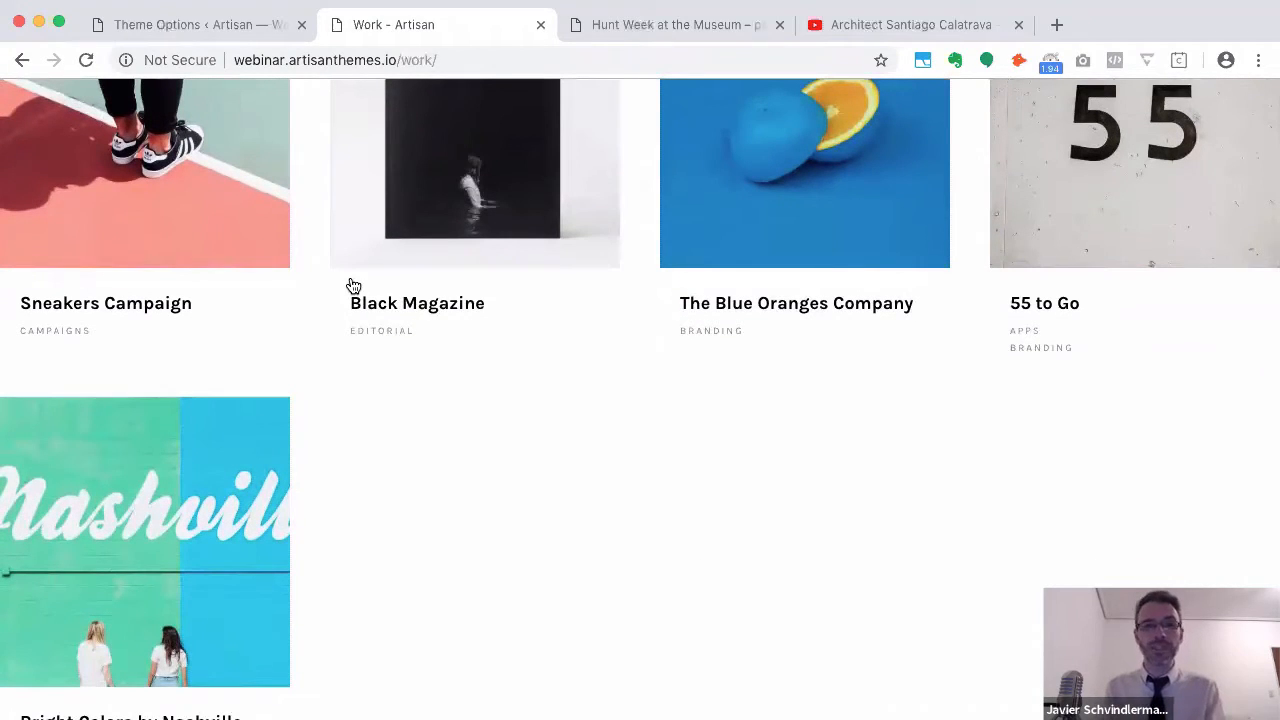
Switch to the WordPress admin, open the list of all portfolio items, and compare it with the blog posts list
left_click(198, 24)
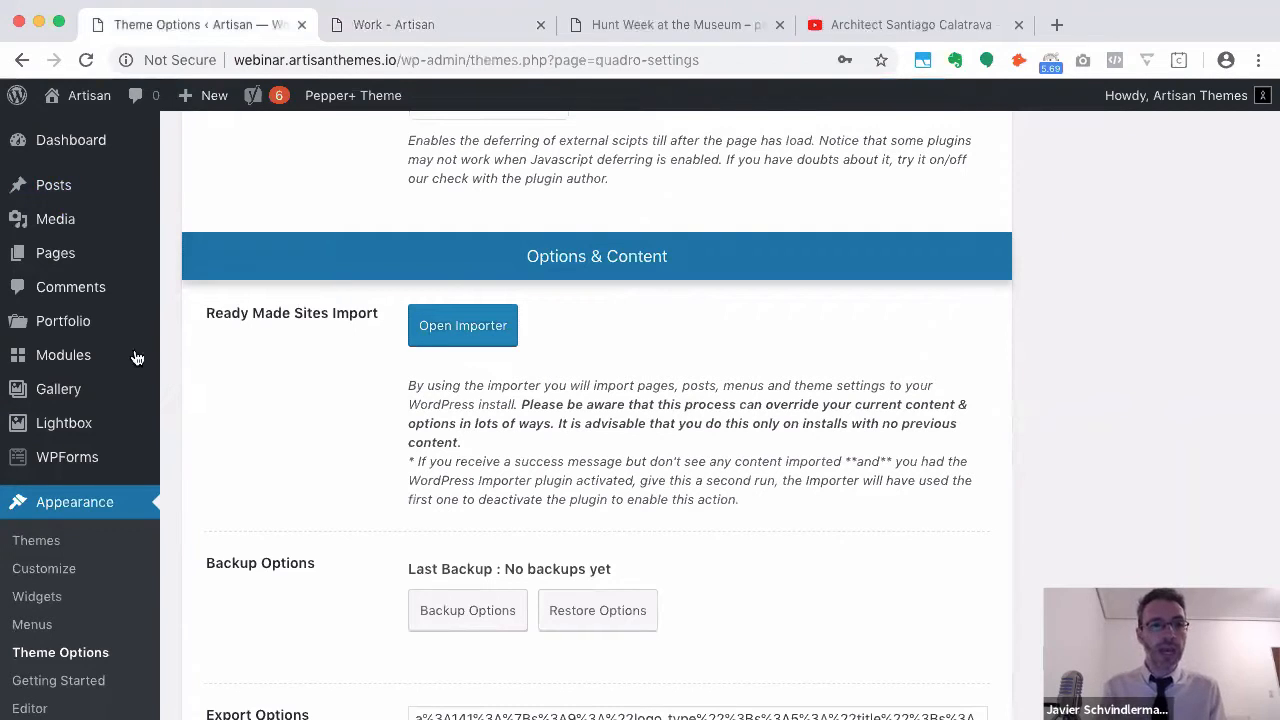
mouse_move(100, 334)
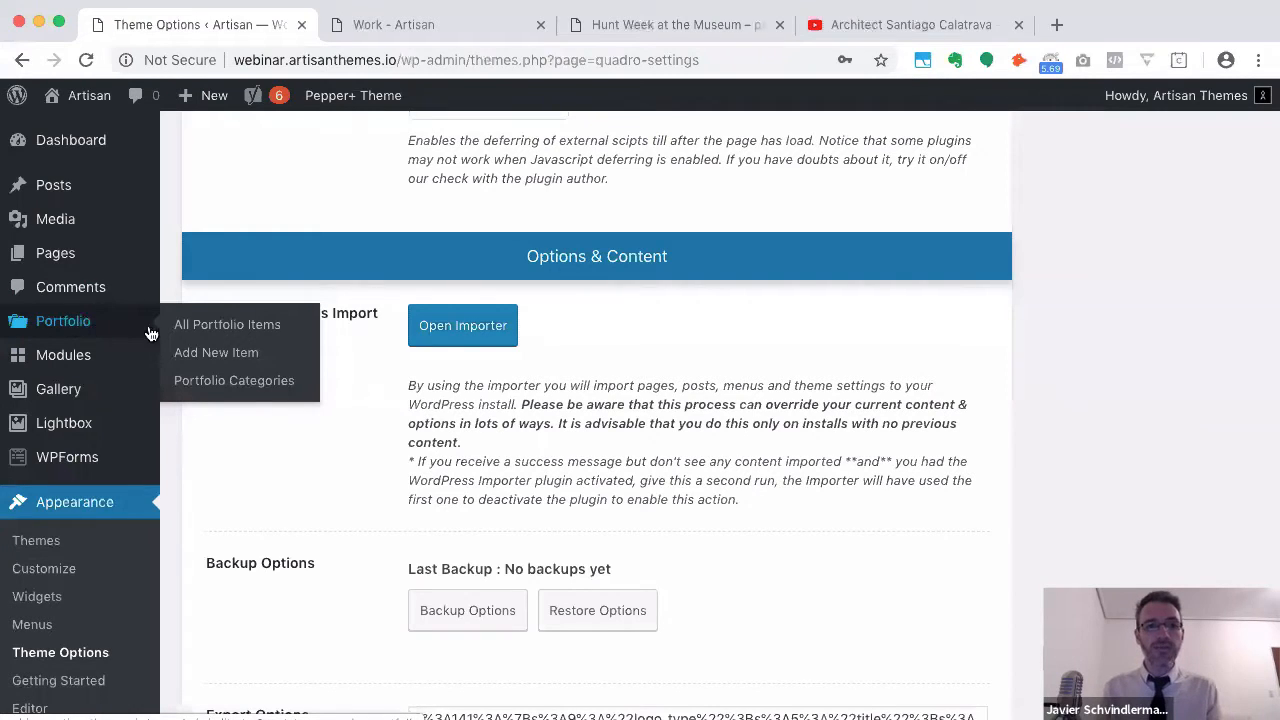
left_click(233, 331)
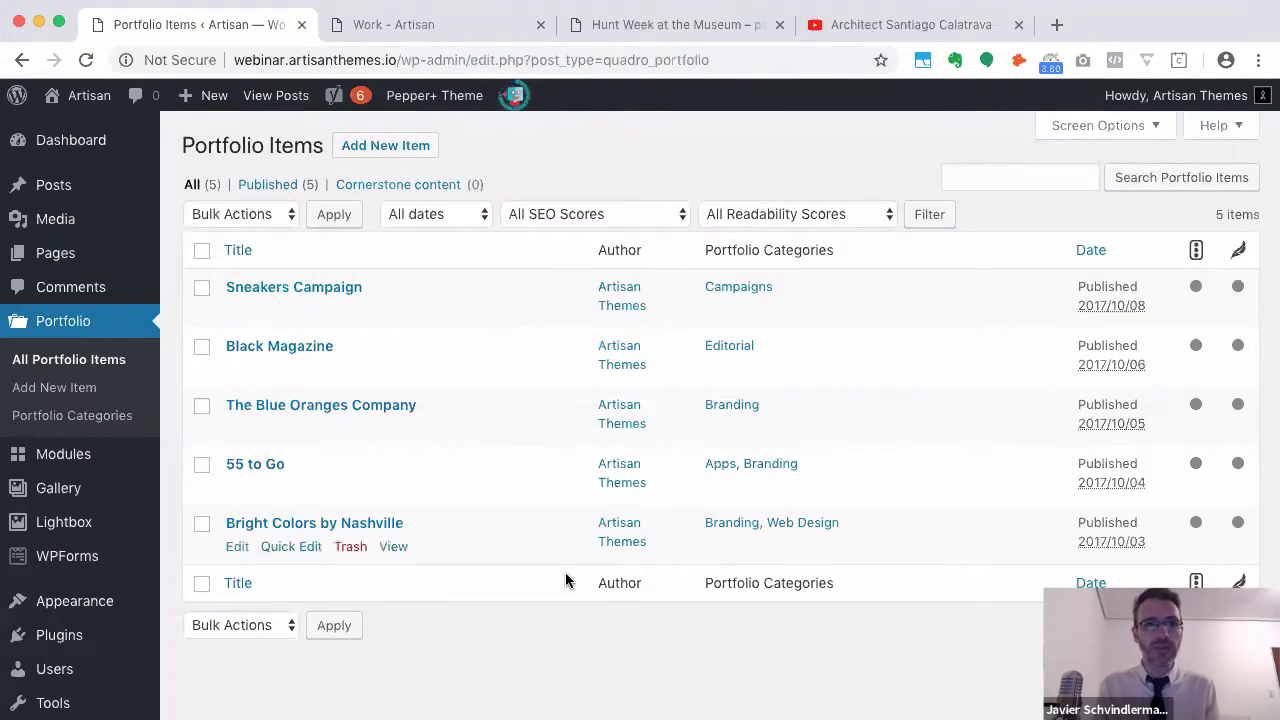
left_click(56, 190)
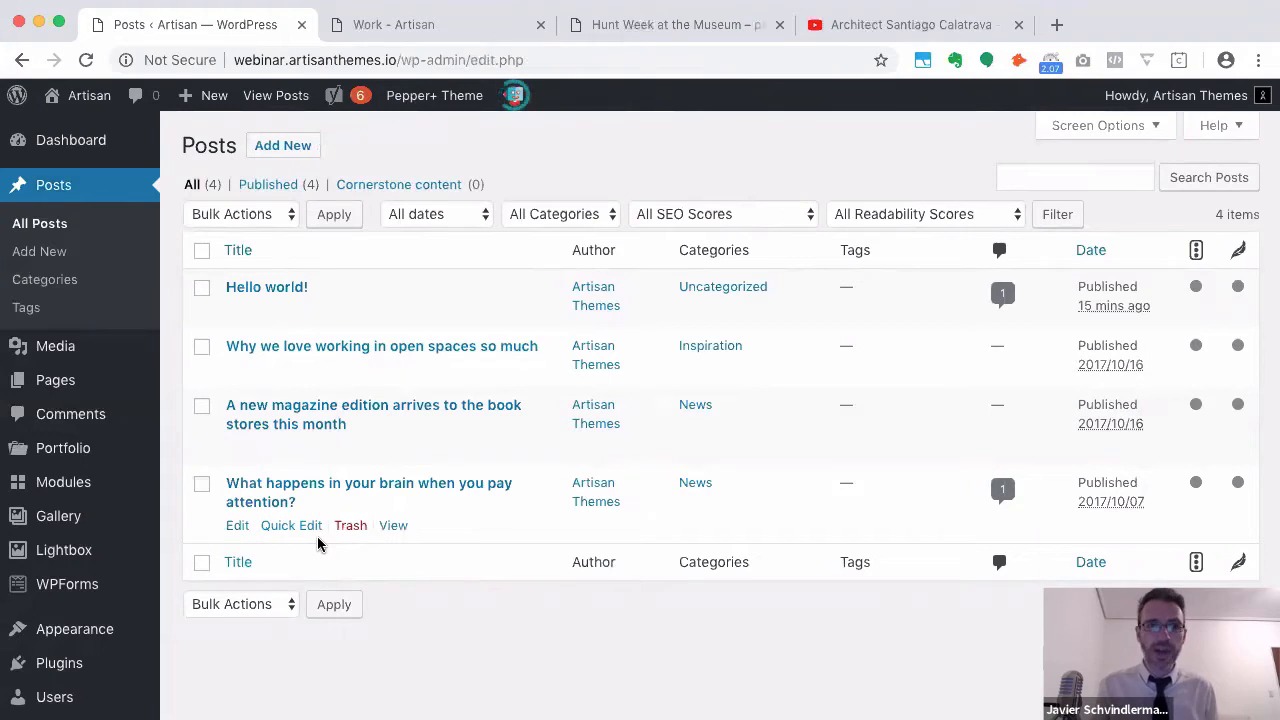
Start a new portfolio item from the portfolio list and collapse the Yoast SEO section of its edit screen
left_click(58, 450)
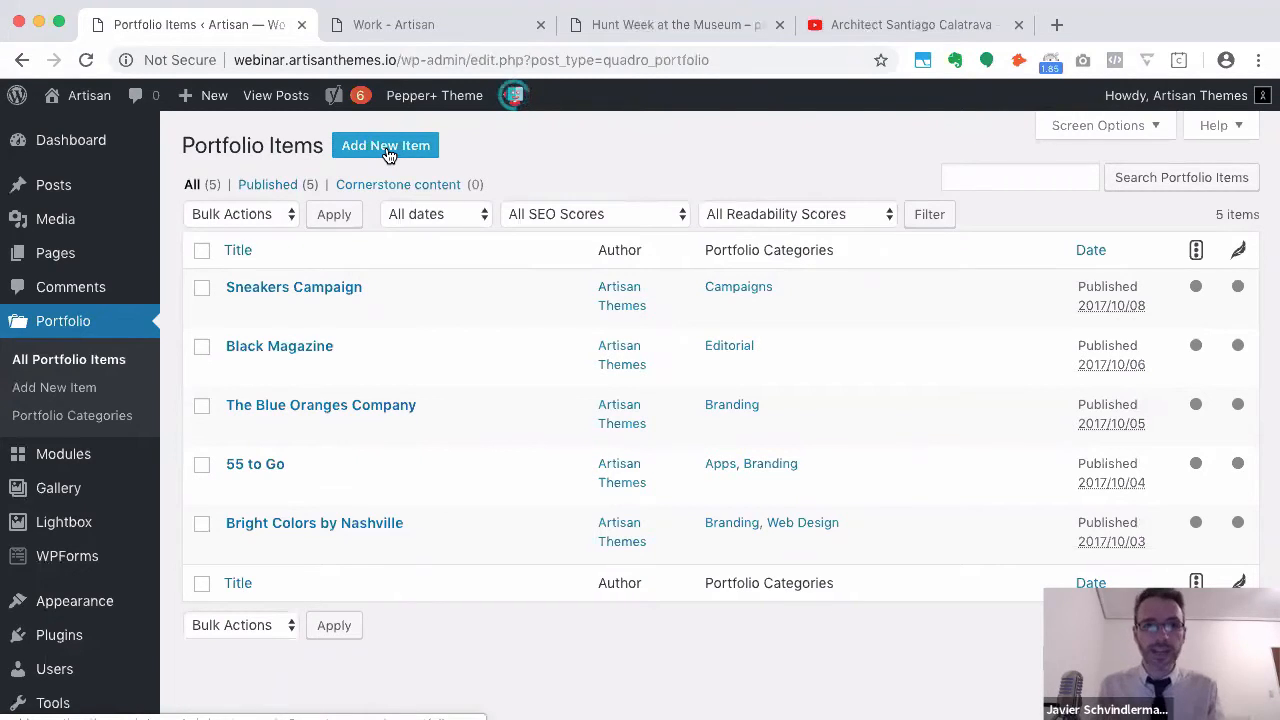
left_click(387, 153)
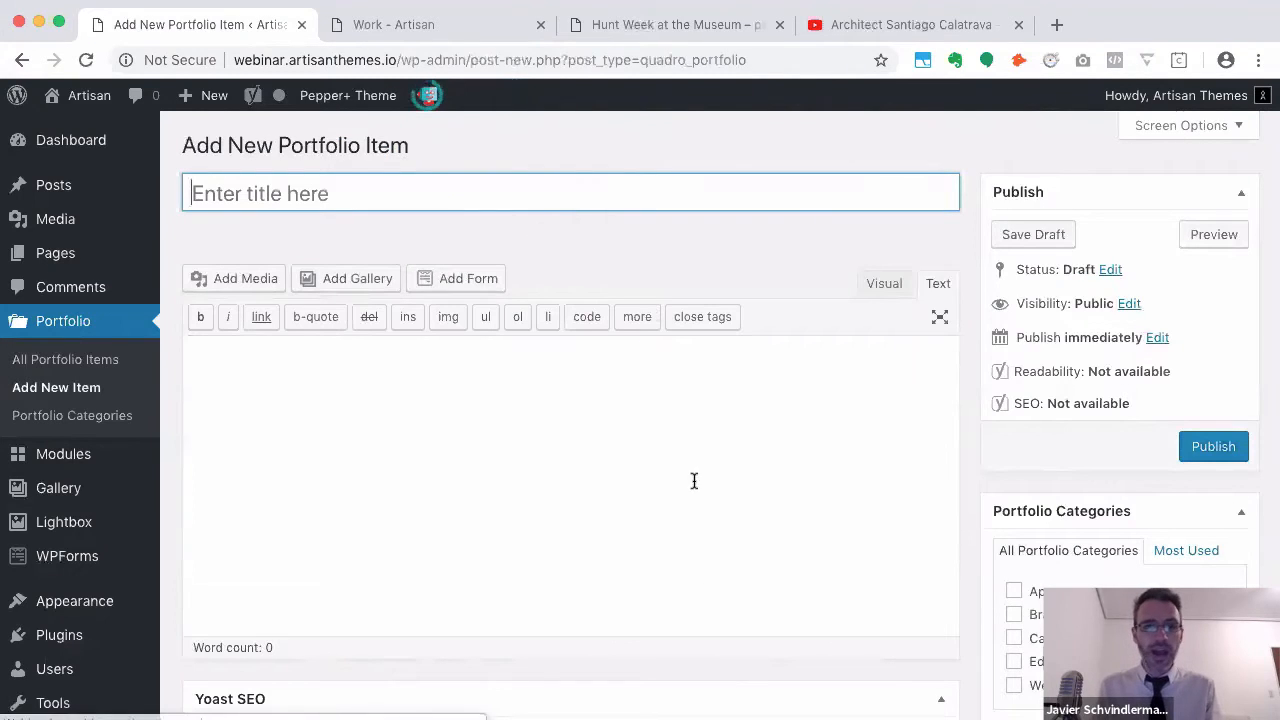
scroll(708, 481, "down", 5)
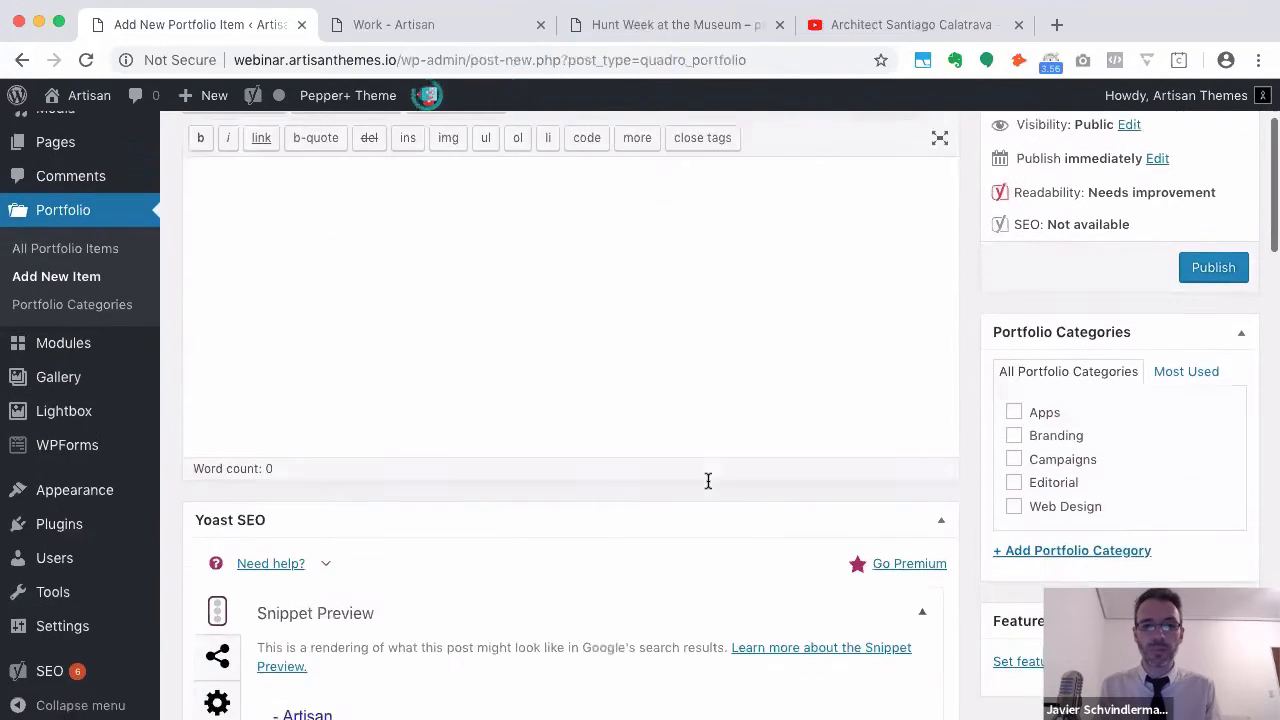
scroll(708, 481, "down", 4)
scroll(709, 487, "up", 4)
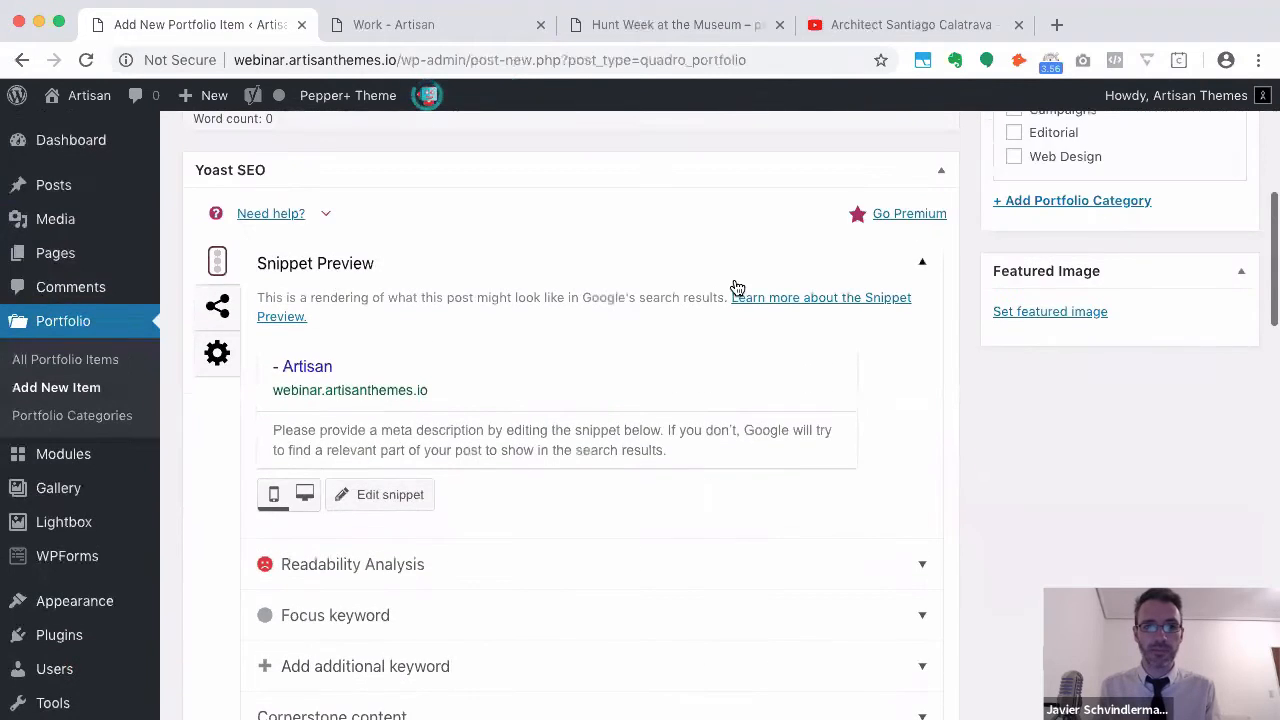
left_click(940, 318)
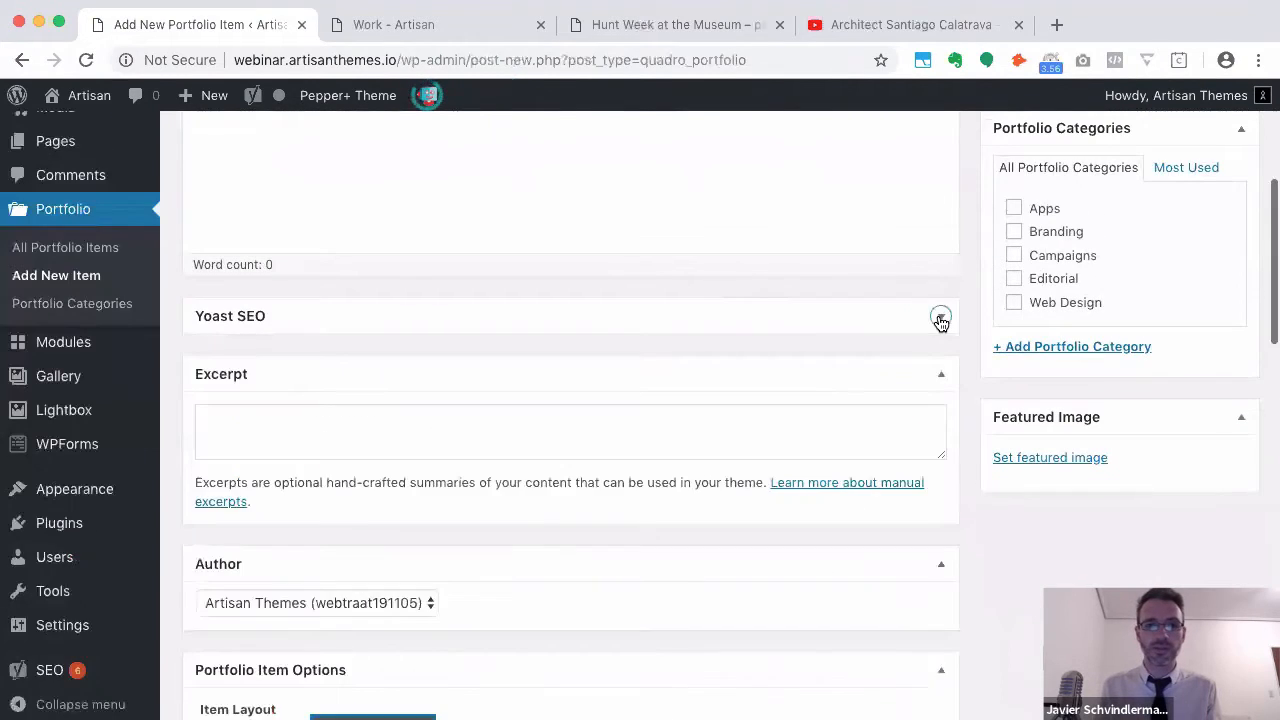
scroll(806, 329, "up", 5)
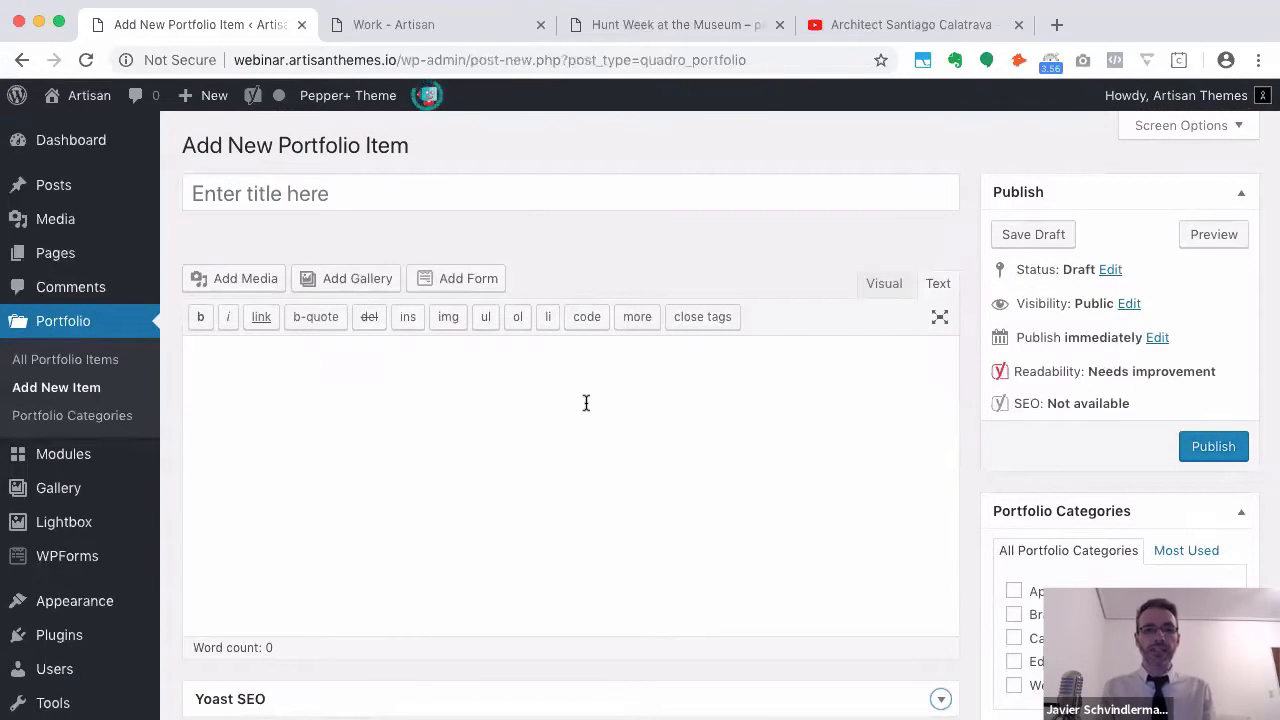
Title the new portfolio item "Brand Design"
left_click(477, 194)
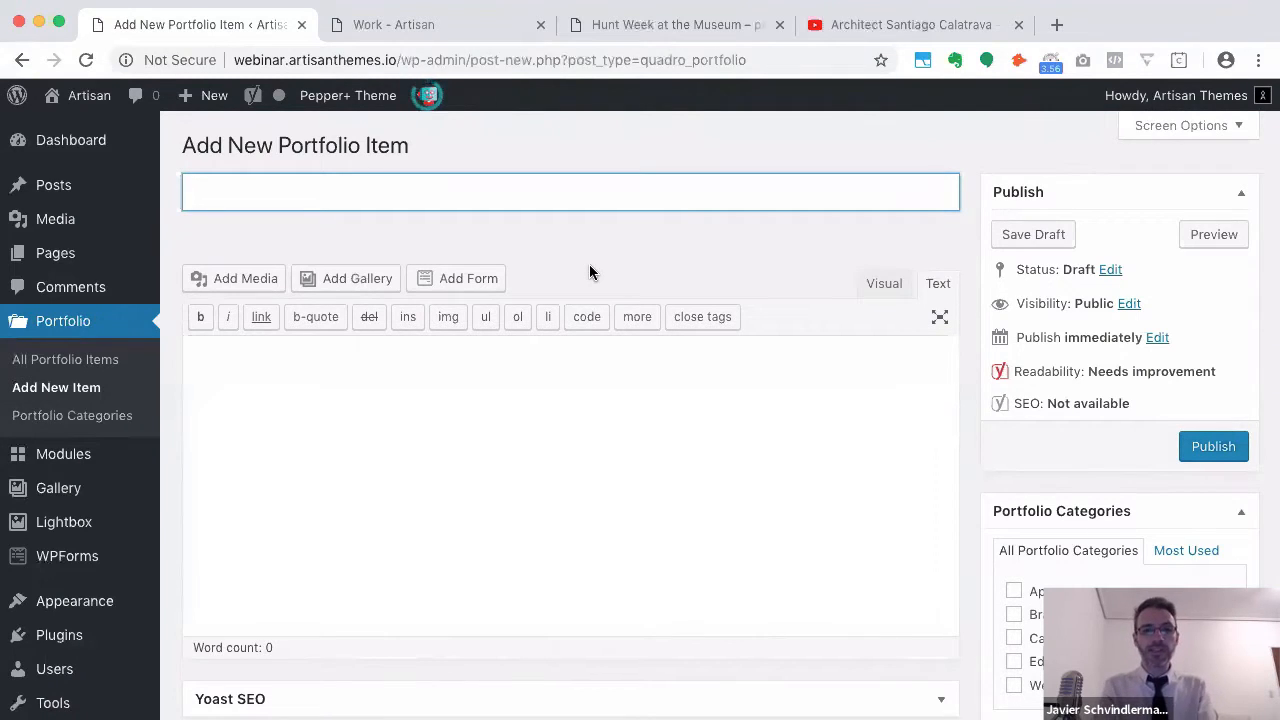
type("Brand")
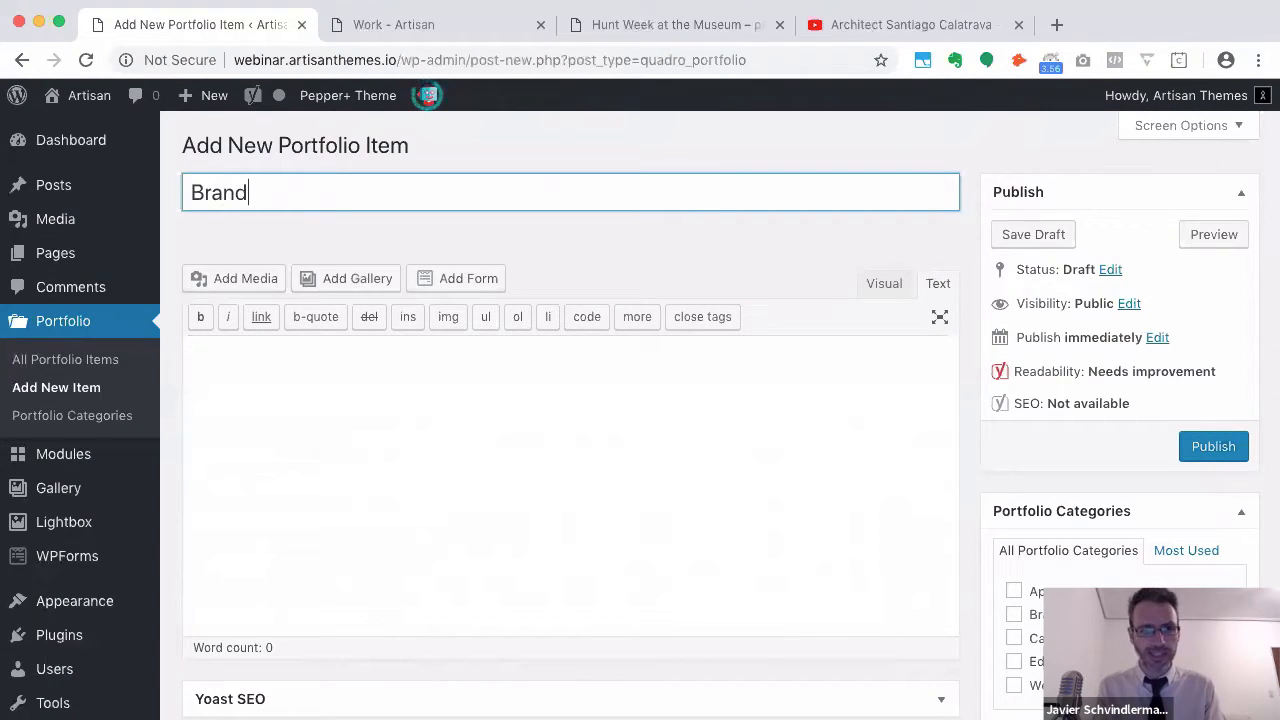
type(" Design")
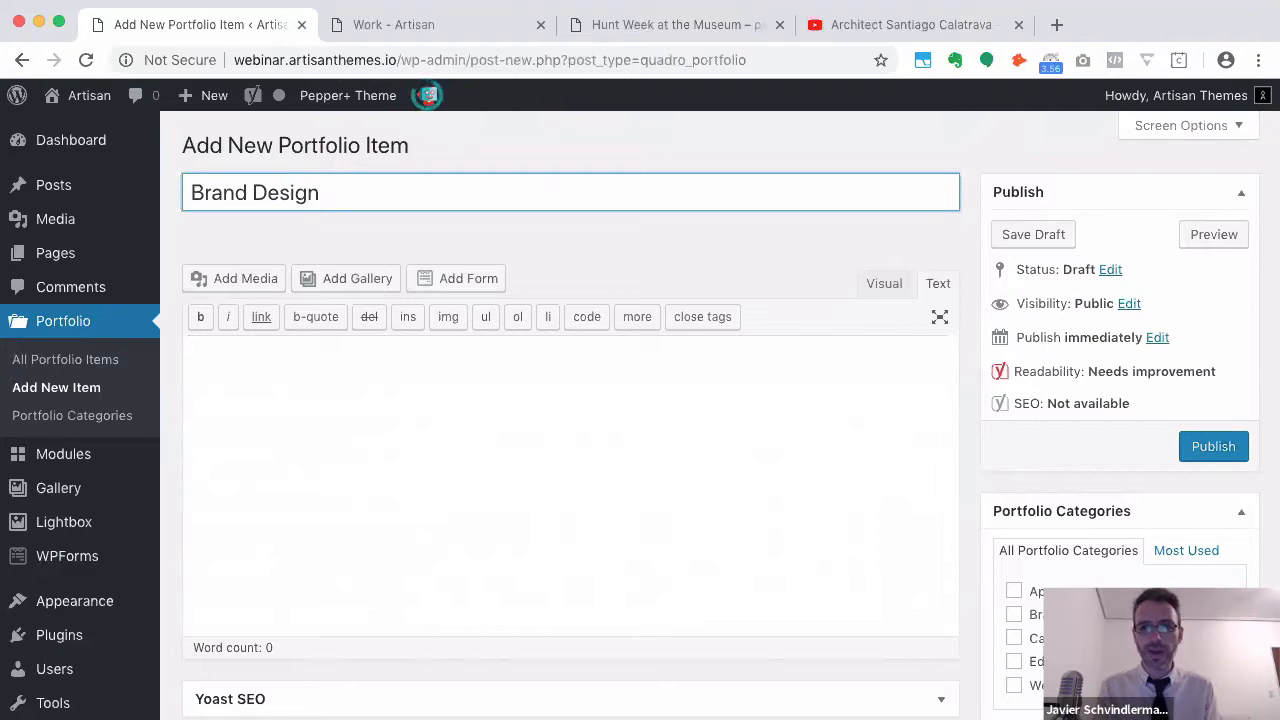
Copy the two description paragraphs from the Hunt Week at the Museum page into the Brand Design item's content
left_click(654, 371)
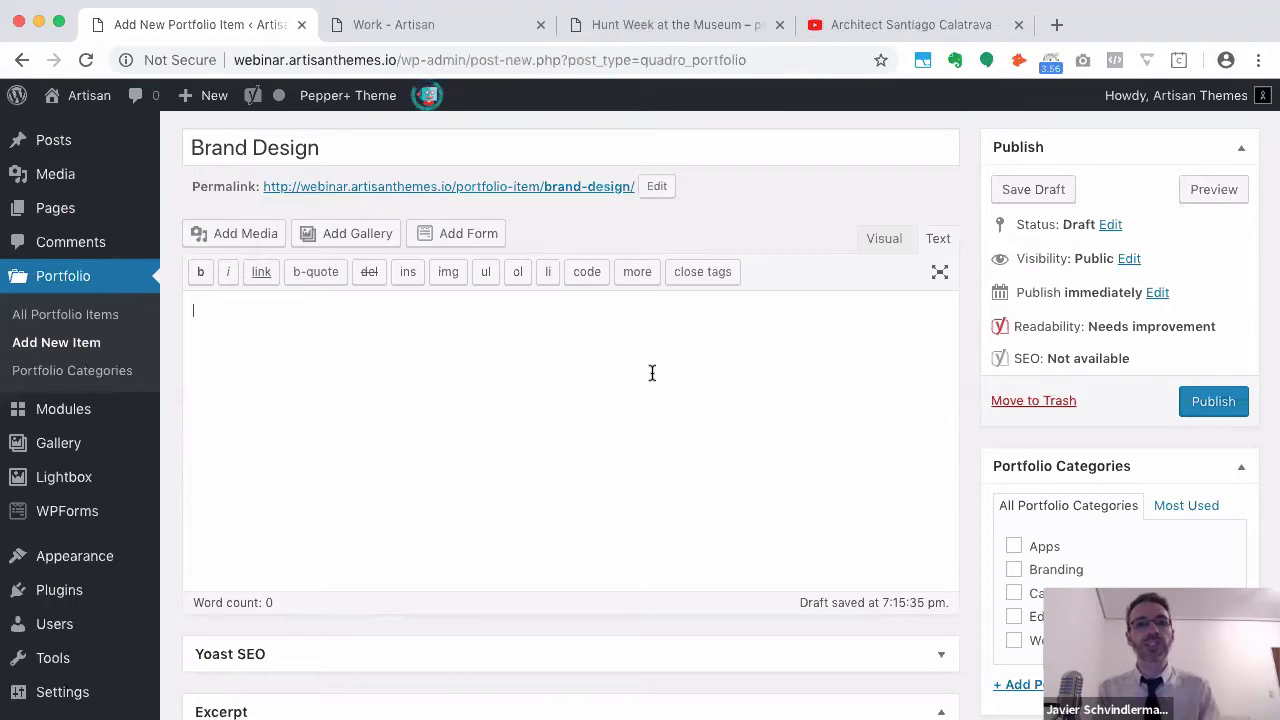
left_click(645, 26)
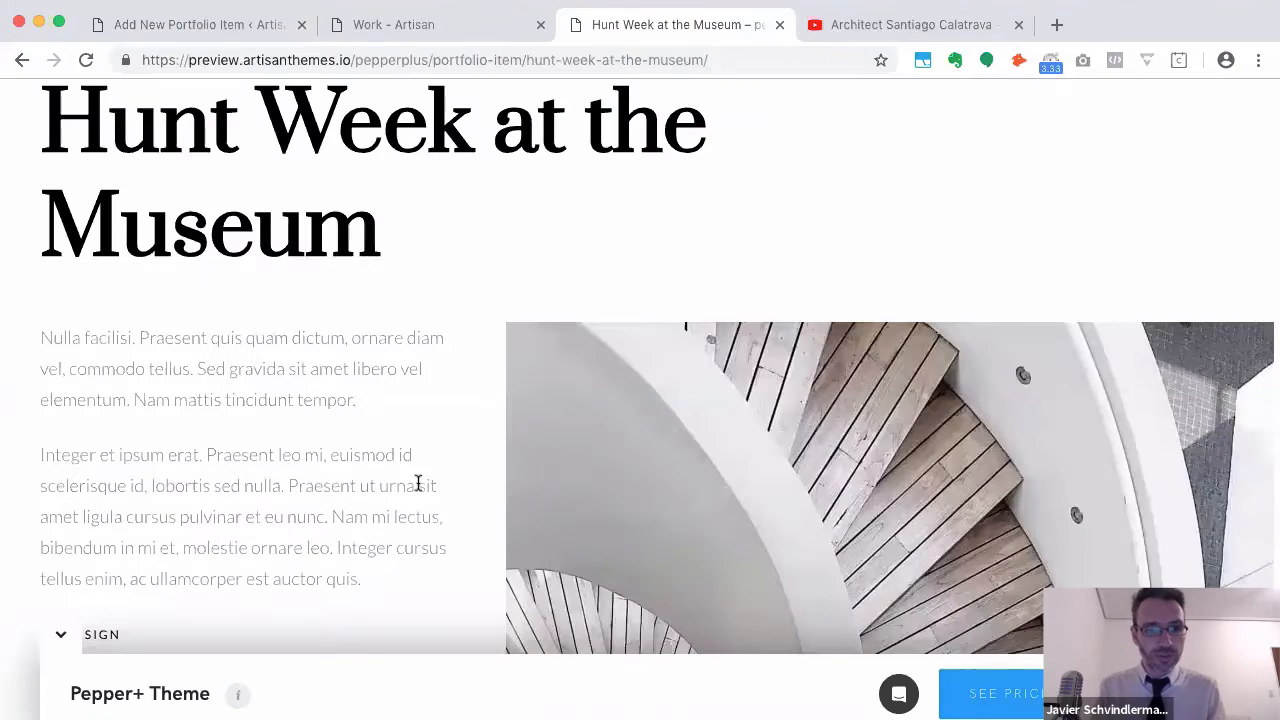
scroll(417, 482, "down", 2)
left_click_drag(374, 494, 40, 249)
key("super+c")
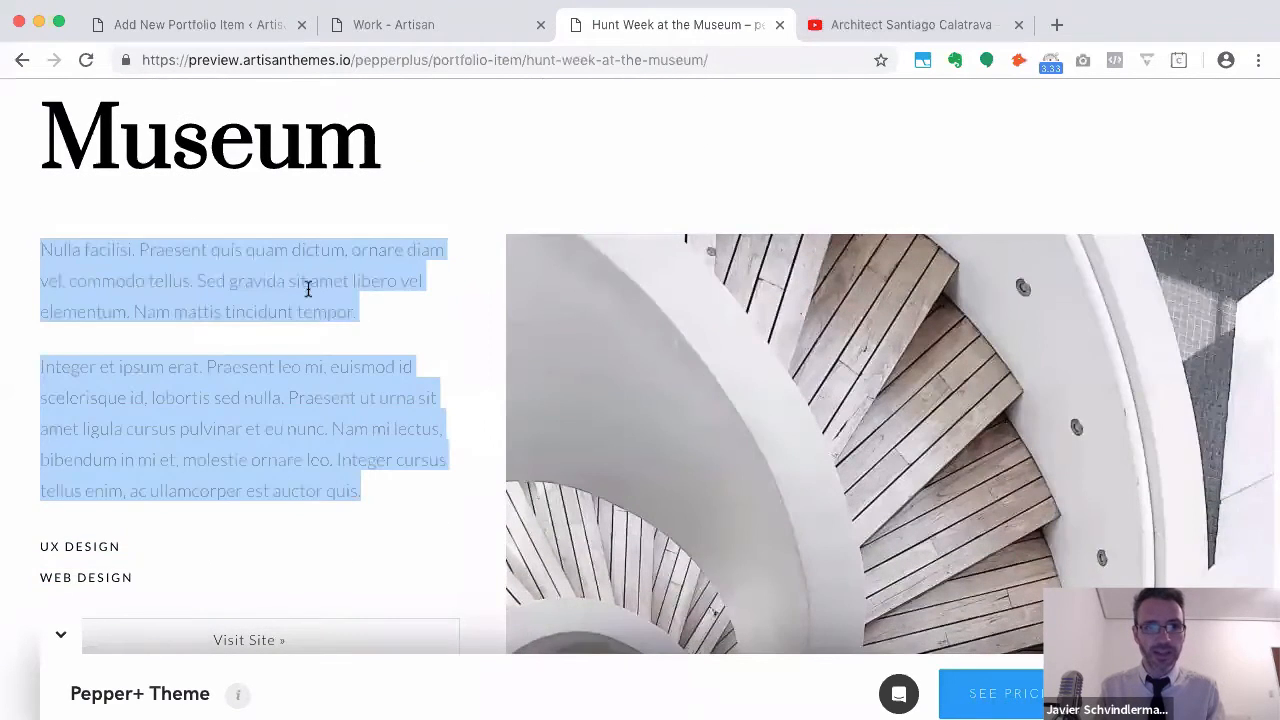
scroll(400, 280, "up", 3)
left_click(447, 284)
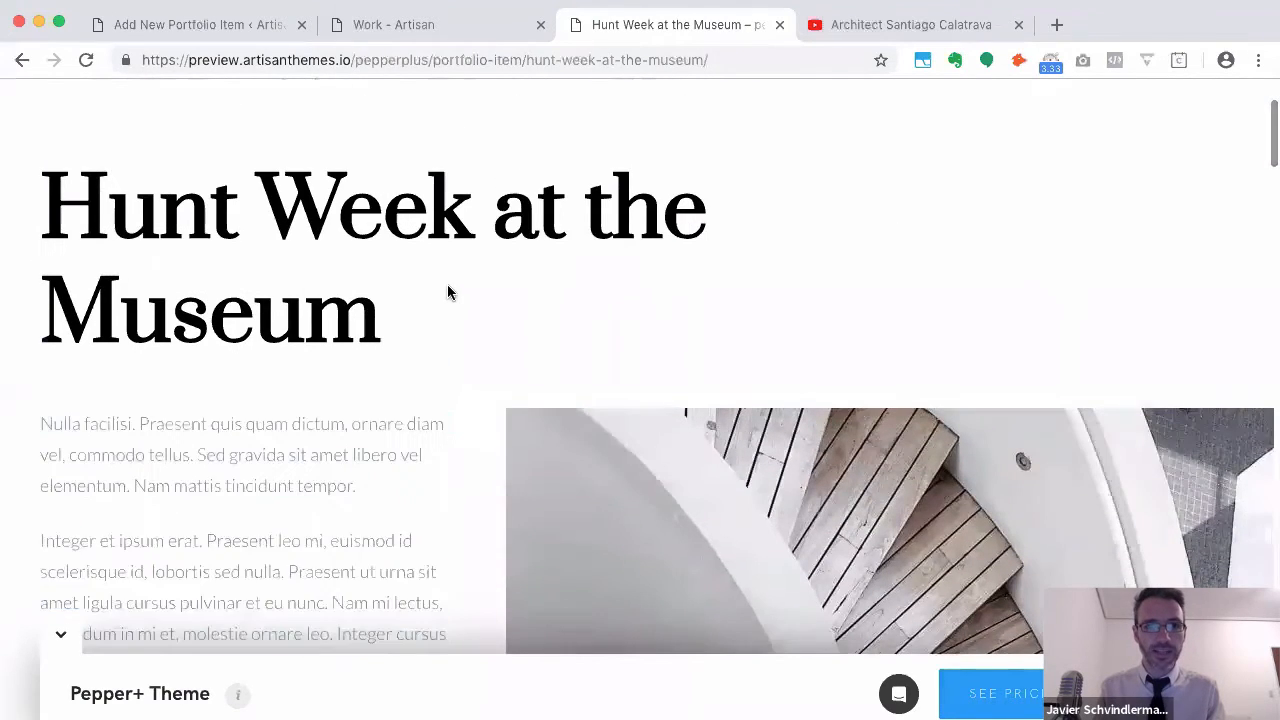
left_click(250, 20)
key("super+v")
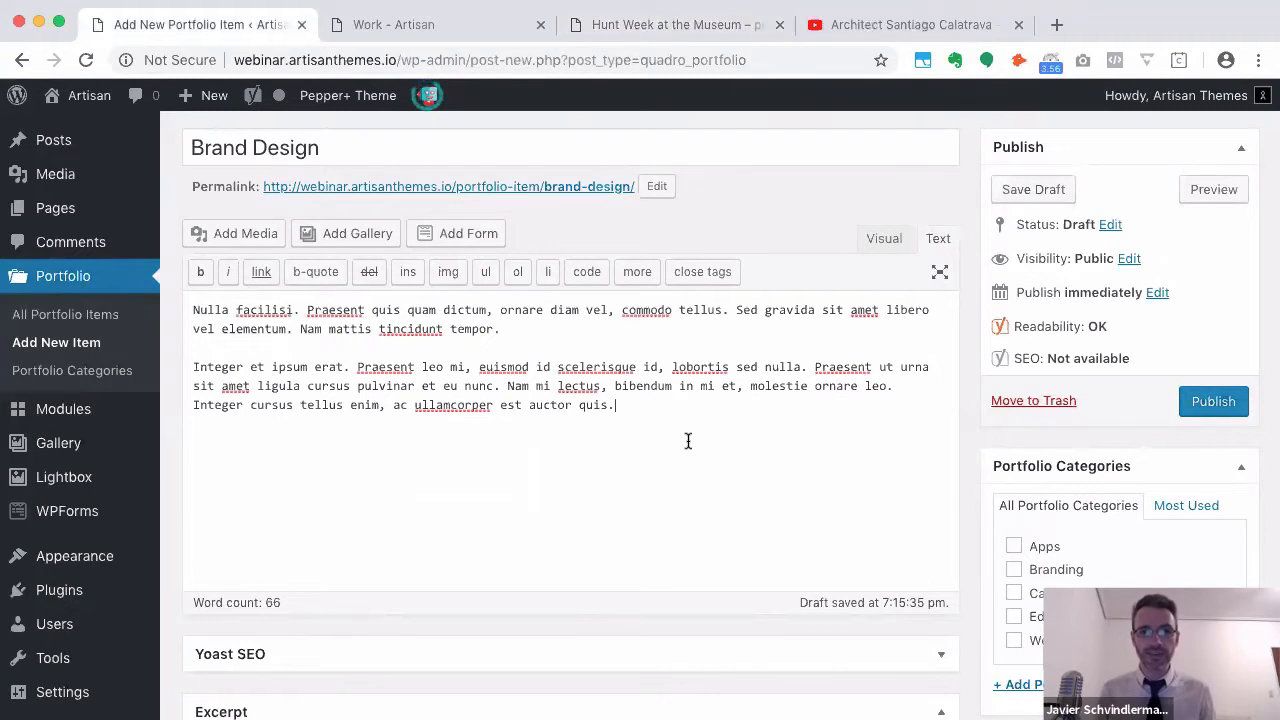
Review the project thumbnails on the Work page and set the bicycle photo rob-bye-200735-10.jpg as Brand Design's featured image
scroll(687, 441, "down", 5)
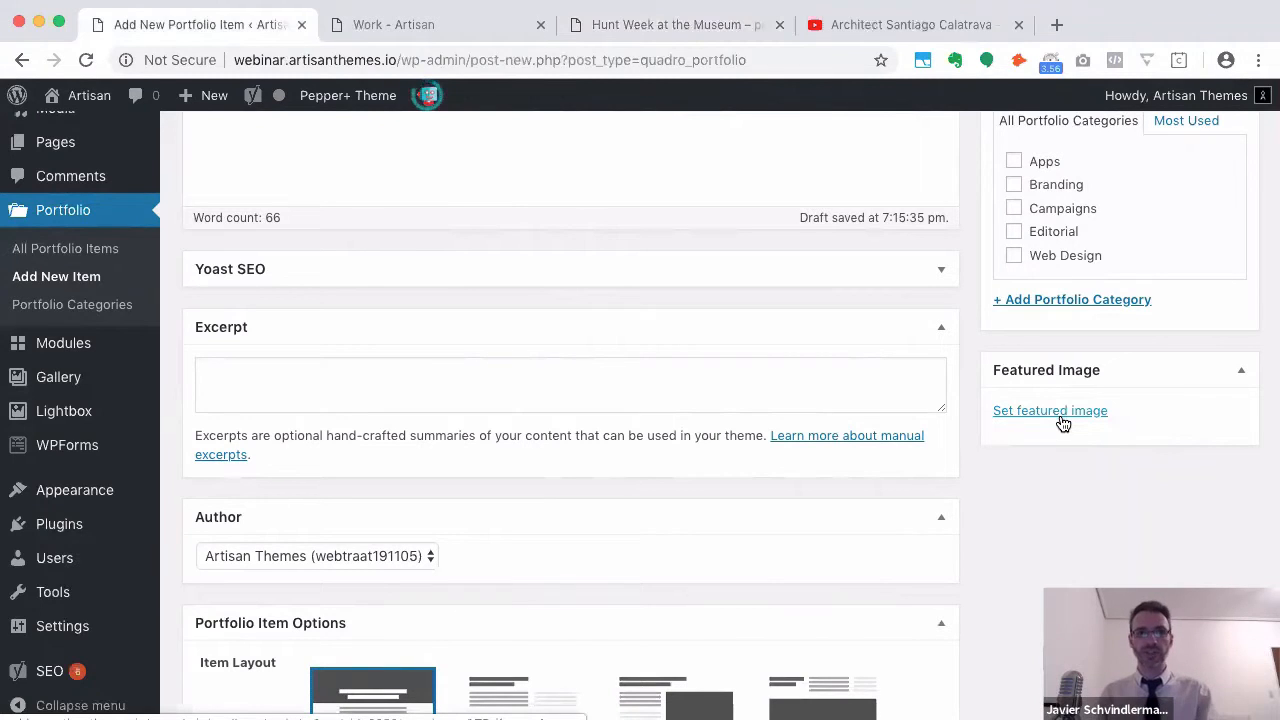
left_click(398, 32)
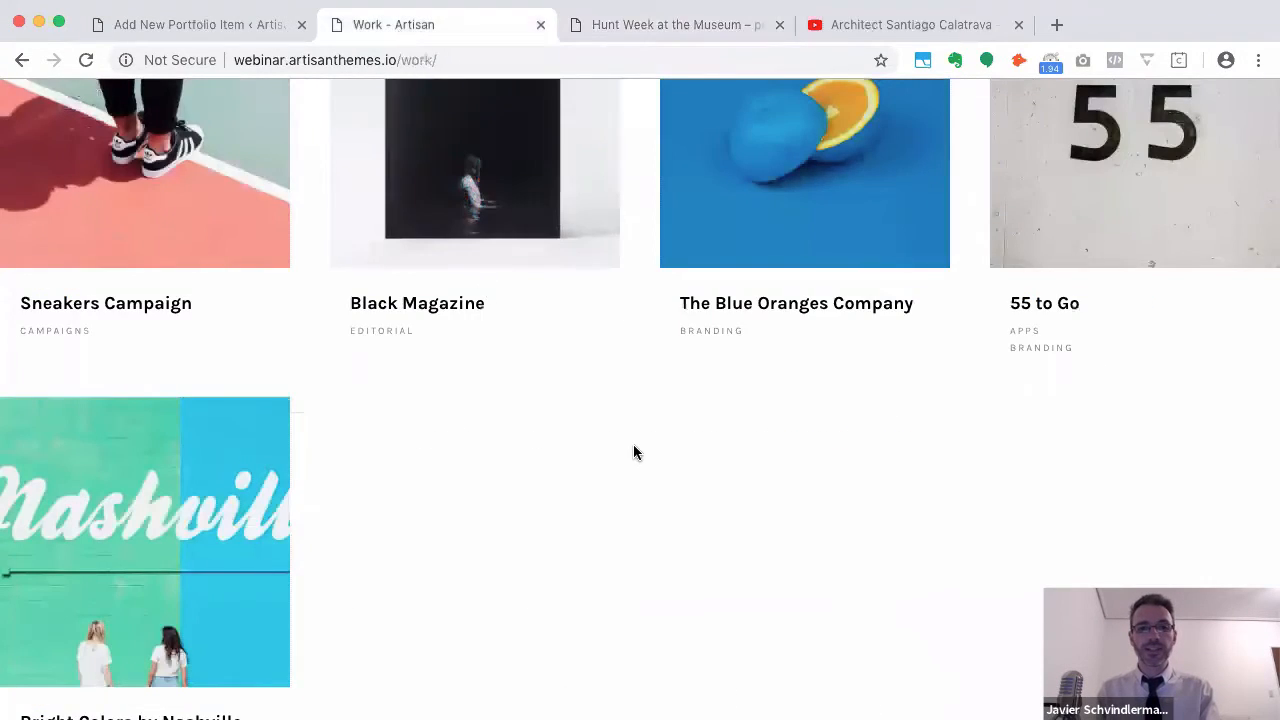
scroll(633, 444, "up", 3)
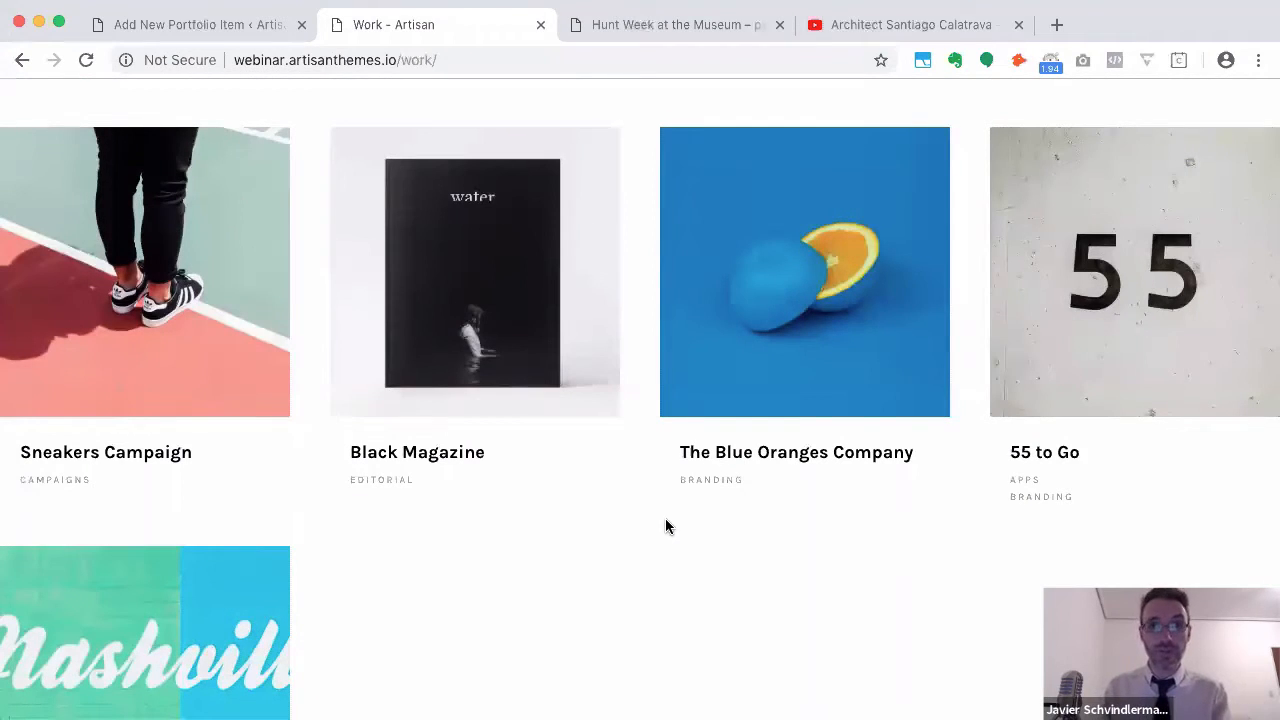
left_click(200, 28)
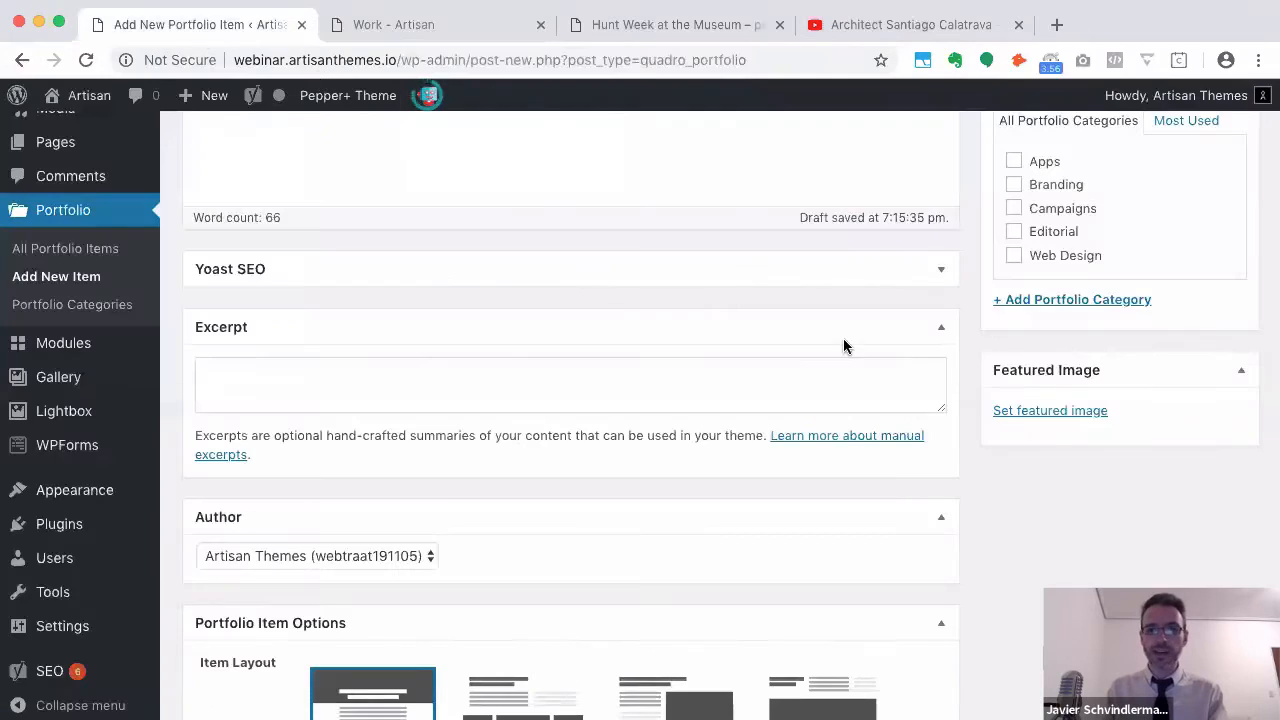
left_click(1035, 412)
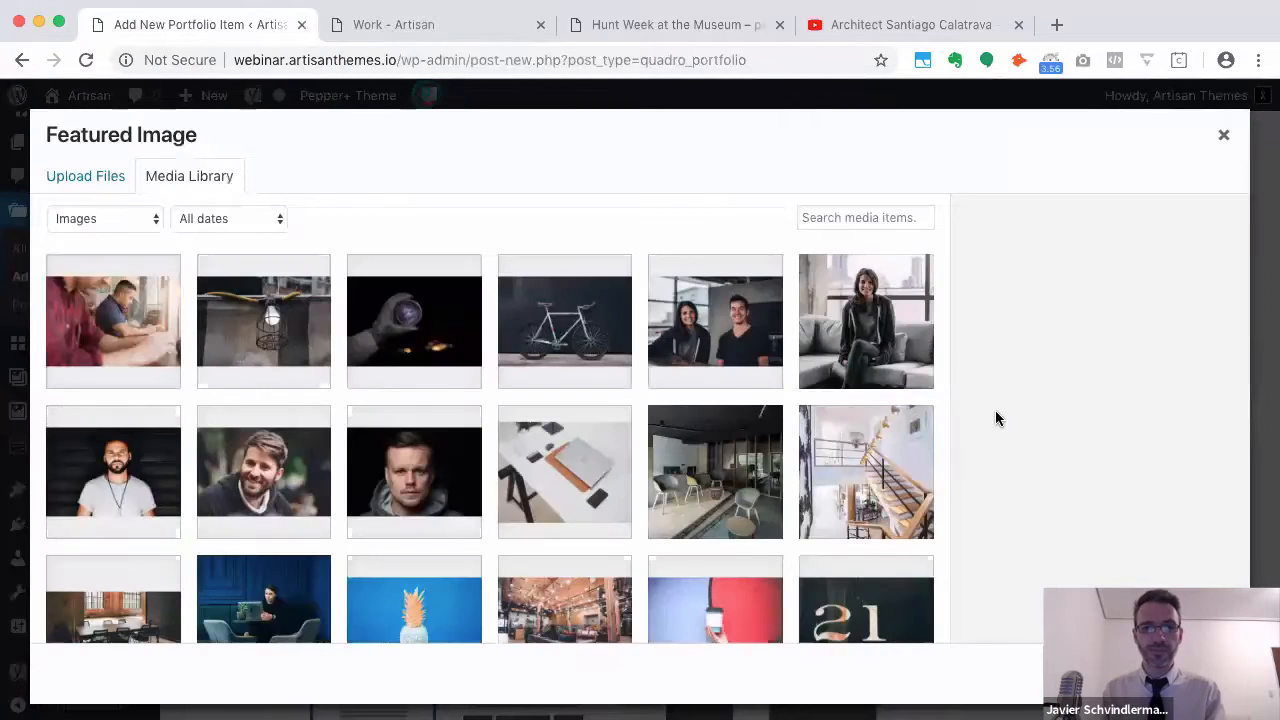
left_click(547, 334)
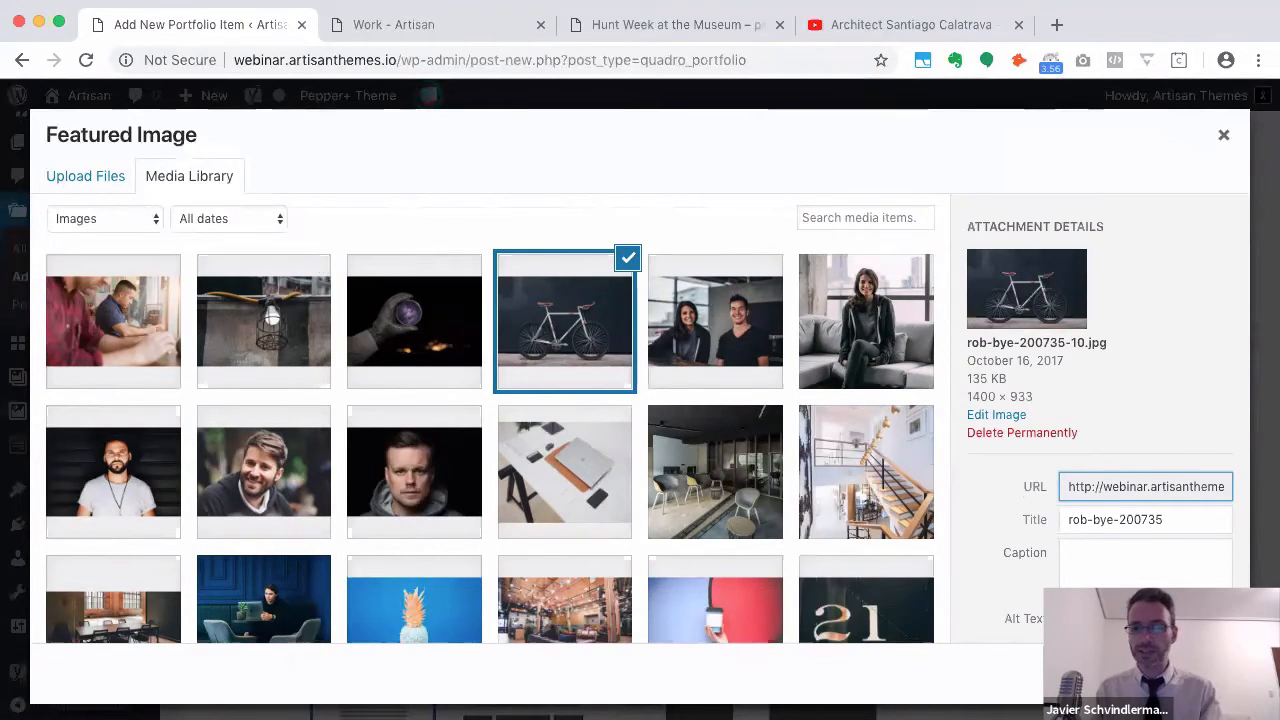
left_click(1168, 673)
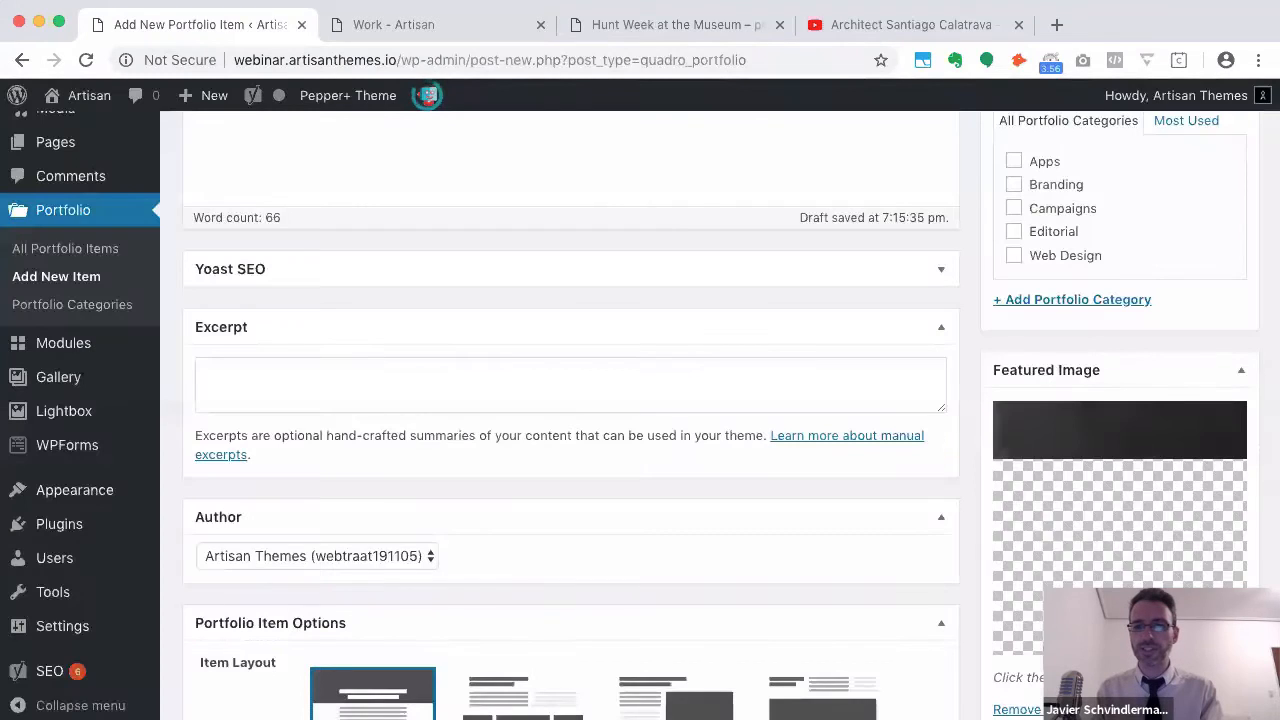
Publish the Brand Design portfolio item
scroll(1168, 673, "up", 2)
scroll(1157, 534, "up", 5)
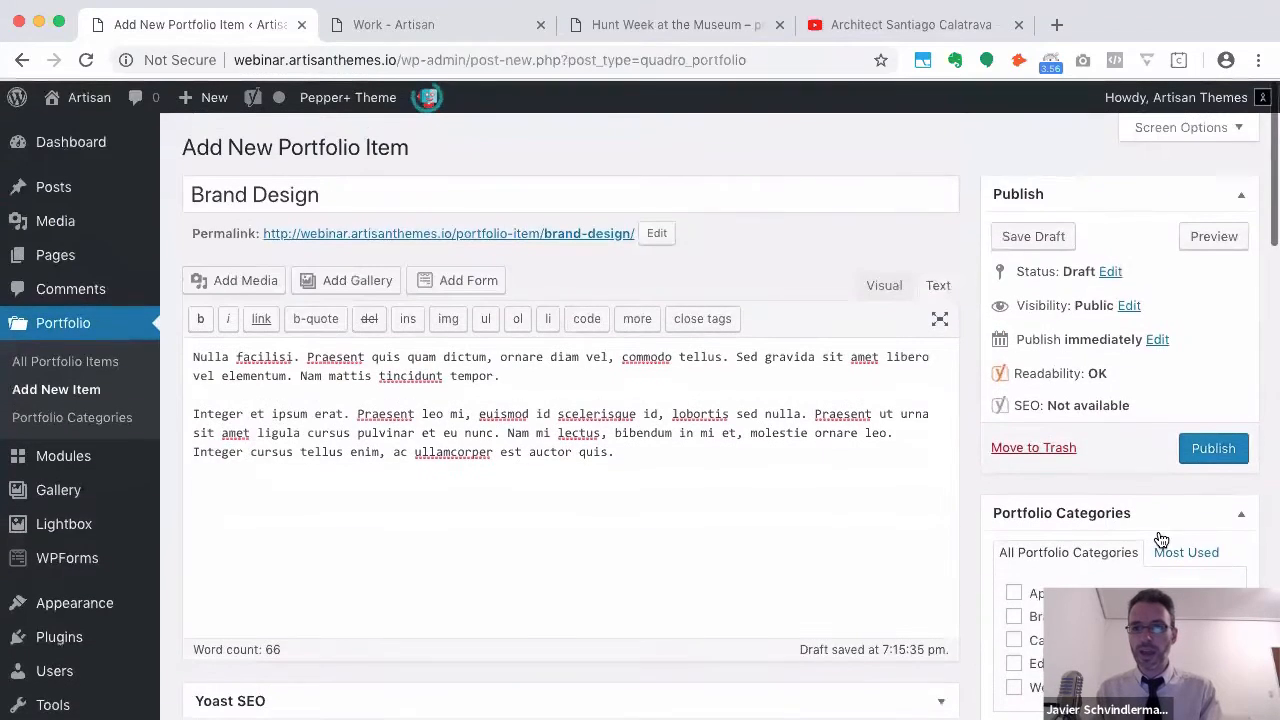
left_click(1214, 446)
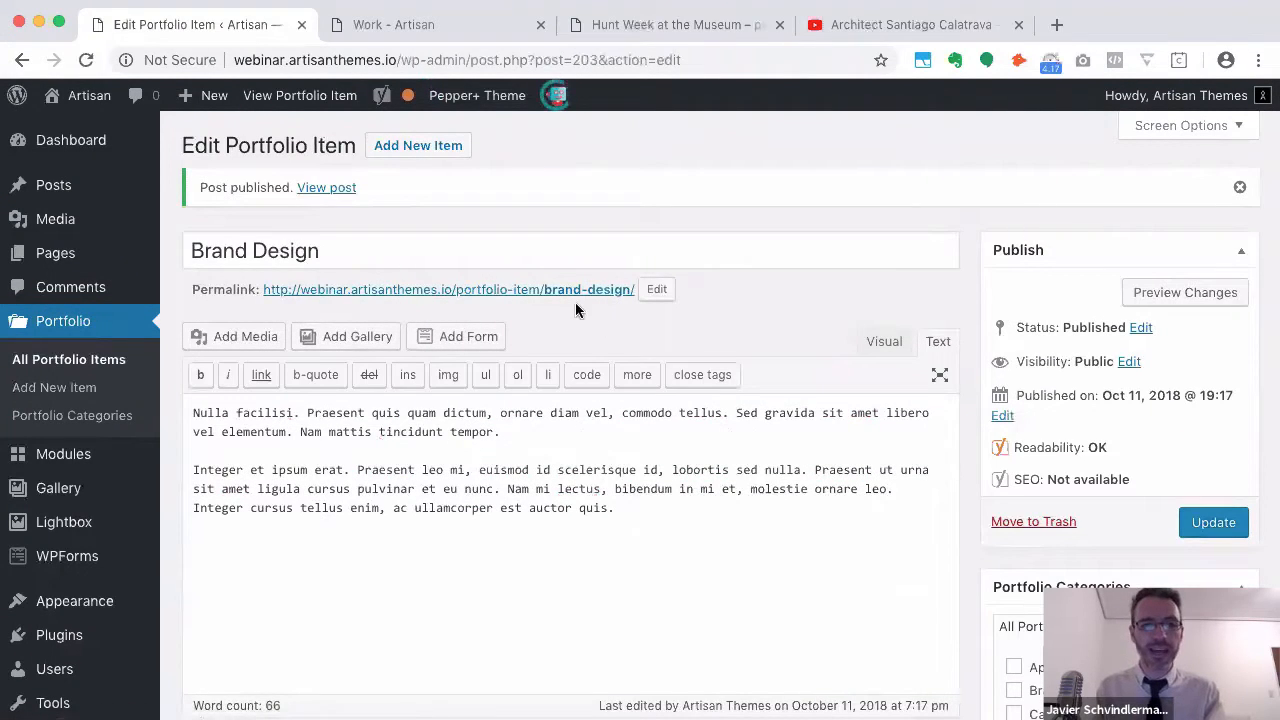
Open the published Brand Design page in a new tab and examine its header image, description, large picture and footer
left_click(509, 291, "super")
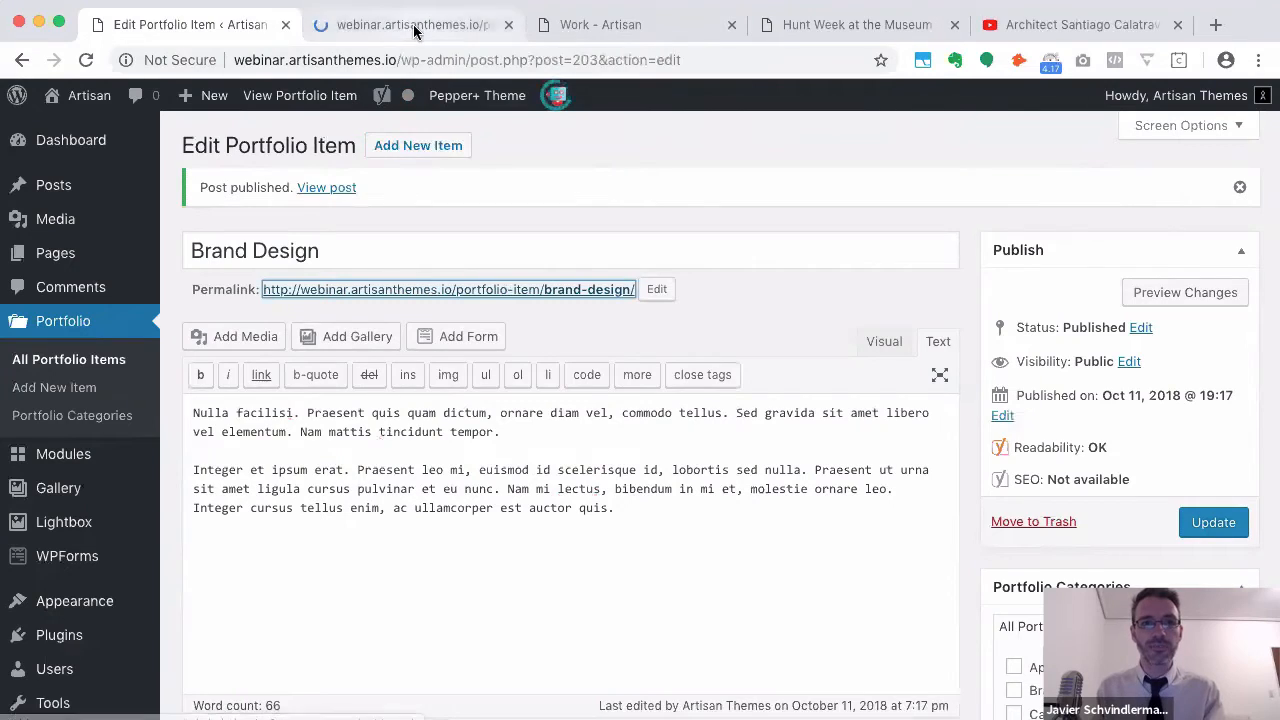
left_click(414, 29)
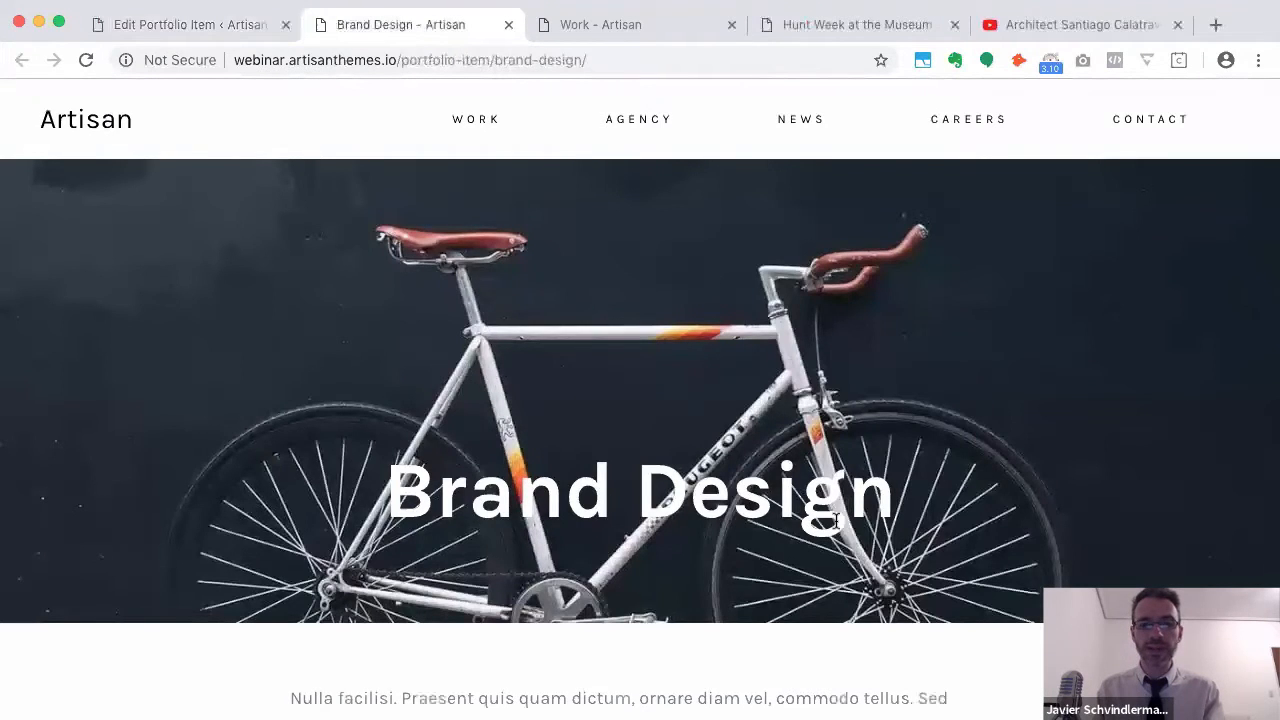
scroll(836, 521, "down", 2)
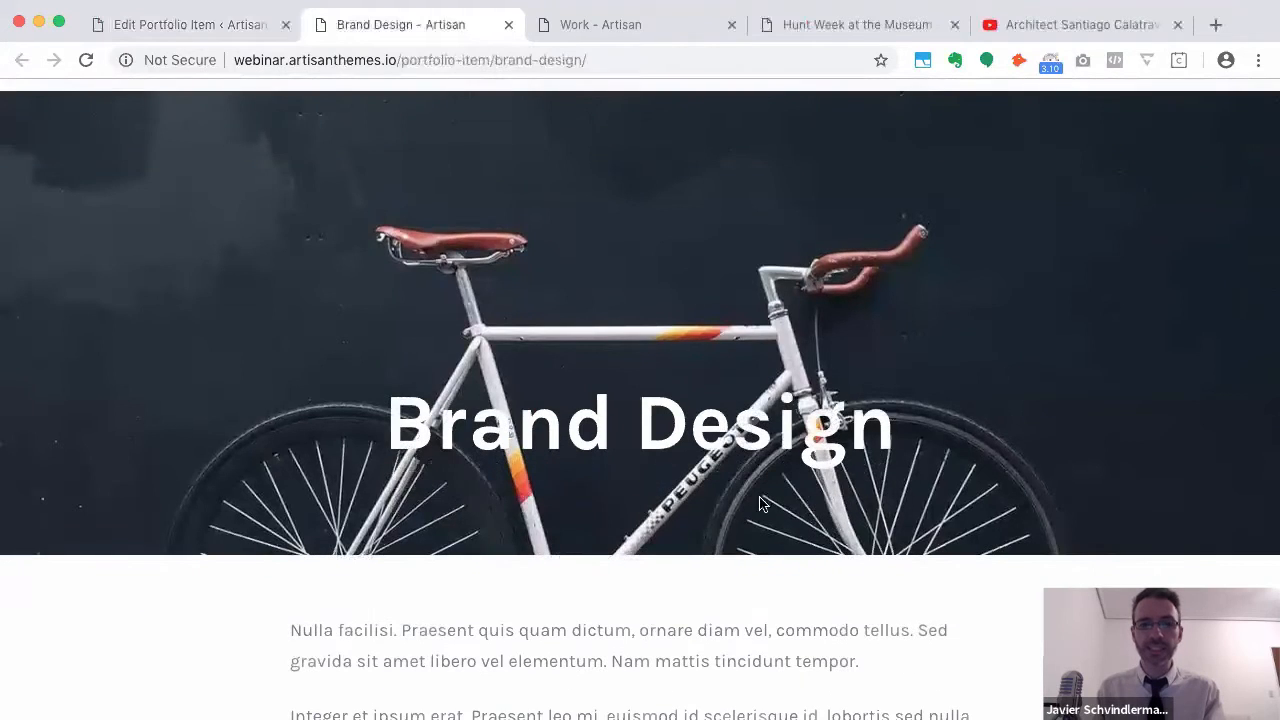
scroll(831, 484, "down", 4)
scroll(608, 363, "down", 8)
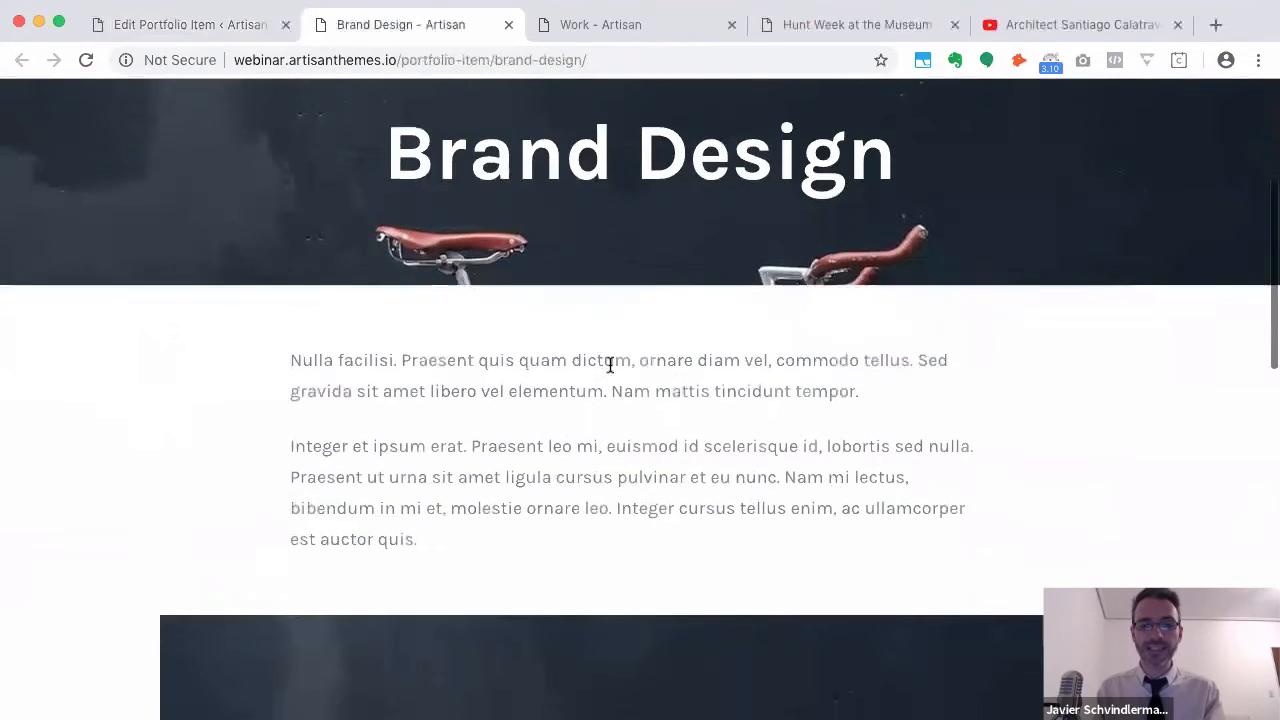
scroll(610, 364, "down", 6)
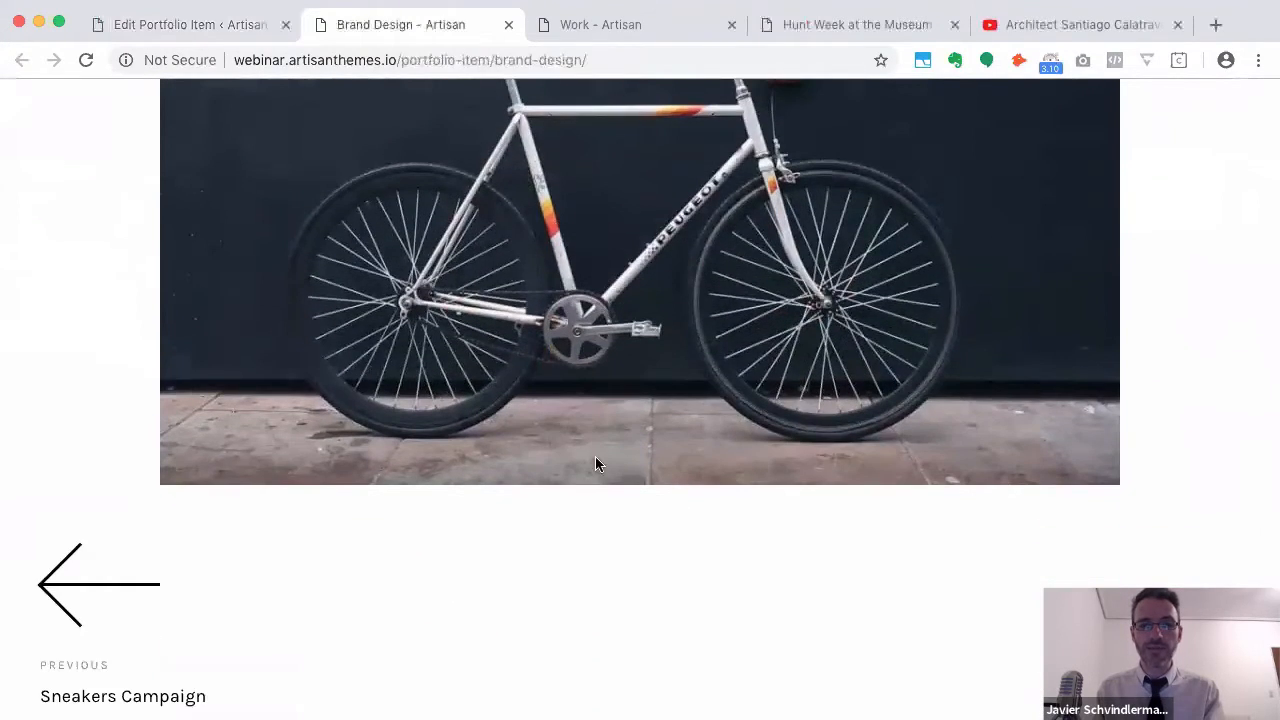
scroll(595, 462, "up", 7)
scroll(592, 457, "up", 2)
scroll(589, 451, "down", 5)
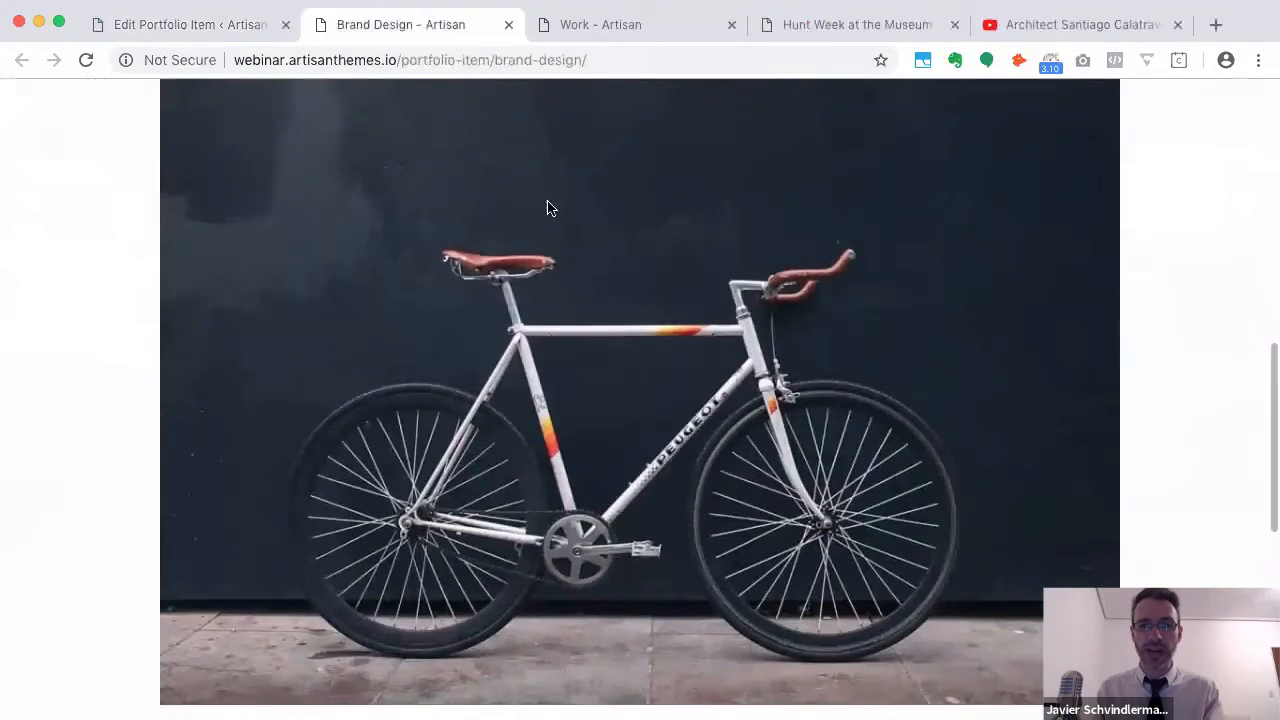
scroll(515, 381, "up", 10)
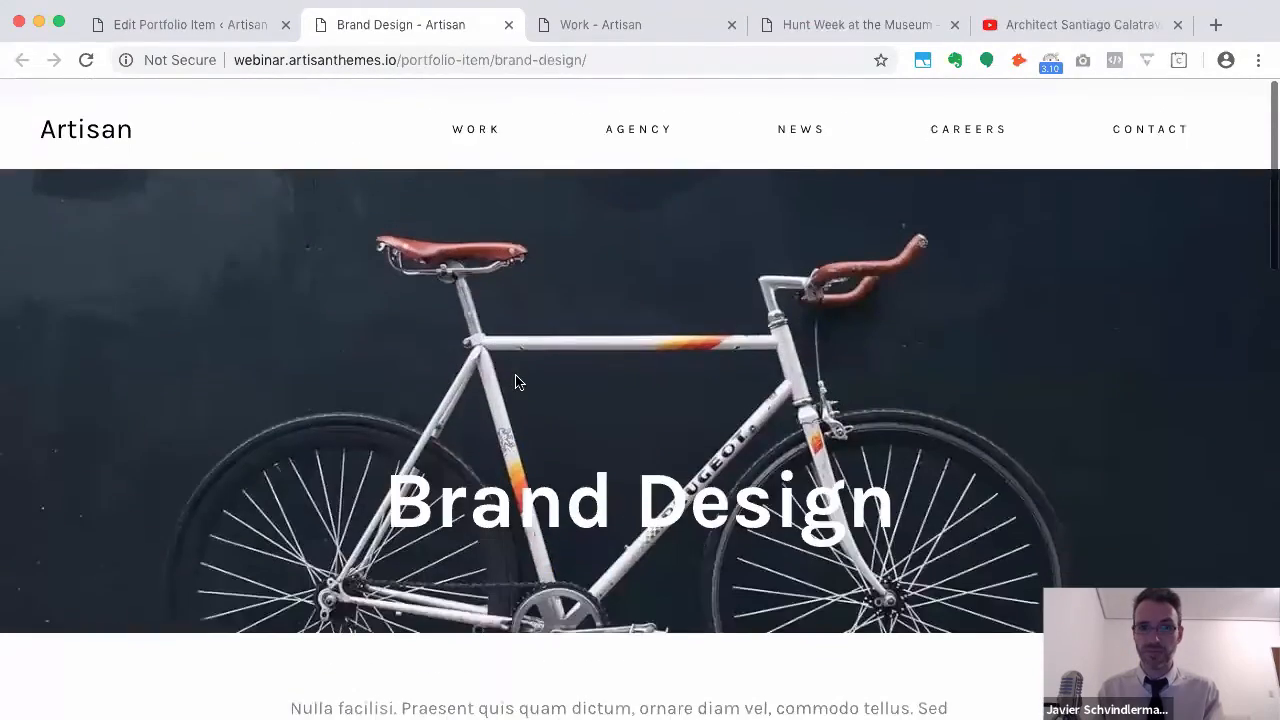
scroll(515, 381, "down", 15)
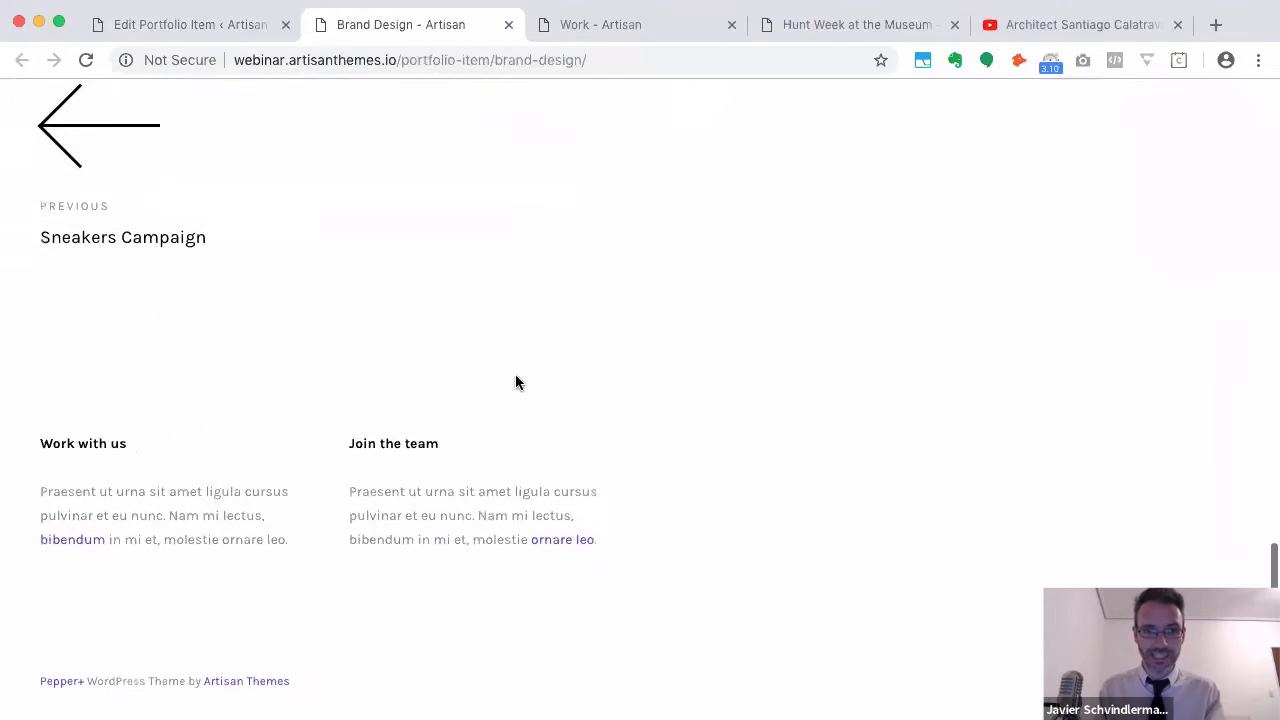
Return to the portfolio editor, add a new item titled "Web Design" and fill its content with the same two description paragraphs
scroll(517, 382, "up", 2)
scroll(516, 382, "up", 15)
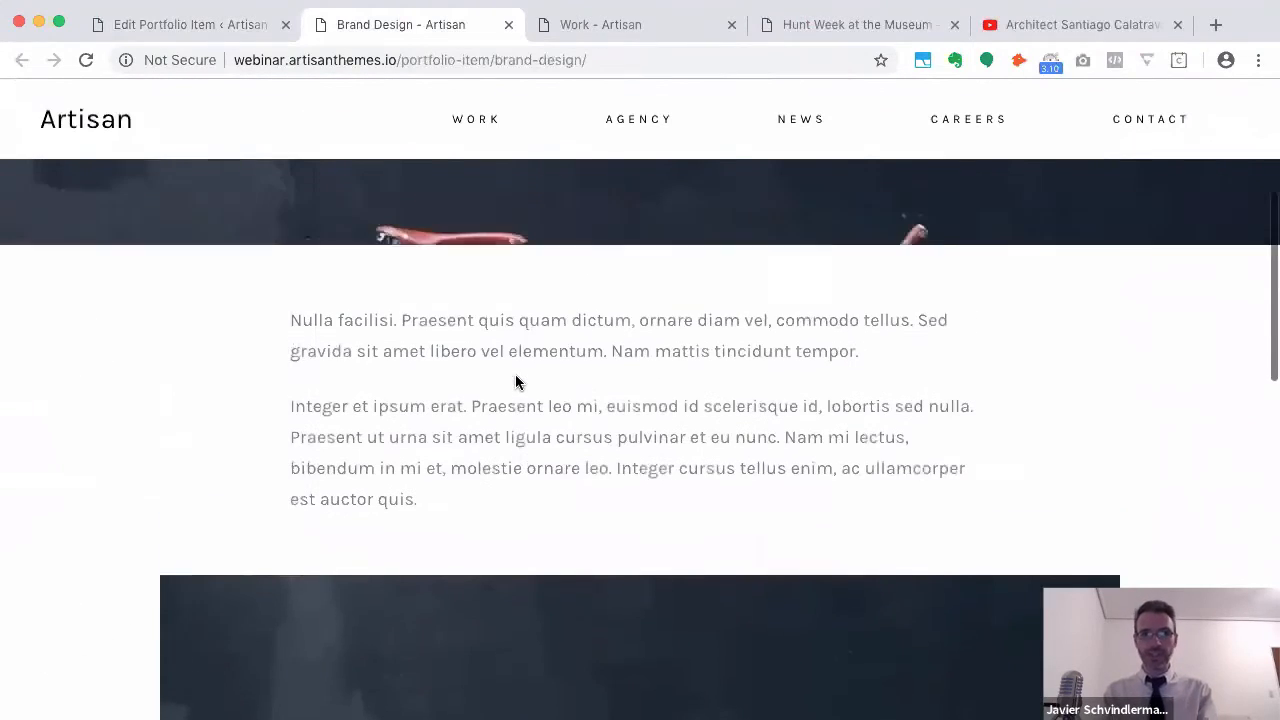
scroll(515, 377, "up", 3)
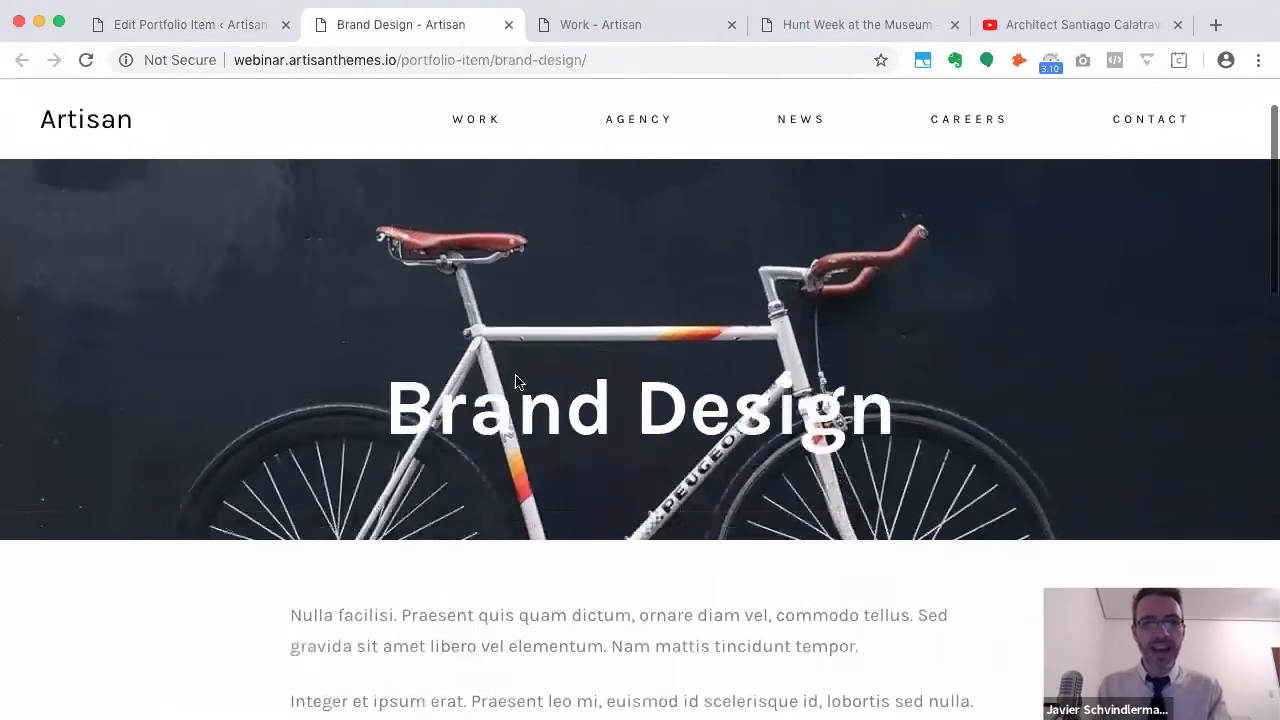
left_click(203, 28)
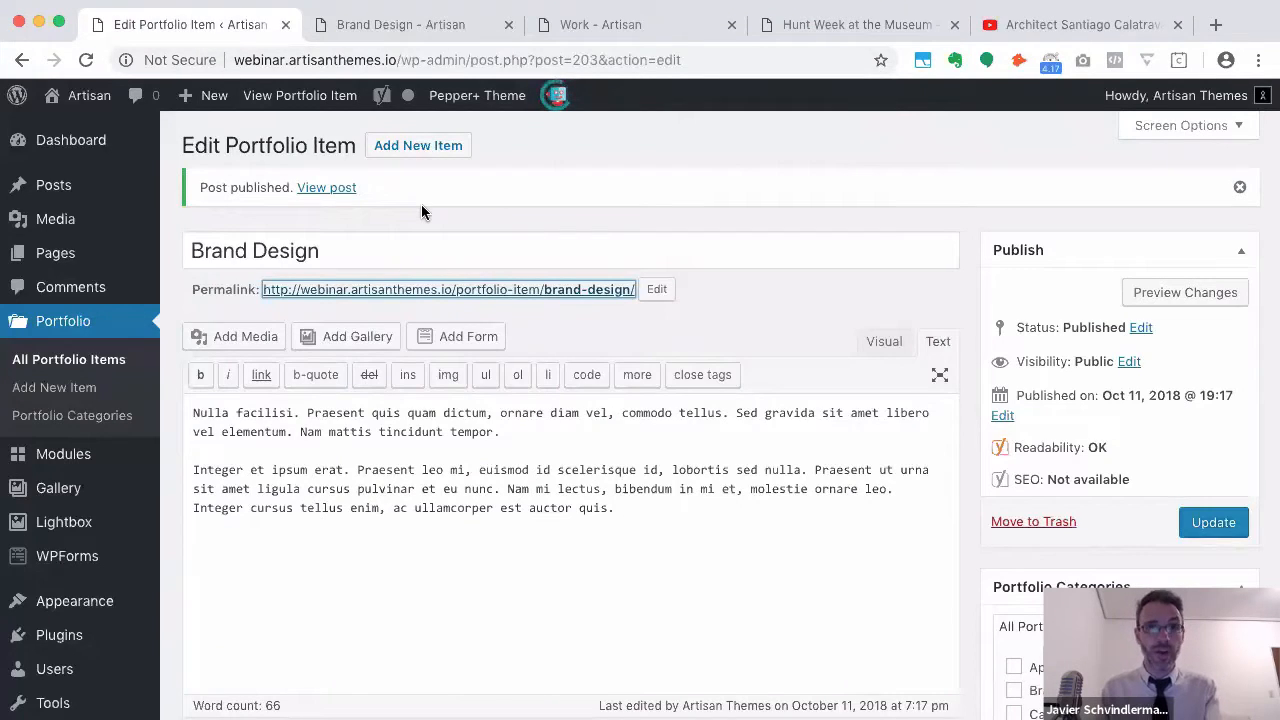
left_click(414, 152)
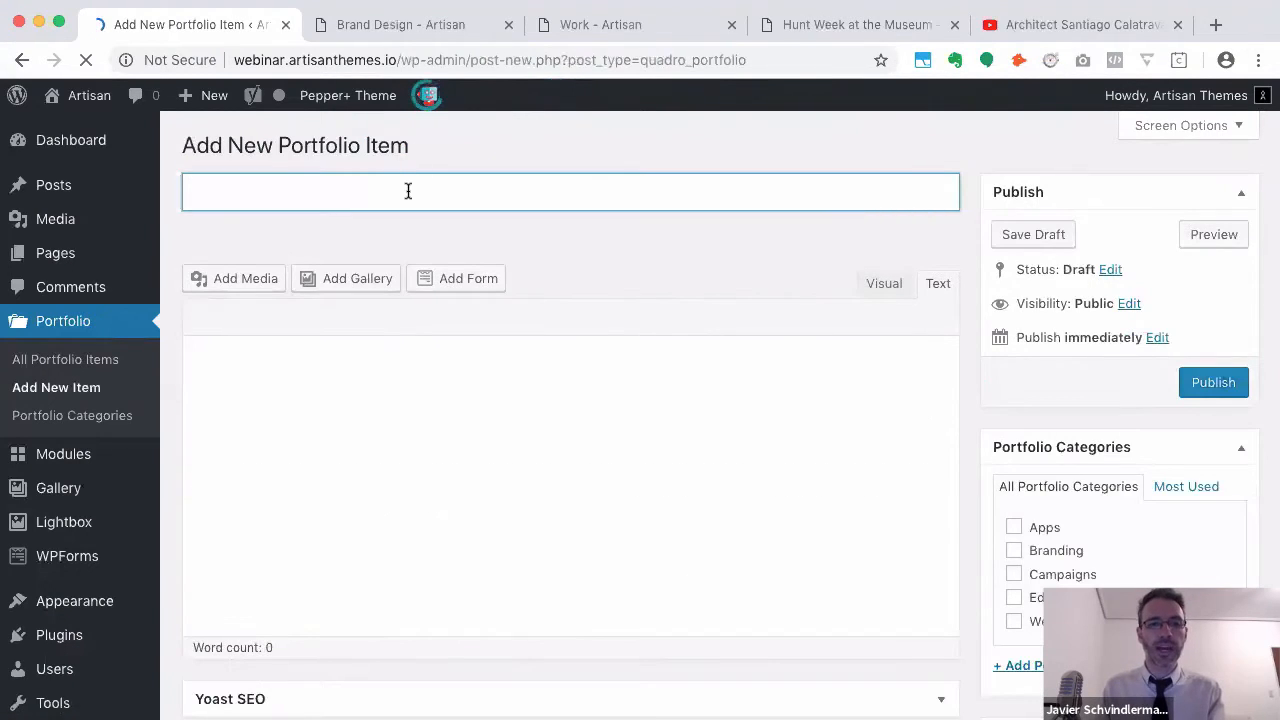
type("Web Design")
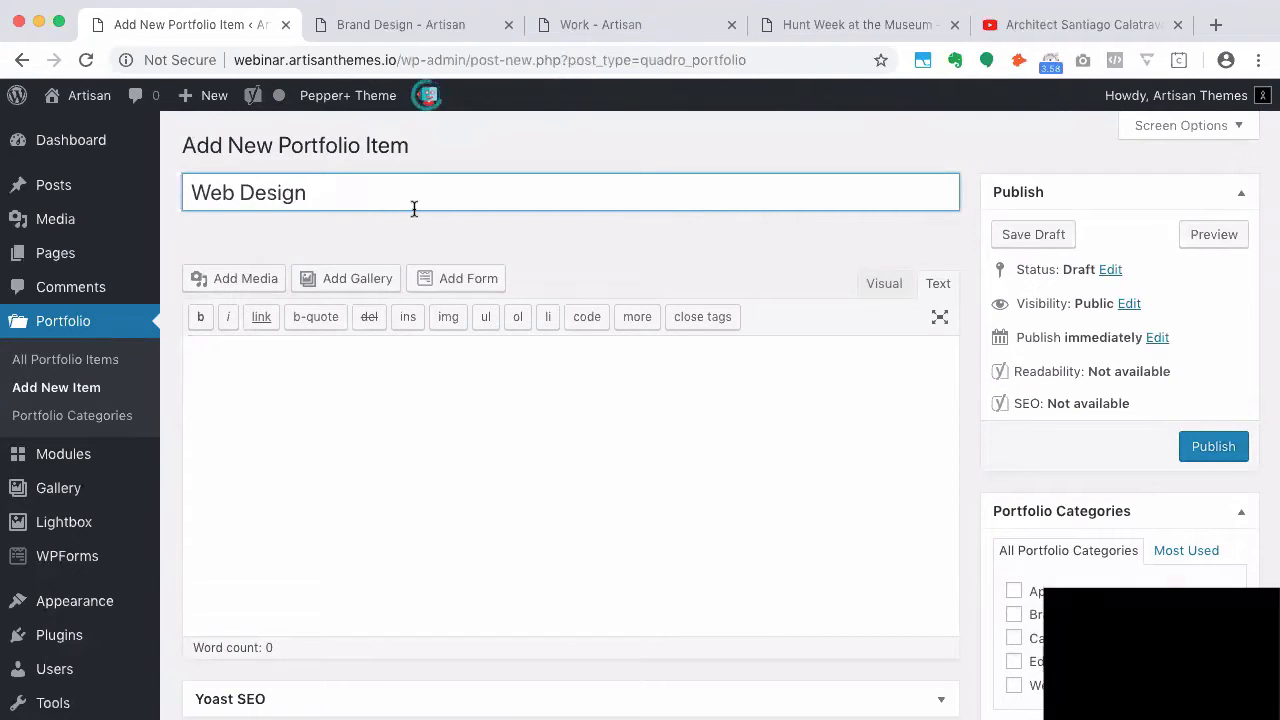
left_click(452, 365)
type("Nulla facilisi. Praesent quis quam dictum, ornare diam vel, commodo tellus. Sed gravida sit amet libero vel elementum. Nam mattis tincidunt tempor.  Integer et ipsum erat. Praesent leo mi, euismod id scelerisque id, lobortis sed nulla. Praesent ut urna sit amet ligula cursus pulvinar et eu nunc. Nam mi lectus, bibendum in mi et, molestie ornare leo. Integer cursus tellus enim, ac ullamcorper est auctor quis.")
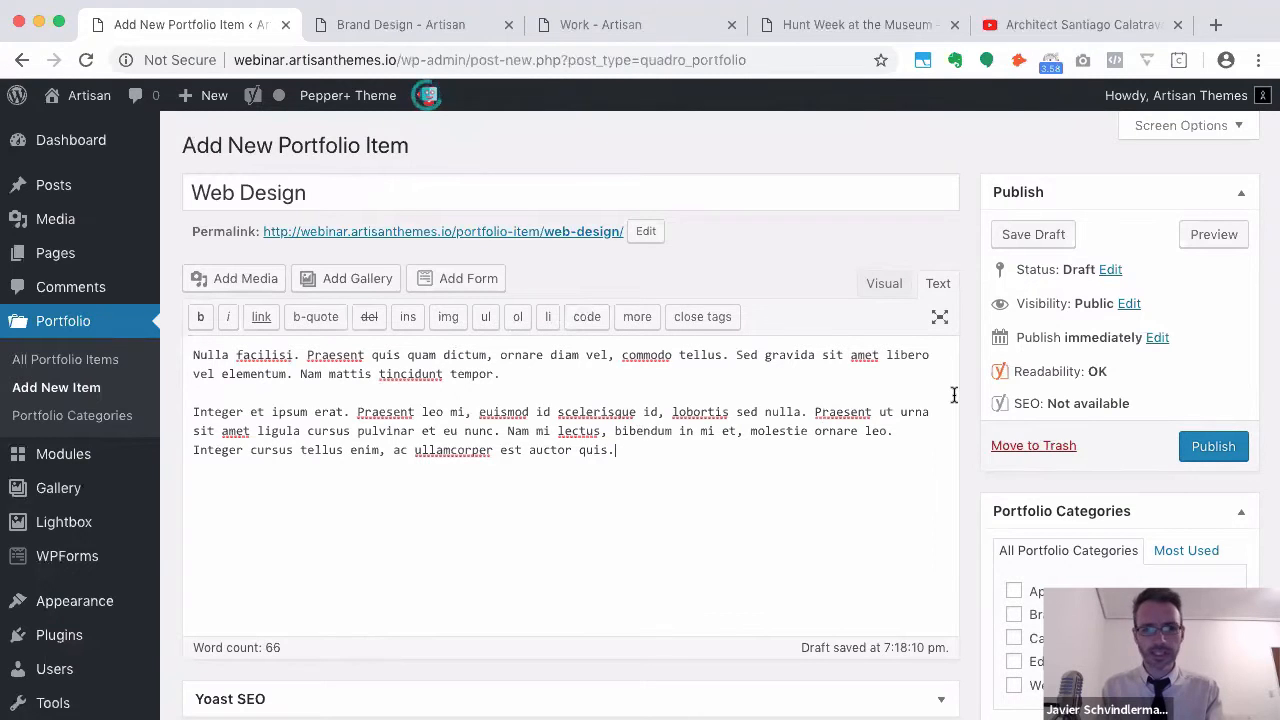
Set the white desk photo oliur-rahman-280433-10.jpg as Web Design's featured image and publish the item
scroll(954, 397, "down", 2)
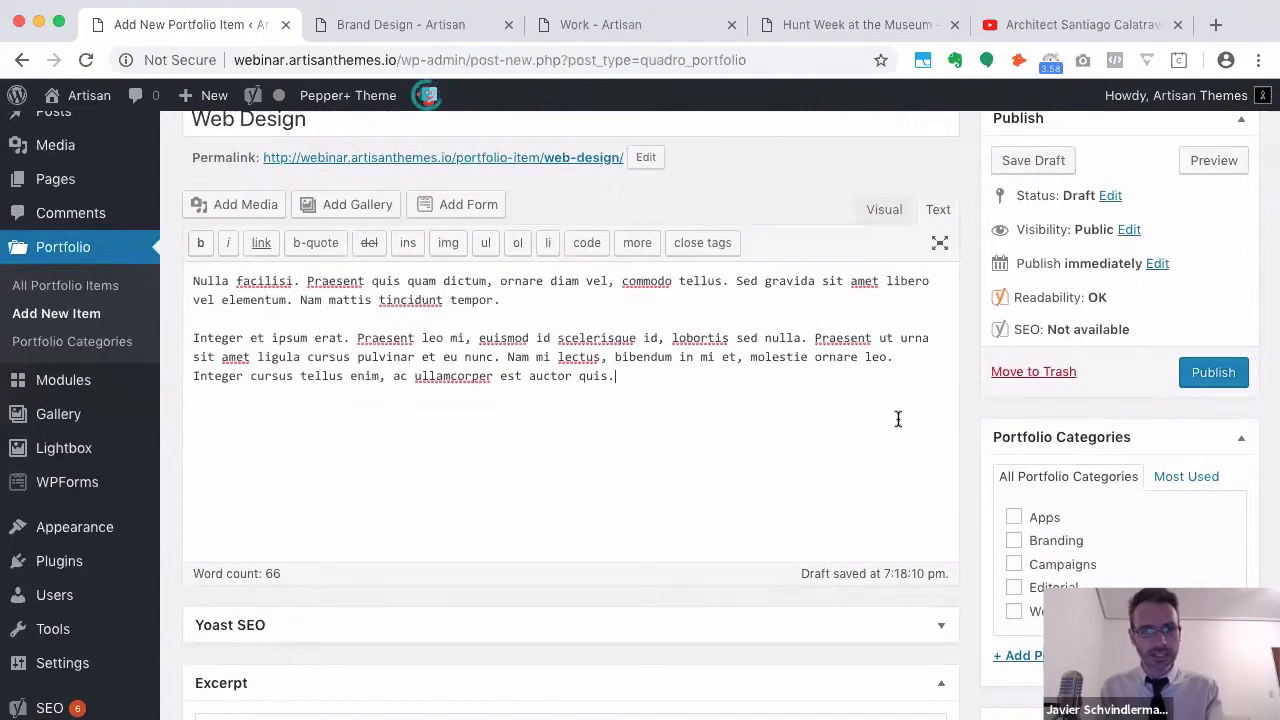
scroll(897, 420, "down", 6)
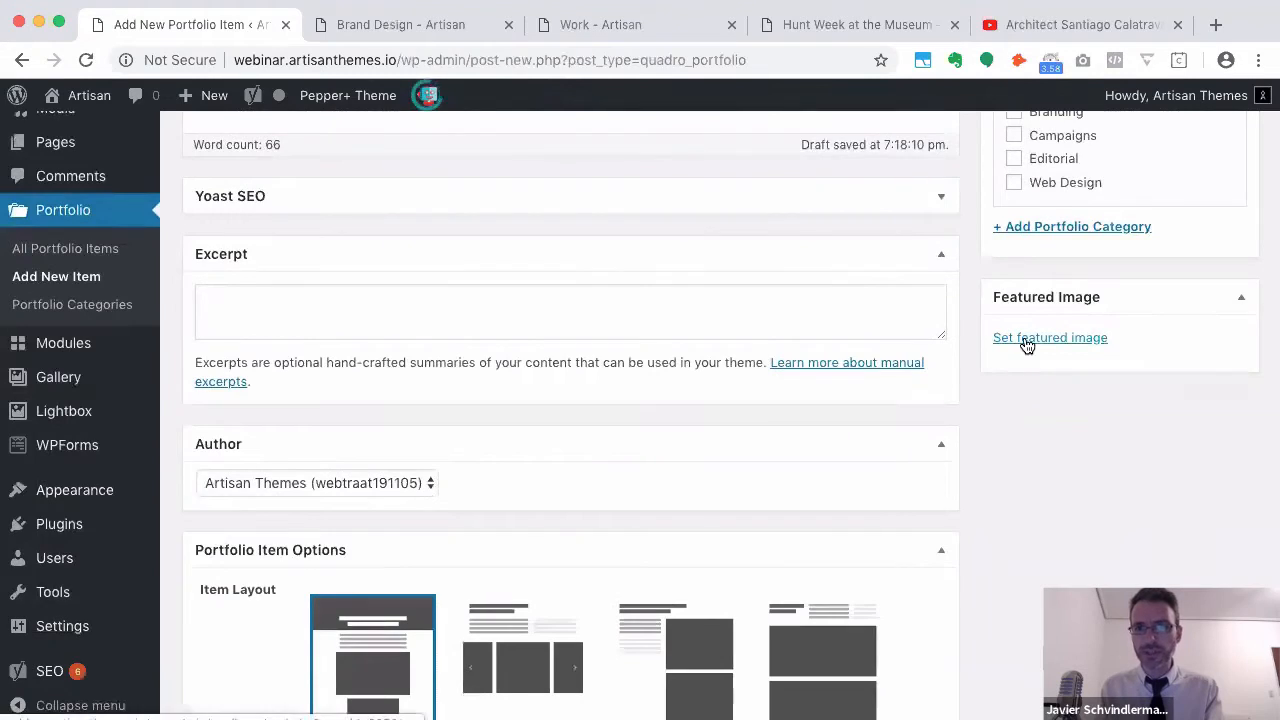
left_click(1020, 339)
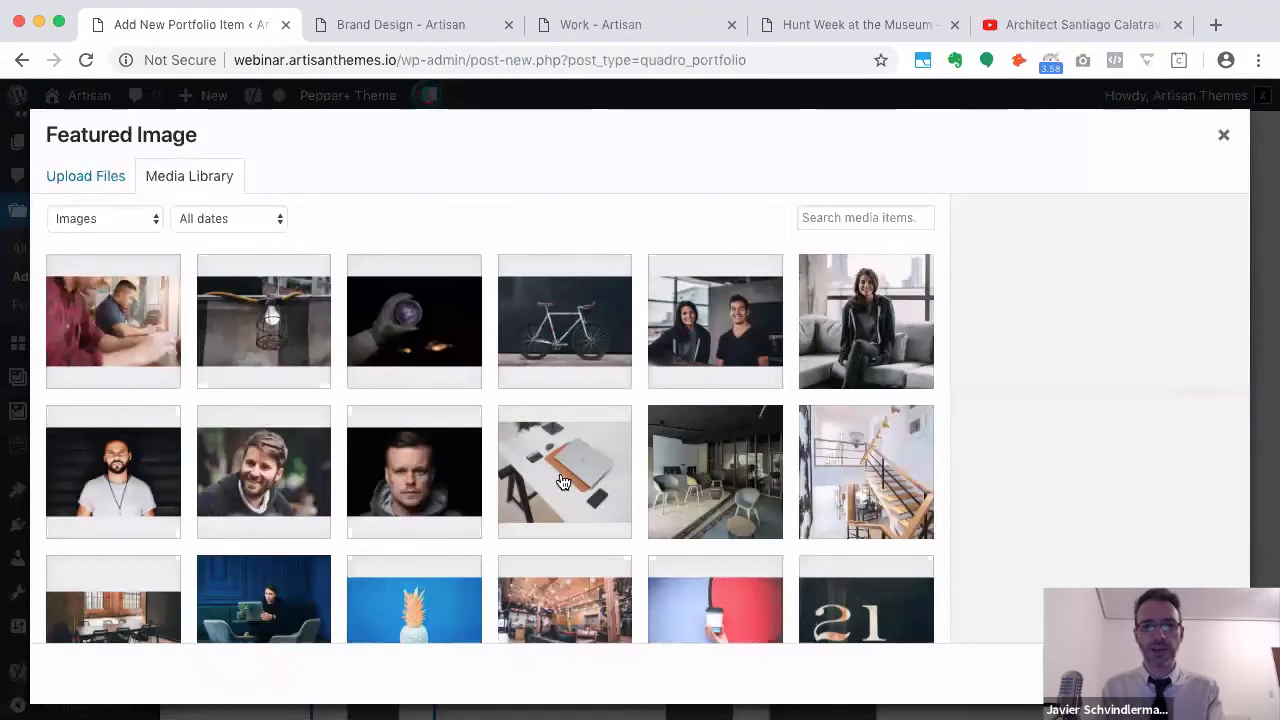
left_click(563, 482)
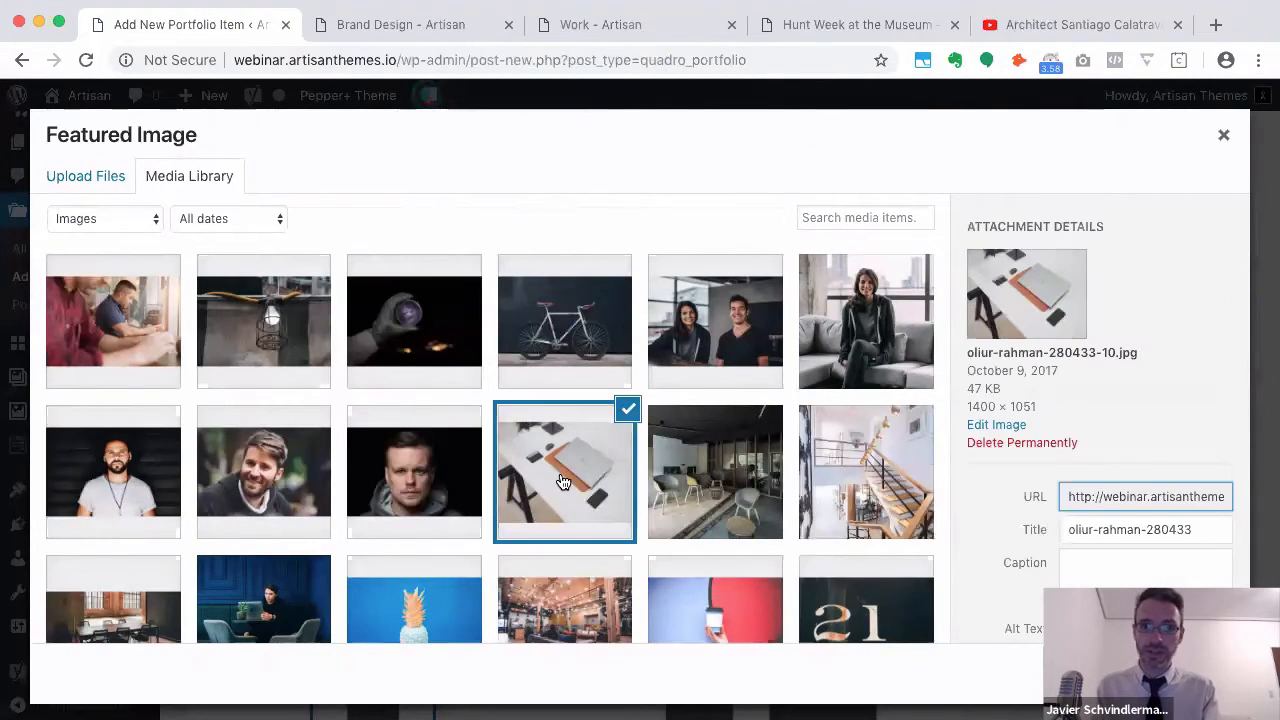
left_click(1165, 673)
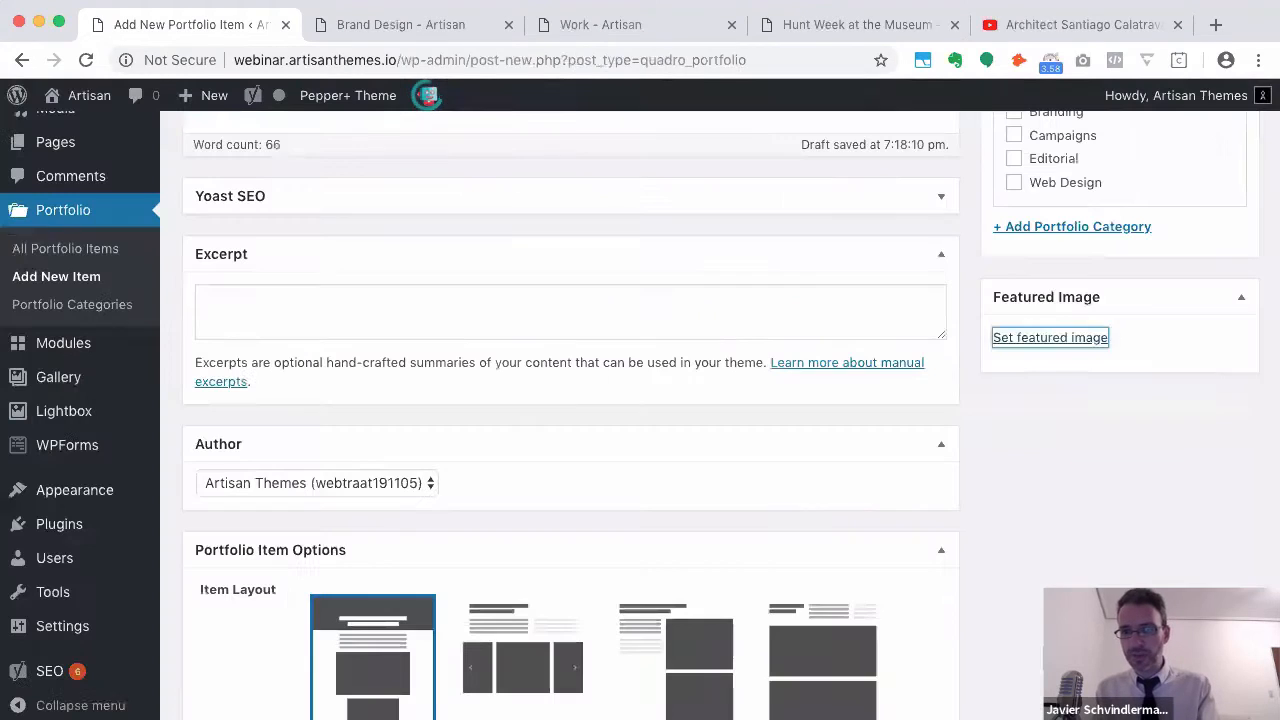
scroll(710, 400, "up", 4)
scroll(1230, 480, "up", 2)
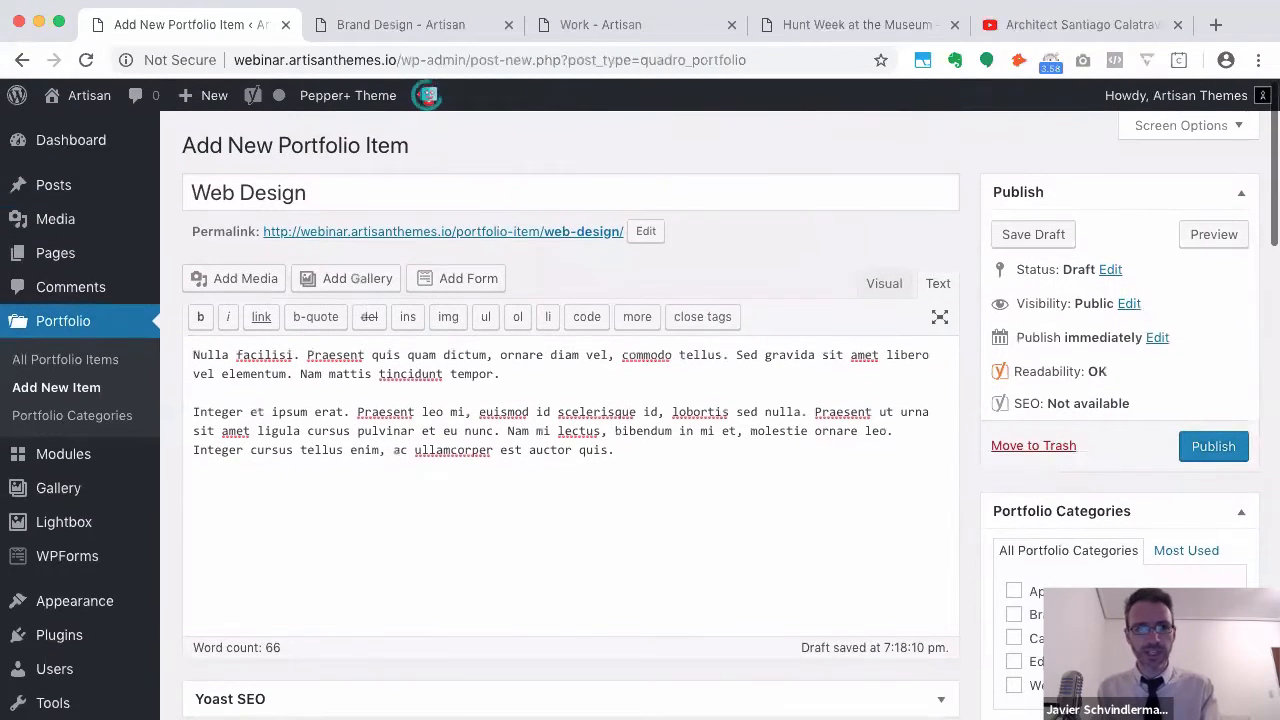
left_click(1213, 446)
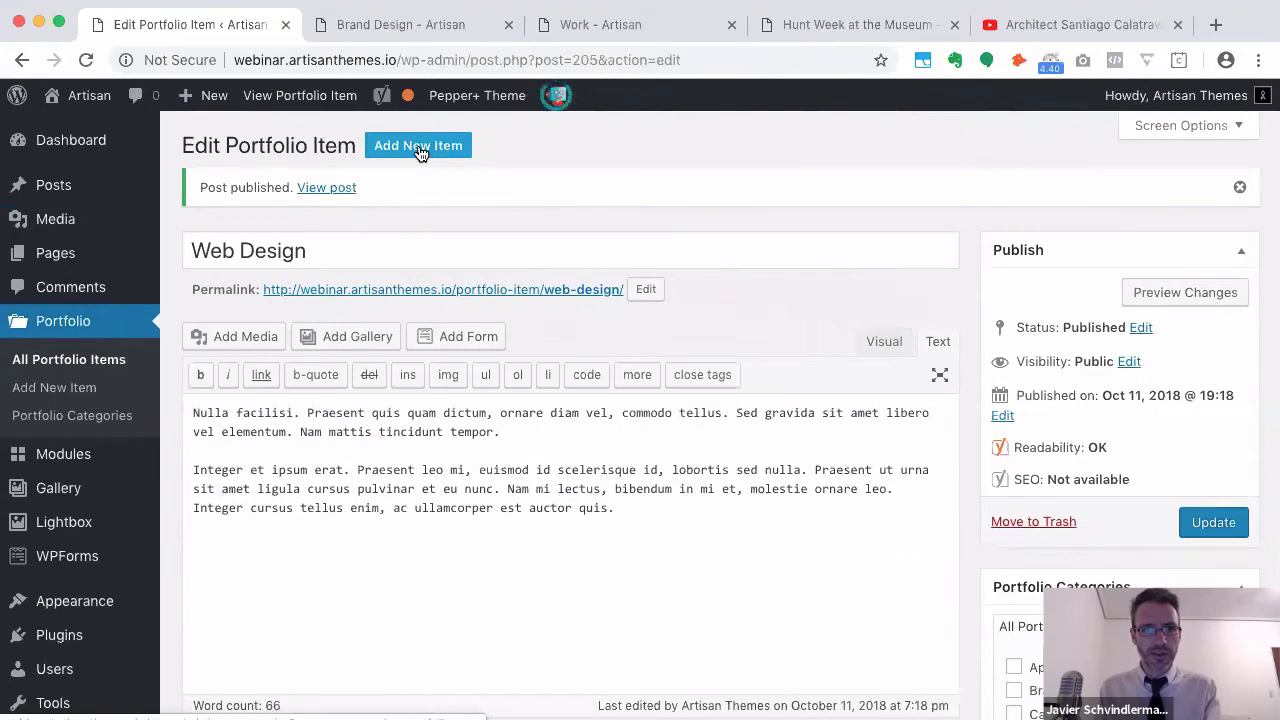
Add a new portfolio item titled "Logo Design" and paste the two description paragraphs into its content
left_click(418, 146)
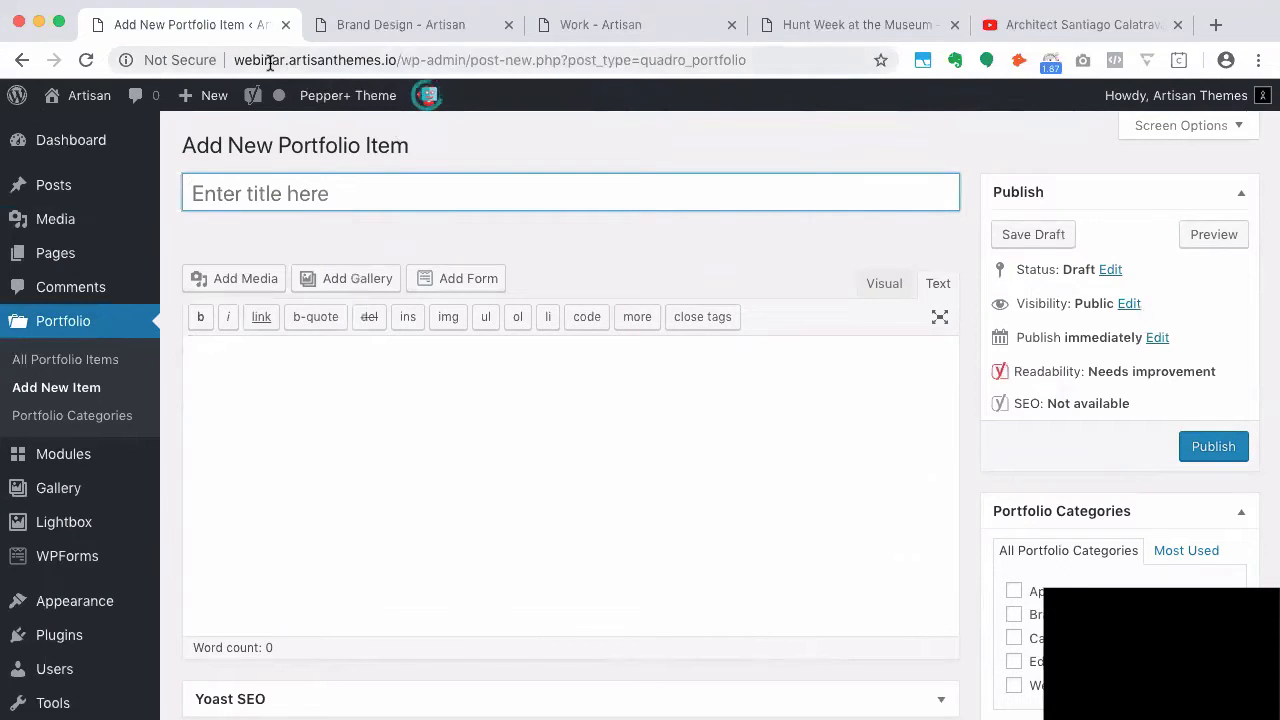
left_click(268, 185)
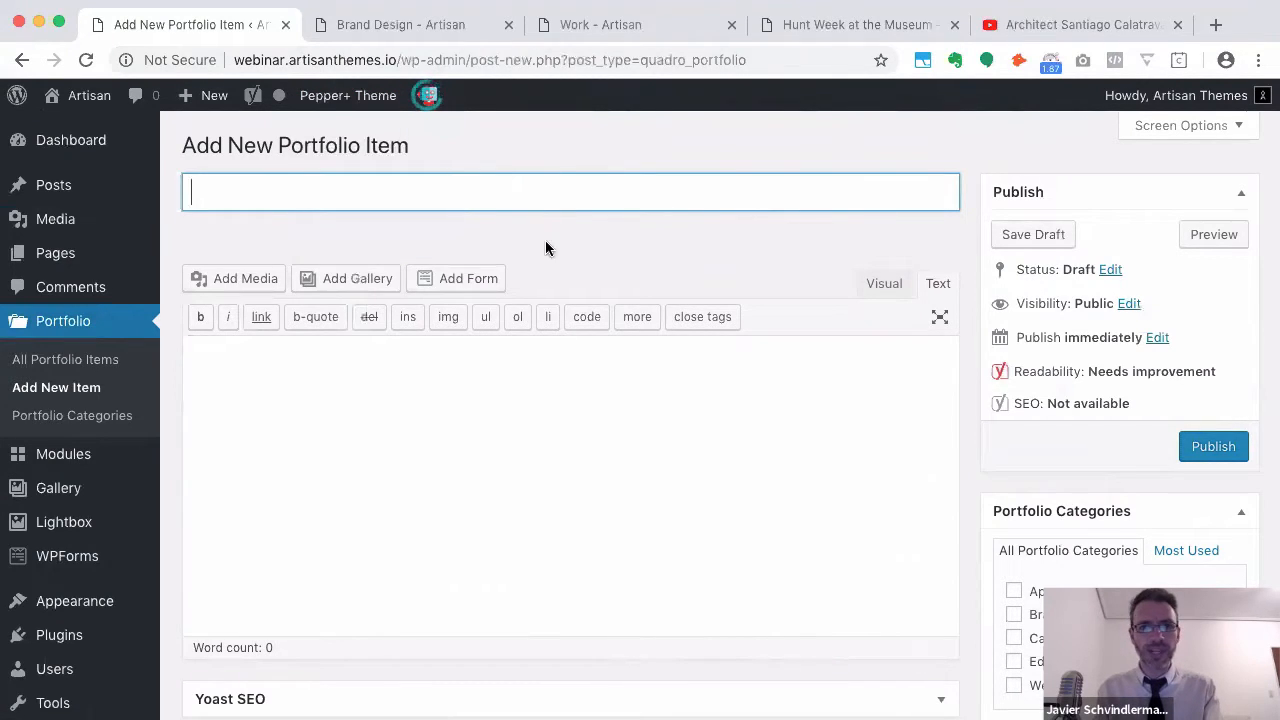
type("Logo Design")
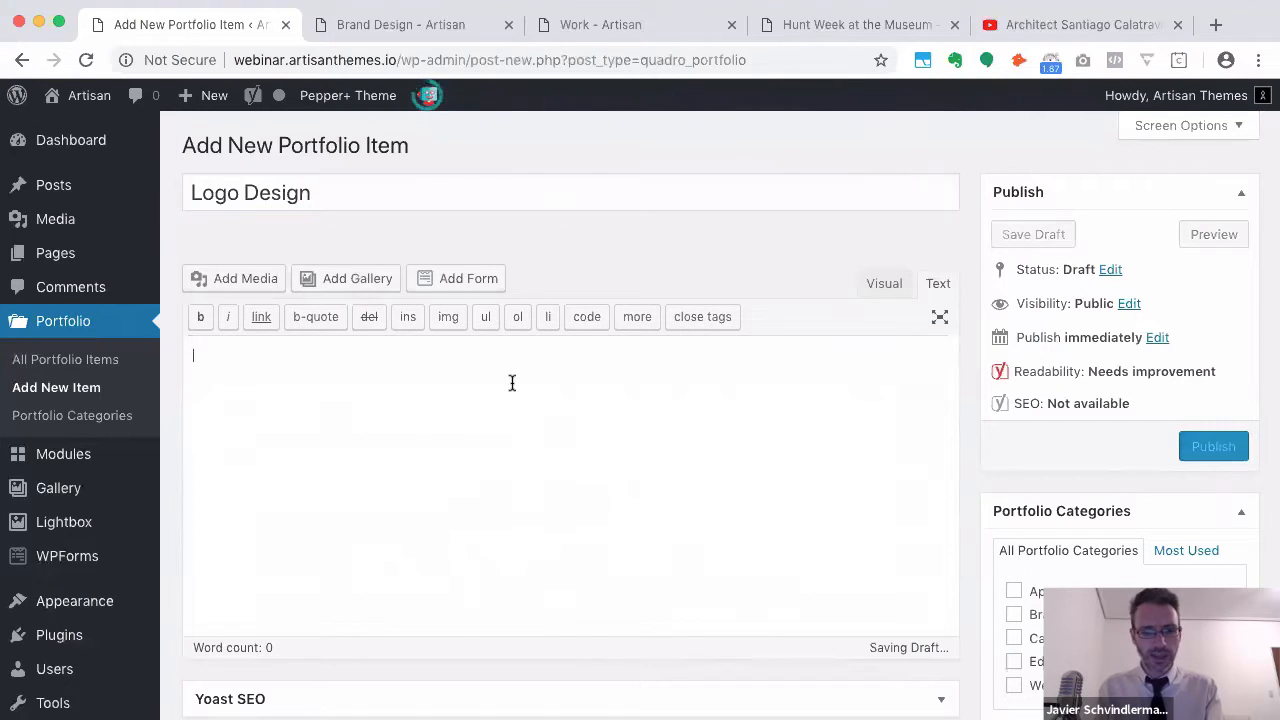
key("super+v")
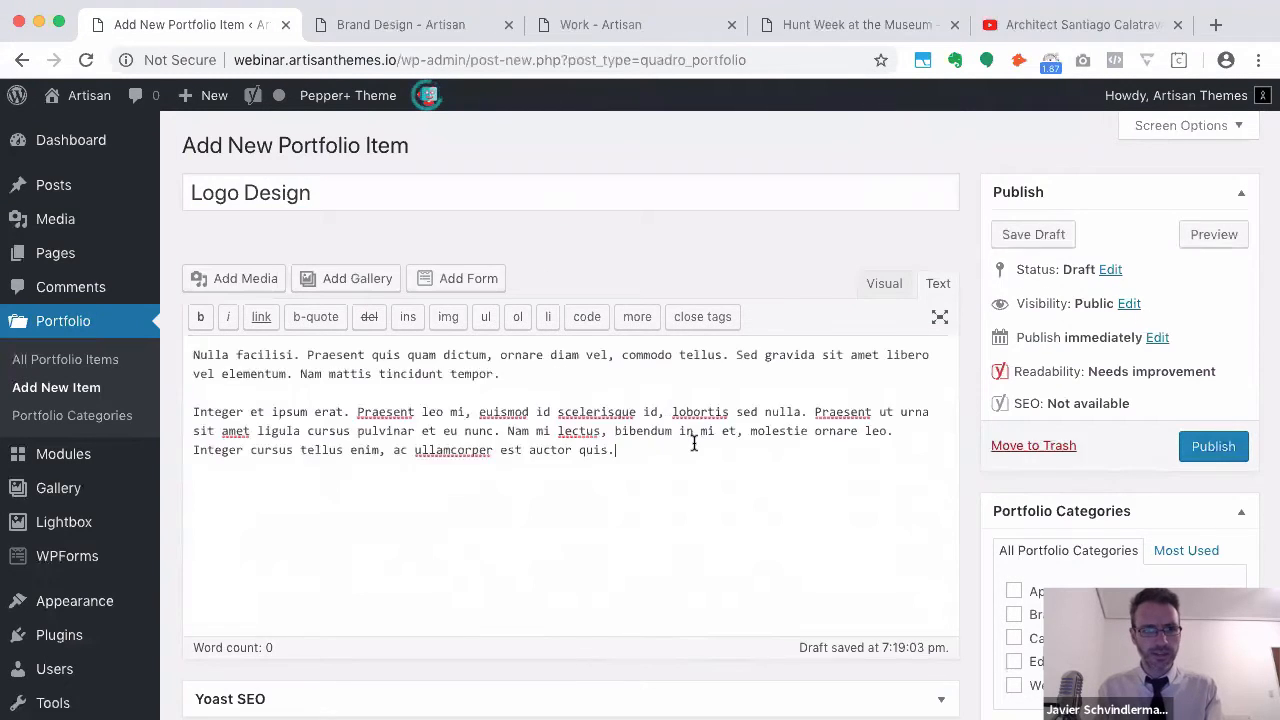
Set the coffee cup photo marion-michele-277276-10.jpg as Logo Design's featured image and publish the item
scroll(694, 443, "down", 6)
left_click(1020, 320)
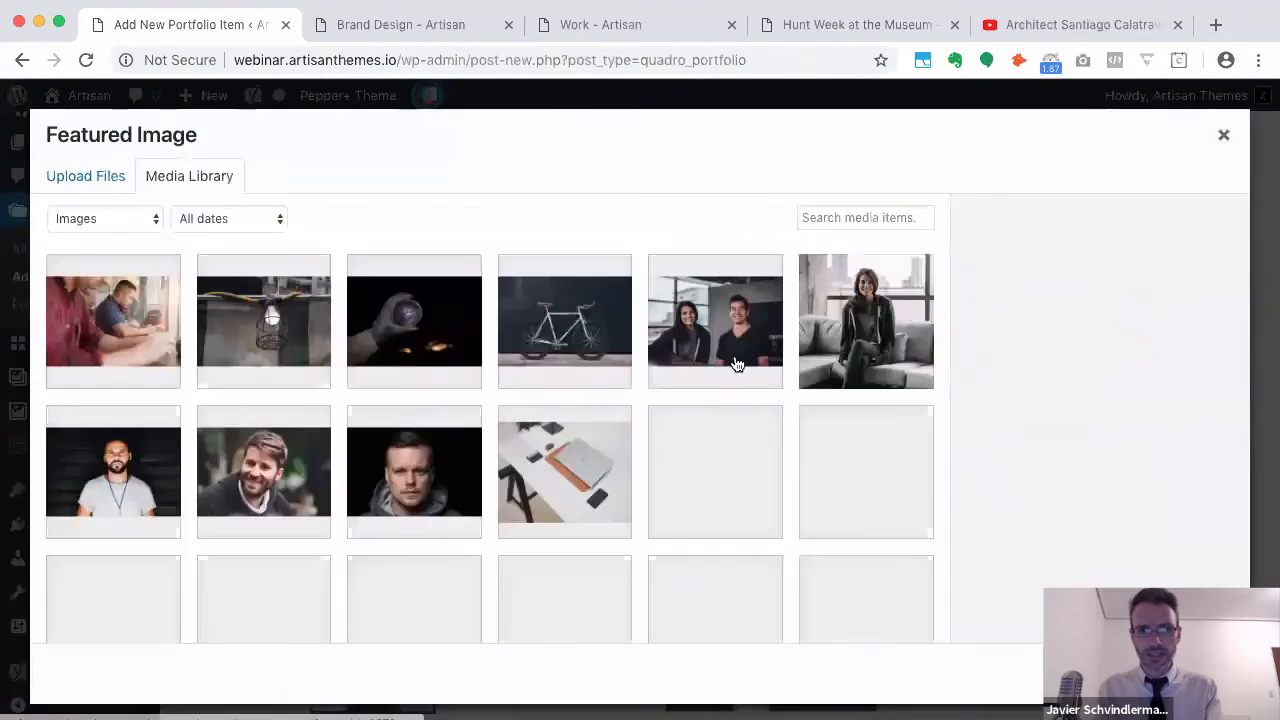
scroll(472, 496, "down", 3)
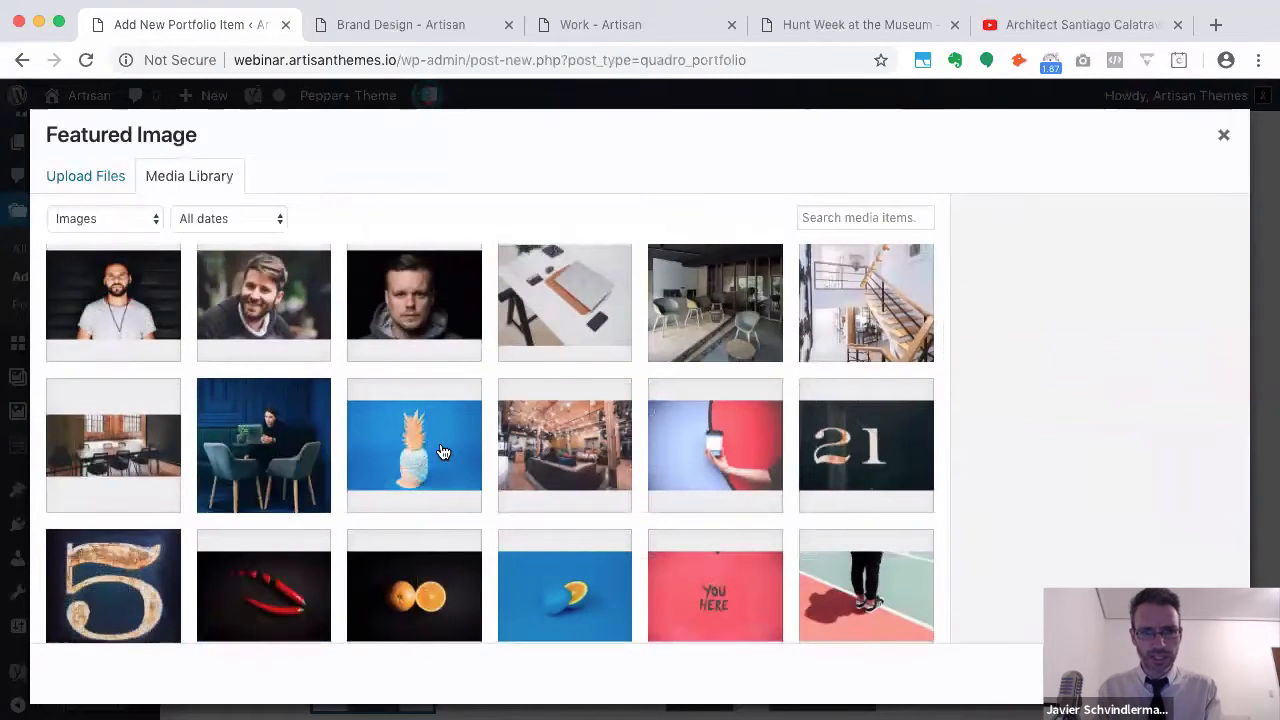
left_click(425, 456)
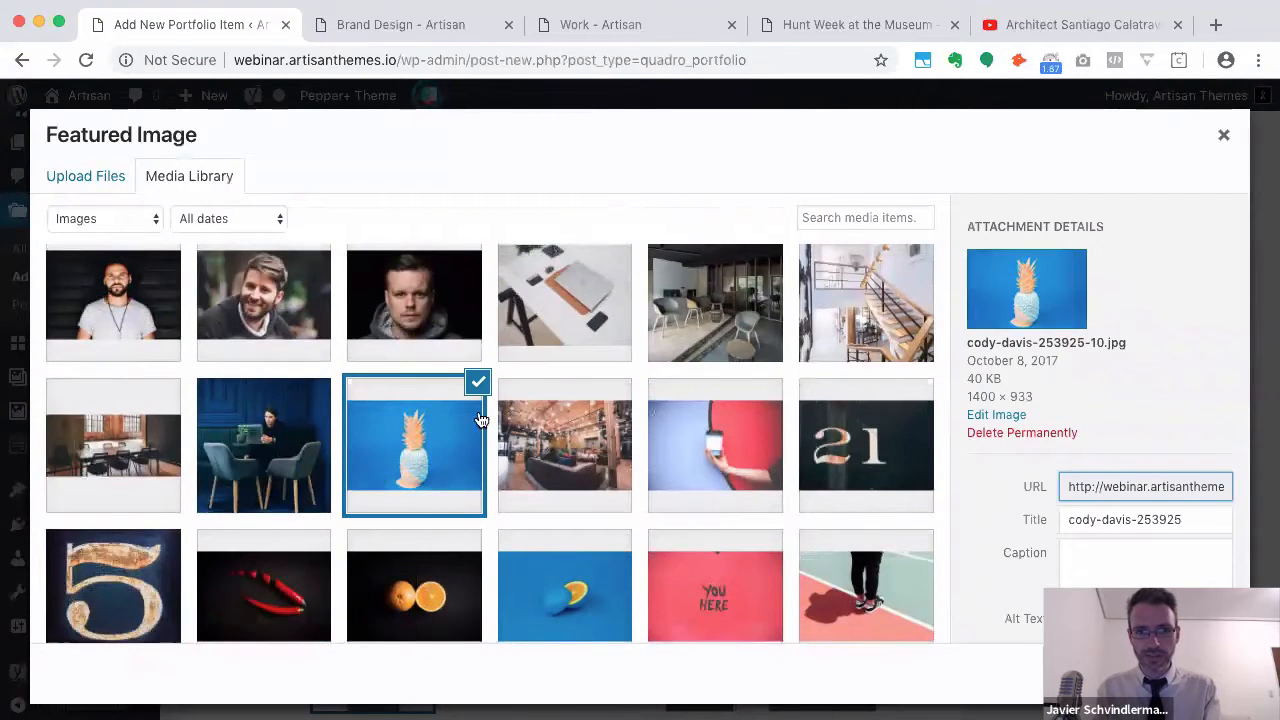
left_click(479, 381)
left_click(697, 460)
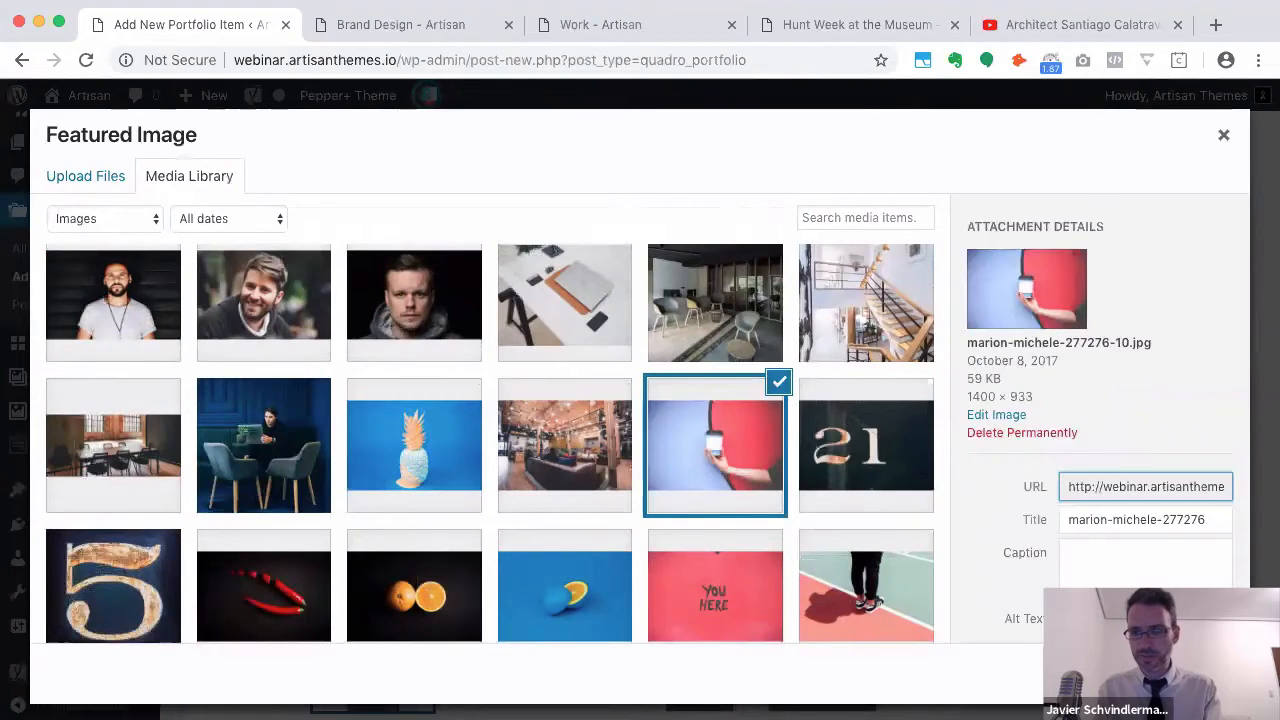
left_click(1163, 674)
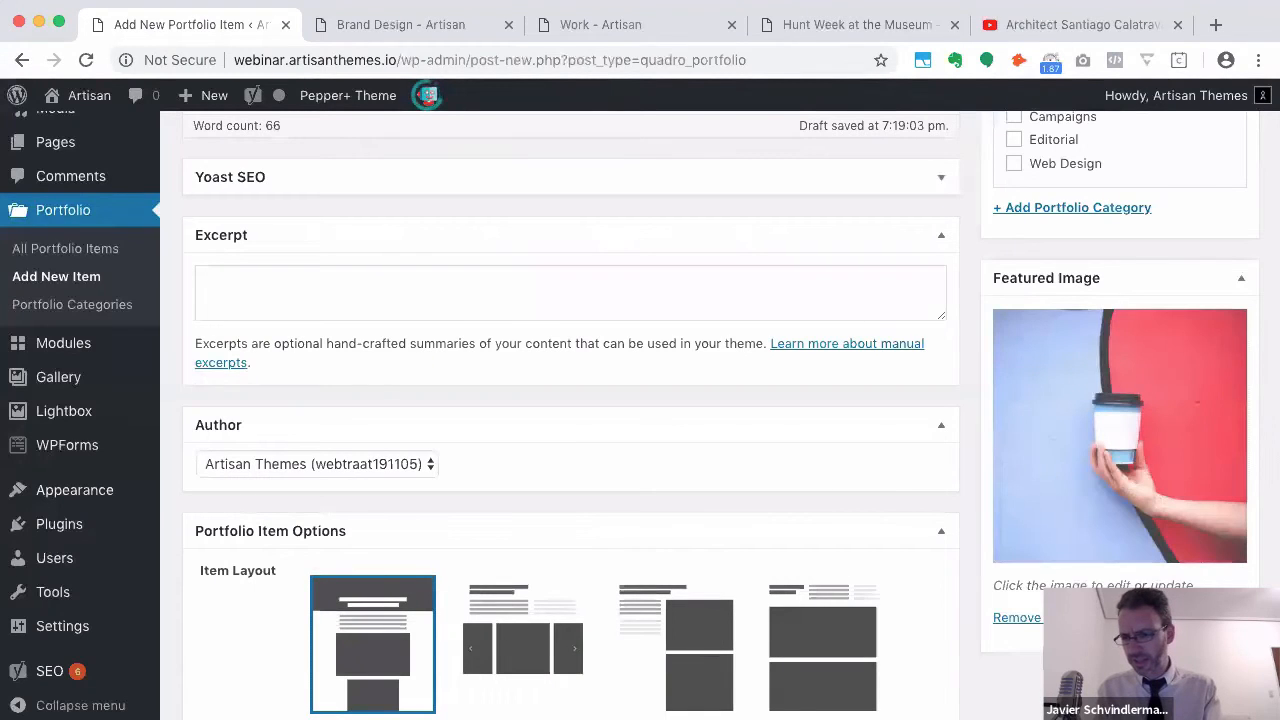
scroll(1107, 541, "up", 5)
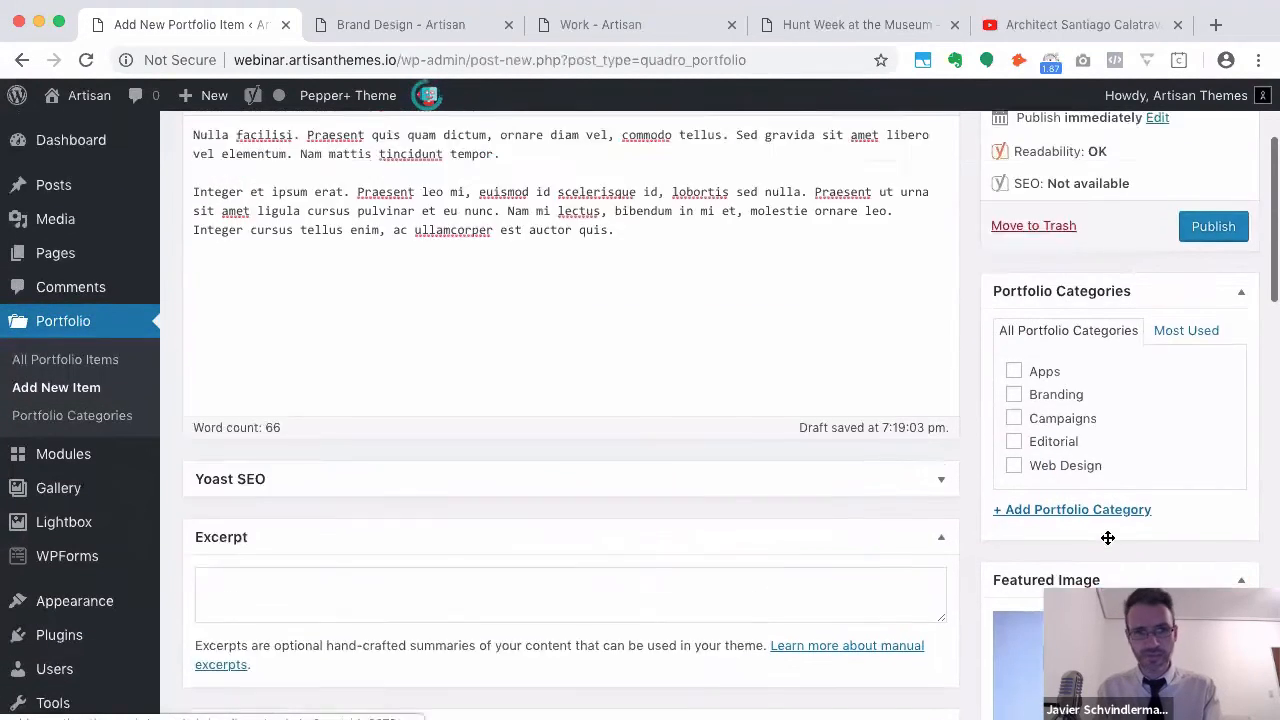
left_click(1213, 358)
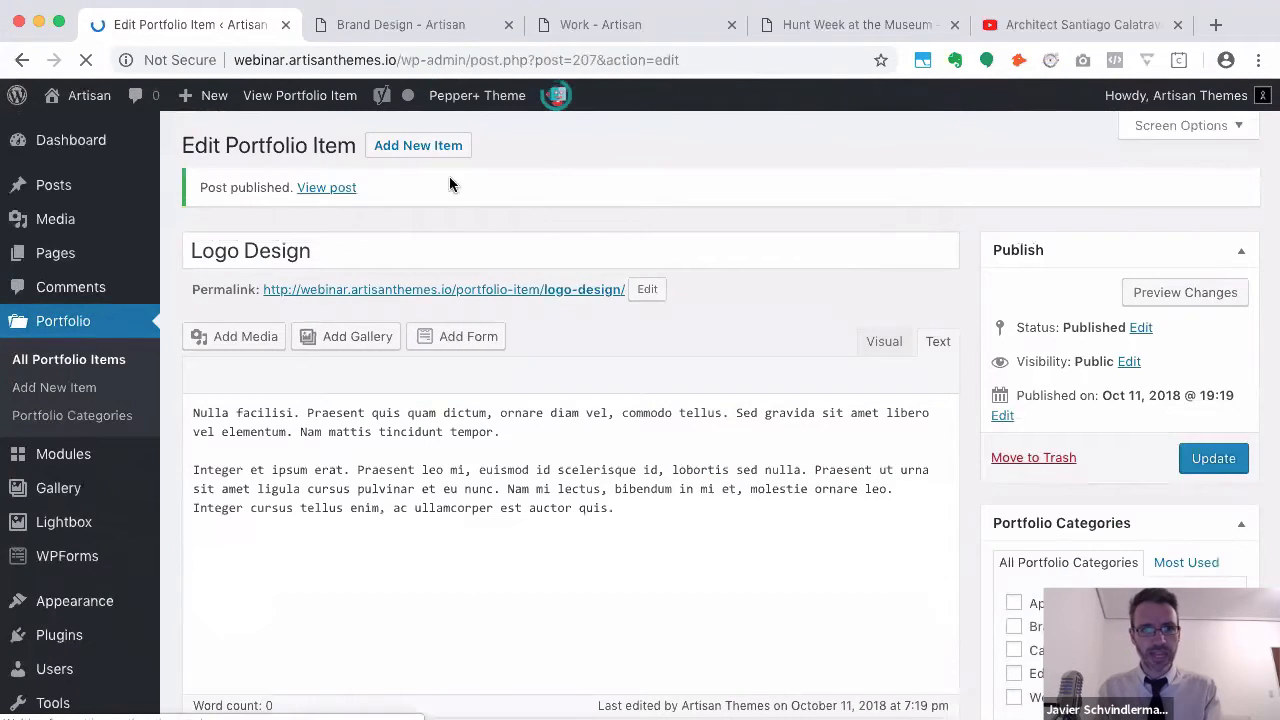
Add a new portfolio item titled "Website Re-Do" and paste the two description paragraphs into its content
left_click(401, 148)
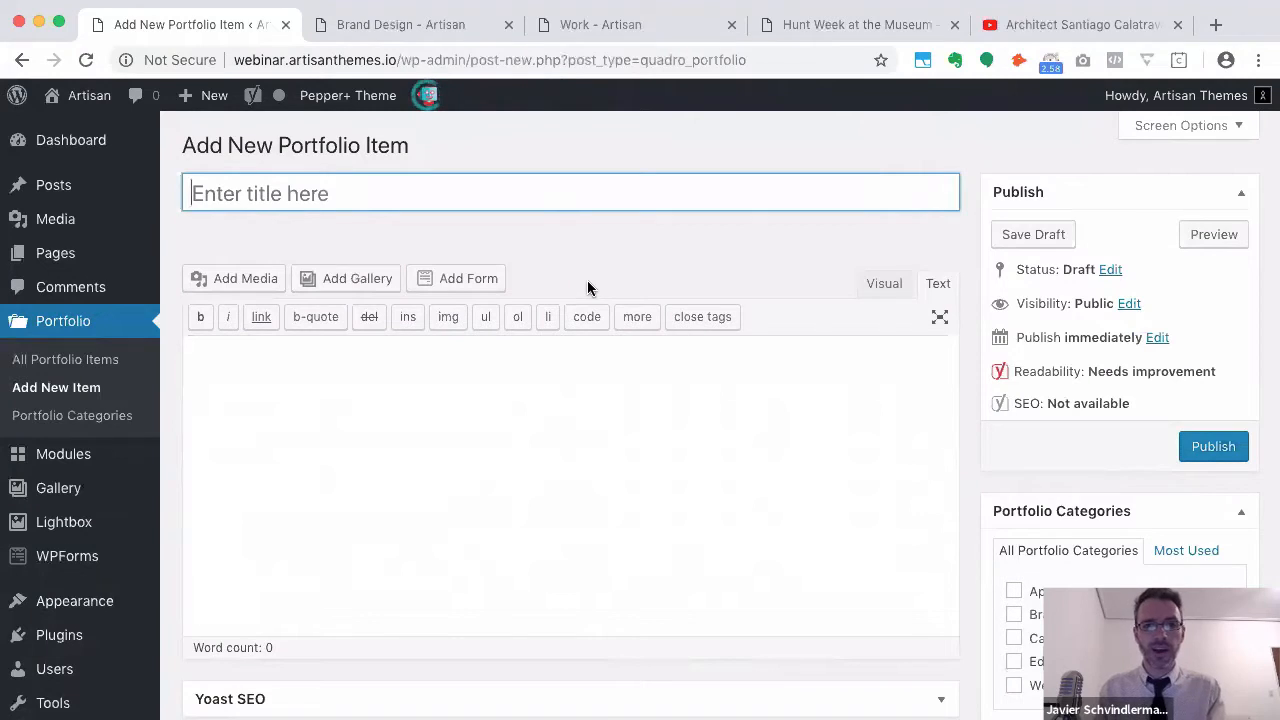
type("Websi")
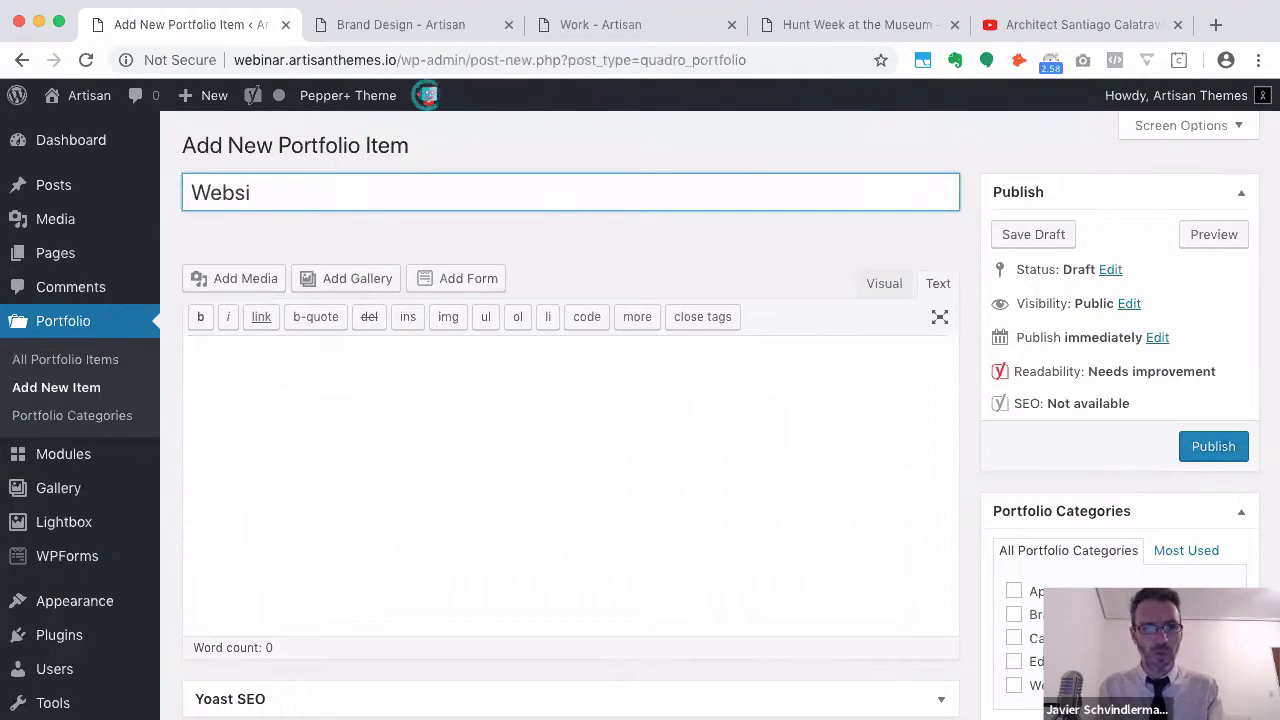
type("te O")
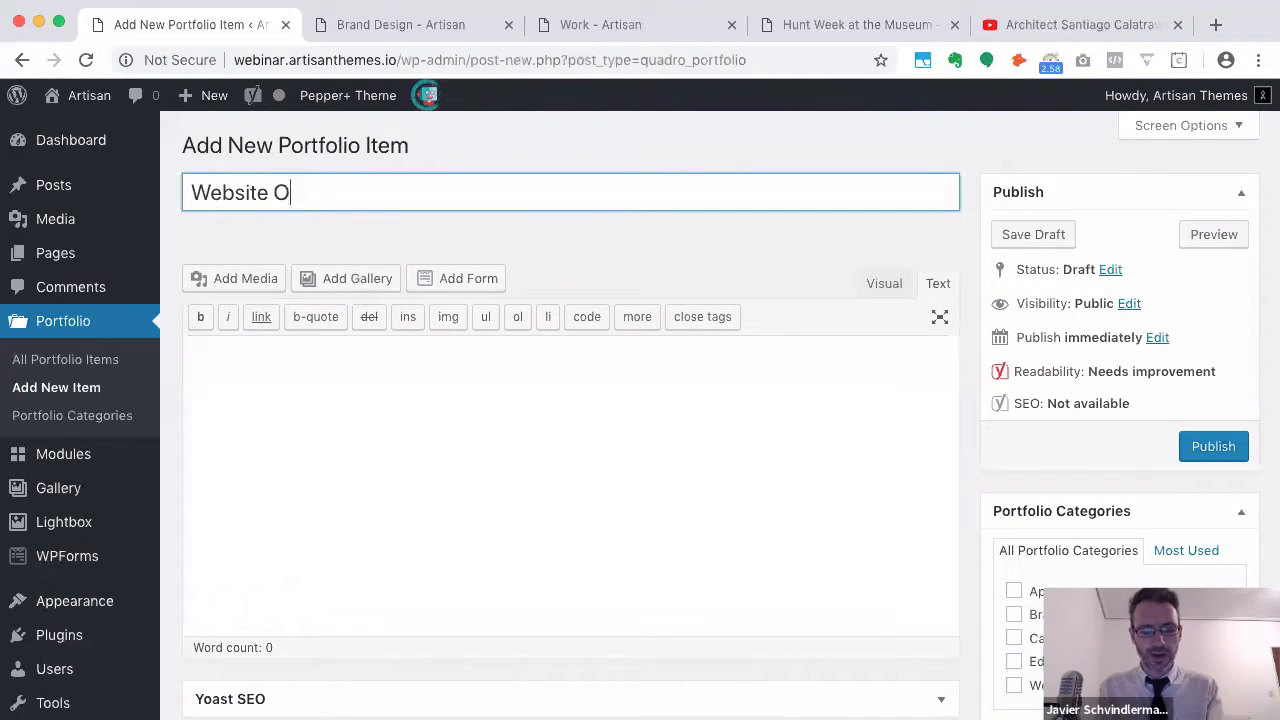
key("BackSpace")
type("Re-Do")
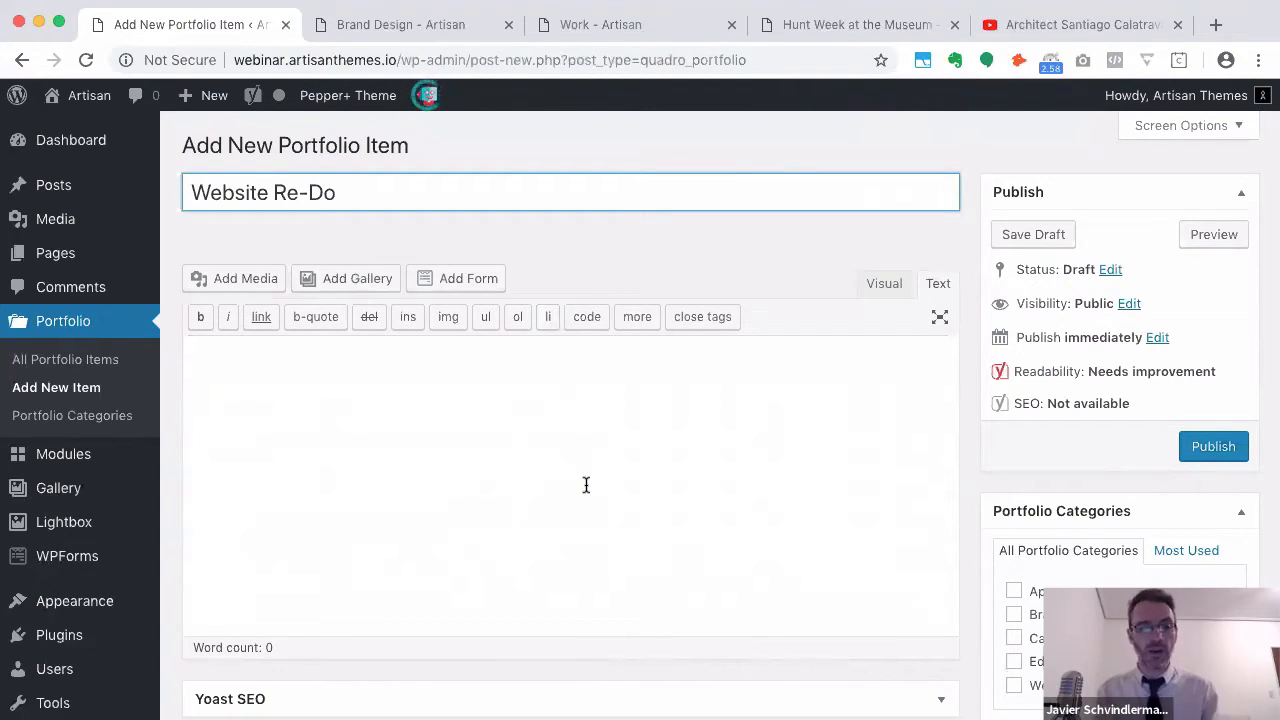
scroll(586, 485, "down", 10)
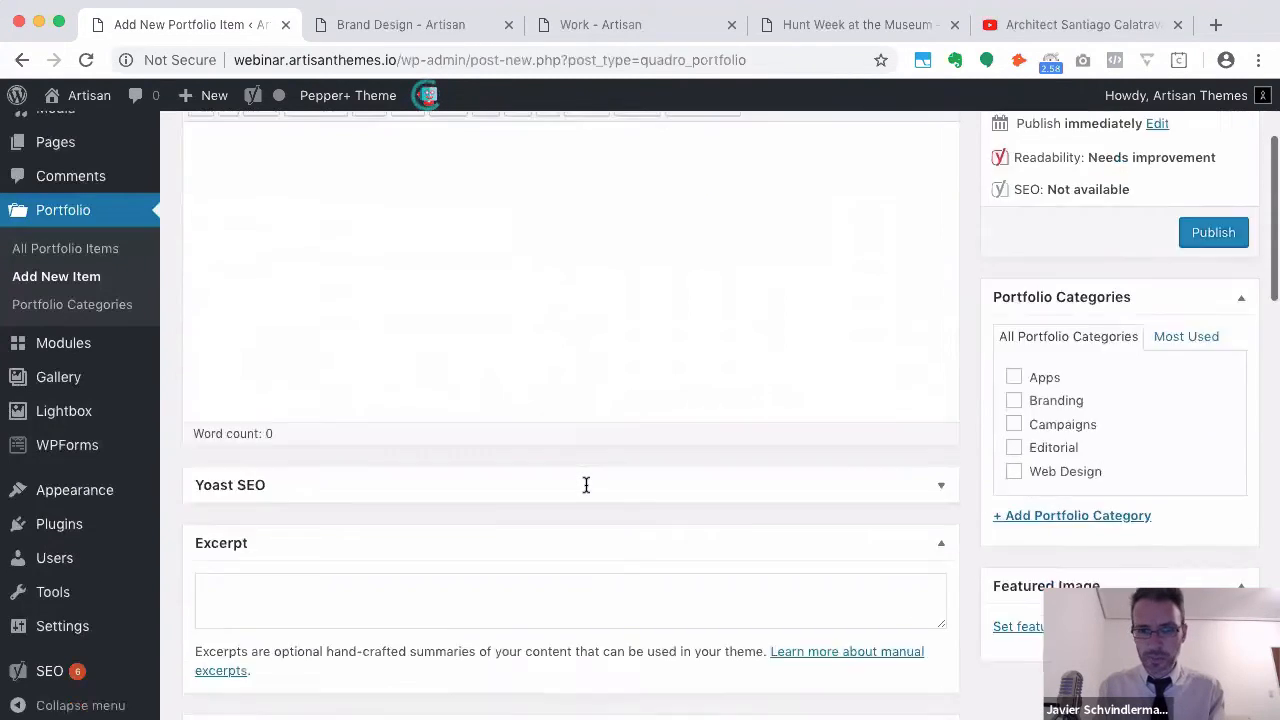
scroll(1040, 316, "up", 5)
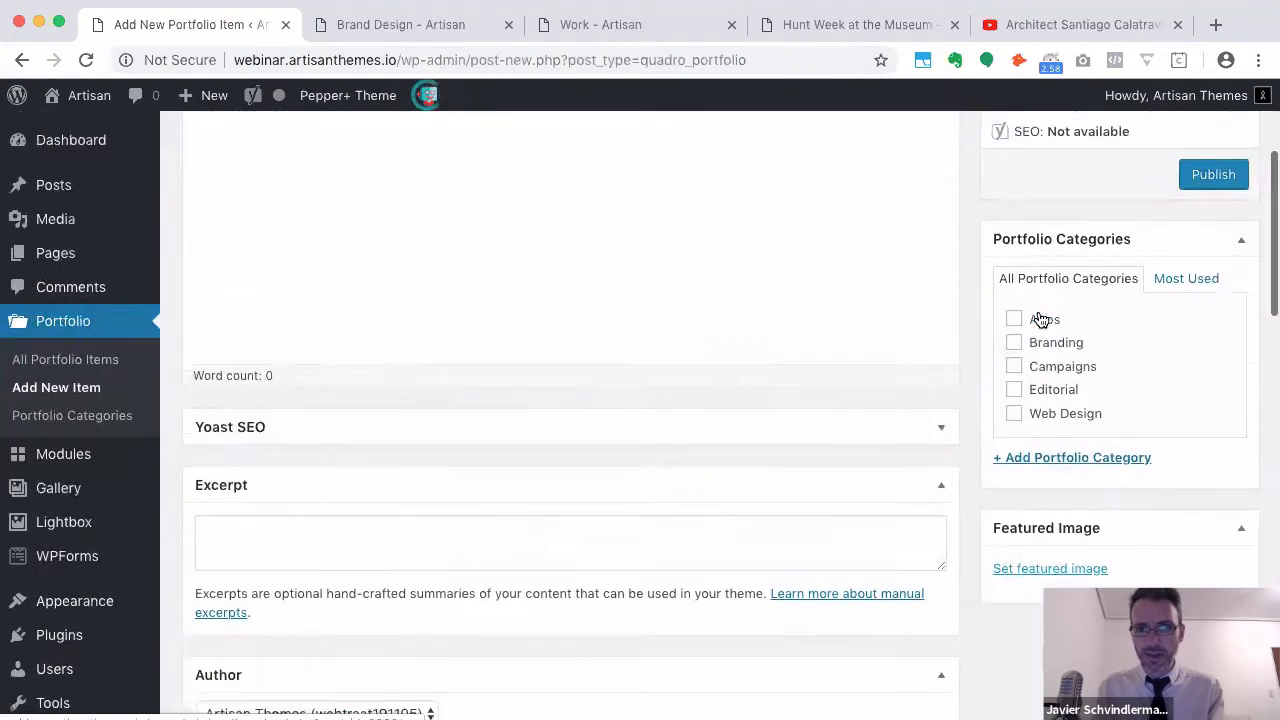
scroll(773, 215, "up", 1)
Set the yellow-edged paper photo aaina-sharma-394646-10.jpg from the media library as Website Re-Do's featured image
scroll(1011, 349, "down", 3)
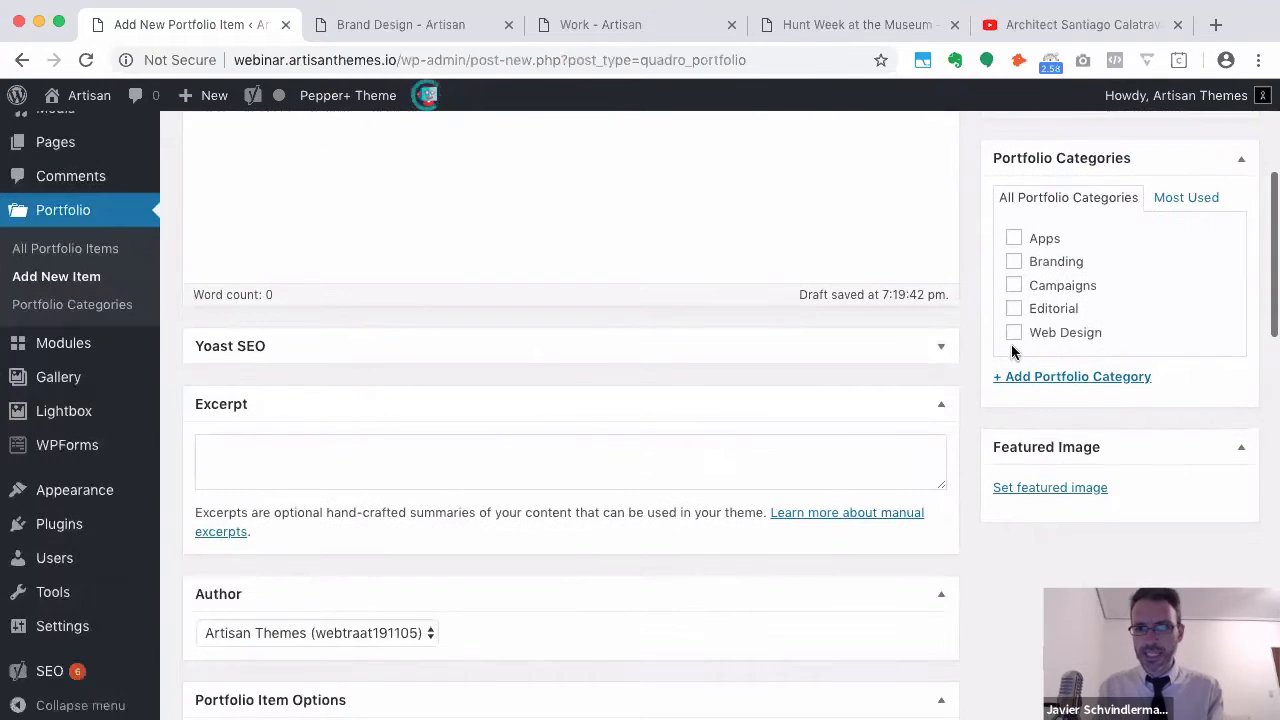
left_click(1035, 489)
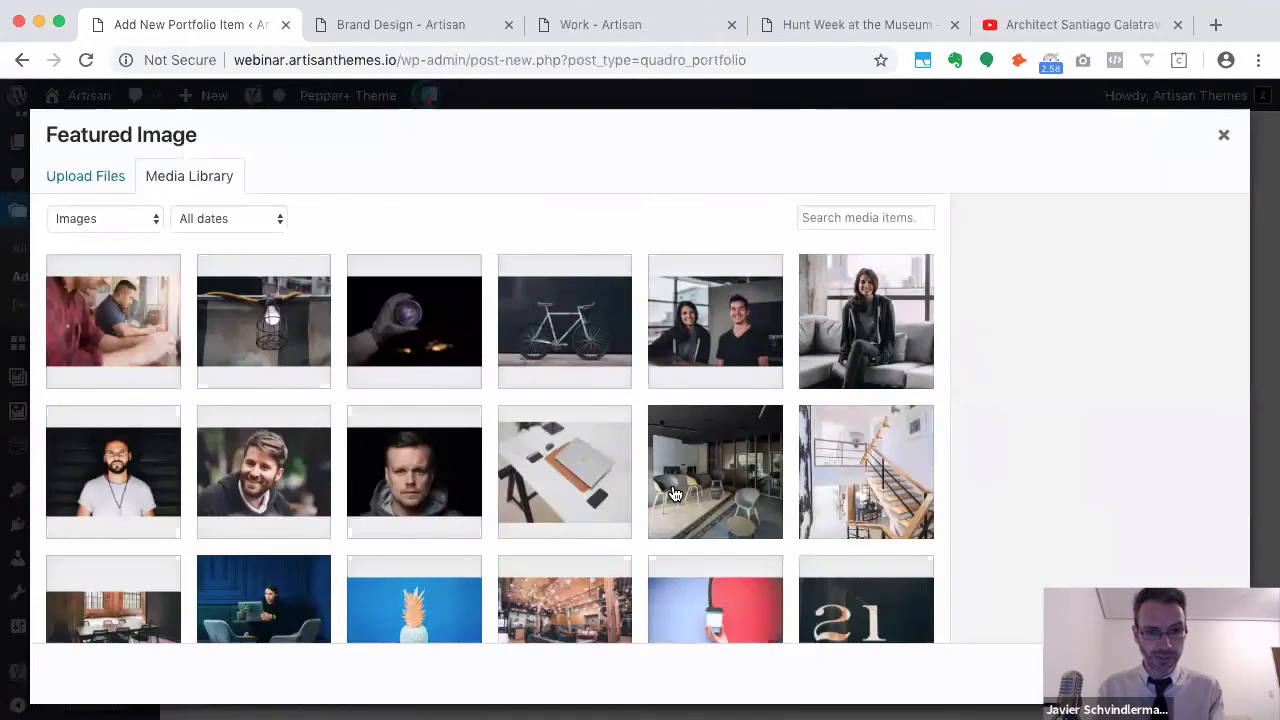
scroll(675, 493, "down", 5)
scroll(675, 493, "down", 1)
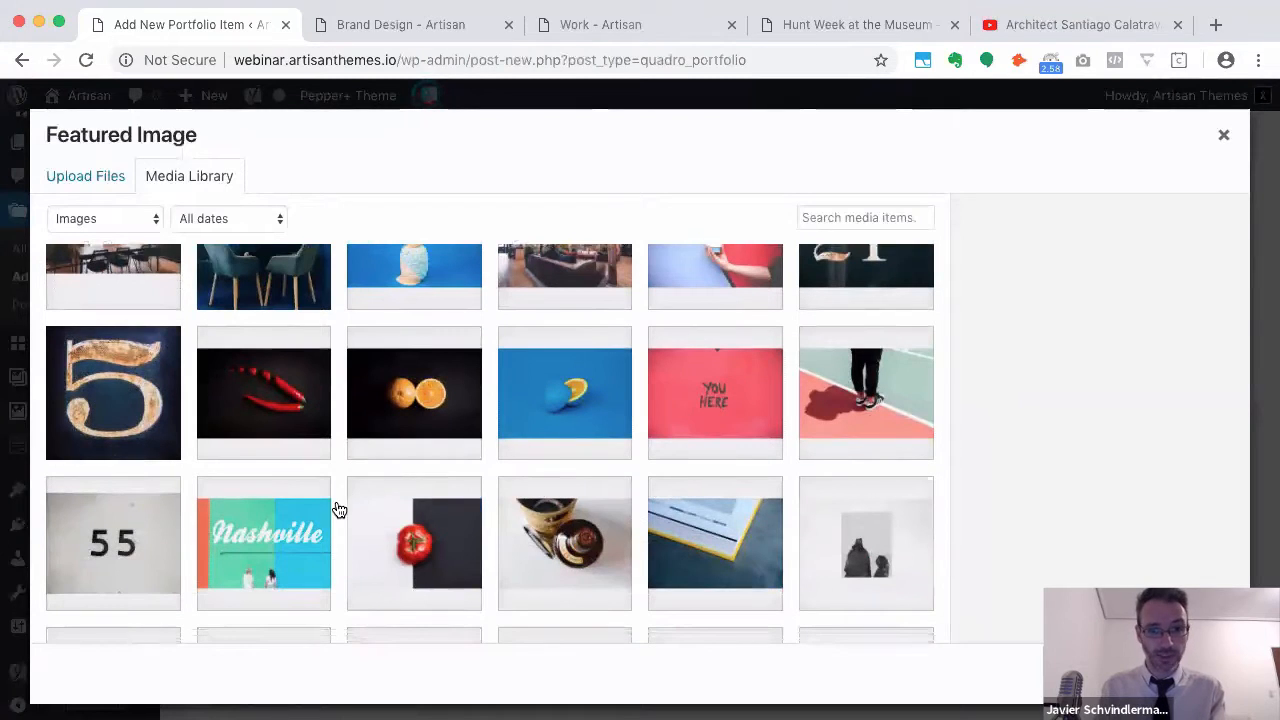
left_click(673, 558)
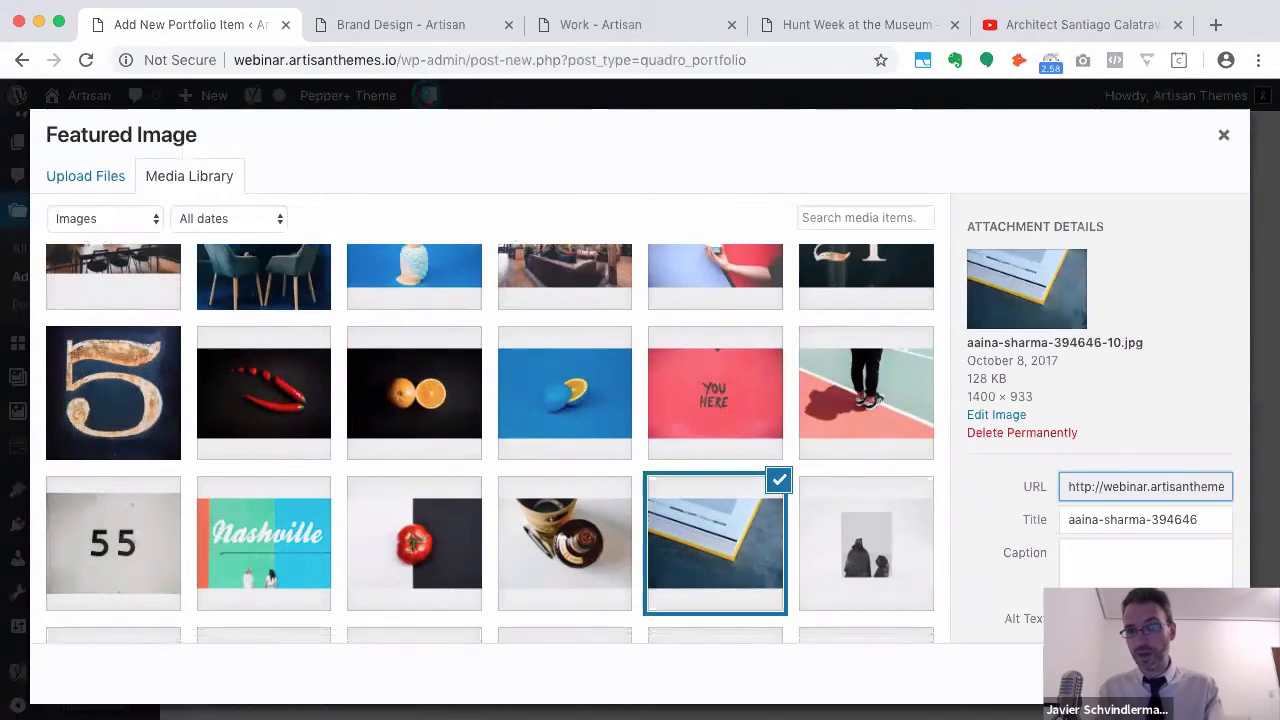
left_click(1166, 673)
scroll(865, 403, "up", 4)
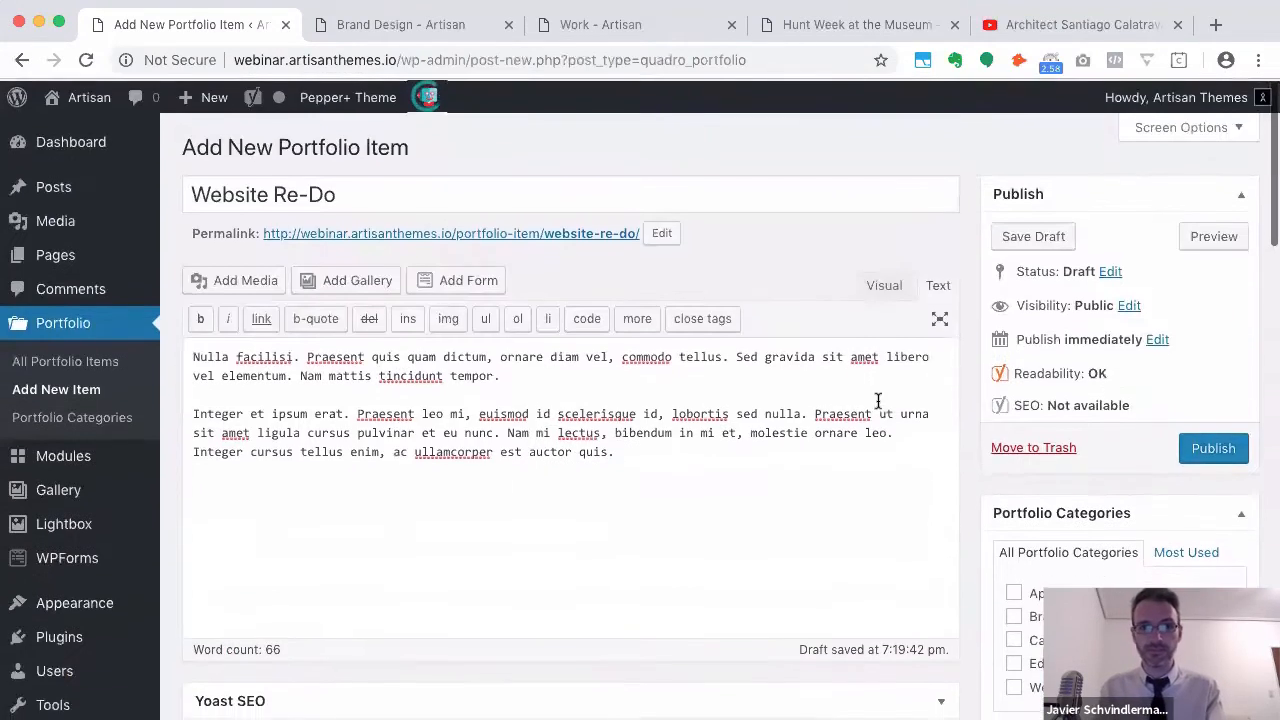
Publish the Website Re-Do portfolio item and briefly view the published Brand Design page before returning to the editor
left_click(1211, 446)
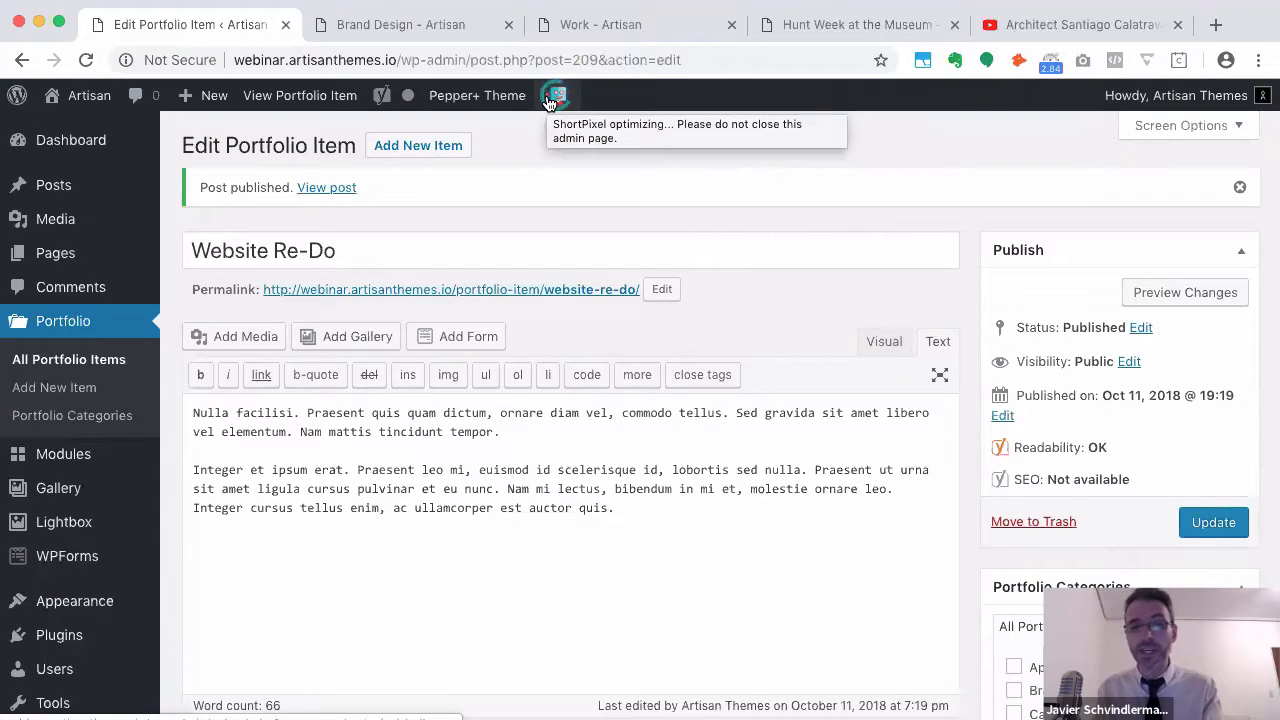
left_click(464, 30)
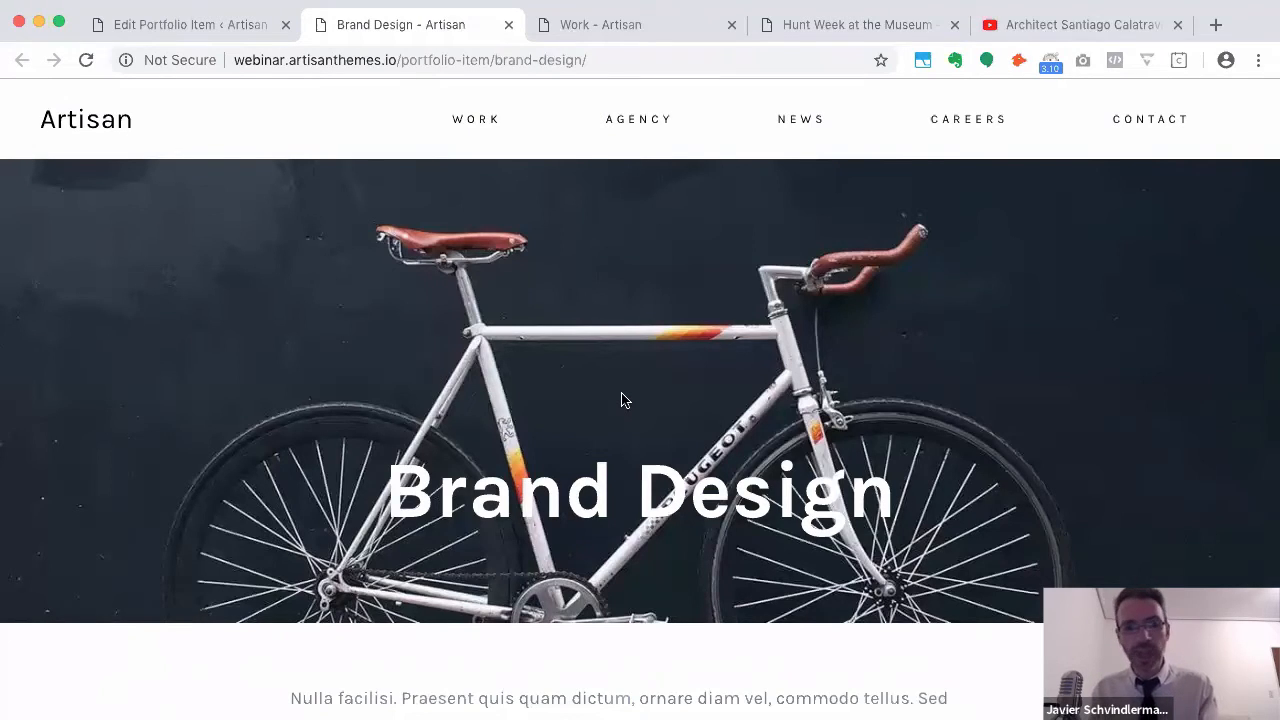
left_click(187, 27)
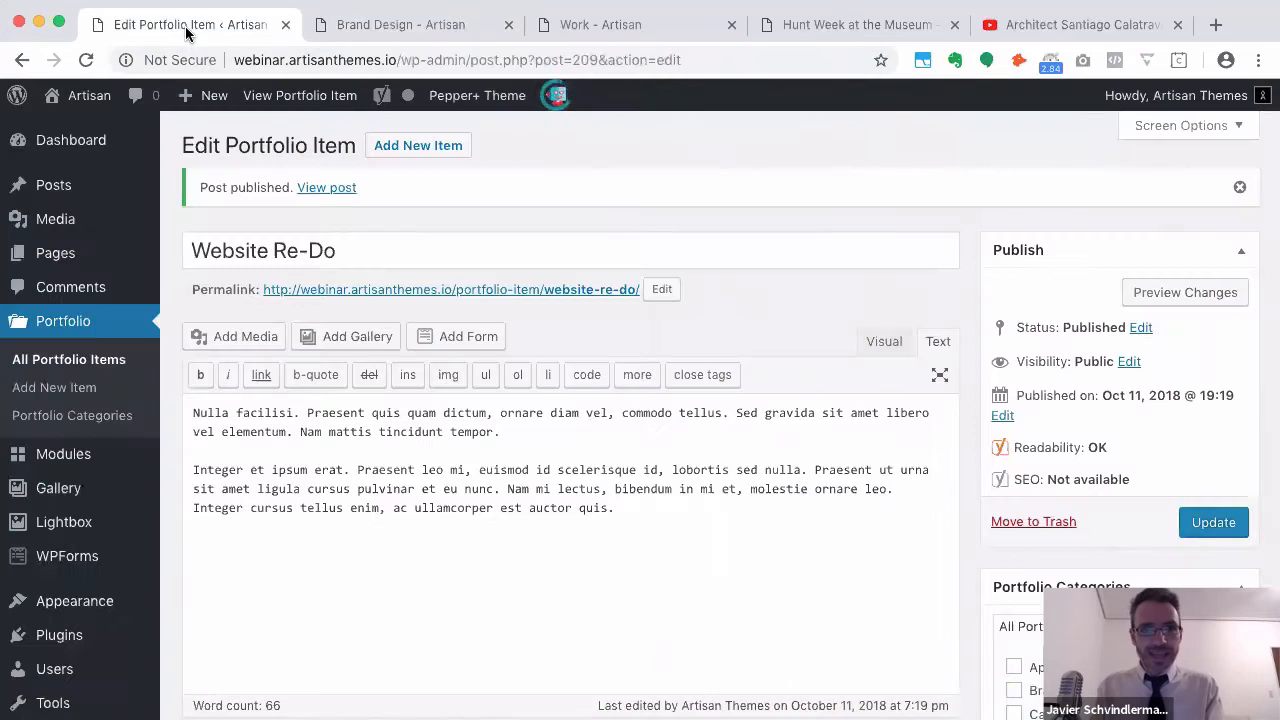
Open the Web Design portfolio item in the visual editor and insert an empty line between its two paragraphs
left_click(52, 365)
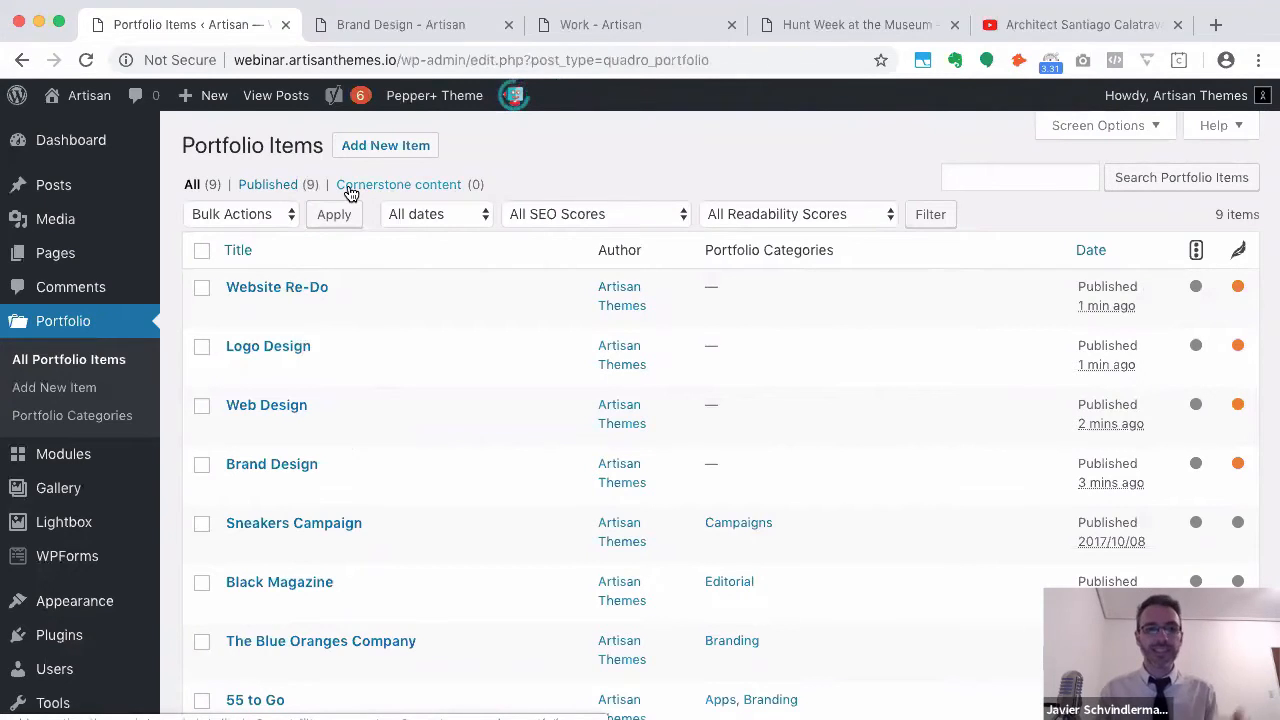
left_click(243, 408)
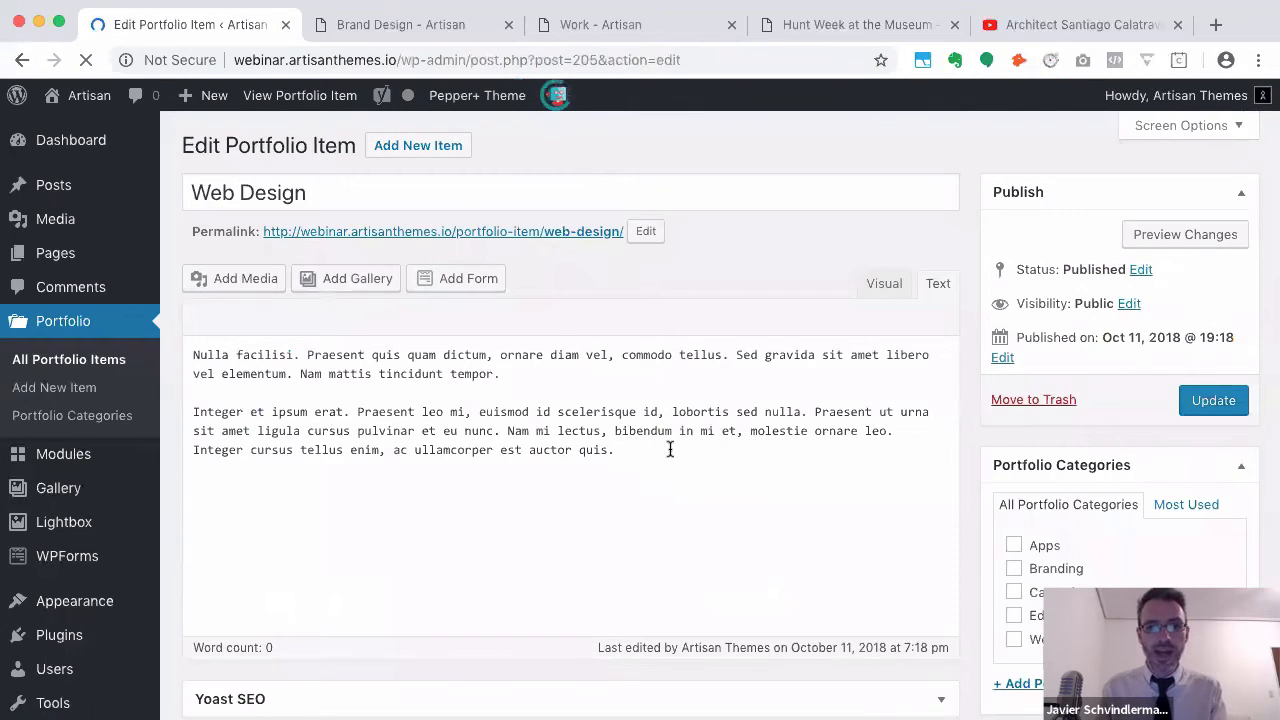
left_click(562, 374)
key("Return")
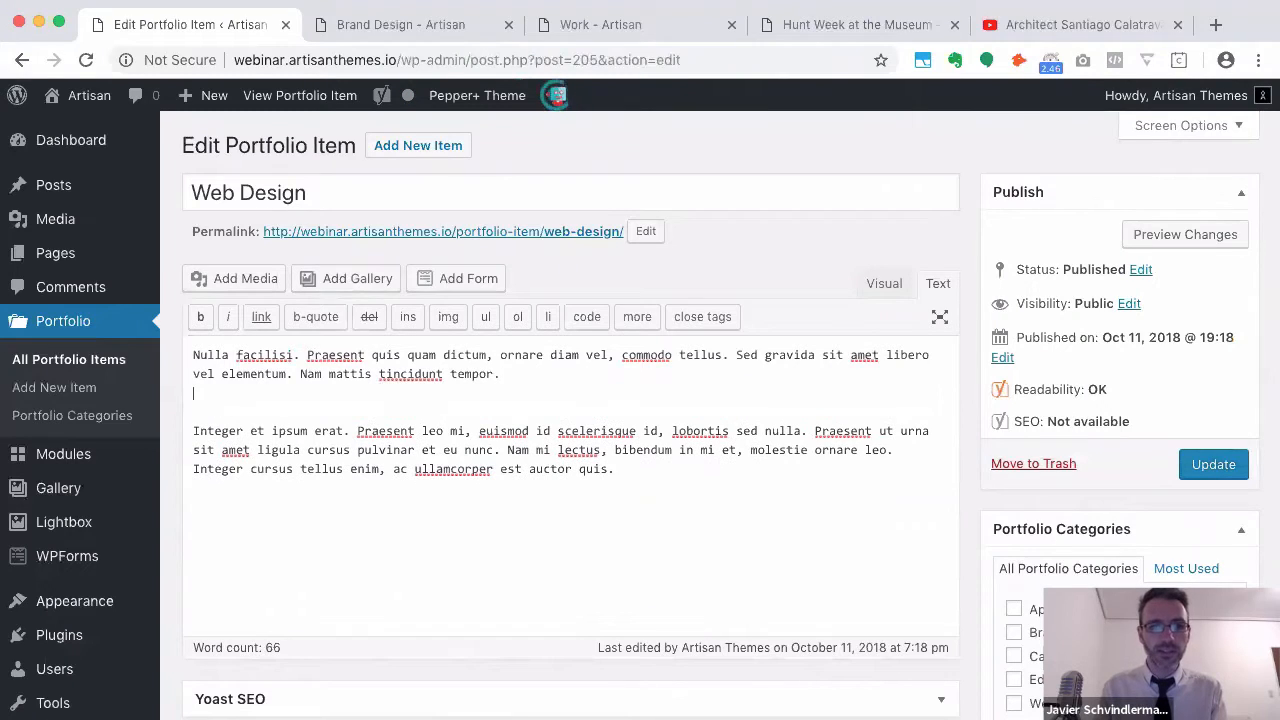
key("BackSpace")
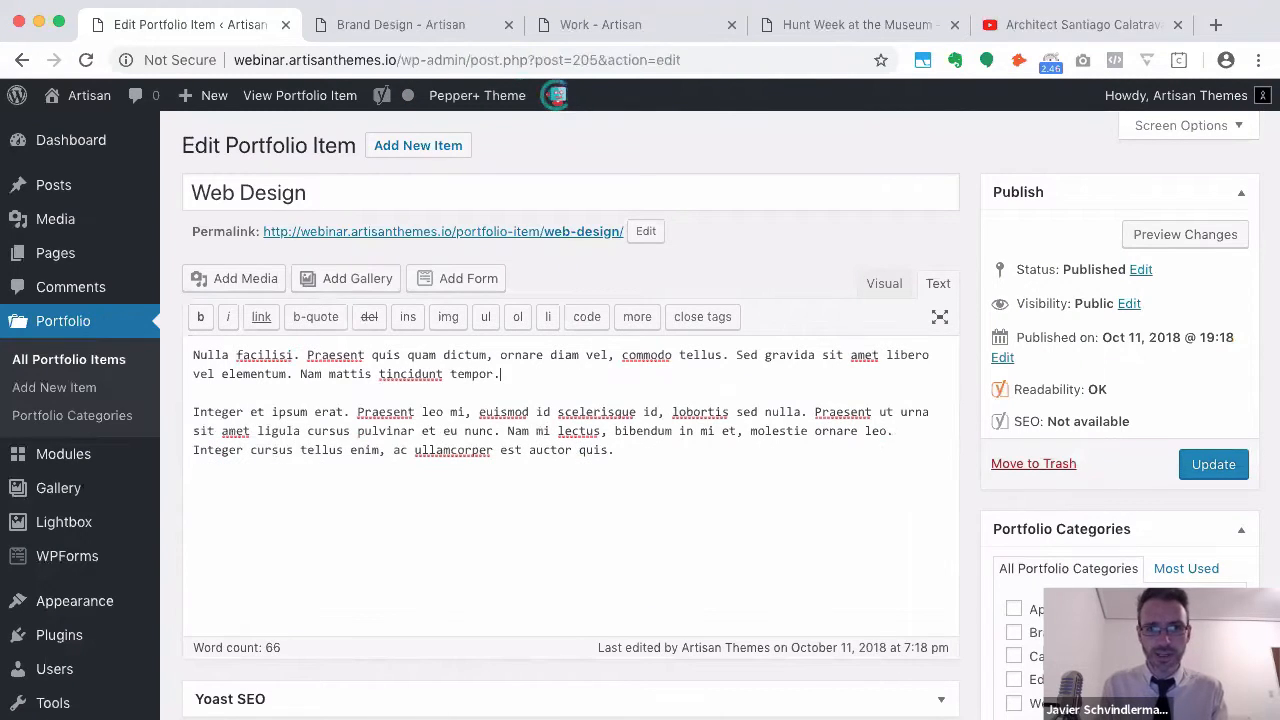
left_click(871, 288)
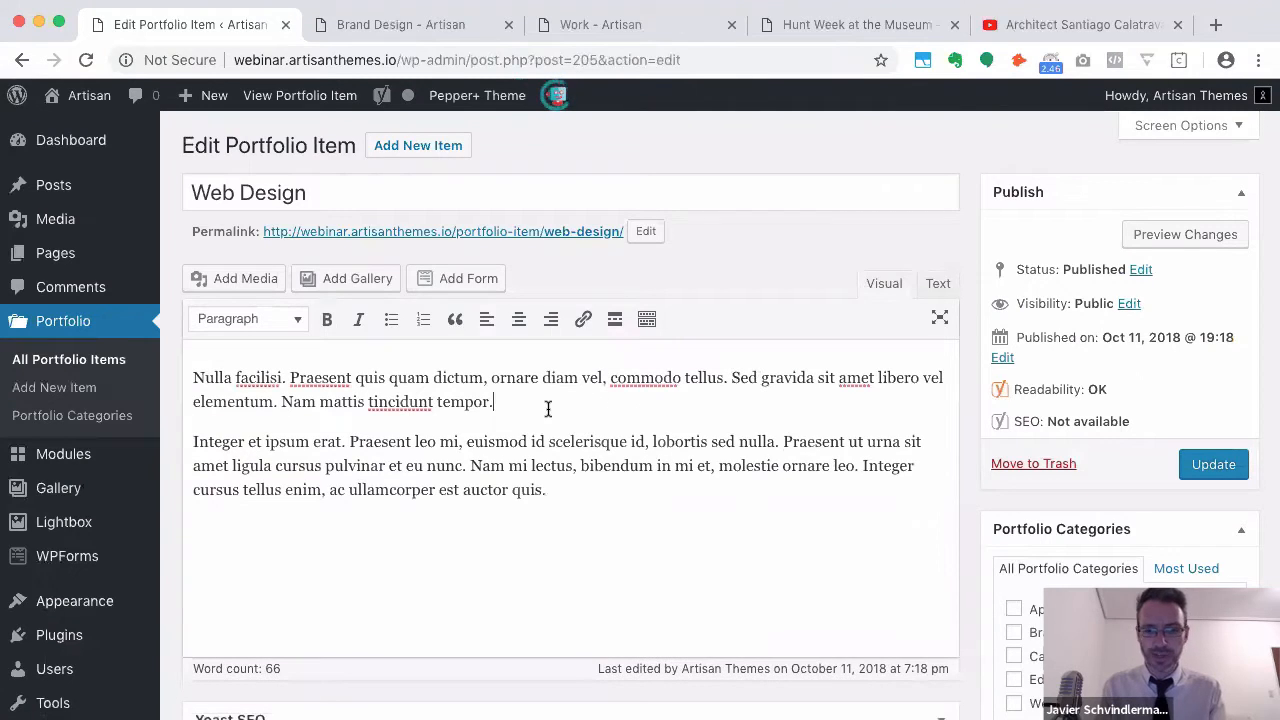
key("Return")
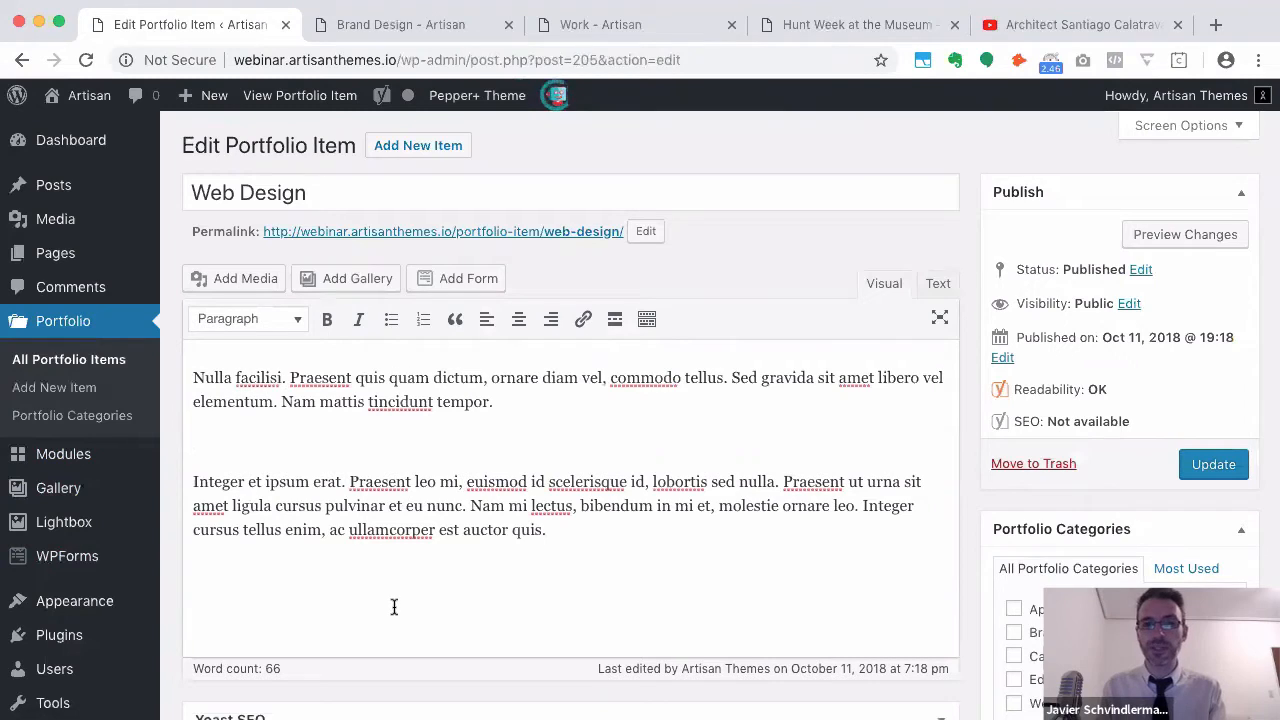
Embed the "Architect Santiago Calatrava" YouTube video on Web Design's empty line using its copied URL, and update the item
left_click(1085, 25)
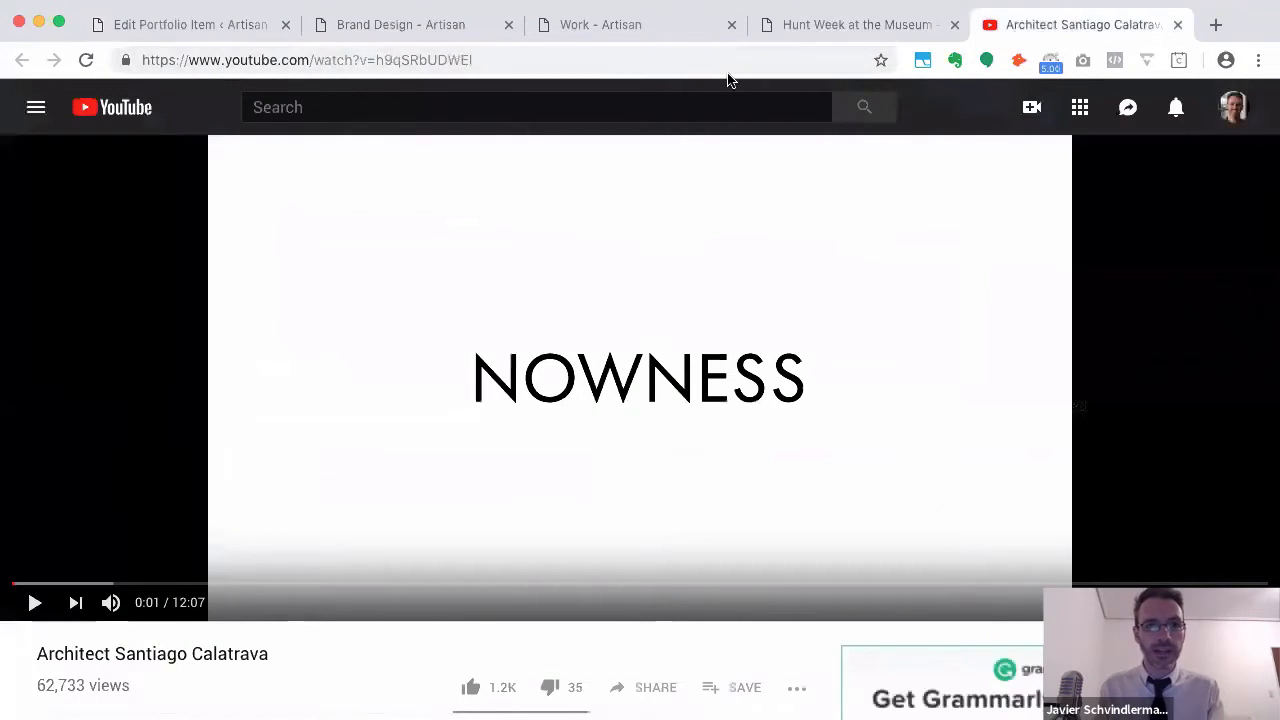
left_click(666, 61)
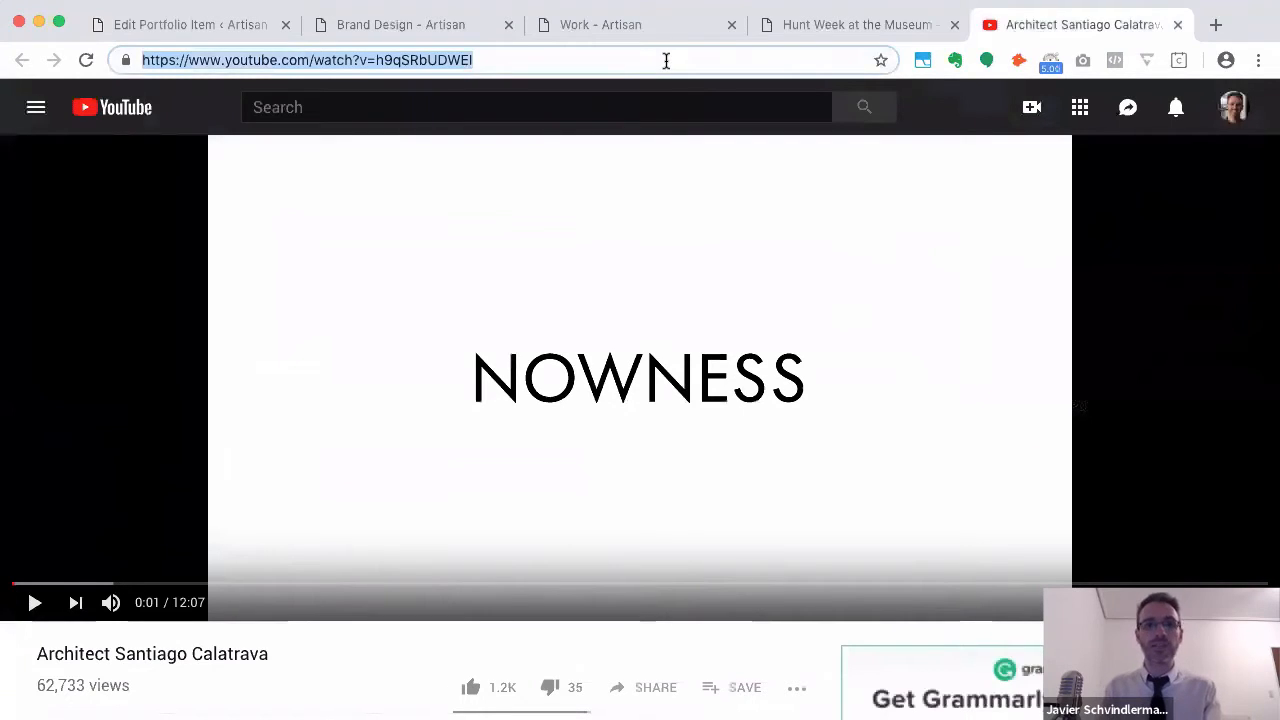
left_click(405, 28)
left_click(210, 24)
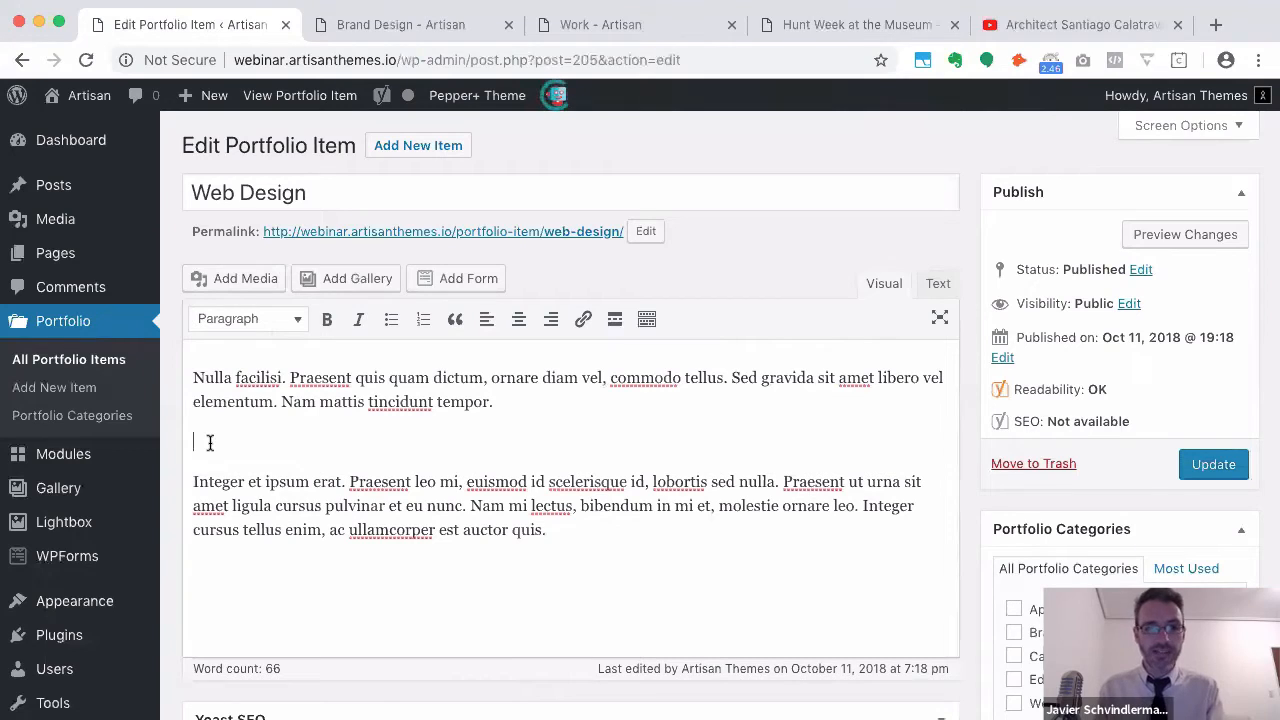
type("https://www.youtube.com/watch?v=bogSRhUDWEI")
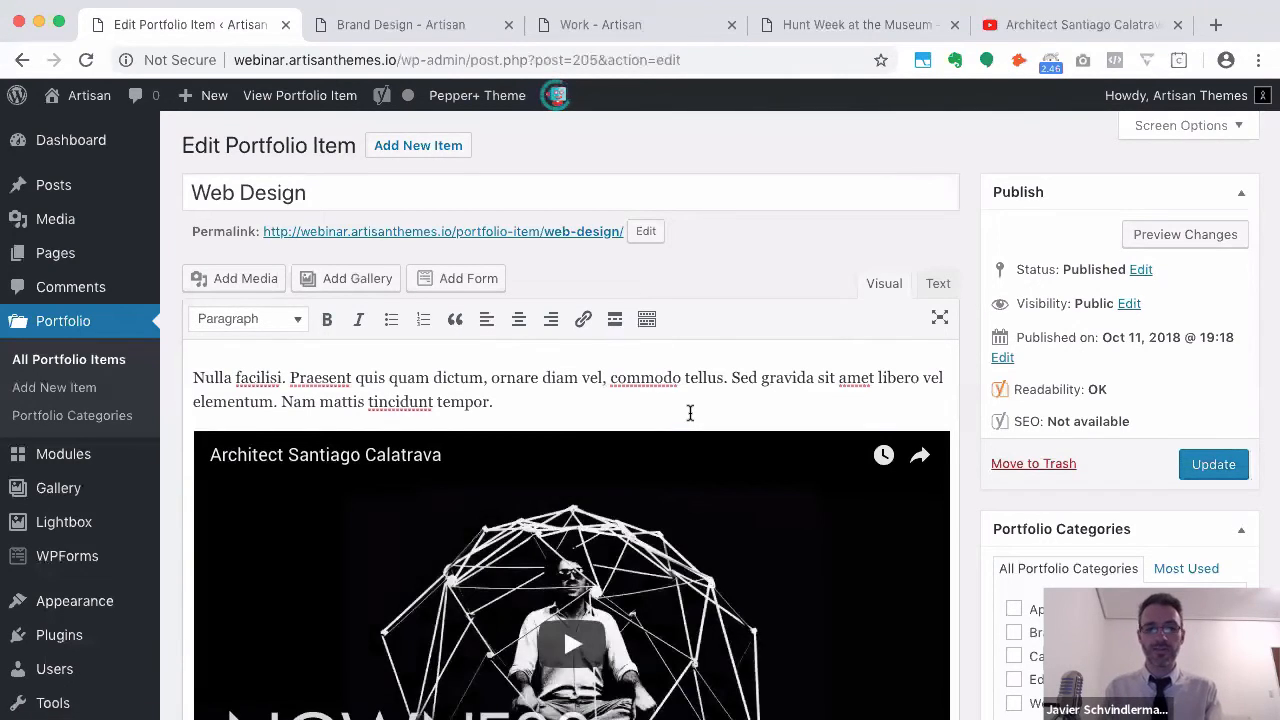
scroll(690, 412, "down", 5)
scroll(831, 376, "up", 5)
scroll(831, 376, "up", 1)
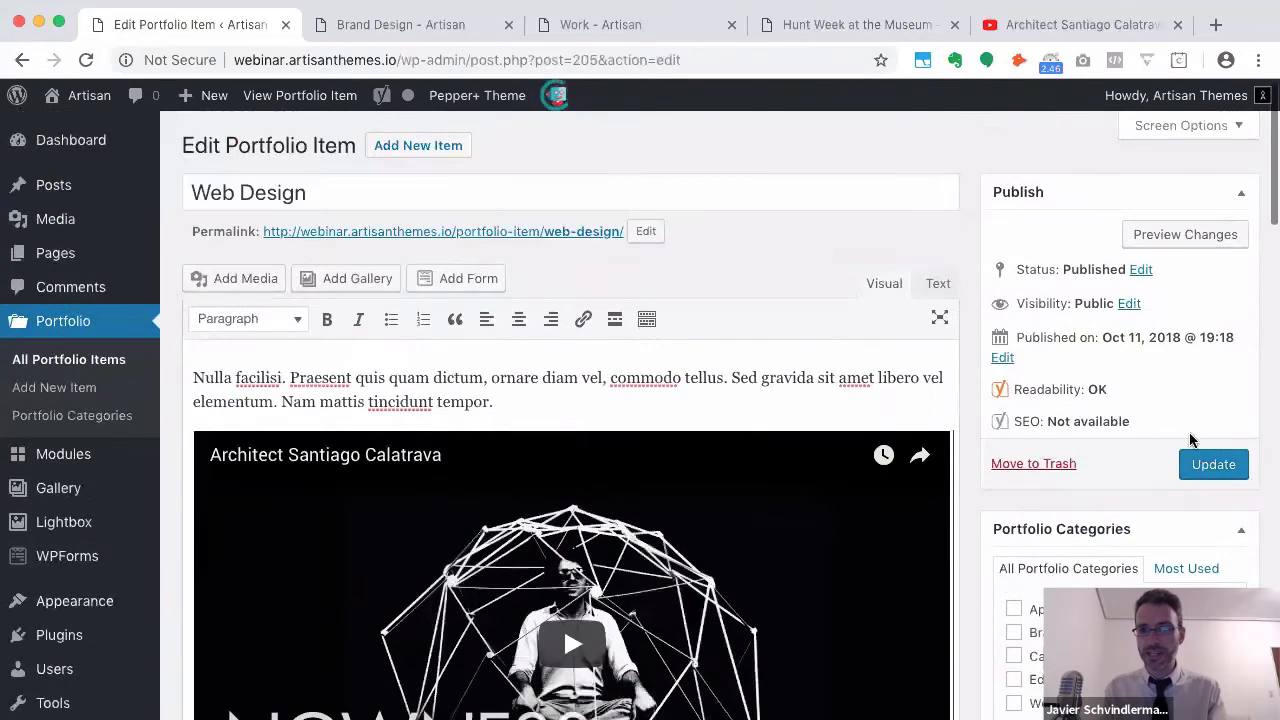
left_click(1200, 465)
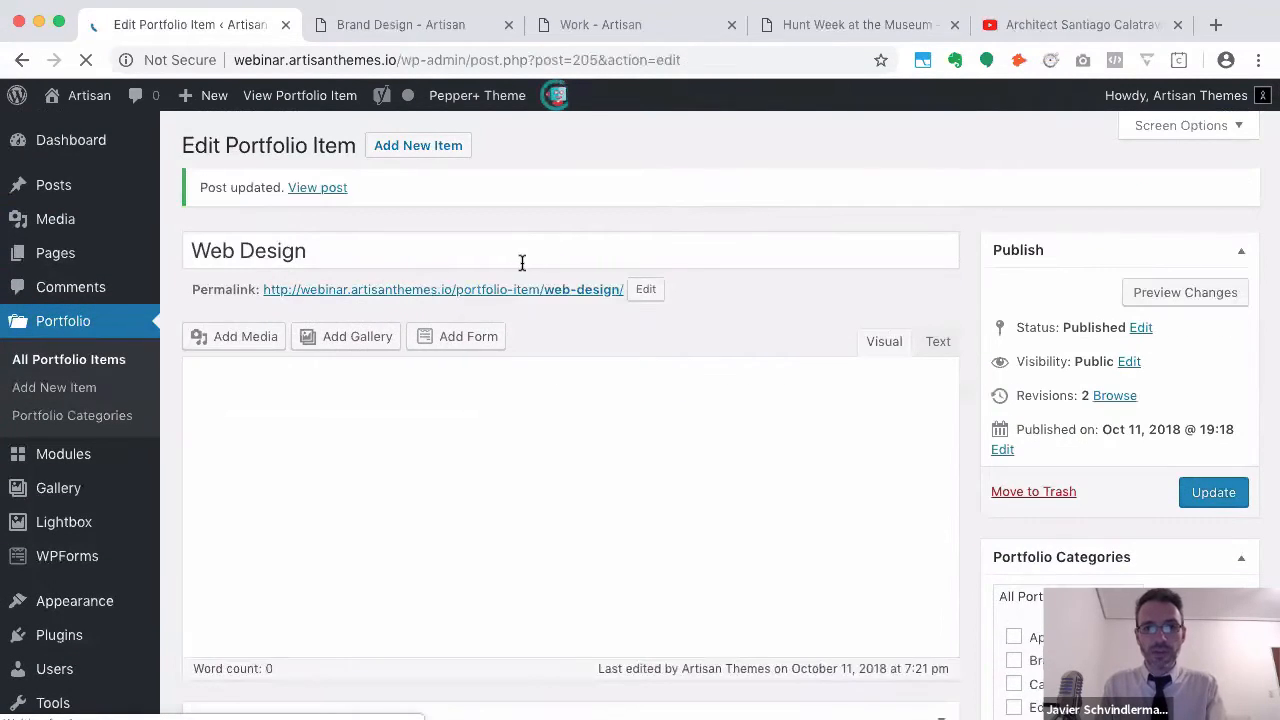
Open the published Web Design page in a new tab and examine its header, text, featured image and embedded video
left_click(480, 292, "super")
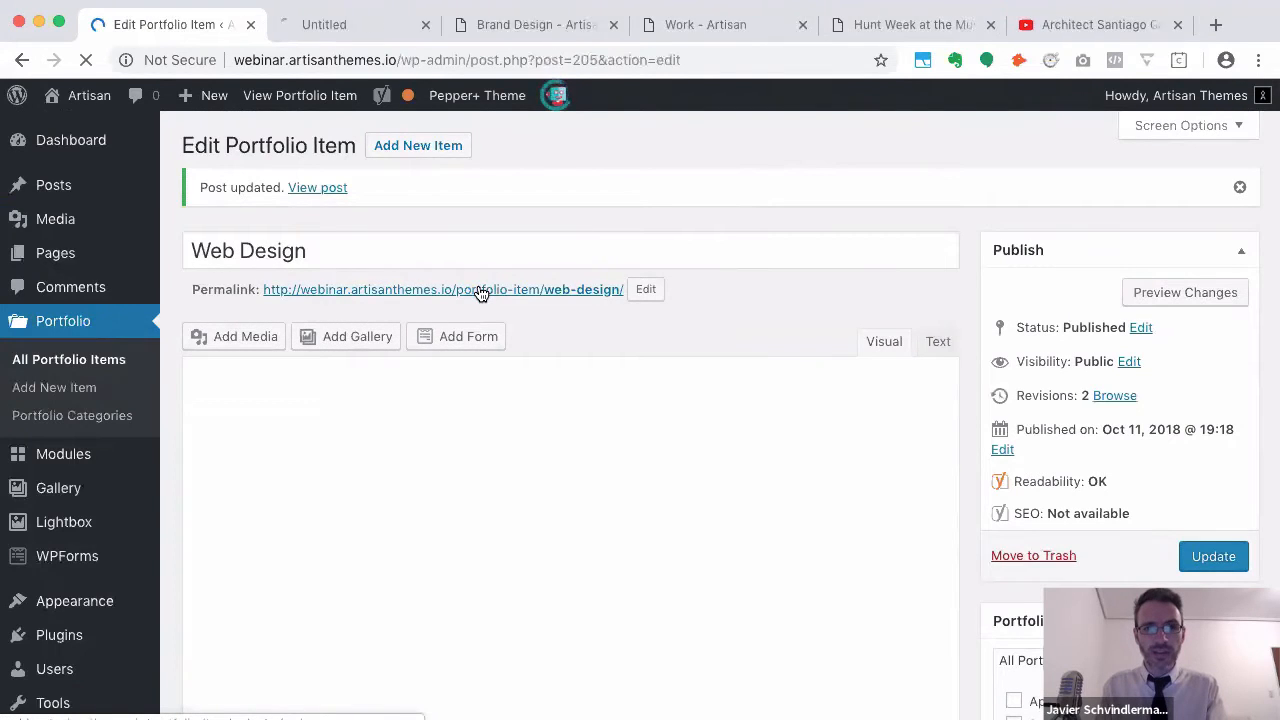
left_click(360, 28)
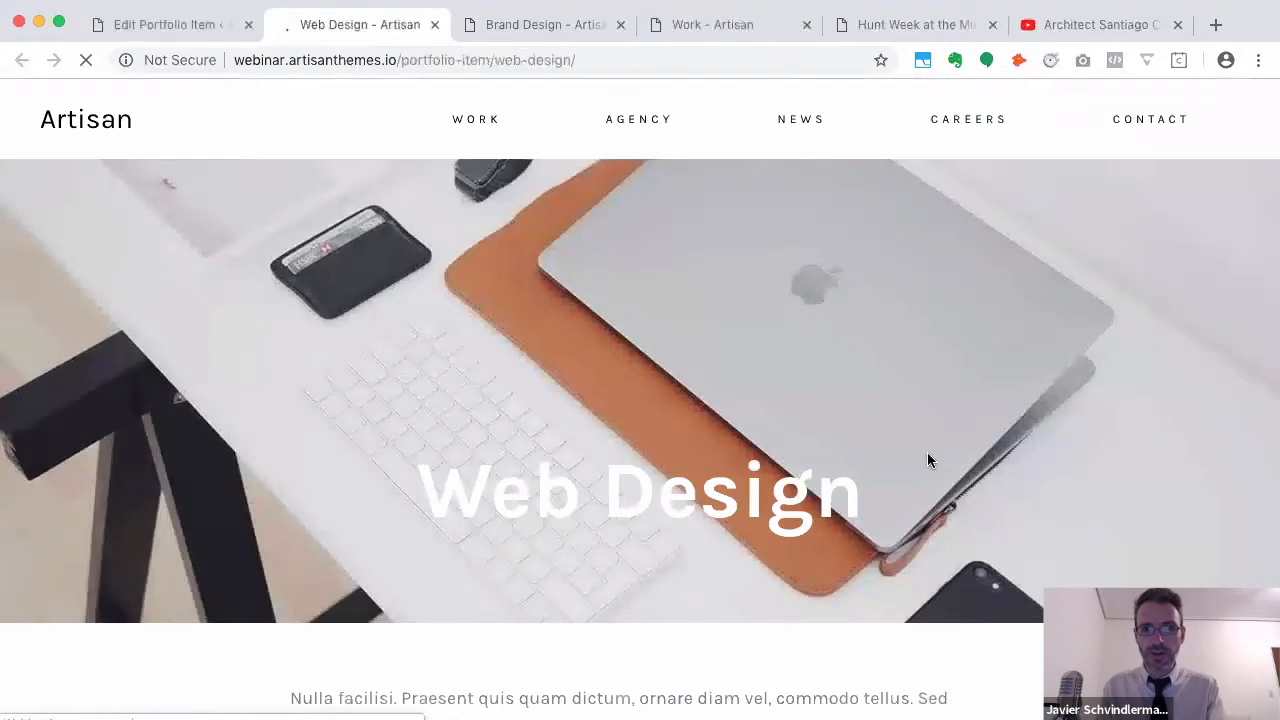
scroll(939, 472, "down", 5)
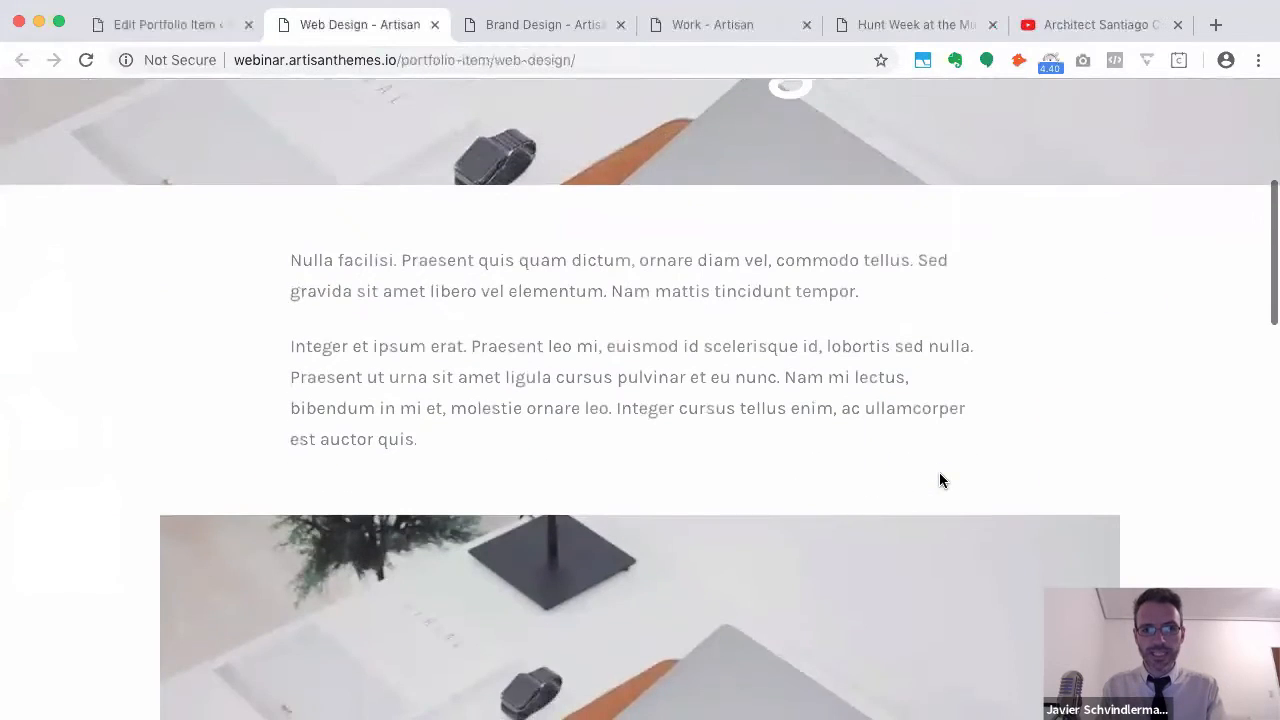
scroll(841, 418, "down", 10)
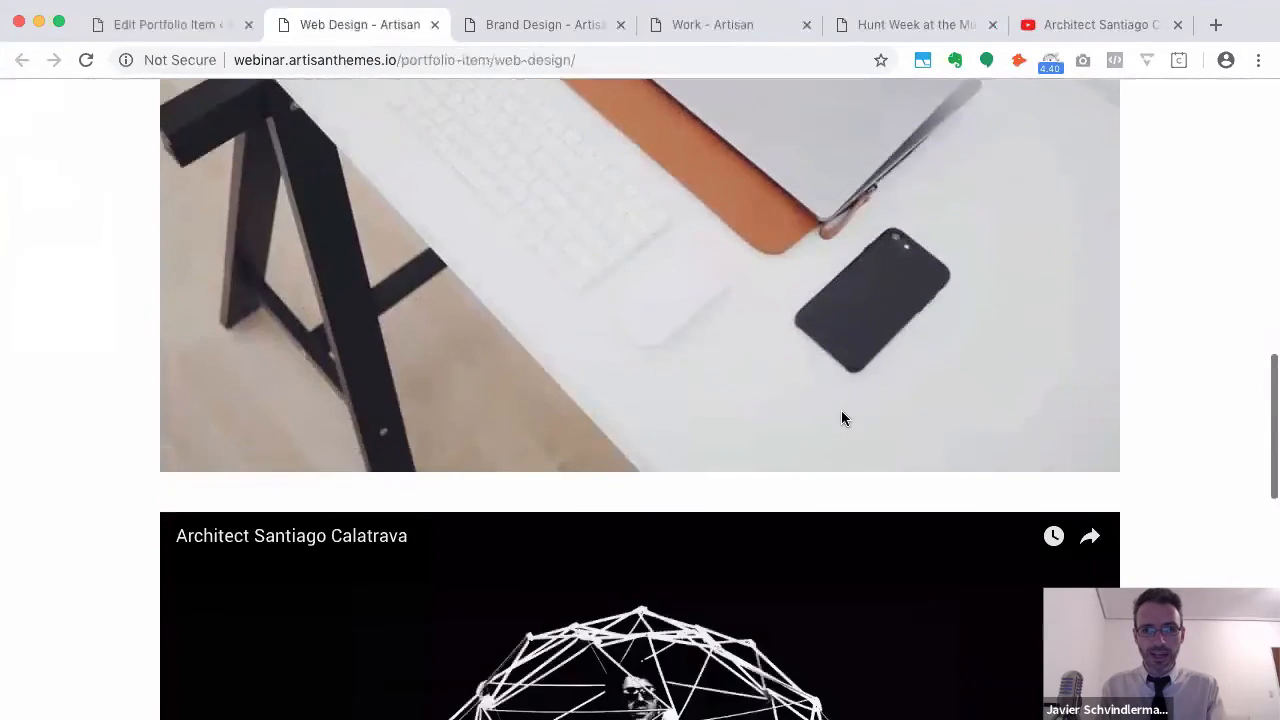
scroll(841, 418, "down", 5)
scroll(727, 470, "up", 6)
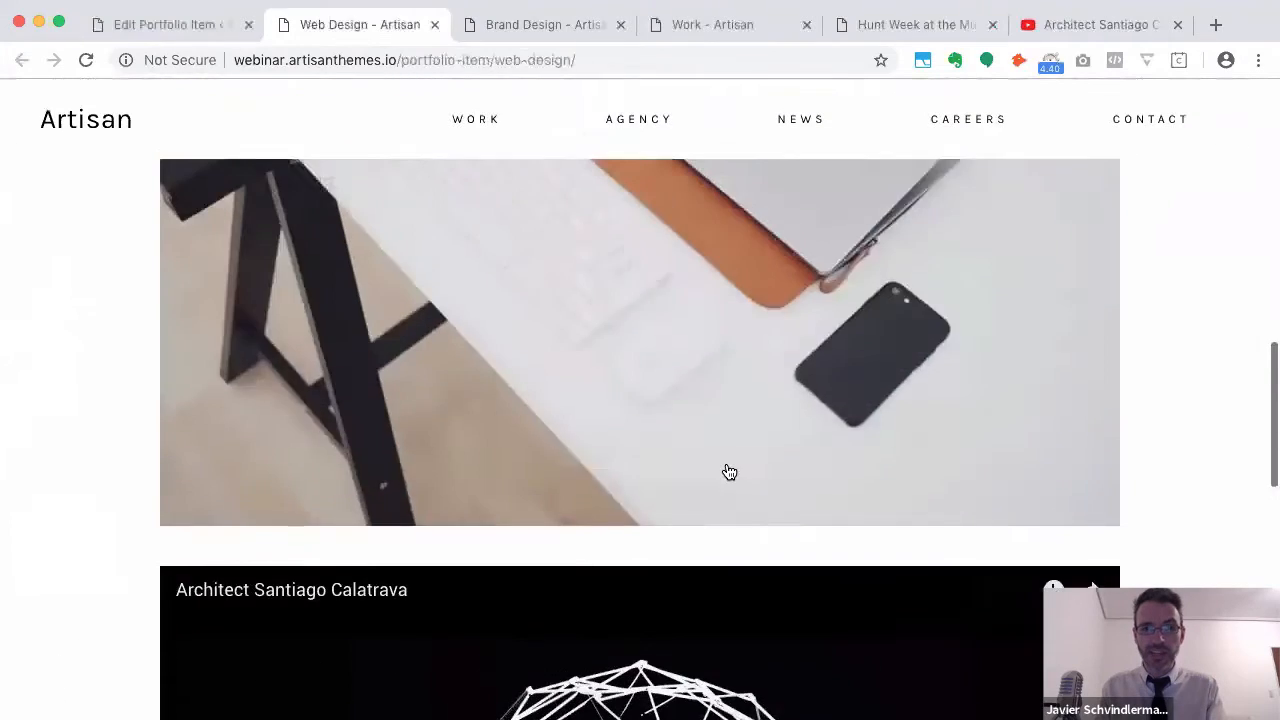
scroll(729, 472, "up", 10)
scroll(729, 472, "down", 9)
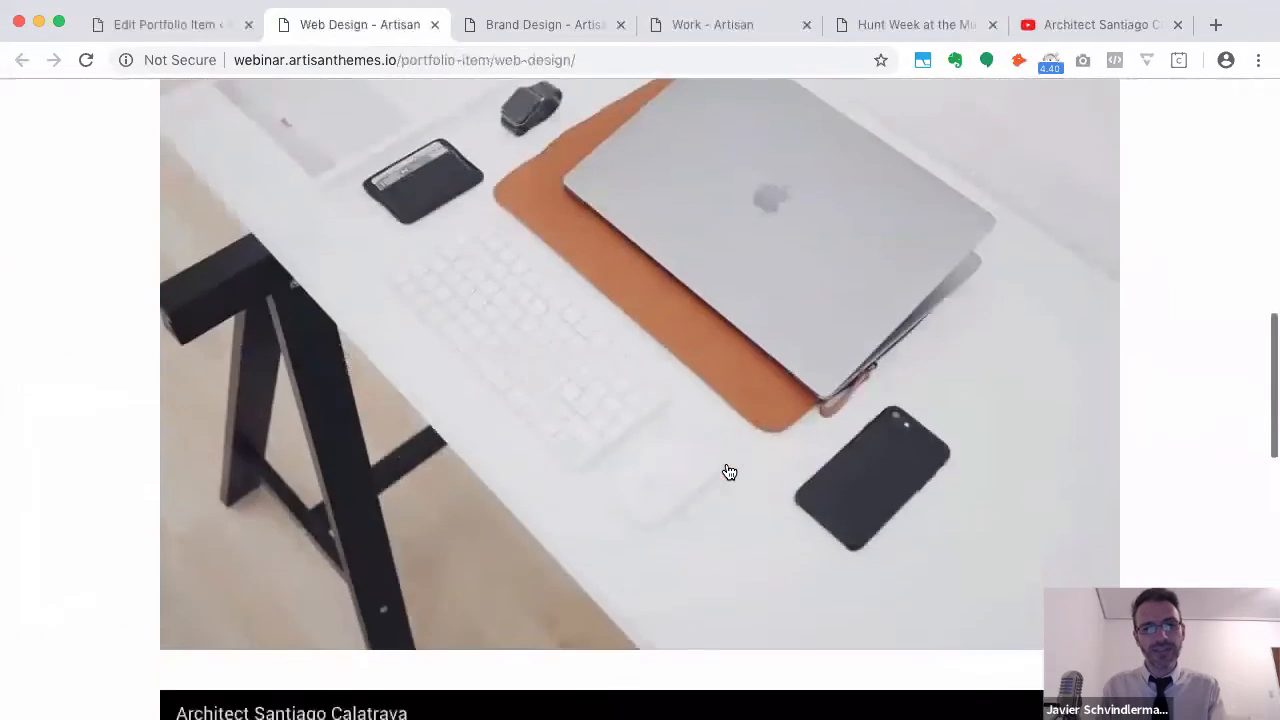
scroll(729, 472, "up", 8)
scroll(729, 472, "down", 9)
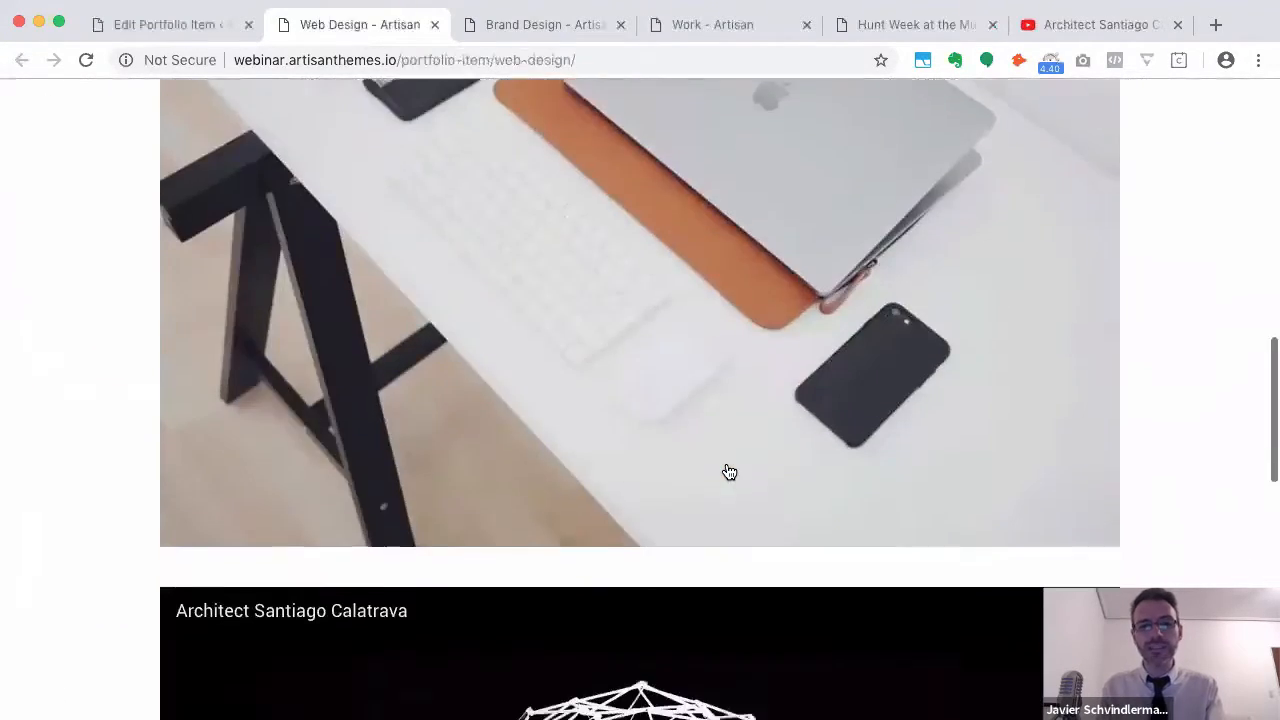
scroll(729, 472, "down", 6)
scroll(729, 472, "up", 10)
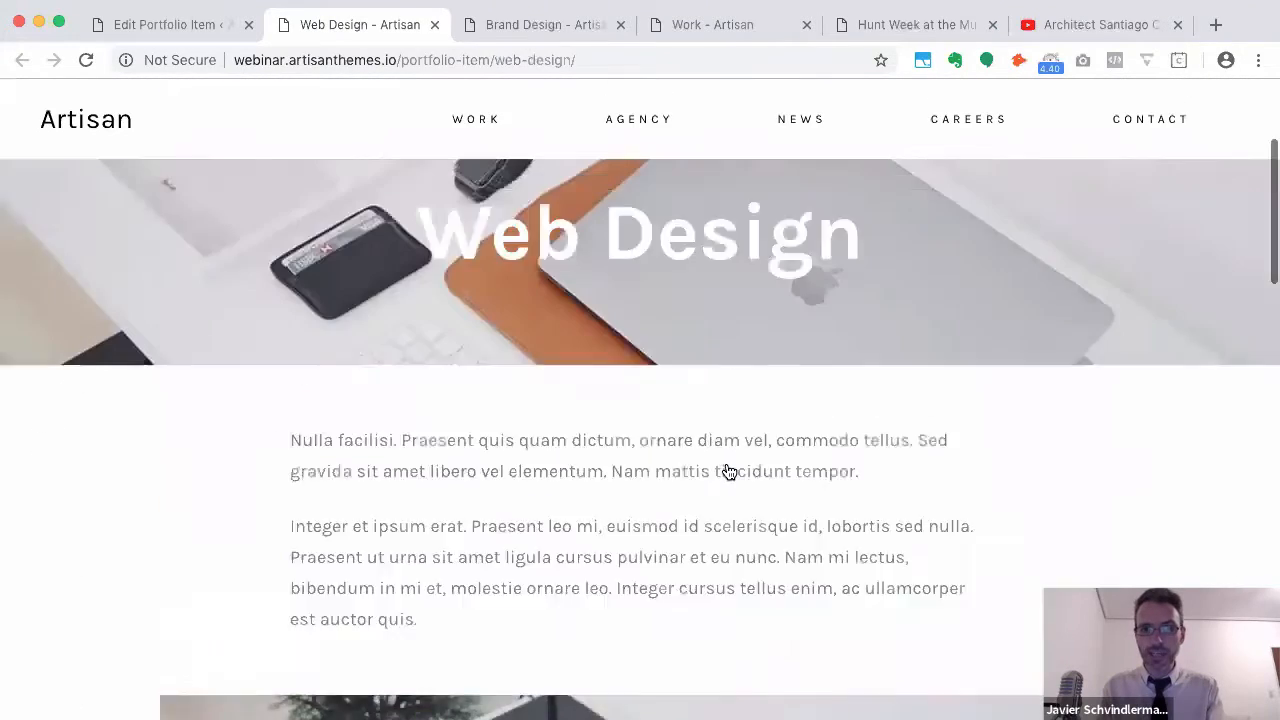
scroll(729, 472, "up", 3)
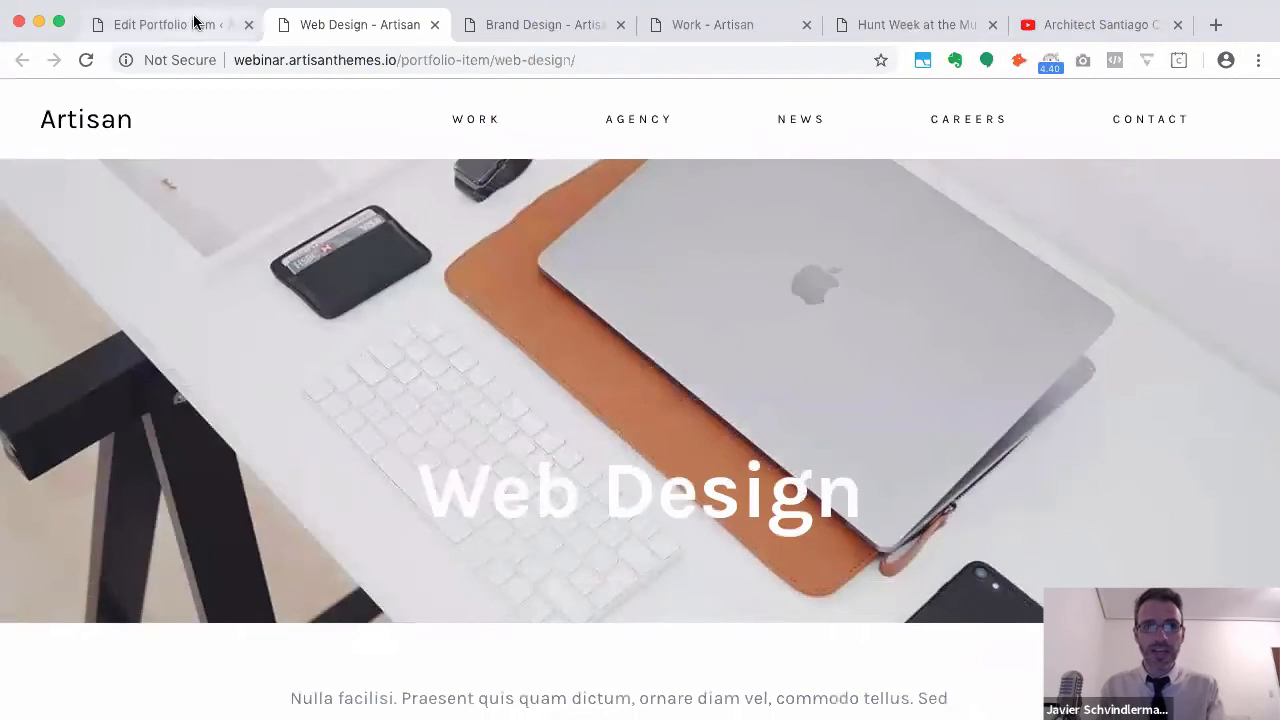
Open the Logo Design portfolio item, duplicate its second paragraph and insert an empty line before the last paragraph
left_click(197, 22)
left_click(46, 358)
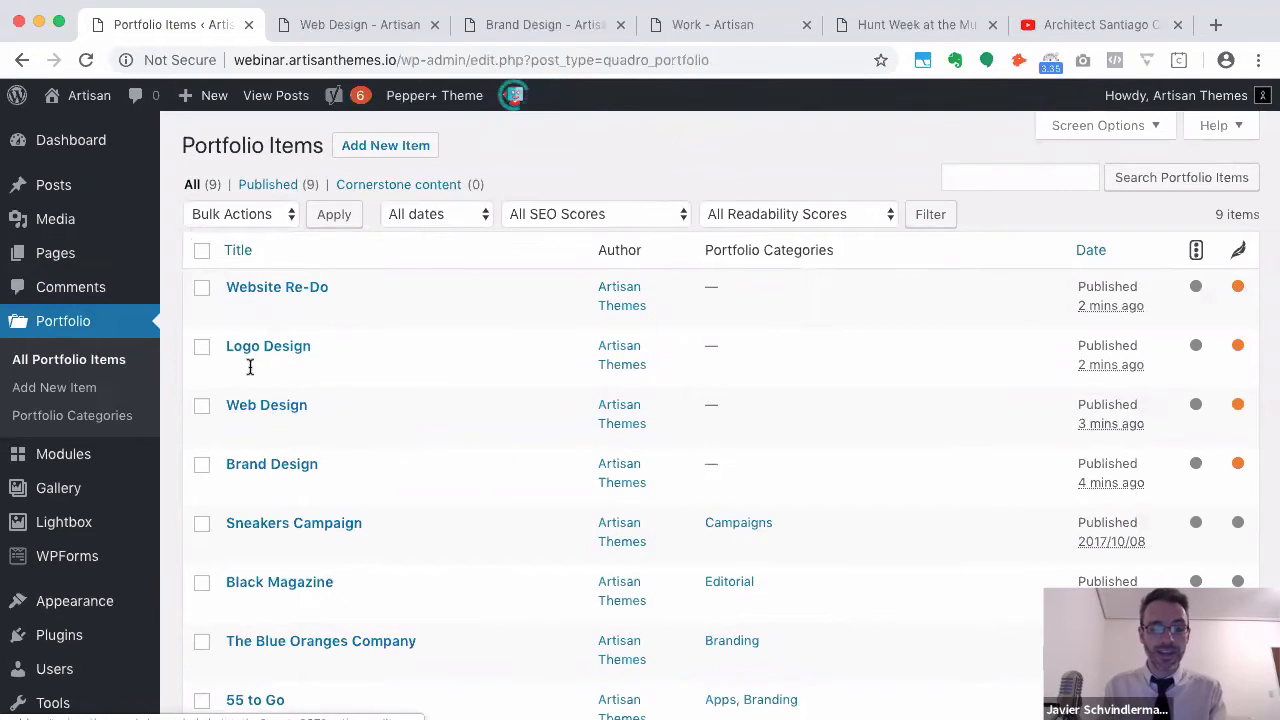
left_click(257, 346)
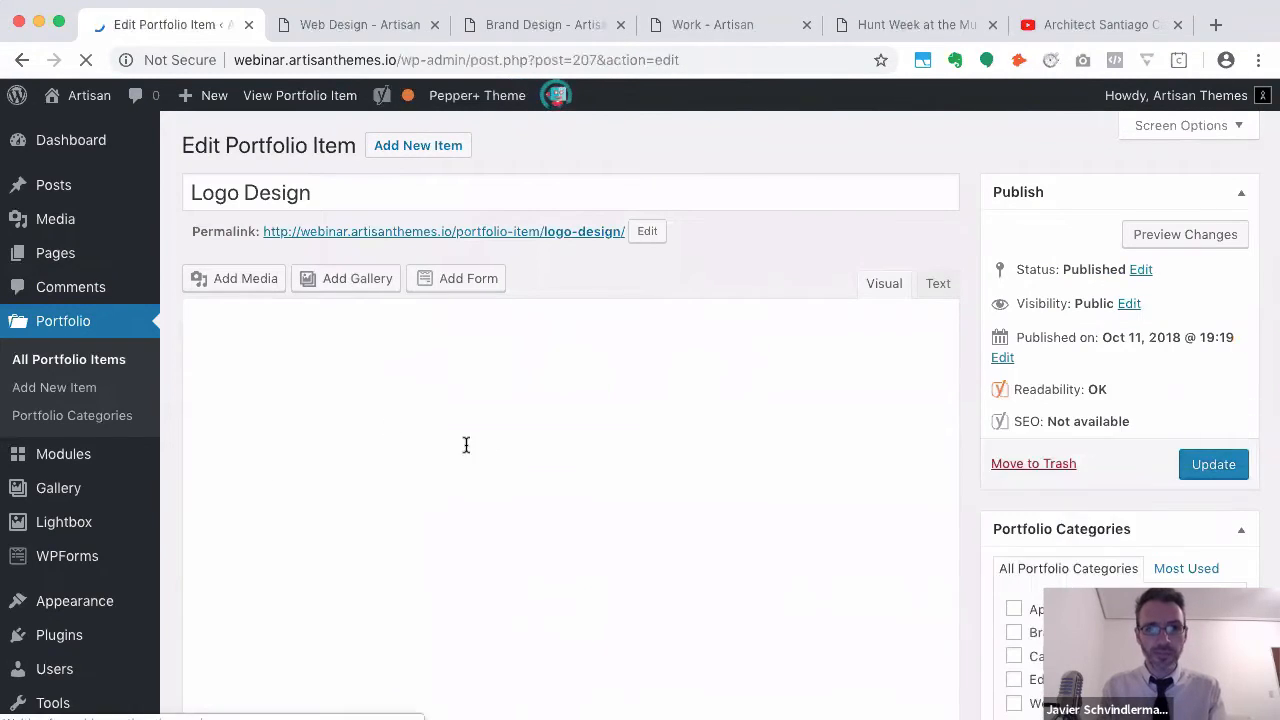
left_click(519, 394)
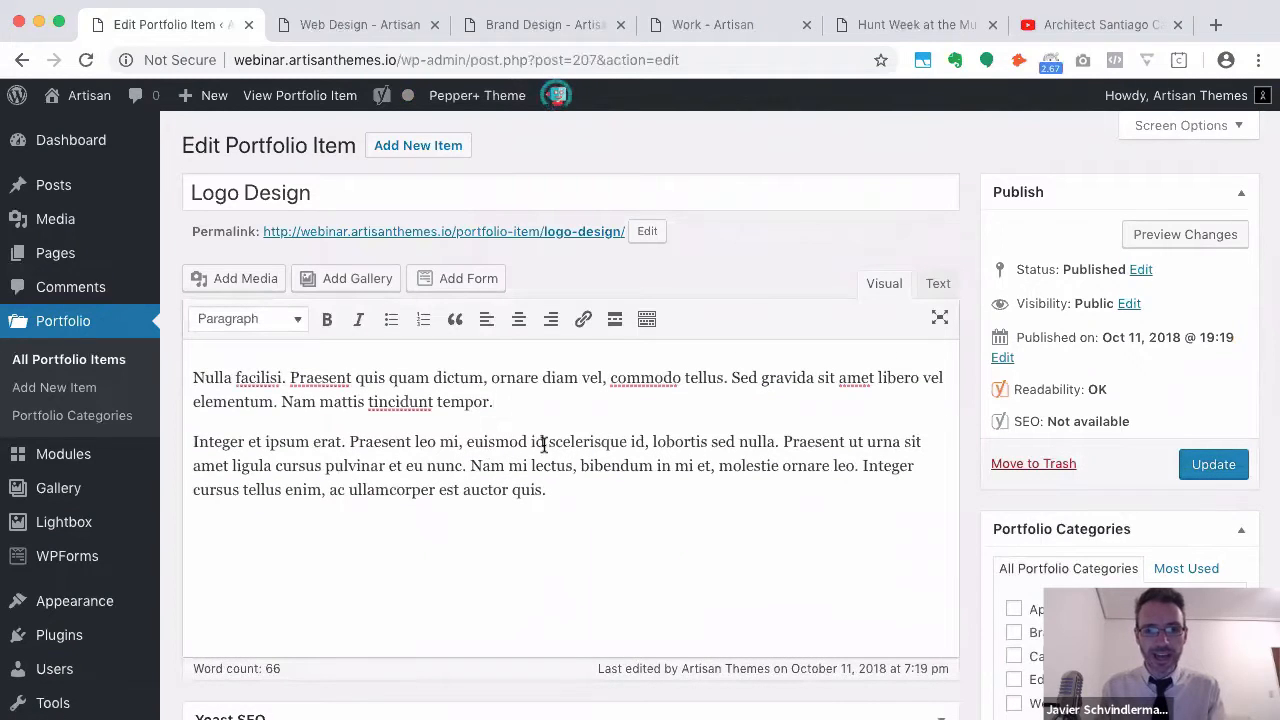
left_click_drag(548, 491, 193, 442)
key("super+c")
left_click(548, 491)
key("super+v")
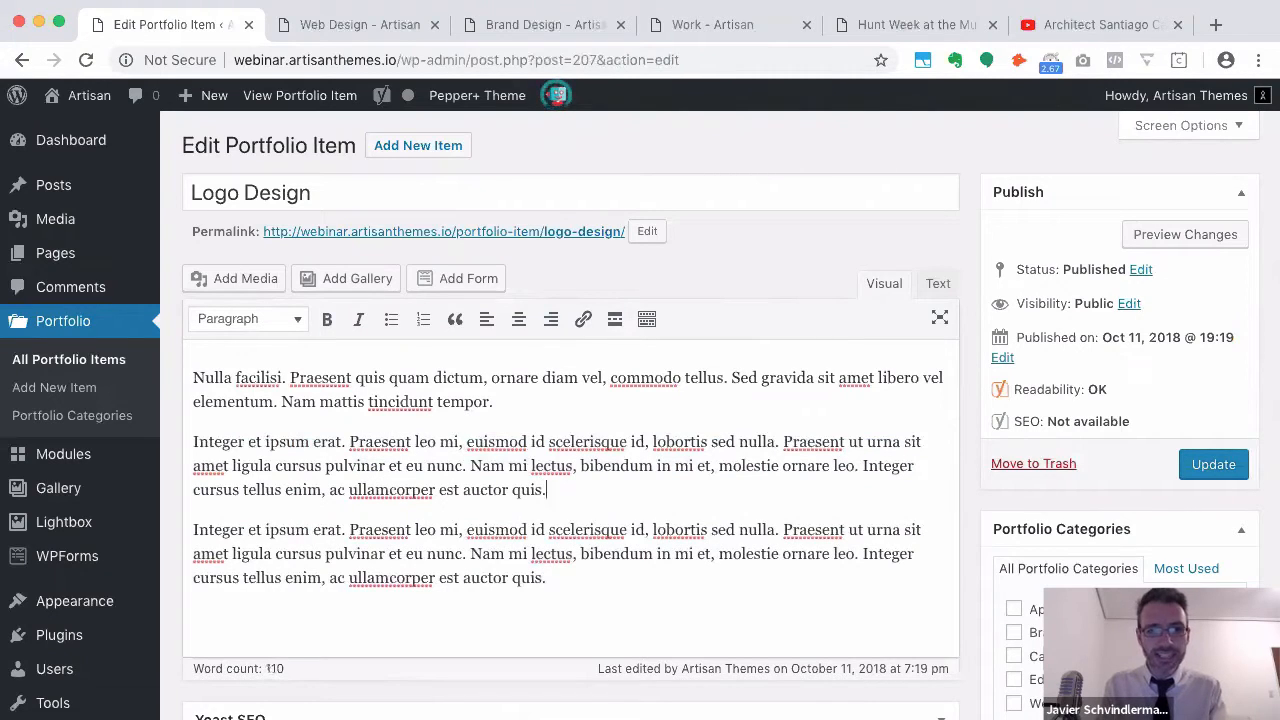
key("Return")
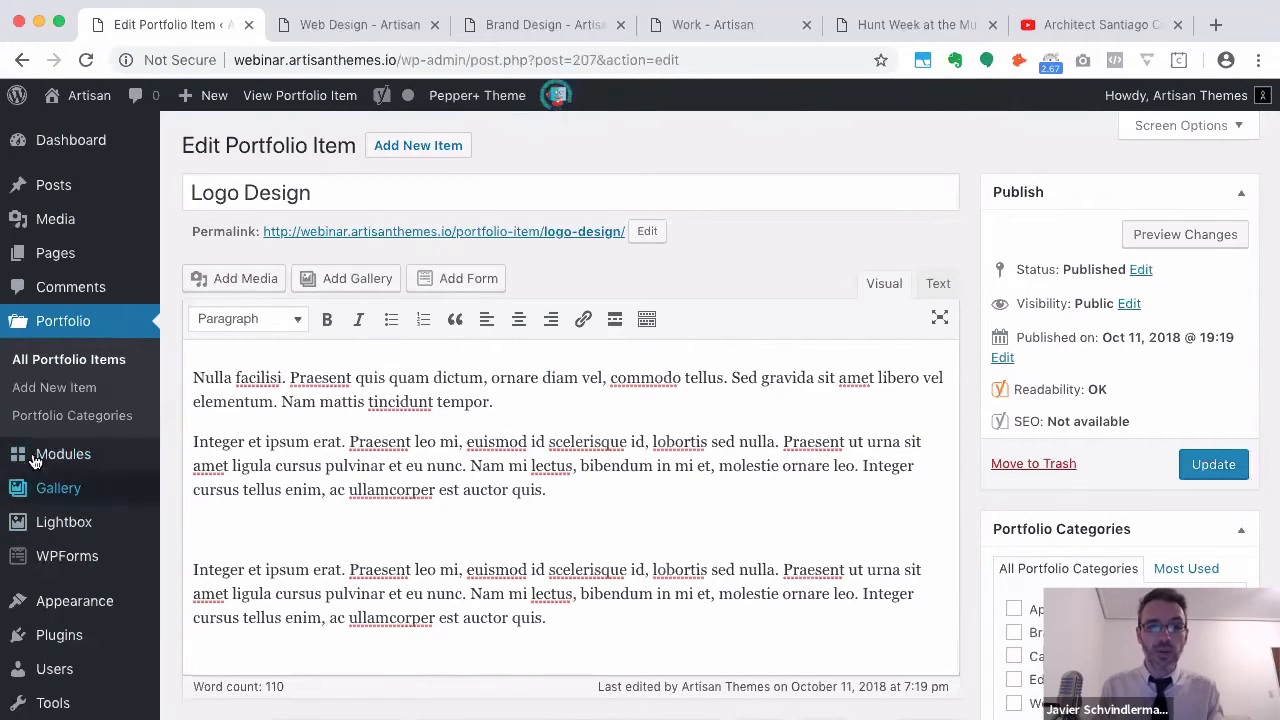
mouse_move(44, 490)
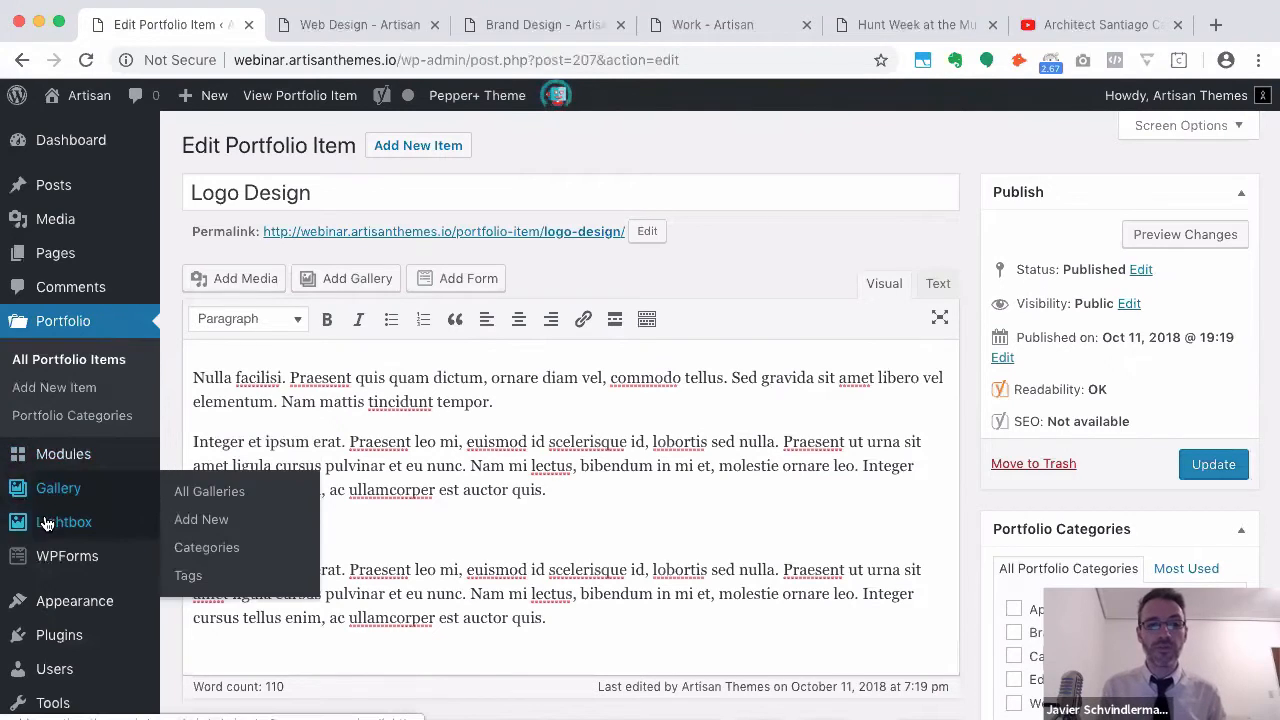
mouse_move(46, 530)
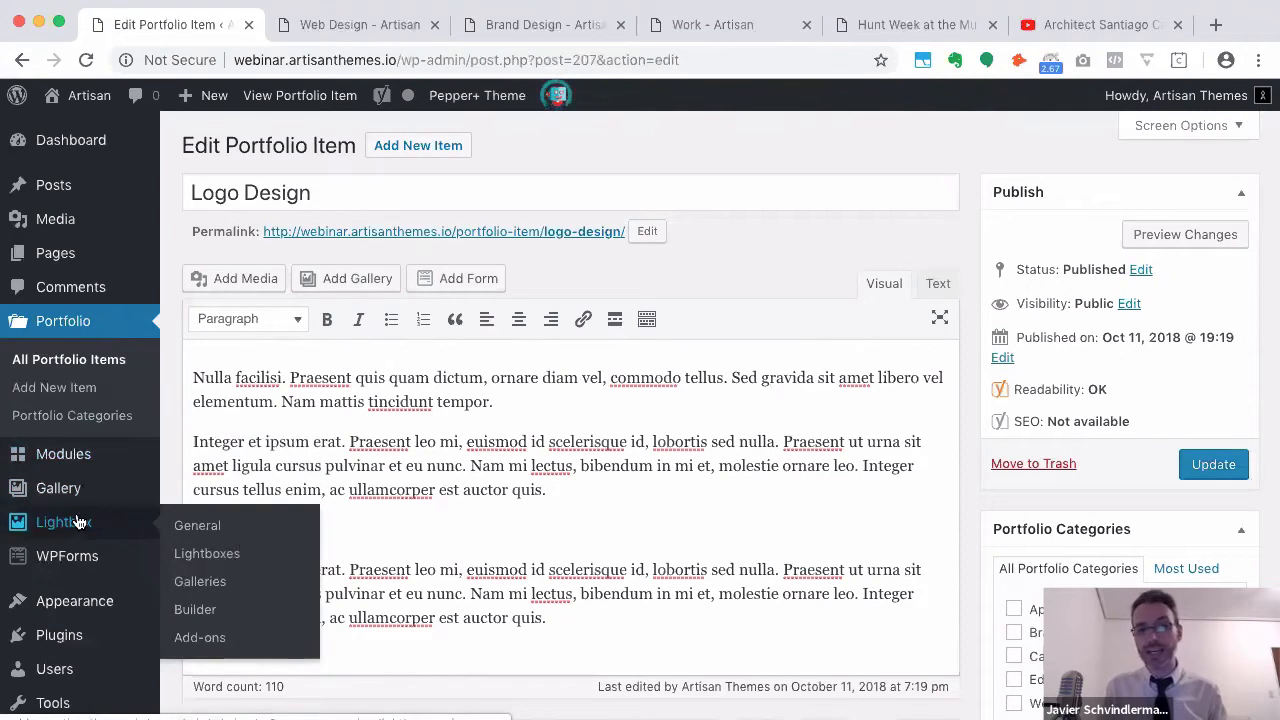
mouse_move(82, 497)
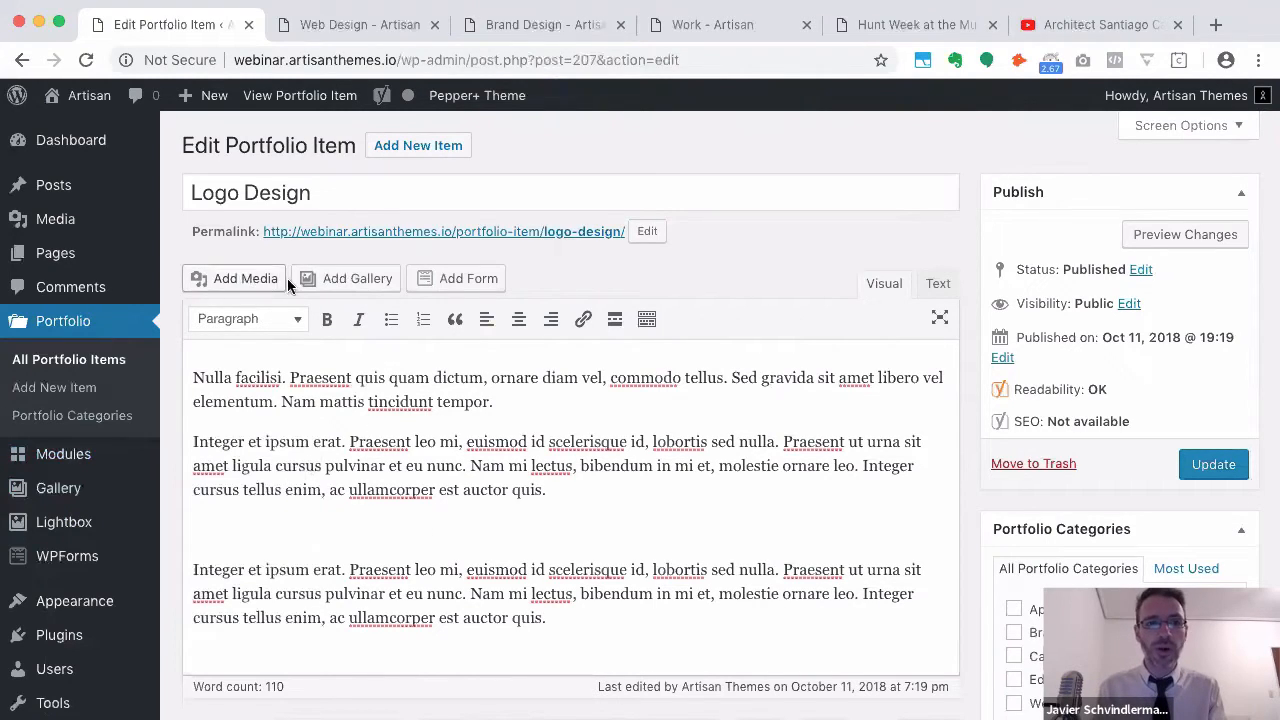
left_click(260, 287)
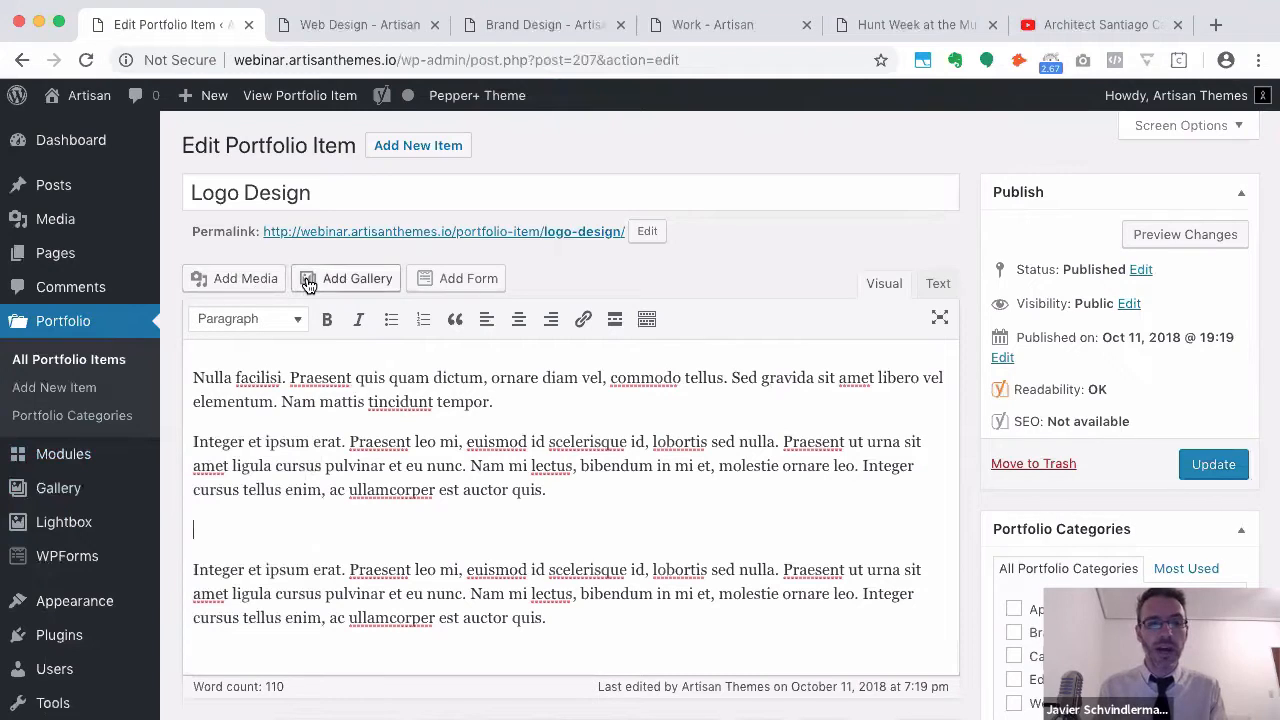
left_click(309, 283)
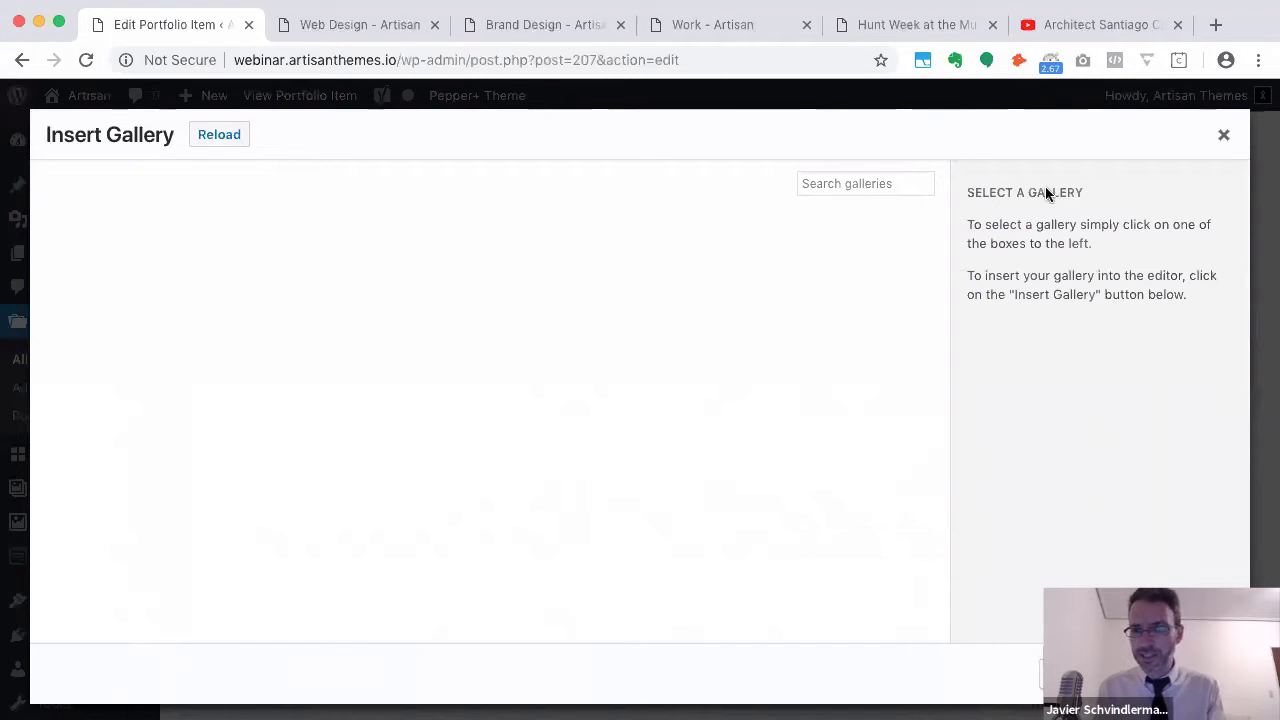
left_click(1223, 134)
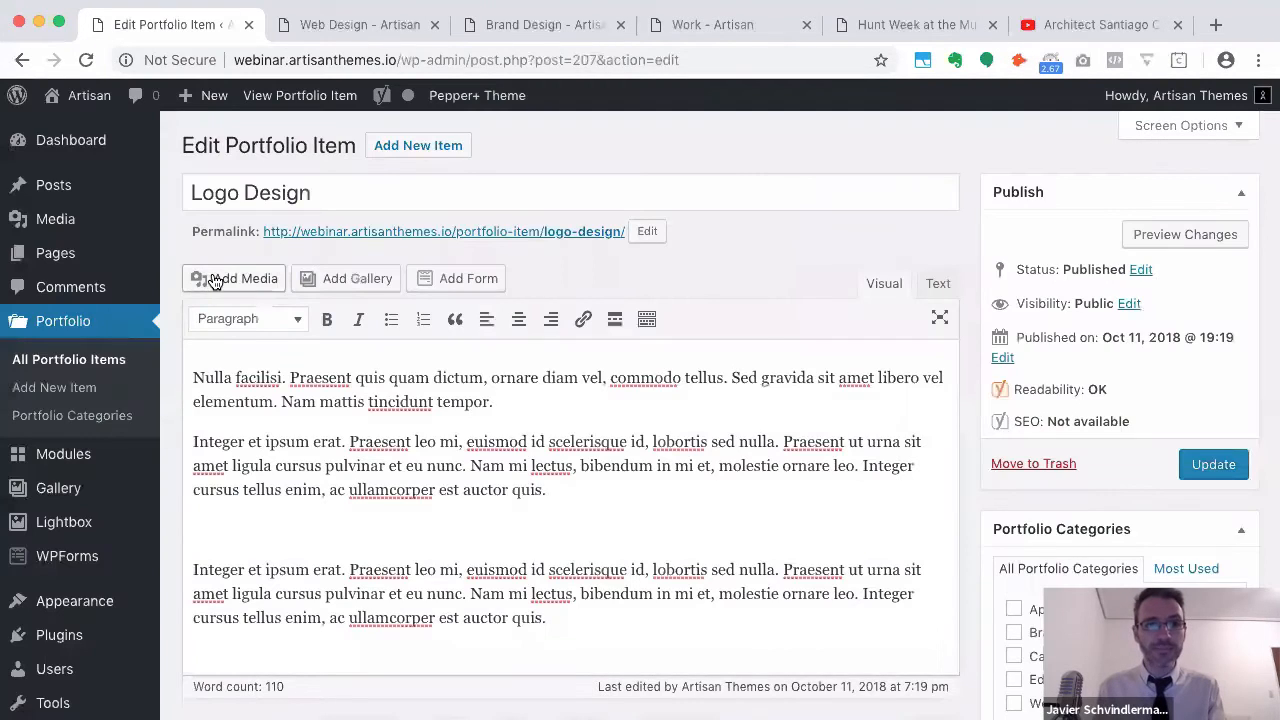
Create a gallery for Logo Design from the 21, 5, You Here, blue orange, red chillies and 55 images in the media library
left_click(209, 279)
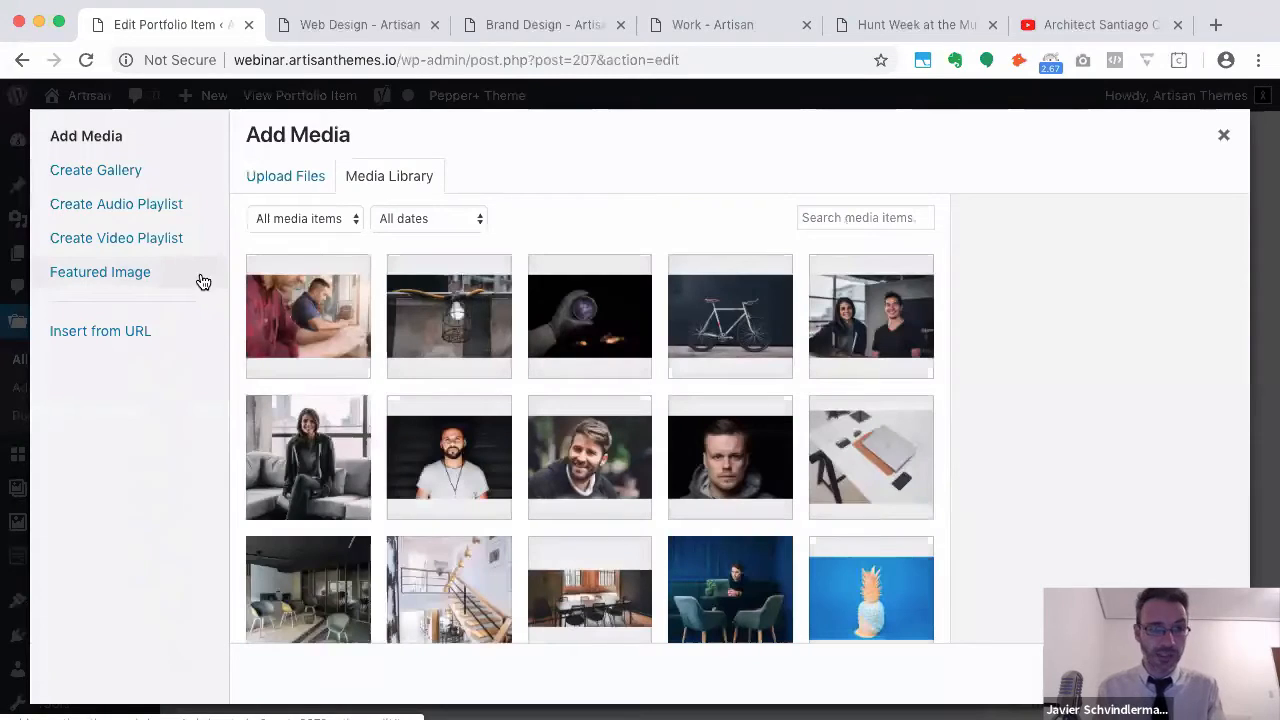
left_click(93, 181)
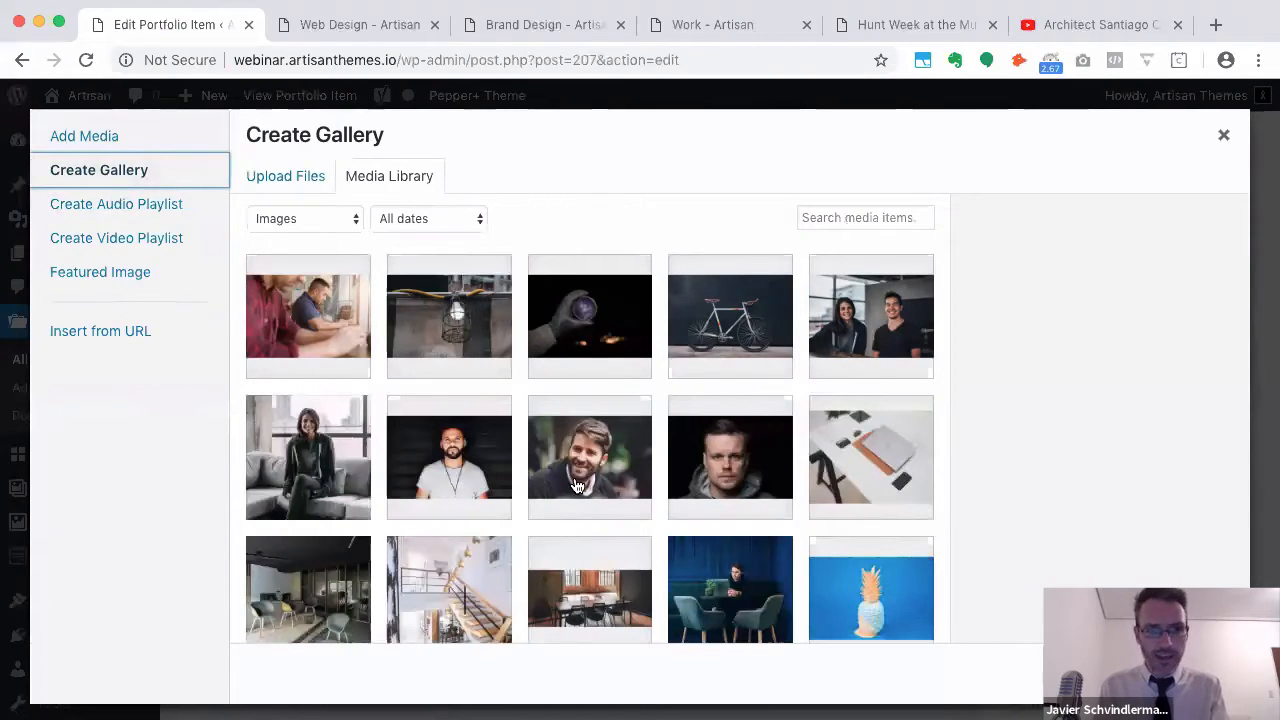
scroll(789, 521, "down", 1)
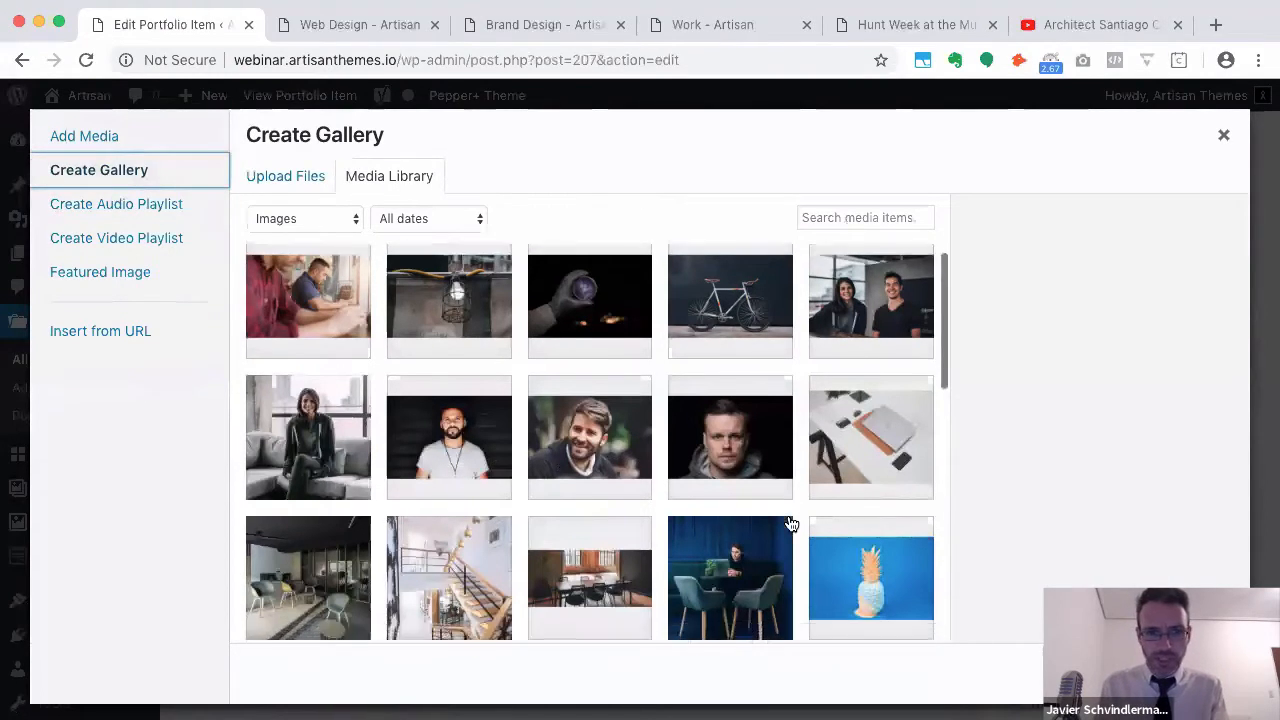
scroll(789, 521, "down", 6)
left_click(632, 428)
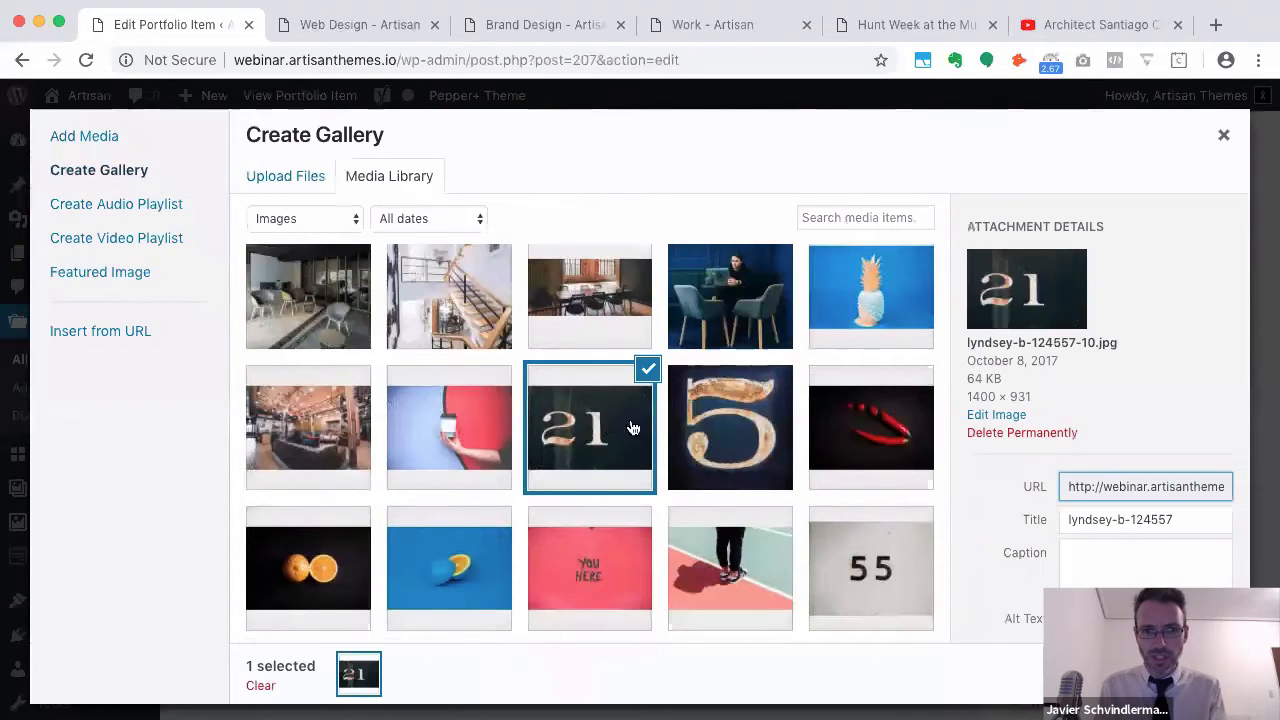
left_click(720, 426)
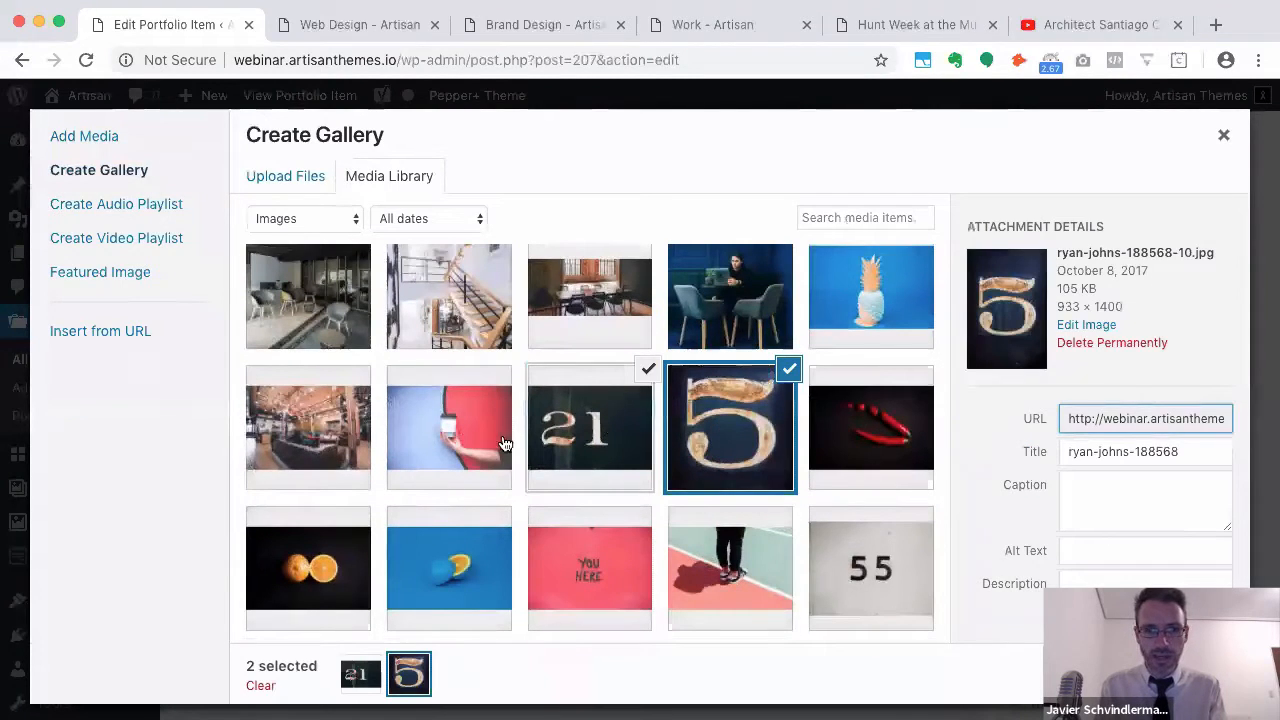
left_click(575, 573)
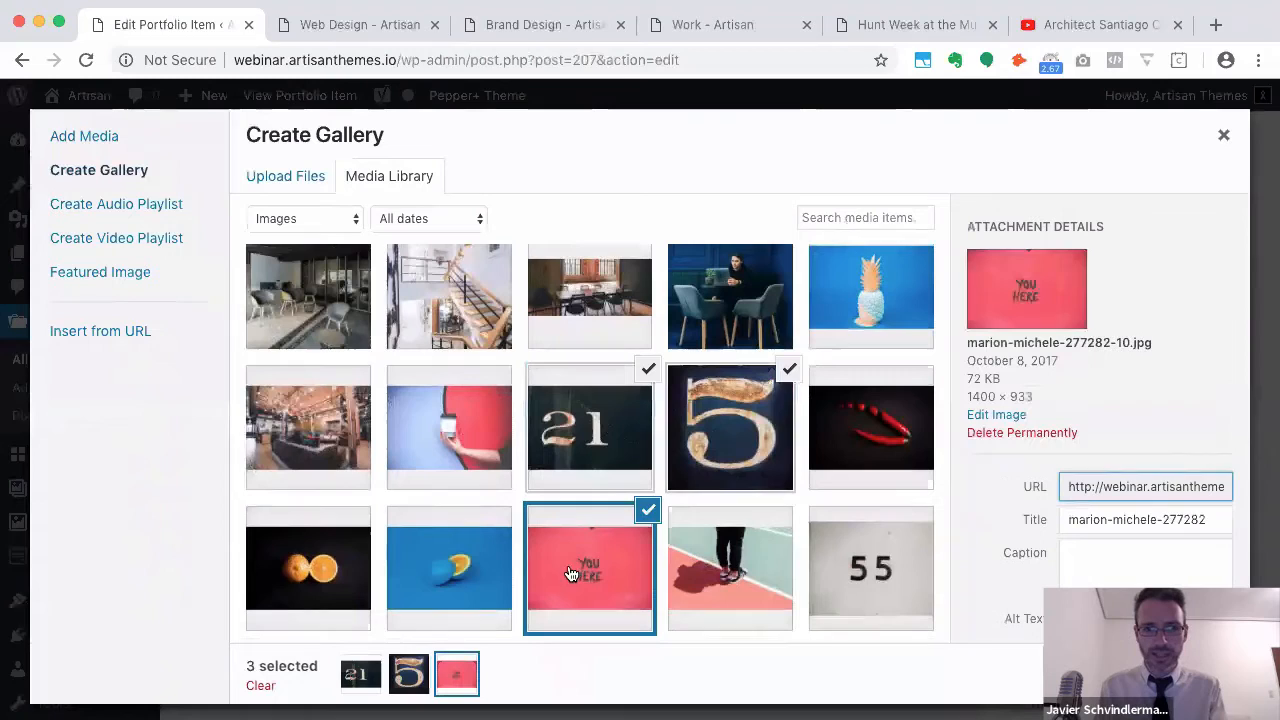
left_click(450, 575)
left_click(906, 426)
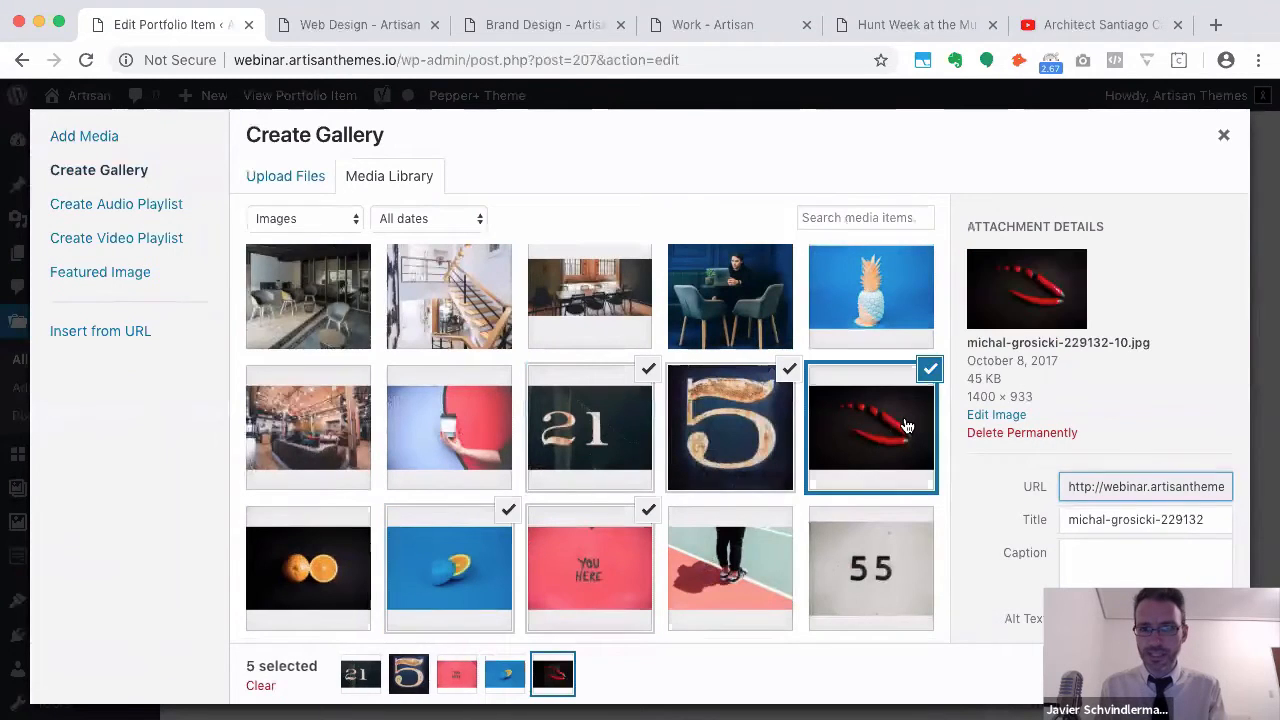
left_click(879, 570)
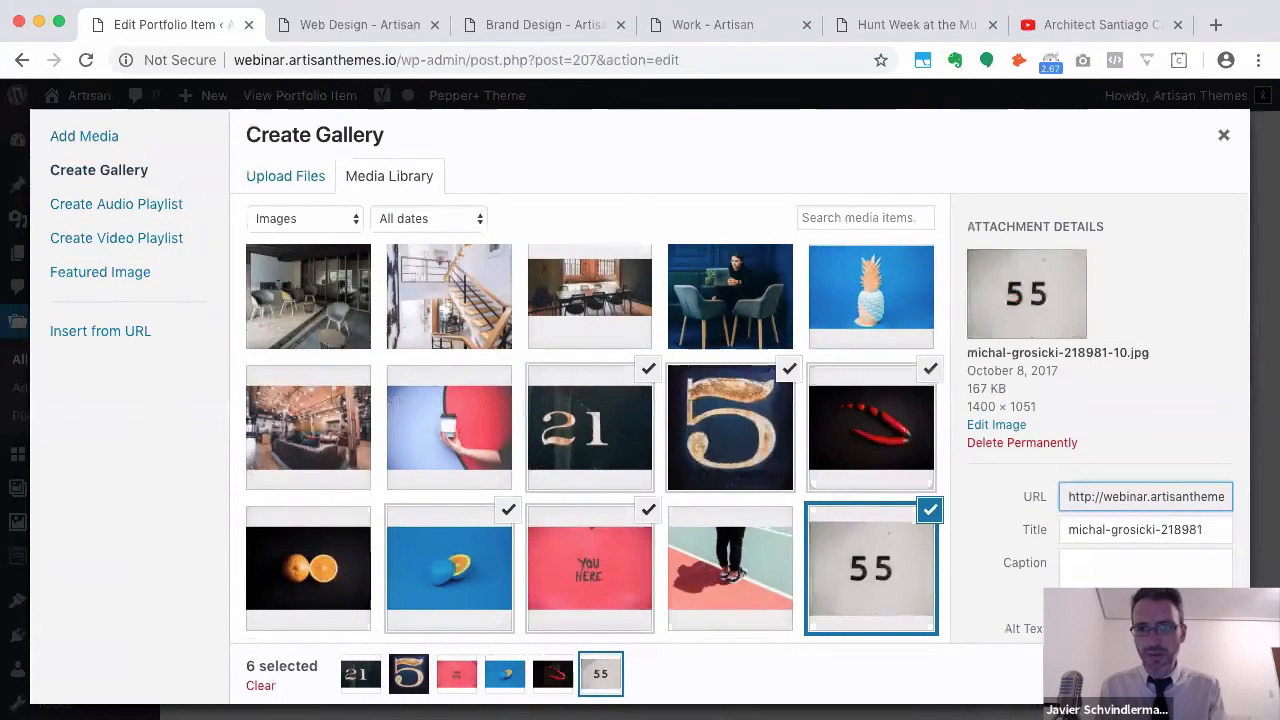
left_click(1160, 674)
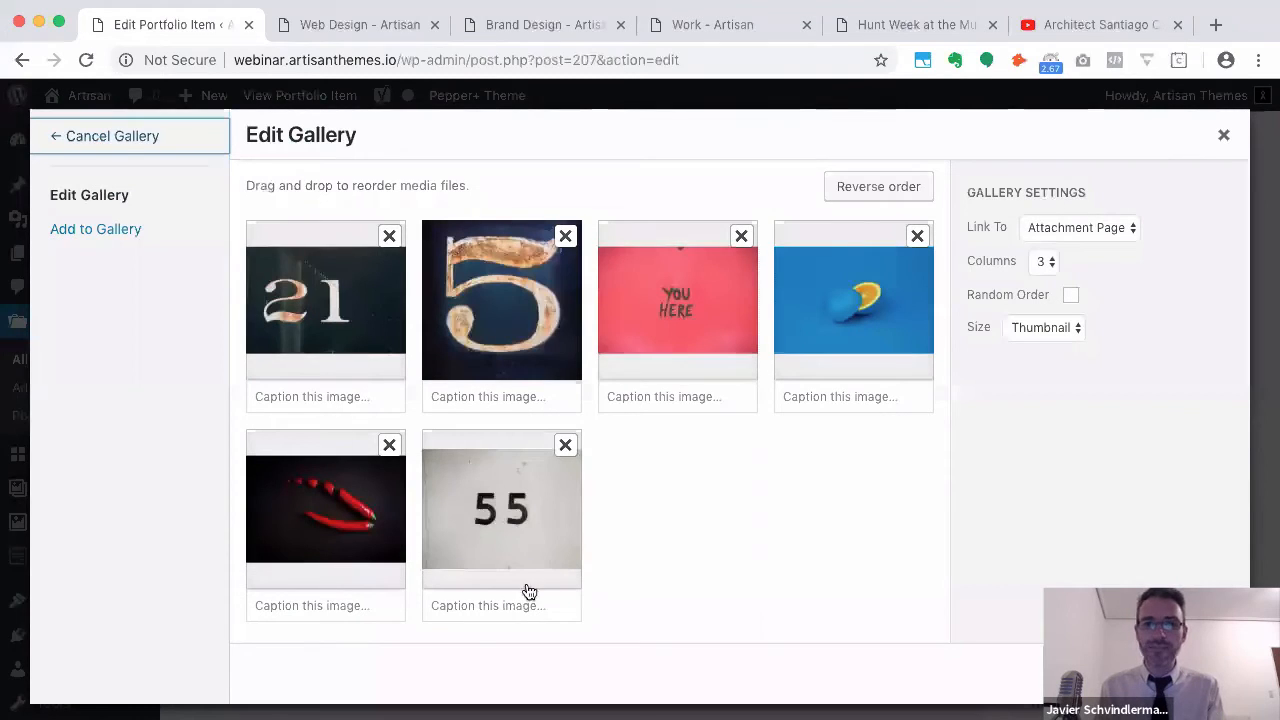
Move the You Here image before the 5 and the 55 image before the chillies, and insert the gallery into Logo Design
left_click_drag(640, 300, 452, 305)
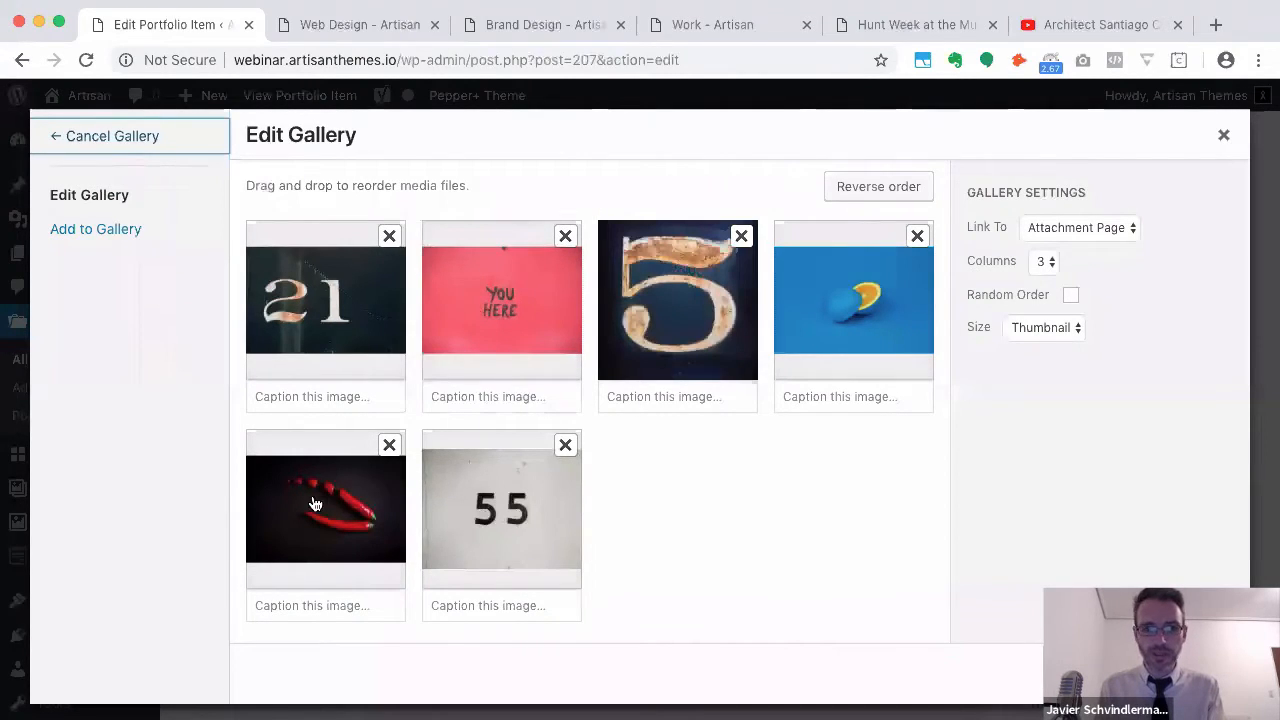
left_click_drag(479, 516, 555, 502)
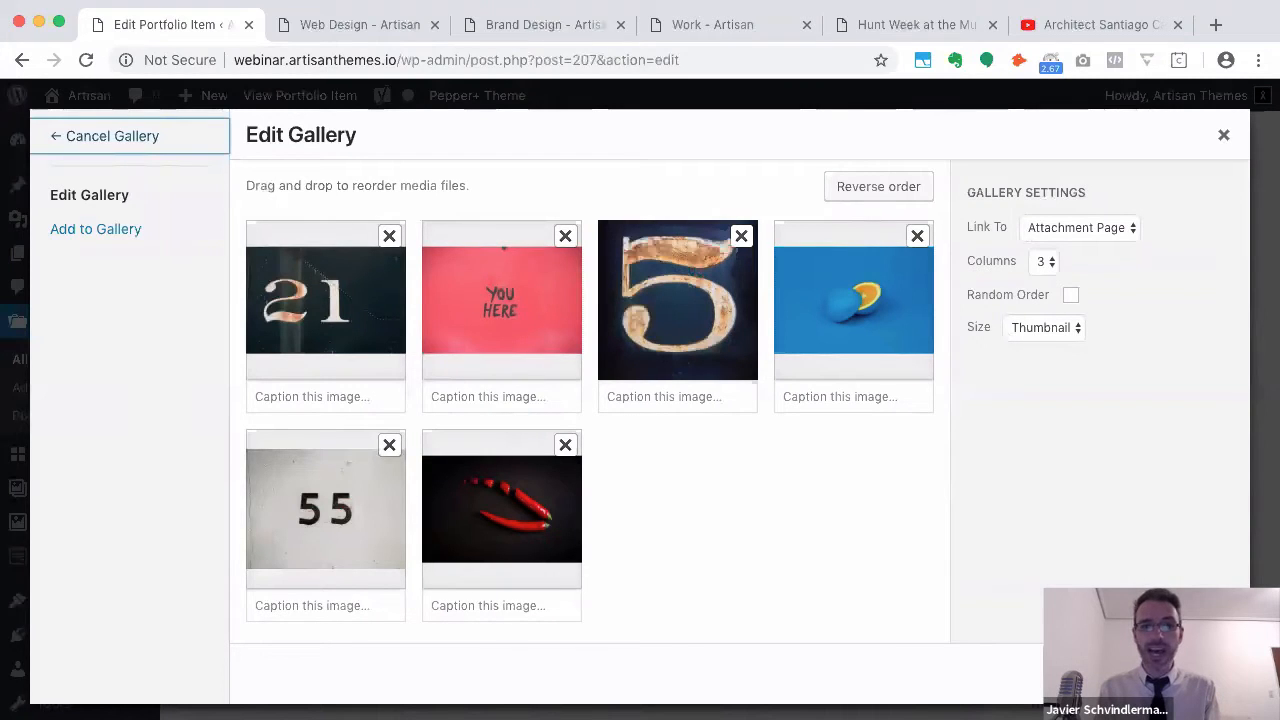
left_click(1182, 674)
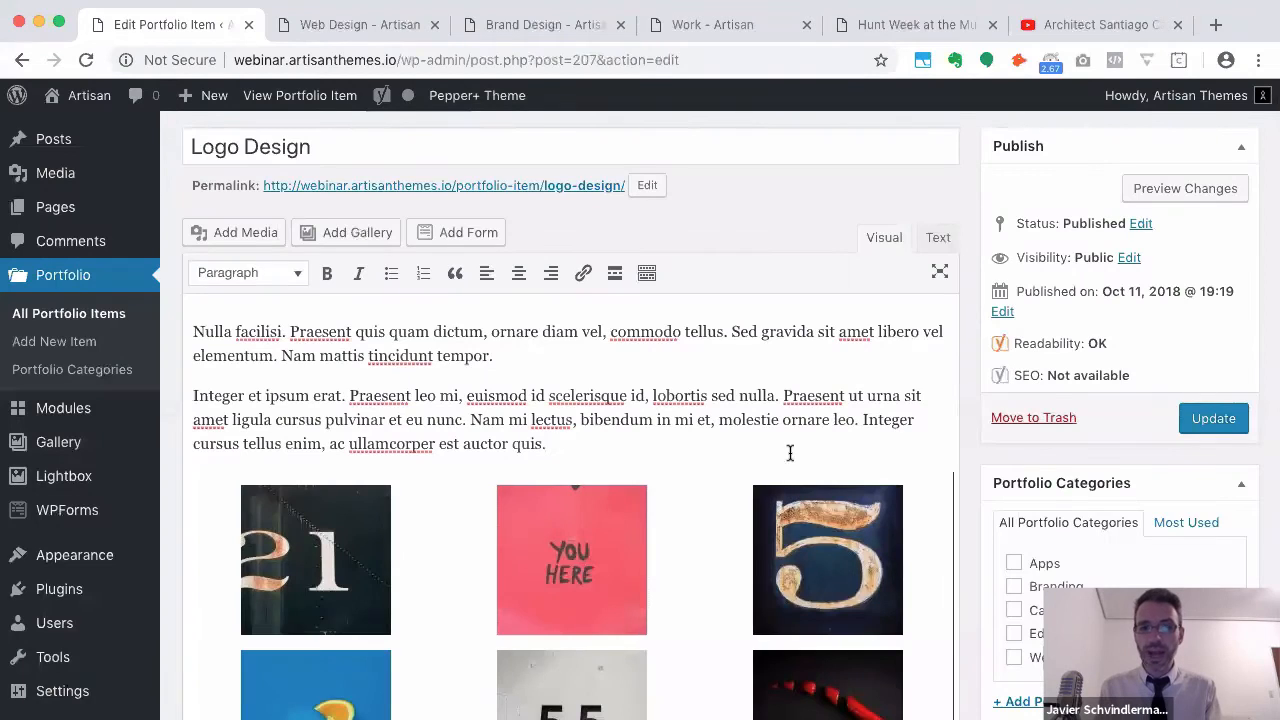
Check the inserted gallery in the Logo Design content and update the portfolio item
scroll(789, 452, "down", 4)
scroll(789, 452, "up", 5)
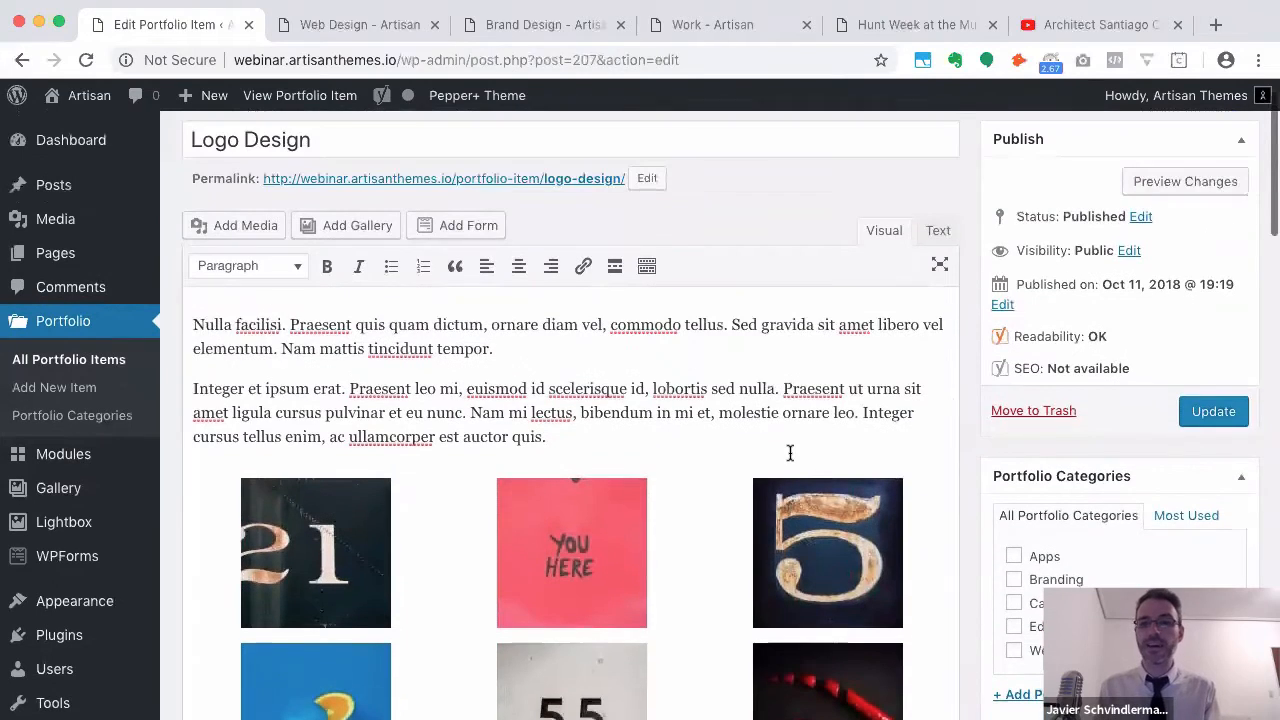
left_click(1217, 422)
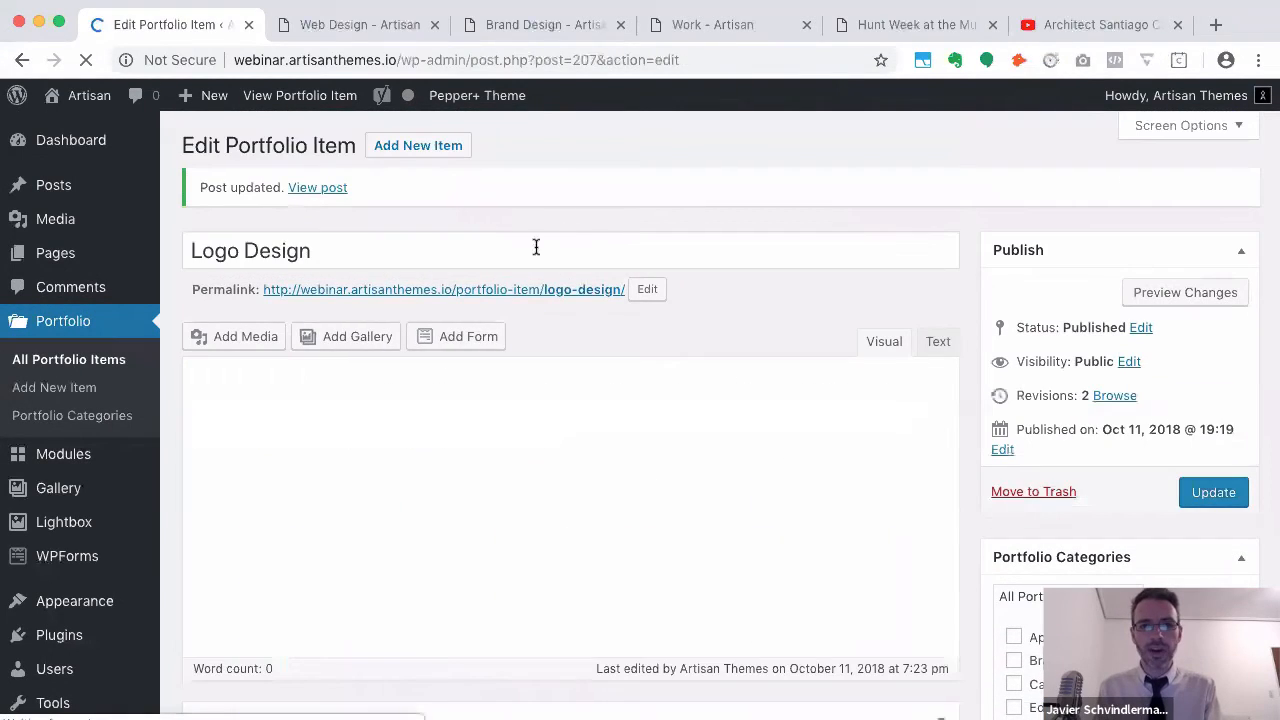
Open the published Logo Design page in a new tab and examine its header, text and stacked gallery images
left_click(478, 290, "super")
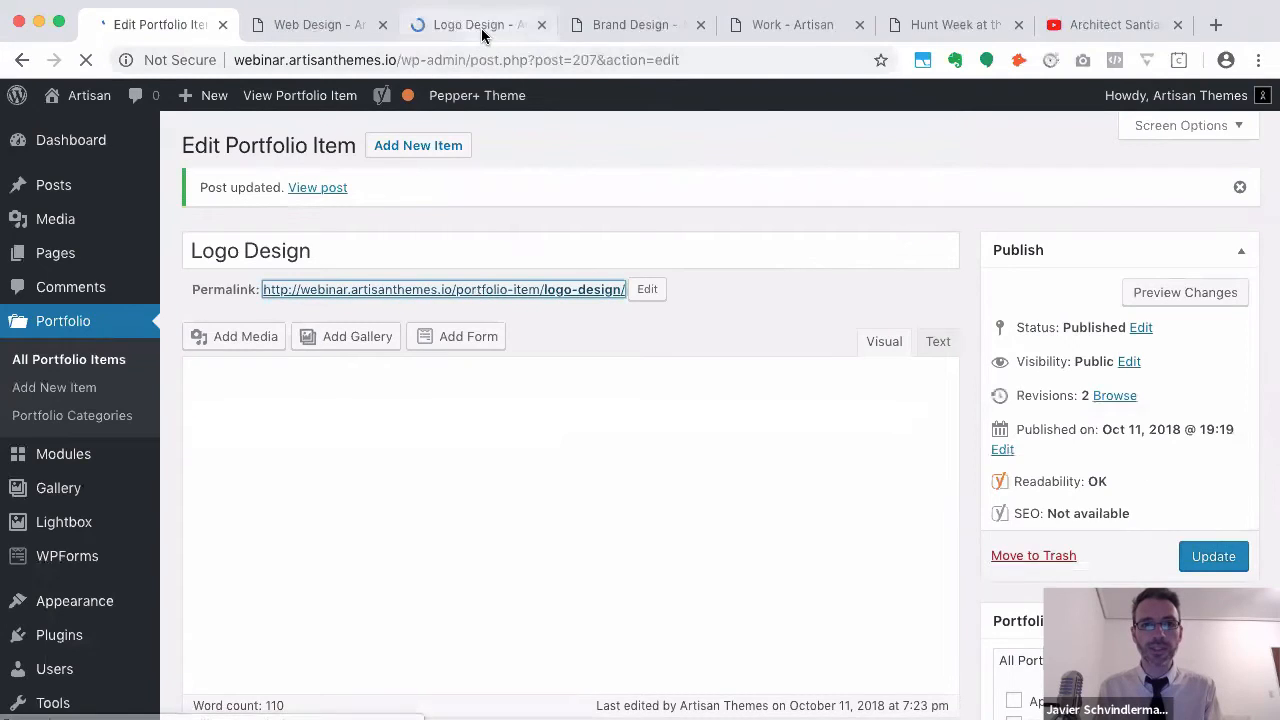
left_click(481, 28)
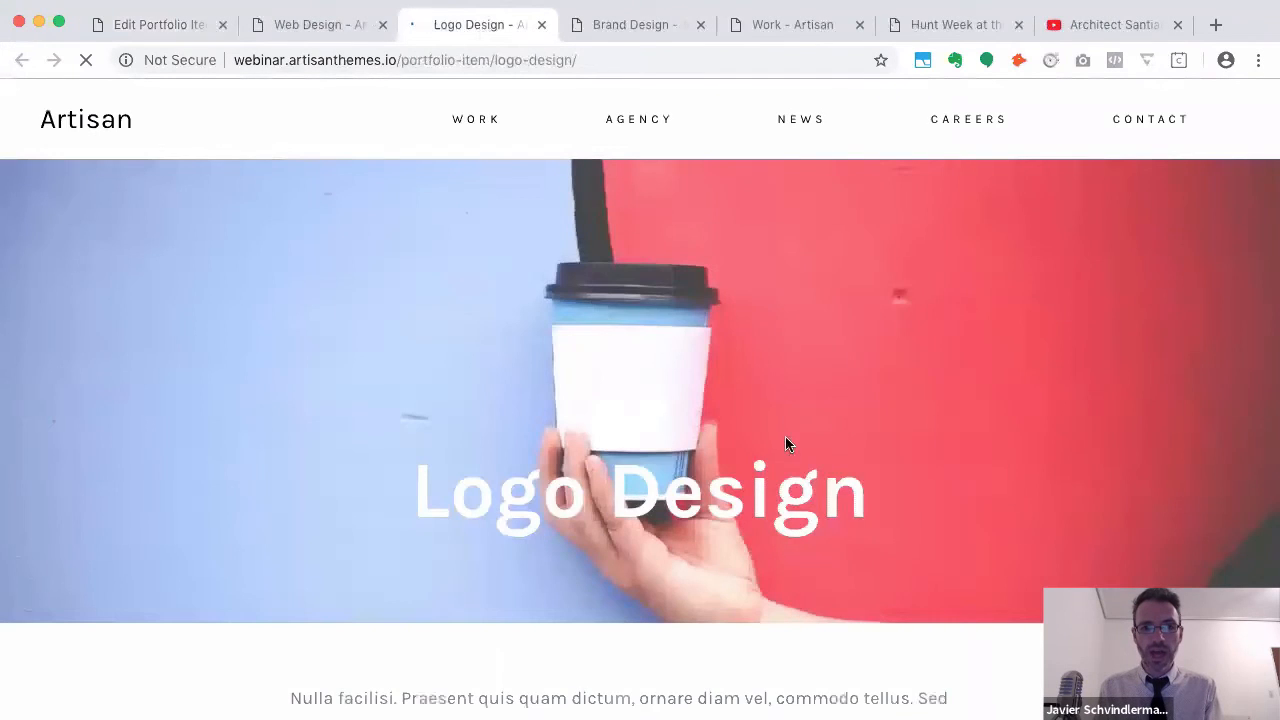
scroll(810, 481, "down", 3)
scroll(810, 481, "down", 12)
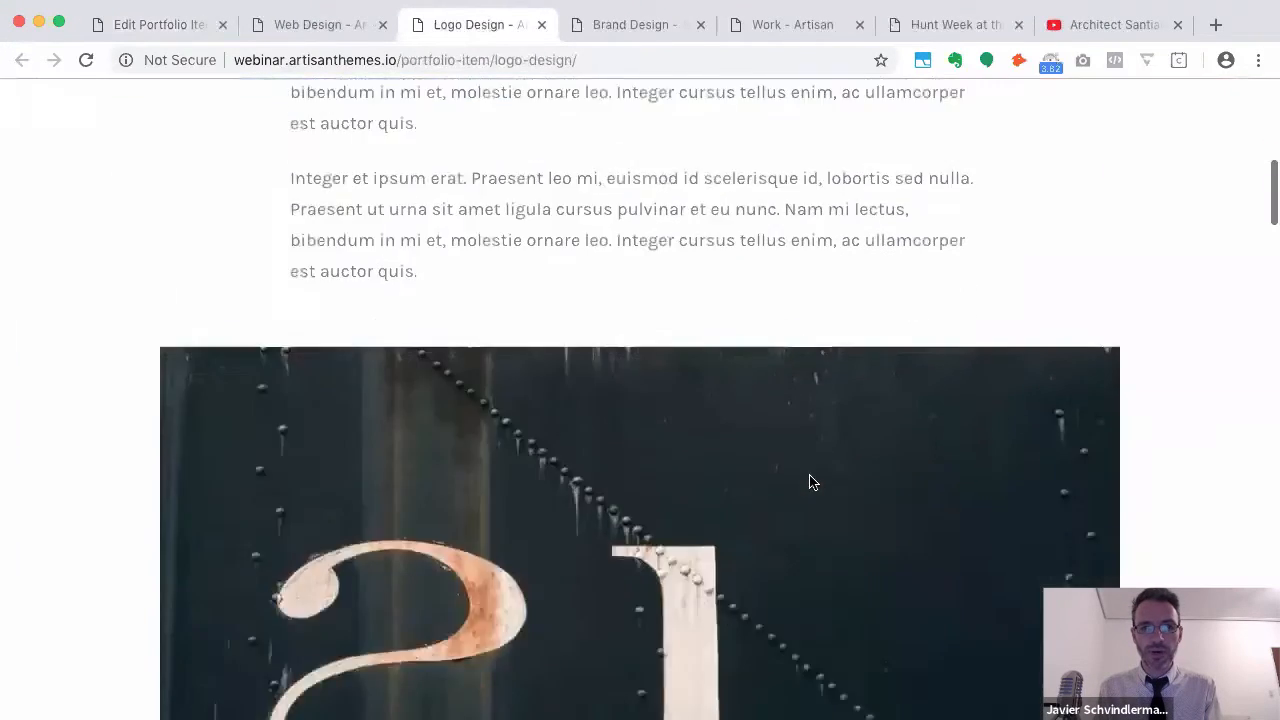
scroll(810, 478, "down", 20)
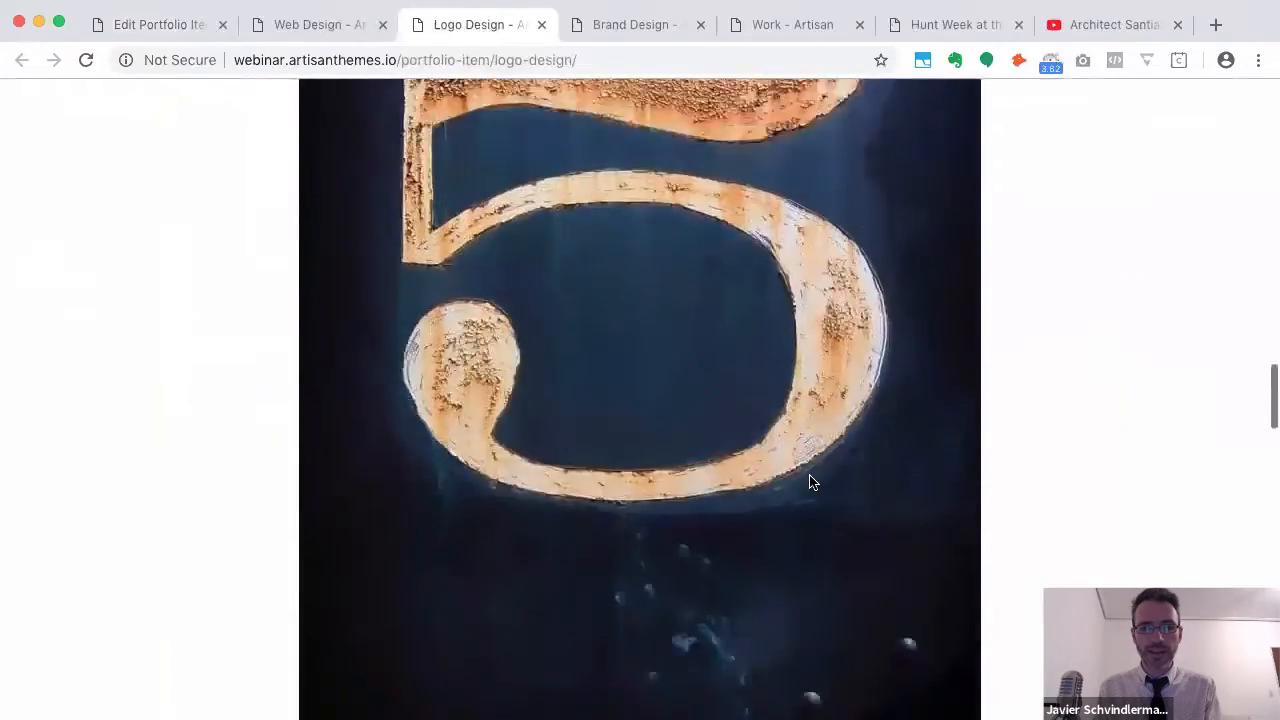
scroll(810, 482, "down", 8)
scroll(810, 482, "up", 20)
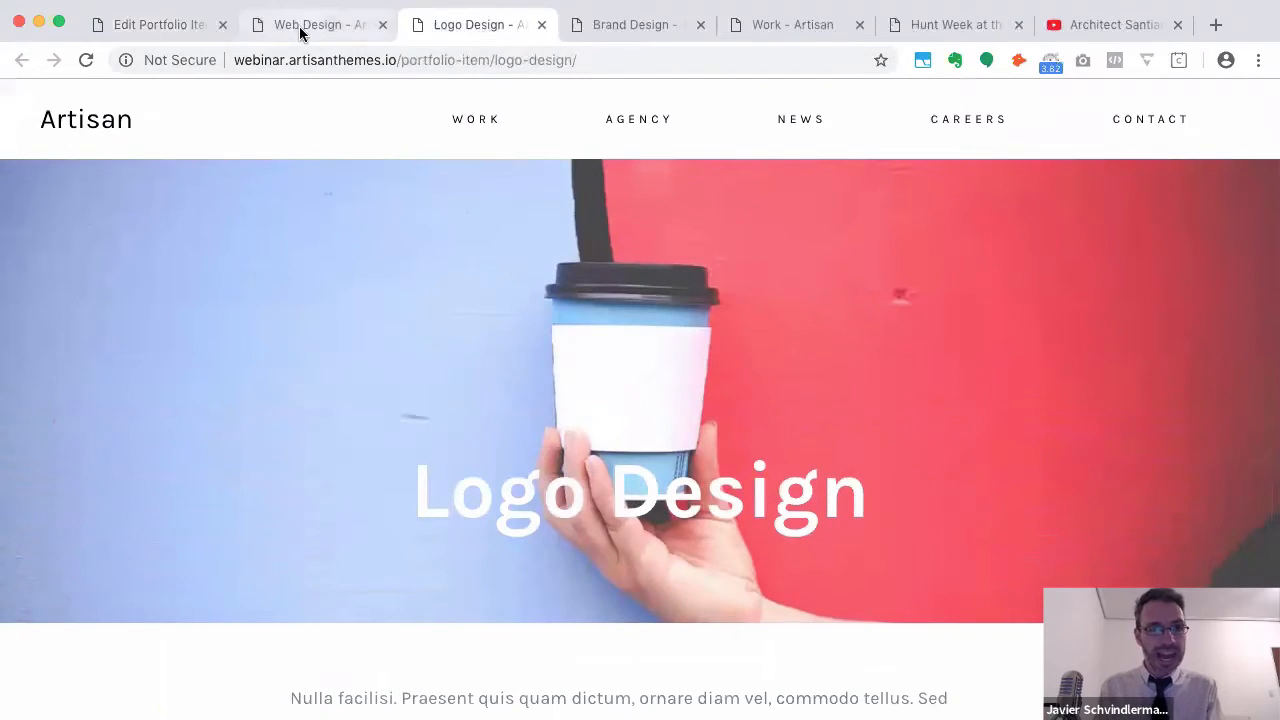
Return to the Logo Design editor, set the item layout to Layout 3 and update the portfolio item
left_click(301, 27)
left_click(150, 28)
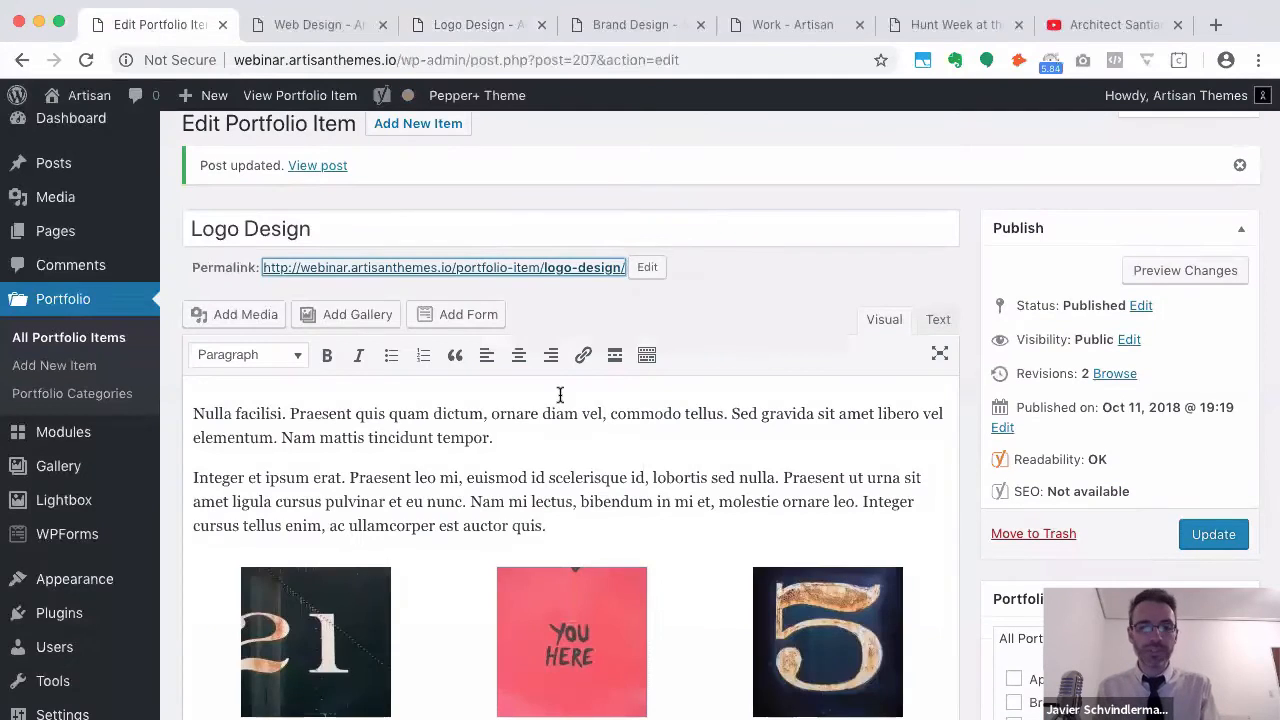
scroll(571, 600, "down", 5)
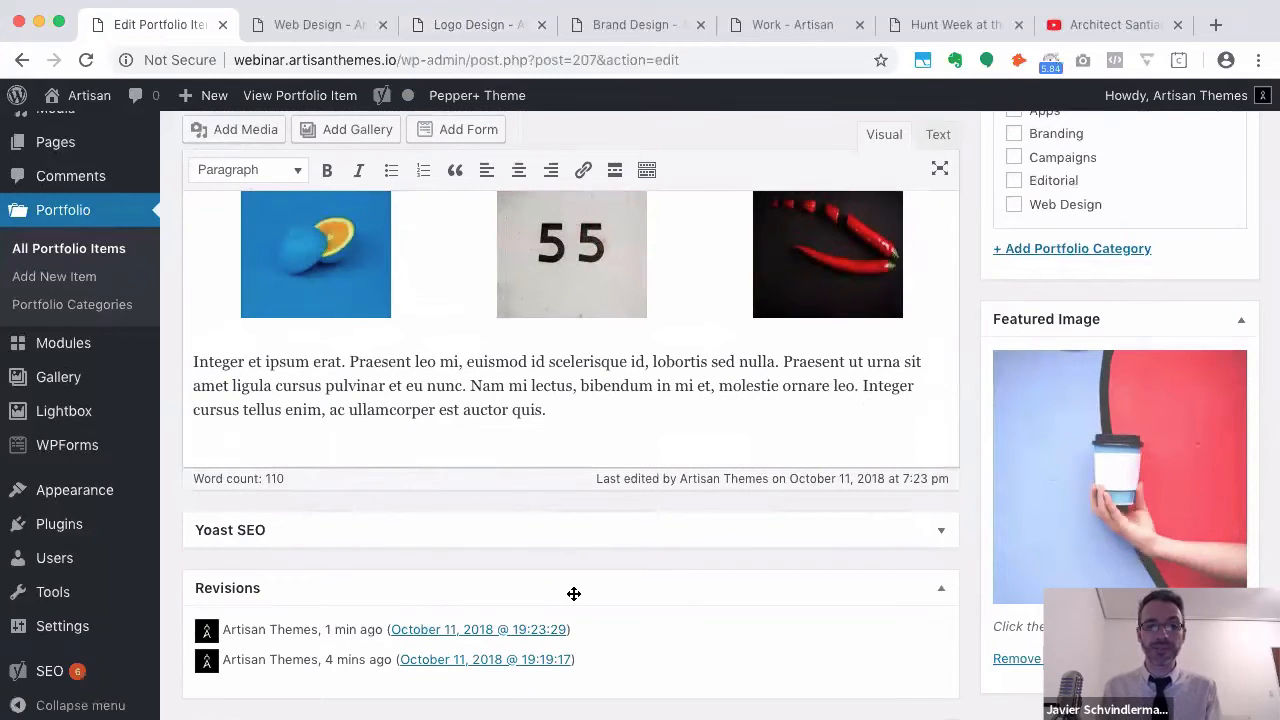
scroll(573, 594, "down", 2)
scroll(571, 592, "up", 3)
scroll(571, 592, "down", 2)
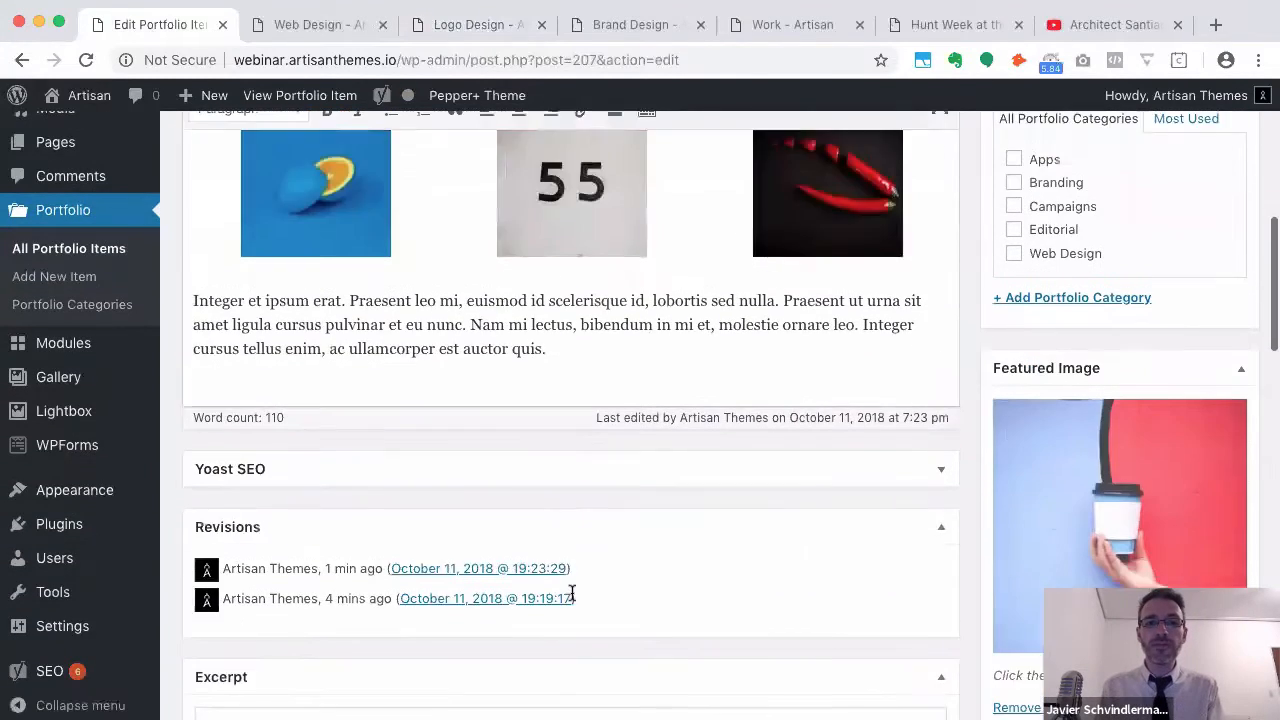
scroll(571, 597, "down", 8)
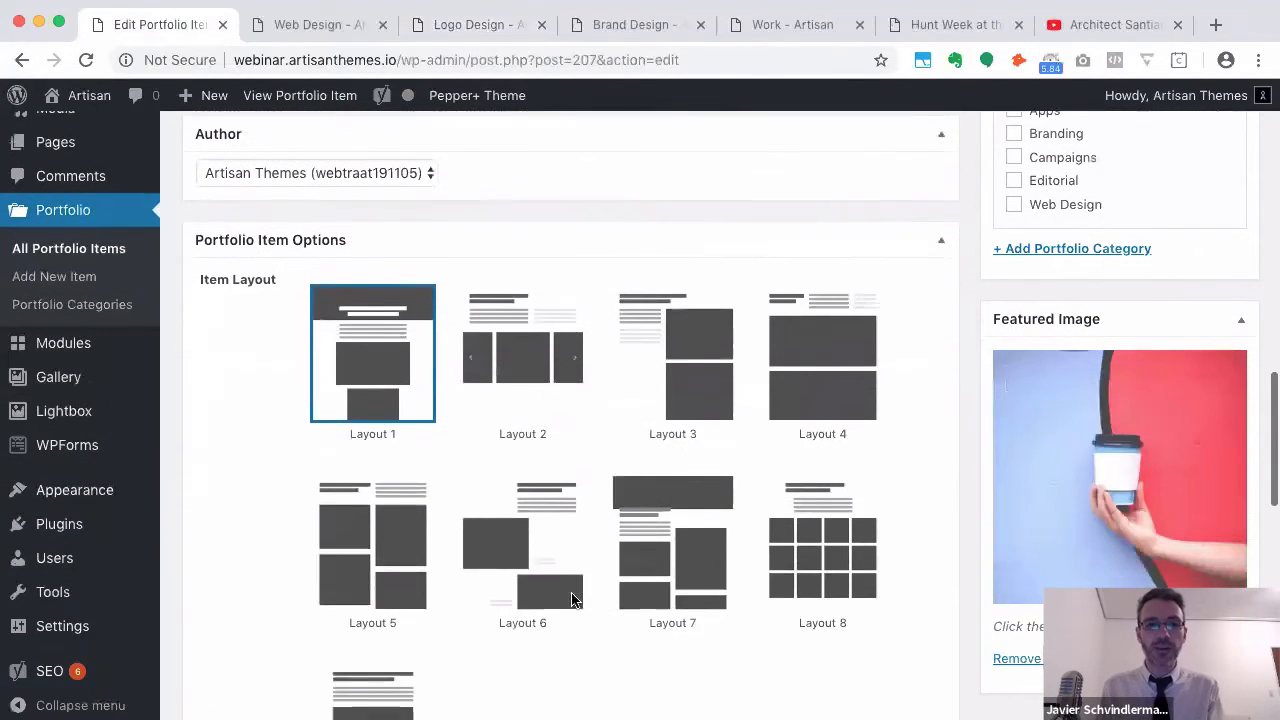
scroll(571, 600, "down", 3)
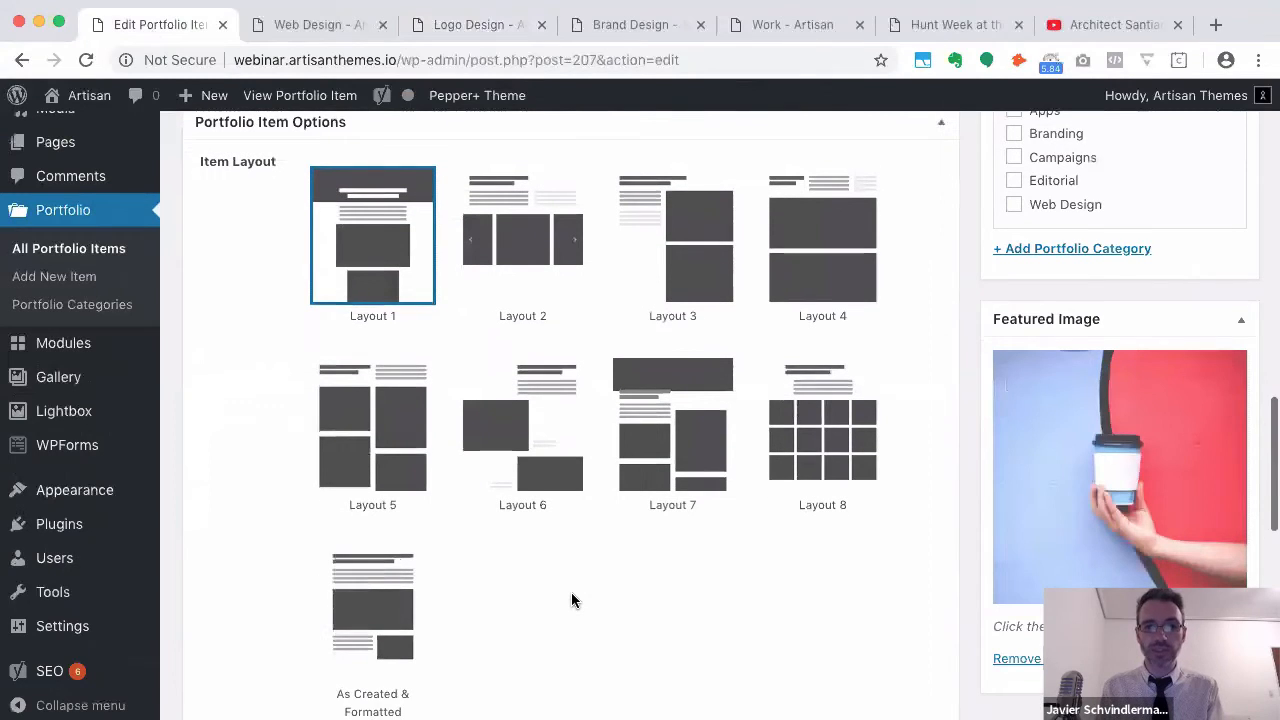
scroll(571, 600, "up", 1)
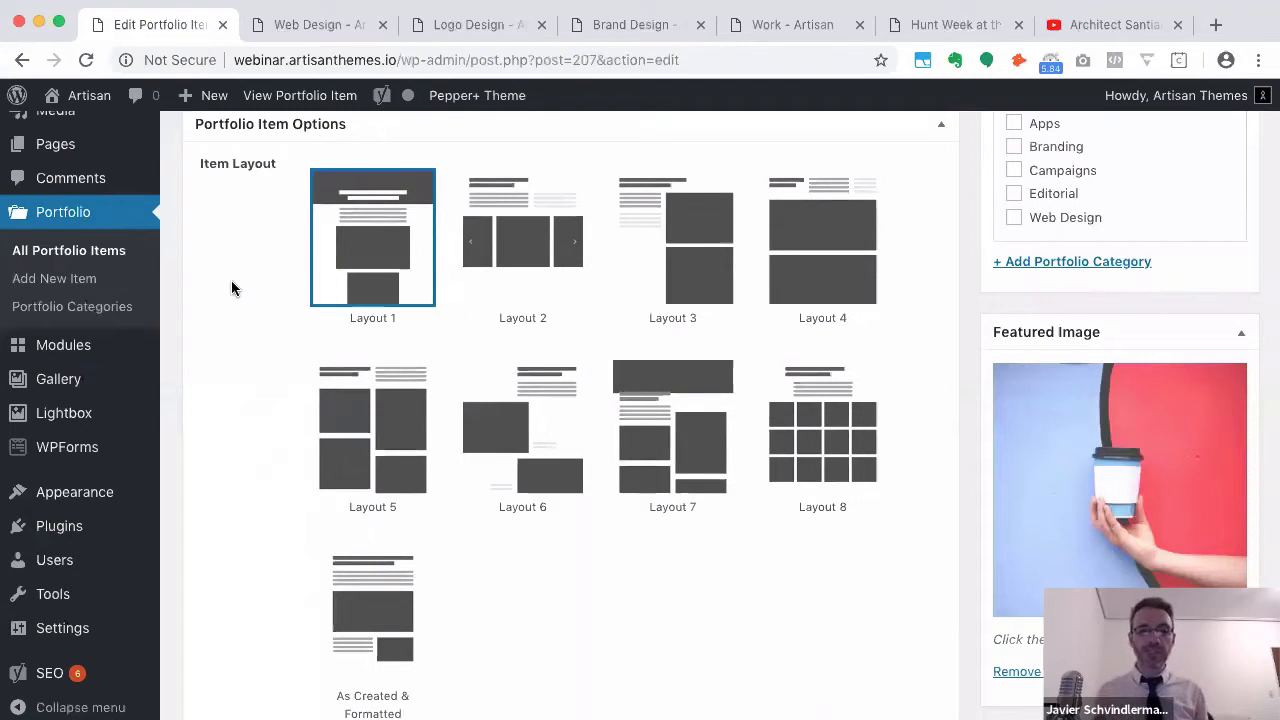
scroll(231, 288, "down", 1)
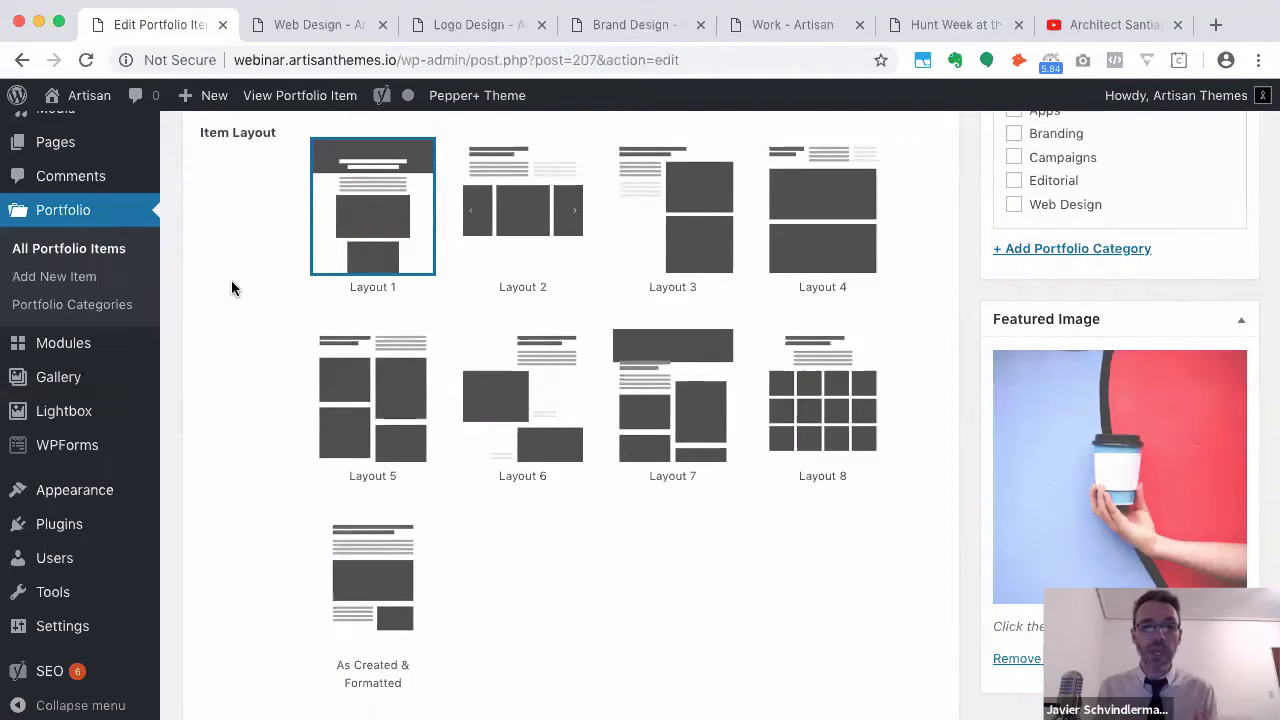
scroll(231, 281, "down", 1)
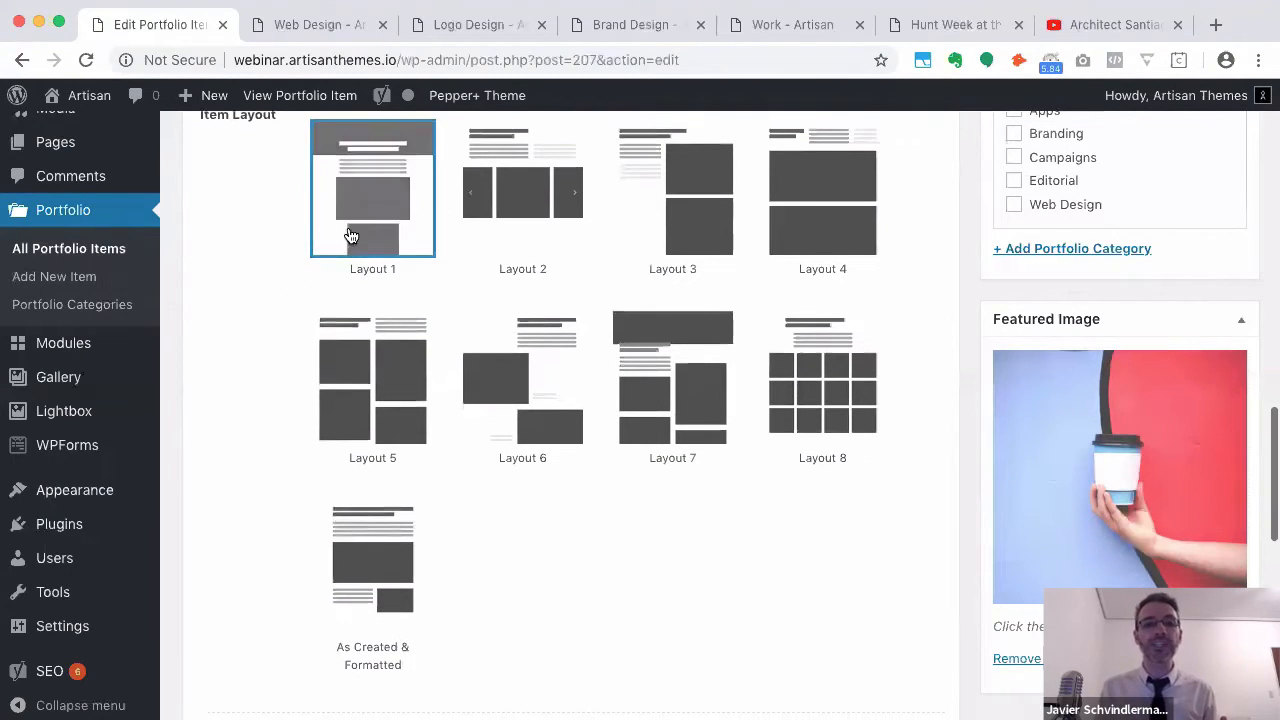
scroll(368, 265, "up", 2)
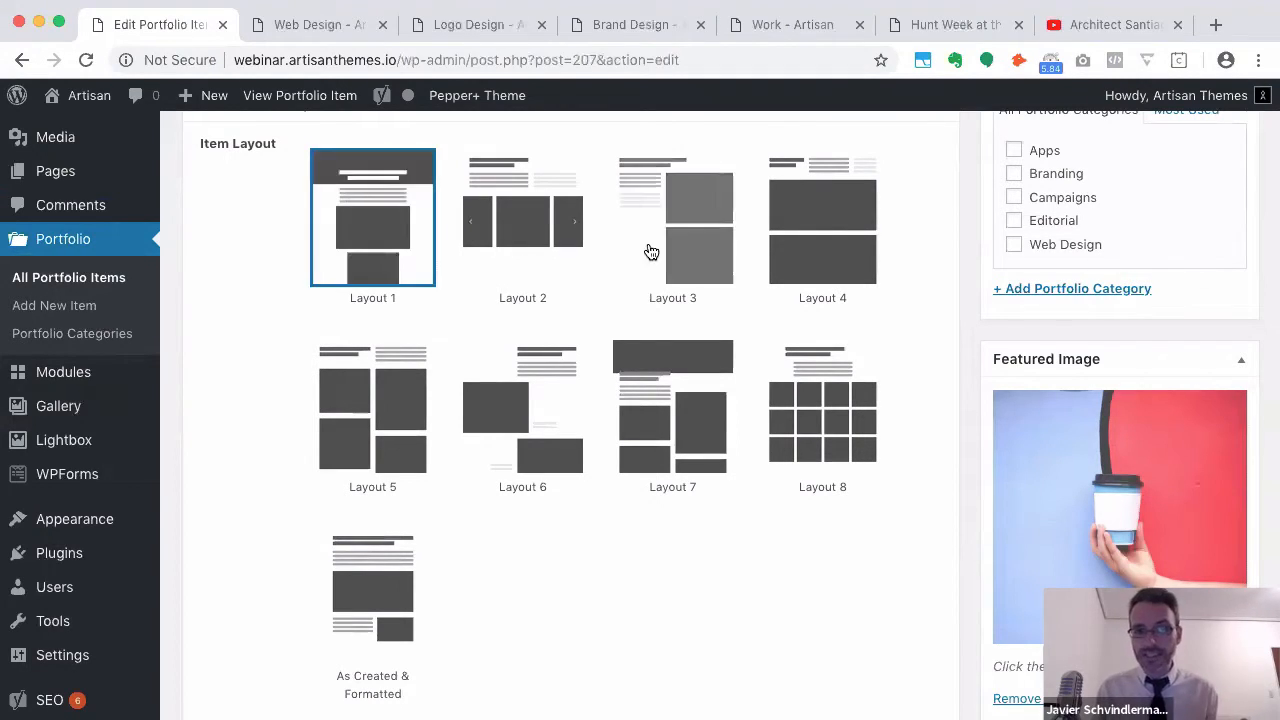
left_click(684, 240)
scroll(684, 240, "up", 5)
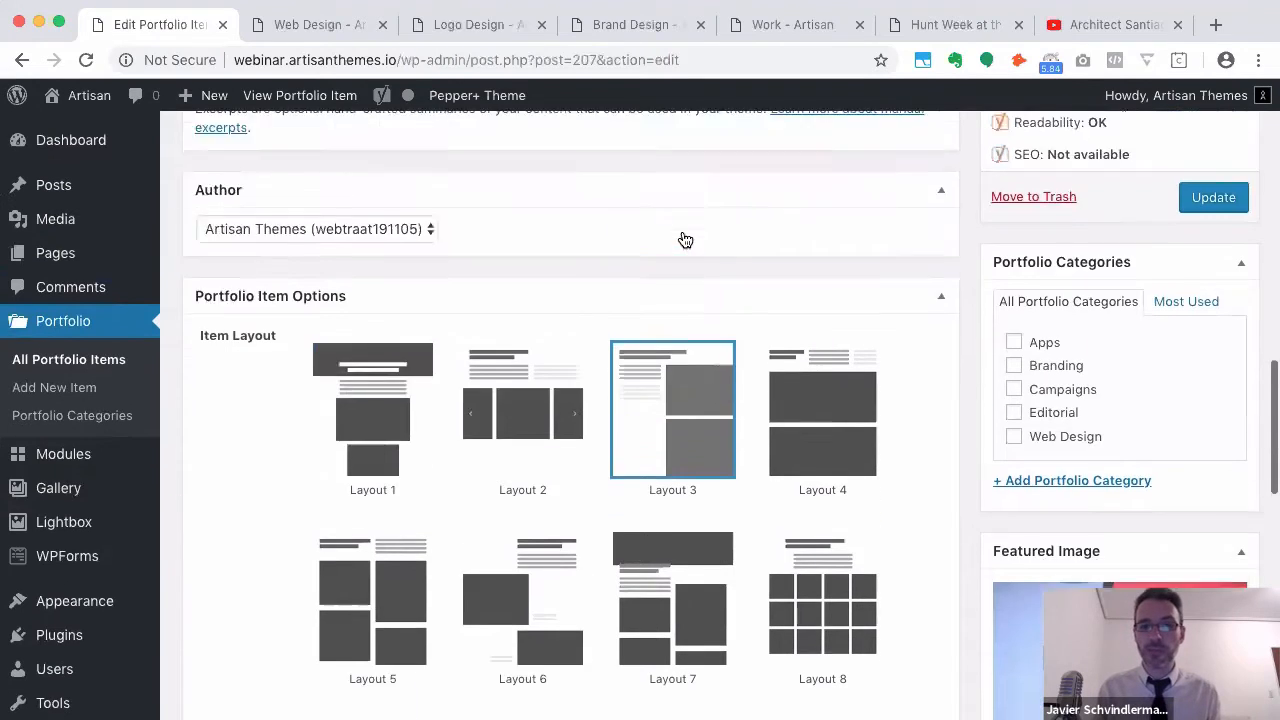
left_click(1210, 270)
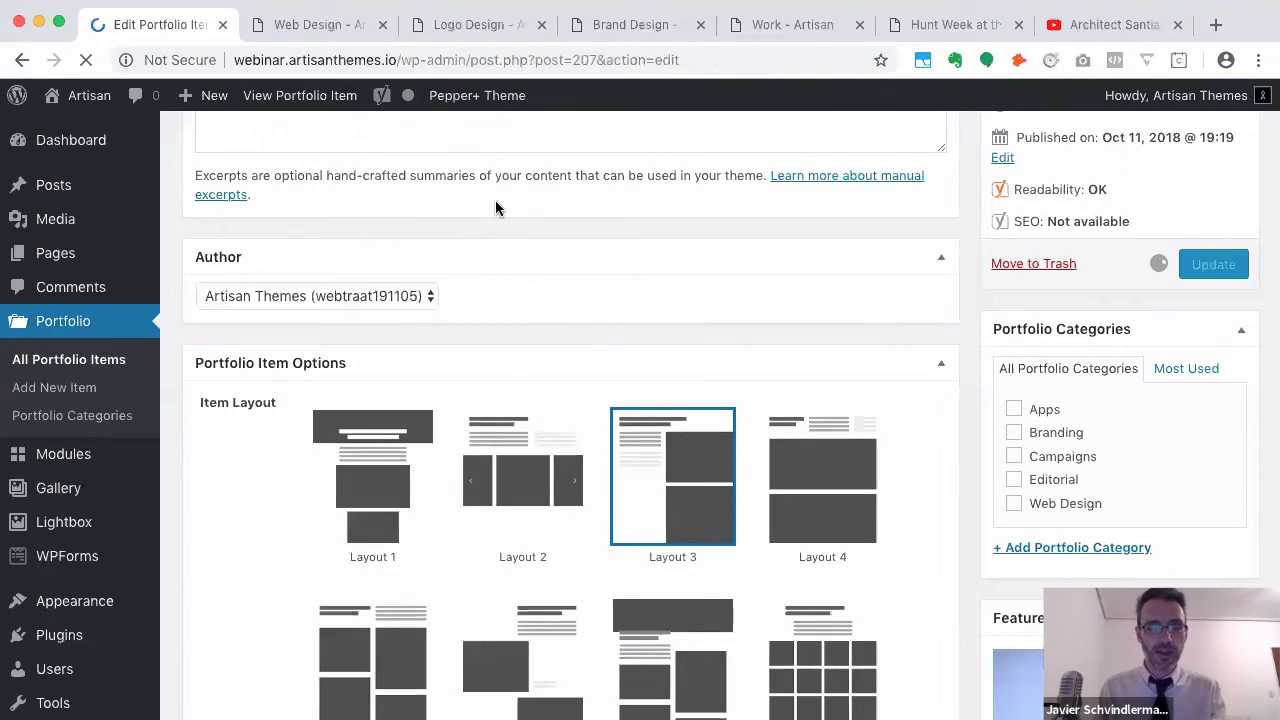
Review how the published Logo Design page arranges its text and gallery images in Layout 3, and return to its editor
left_click(465, 34)
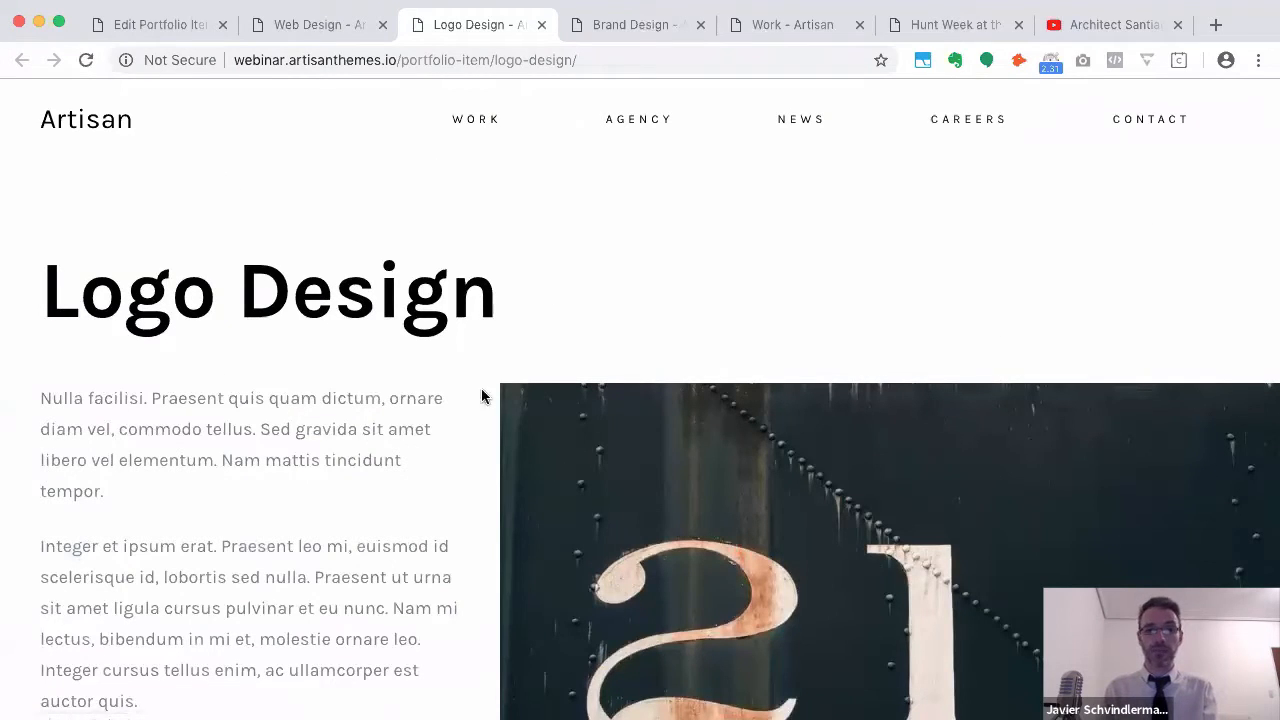
scroll(343, 376, "down", 2)
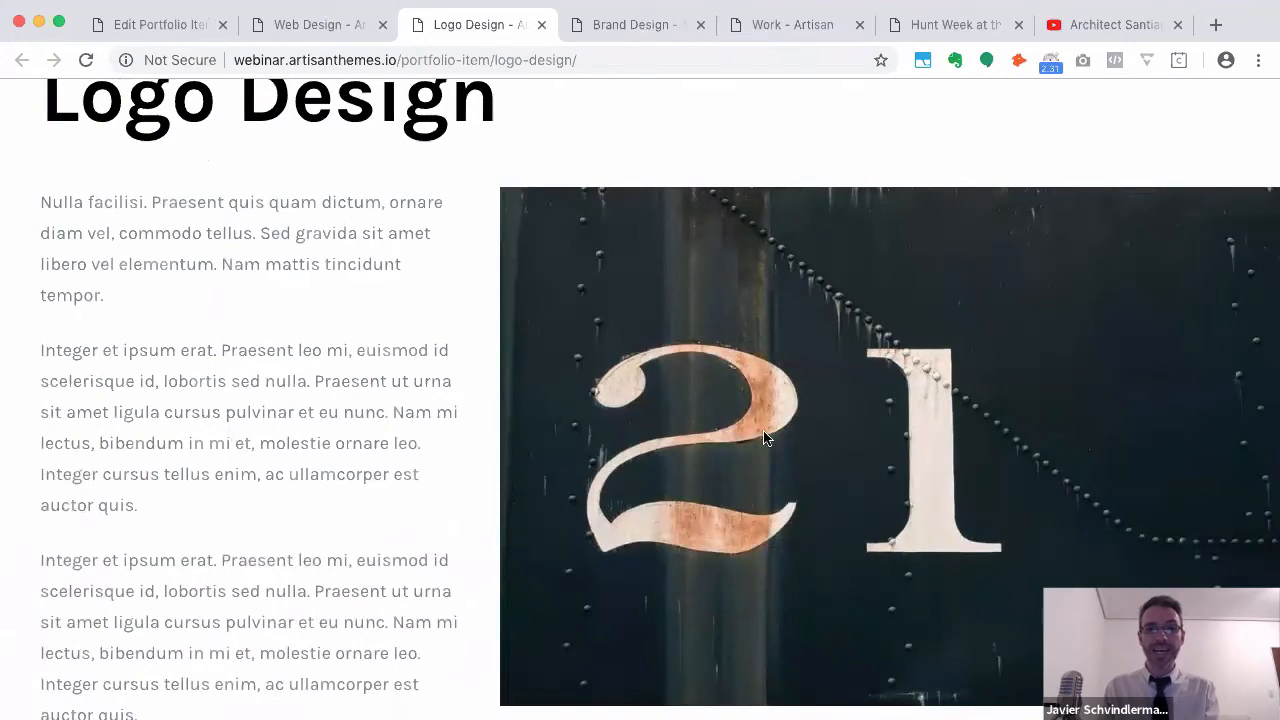
scroll(763, 437, "down", 15)
scroll(763, 437, "down", 10)
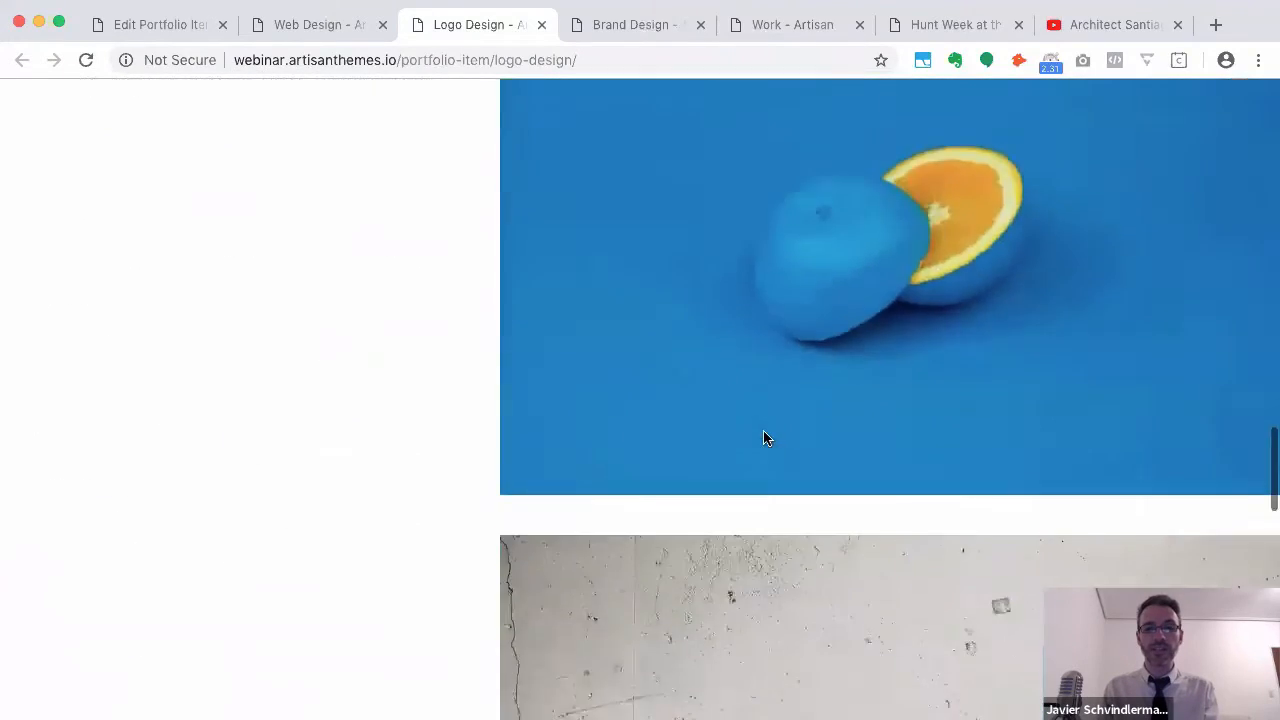
scroll(763, 437, "up", 8)
scroll(765, 438, "up", 15)
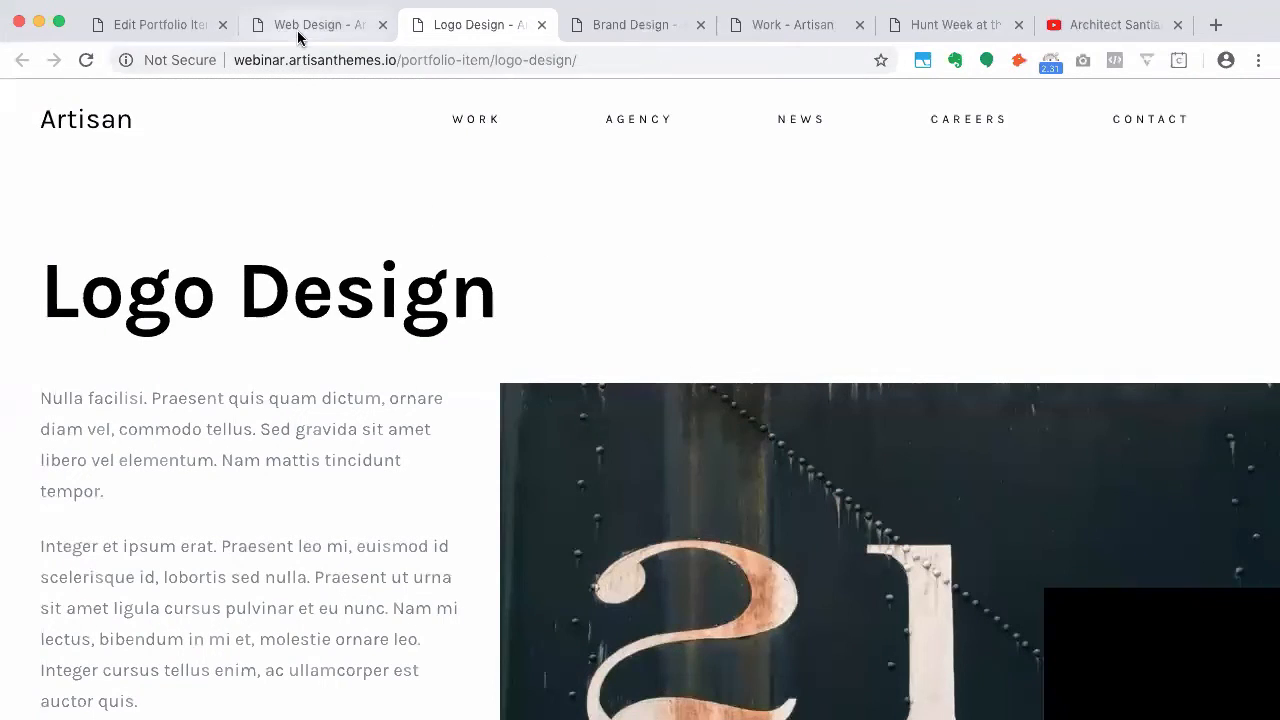
left_click(163, 34)
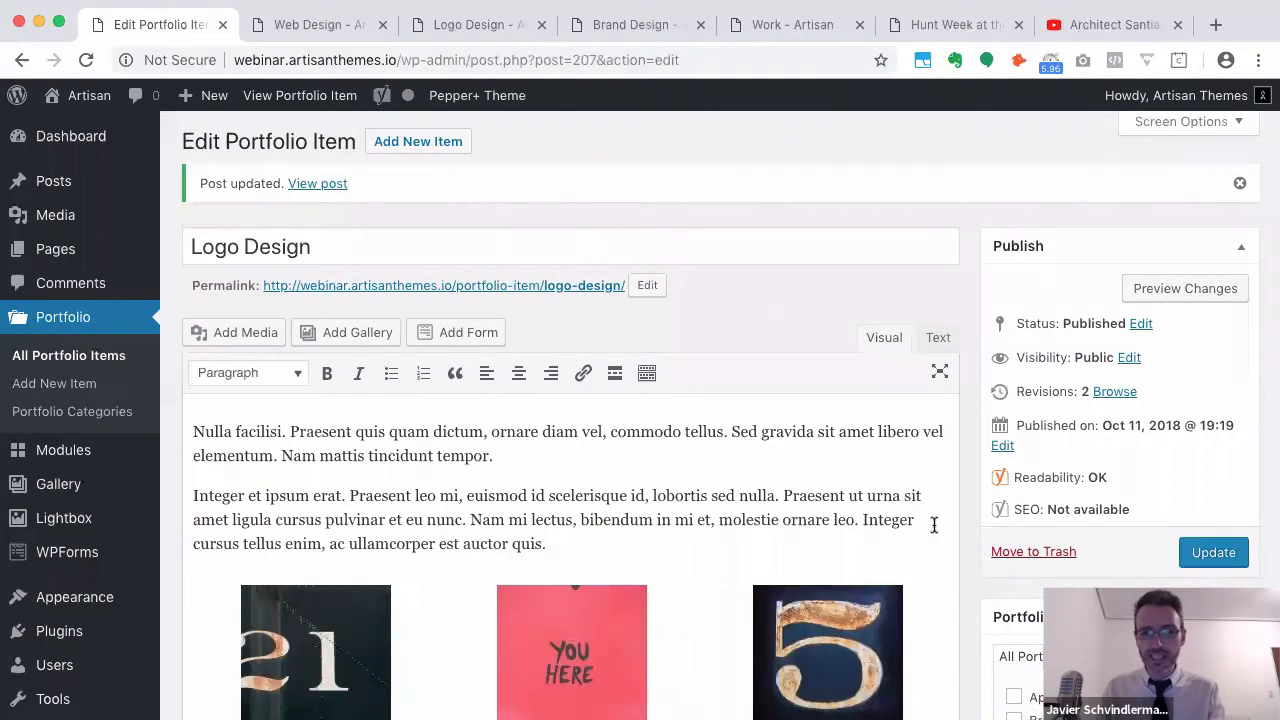
Set the Logo Design item's layout to Layout 2 and update the portfolio item
scroll(965, 604, "down", 15)
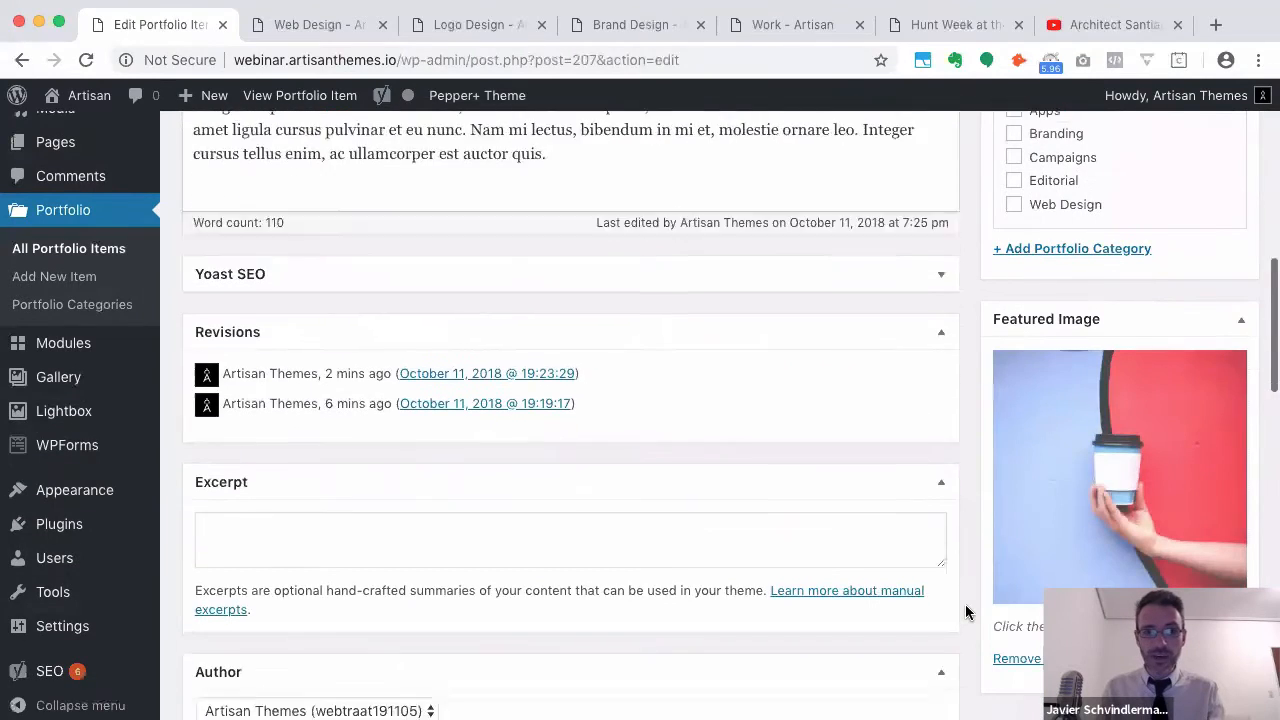
scroll(965, 613, "up", 1)
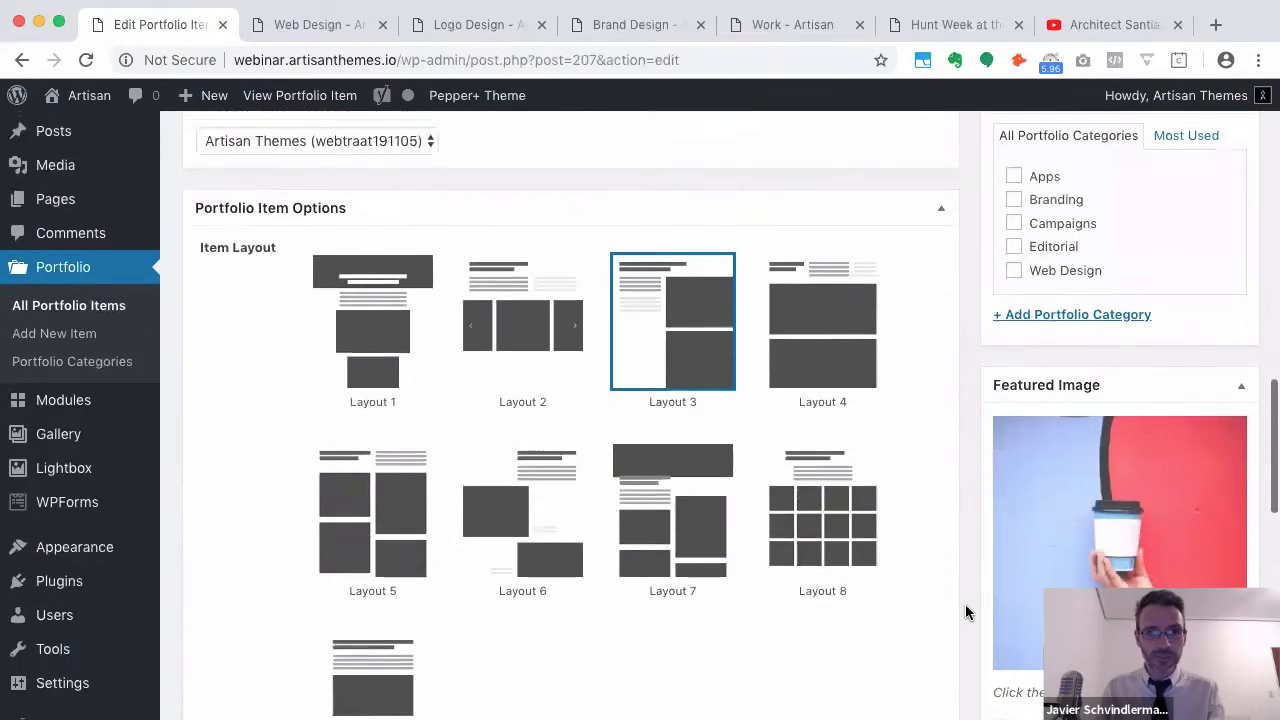
left_click(387, 325)
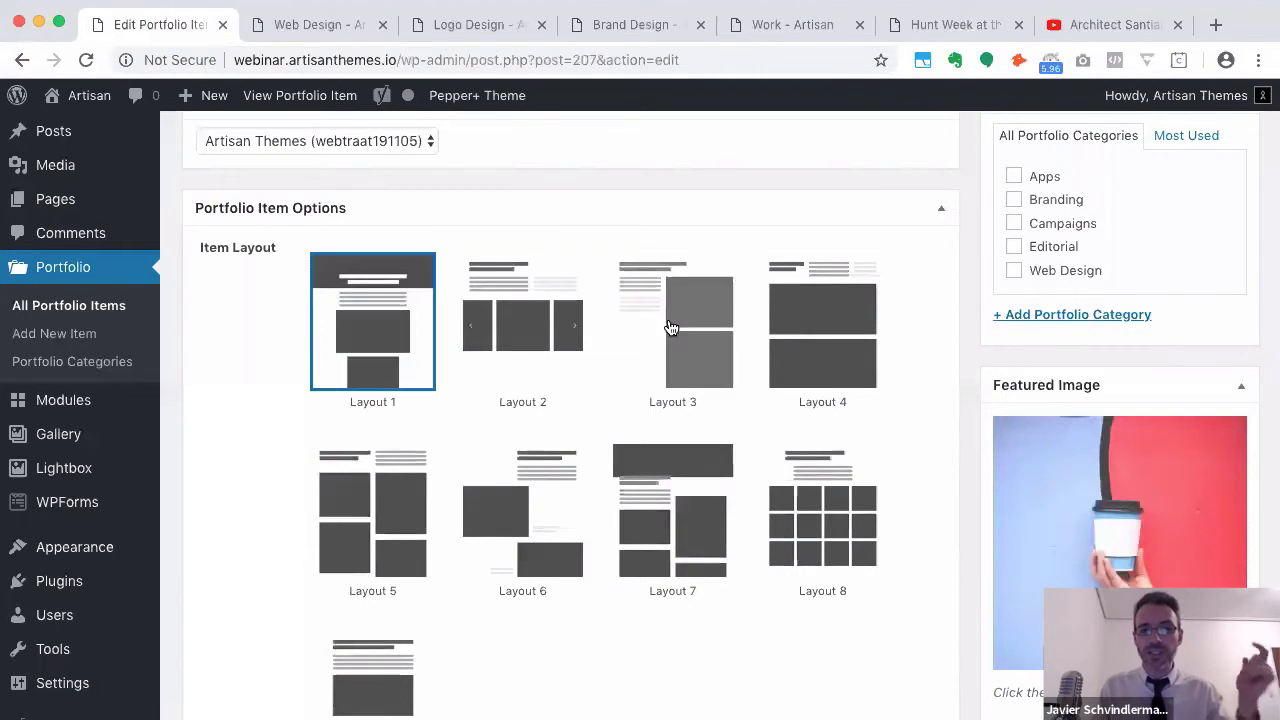
left_click(517, 324)
scroll(517, 324, "up", 5)
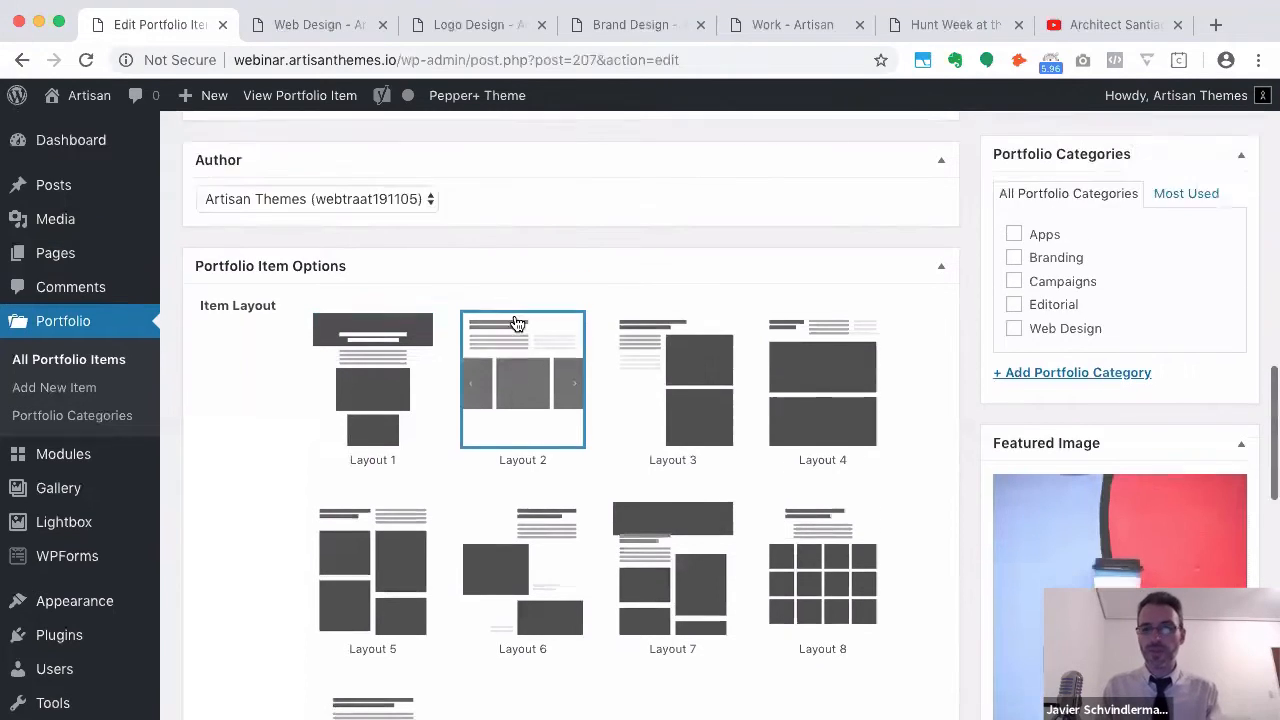
left_click(1216, 278)
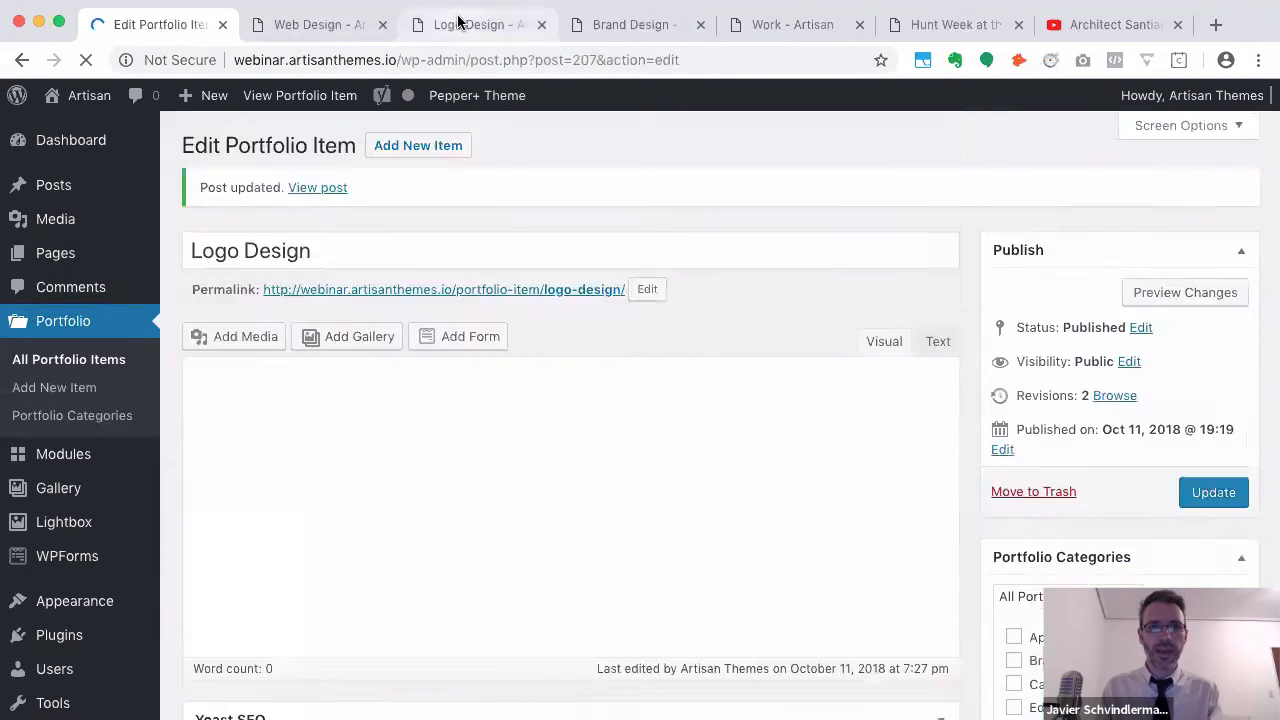
Reload the published Logo Design page and examine how Layout 2 arranges the text and gallery
left_click(460, 24)
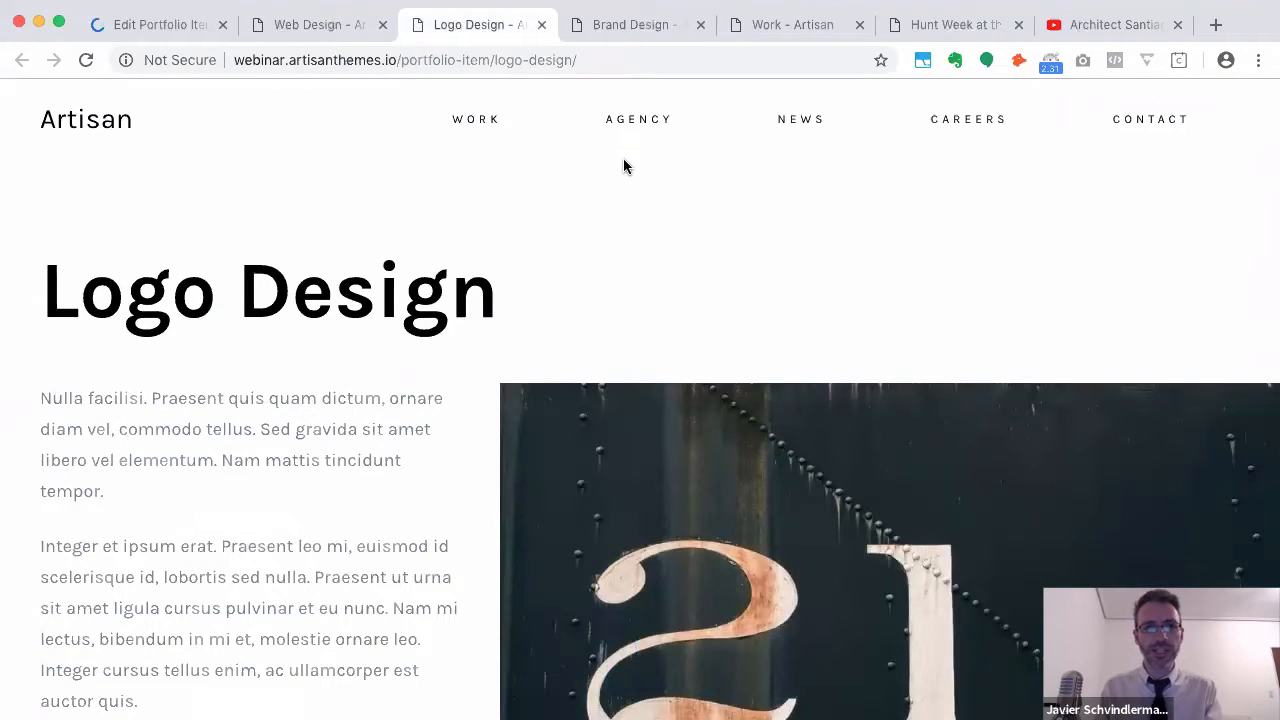
key("super+r")
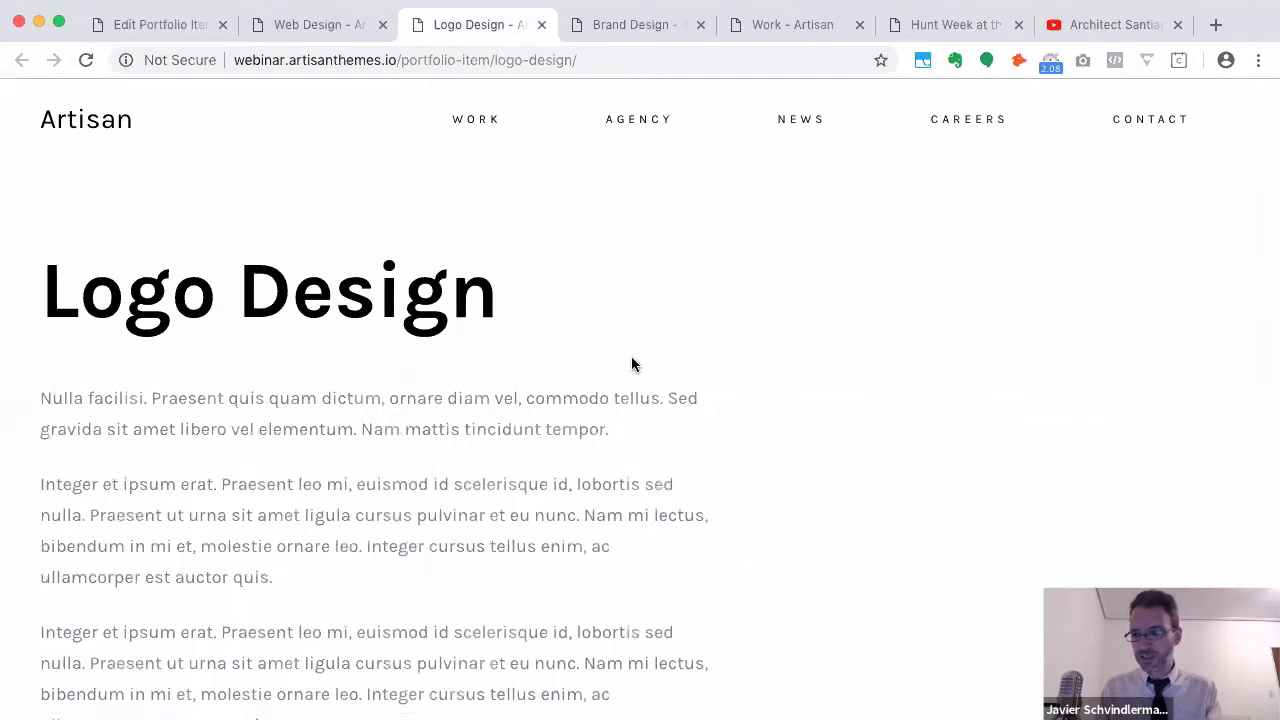
scroll(631, 364, "down", 10)
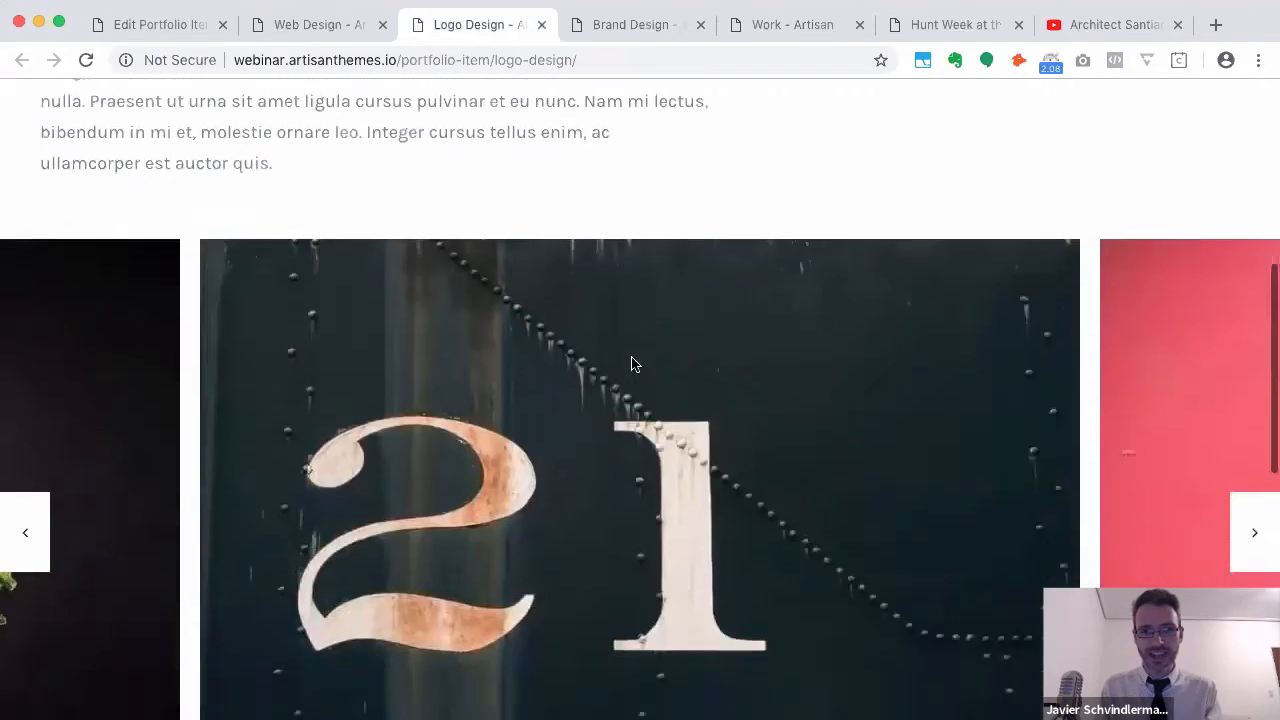
scroll(631, 364, "up", 12)
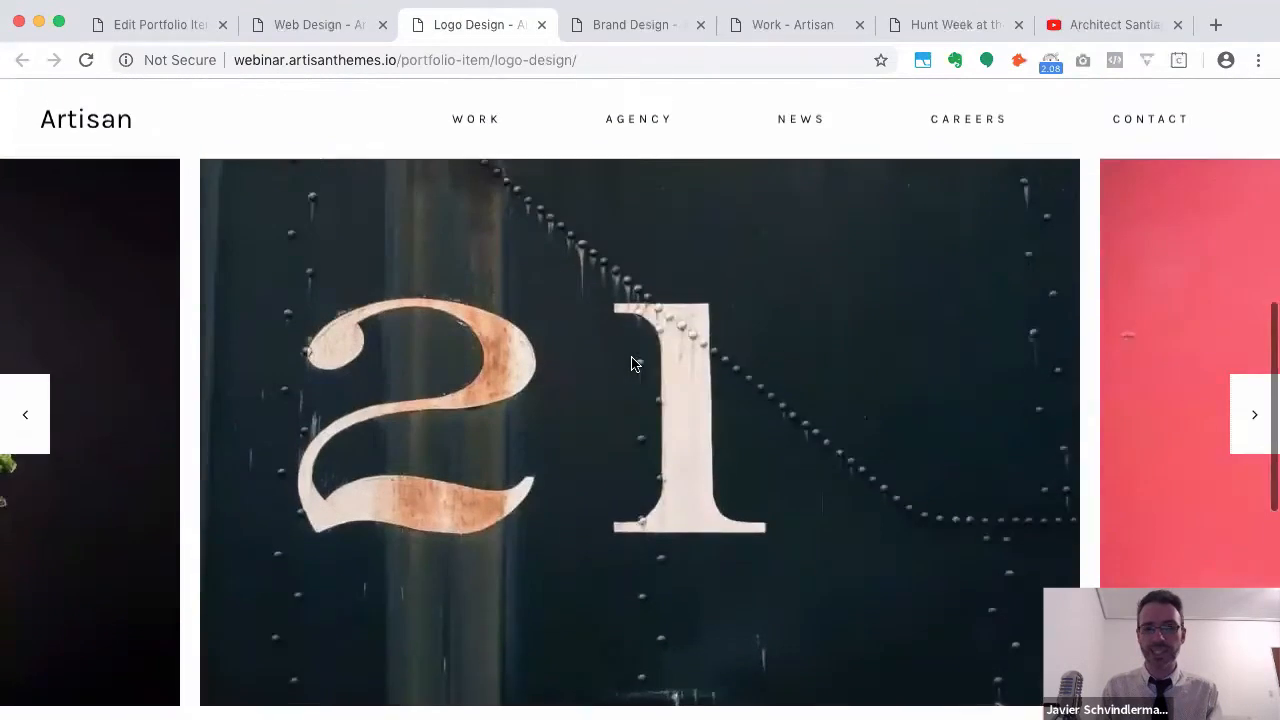
scroll(631, 364, "down", 5)
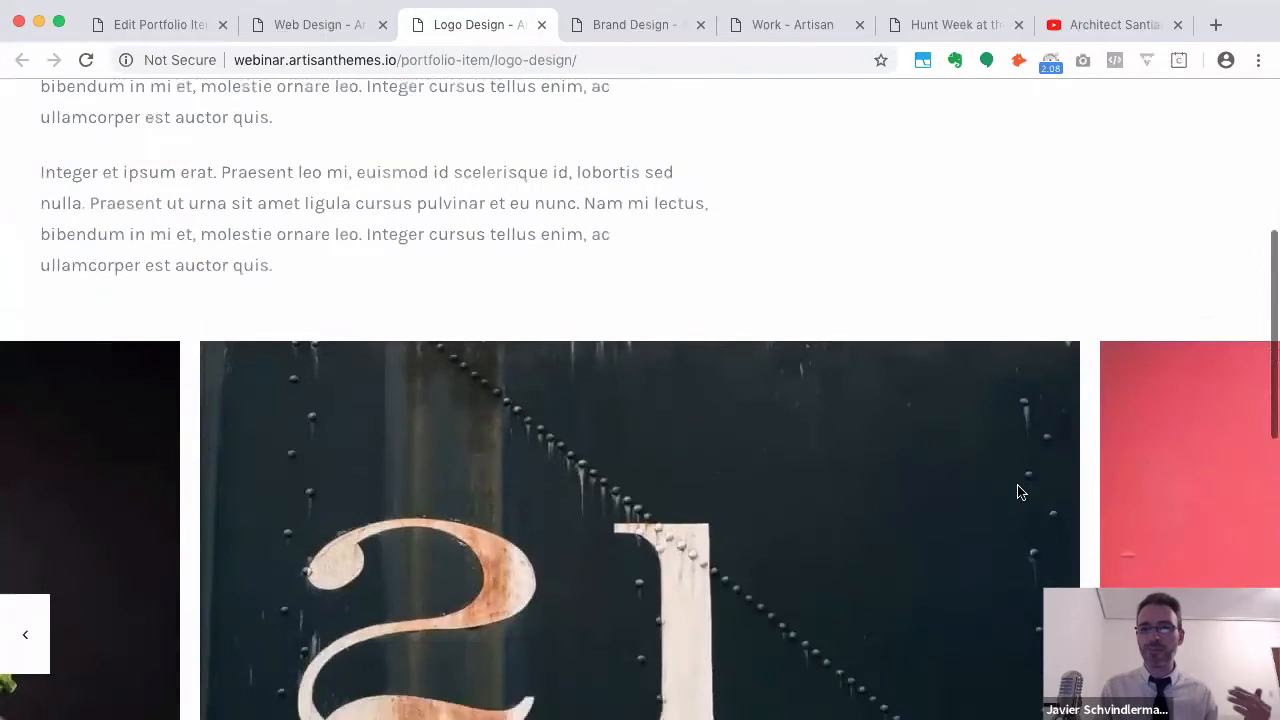
Browse the Logo Design page's gallery slider forward and back, and return to the page header
left_click(1255, 546)
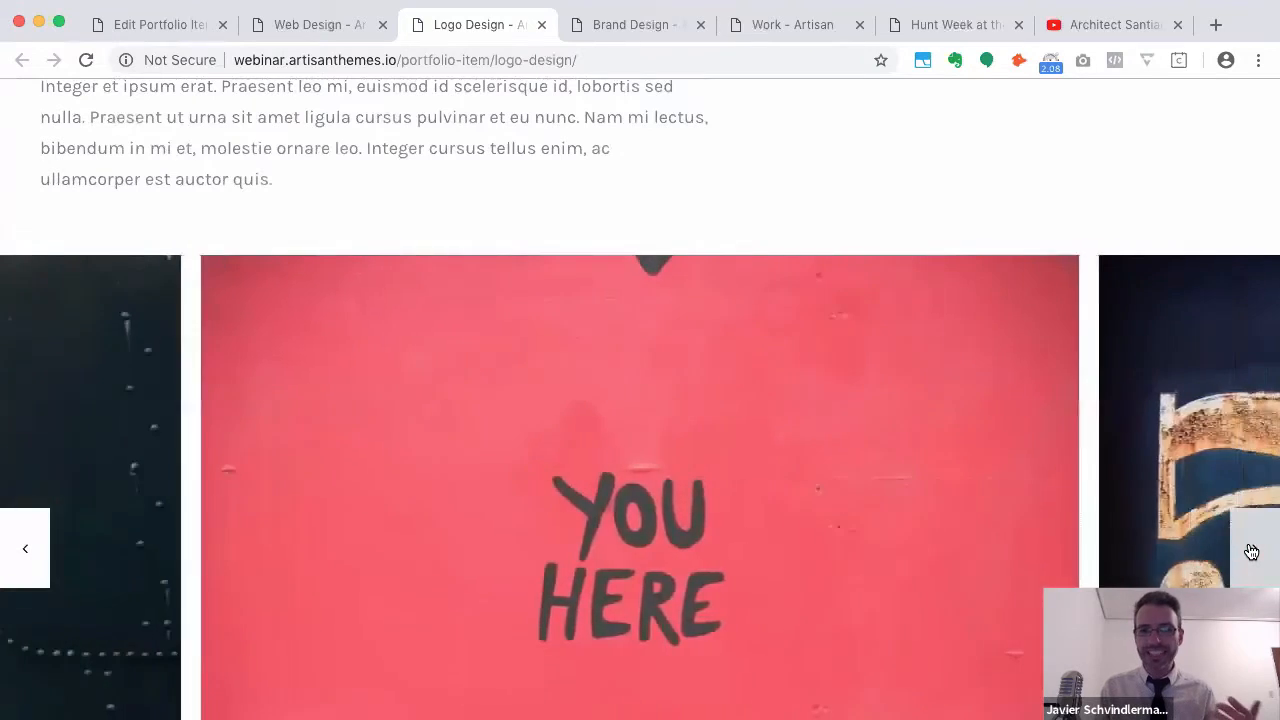
left_click(1253, 549)
left_click(1251, 551)
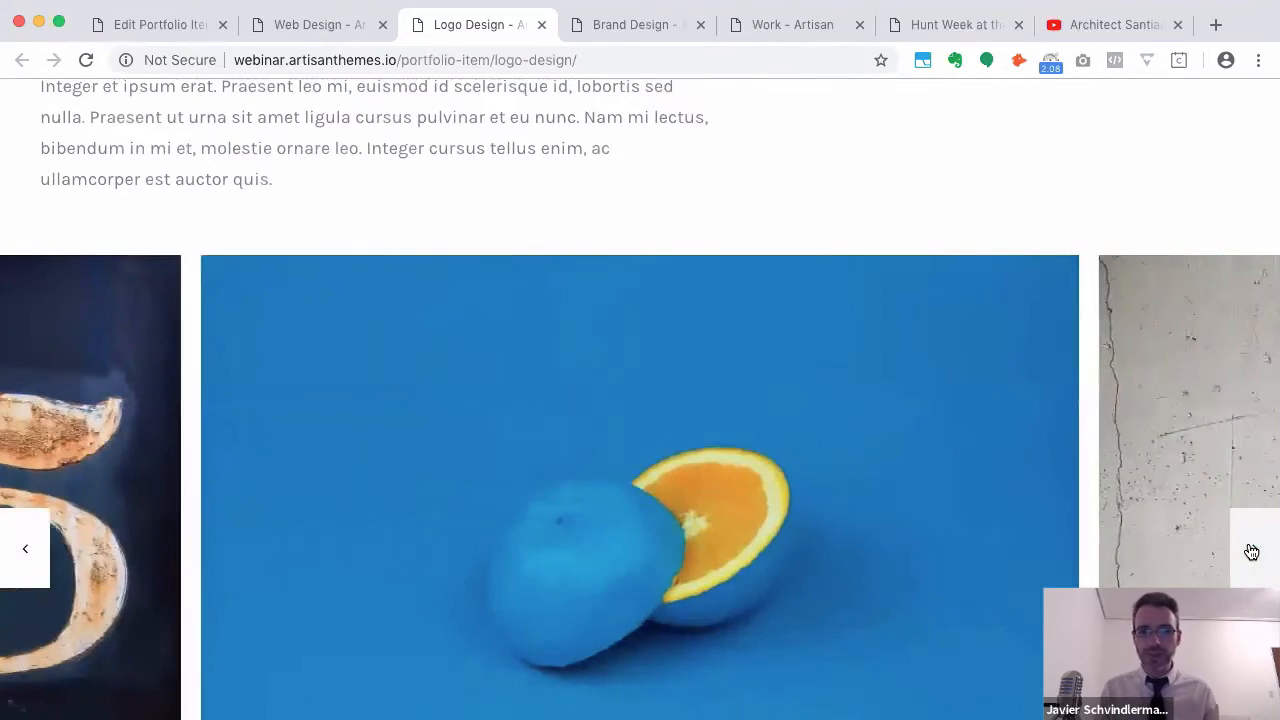
left_click(1251, 551)
left_click(15, 560)
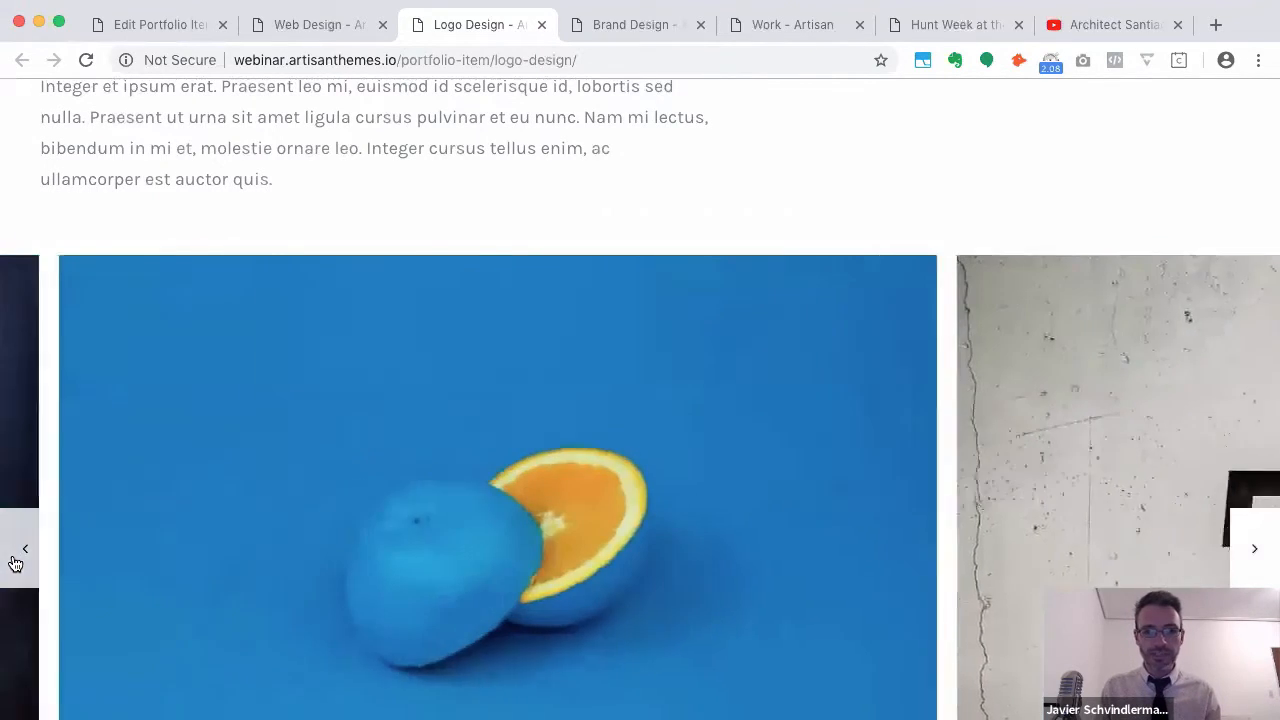
left_click(15, 562)
left_click(15, 562)
scroll(217, 392, "up", 5)
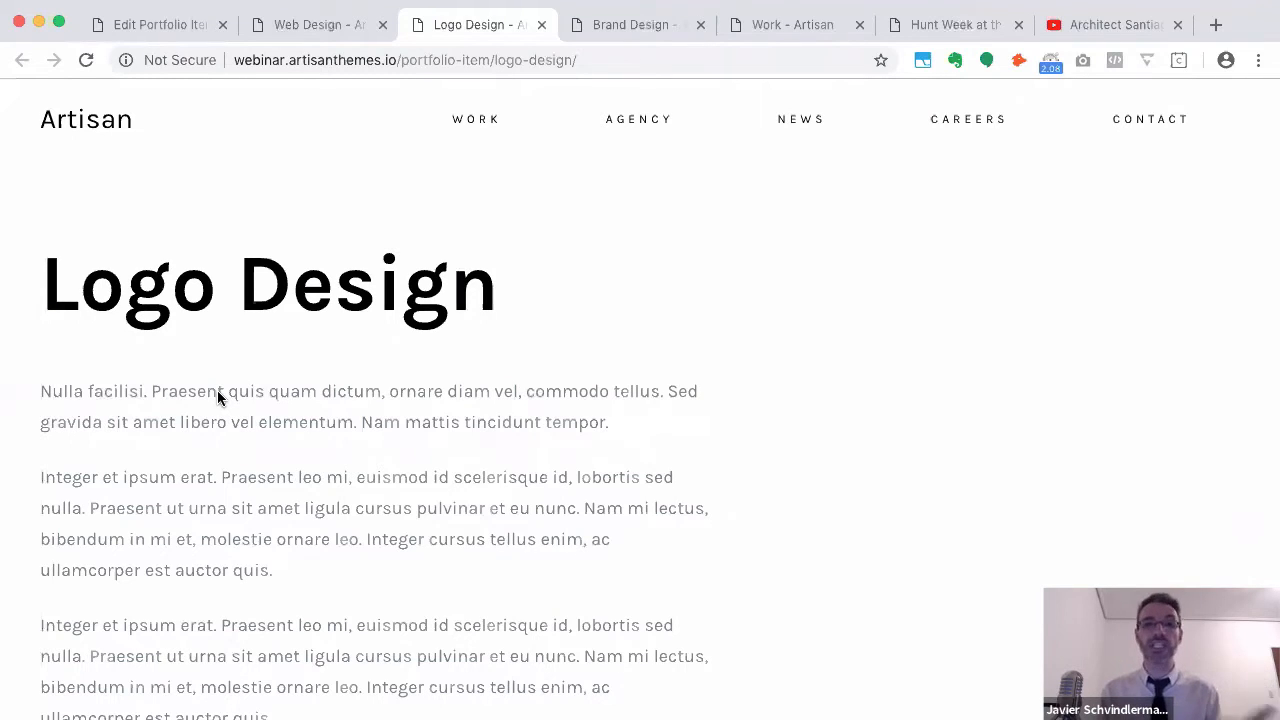
Return to the Logo Design editor and add an empty line between the first and second paragraphs
left_click(165, 31)
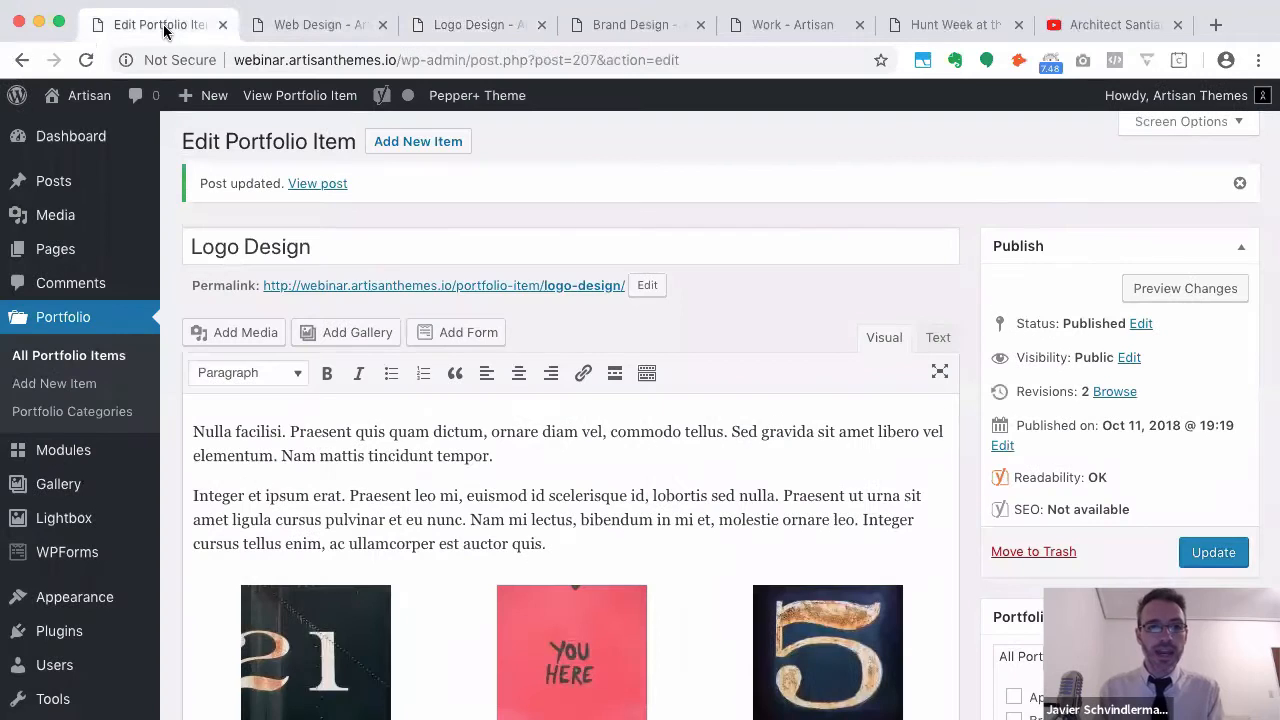
scroll(518, 450, "down", 2)
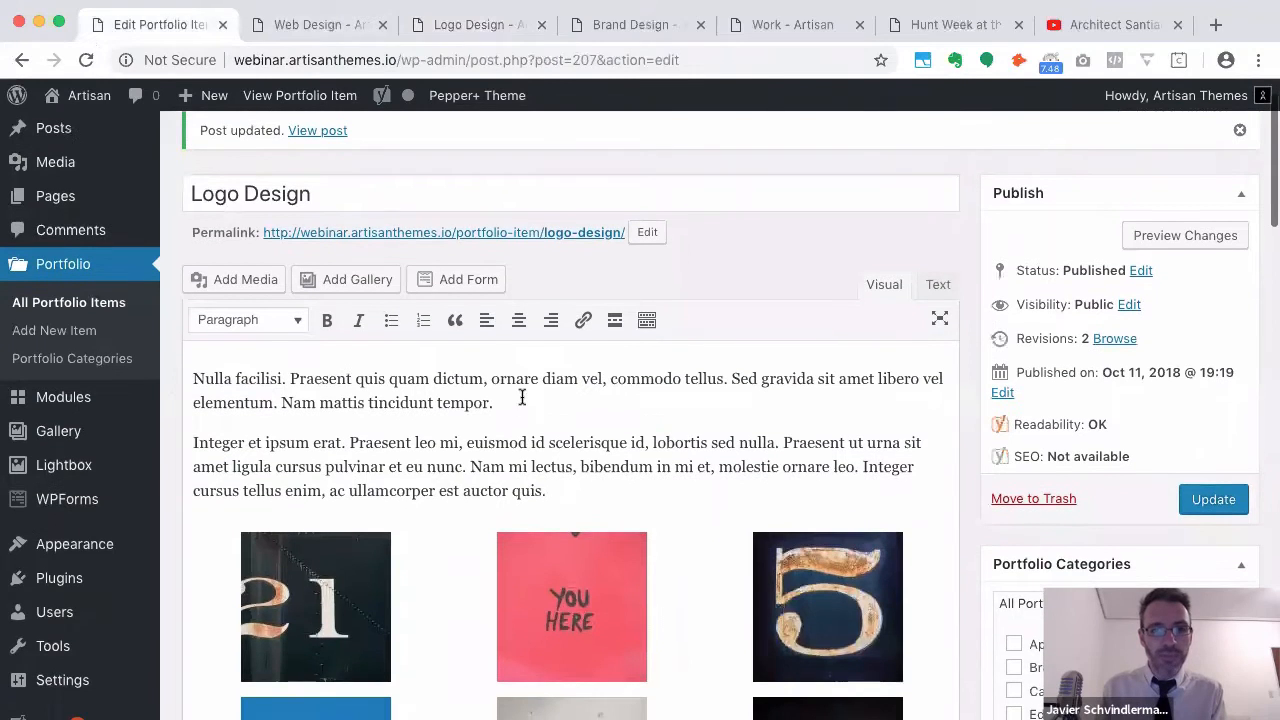
scroll(519, 400, "down", 2)
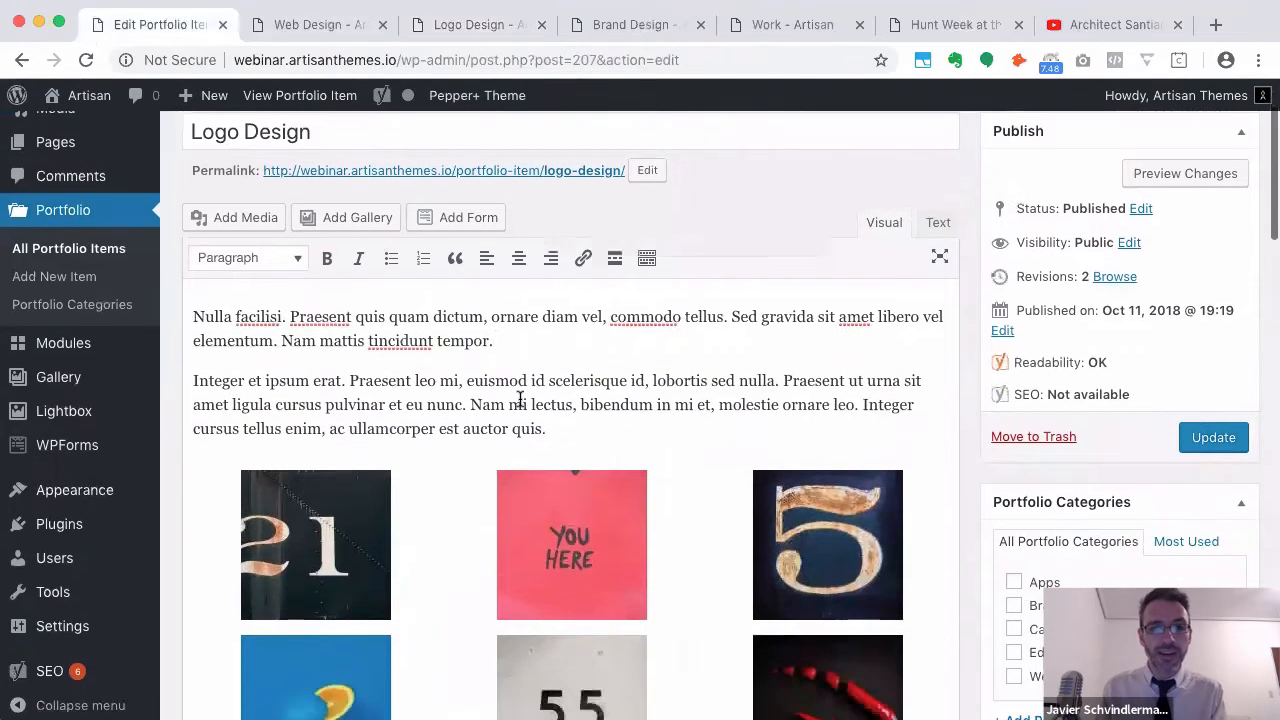
scroll(526, 395, "down", 2)
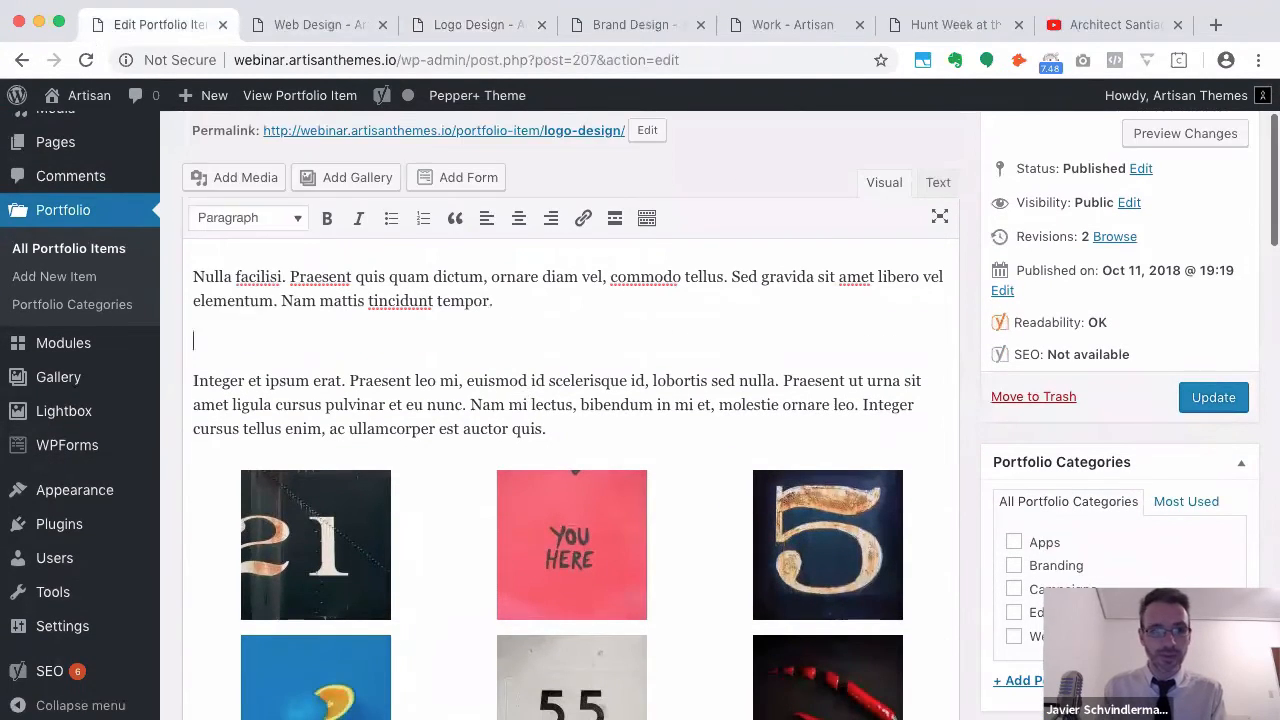
type("Integer et ipsum erat. Praesent leo mi, euismod id scelerisque id, lobortis sed nulla. Praesent ut urna sit amet ligula cursus pulvinar et eu nunc. Nam mi lectus, bibendum in mi et, molestie ornare leo. Integer cursus tellus enim, ac ullamcorper est auctor quis.")
key("super+z")
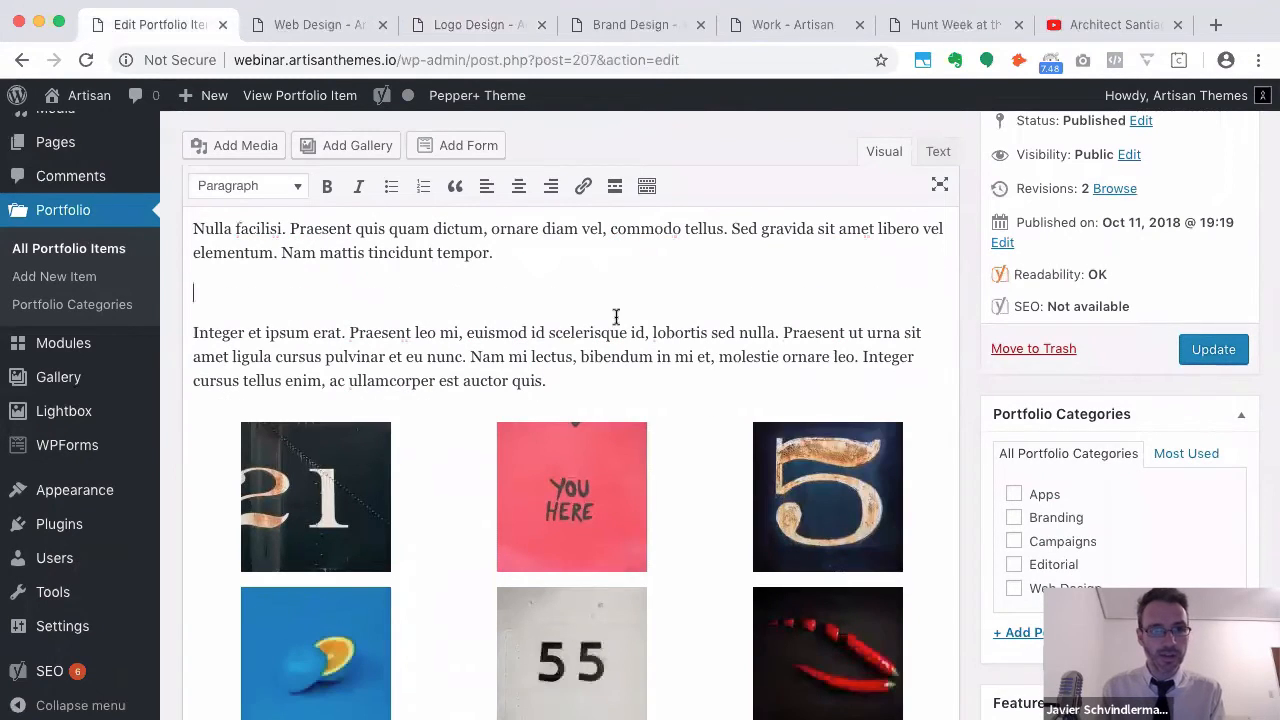
left_click(1113, 24)
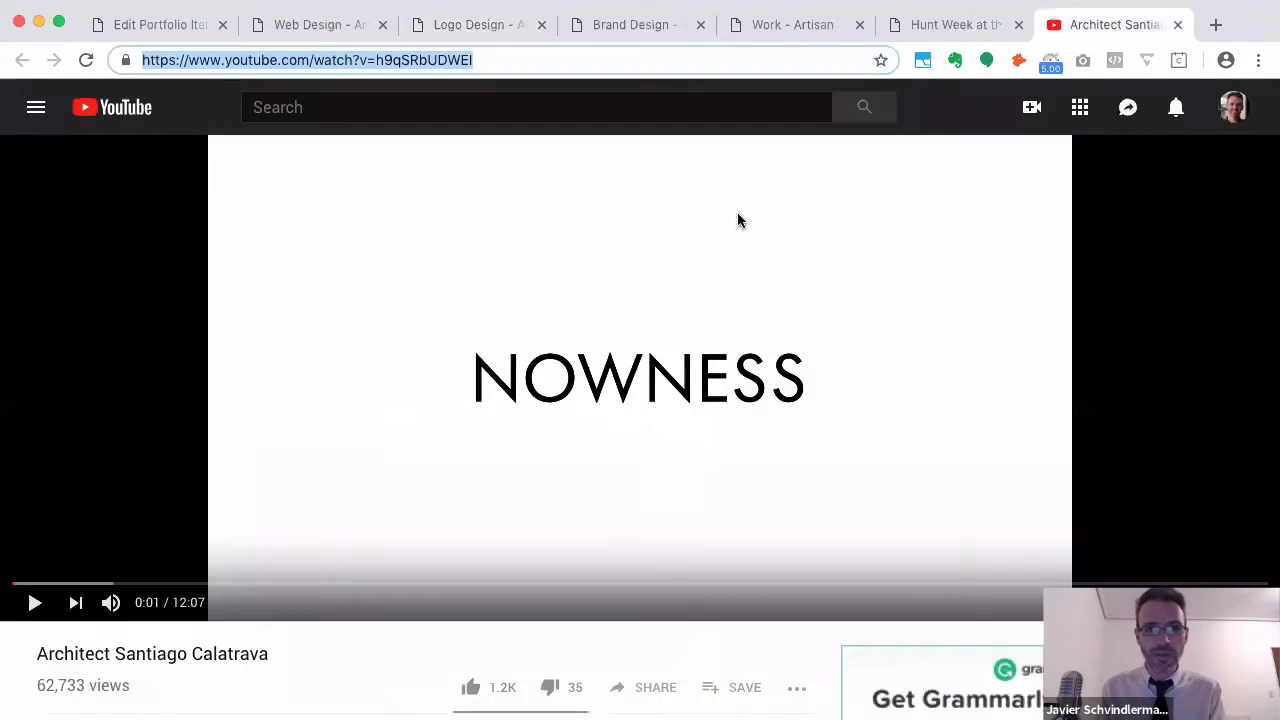
left_click(472, 30)
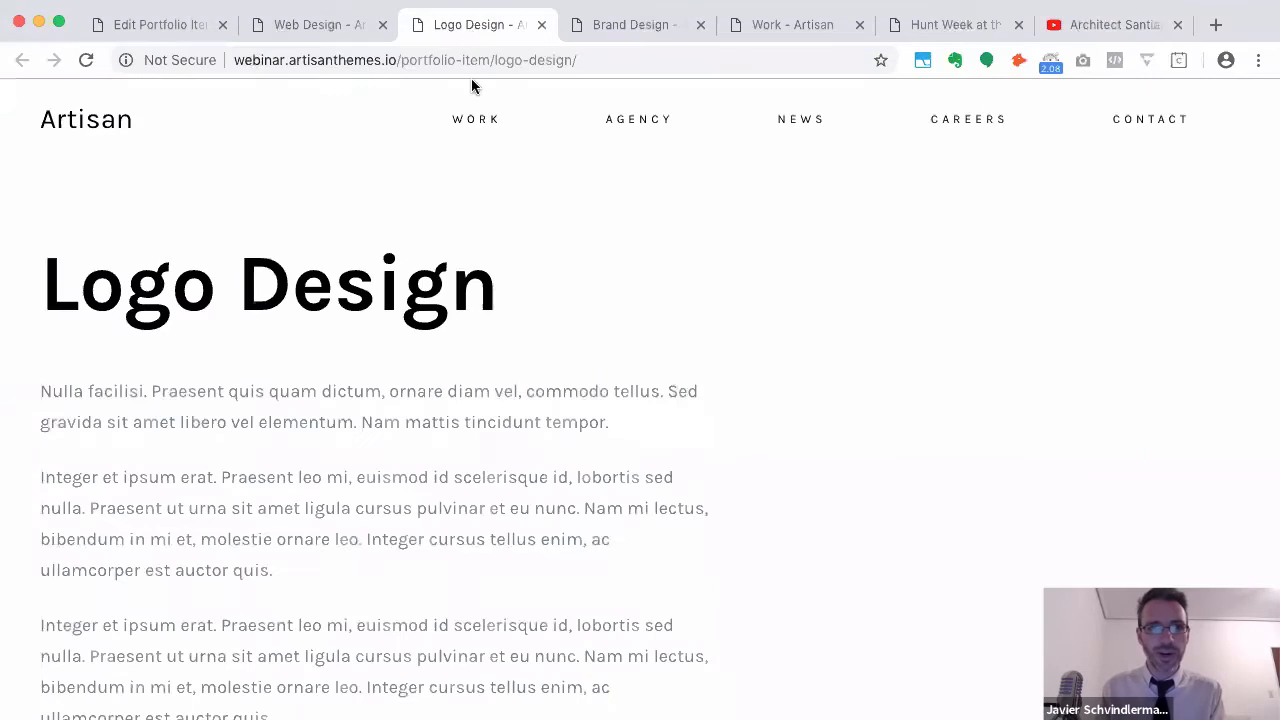
left_click(170, 25)
type("https://www.youtube.com/watch?v=bsqSRhUDWEI")
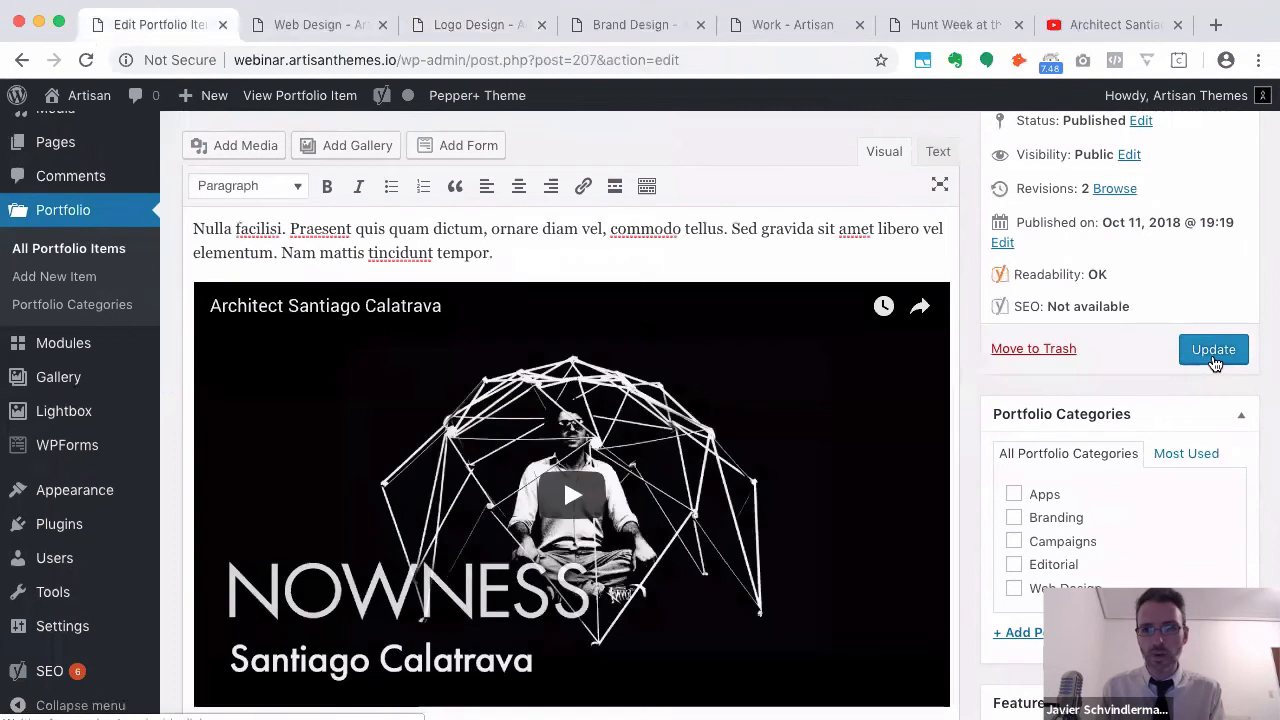
left_click(1213, 356)
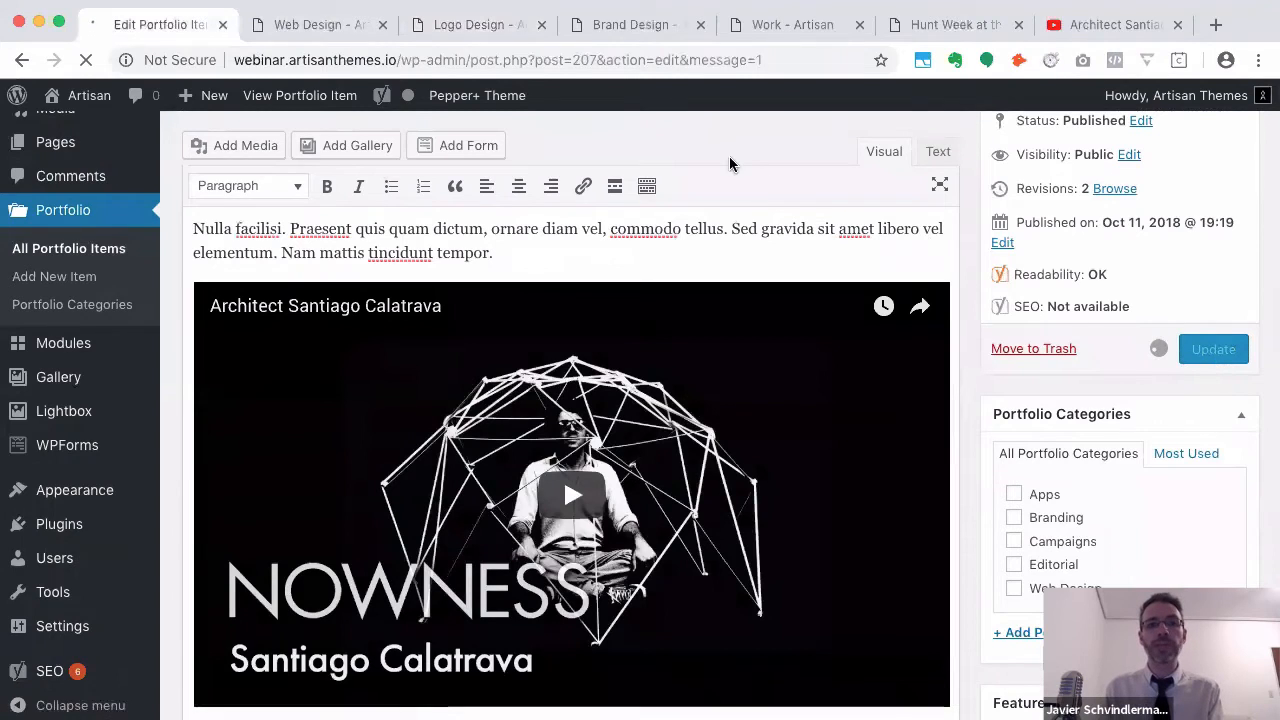
Check the saved Logo Design content and its selected item layout in the editor
scroll(647, 324, "down", 10)
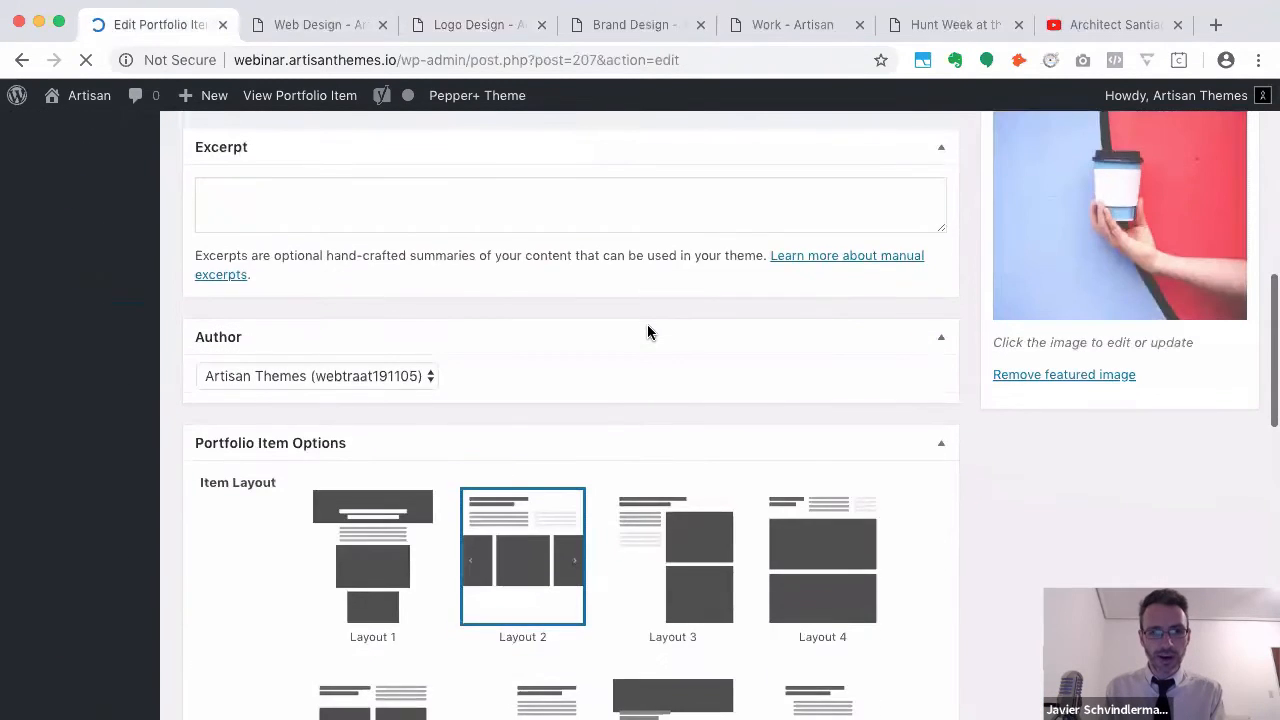
scroll(550, 504, "up", 10)
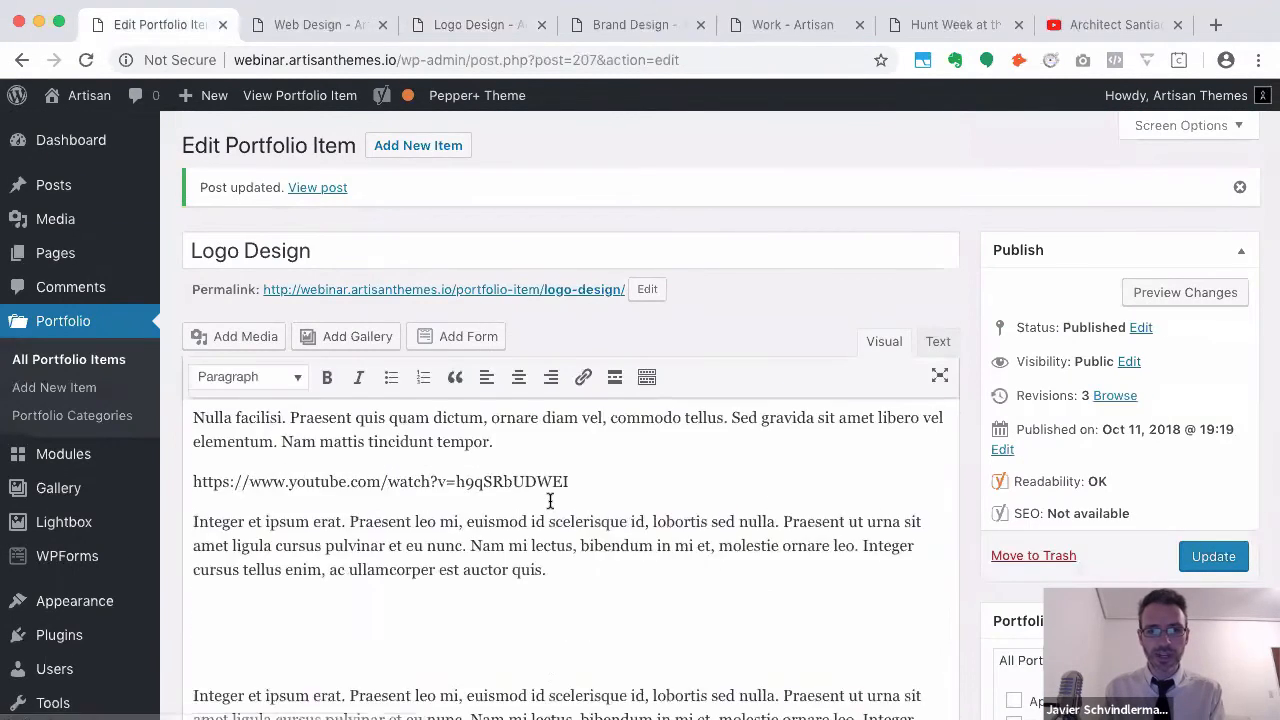
scroll(550, 502, "down", 4)
scroll(501, 436, "down", 7)
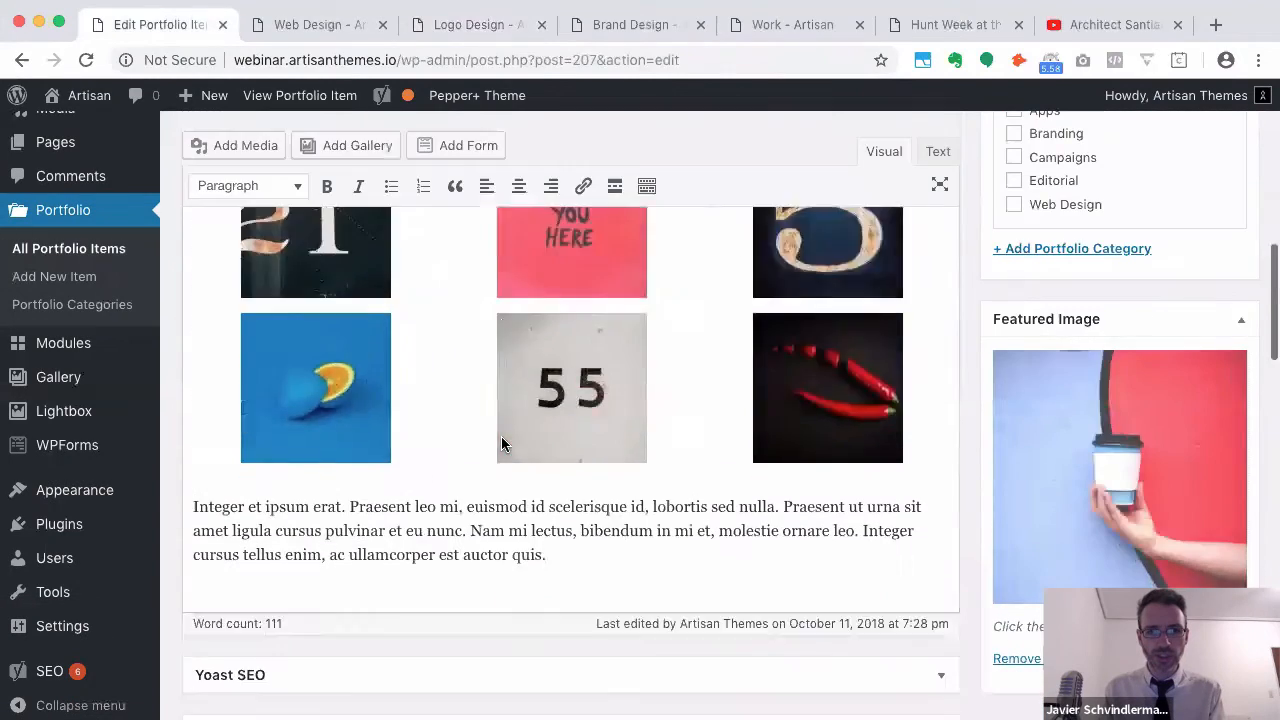
scroll(502, 440, "down", 5)
scroll(595, 450, "up", 4)
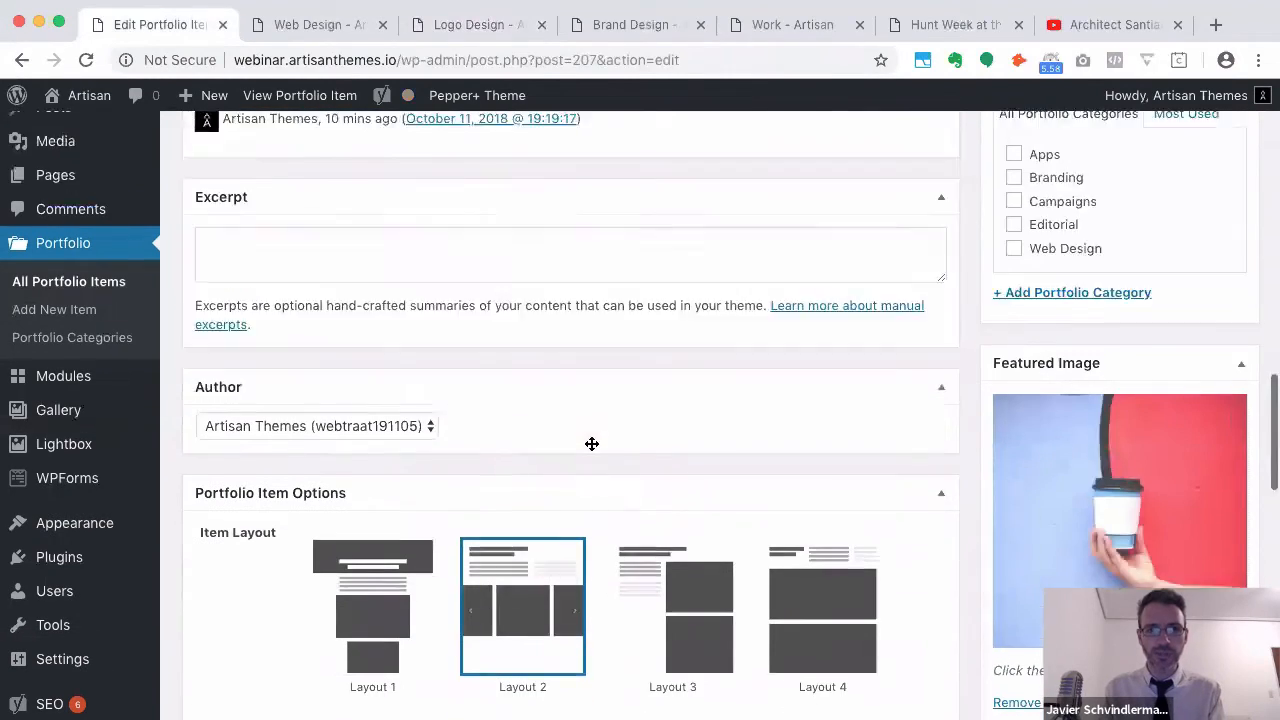
Reload the published Logo Design page and examine how the text and media slider are arranged
left_click(484, 24)
key("super+r")
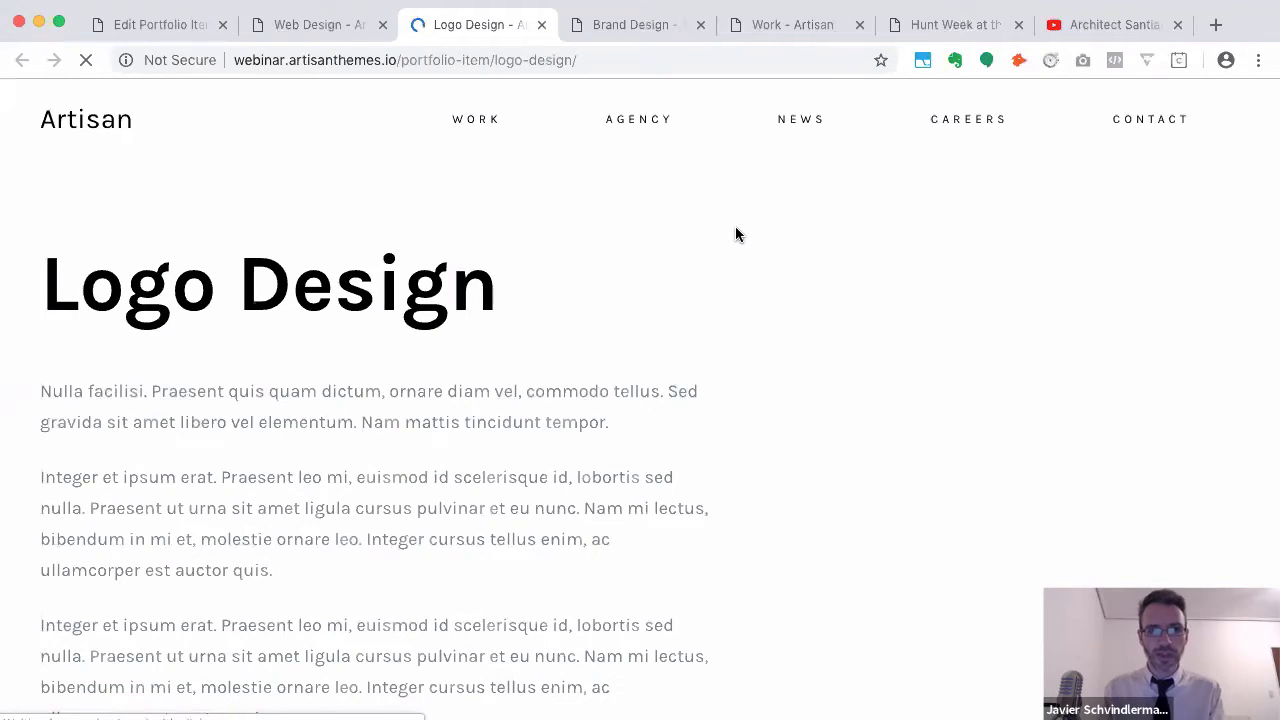
scroll(735, 234, "down", 5)
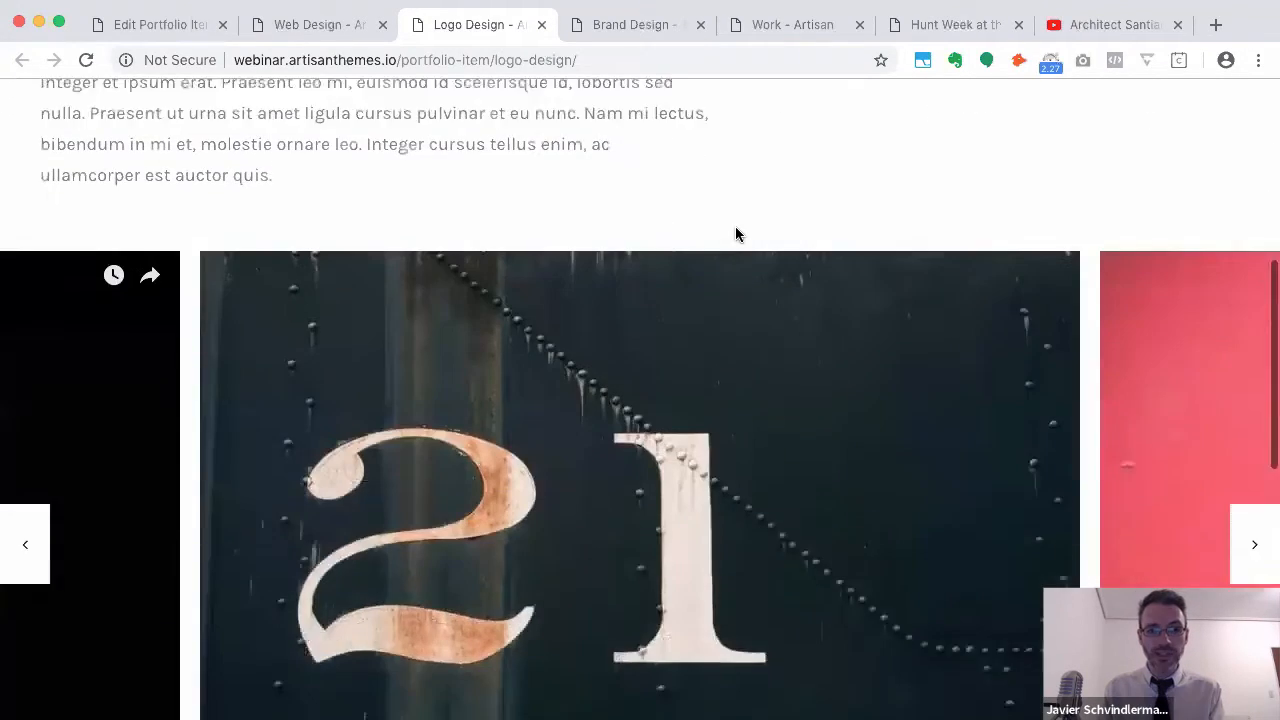
scroll(735, 232, "down", 10)
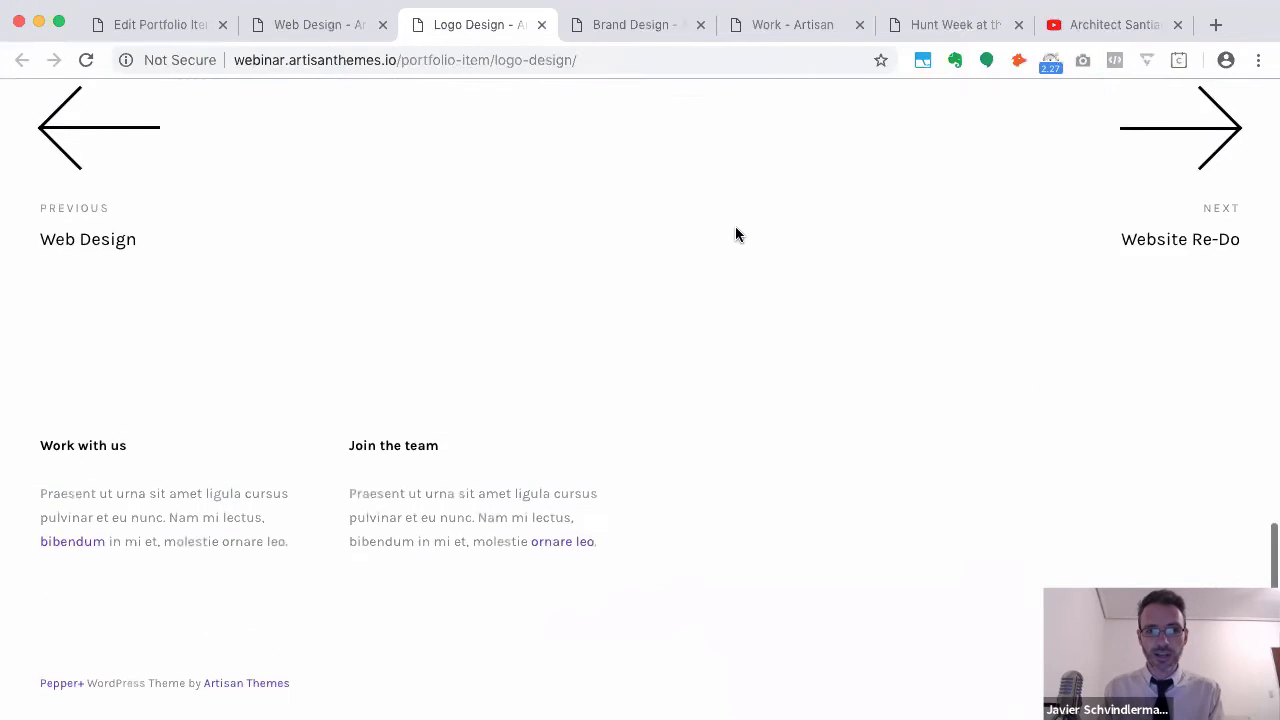
scroll(735, 234, "up", 8)
scroll(735, 232, "down", 1)
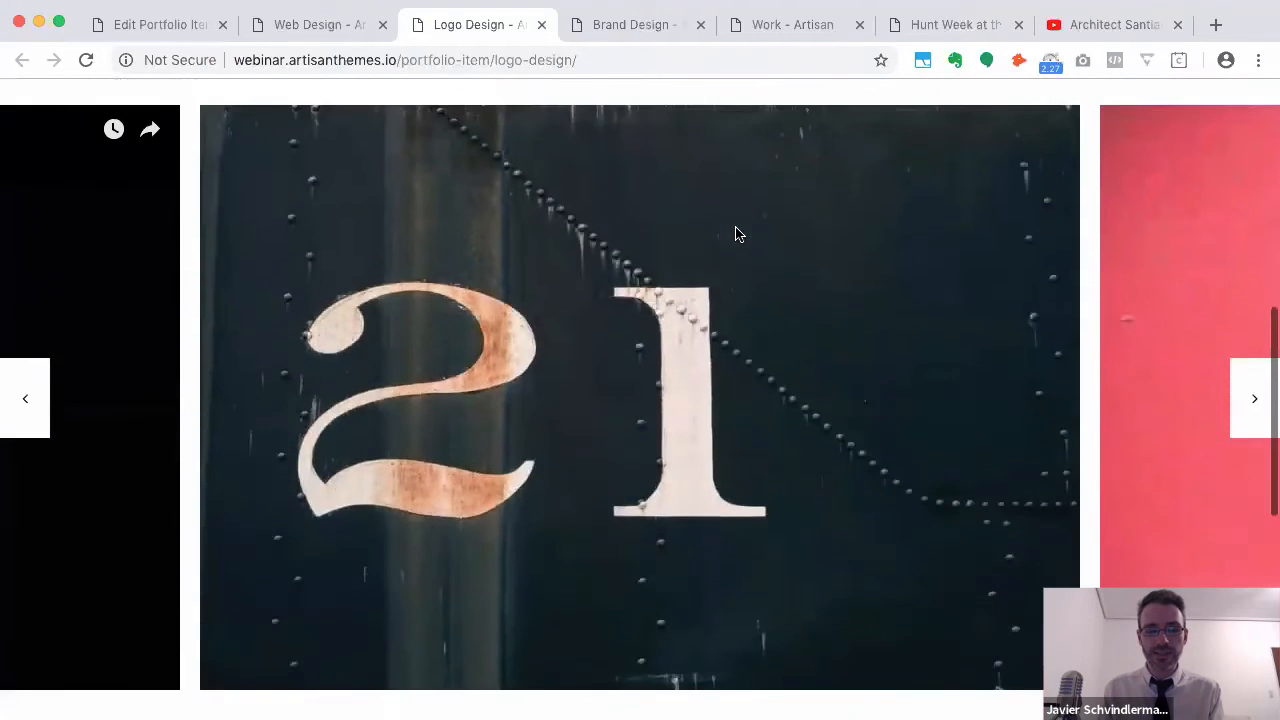
Advance the Logo Design slider through the gallery images to the embedded Architect Santiago Calatrava video
left_click(1258, 404)
left_click(1253, 405)
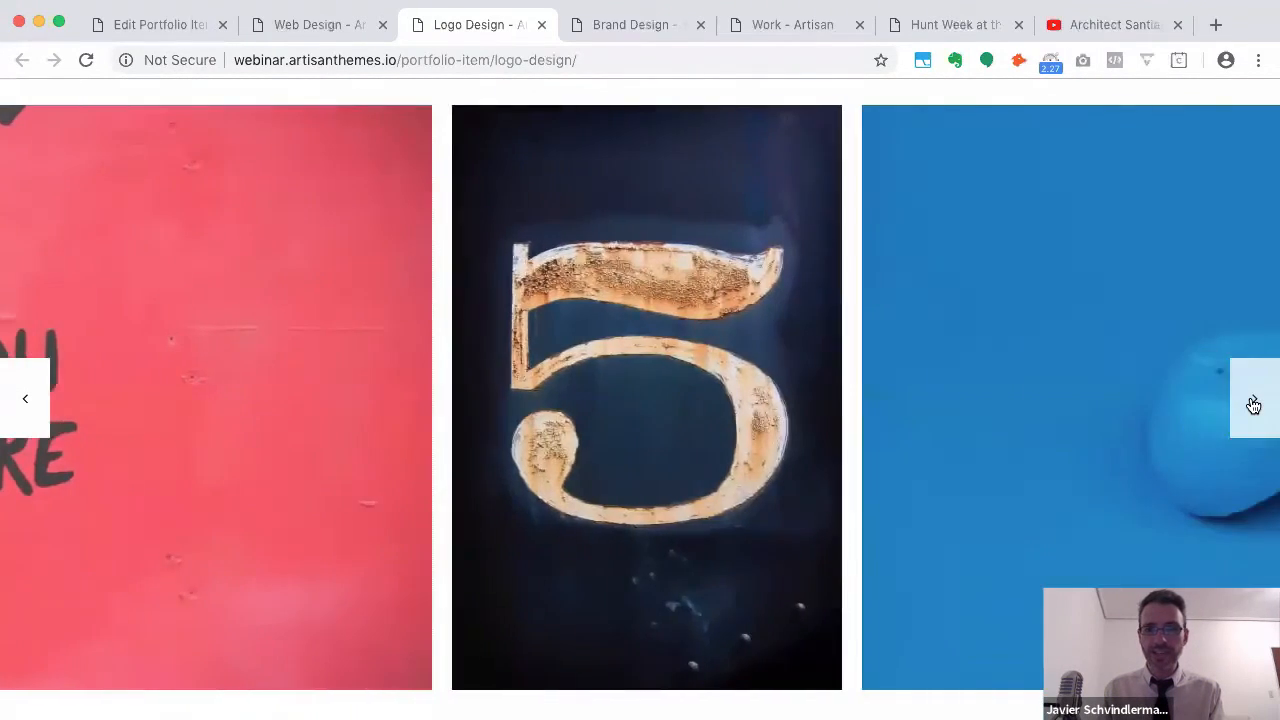
left_click(1253, 405)
left_click(1253, 405)
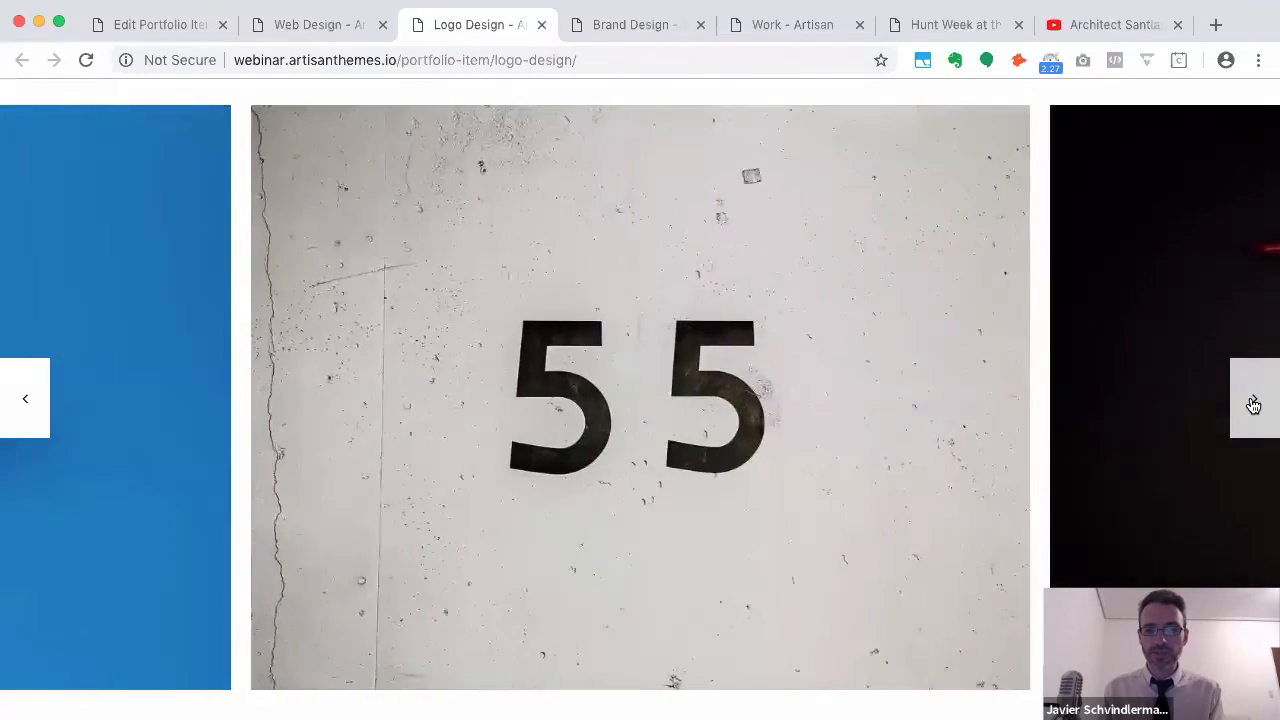
left_click(1253, 405)
left_click(1253, 405)
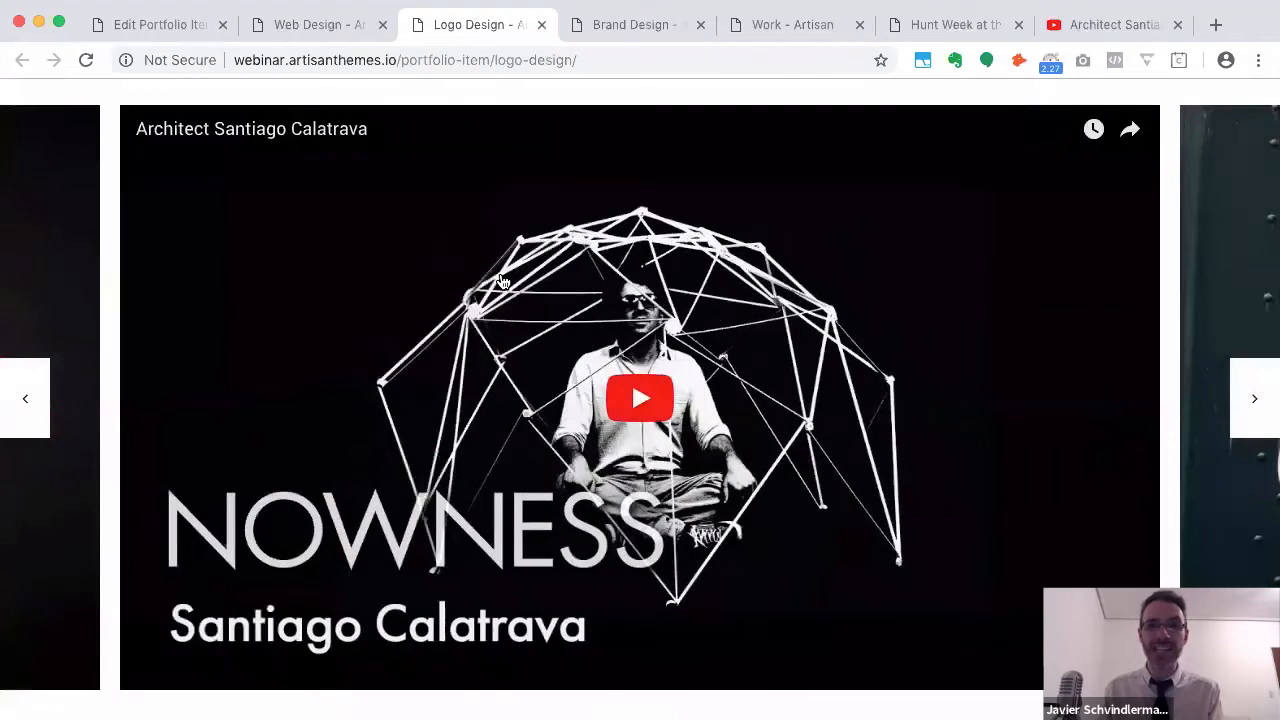
scroll(500, 277, "up", 1)
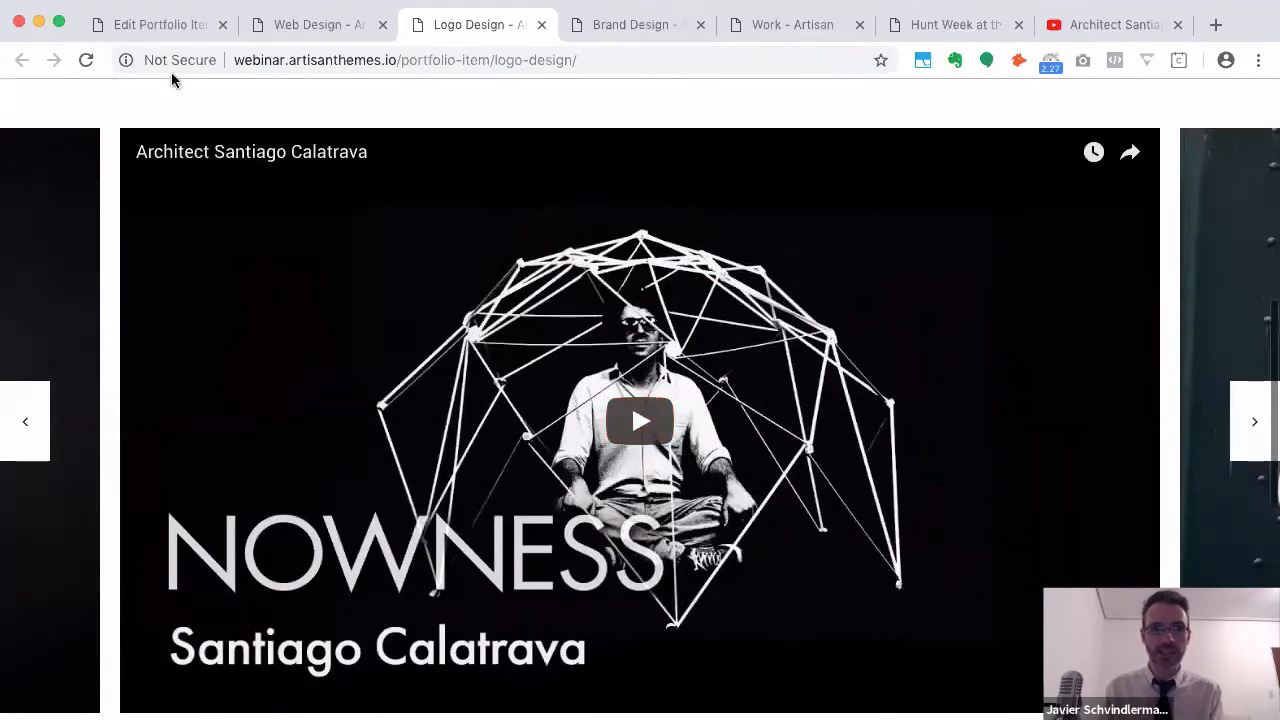
Set the Logo Design item's layout to As Created & Formatted and update the portfolio item
left_click(151, 40)
scroll(671, 531, "down", 8)
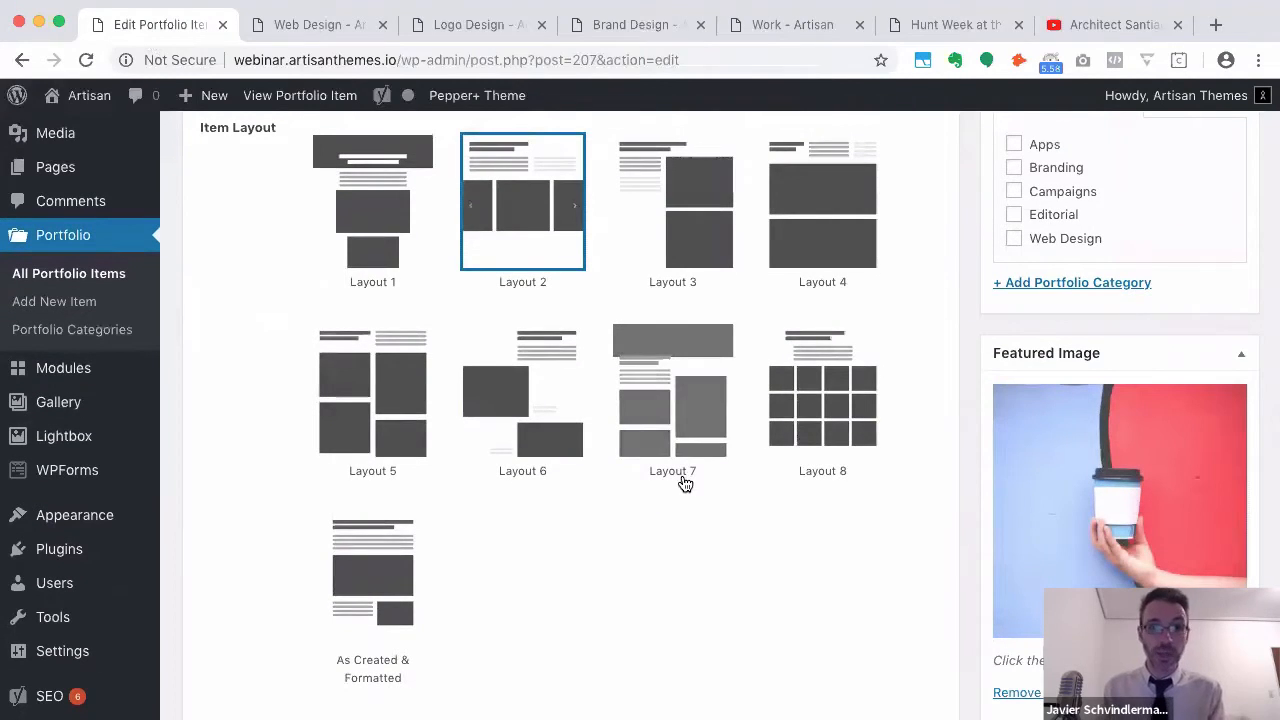
scroll(683, 480, "down", 2)
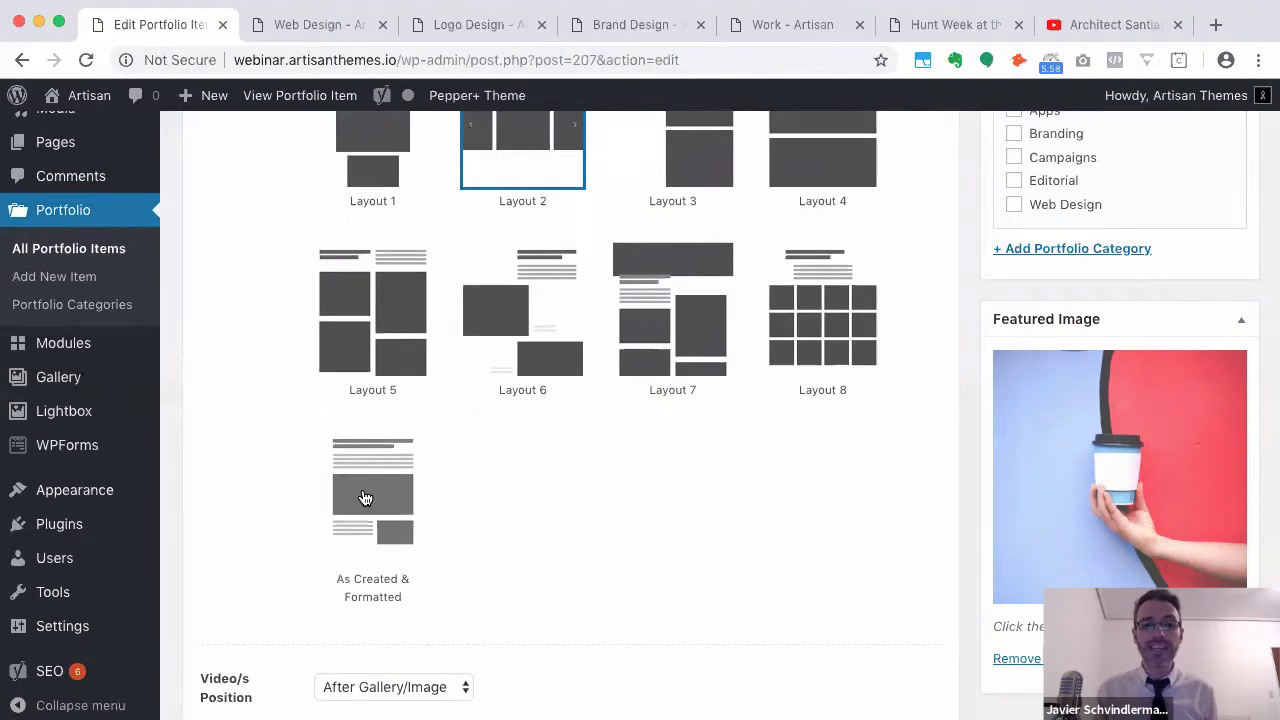
left_click(365, 498)
scroll(881, 452, "up", 10)
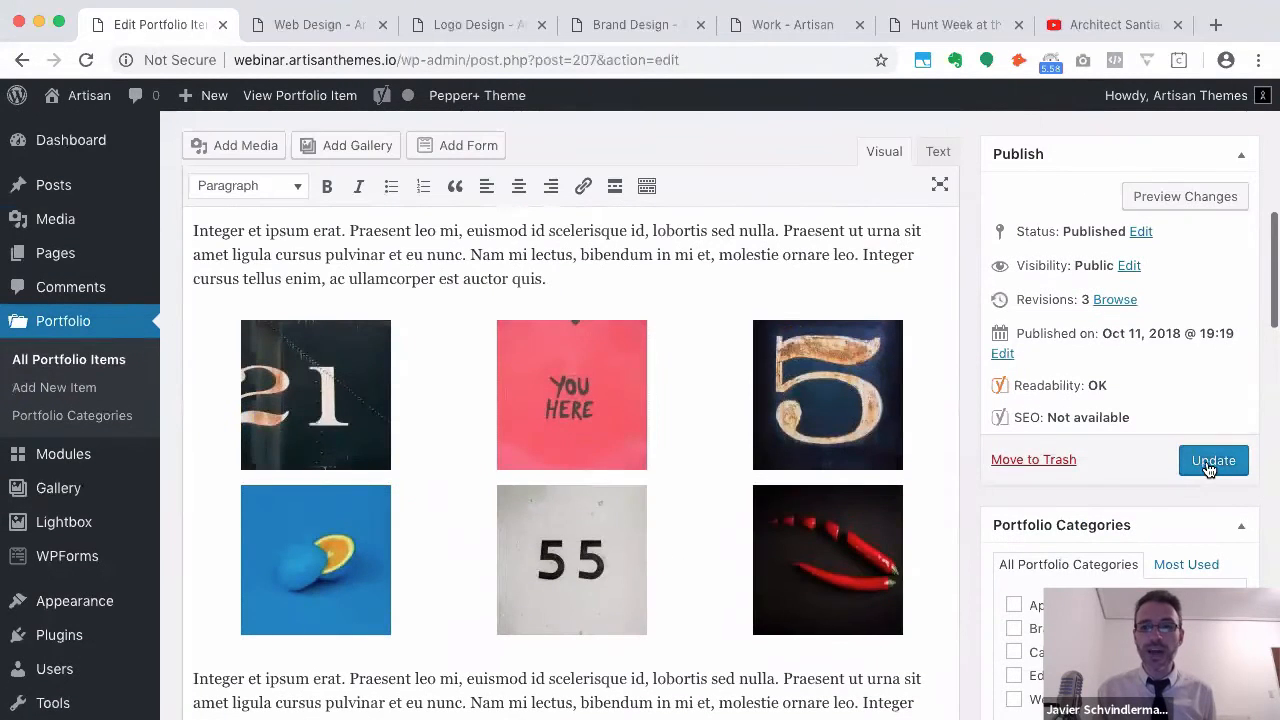
left_click(1207, 462)
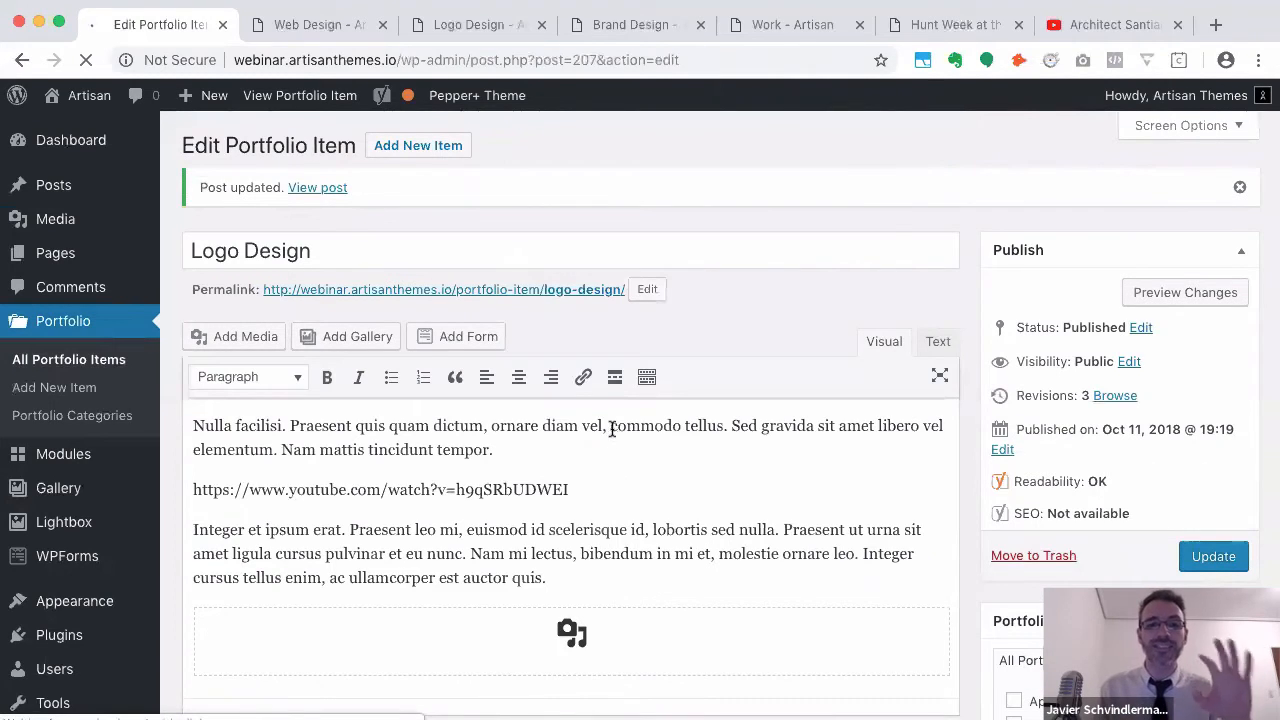
Review the order of text, embedded video and gallery in the Logo Design item's editor content
scroll(609, 425, "down", 3)
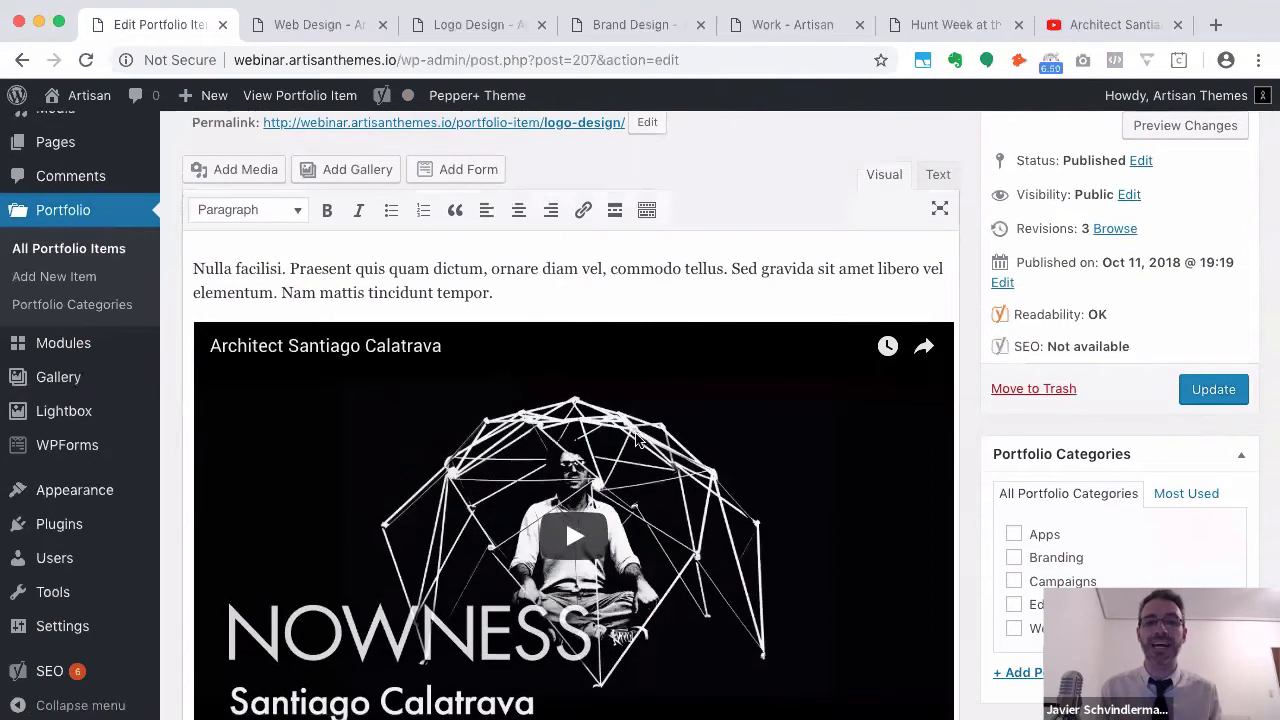
scroll(601, 390, "up", 2)
scroll(603, 396, "down", 2)
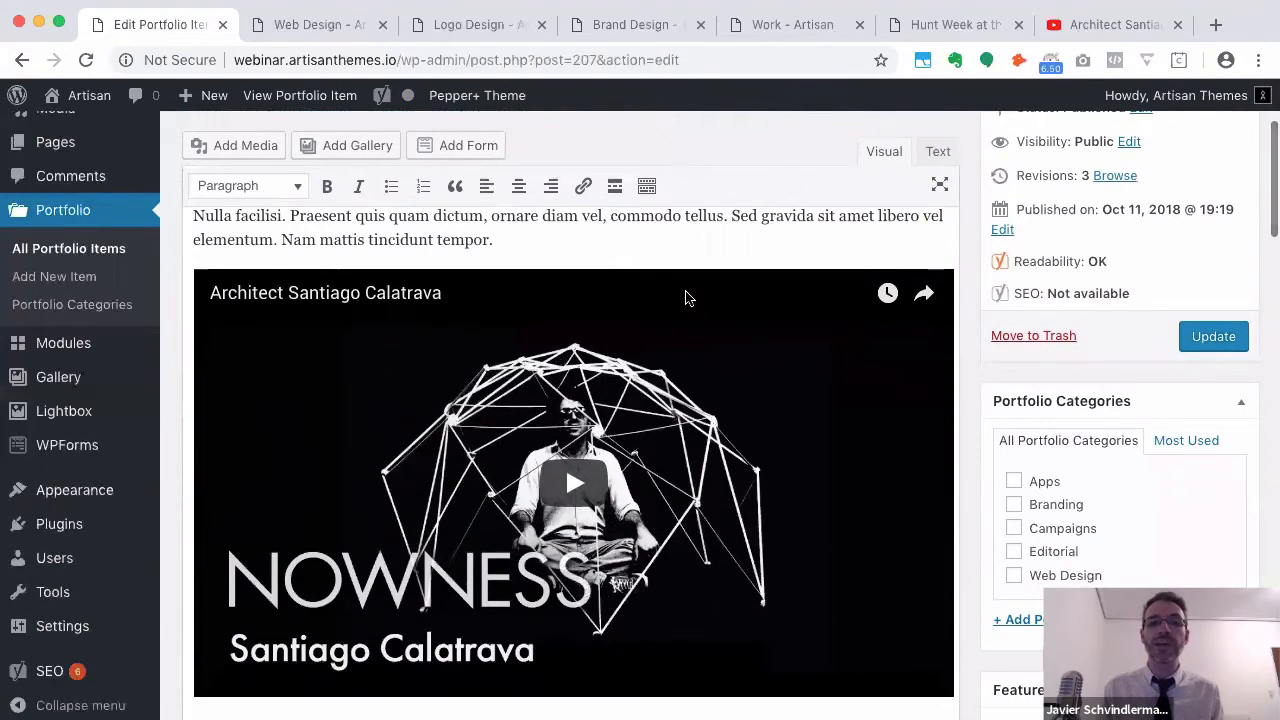
left_click(500, 240)
scroll(518, 372, "down", 8)
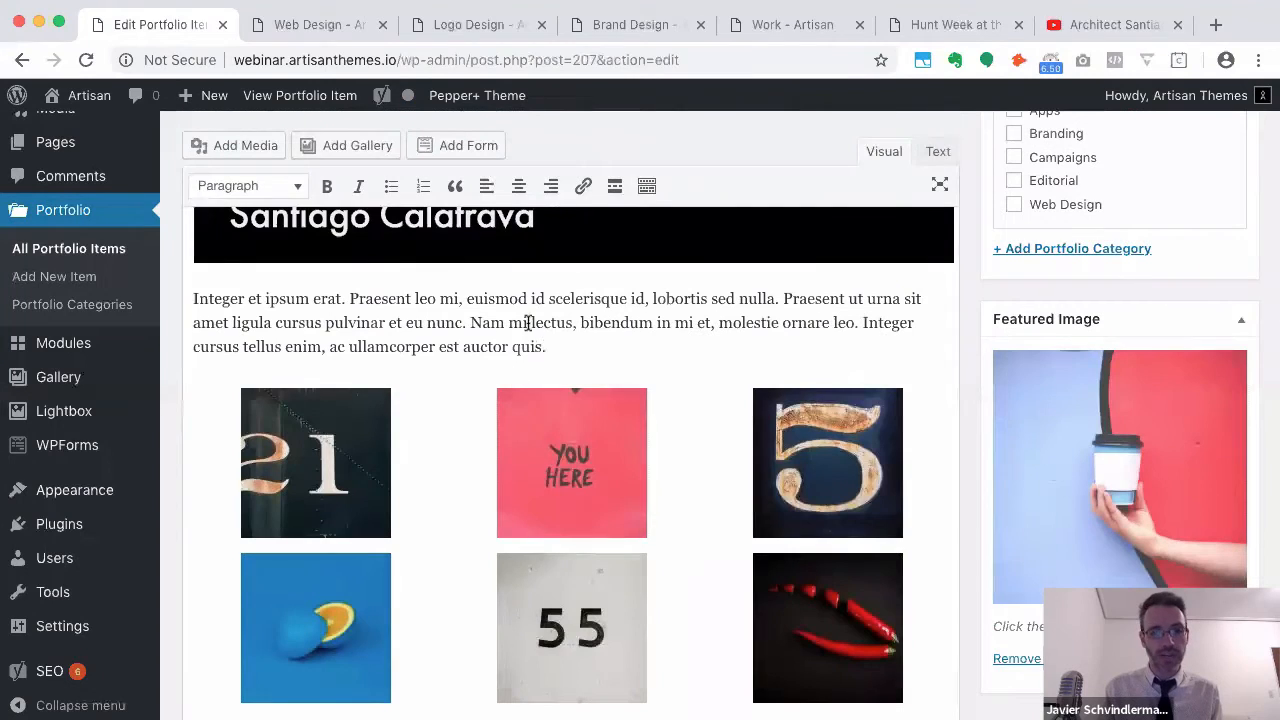
scroll(518, 372, "down", 7)
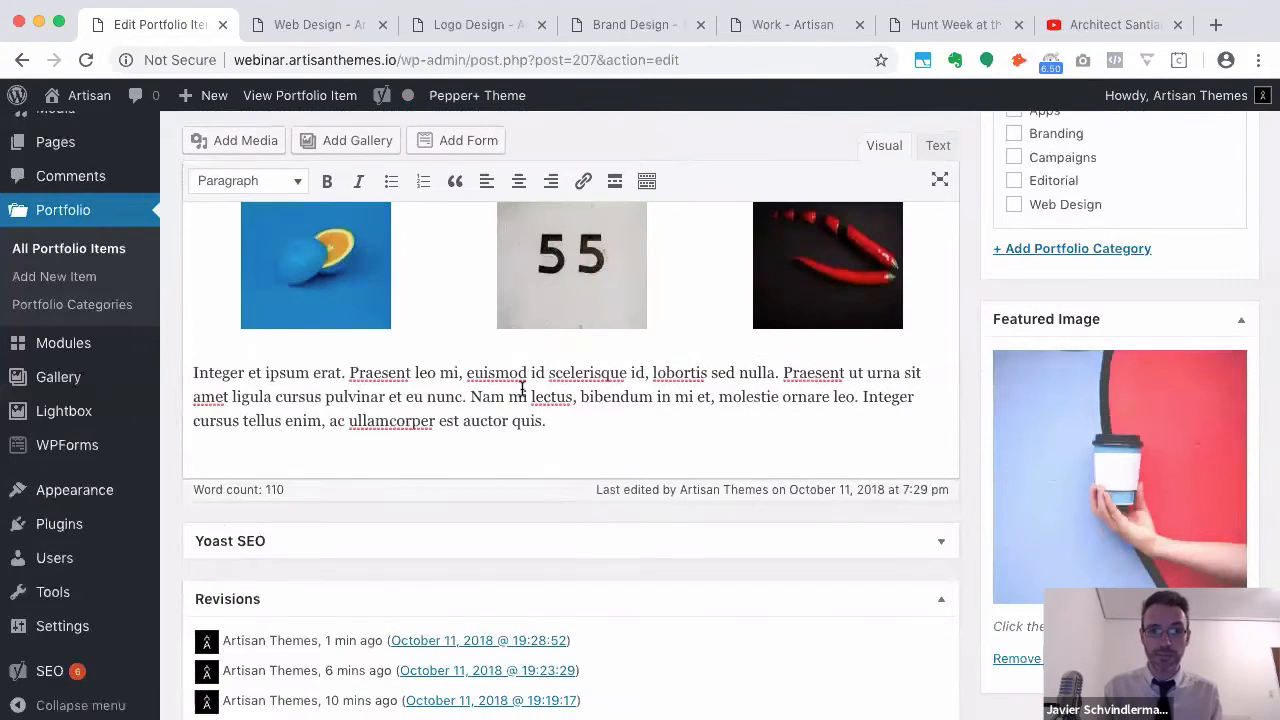
Reload the published Logo Design page and examine how the text, video and gallery are arranged in the As Created & Formatted layout
left_click(456, 22)
key("super+r")
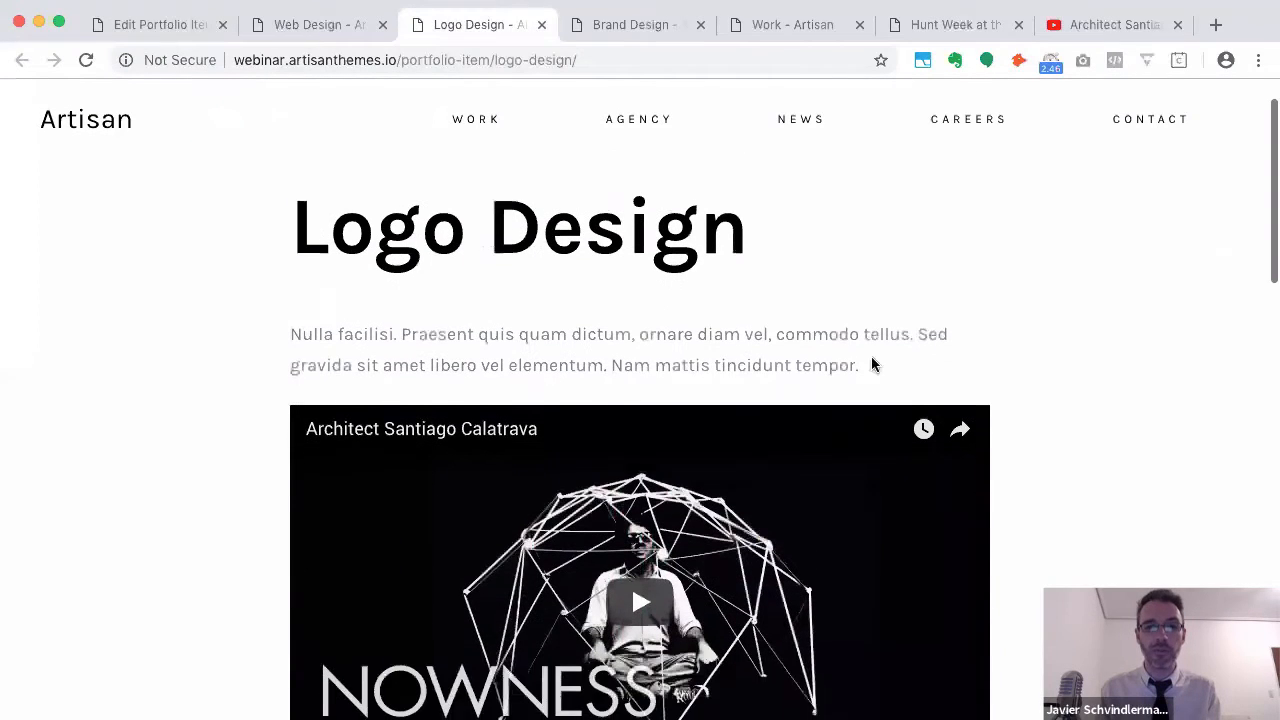
scroll(631, 350, "down", 4)
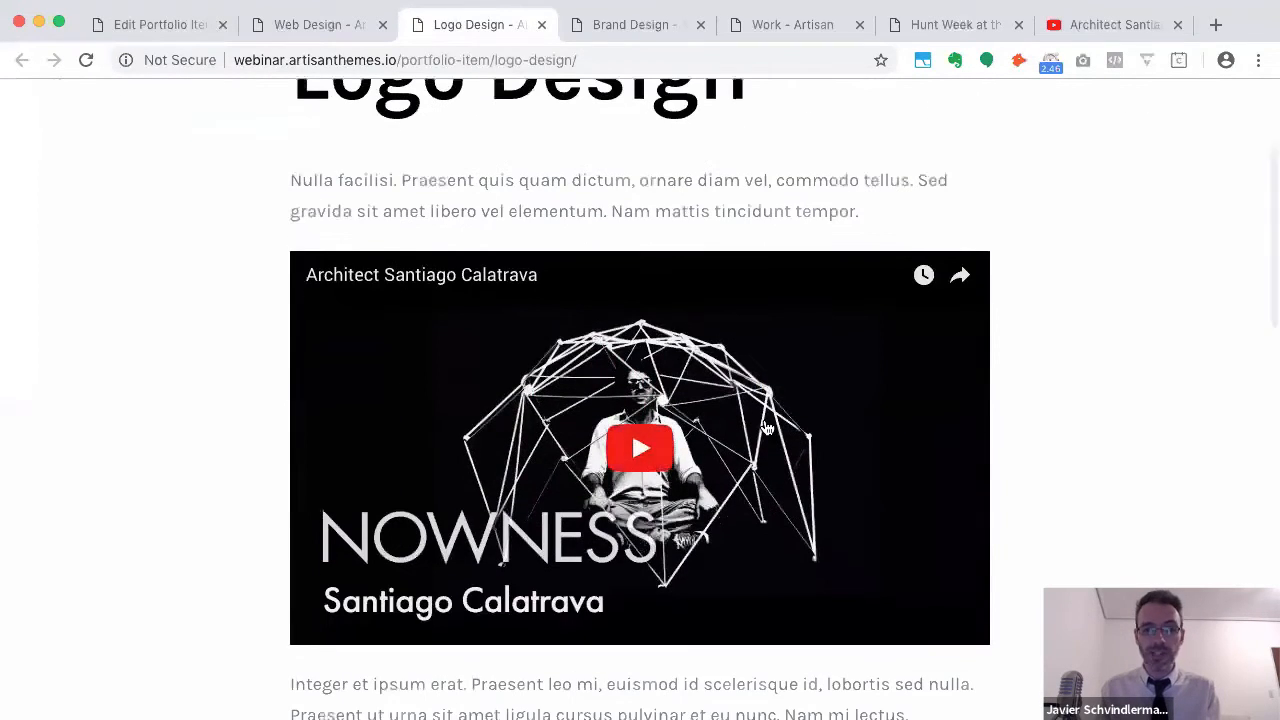
scroll(763, 420, "down", 3)
scroll(630, 500, "down", 3)
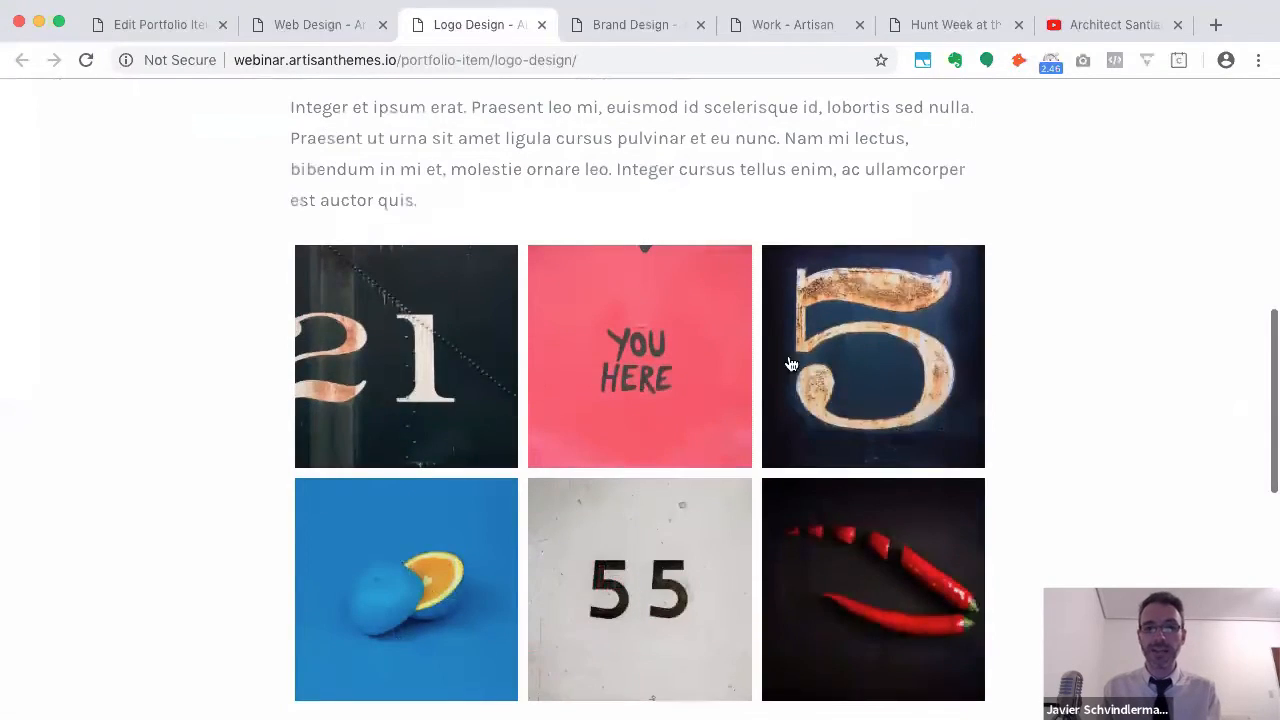
scroll(795, 330, "down", 2)
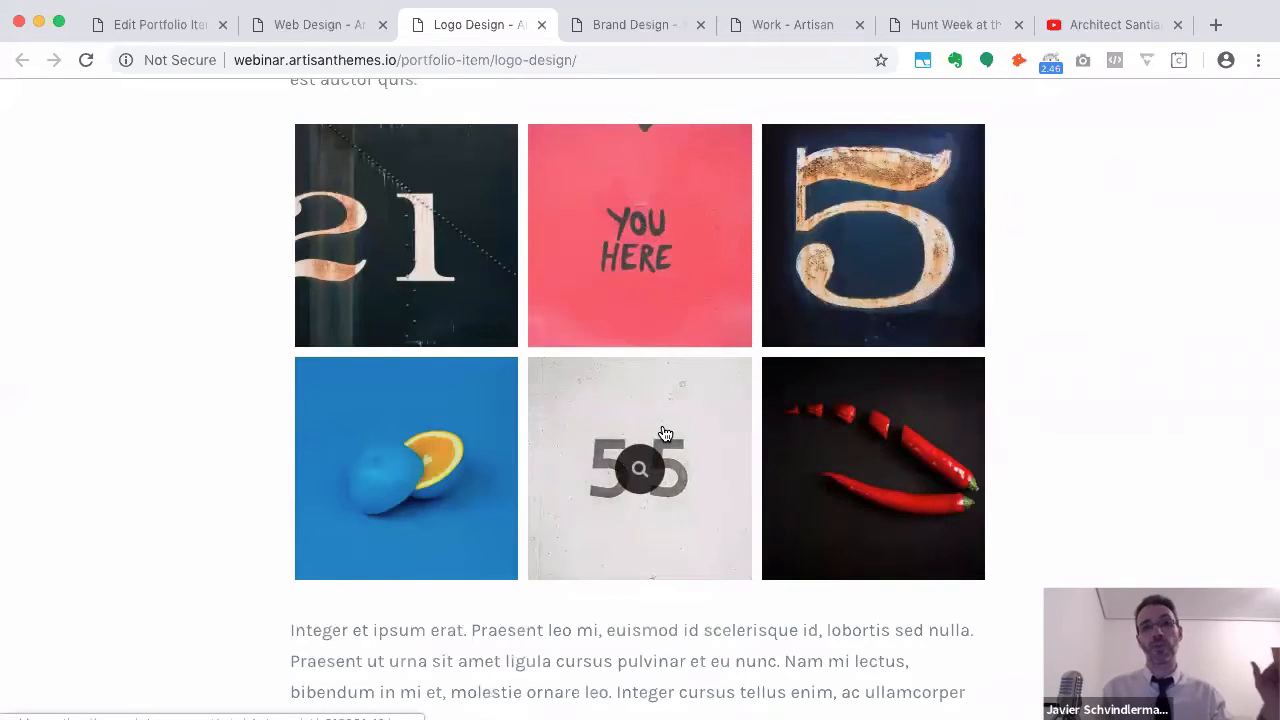
scroll(665, 433, "up", 1)
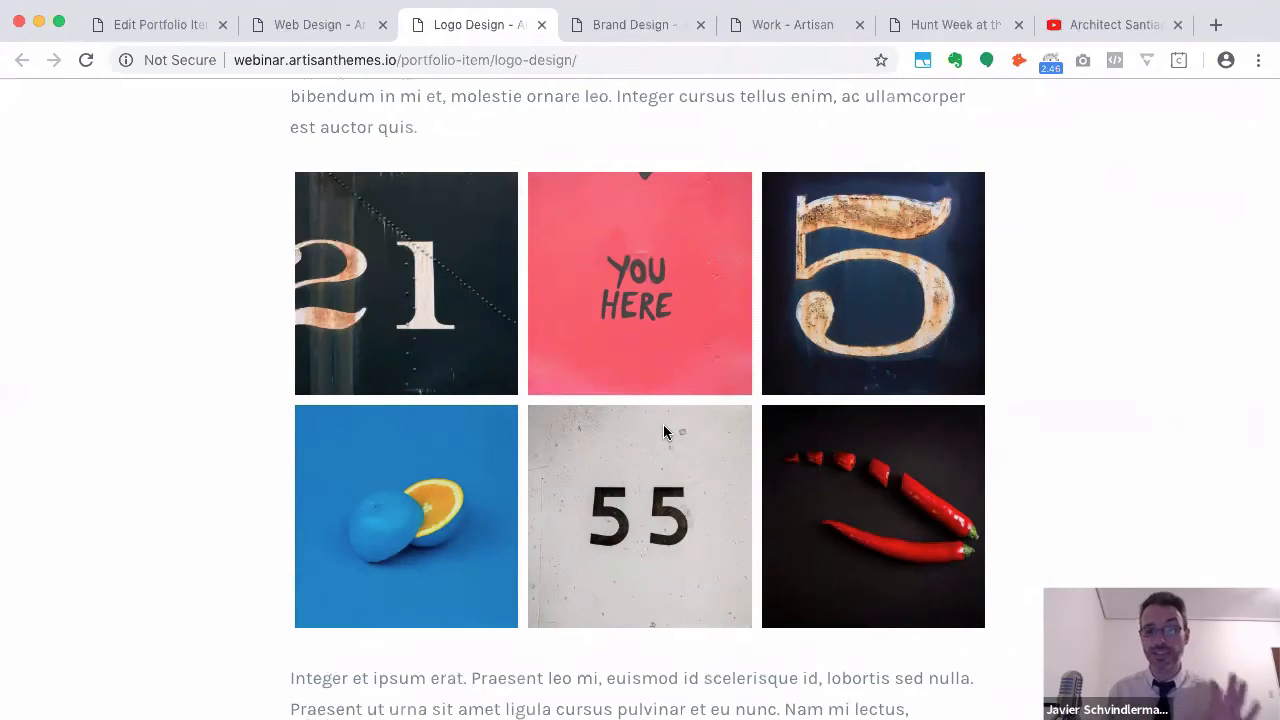
scroll(663, 432, "down", 5)
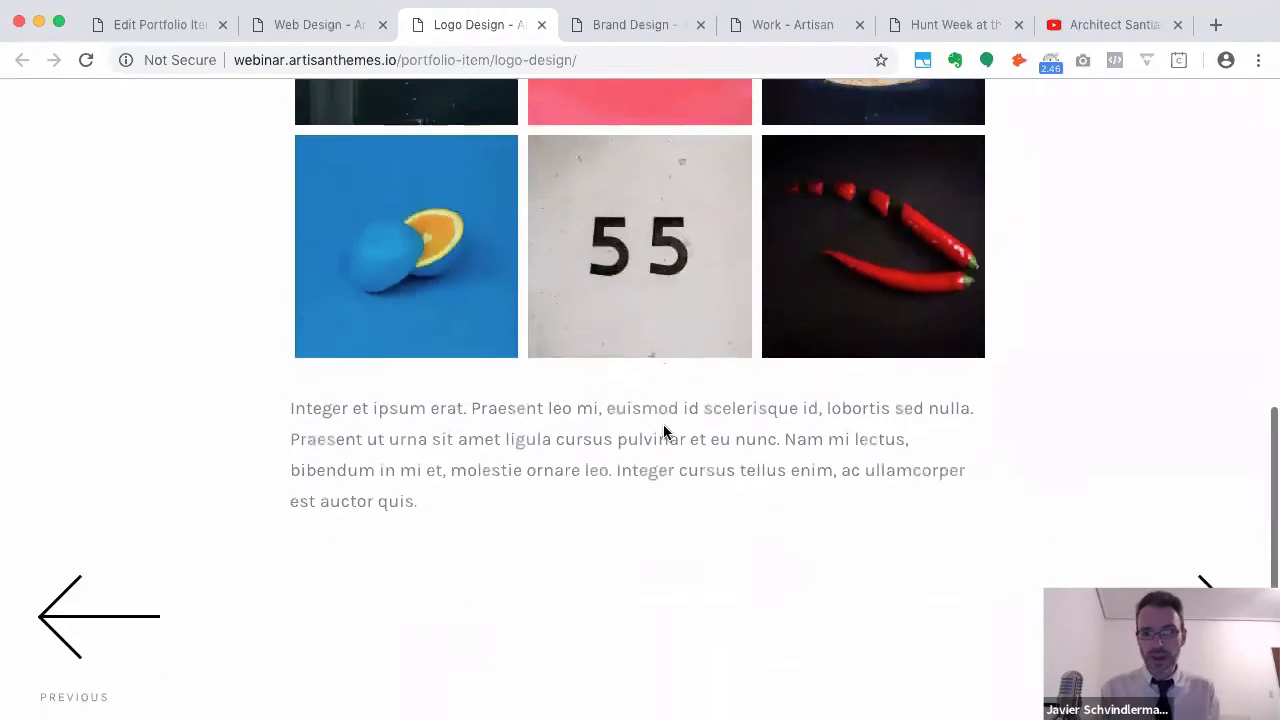
scroll(663, 432, "up", 7)
scroll(663, 432, "up", 5)
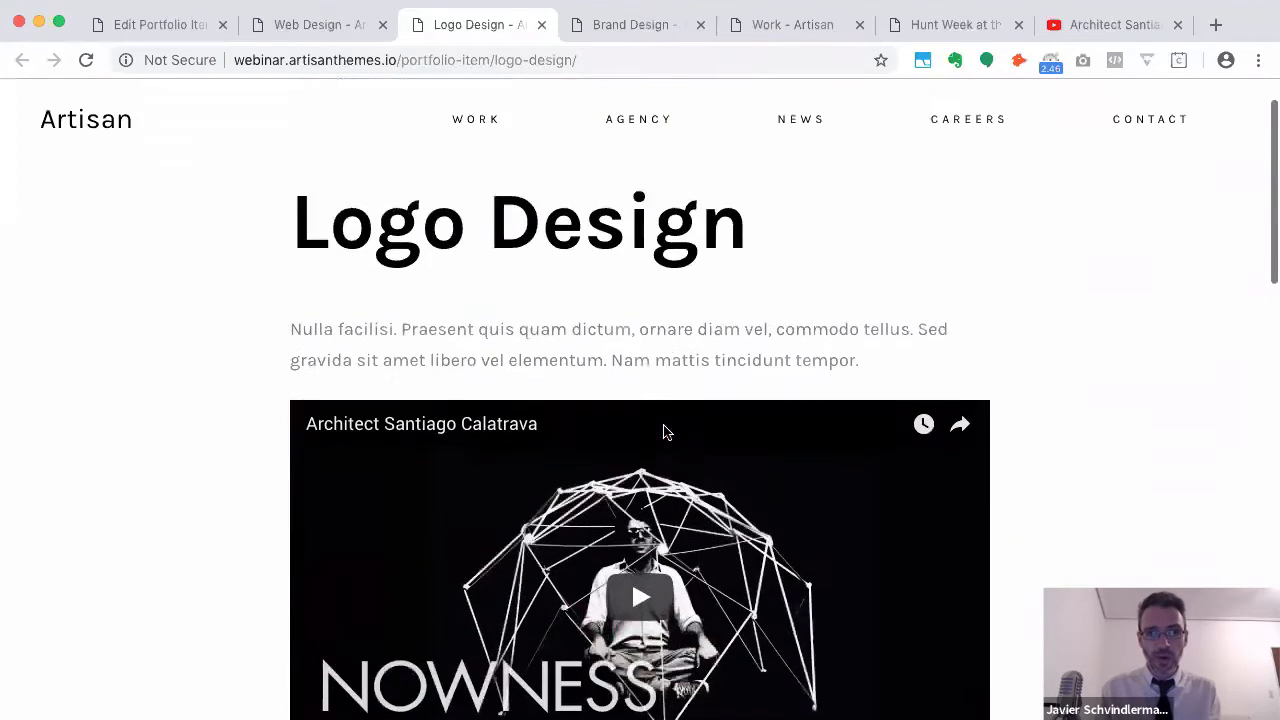
scroll(663, 432, "down", 8)
scroll(663, 432, "up", 2)
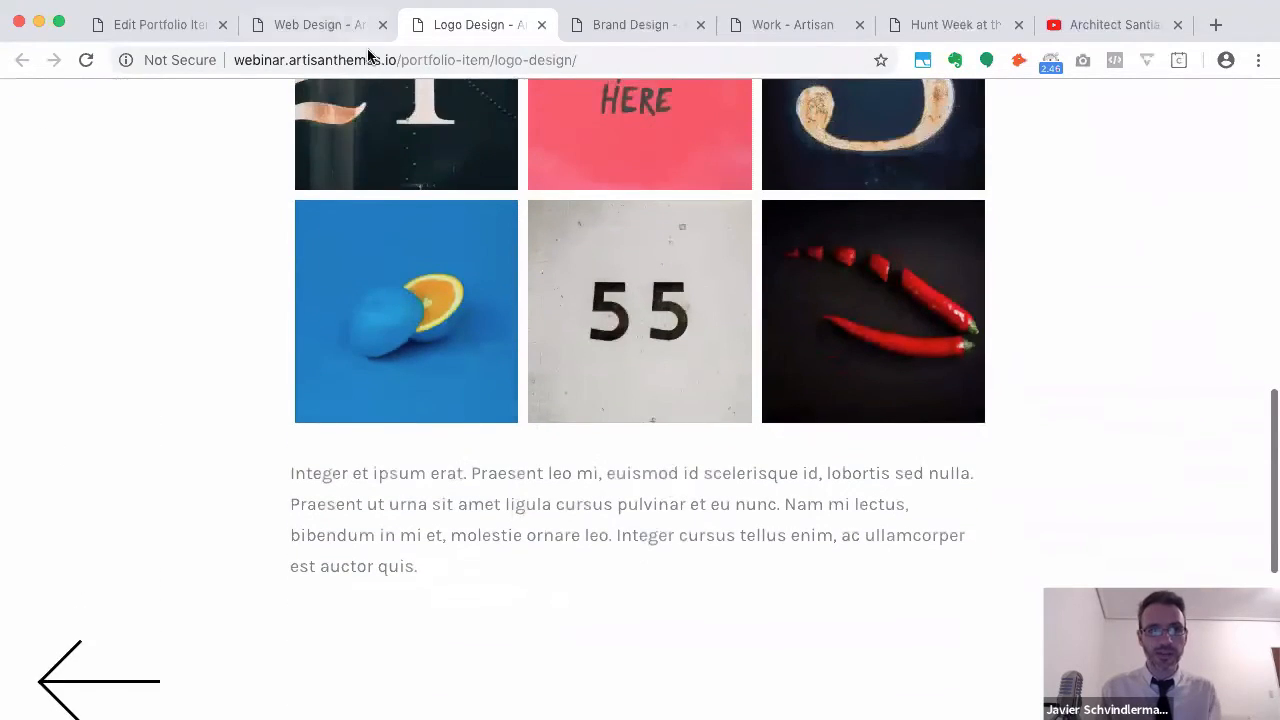
Return to the Logo Design editor and compare its content with the available item layouts
left_click(331, 25)
left_click(177, 30)
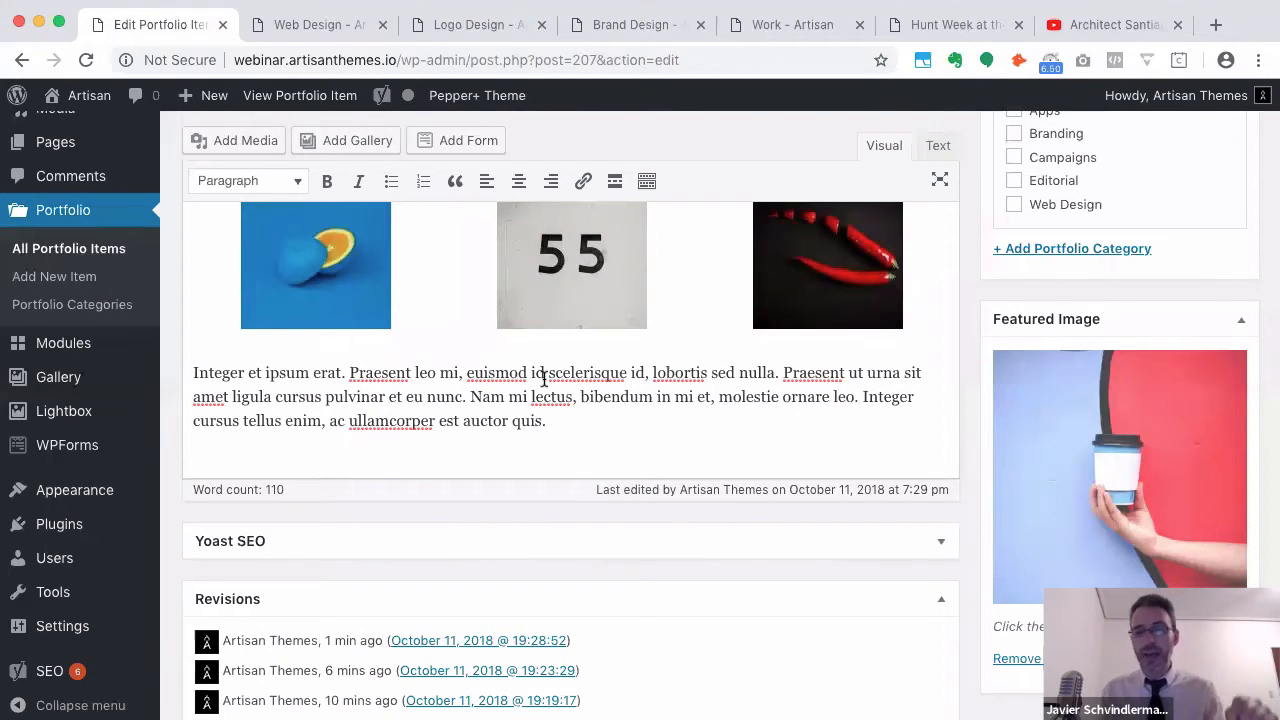
scroll(543, 378, "up", 10)
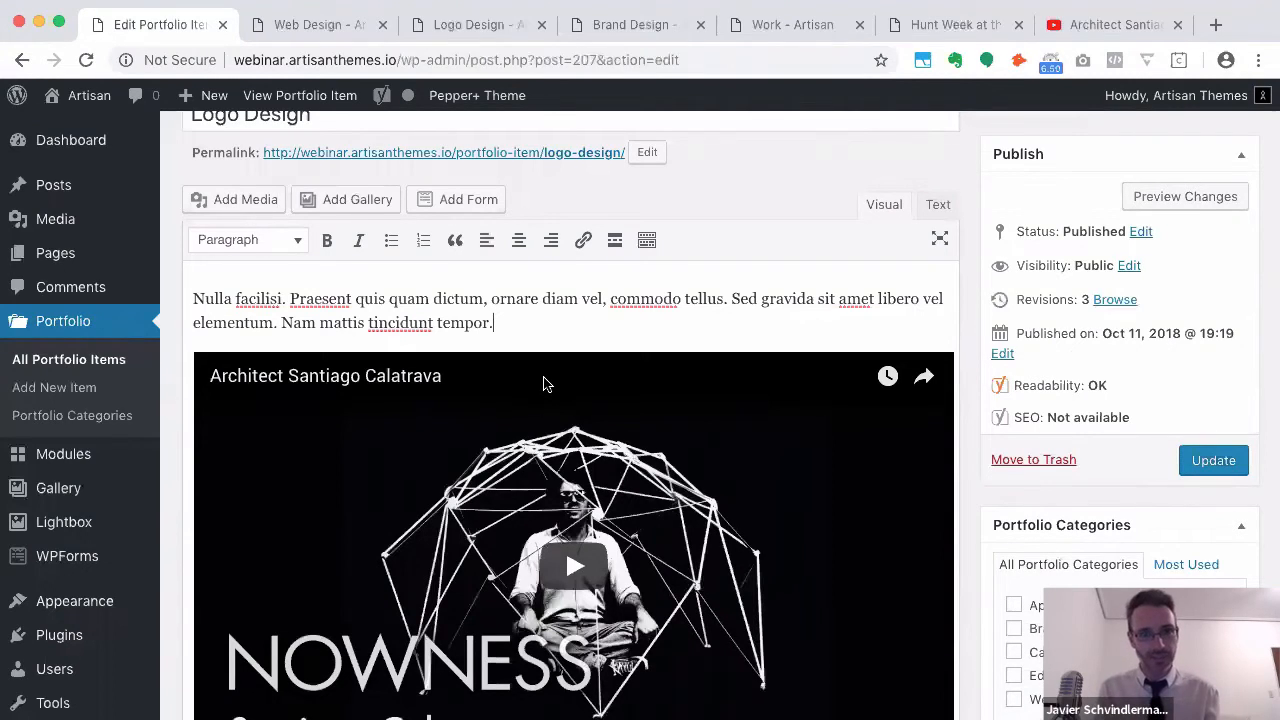
scroll(543, 380, "down", 15)
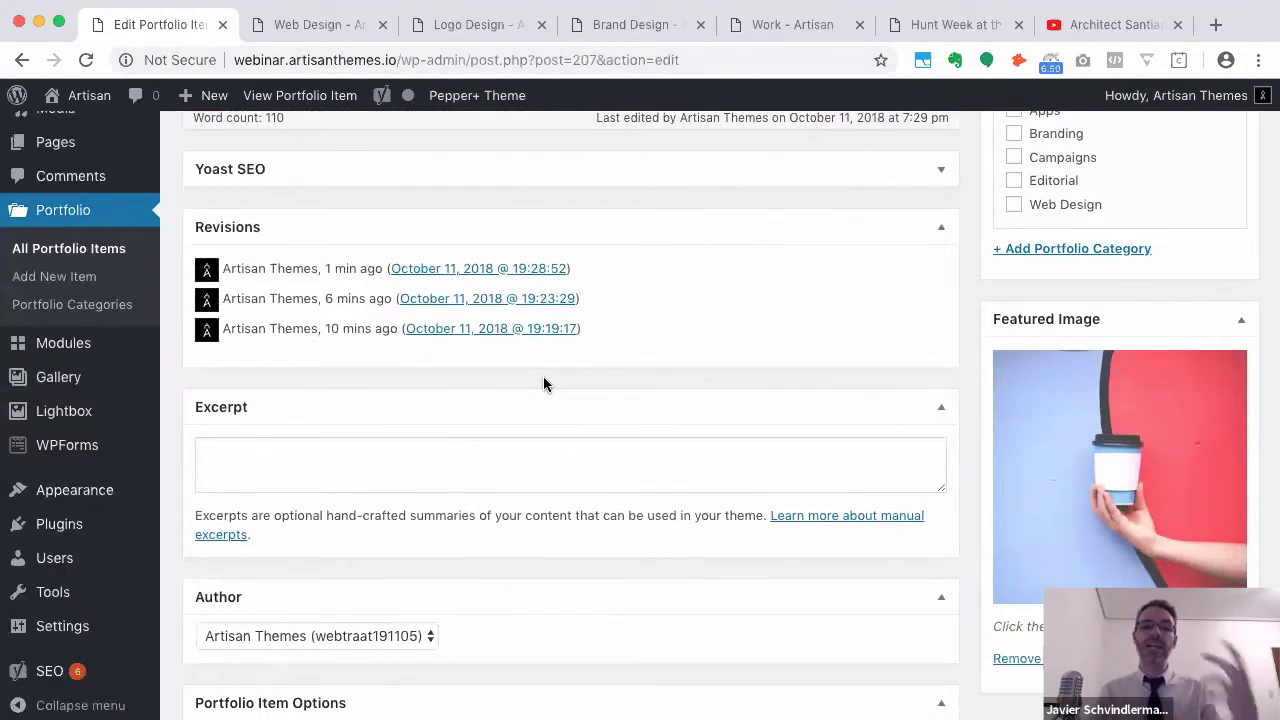
scroll(543, 380, "down", 8)
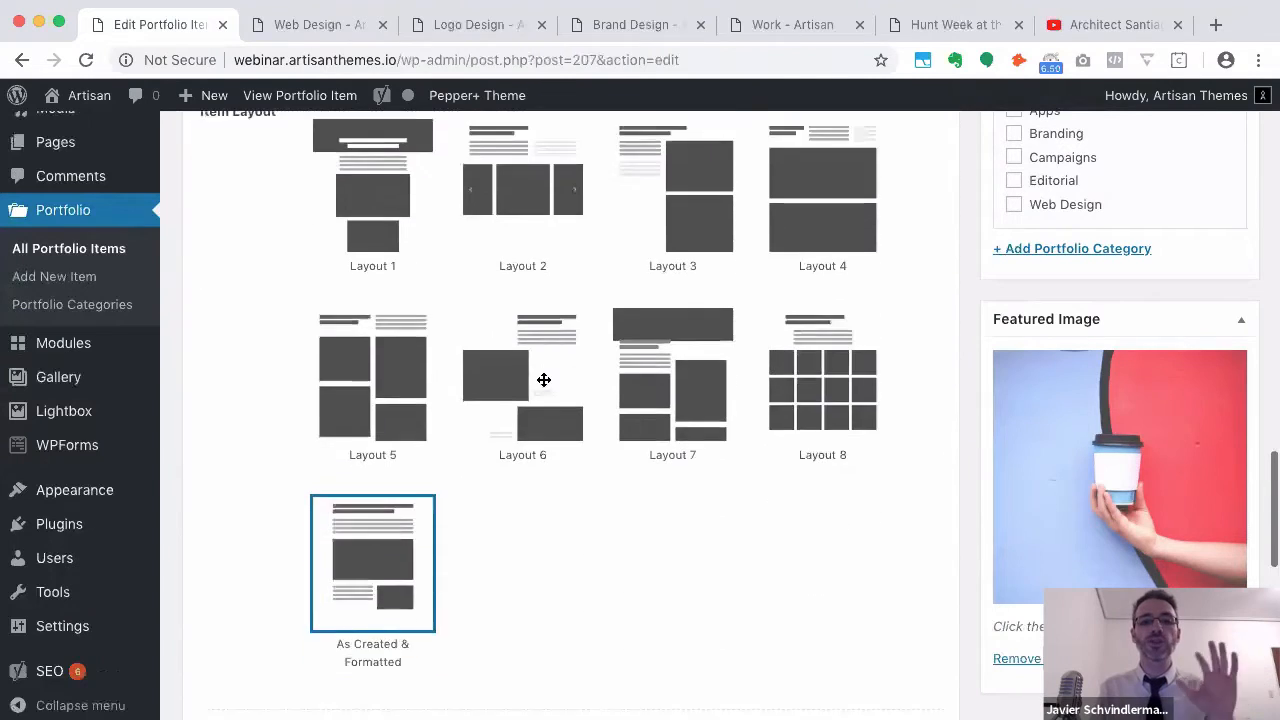
scroll(543, 380, "up", 3)
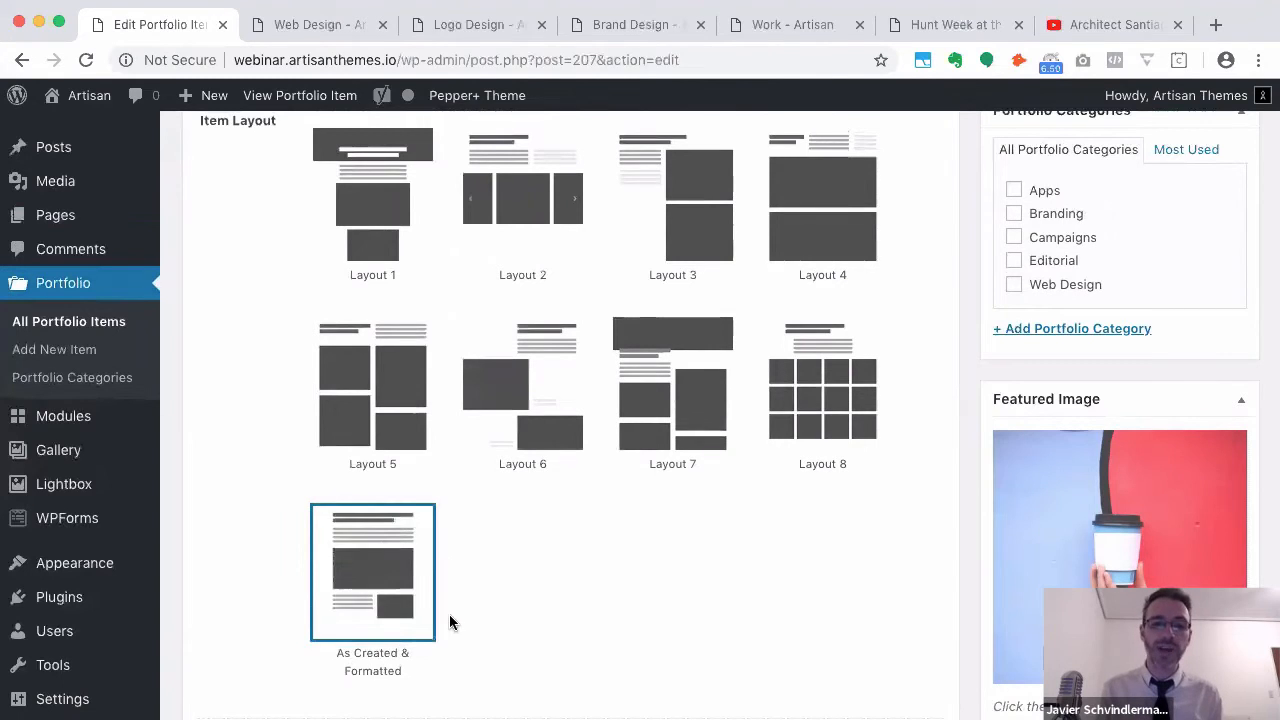
scroll(450, 622, "down", 1)
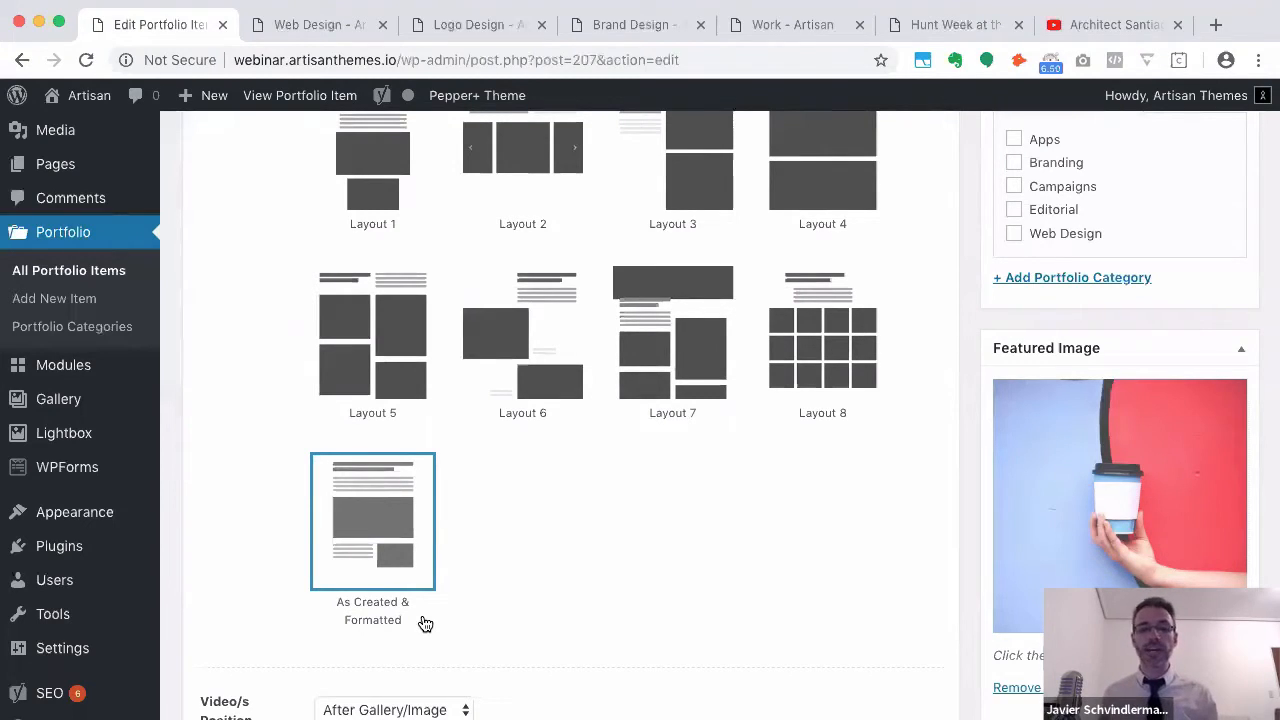
scroll(566, 440, "up", 3)
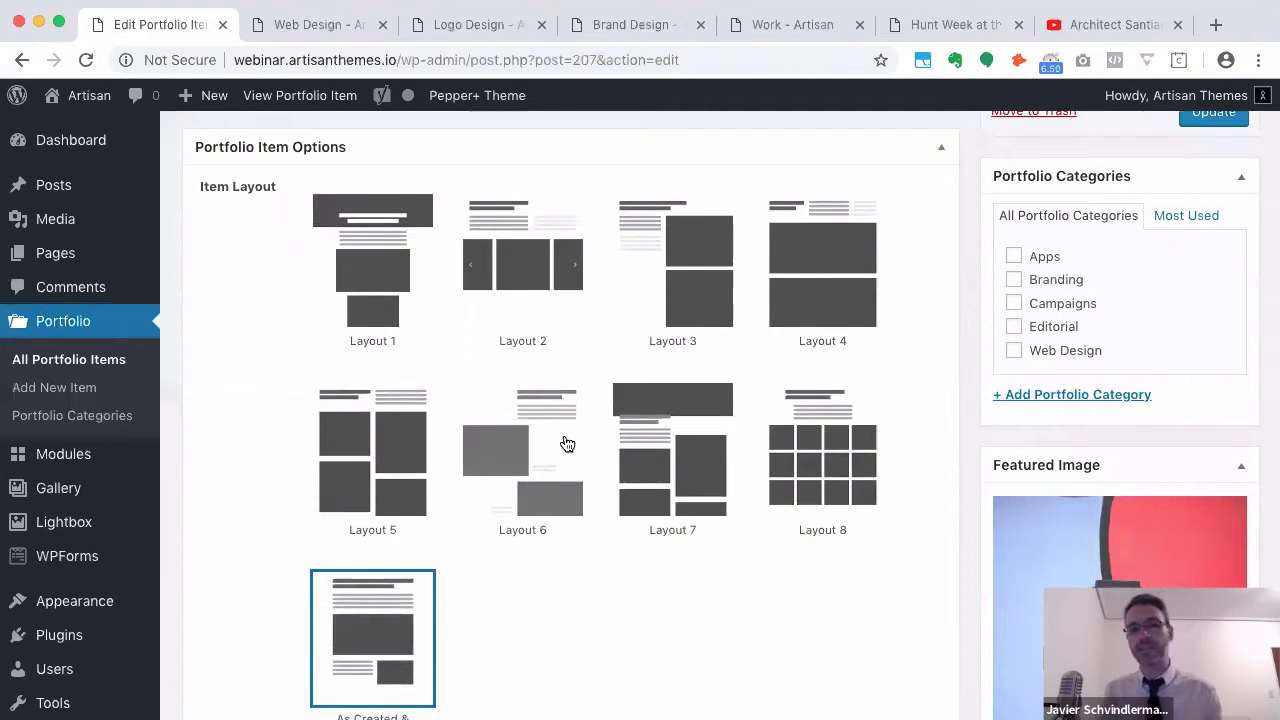
Set the Logo Design item's layout to Layout 7 and update the portfolio item
left_click(668, 466)
scroll(674, 466, "up", 4)
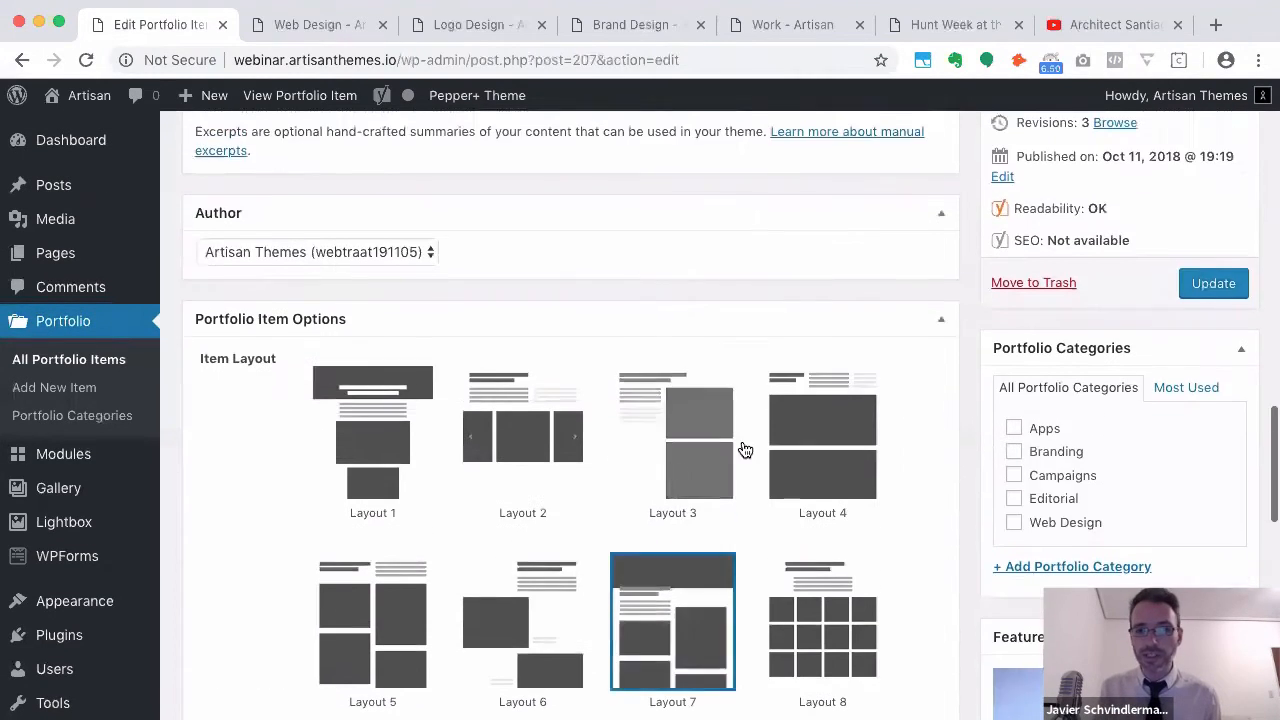
left_click(1213, 283)
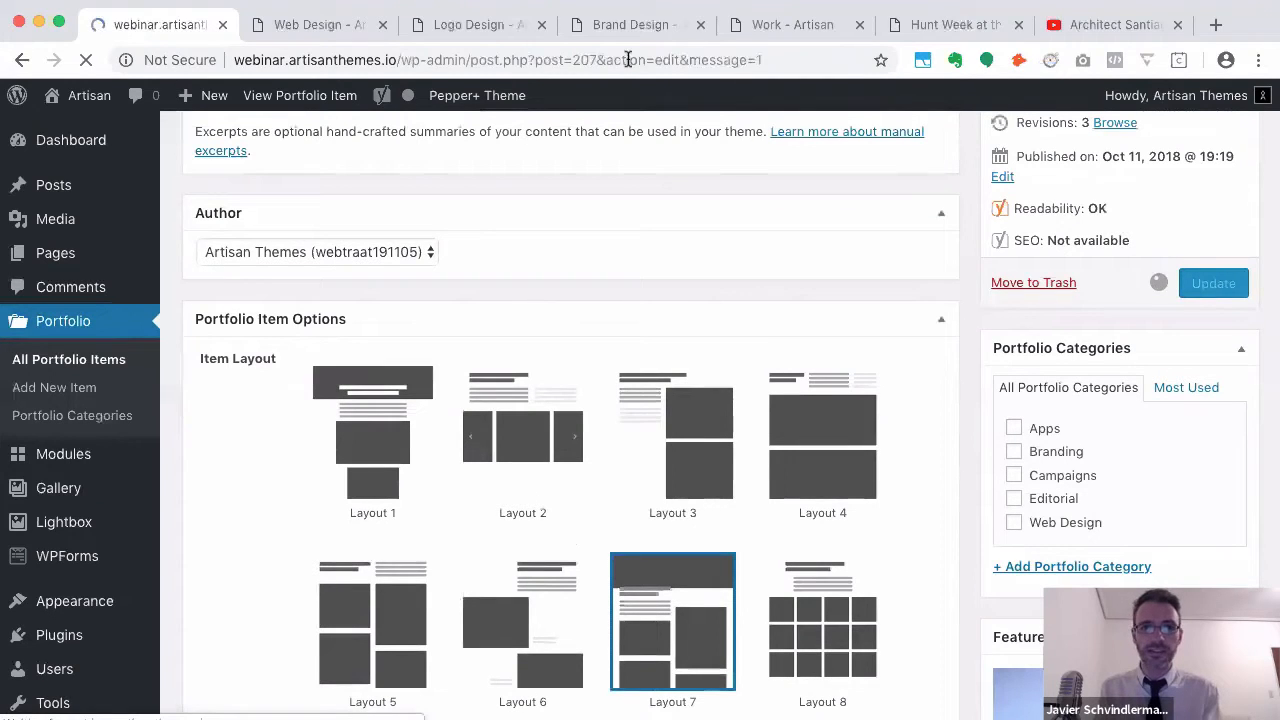
Reload the published Logo Design page and examine the header image, text, gallery images and video in Layout 7
left_click(487, 24)
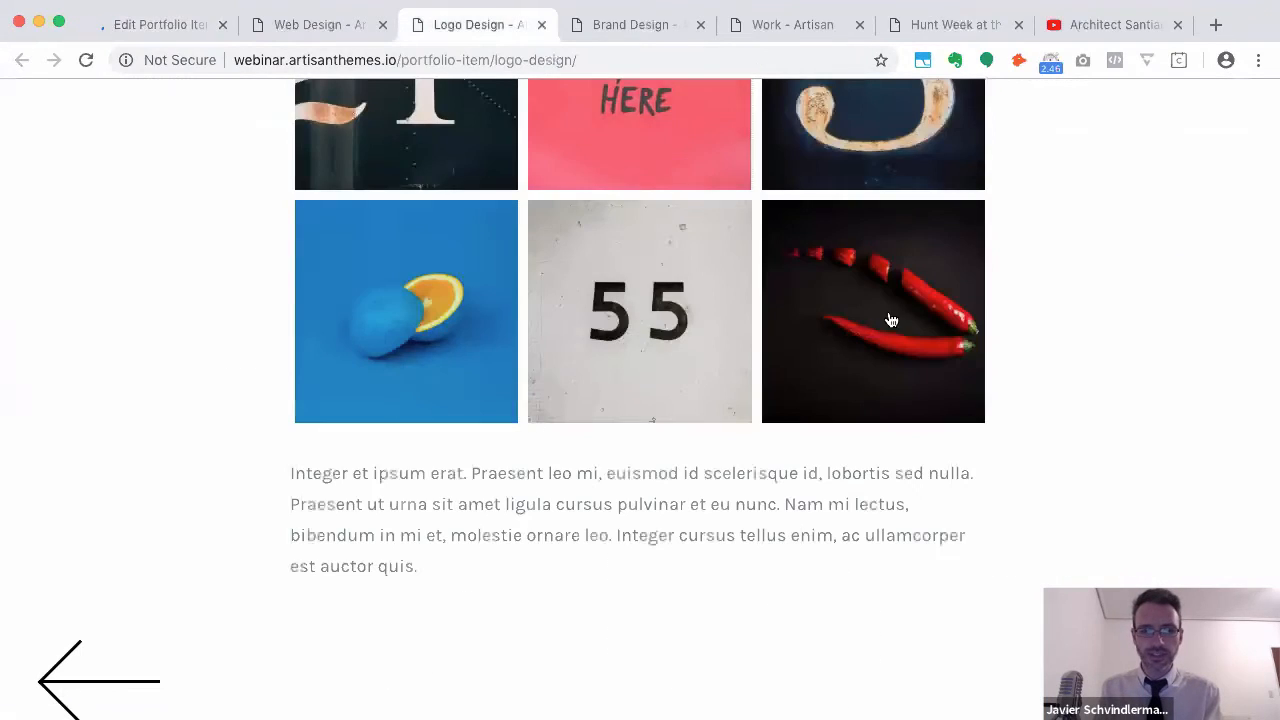
scroll(905, 346, "up", 12)
key("super+r")
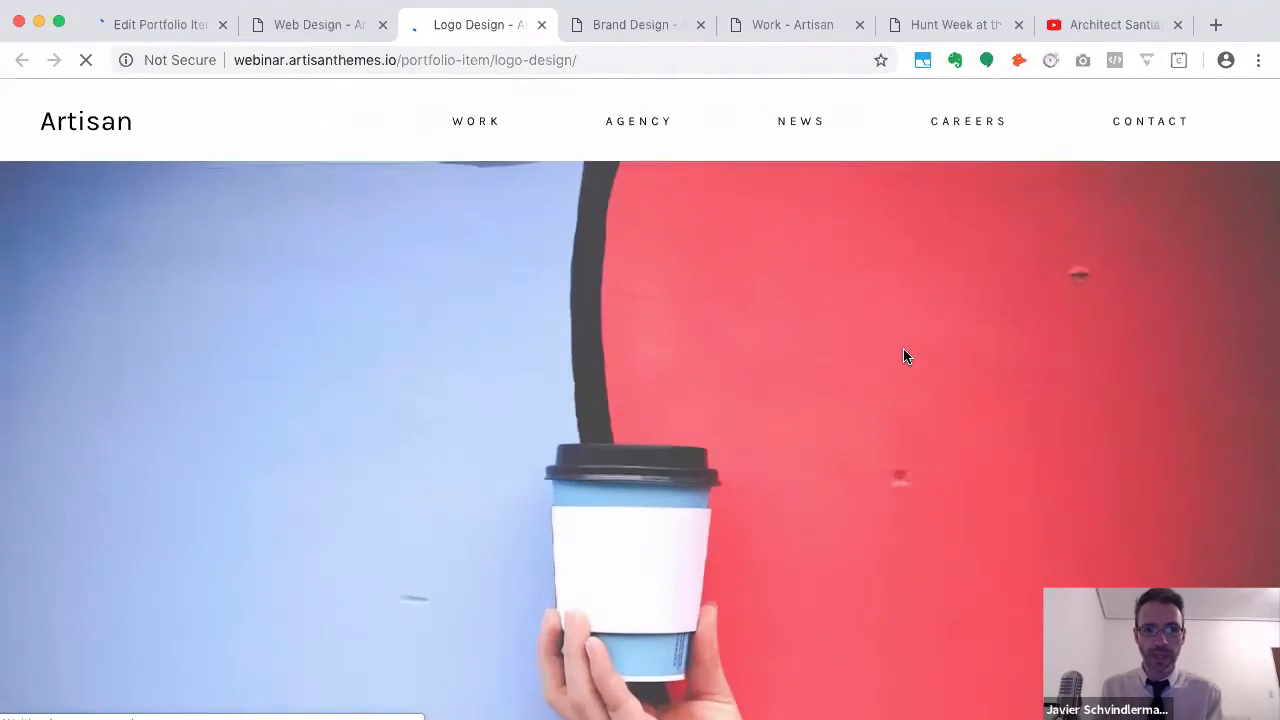
scroll(904, 350, "down", 3)
scroll(903, 357, "down", 5)
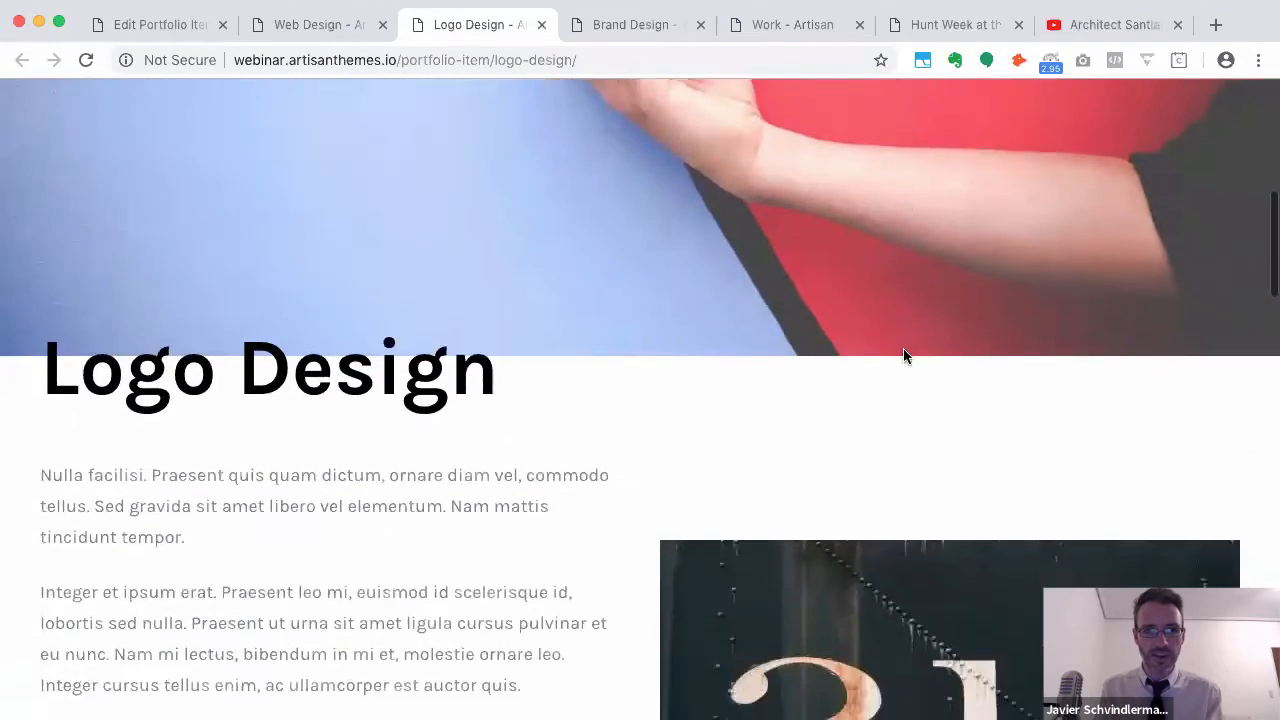
scroll(903, 357, "up", 5)
scroll(903, 357, "down", 3)
scroll(903, 357, "down", 12)
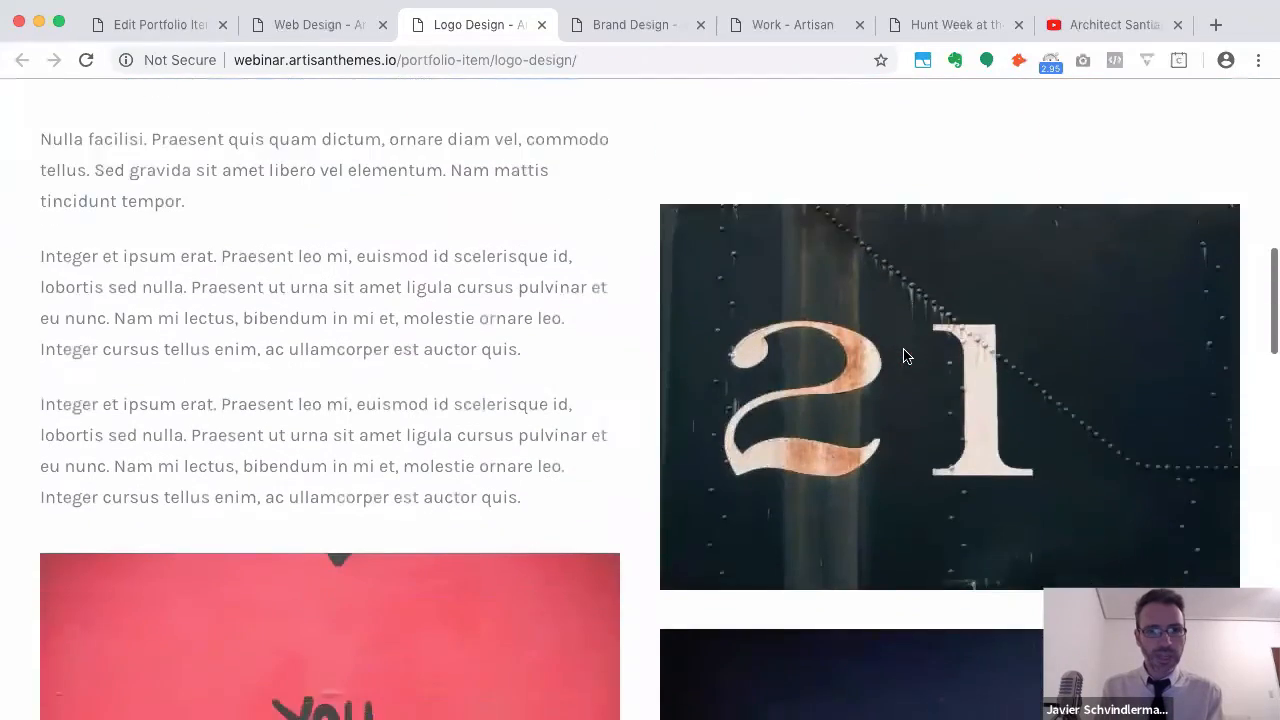
scroll(903, 357, "down", 12)
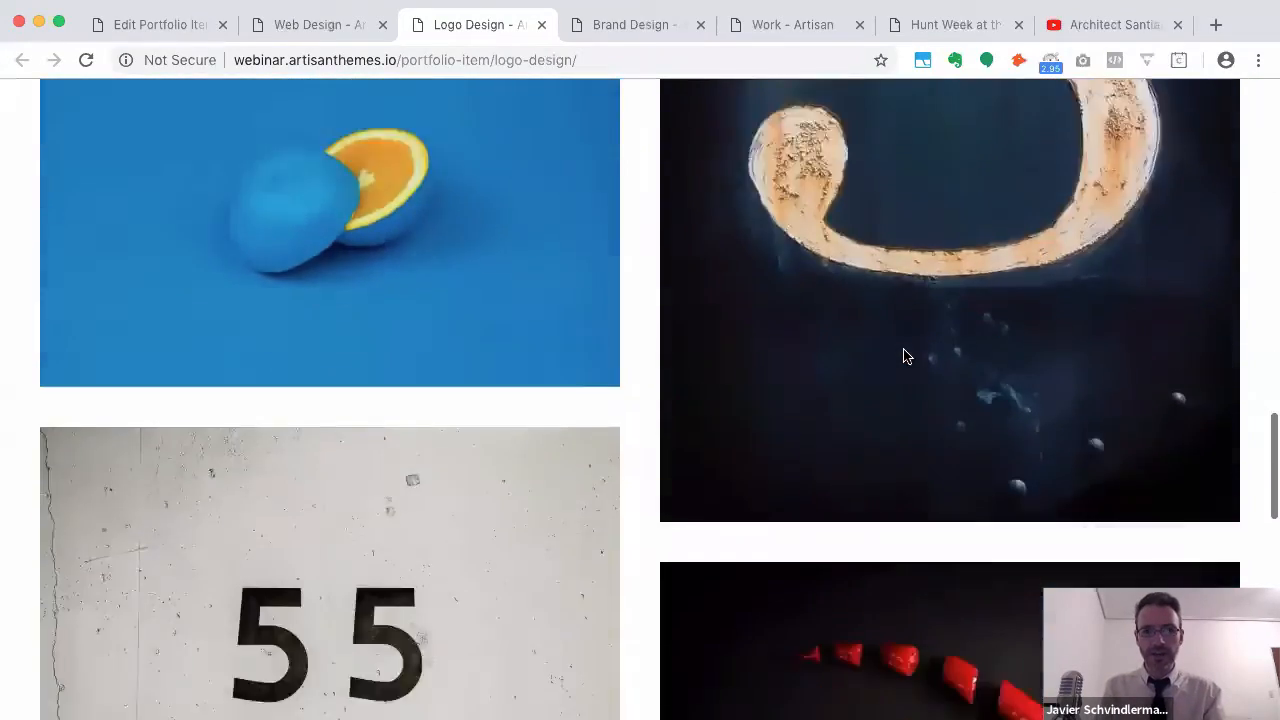
scroll(457, 449, "down", 2)
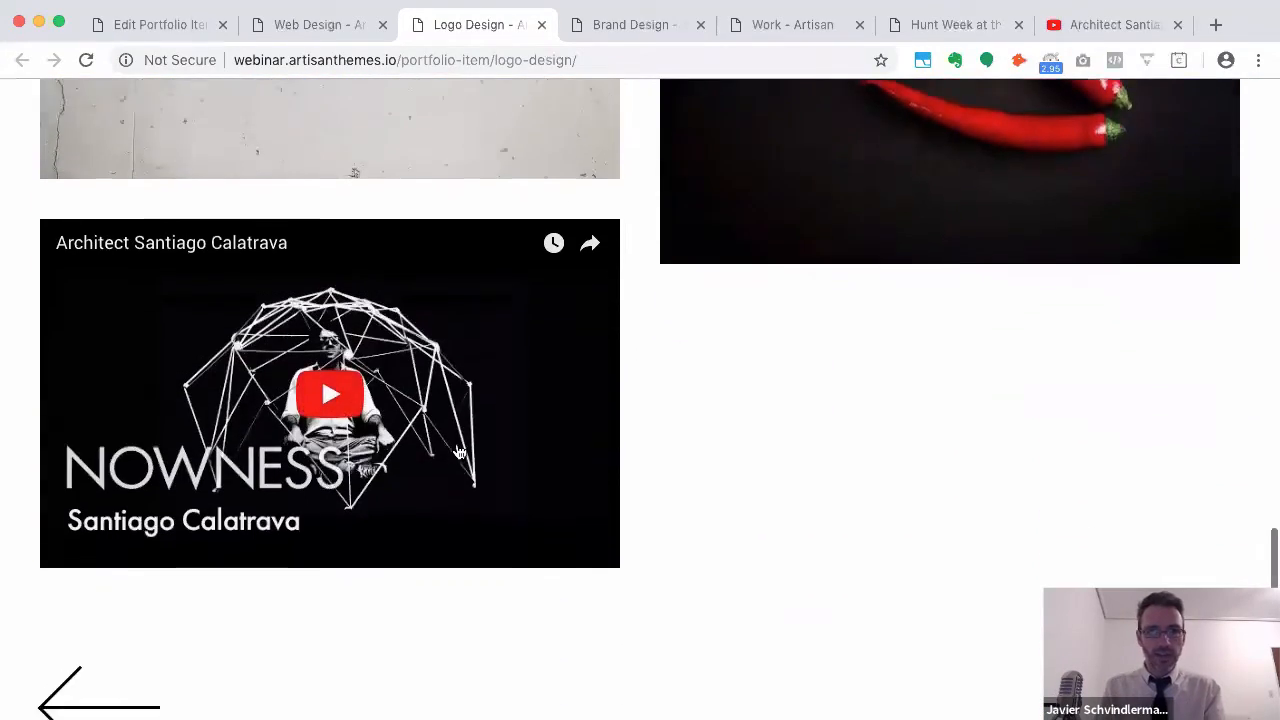
scroll(457, 449, "up", 20)
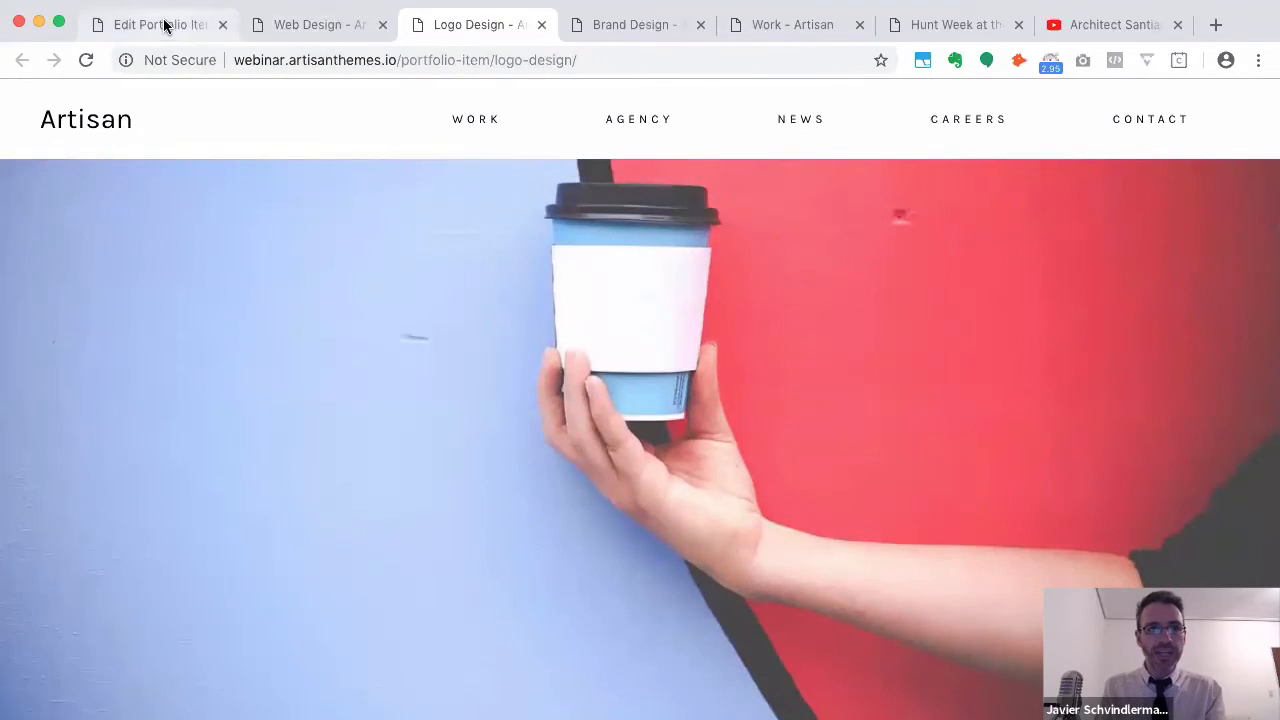
Set the Logo Design item's video position to Before Gallery/Image and update the portfolio item
left_click(163, 26)
scroll(967, 598, "down", 15)
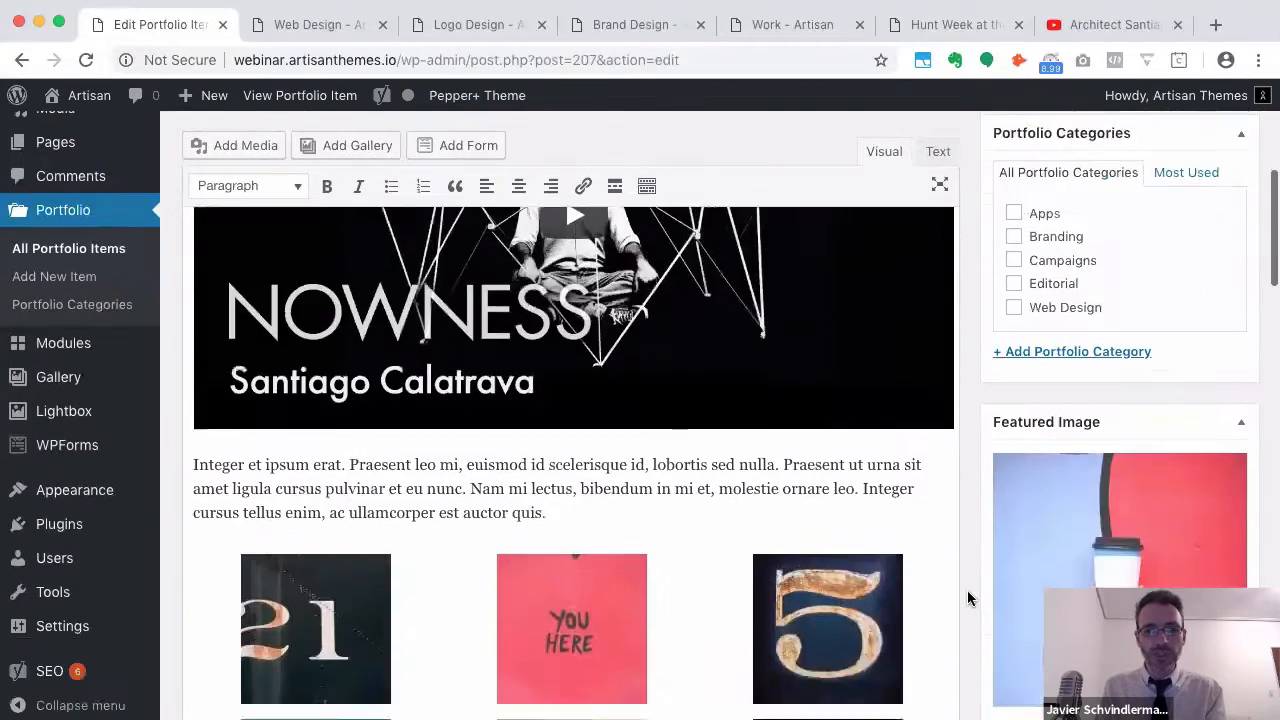
scroll(967, 598, "down", 10)
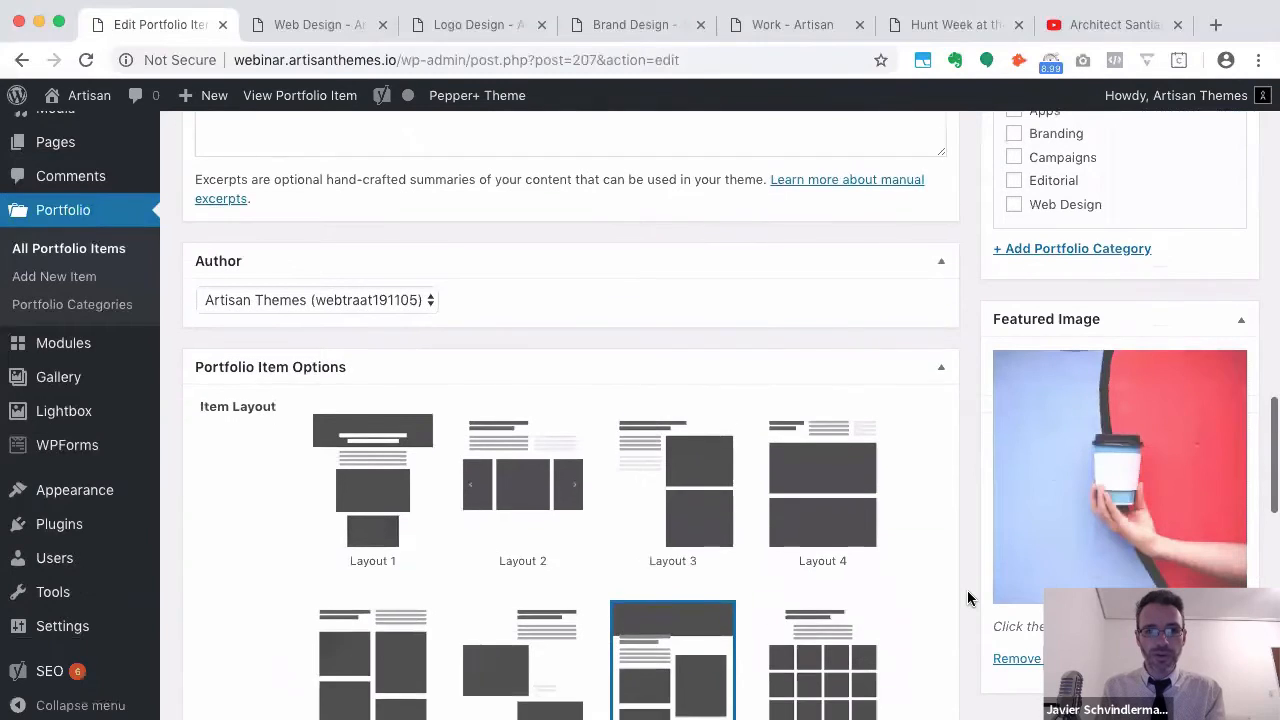
scroll(967, 598, "down", 5)
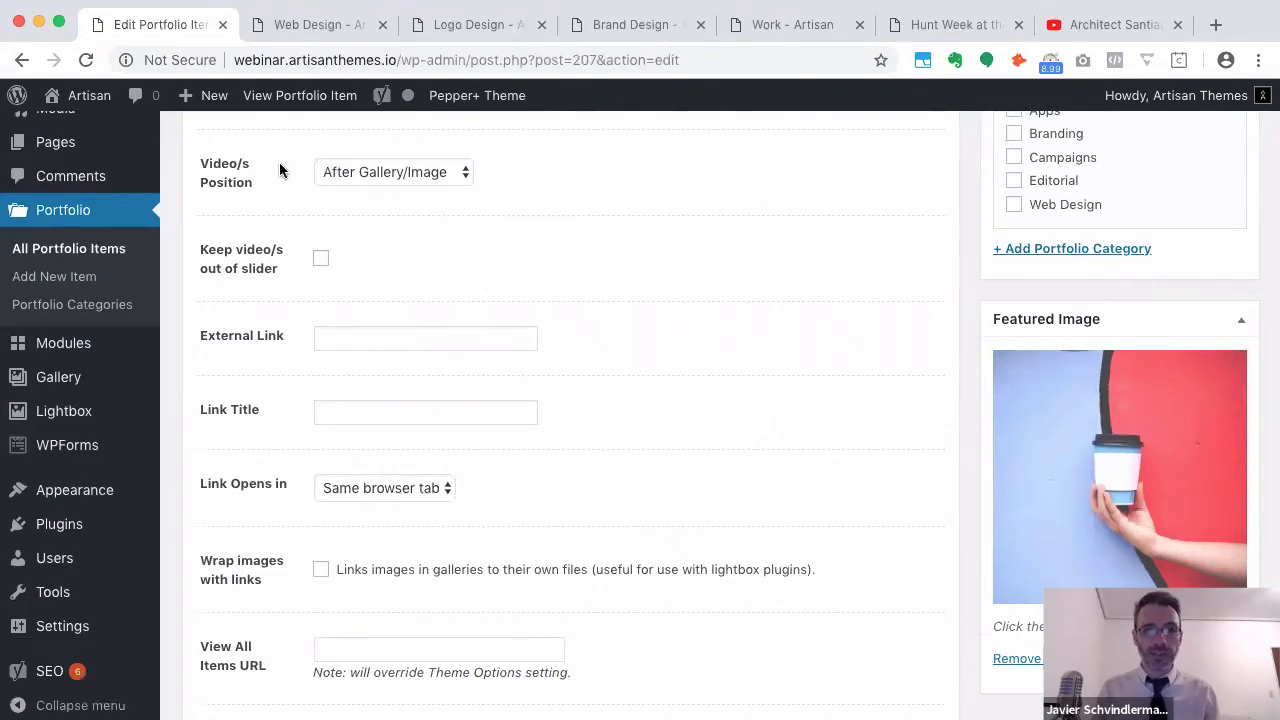
left_click(381, 172)
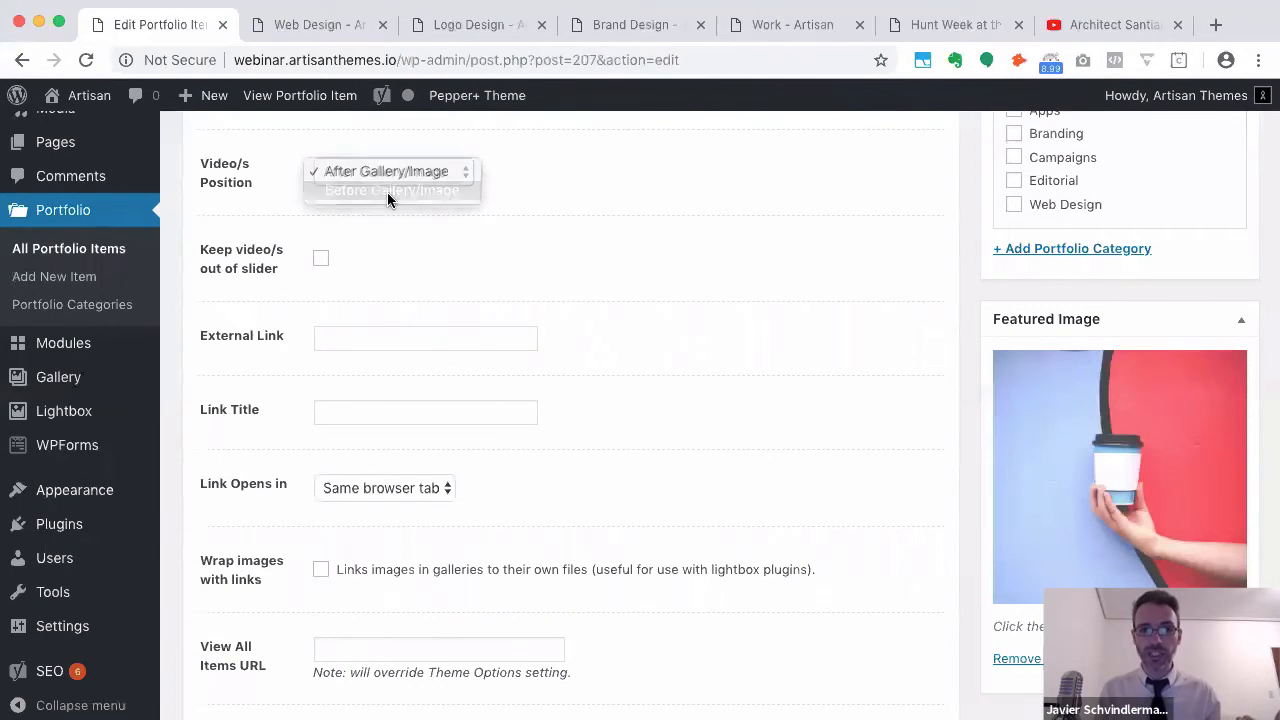
left_click(389, 196)
key("Return")
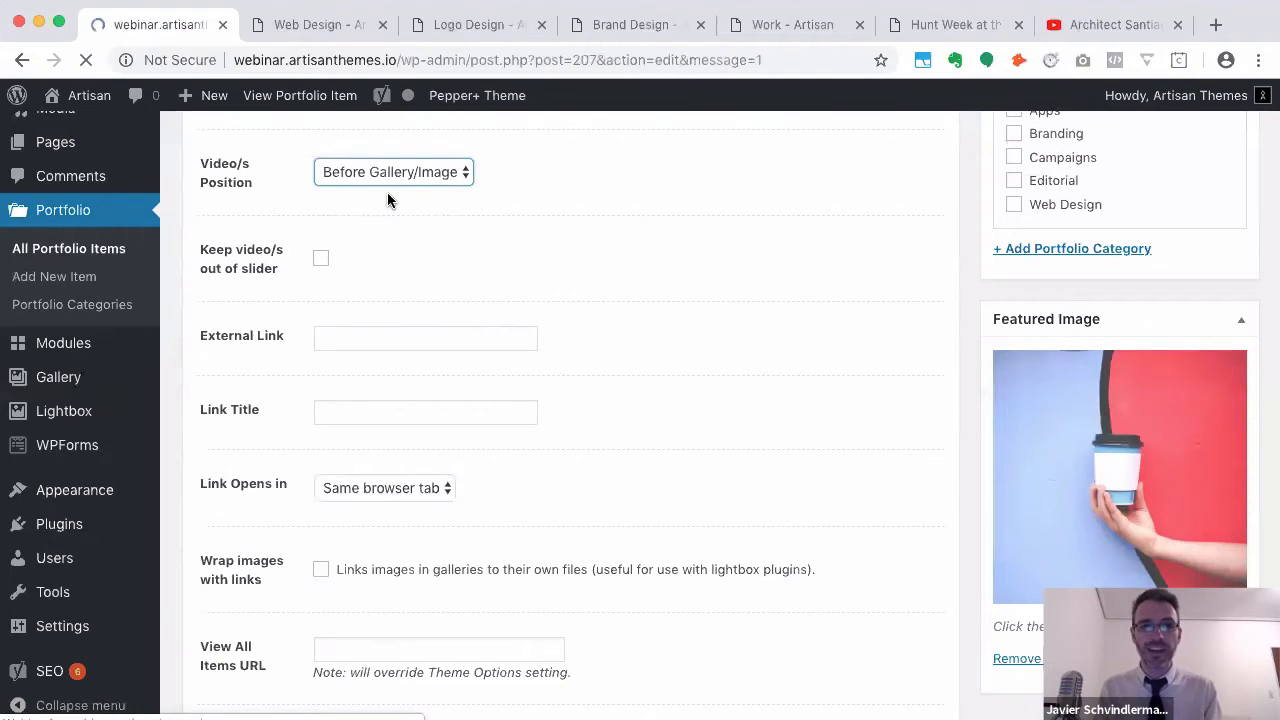
Reload the published Logo Design page and examine where the video sits relative to the gallery images
left_click(320, 28)
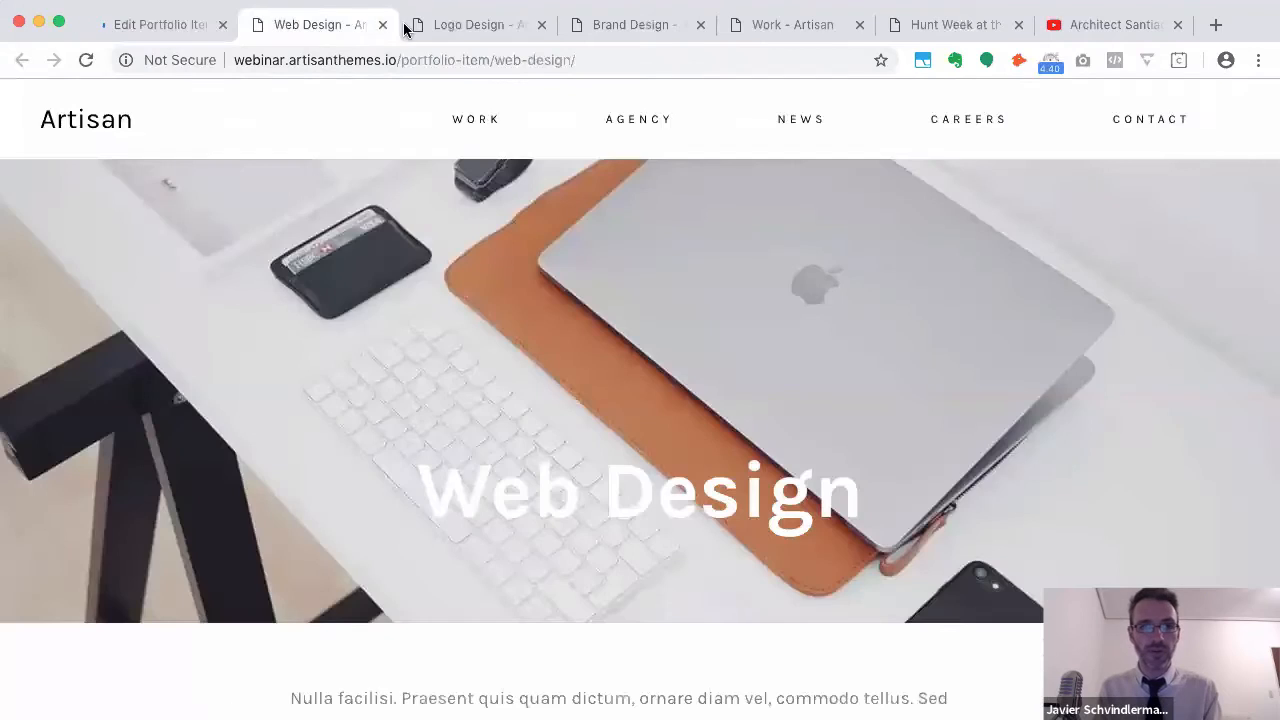
left_click(434, 30)
key("super+r")
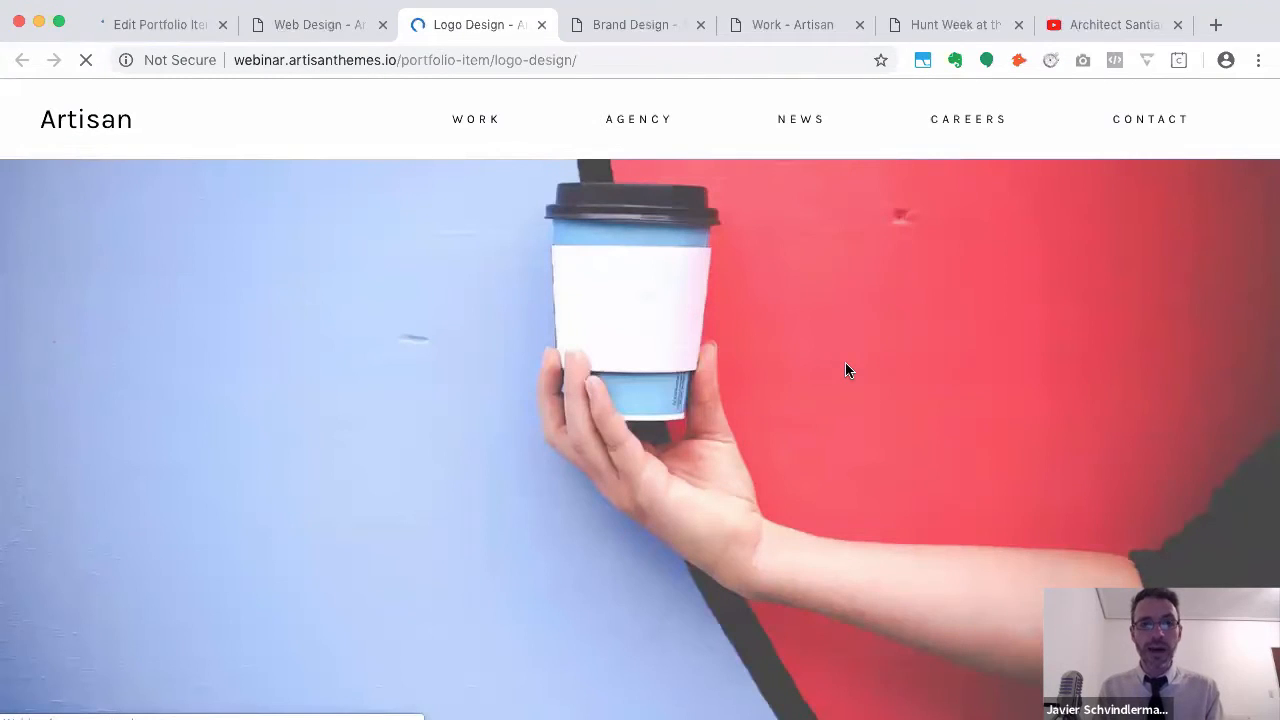
scroll(943, 363, "down", 6)
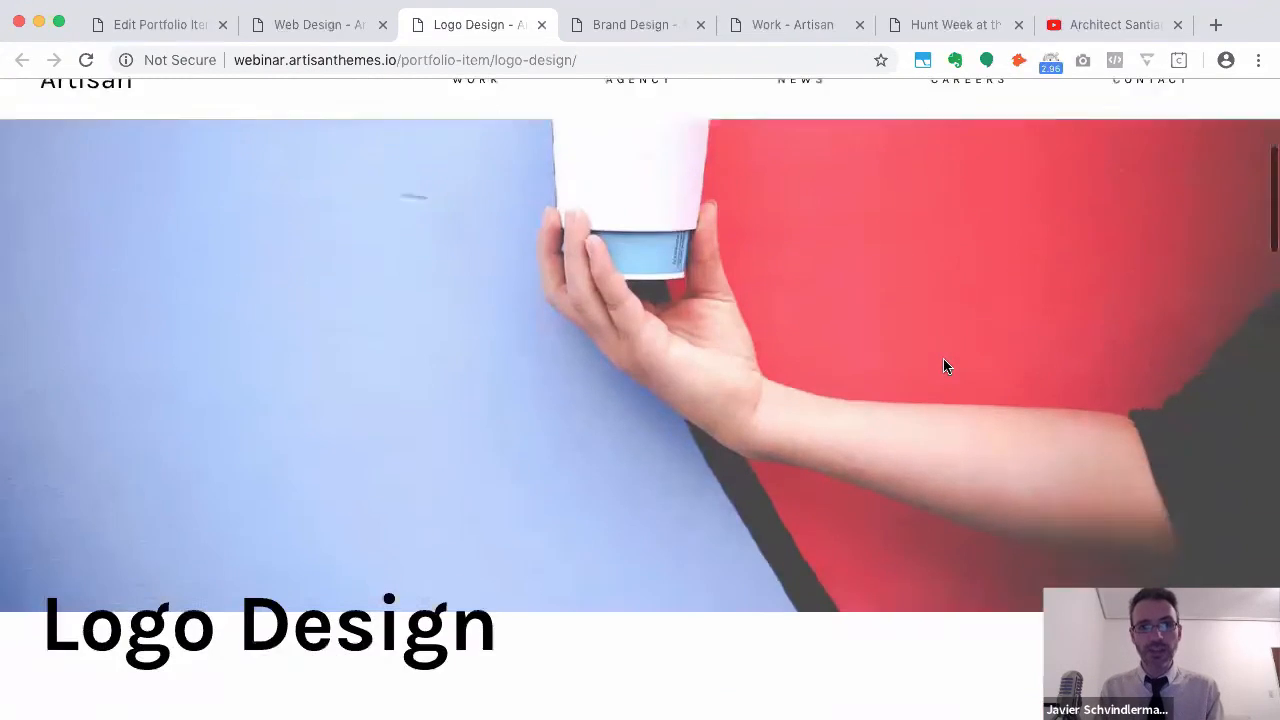
scroll(943, 363, "down", 2)
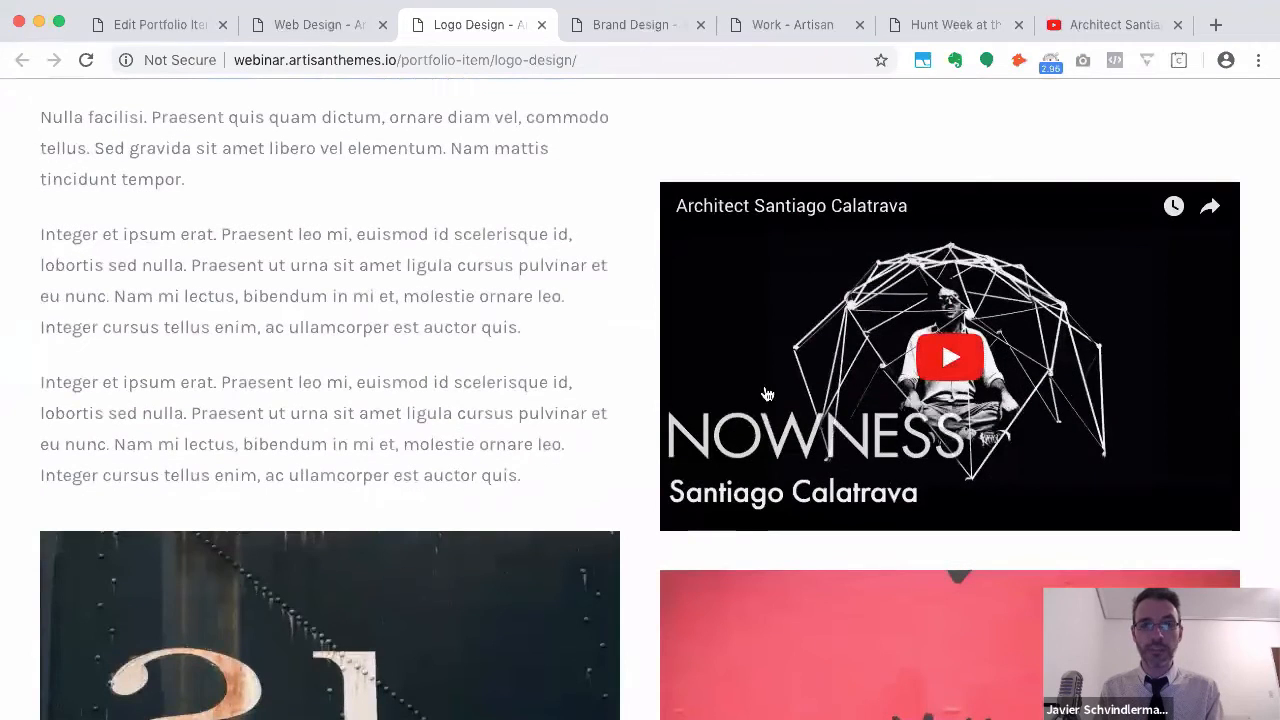
Switch the Logo Design item to Layout 2, enable keeping videos out of the slider, and update the item
left_click(184, 30)
scroll(626, 462, "down", 15)
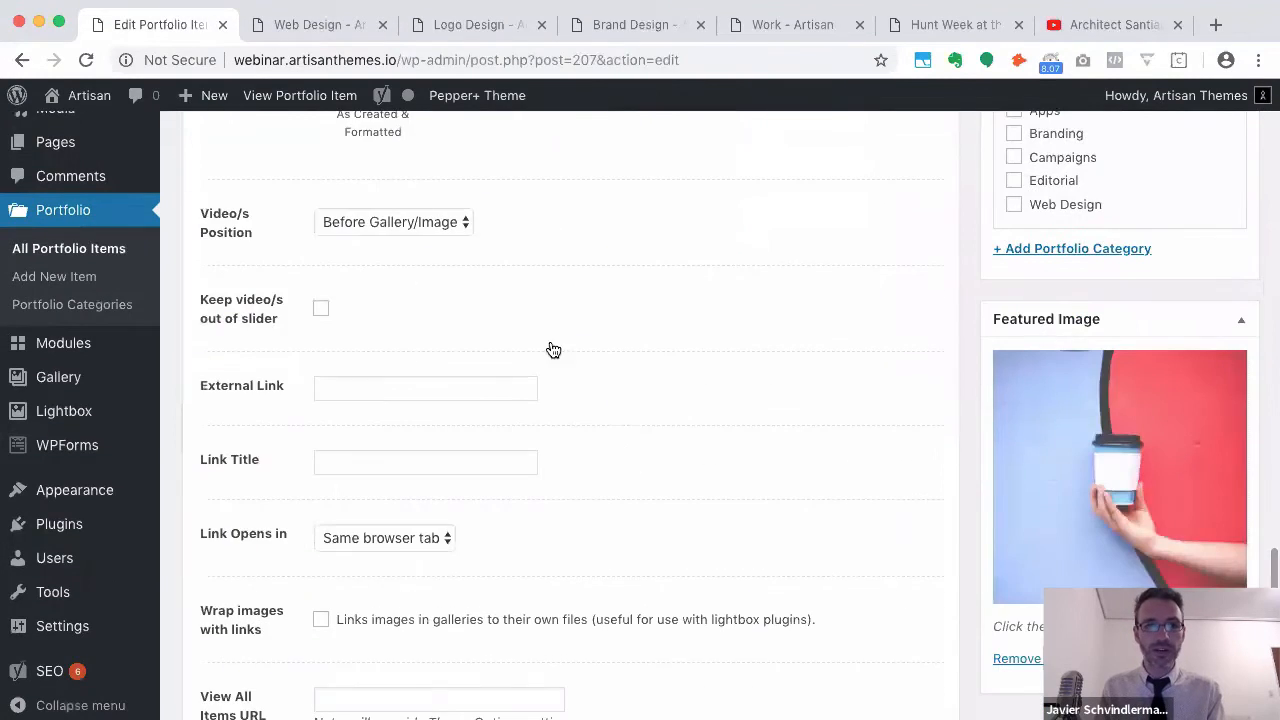
scroll(413, 342, "up", 2)
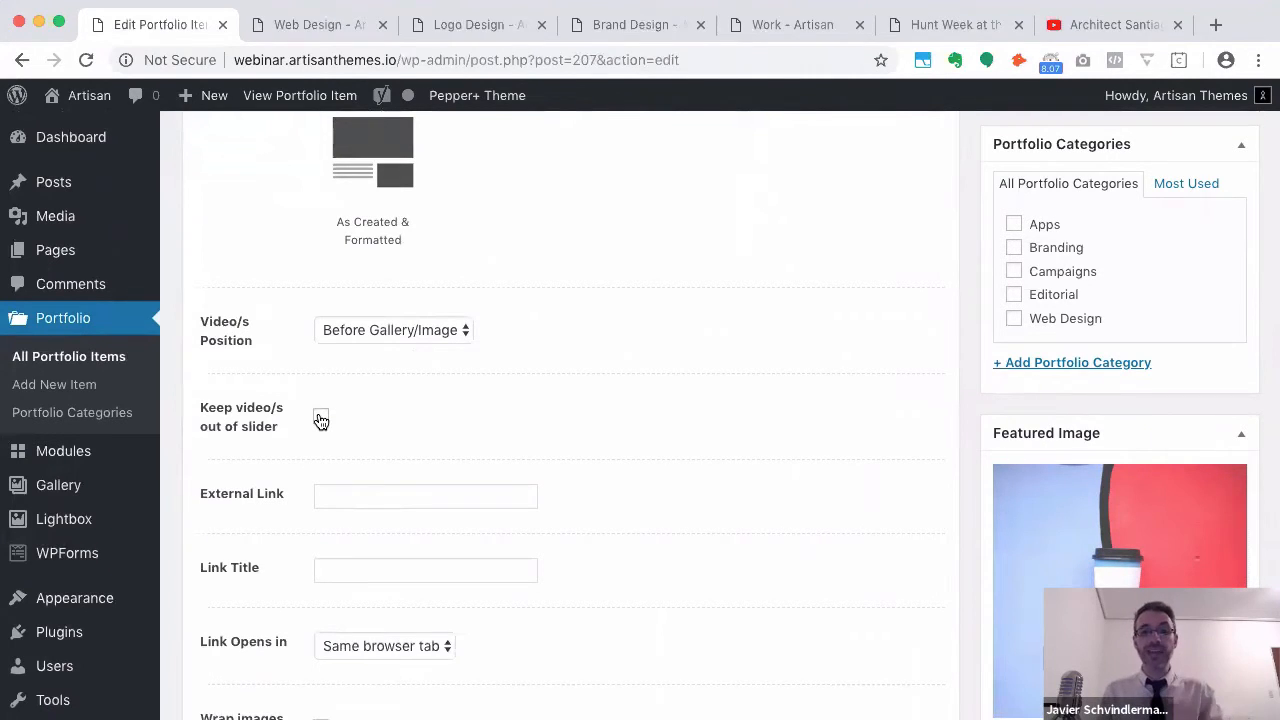
scroll(320, 421, "up", 10)
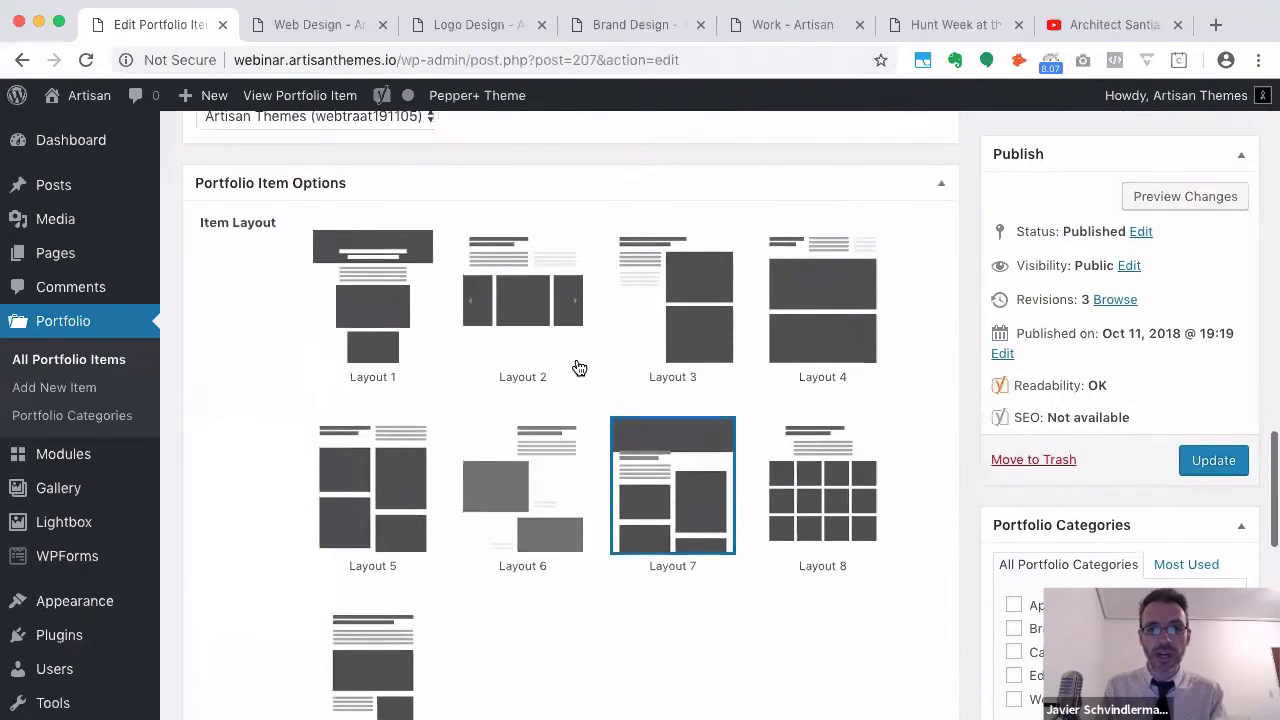
left_click(509, 305)
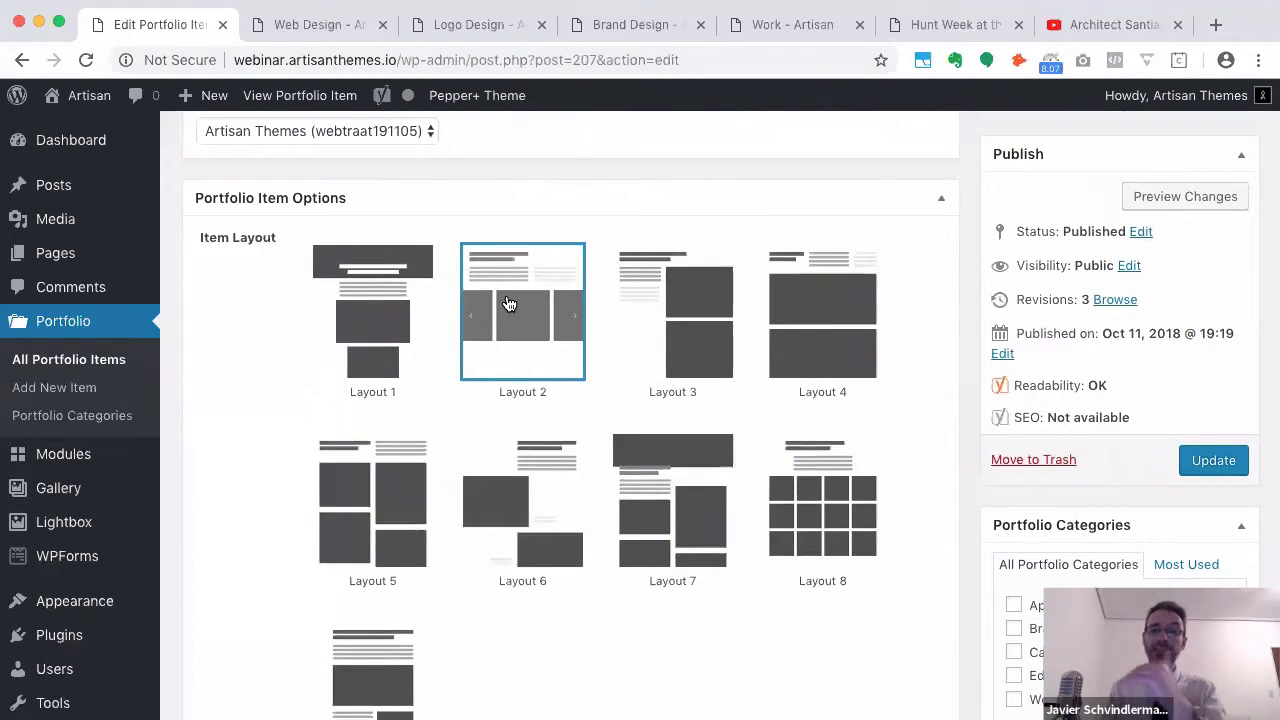
scroll(507, 303, "down", 10)
scroll(507, 303, "up", 2)
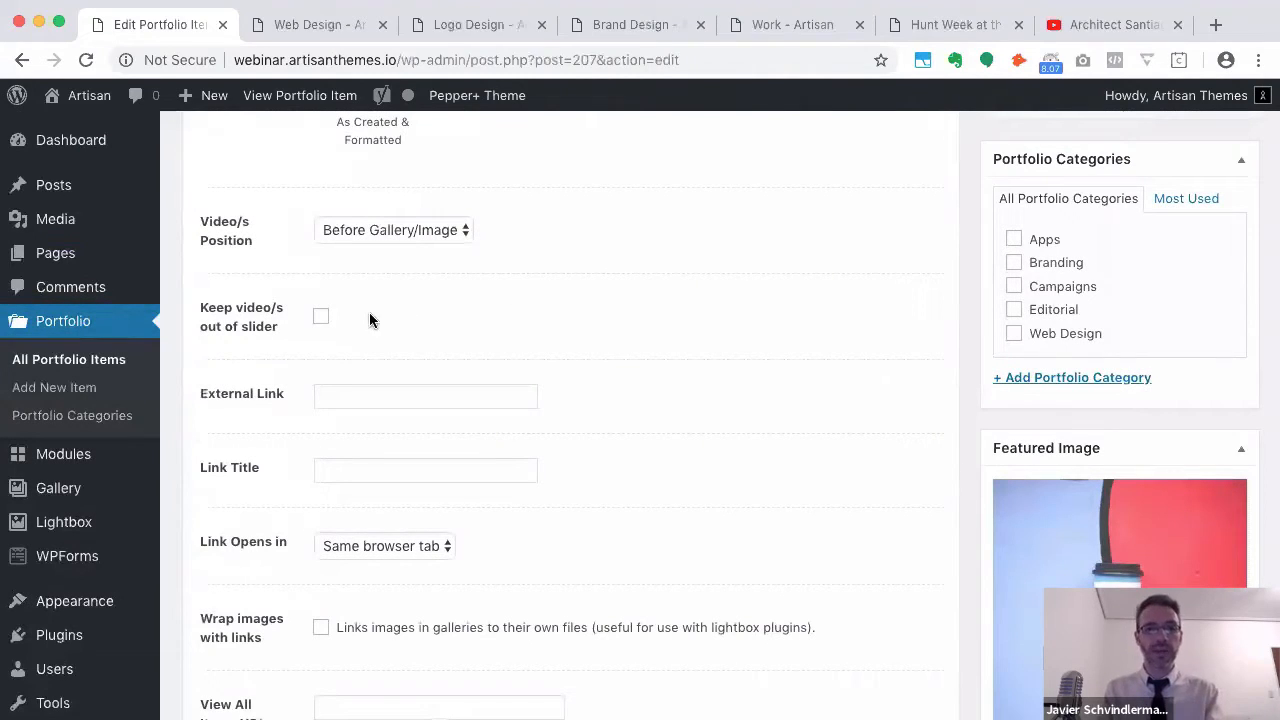
left_click(322, 317)
key("Return")
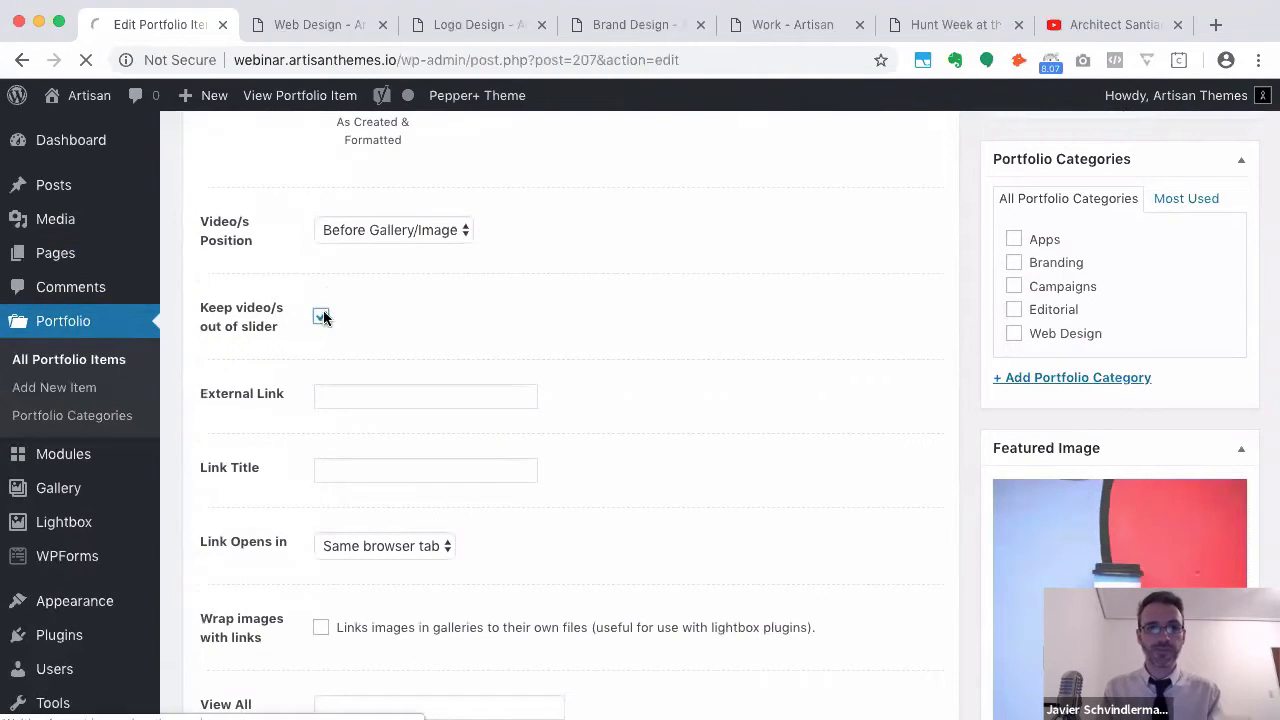
Reload the published Logo Design page and examine the image slider and the separate video in Layout 2
left_click(459, 30)
scroll(573, 222, "up", 10)
key("super+r")
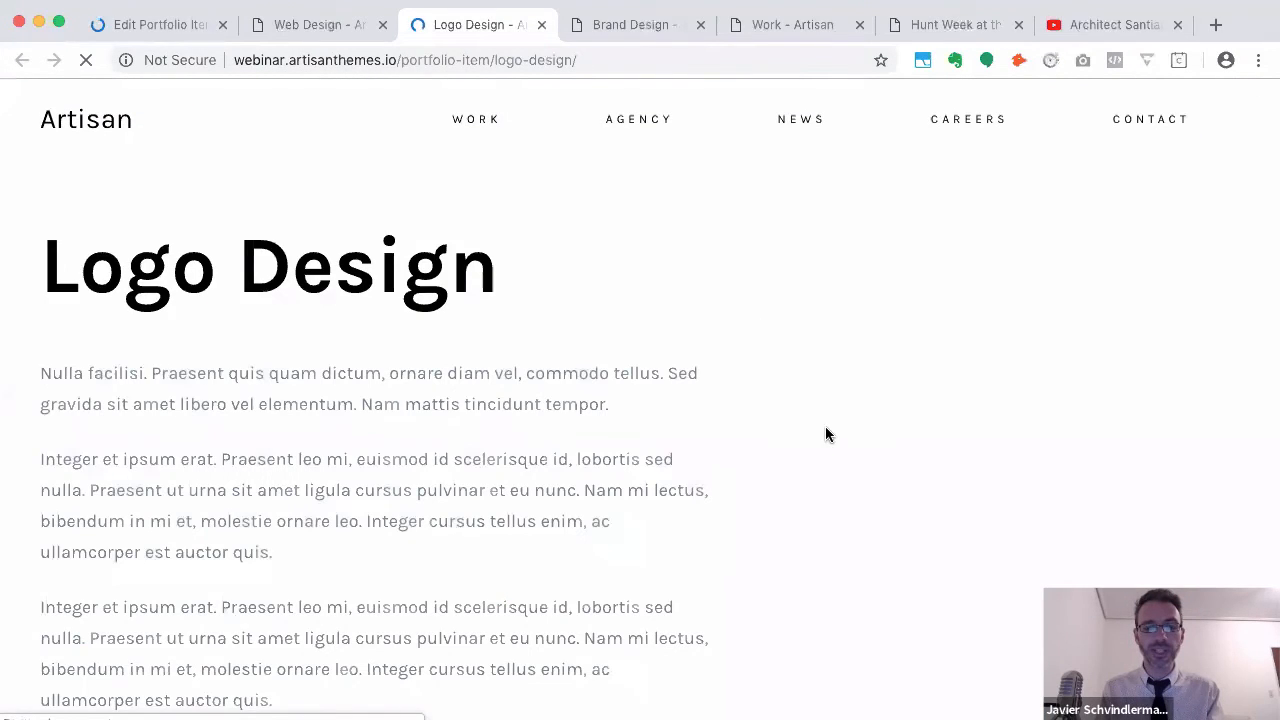
scroll(826, 434, "down", 7)
scroll(729, 460, "down", 7)
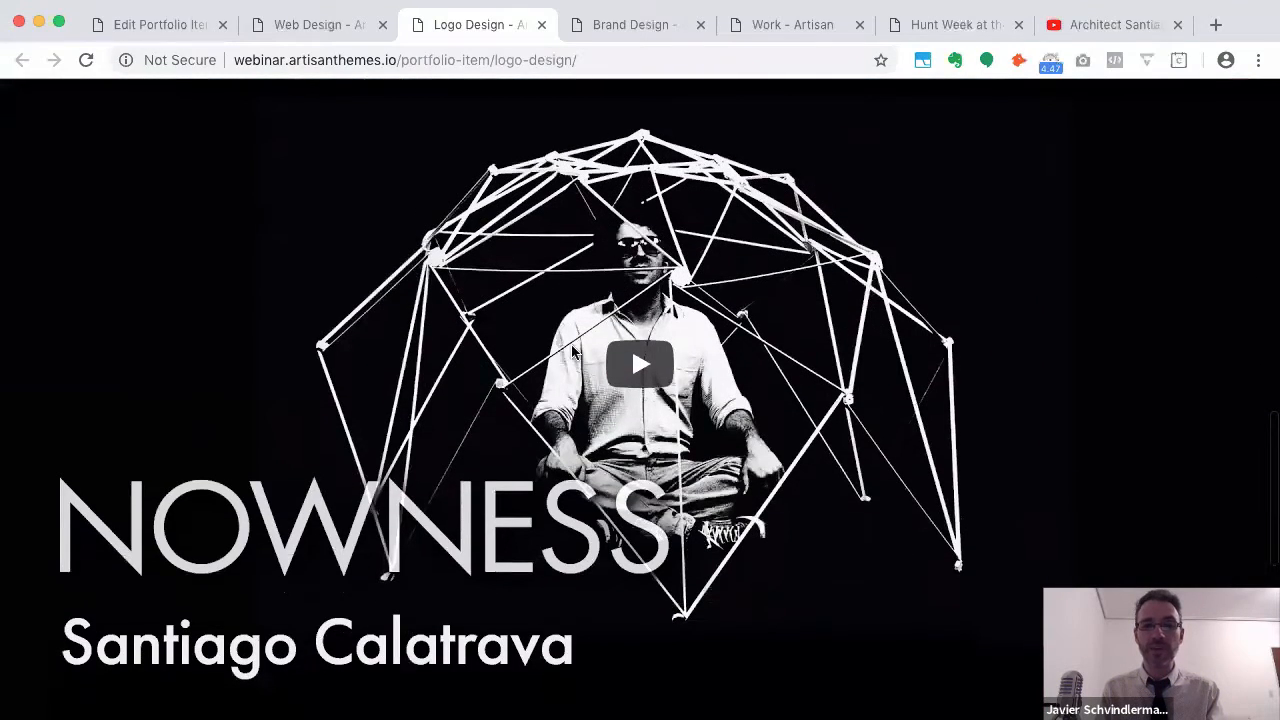
scroll(325, 115, "up", 2)
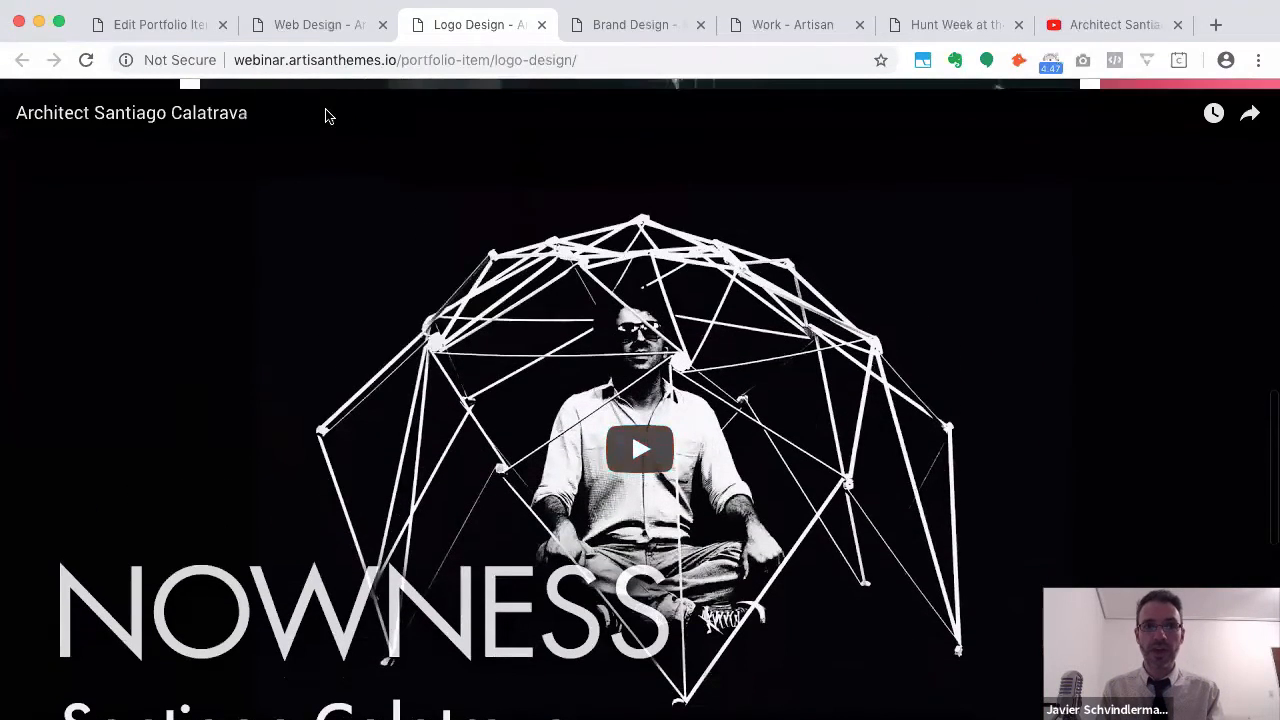
Return to the Logo Design editor and review the link, image wrapping, View All Items and data field options
left_click(180, 26)
scroll(470, 417, "down", 1)
scroll(470, 417, "down", 20)
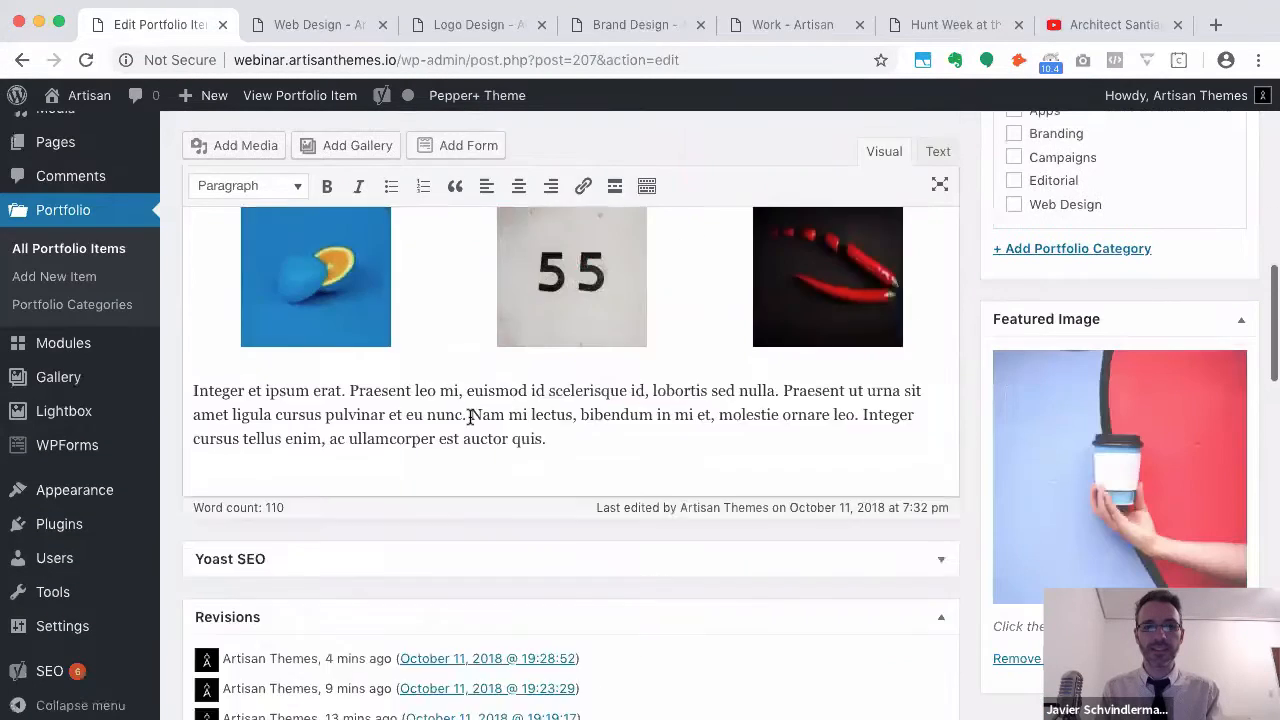
scroll(470, 425, "down", 10)
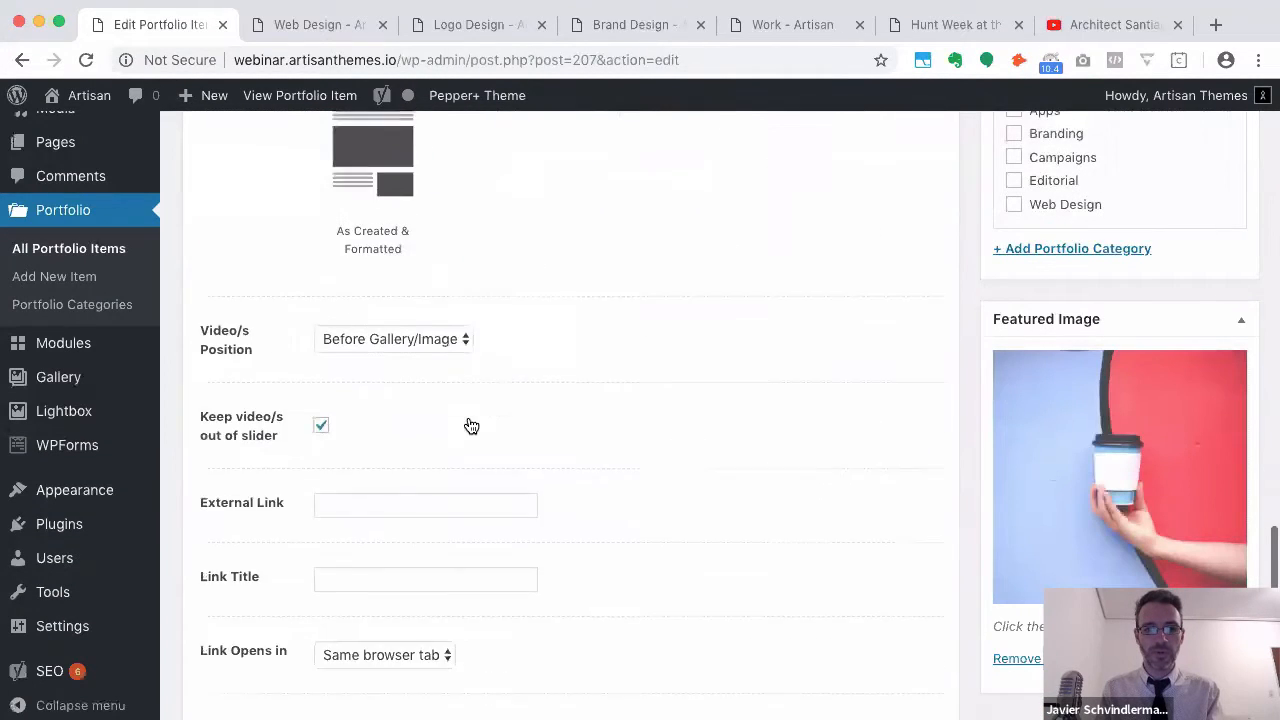
scroll(470, 425, "down", 2)
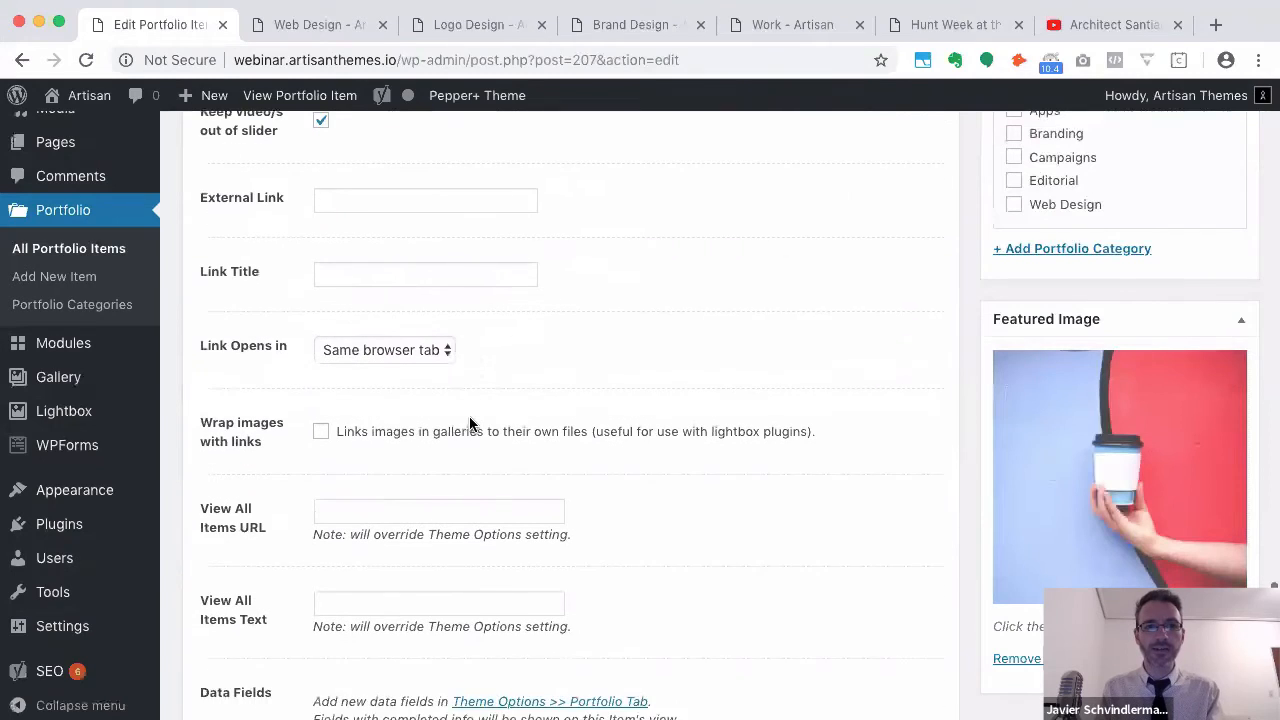
scroll(471, 425, "down", 2)
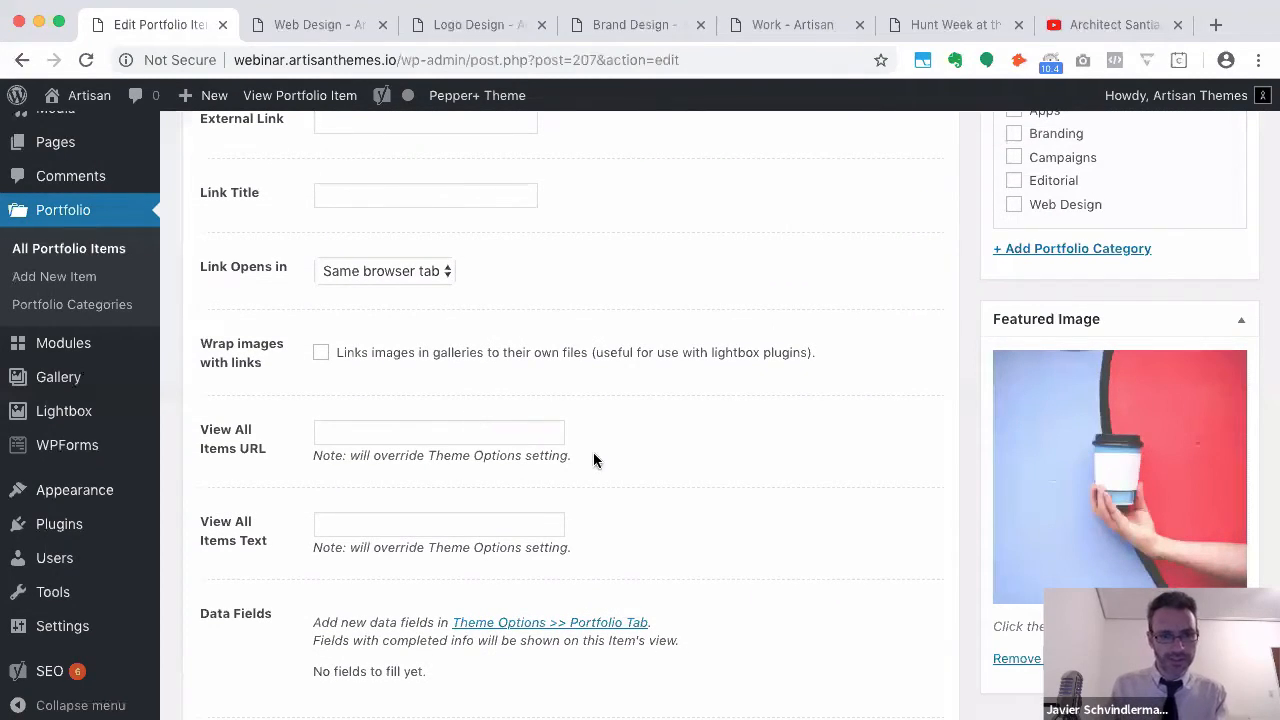
scroll(593, 460, "down", 2)
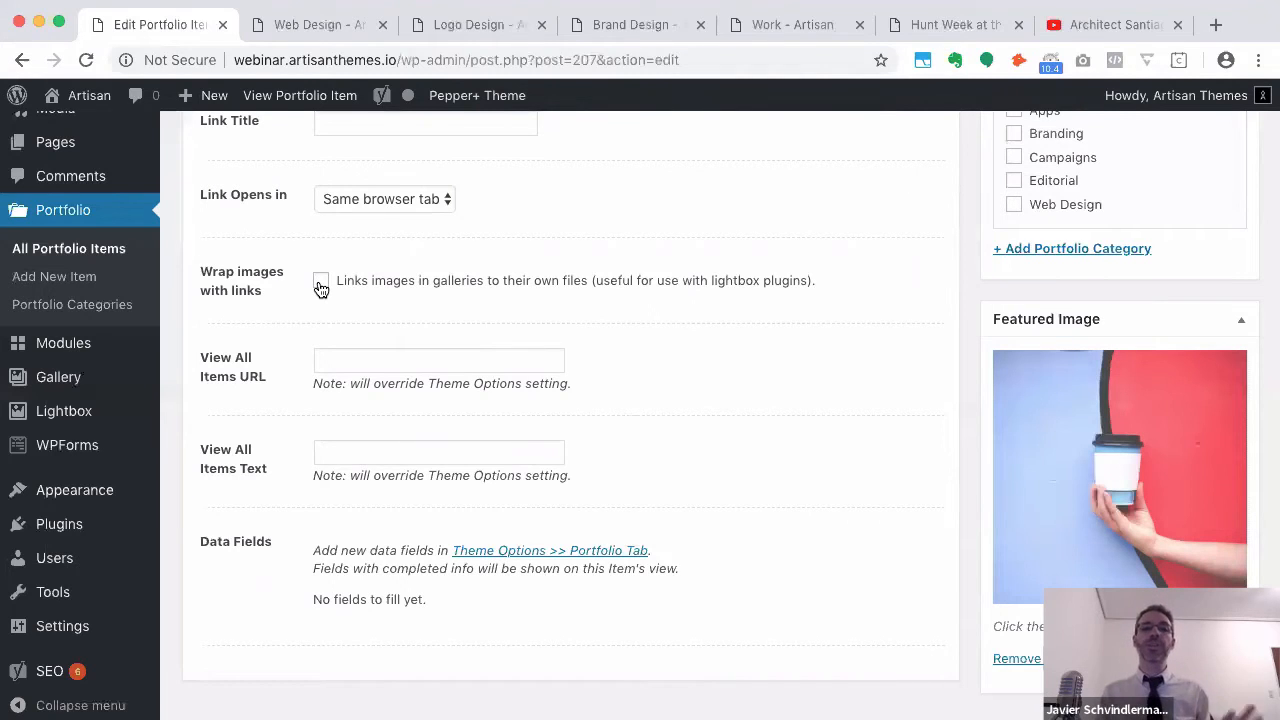
Move the published Logo Design page's browser tab ahead of the Web Design tab
left_click(344, 38)
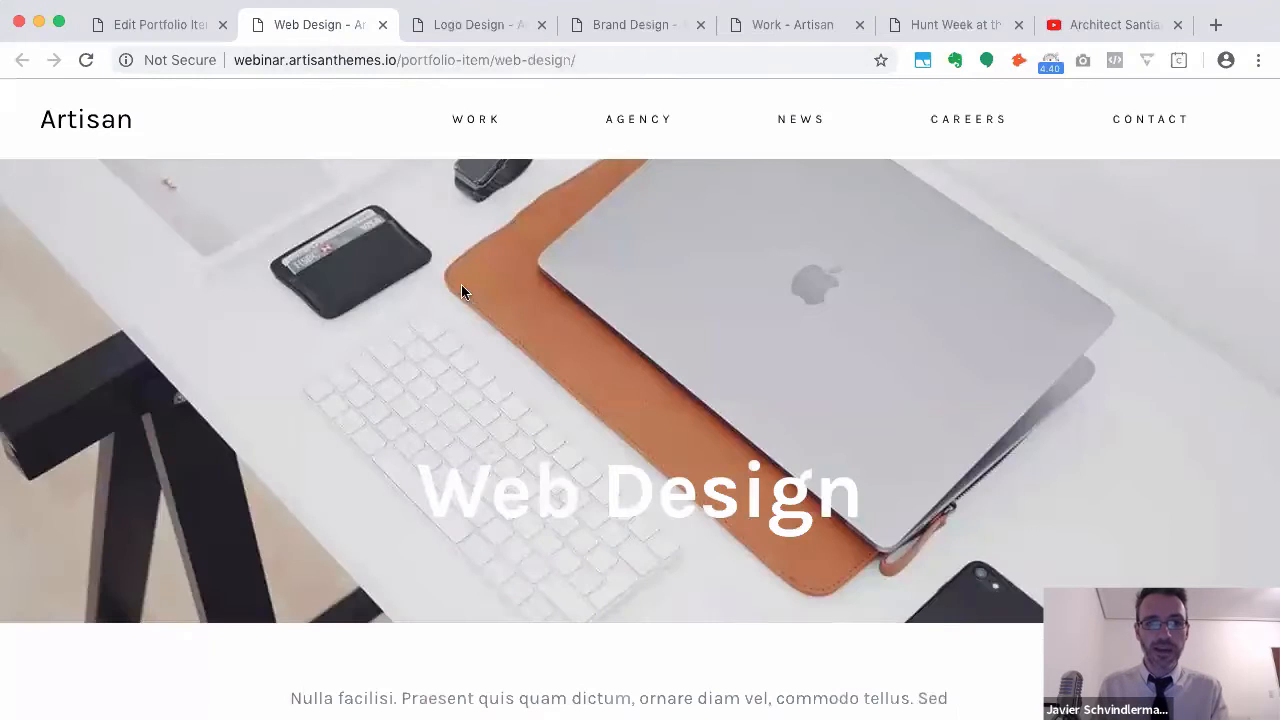
scroll(463, 290, "down", 5)
scroll(463, 290, "up", 6)
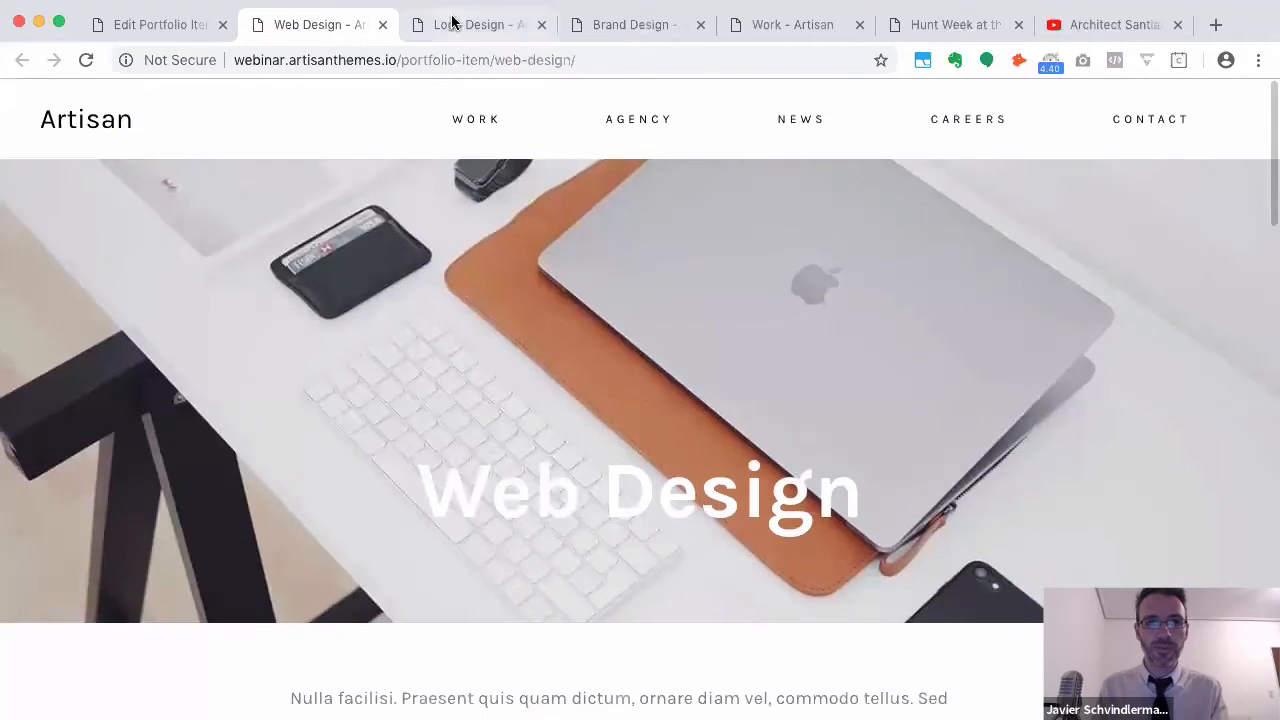
left_click_drag(470, 24, 312, 24)
Find the image slider on the published Logo Design page and advance it to the next image
scroll(423, 294, "down", 10)
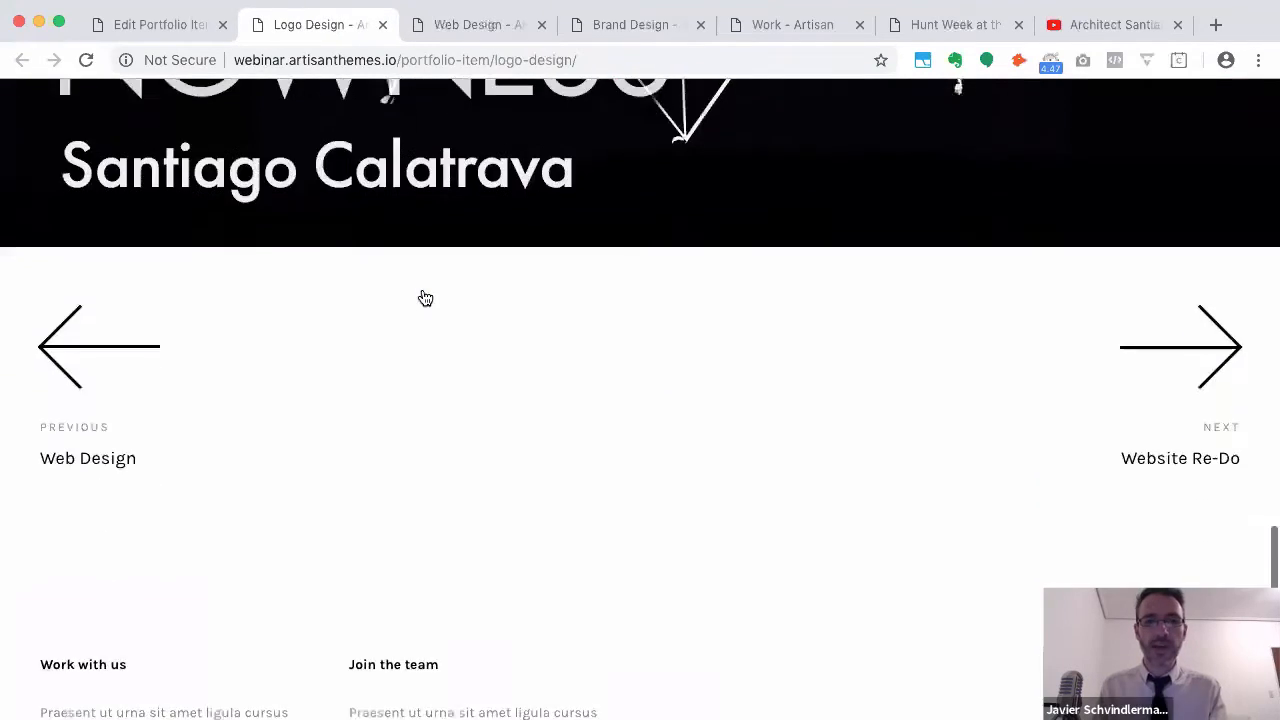
scroll(423, 294, "up", 15)
scroll(558, 436, "down", 1)
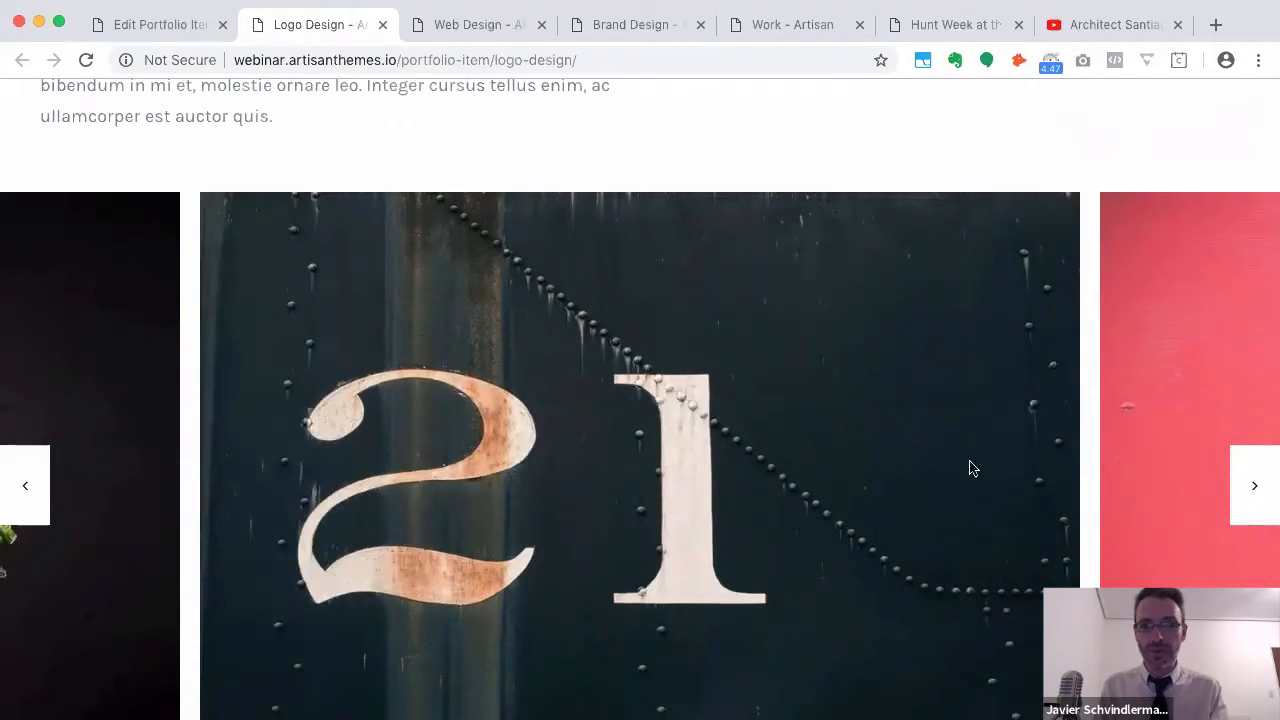
left_click(1250, 505)
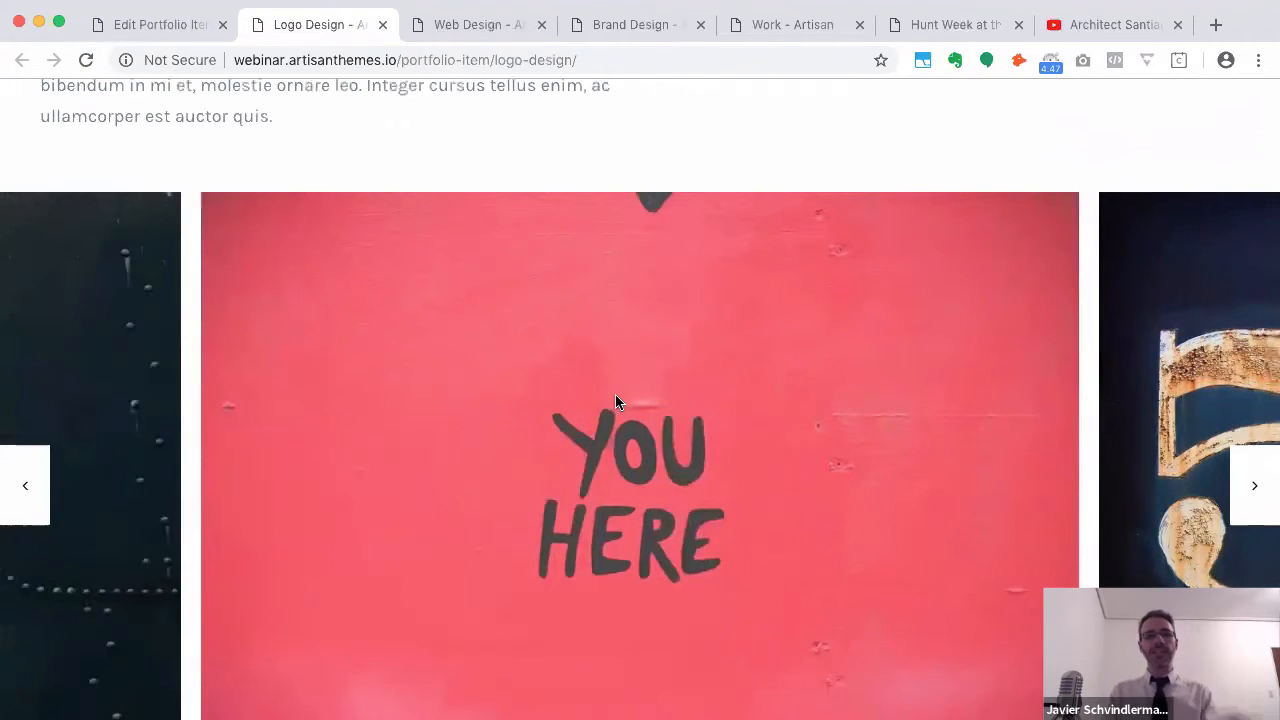
Enable wrapping gallery images with links for the Logo Design item and update it
left_click(168, 22)
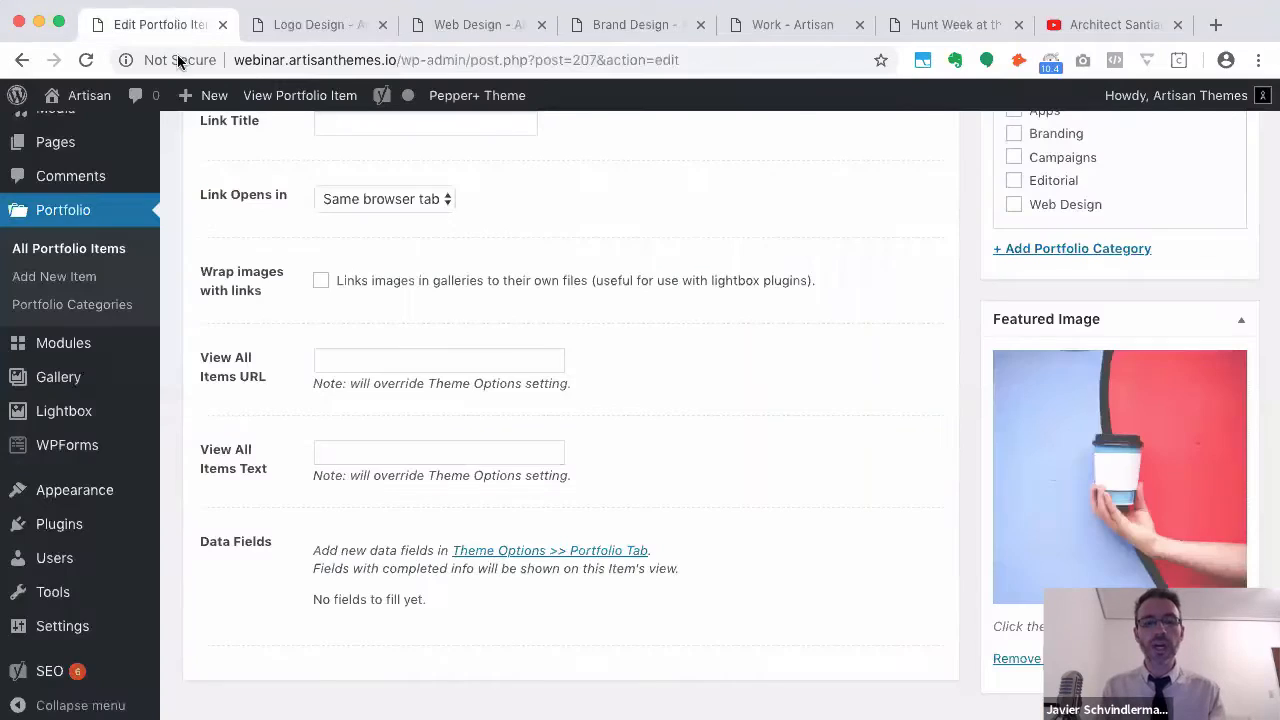
left_click(319, 282)
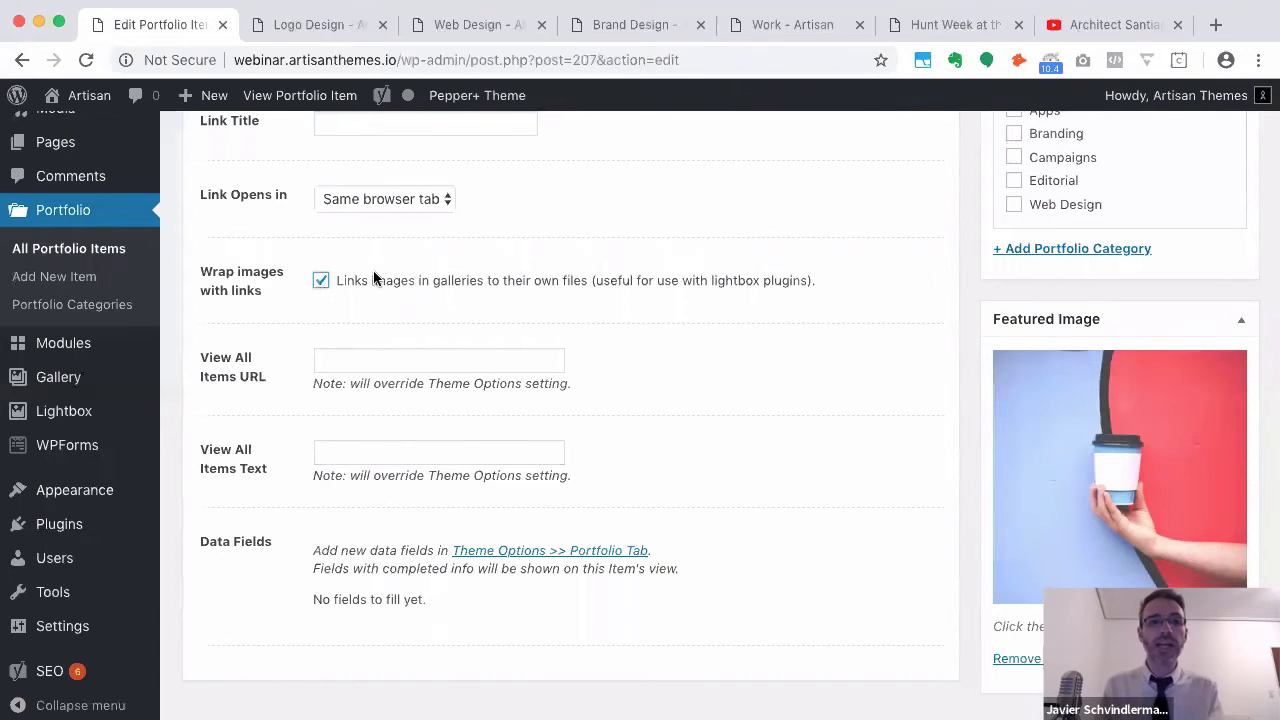
key("Return")
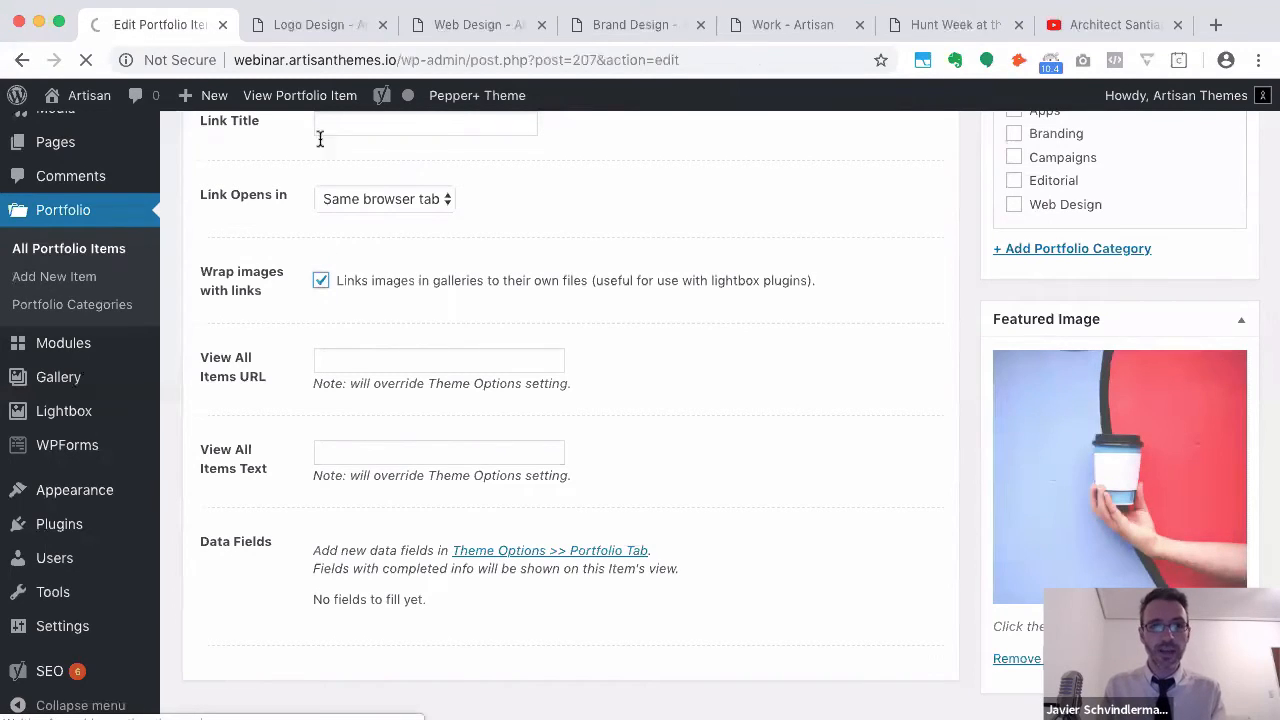
Reload the published Logo Design page, view the slider's "21" image in the lightbox, and close it
left_click(305, 25)
key("super+r")
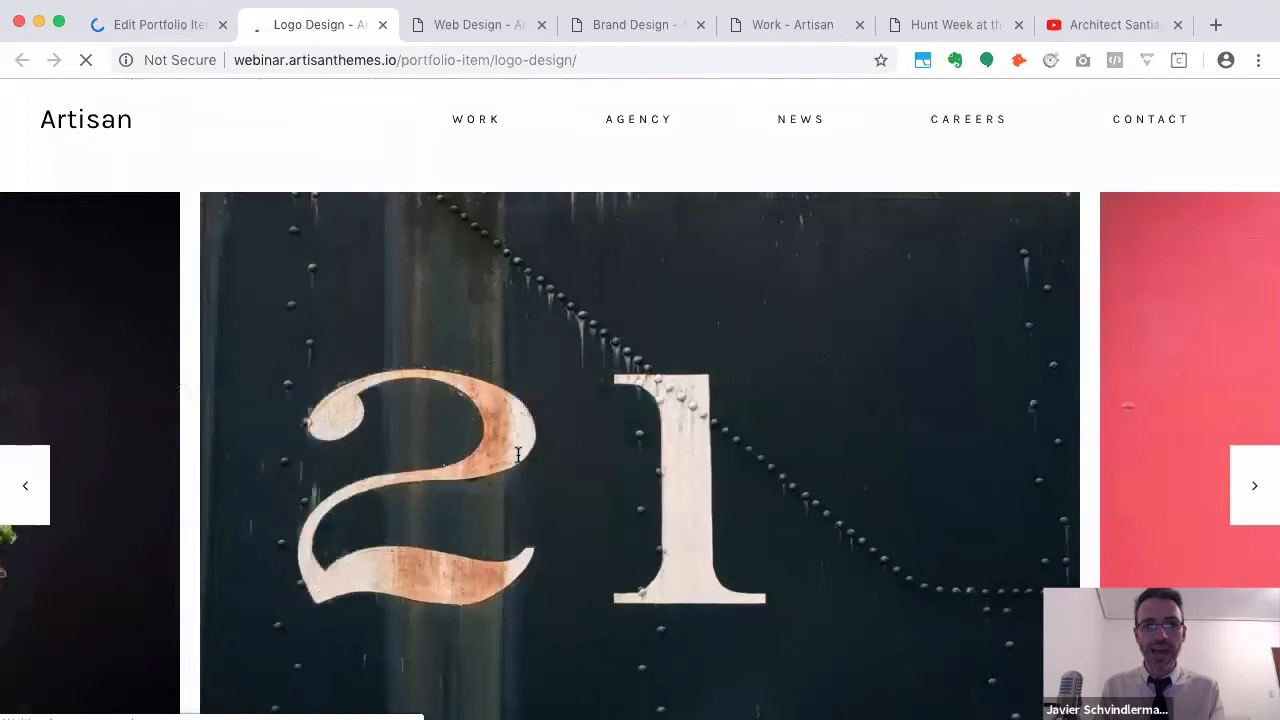
left_click(685, 423)
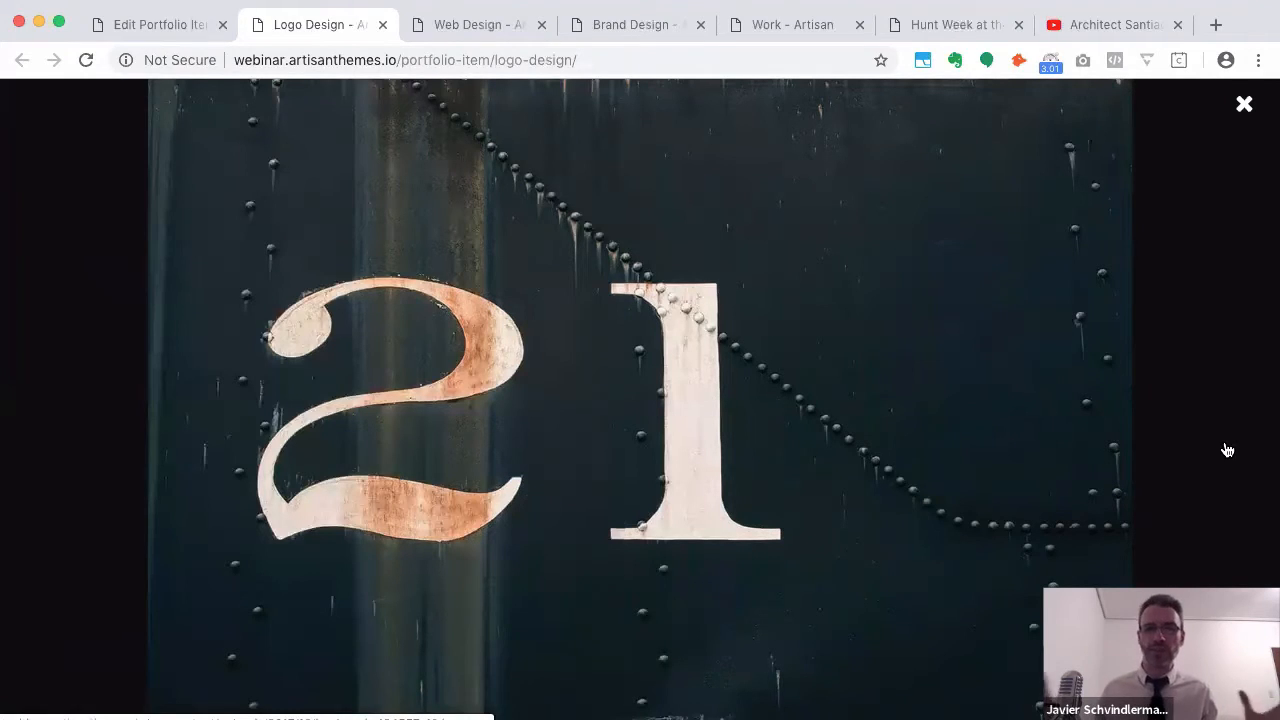
left_click(1244, 104)
Return to the Logo Design item's edit form and find its View All Items URL setting
left_click(180, 24)
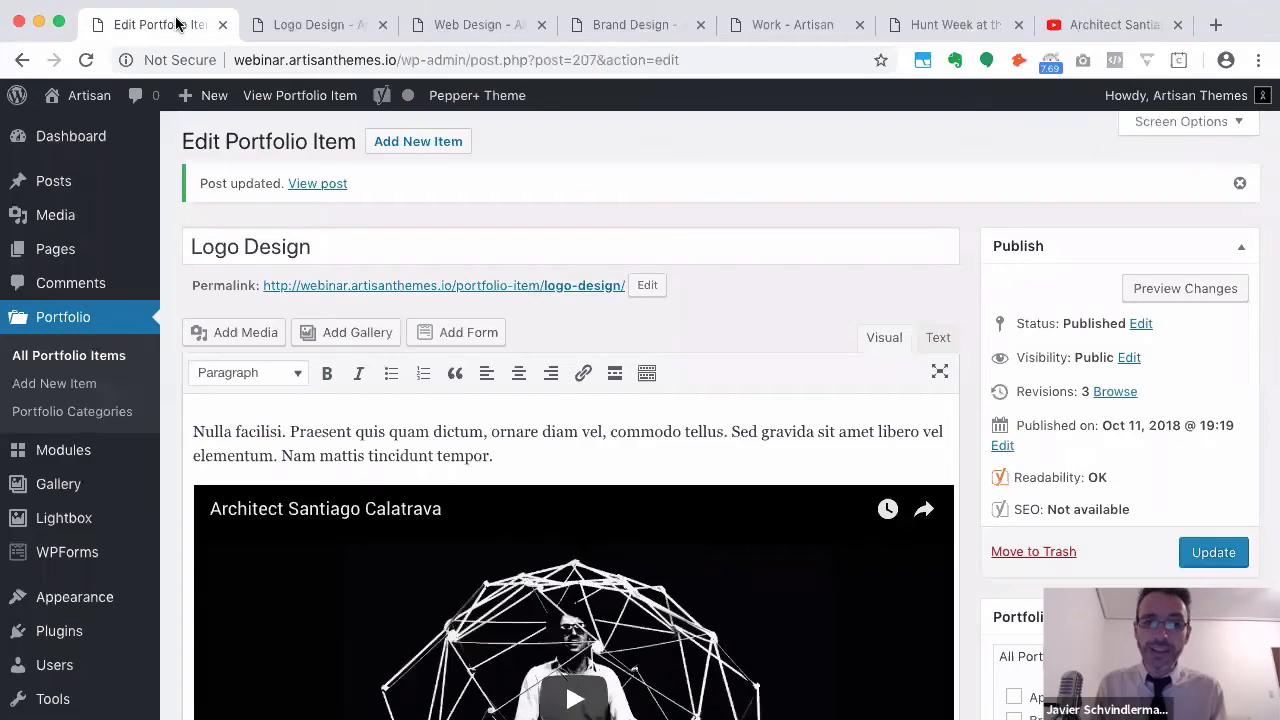
scroll(404, 452, "down", 1)
scroll(404, 452, "down", 10)
scroll(211, 552, "up", 2)
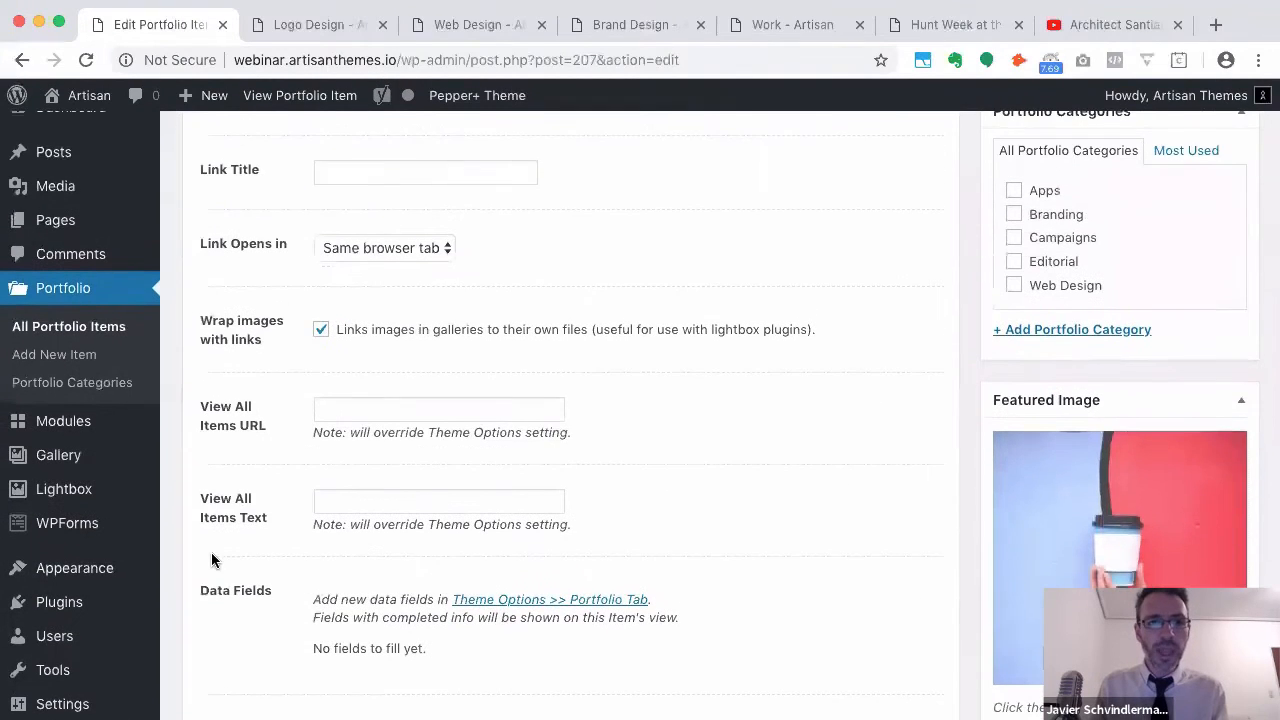
scroll(717, 502, "up", 2)
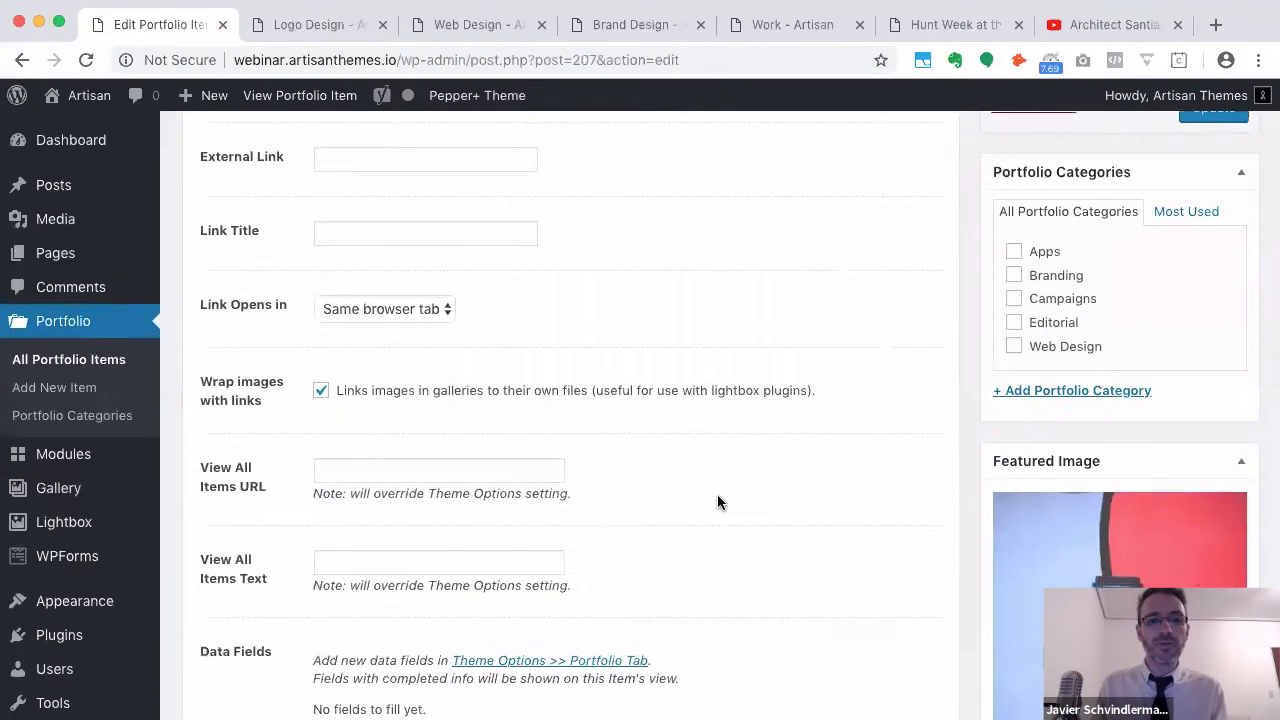
left_click(348, 465)
scroll(653, 482, "down", 1)
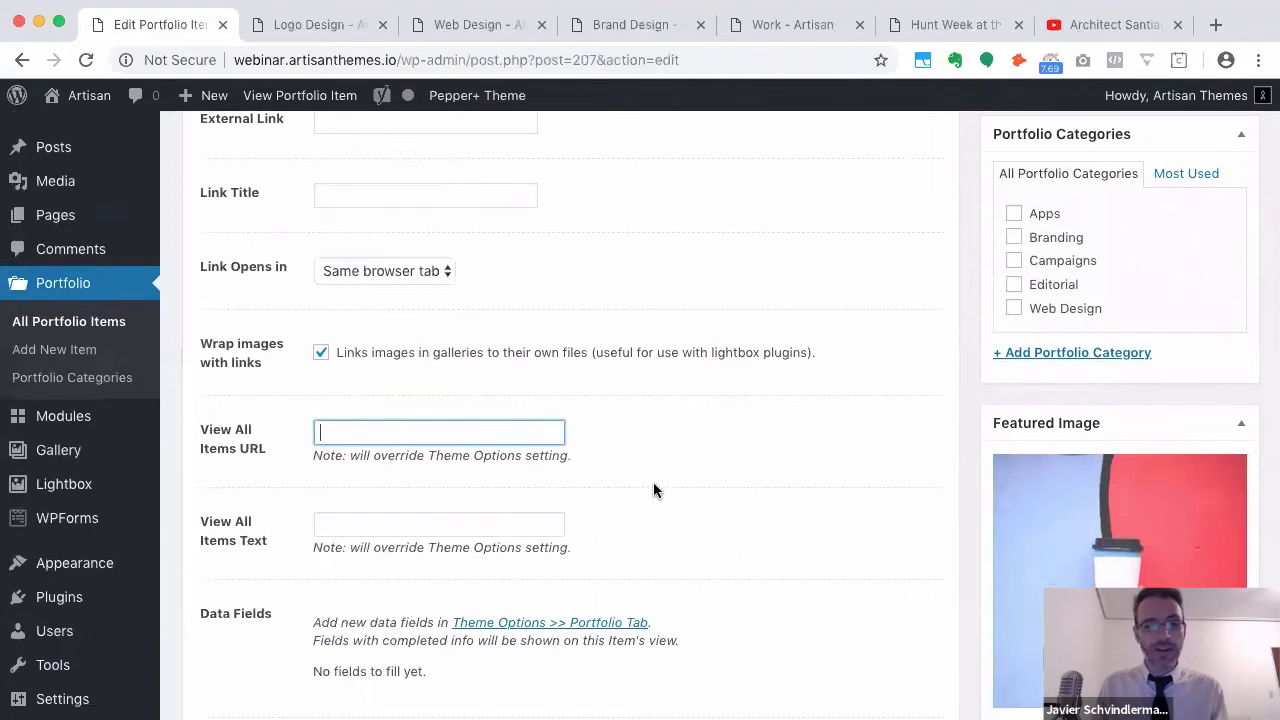
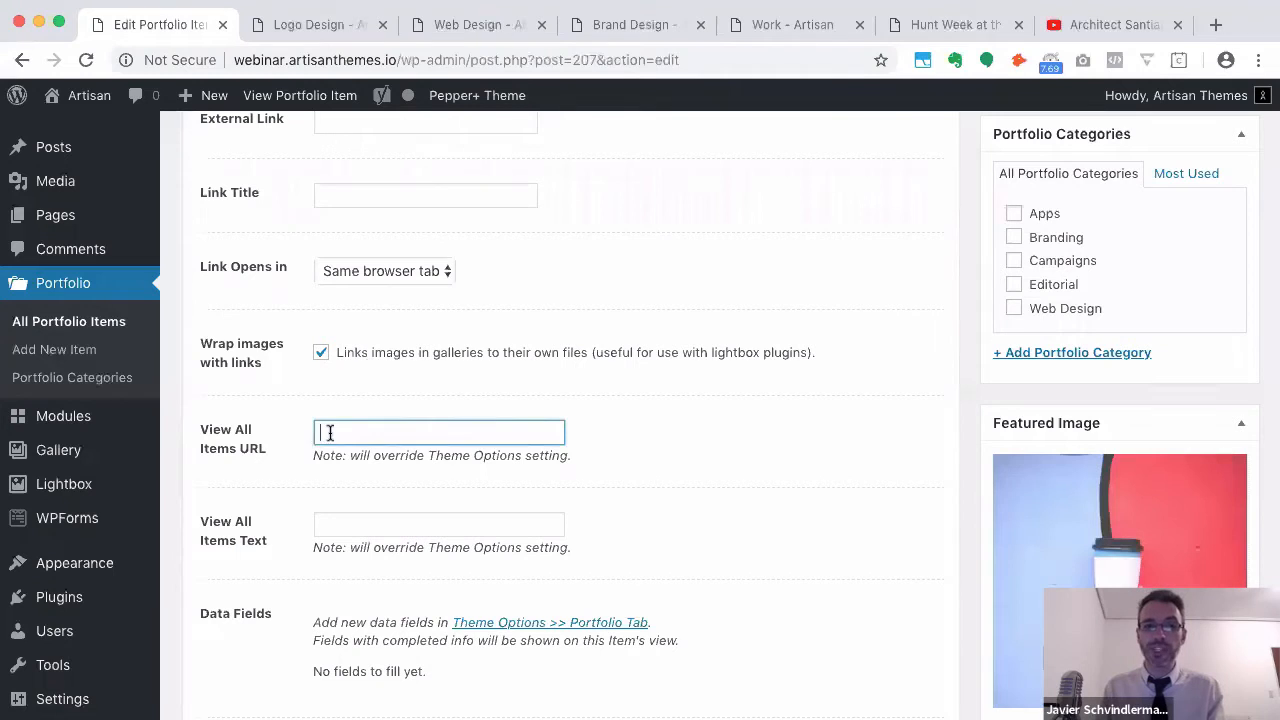
Check the previous and next item navigation at the end of the published Web Design page
left_click(443, 24)
scroll(447, 336, "down", 20)
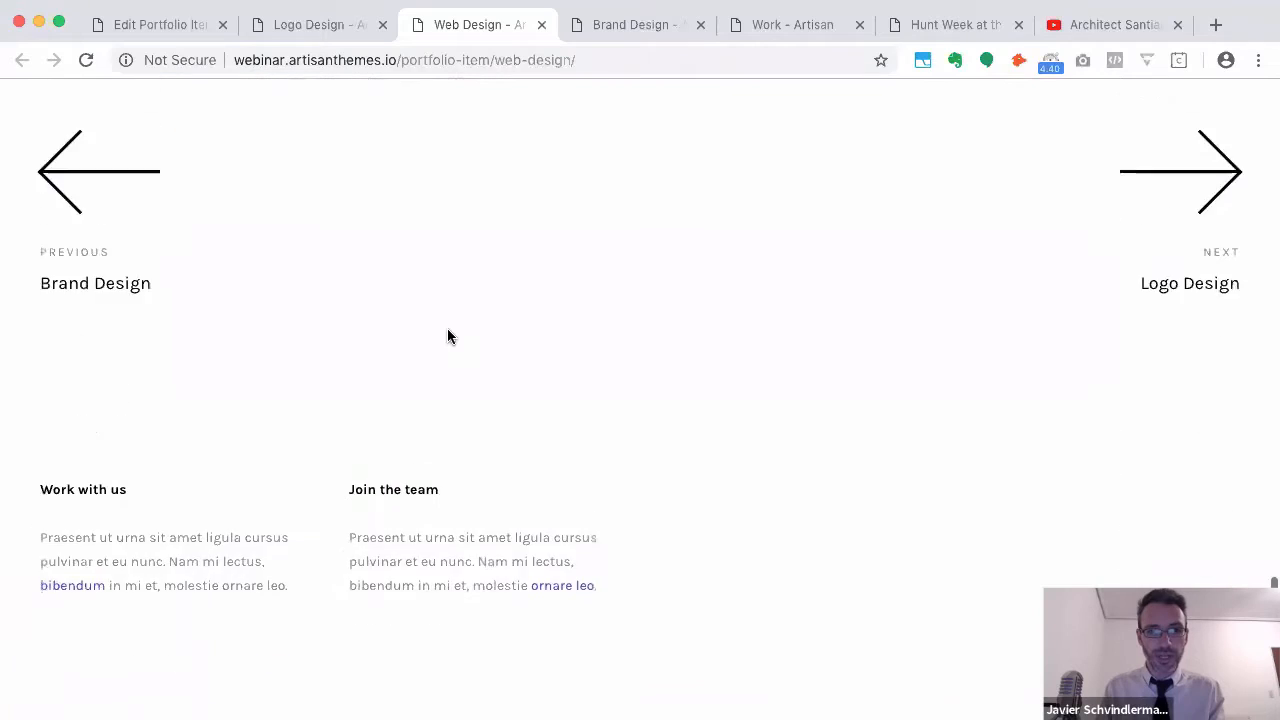
scroll(447, 336, "up", 2)
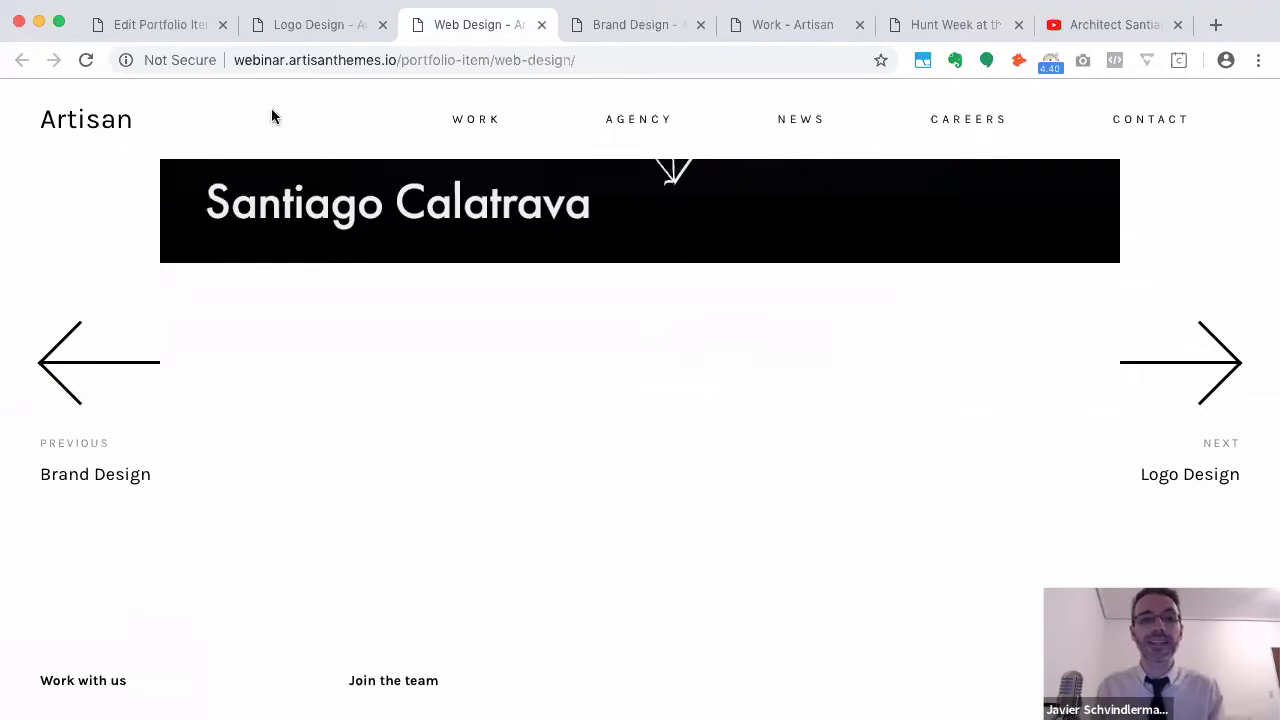
Set the Logo Design item's View All Items Text to "See all my services" and its URL to "#", and save the item
left_click(167, 27)
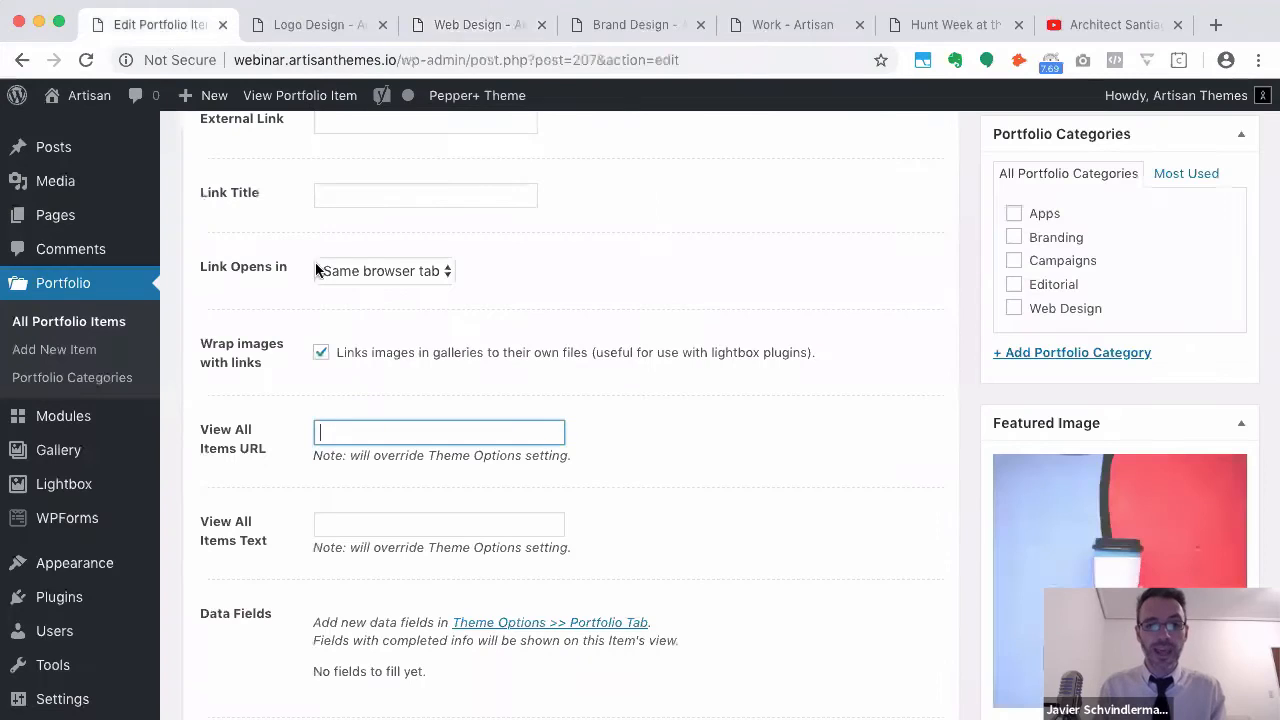
scroll(367, 375, "down", 1)
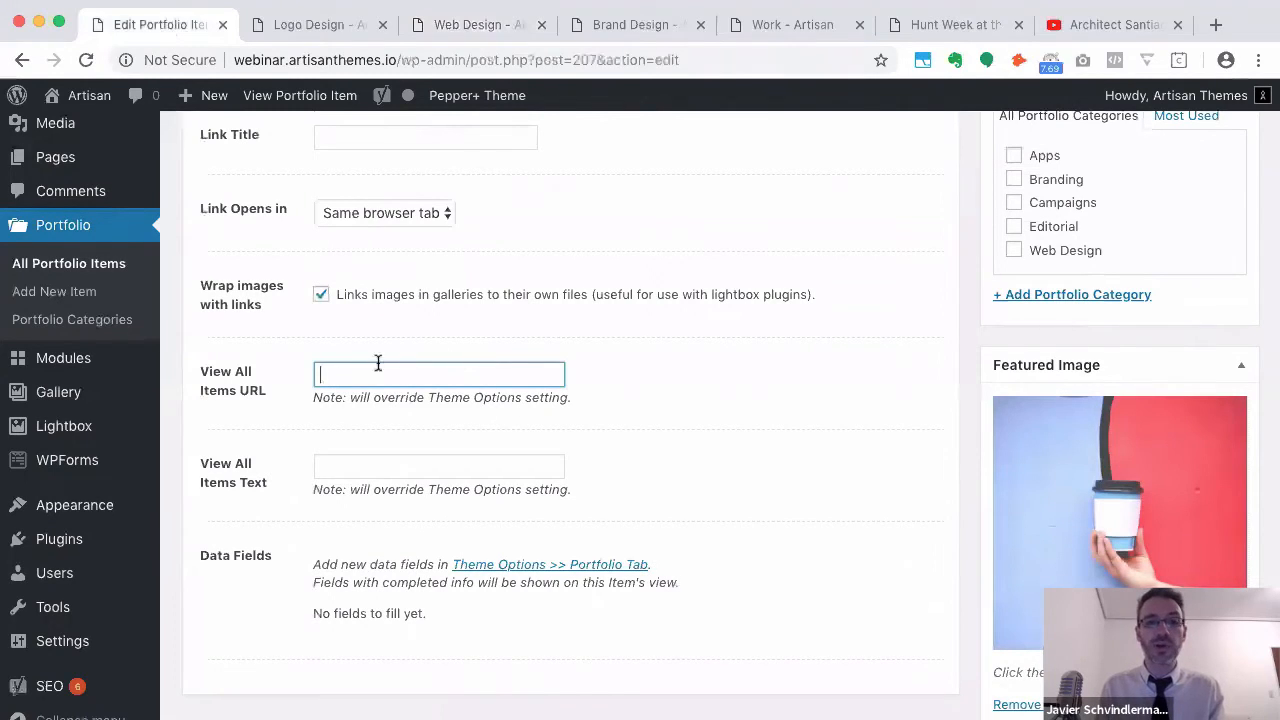
left_click(340, 463)
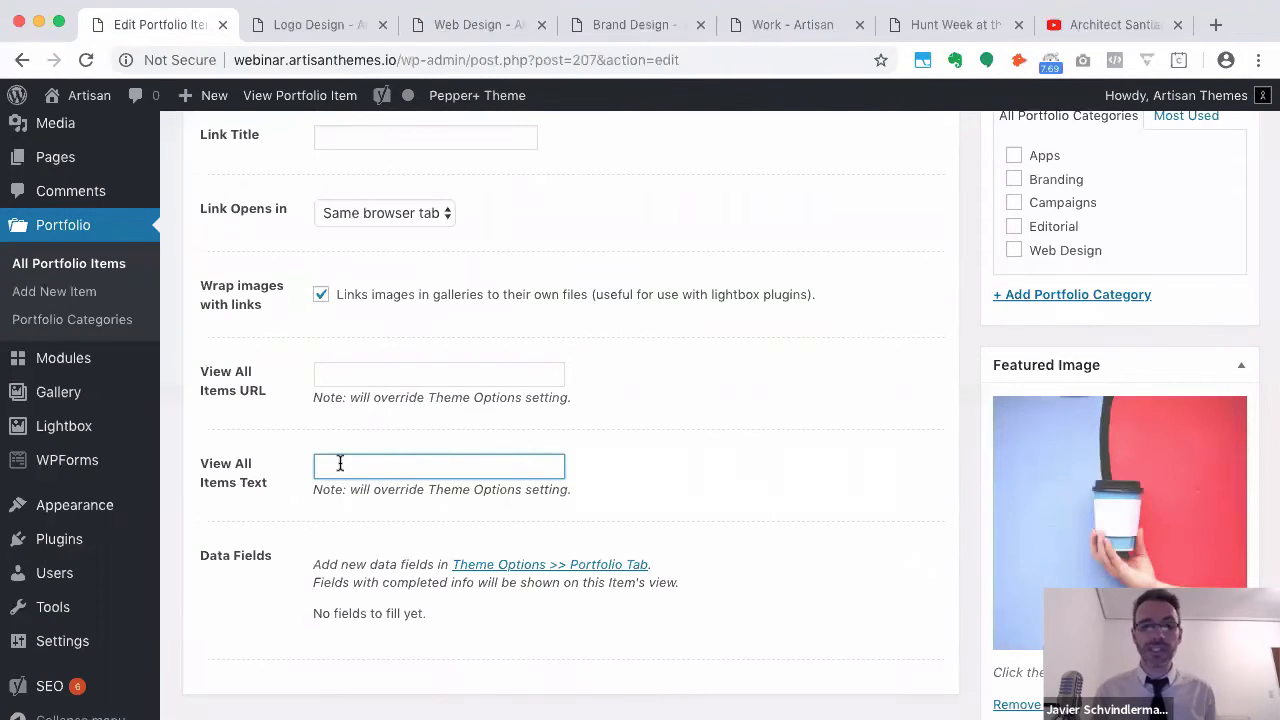
type("See all m")
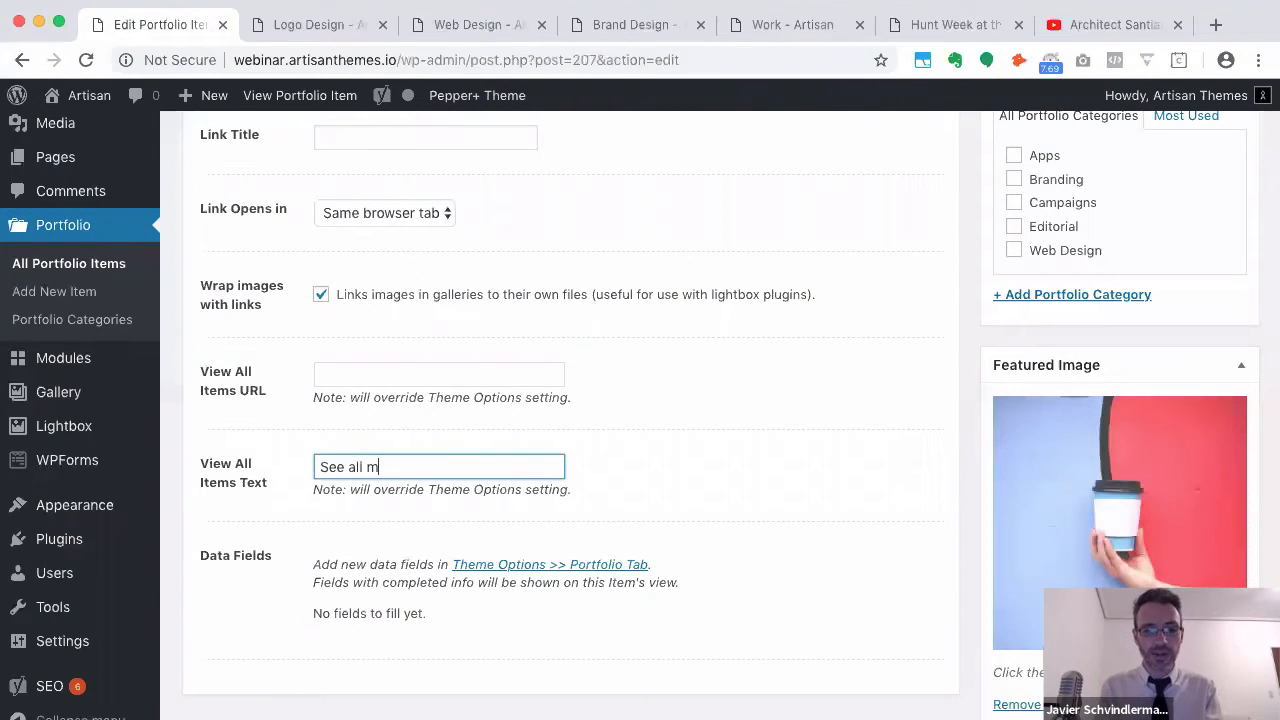
type("y services")
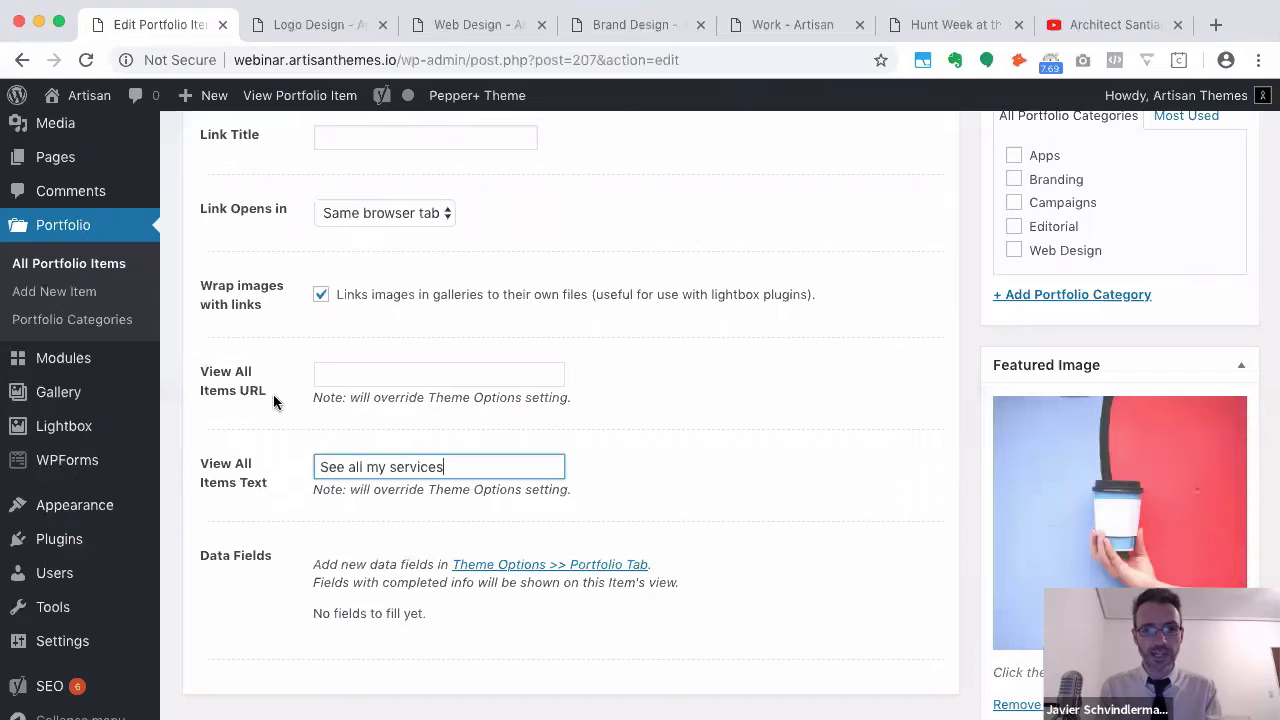
left_click(331, 374)
type("#")
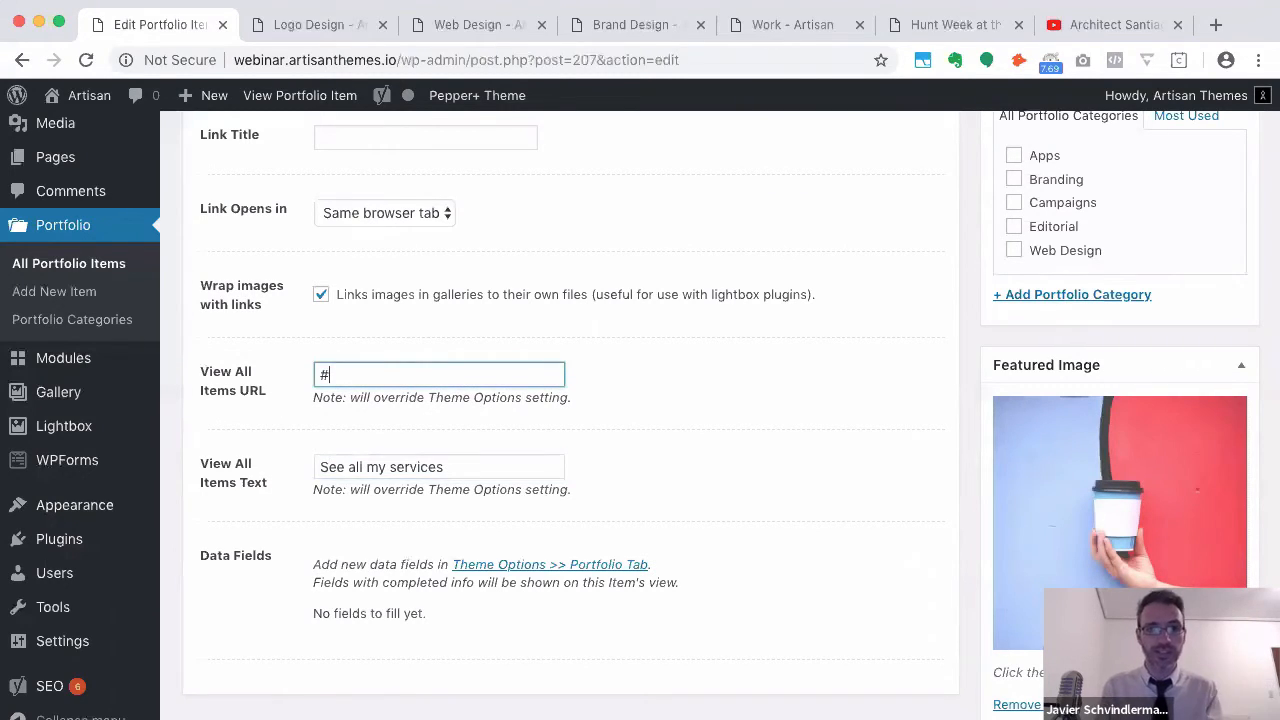
key("Return")
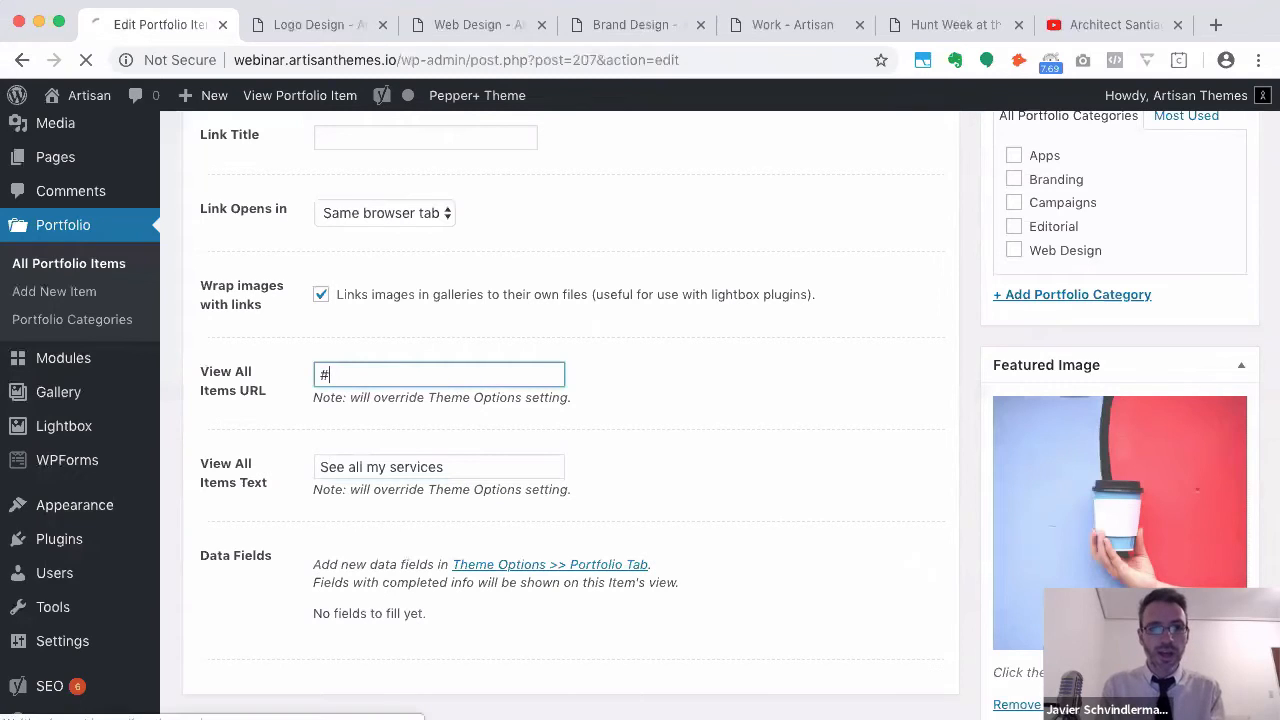
Reload the published Logo Design page and review the view-all link between its previous and next item navigation
left_click(346, 26)
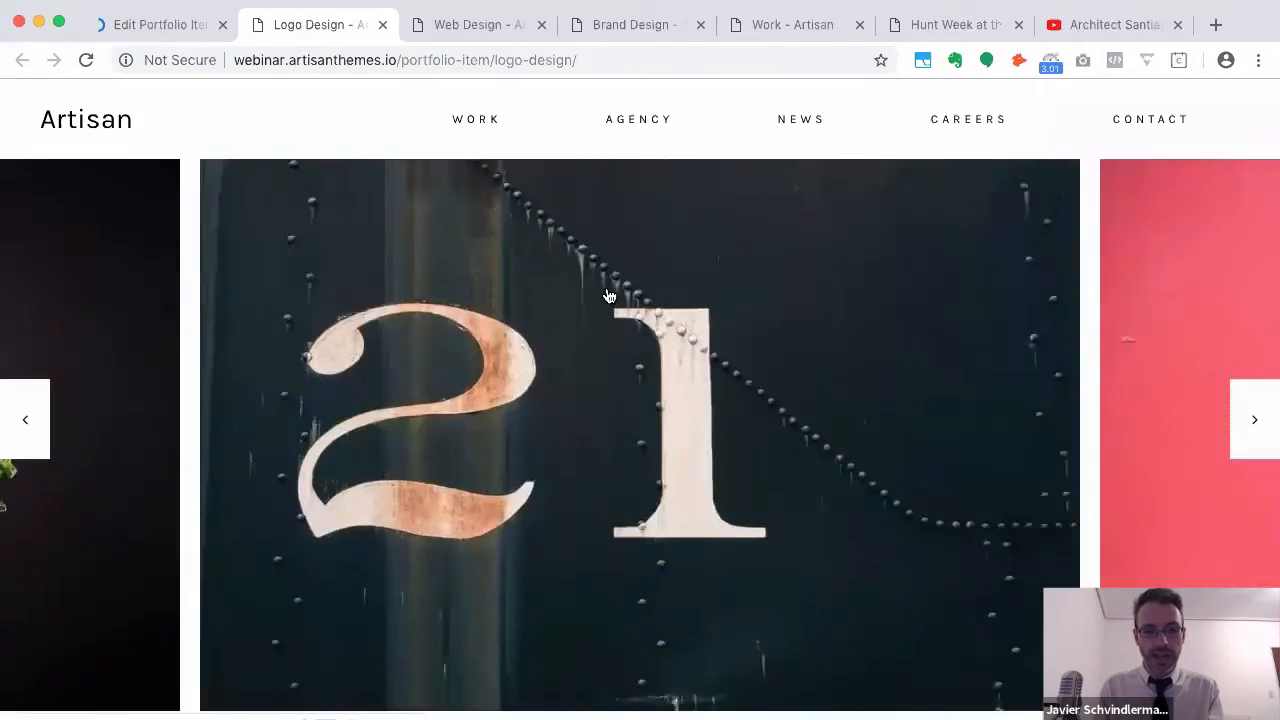
scroll(607, 290, "down", 15)
key("super+r")
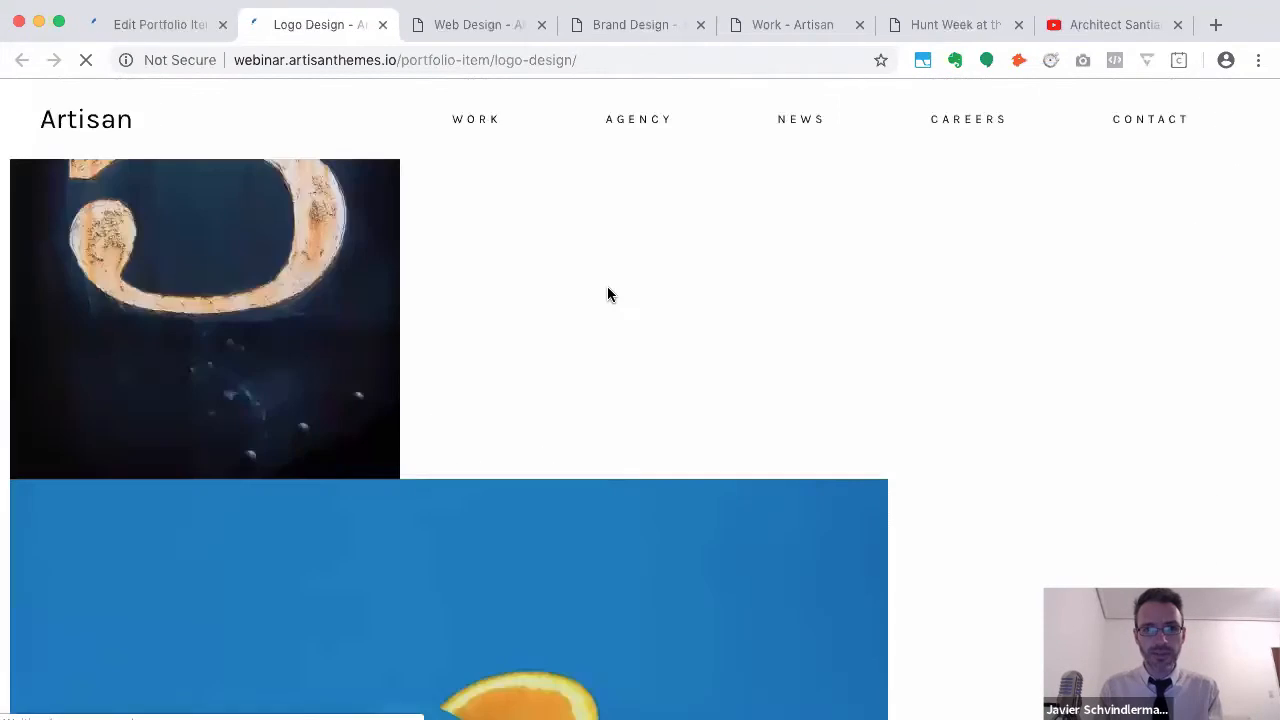
scroll(608, 291, "up", 2)
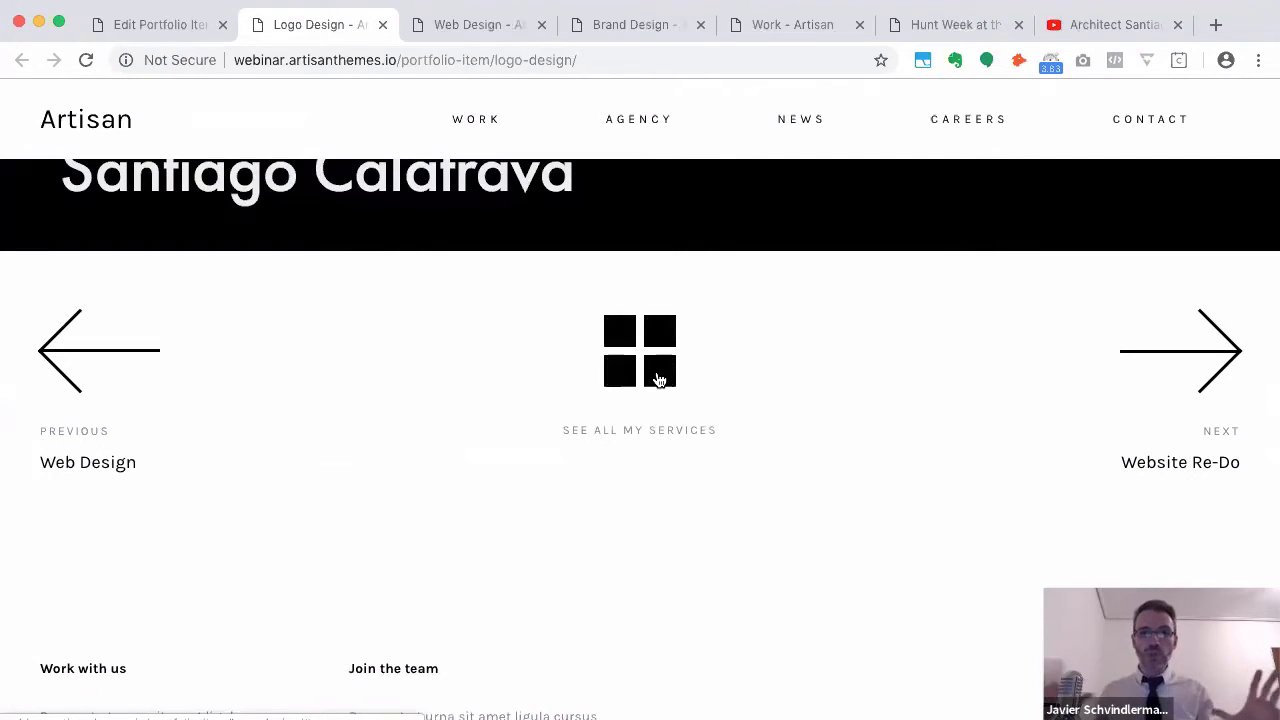
scroll(659, 380, "up", 1)
scroll(659, 380, "up", 1)
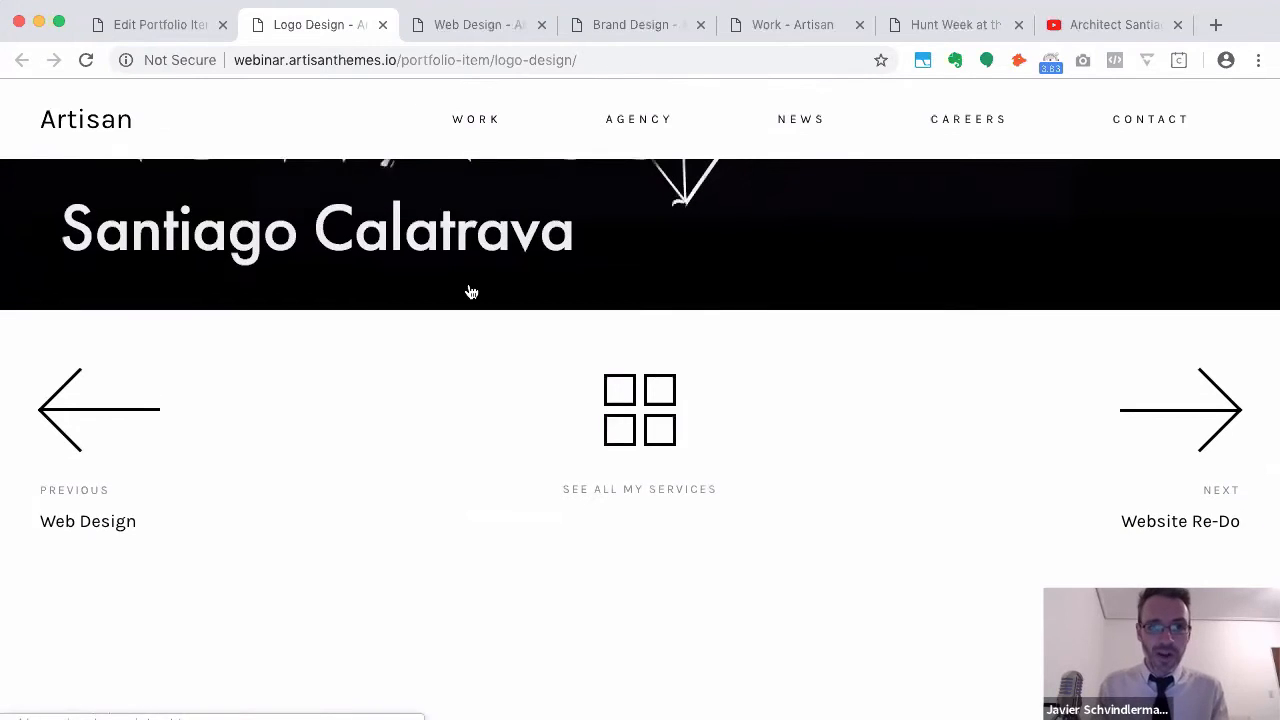
scroll(471, 289, "up", 10)
scroll(471, 289, "up", 5)
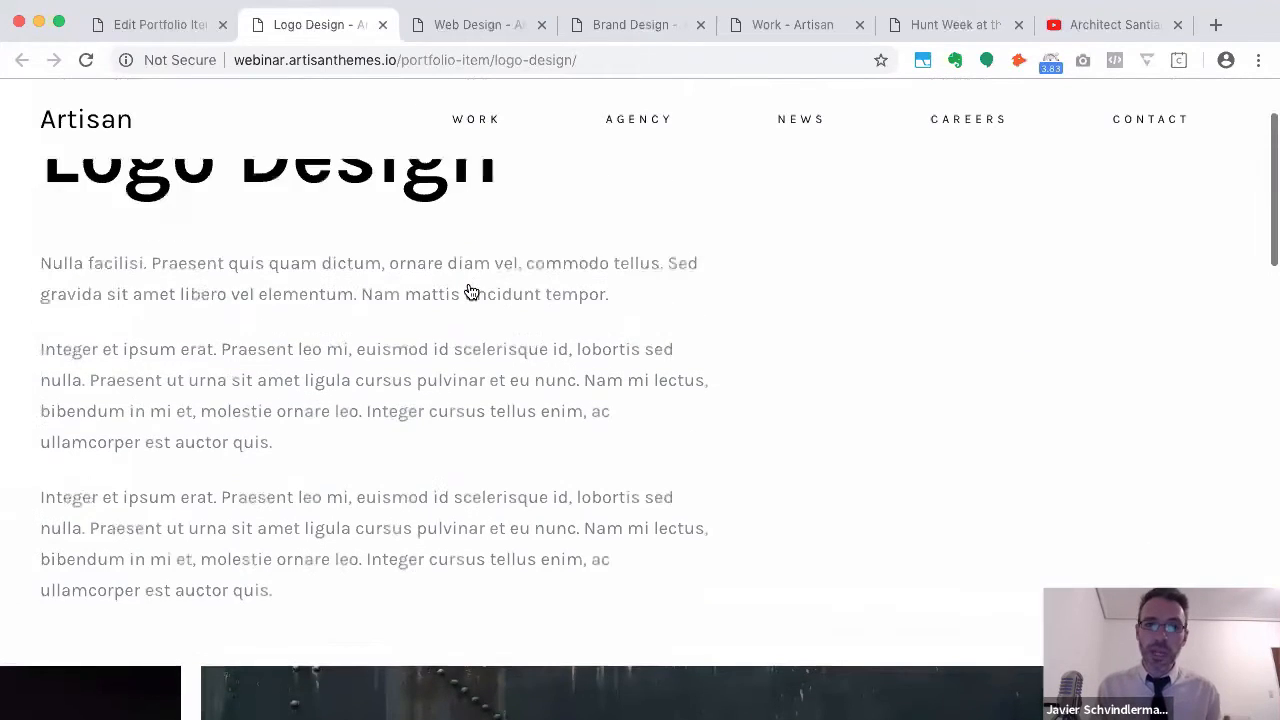
scroll(471, 289, "down", 2)
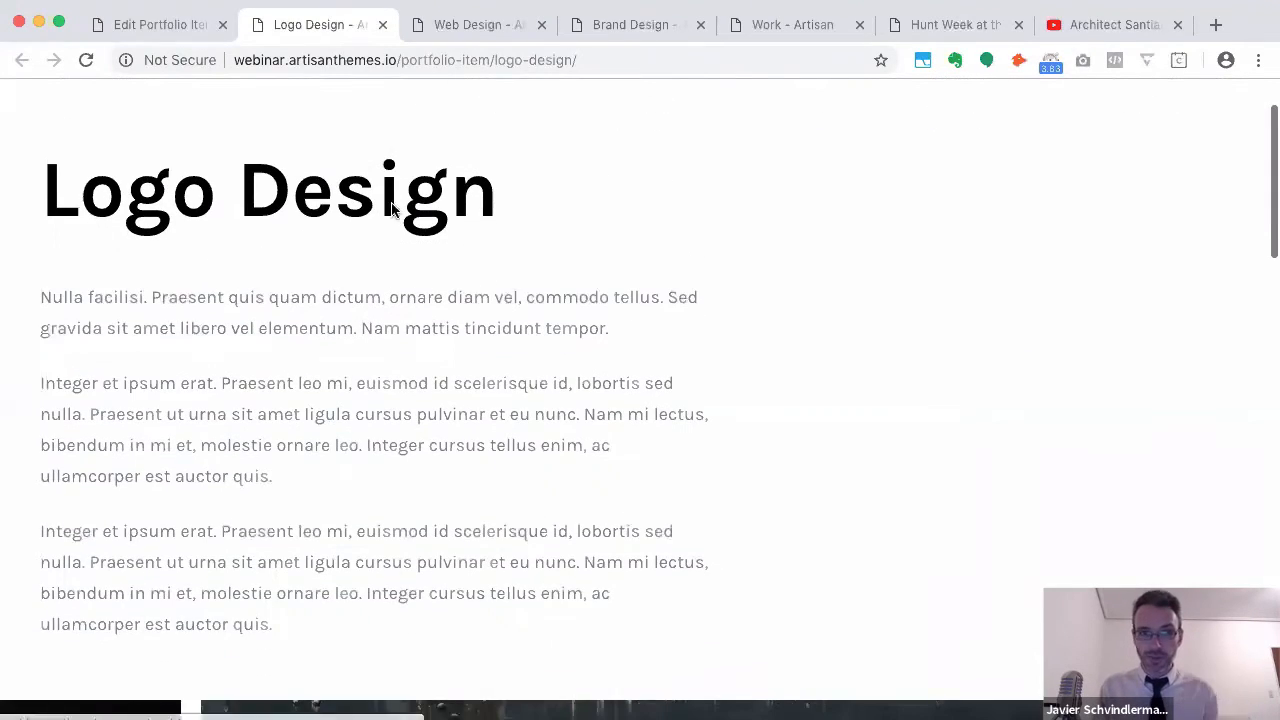
Start a new page in a separate browser tab and title it "Design Services"
left_click(160, 30)
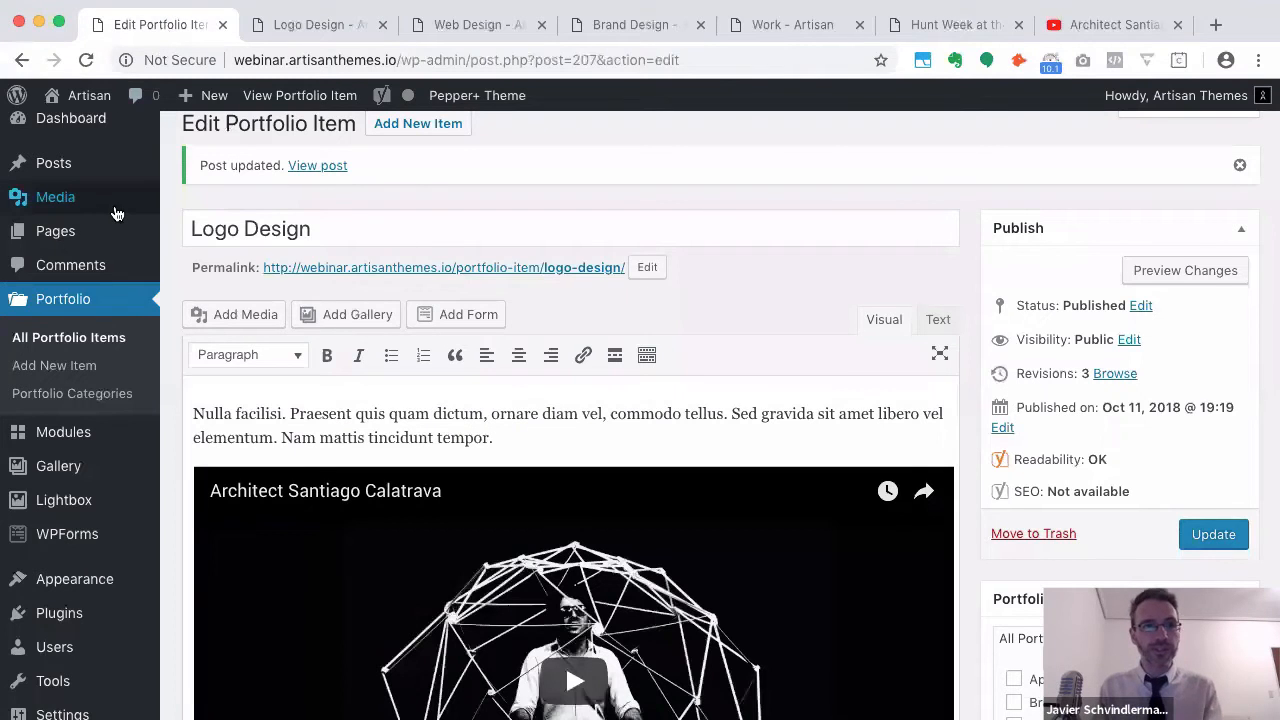
mouse_move(77, 229)
left_click(201, 262, "super")
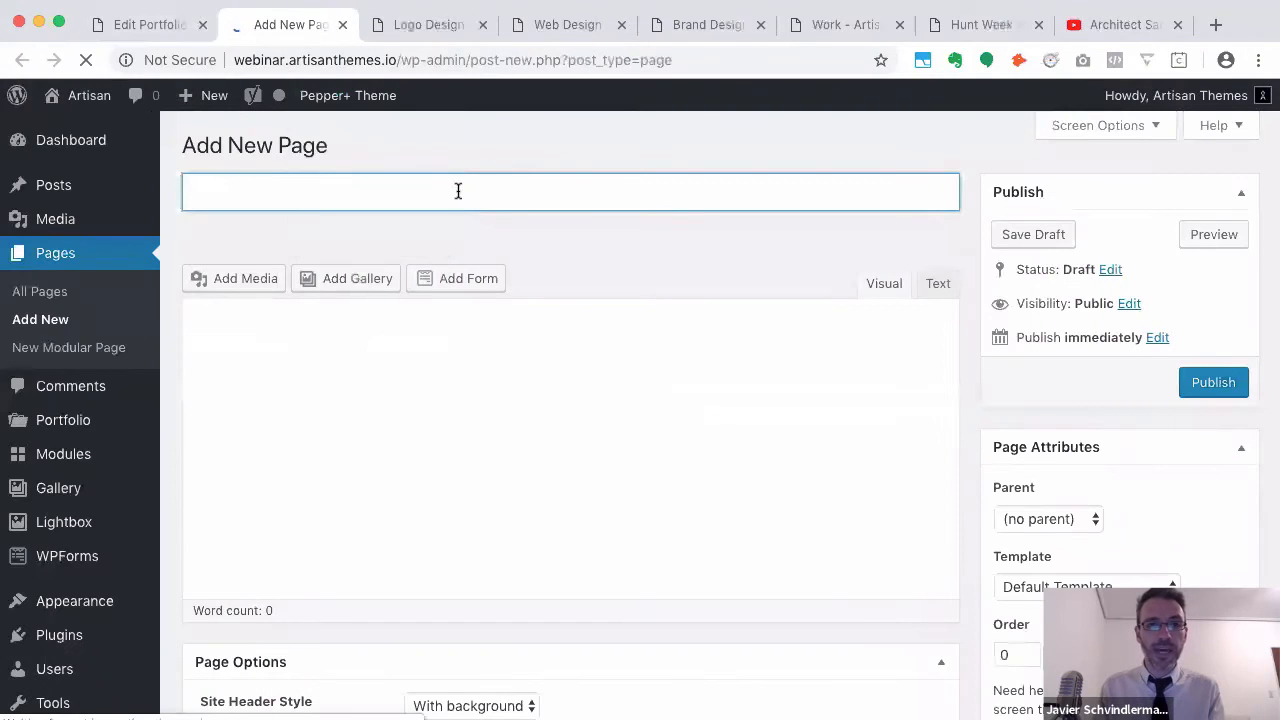
left_click(472, 191)
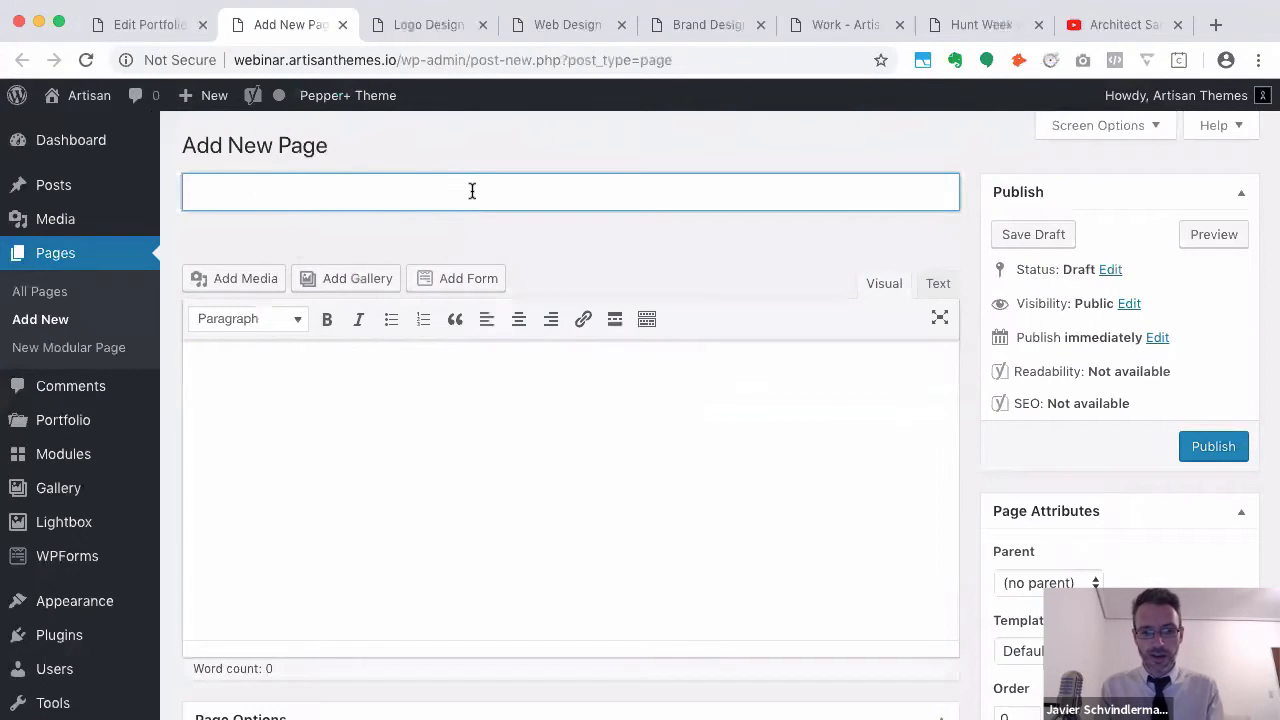
type("Design Services")
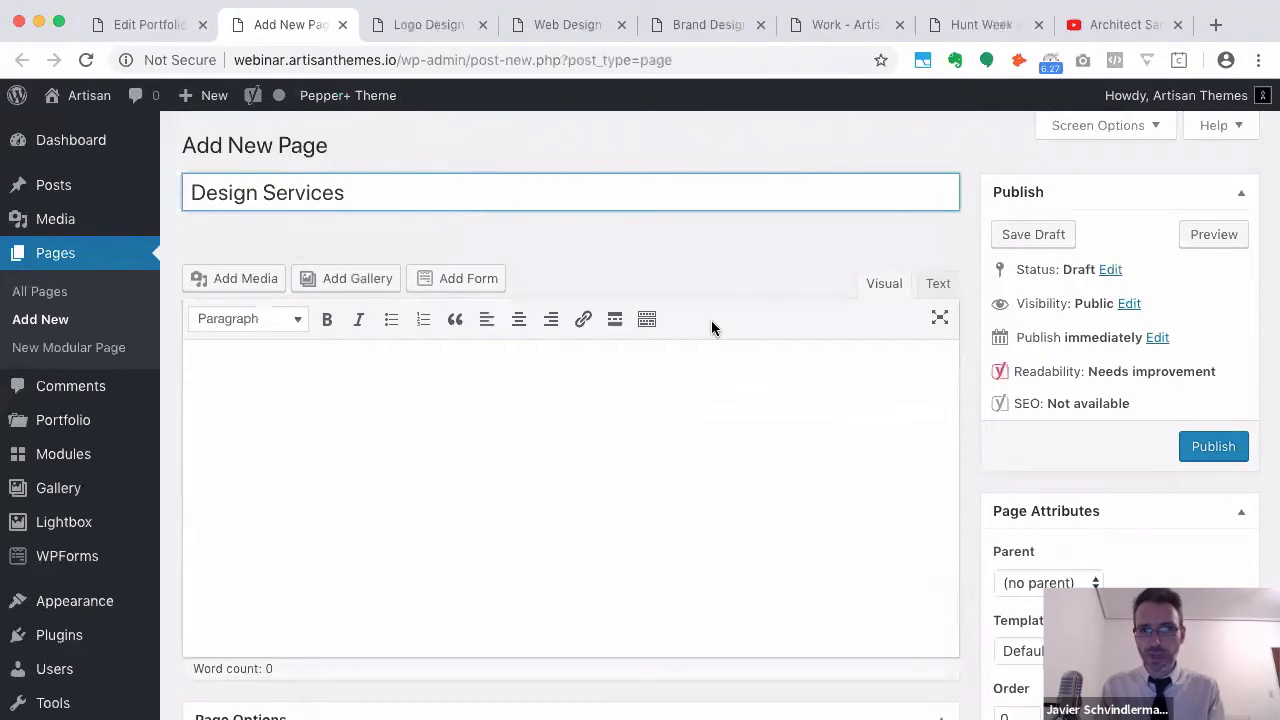
Apply the Modular Page template to the Design Services page and publish it
scroll(711, 320, "down", 2)
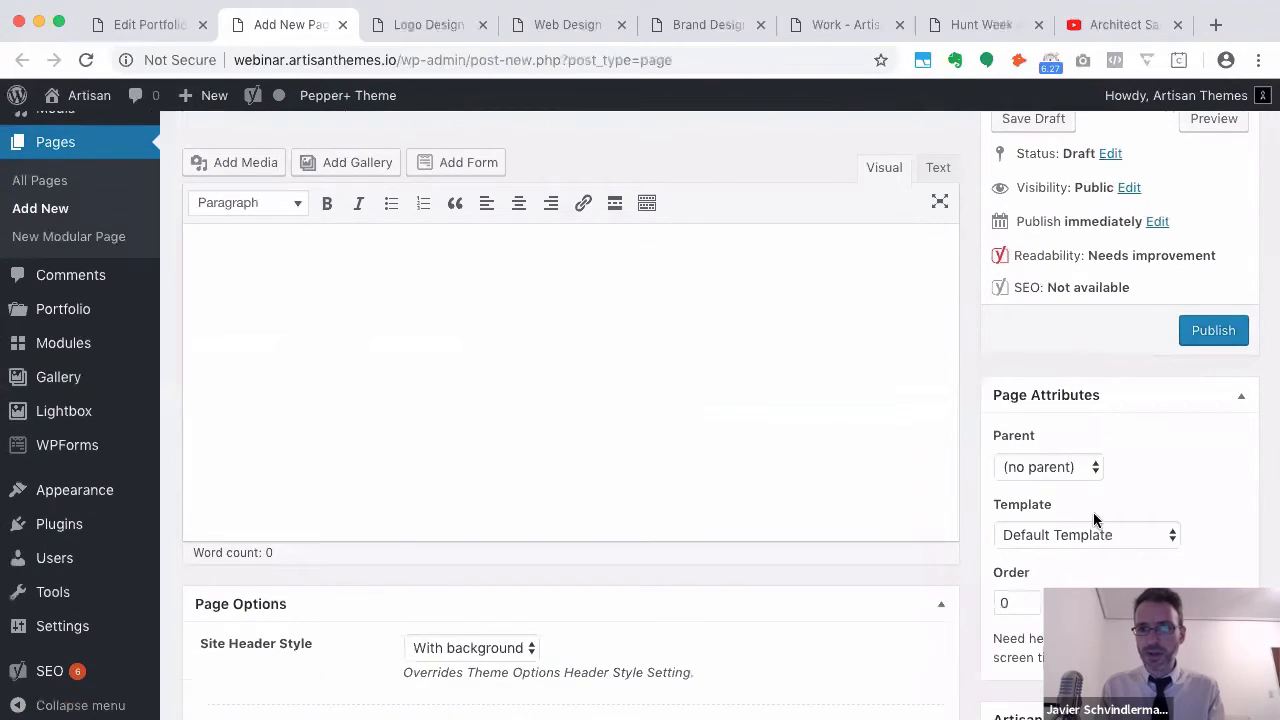
left_click(1082, 535)
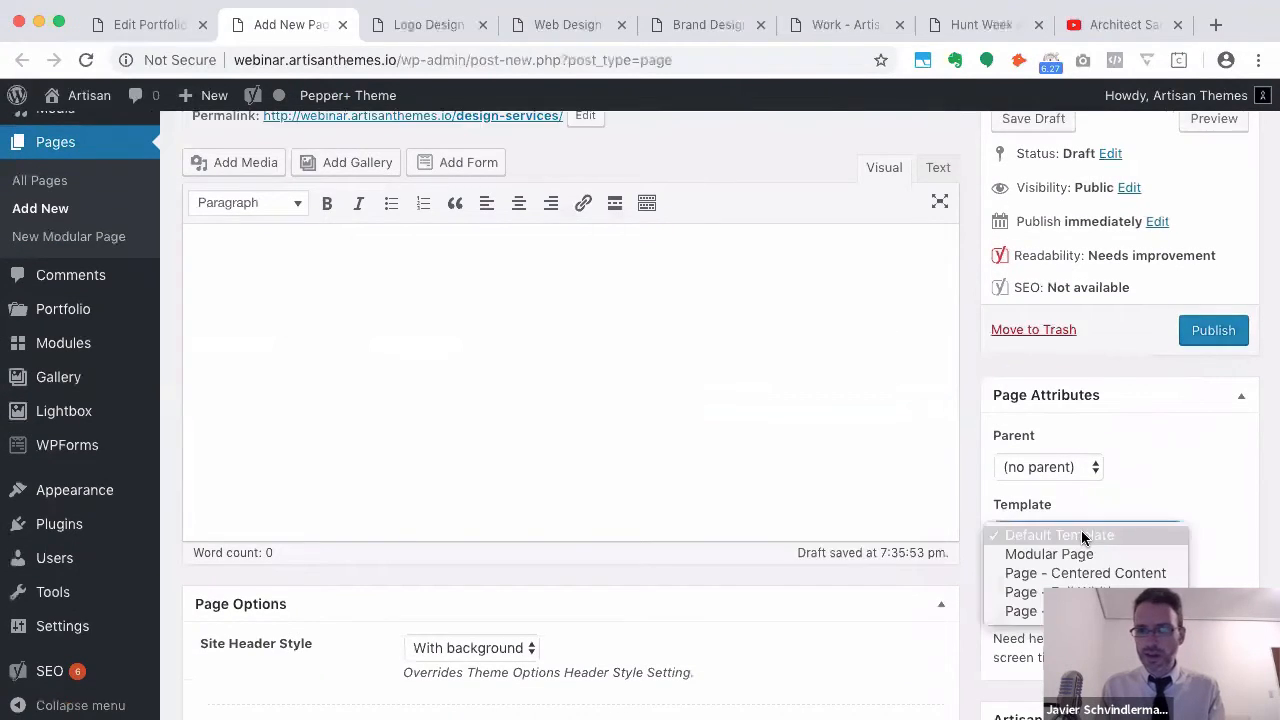
left_click(1099, 555)
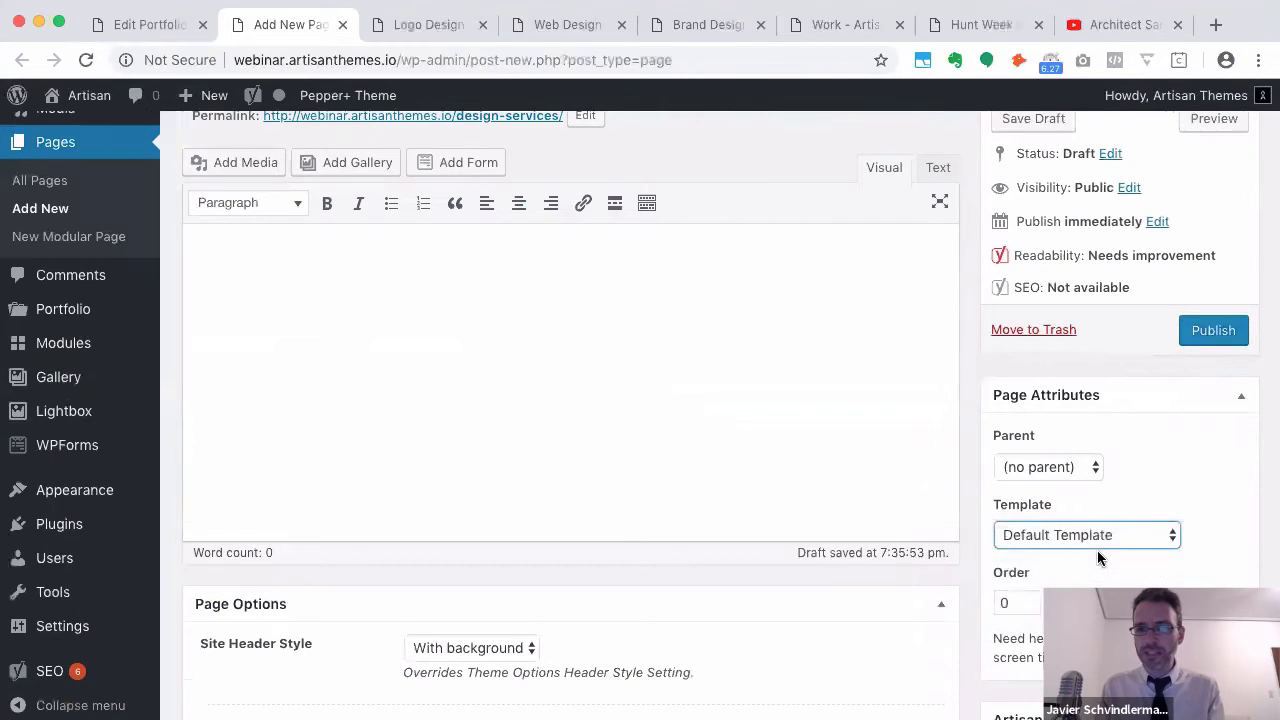
scroll(1128, 474, "up", 2)
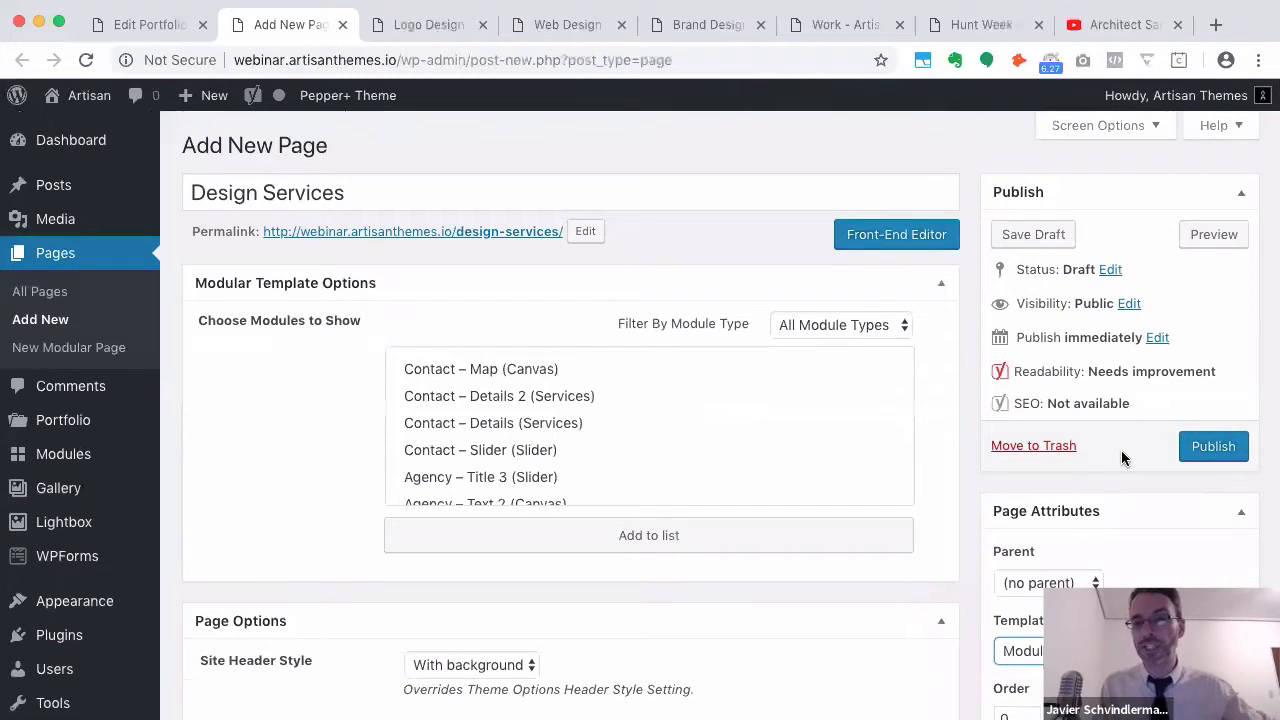
left_click(1211, 452)
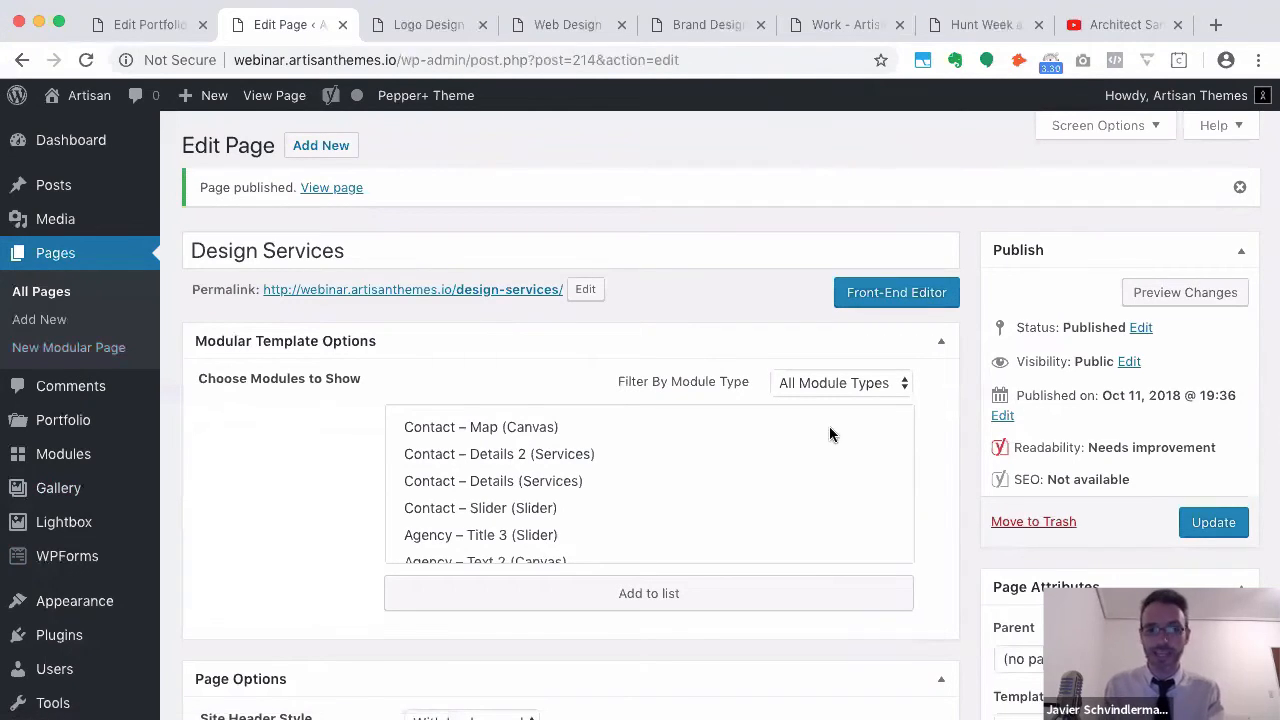
Enable Hide Page Header for the Design Services page and update it
scroll(237, 570, "down", 10)
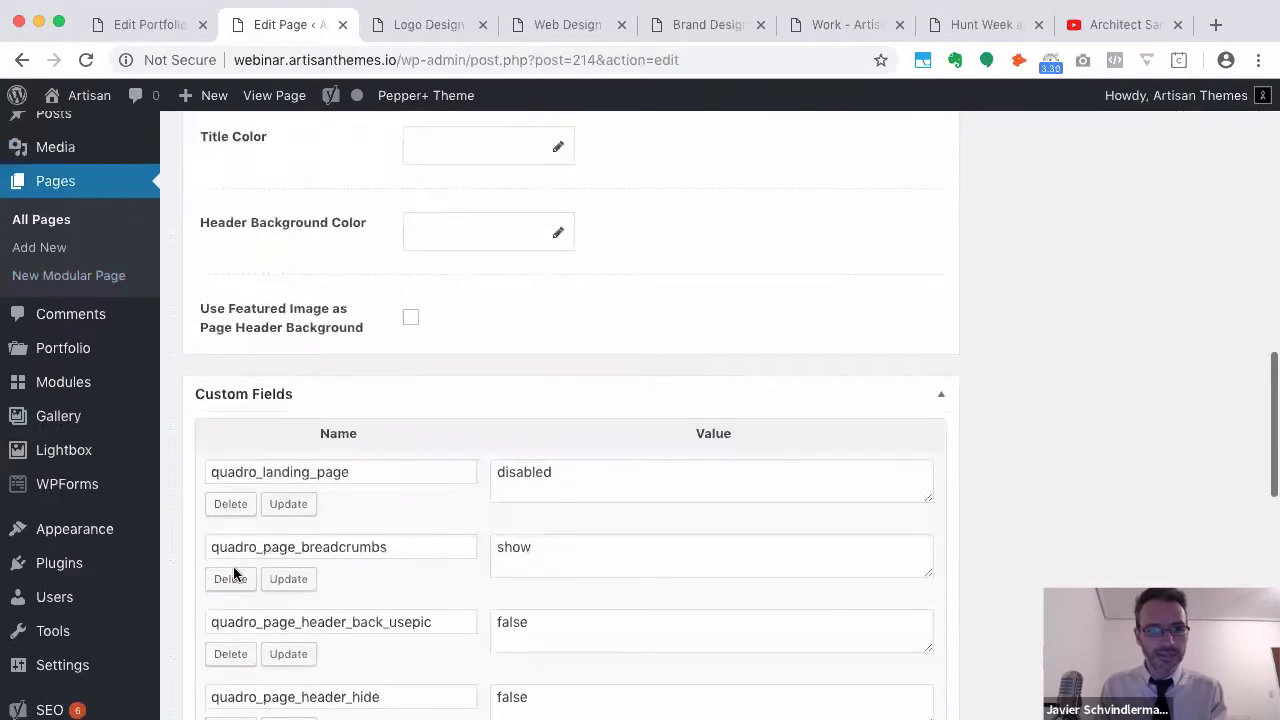
scroll(235, 572, "up", 10)
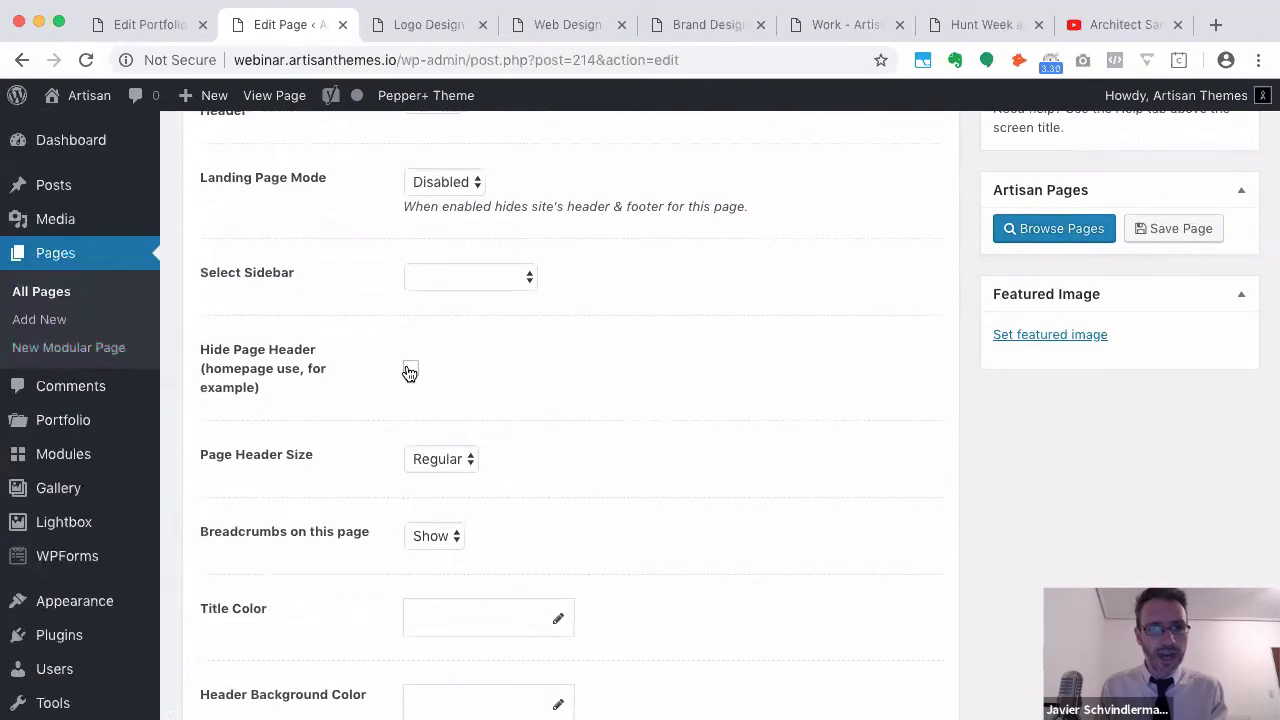
left_click(409, 373)
key("super+s")
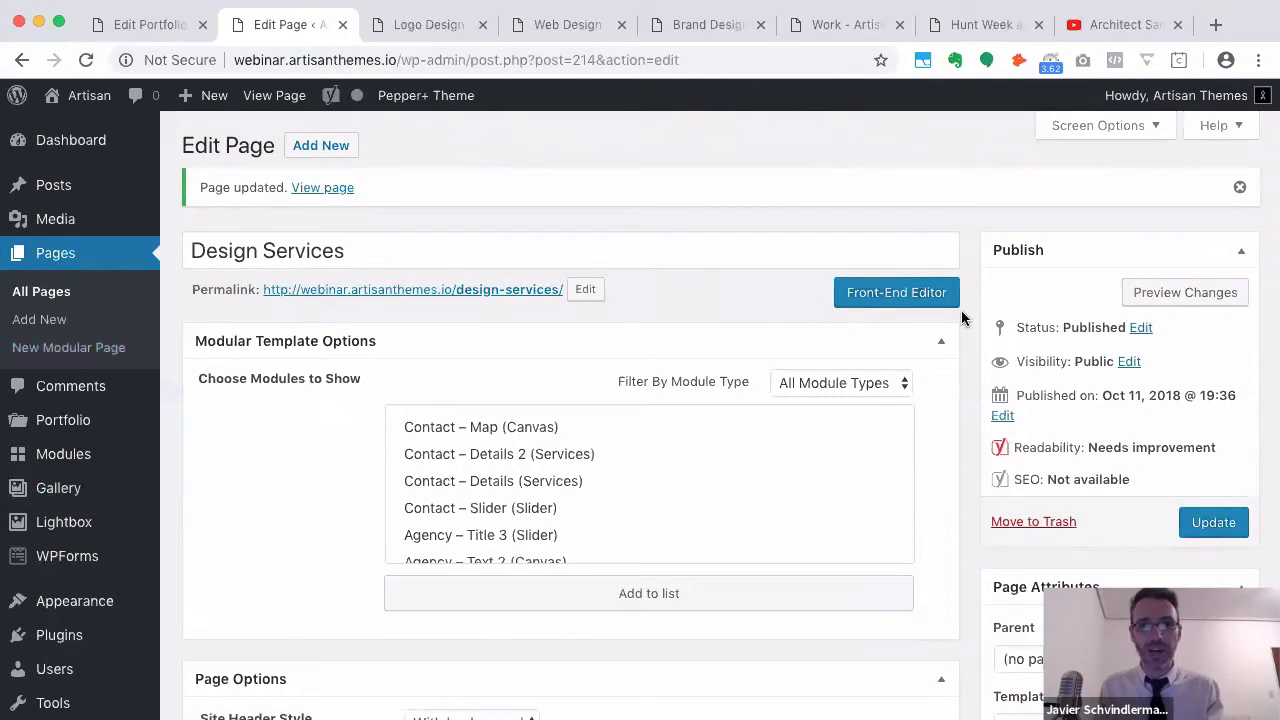
Open the Design Services page in the front-end editor and start creating a Portfolio module
left_click(885, 297)
left_click(313, 25)
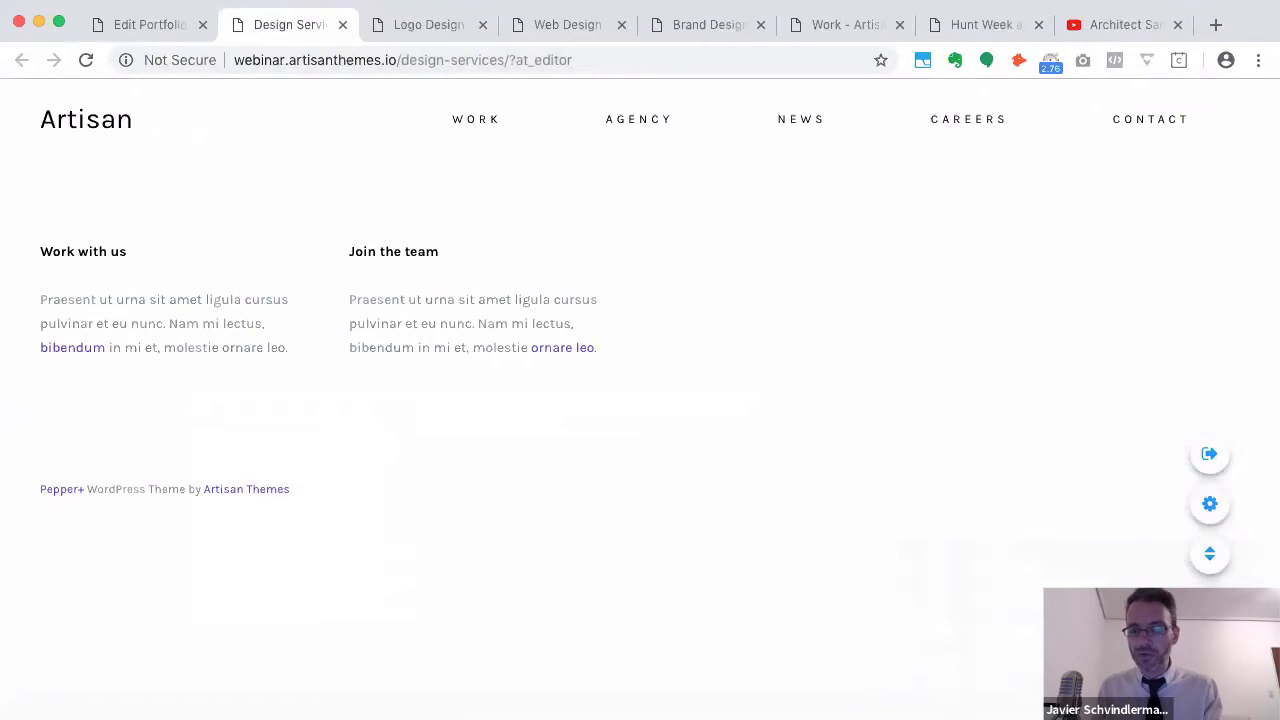
left_click(1210, 606)
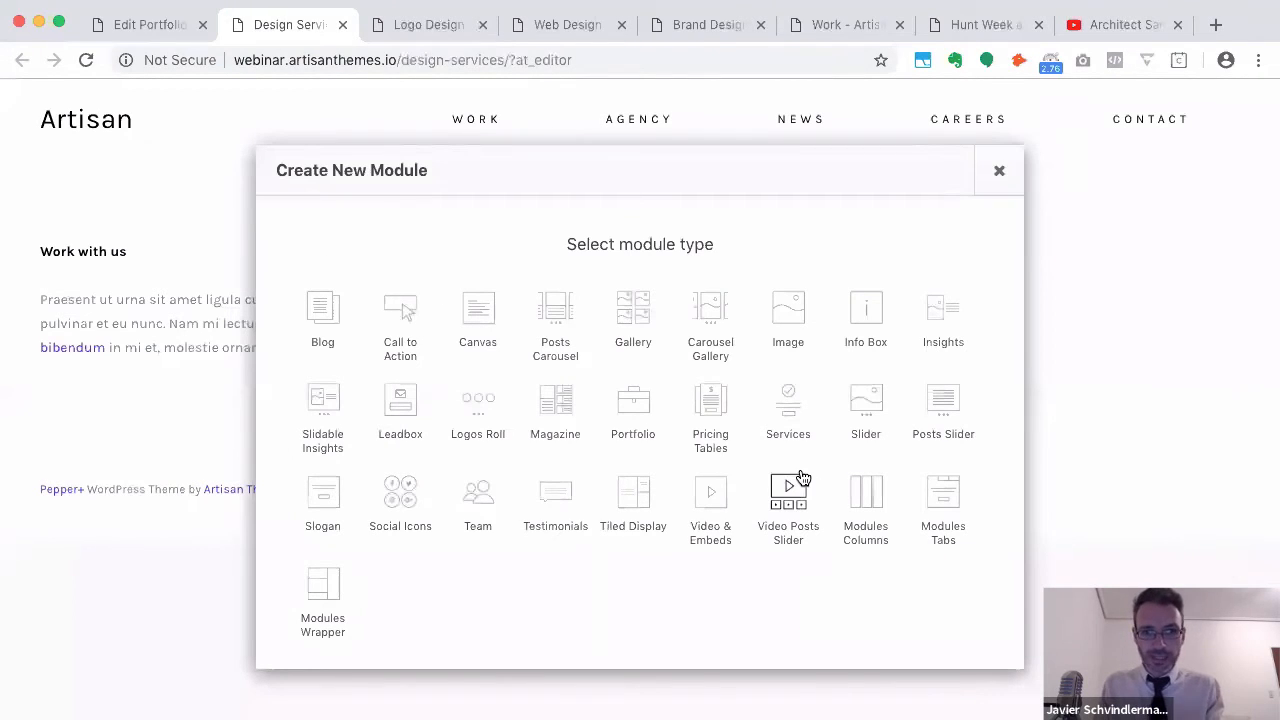
left_click(634, 409)
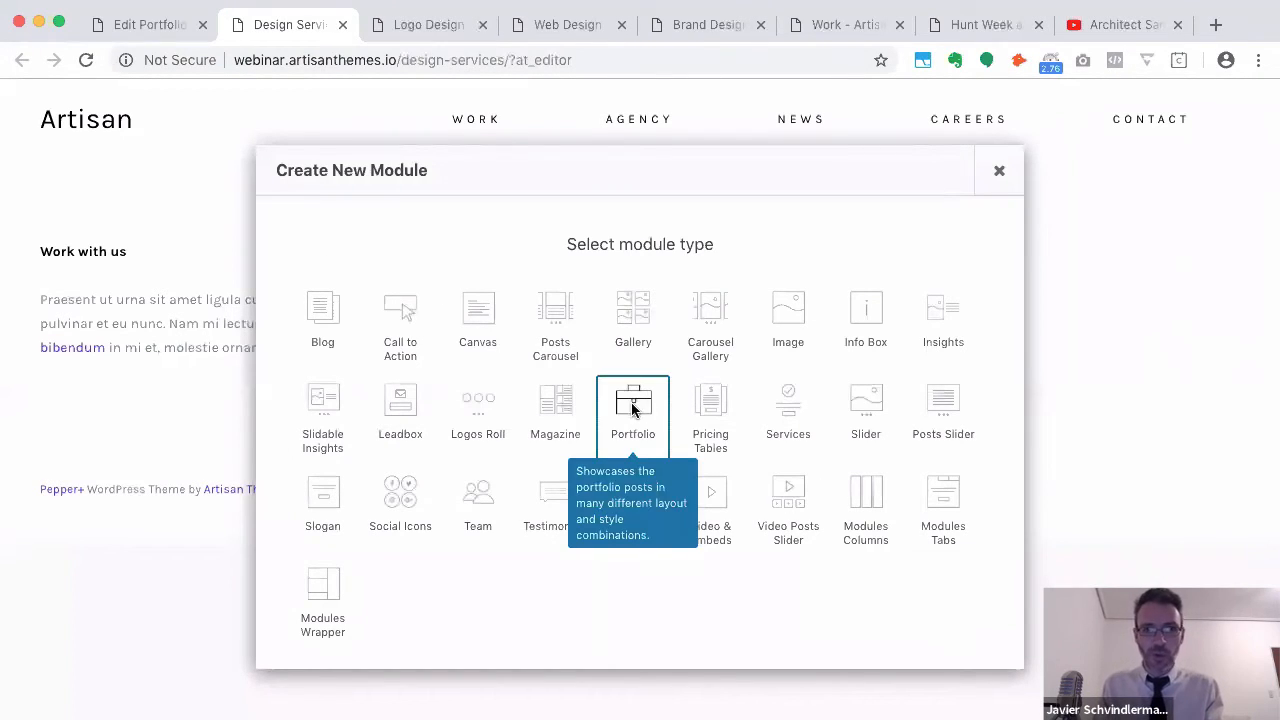
Name the new Portfolio module "Services - Portfolio"
left_click(483, 234)
type("S")
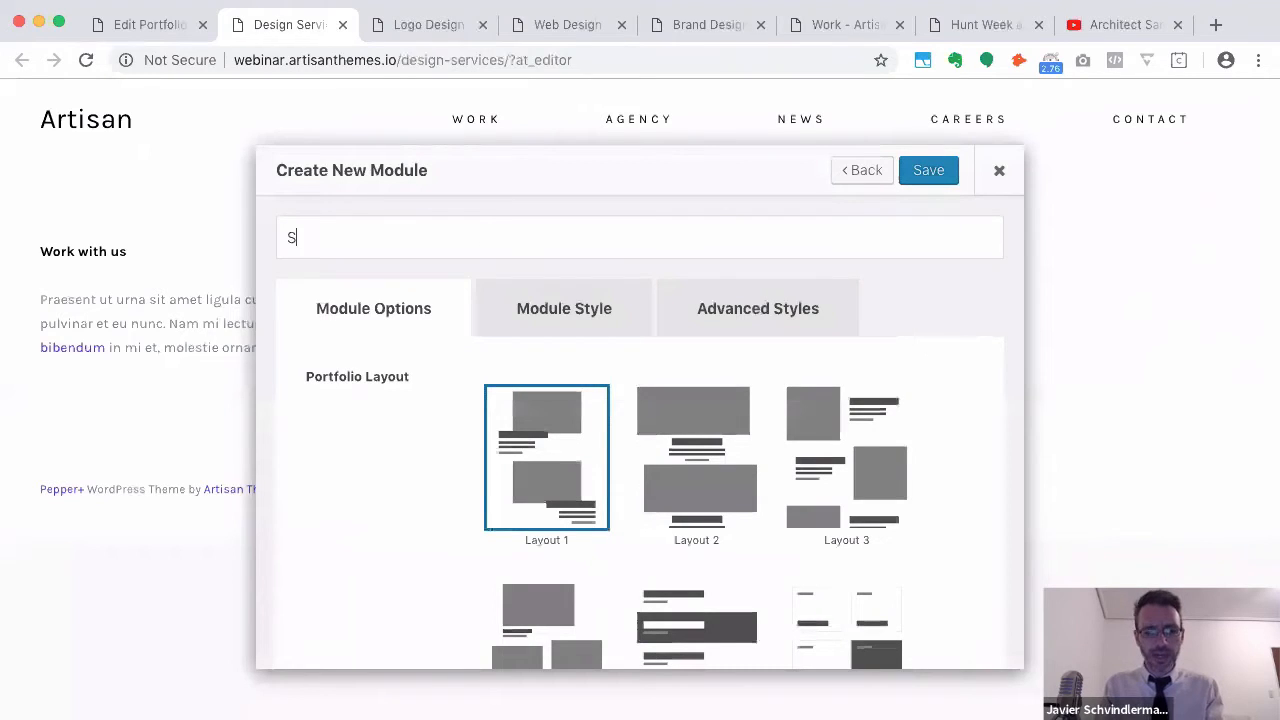
type("ervices - P")
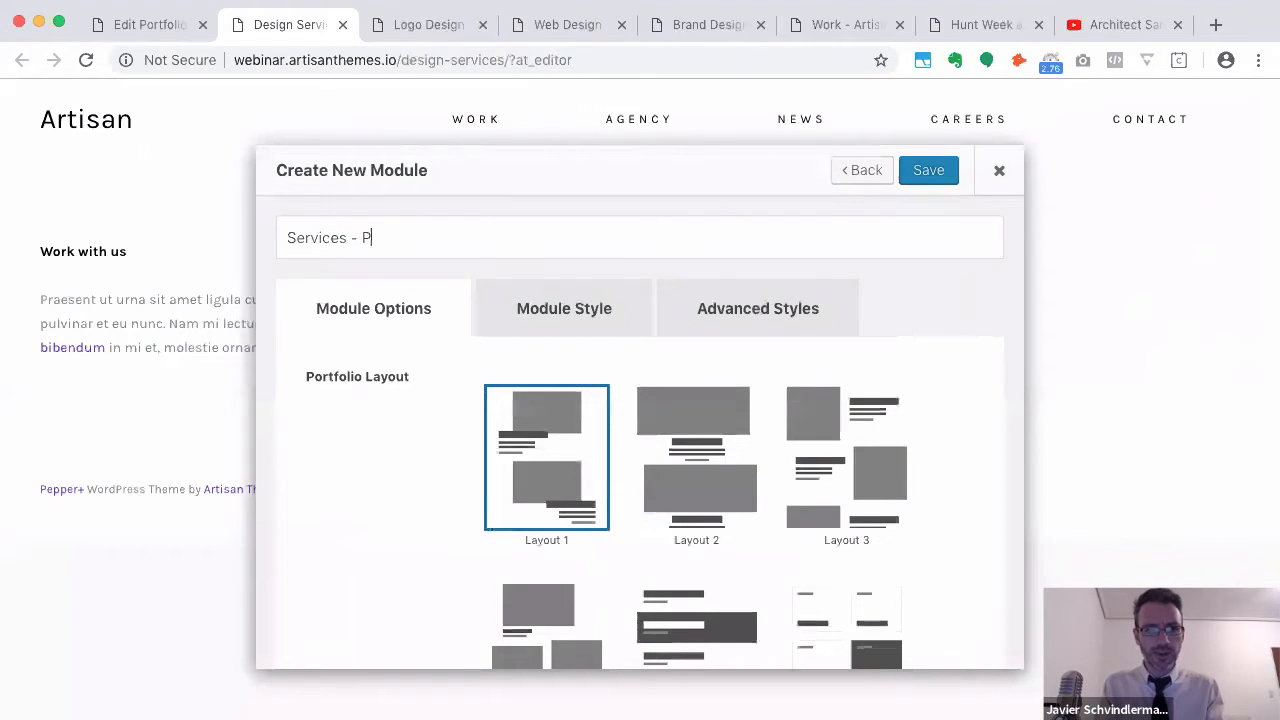
type("ortfolio")
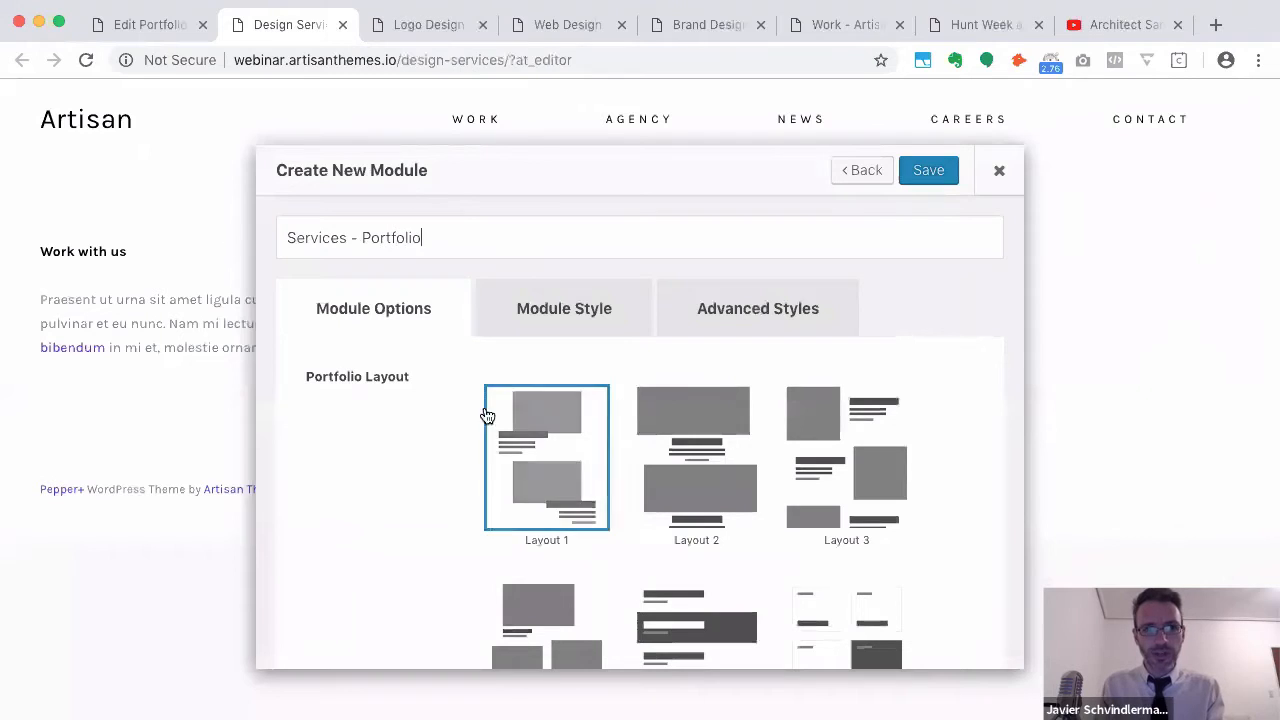
Review the available portfolio layouts and choose Layout 10 for the Services - Portfolio module
scroll(421, 524, "down", 3)
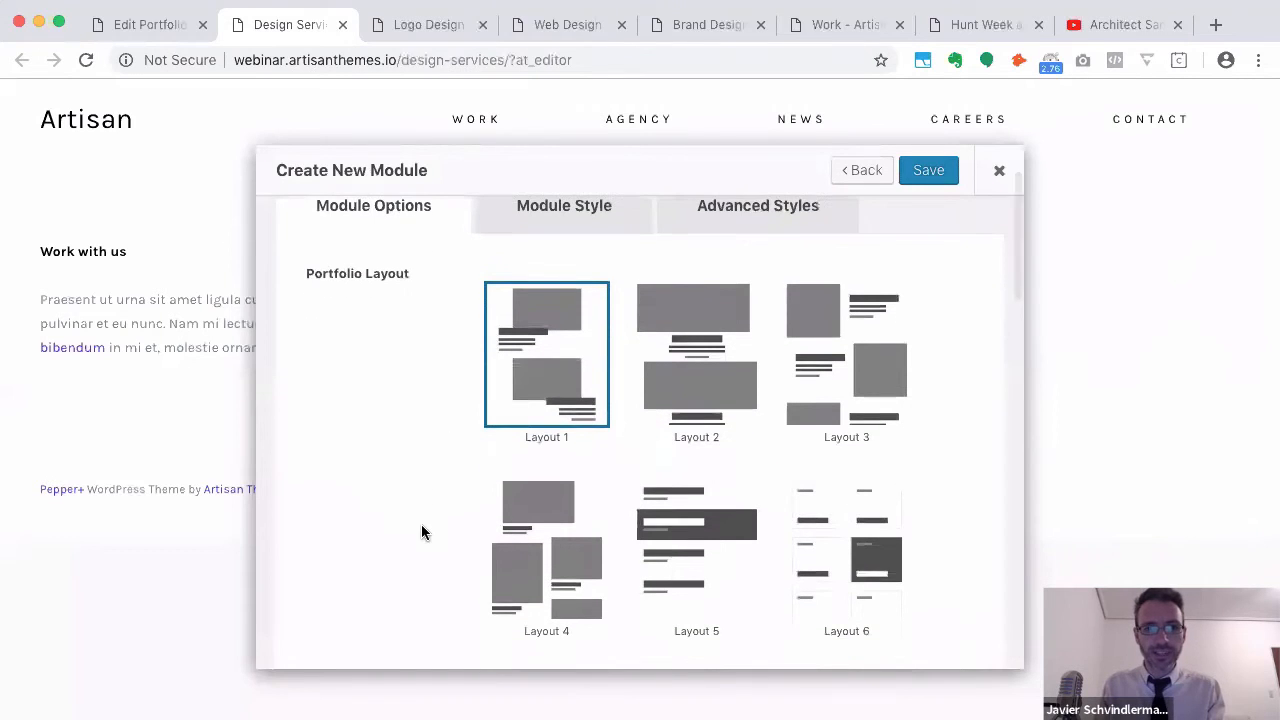
scroll(421, 532, "down", 1)
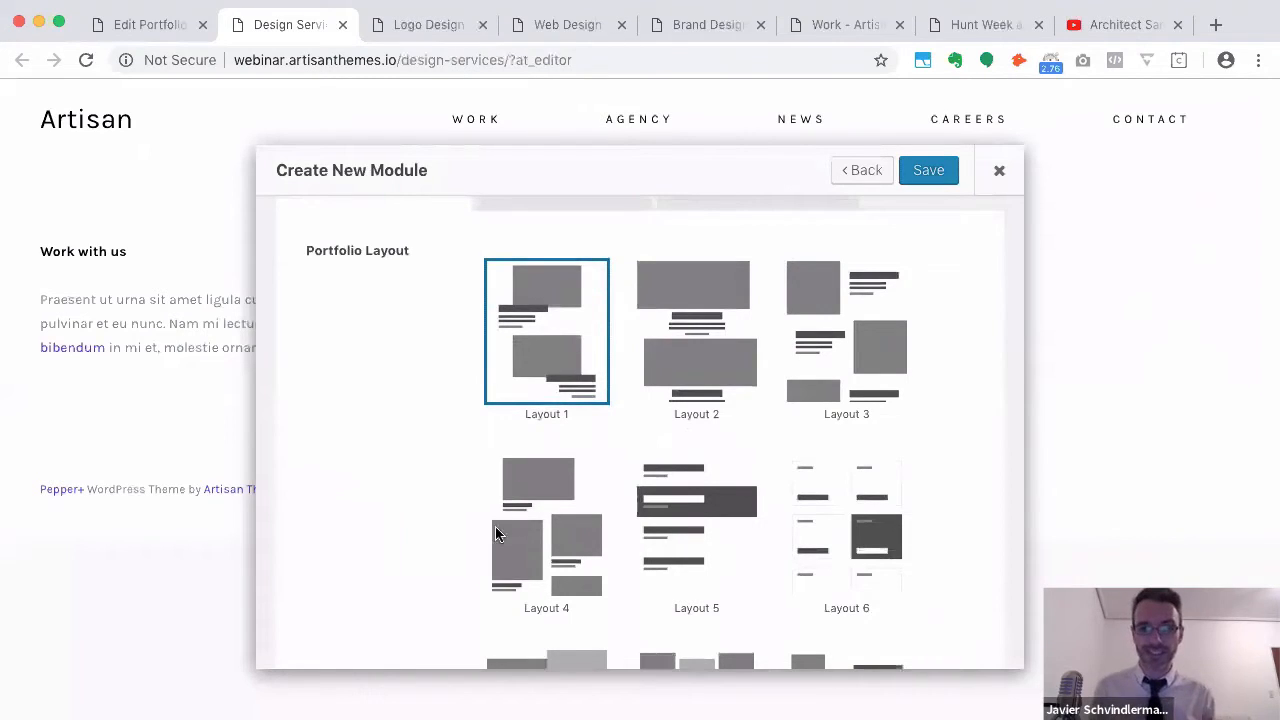
scroll(923, 600, "down", 8)
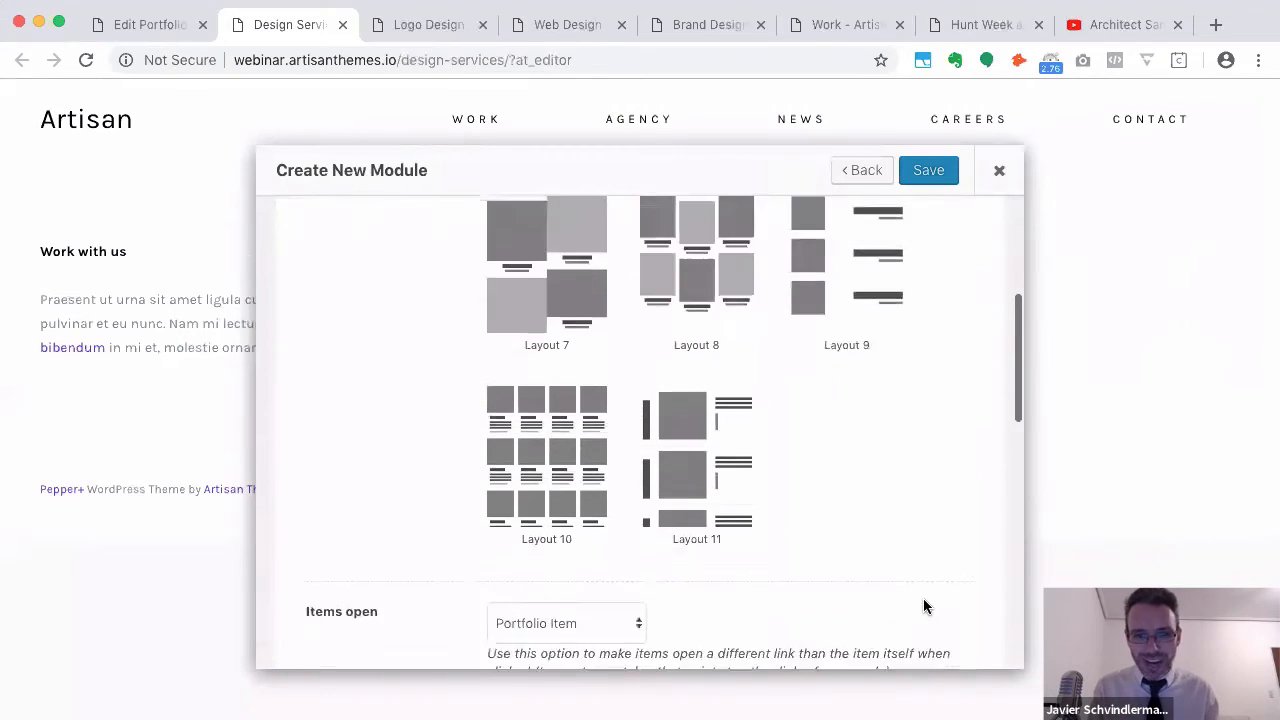
scroll(923, 600, "up", 5)
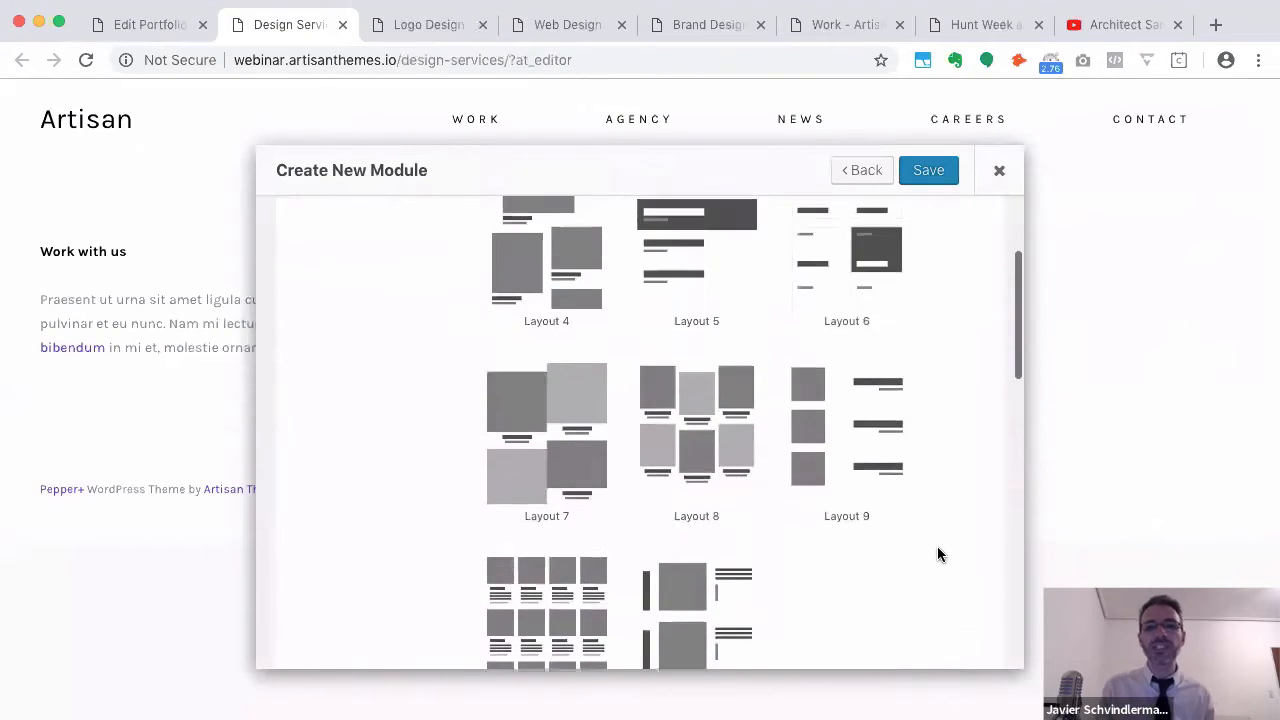
scroll(938, 552, "up", 5)
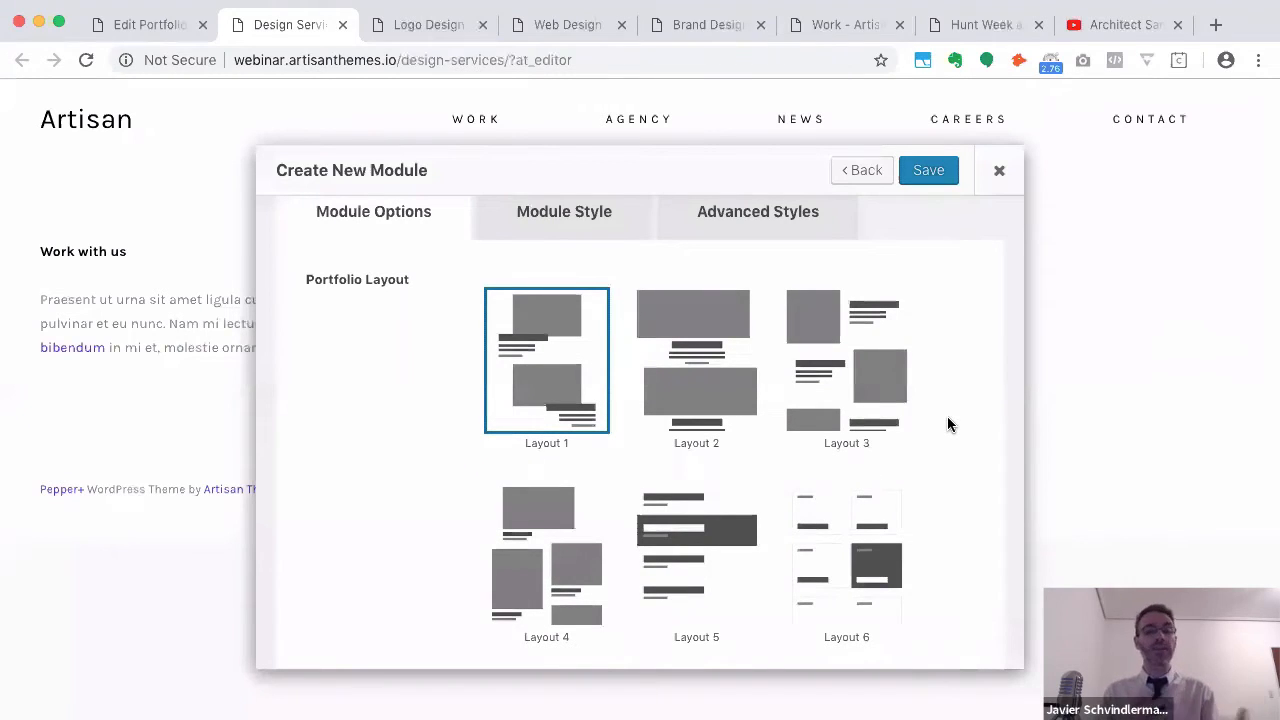
scroll(947, 425, "down", 5)
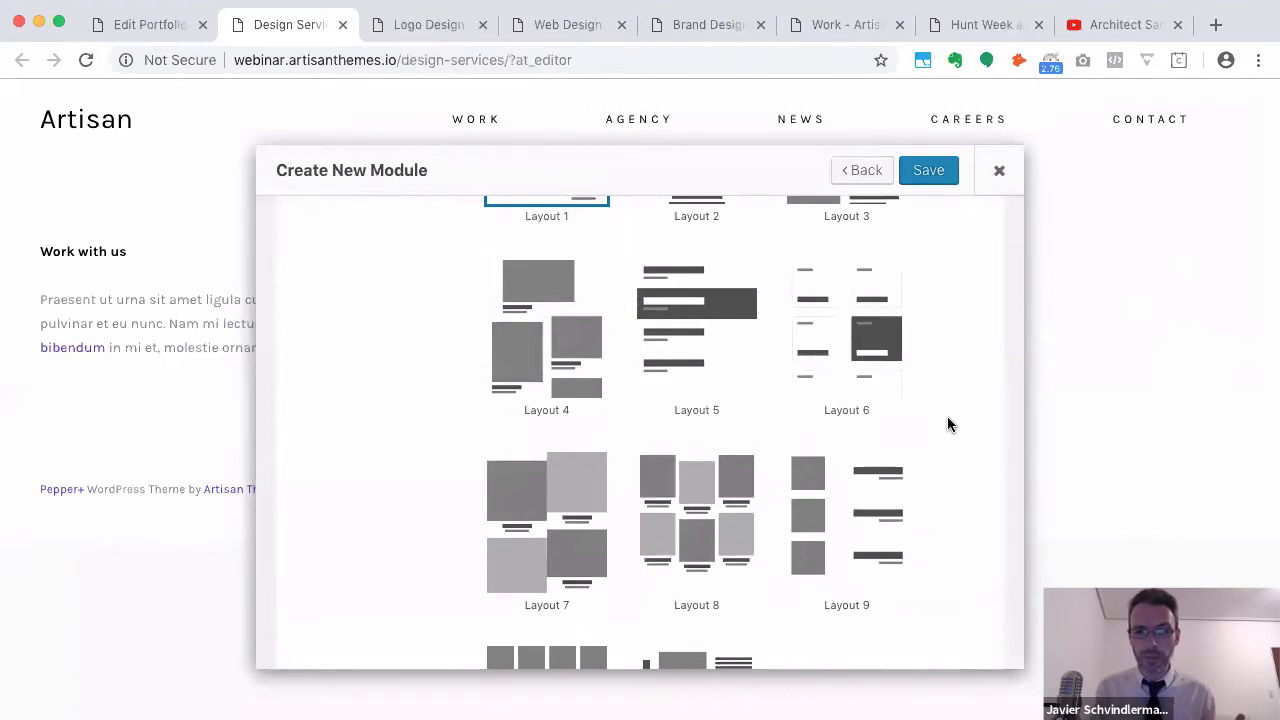
scroll(947, 425, "down", 2)
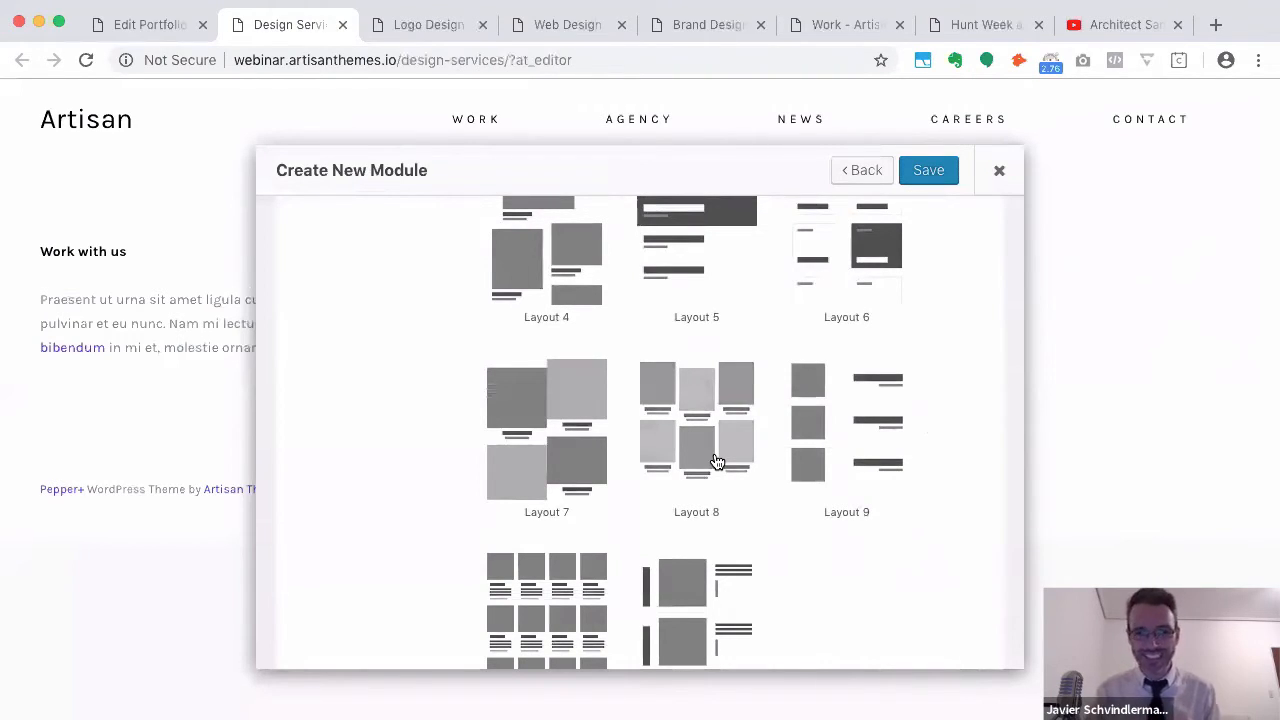
scroll(716, 461, "down", 2)
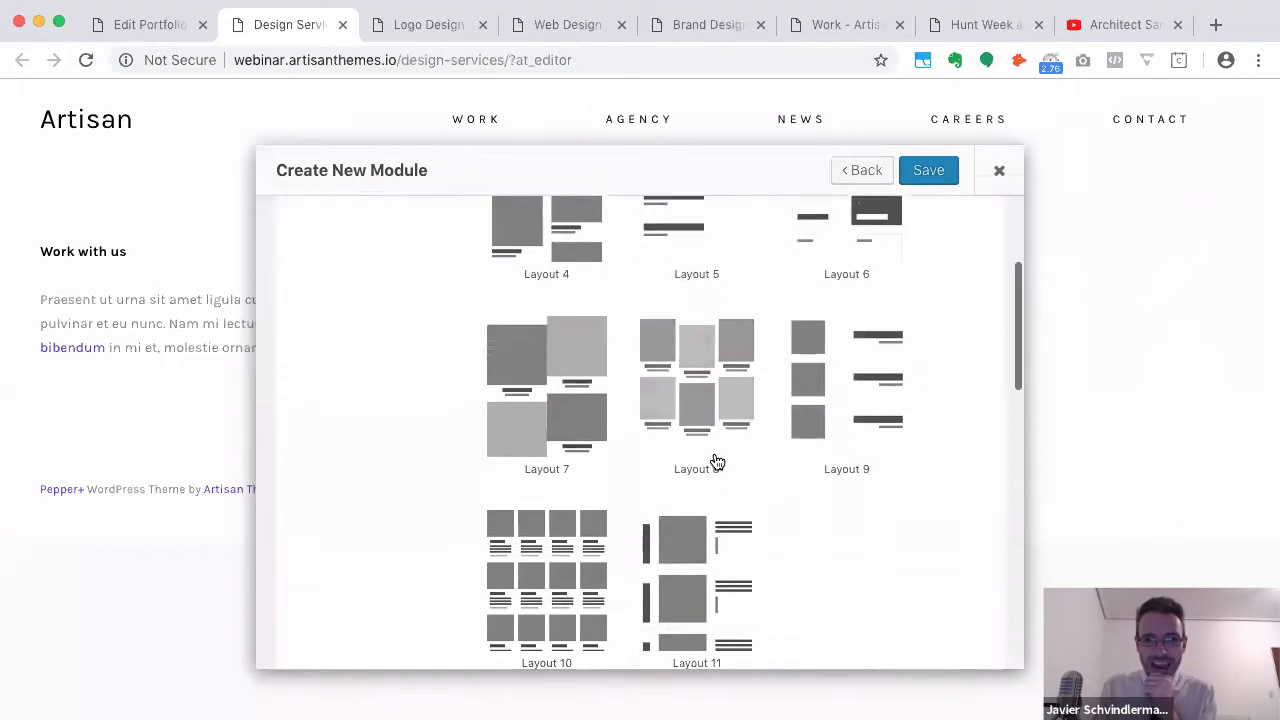
scroll(716, 461, "up", 2)
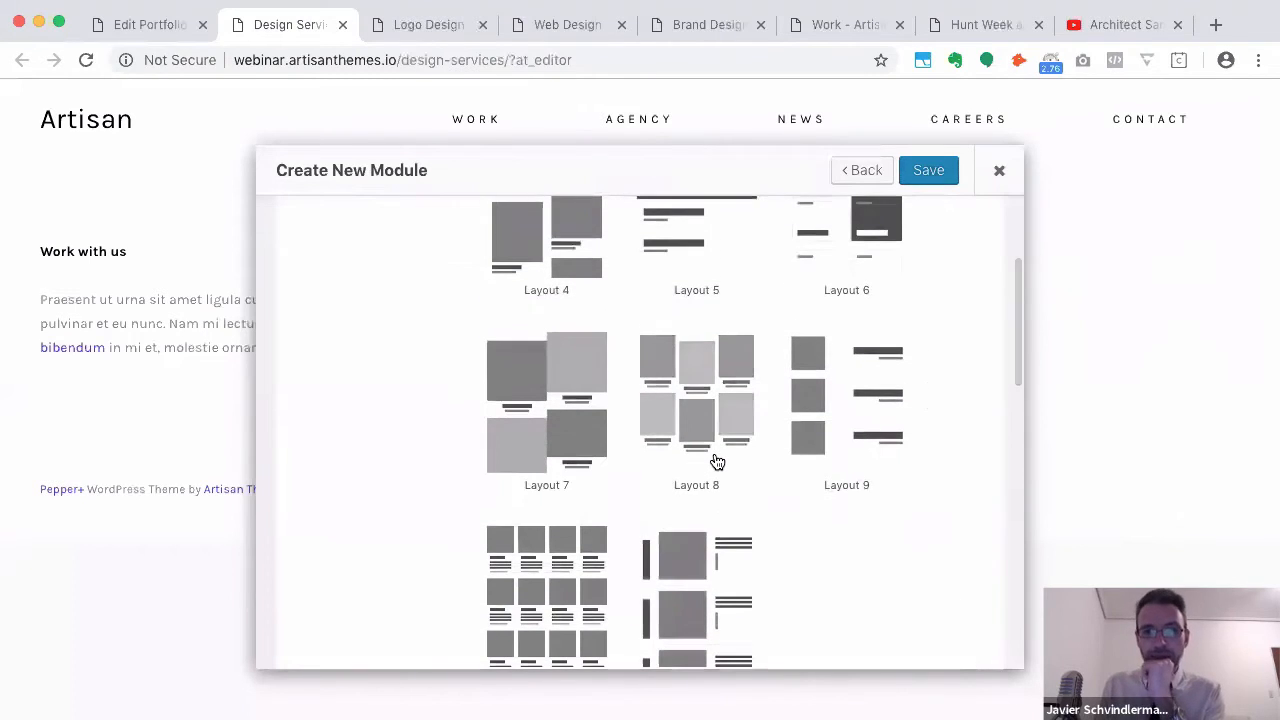
scroll(714, 459, "down", 4)
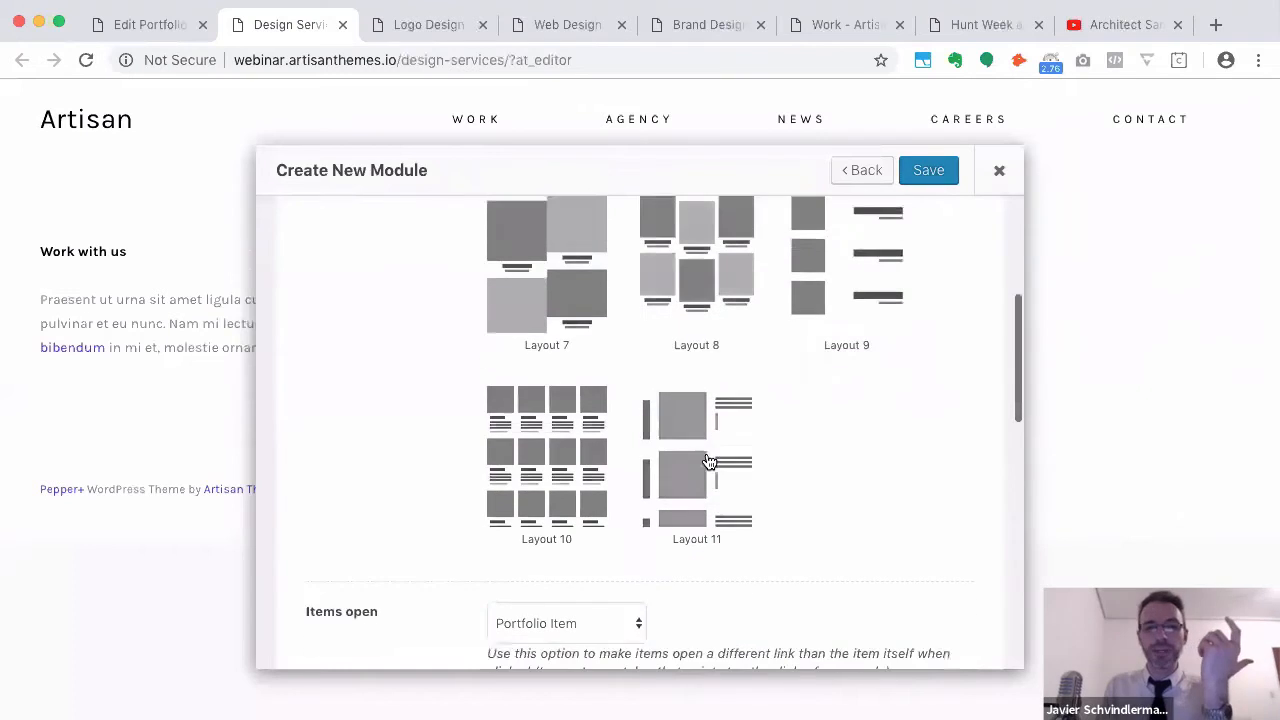
left_click(537, 445)
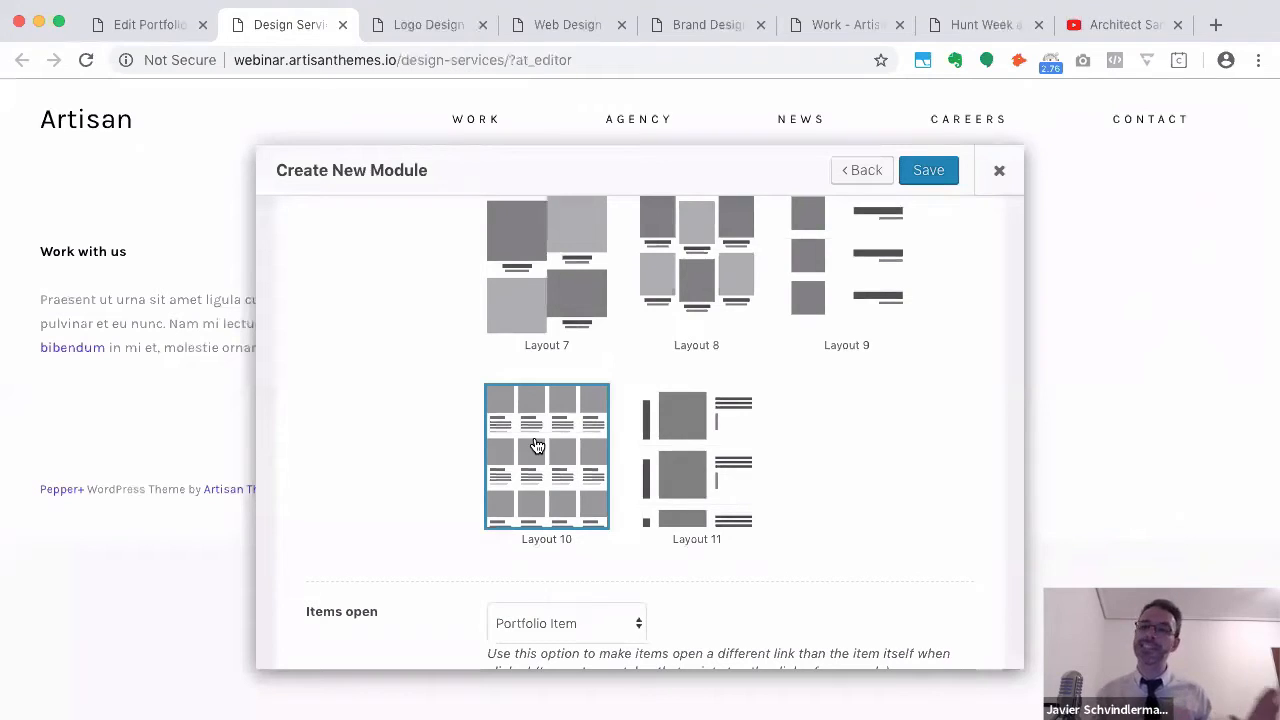
Set the module's Portfolio Items to show a Custom Selection
scroll(833, 400, "up", 1)
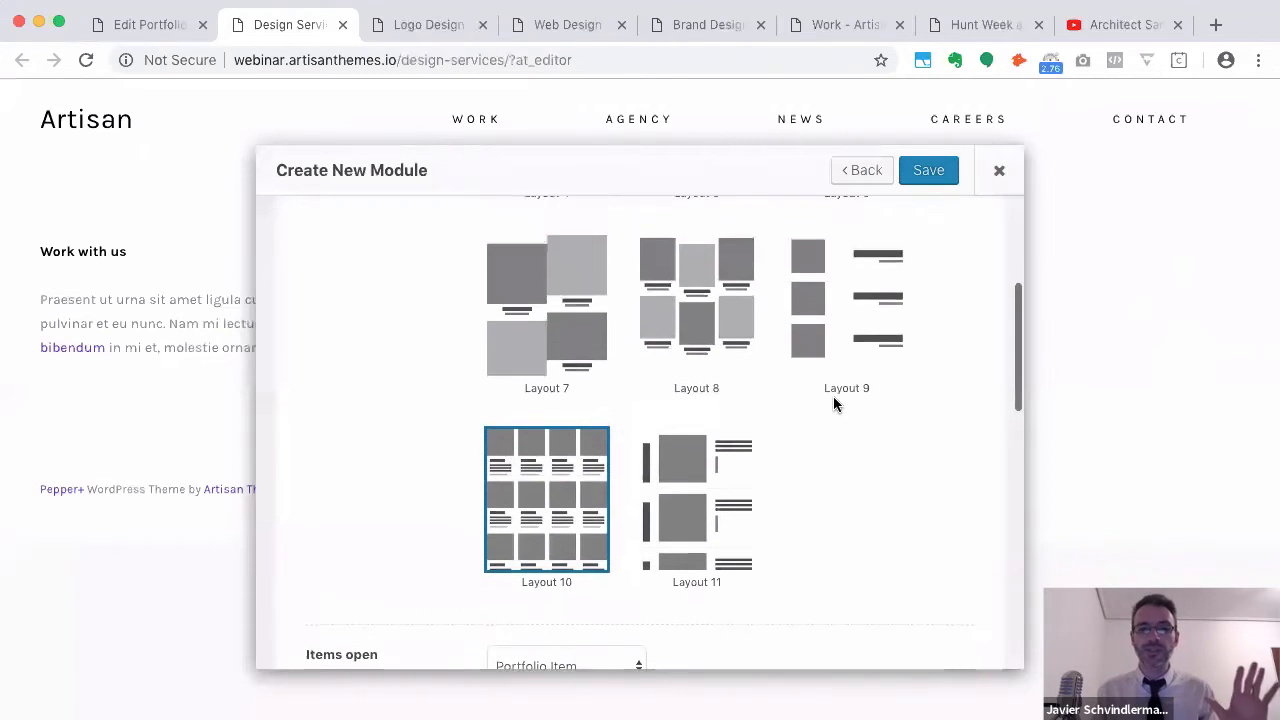
scroll(781, 428, "up", 4)
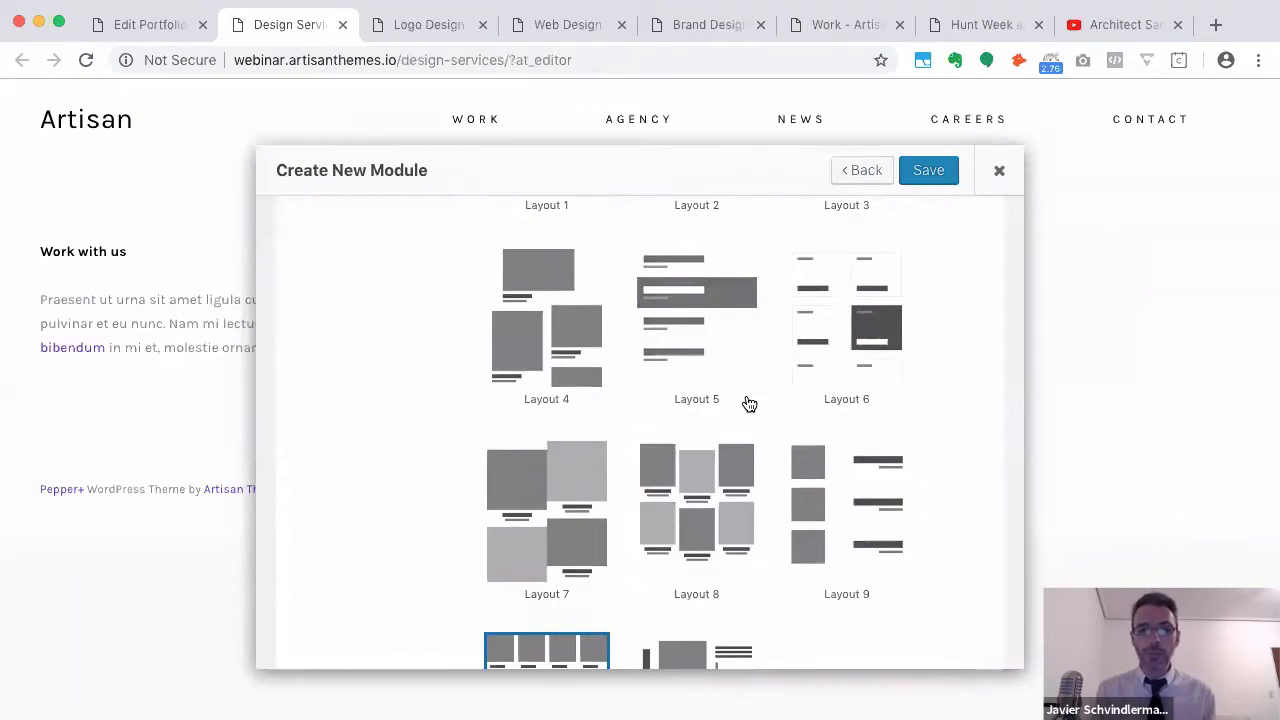
scroll(749, 403, "down", 4)
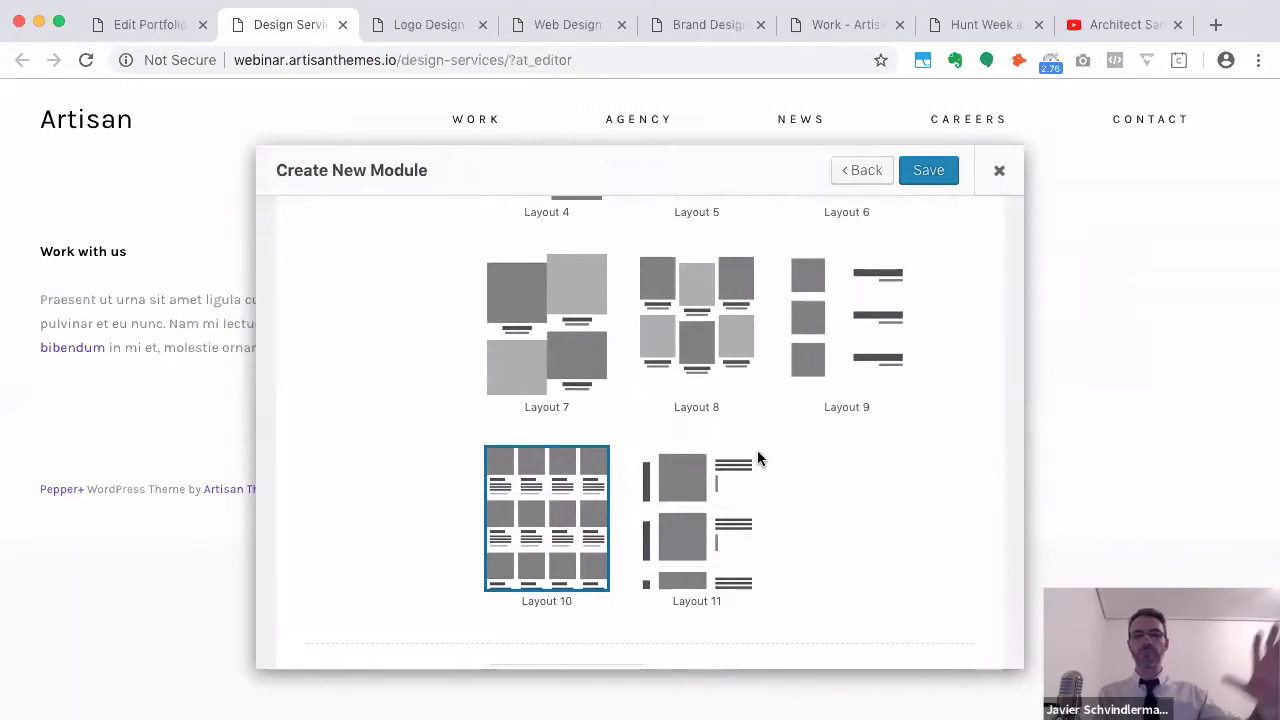
scroll(757, 450, "down", 2)
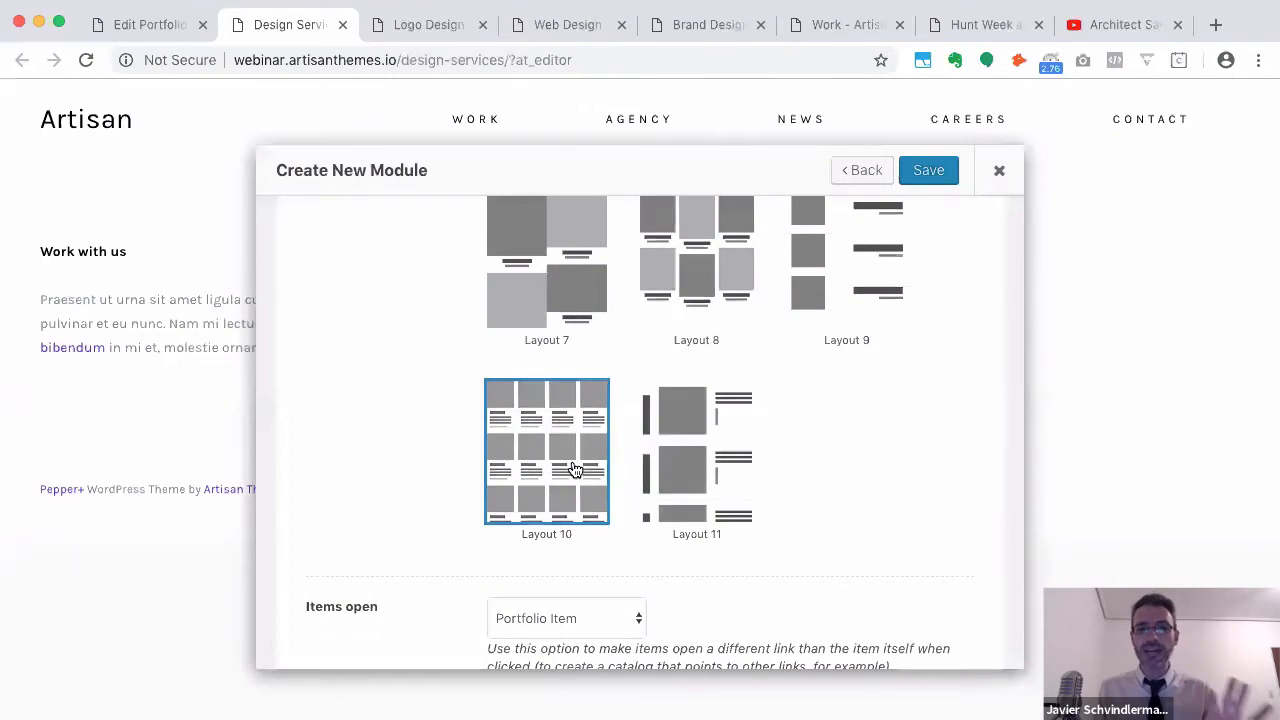
scroll(471, 560, "down", 5)
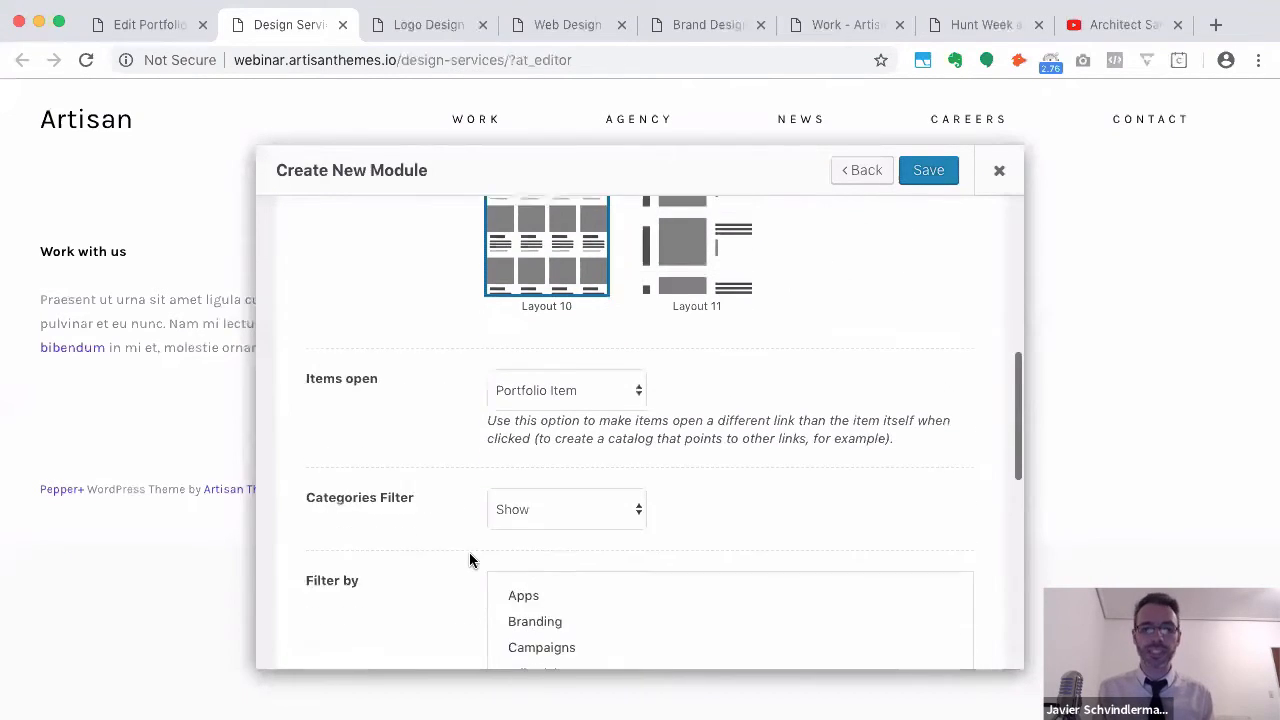
scroll(470, 560, "down", 4)
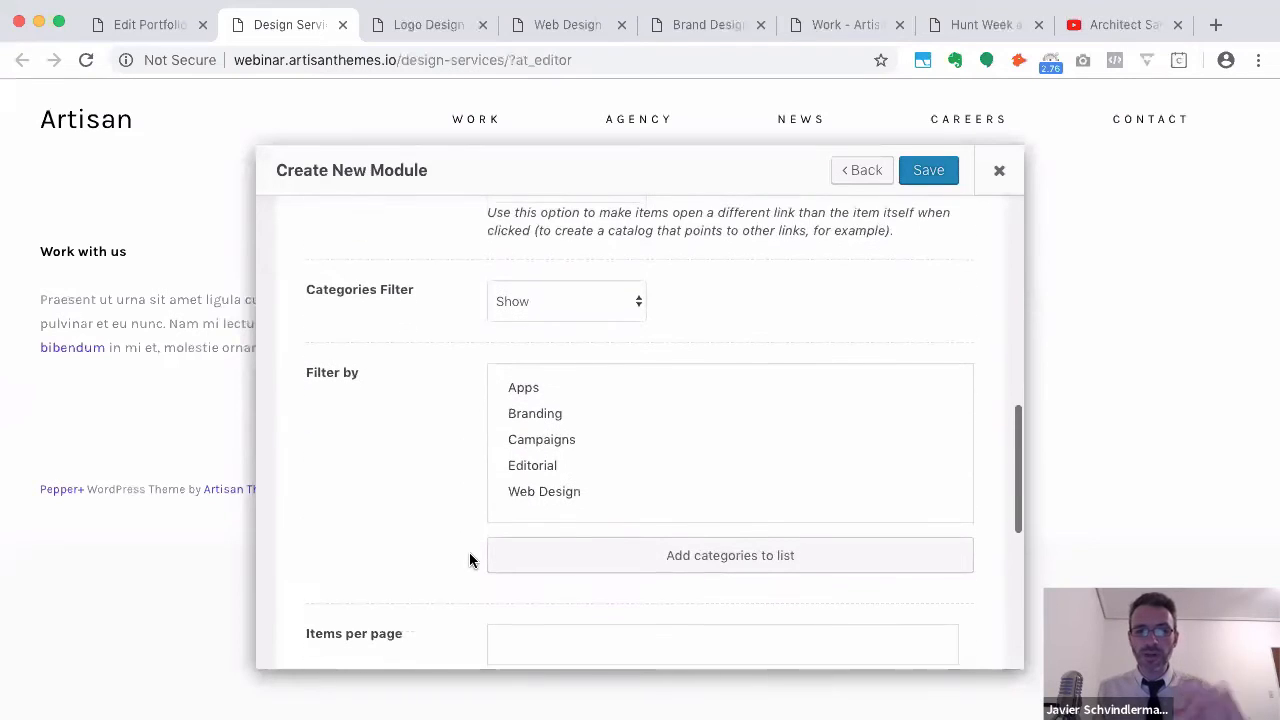
scroll(470, 560, "down", 2)
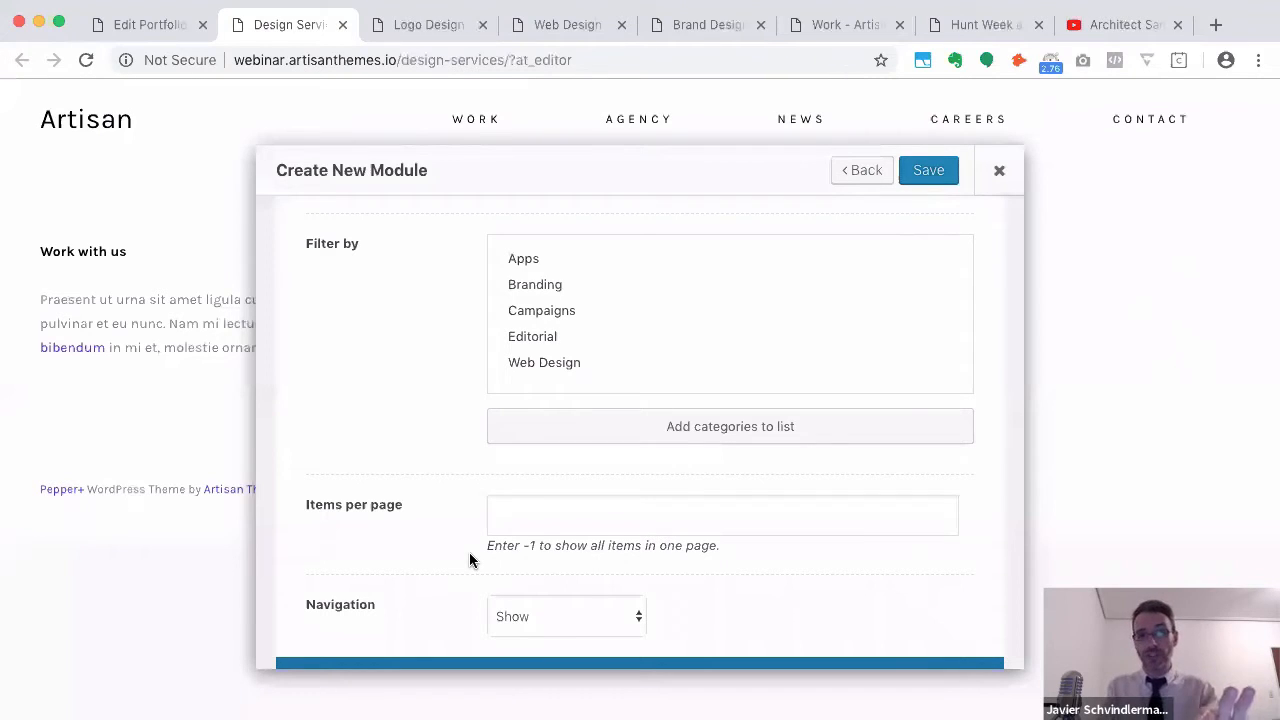
scroll(470, 560, "down", 10)
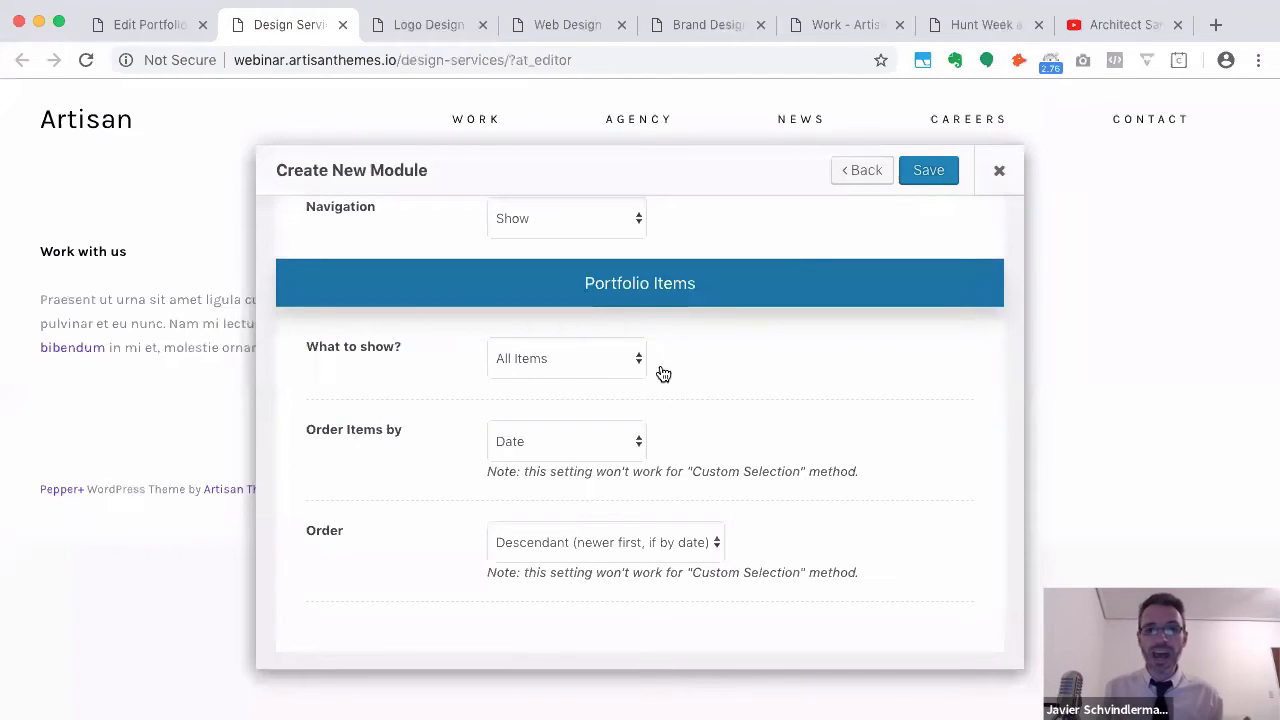
left_click(608, 366)
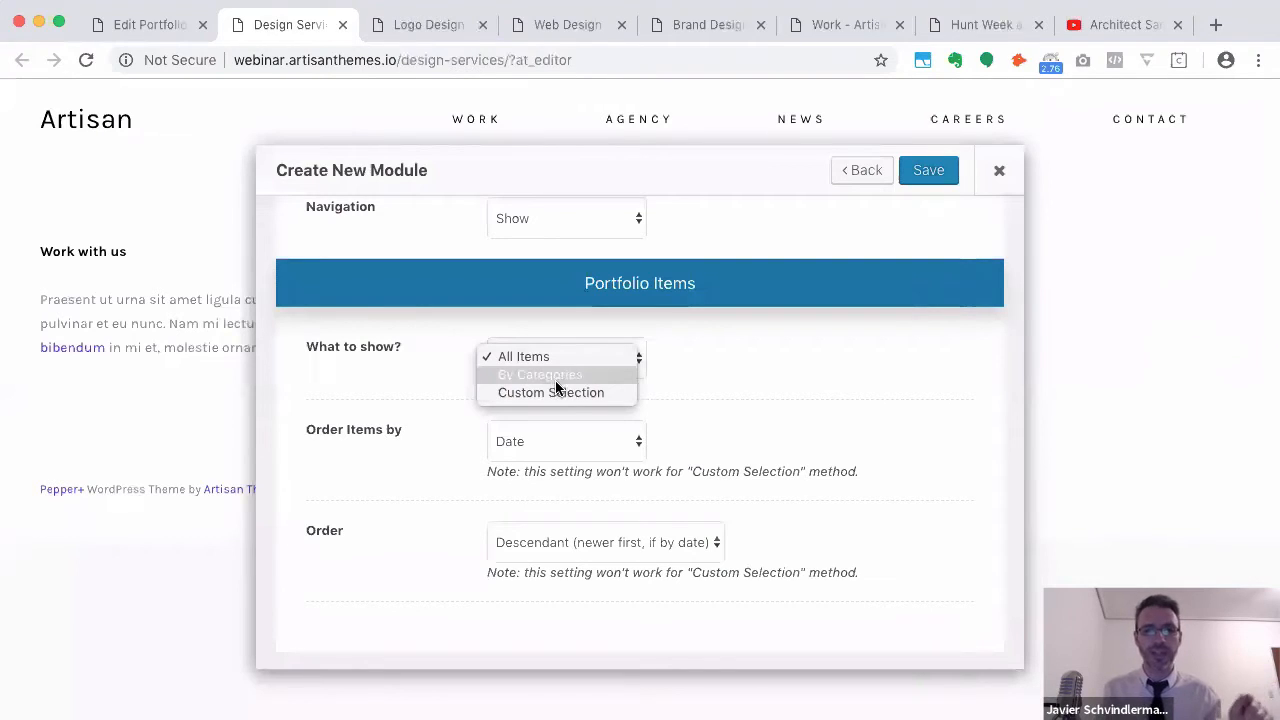
left_click(614, 398)
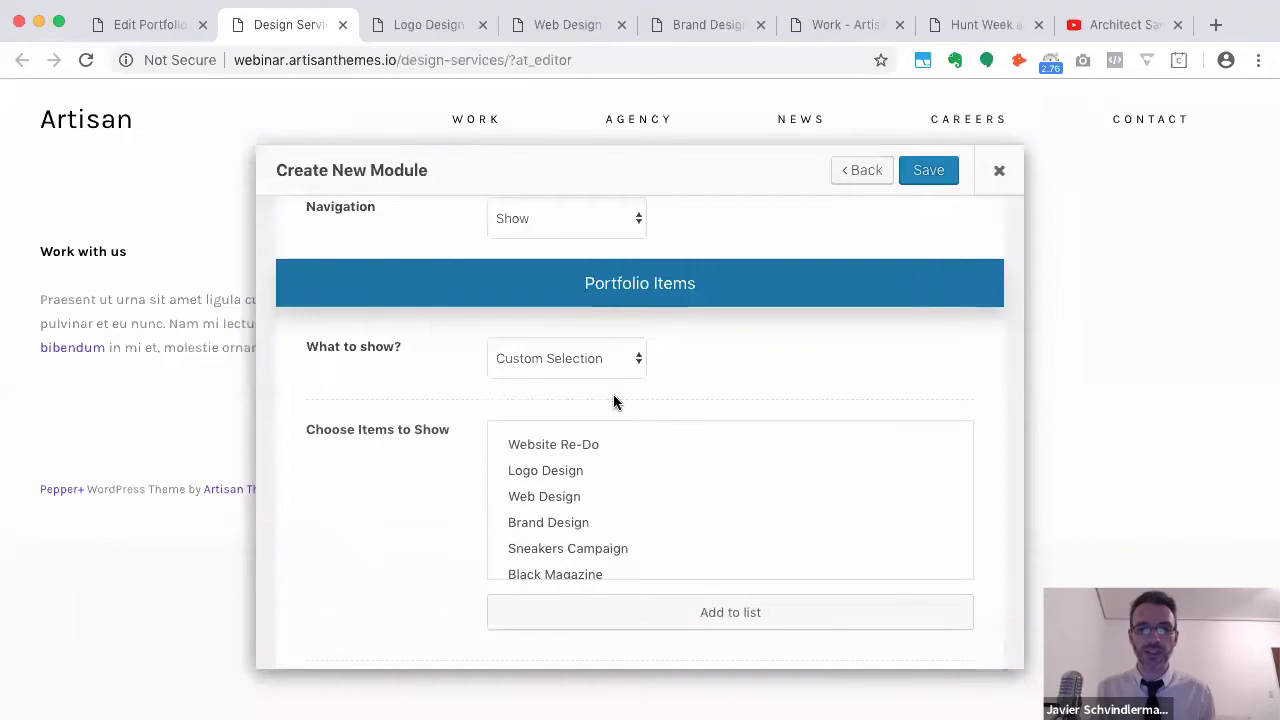
Add Website Re-Do, Logo Design, Web Design and Brand Design to the module's list of portfolio items to show
scroll(583, 508, "down", 3)
scroll(585, 512, "up", 3)
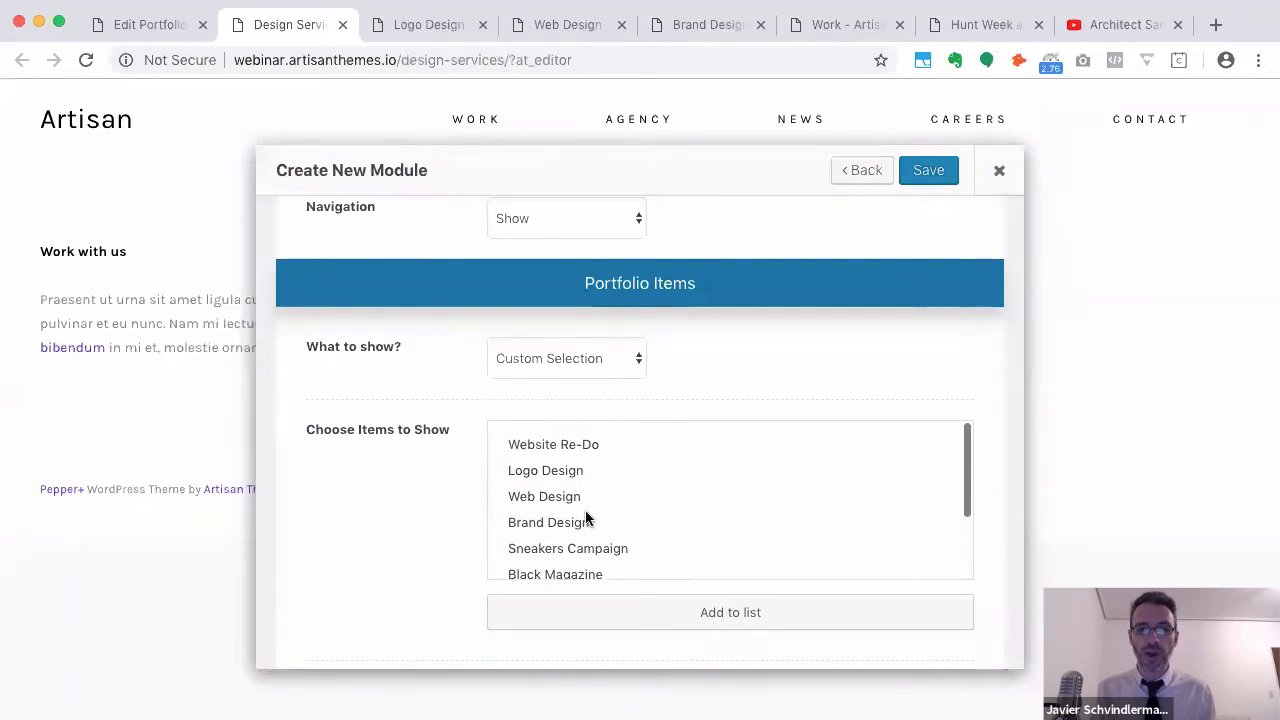
scroll(587, 518, "down", 3)
scroll(587, 518, "up", 3)
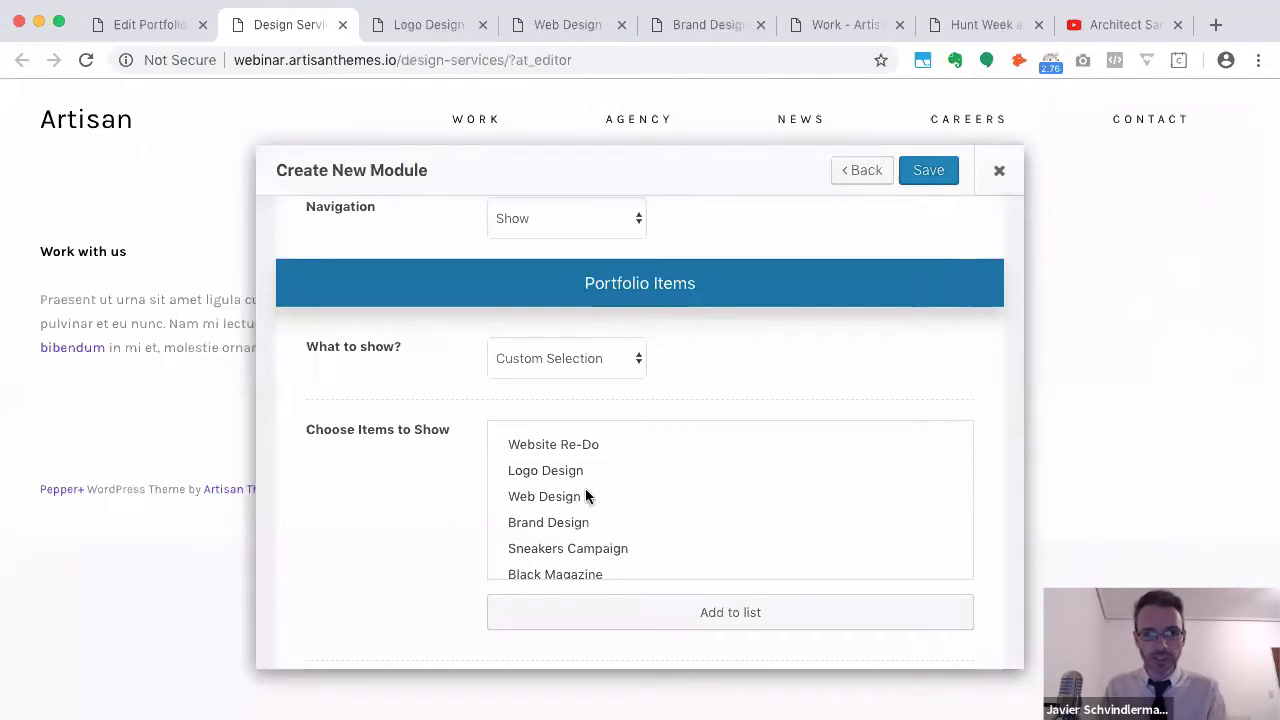
scroll(586, 471, "down", 1)
scroll(441, 536, "down", 2)
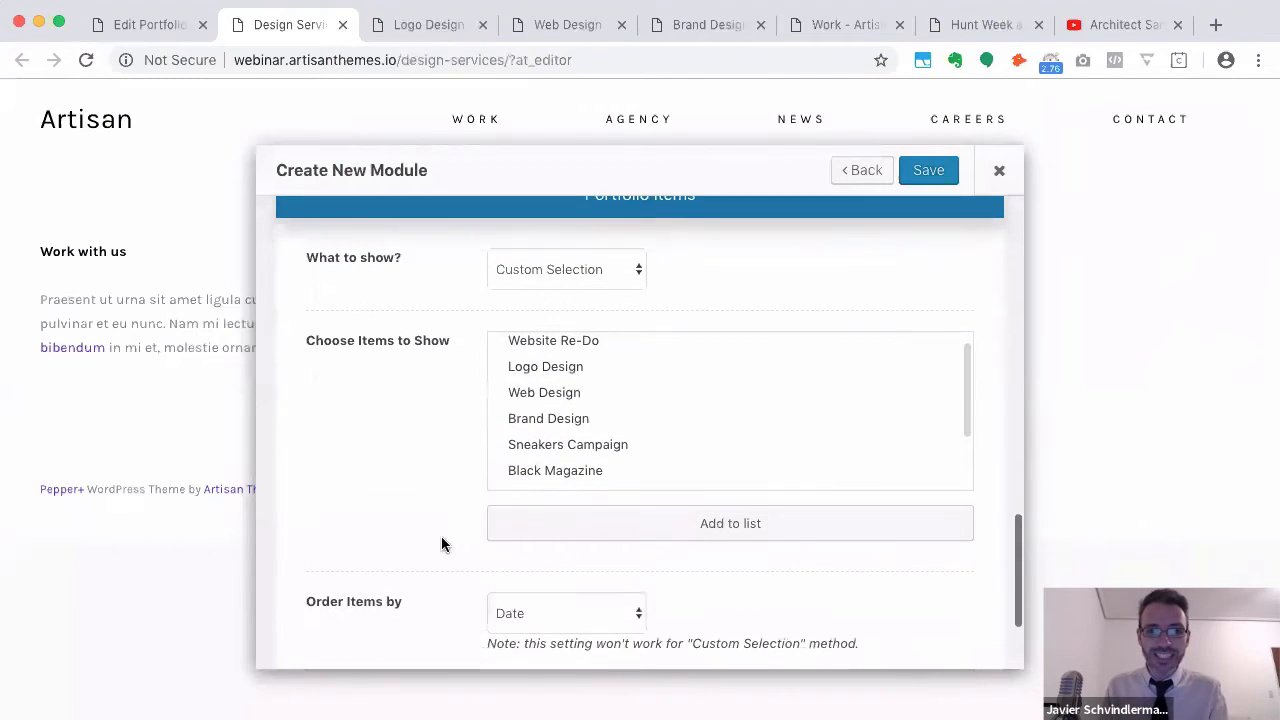
scroll(573, 345, "up", 1)
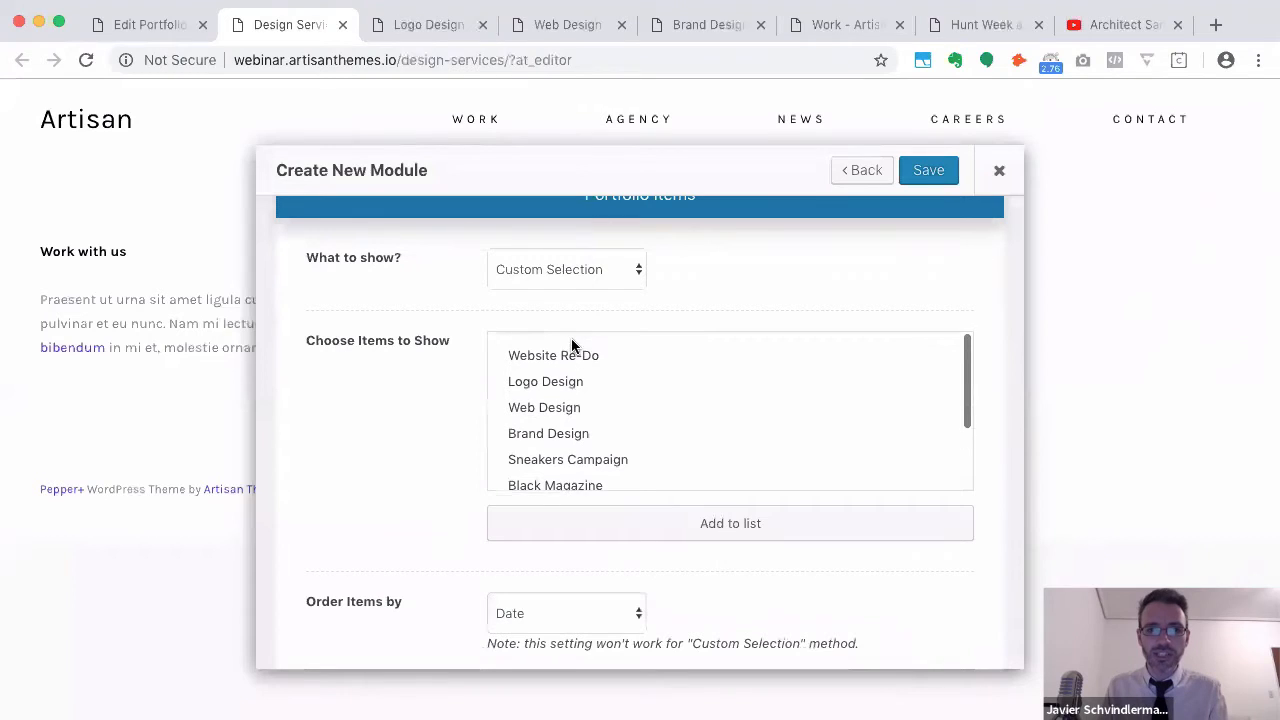
double_click(560, 355)
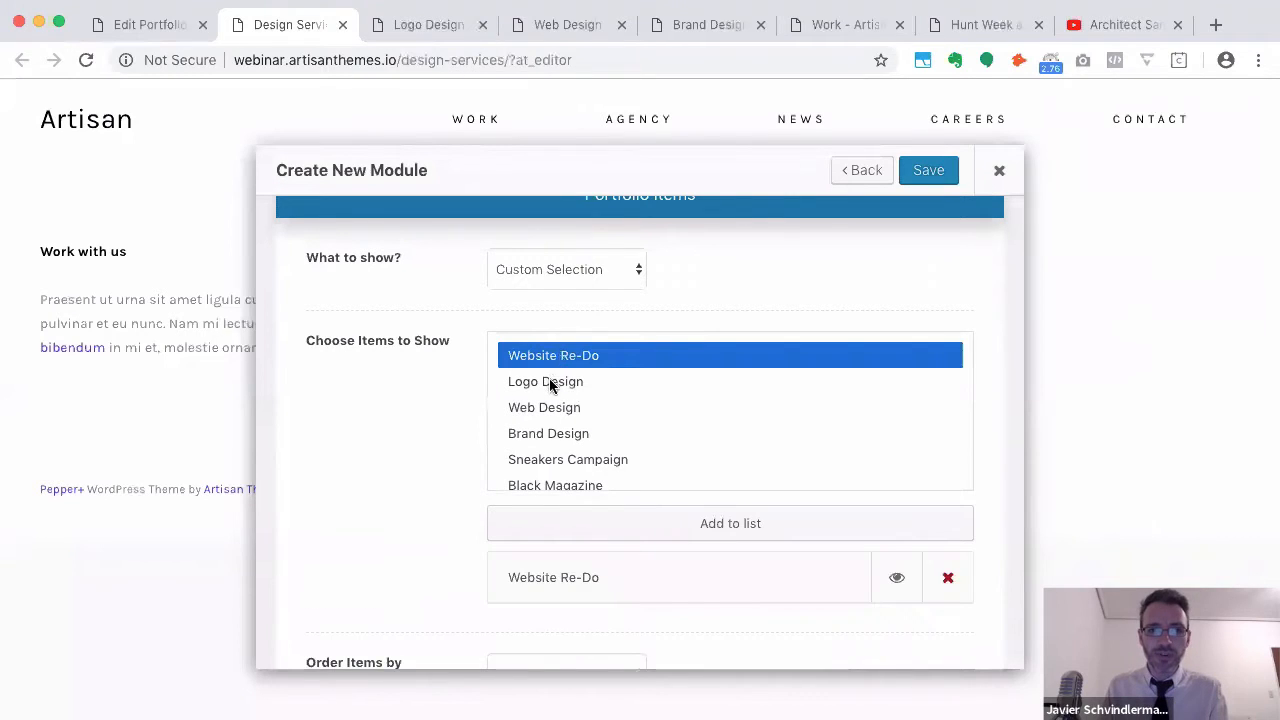
left_click(550, 383)
double_click(550, 383)
left_click(543, 408)
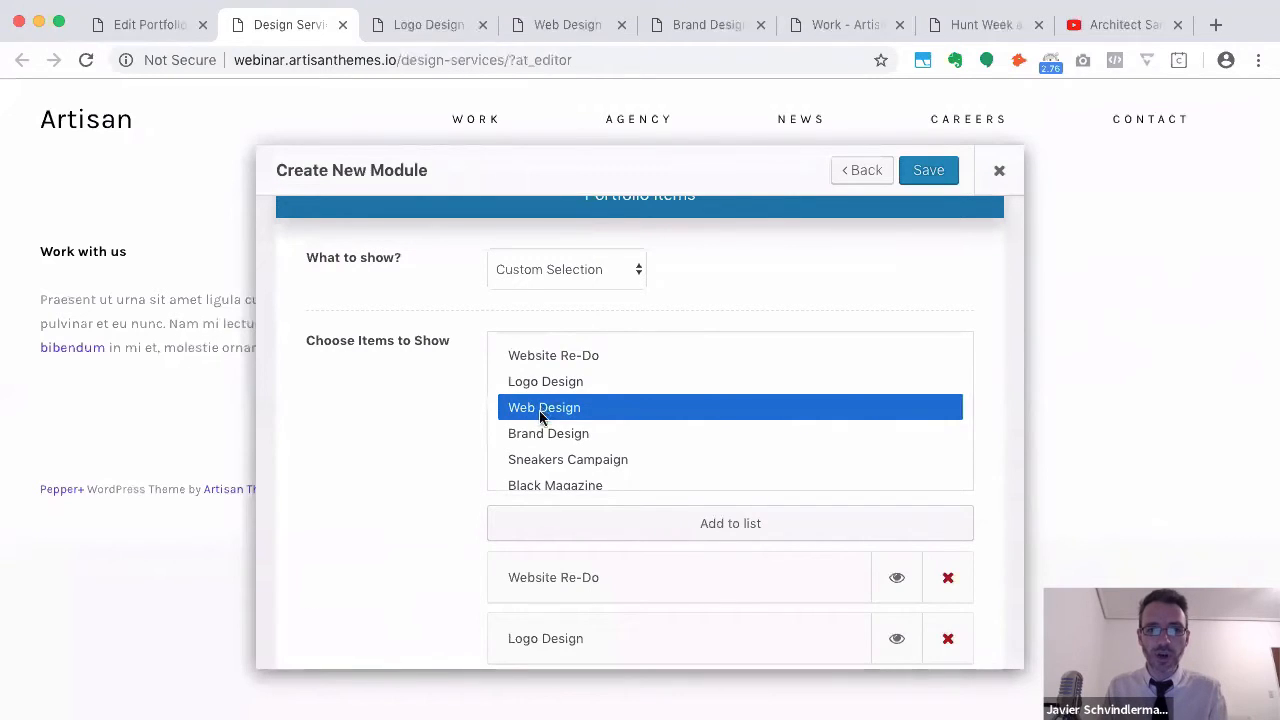
double_click(524, 440)
scroll(431, 500, "down", 5)
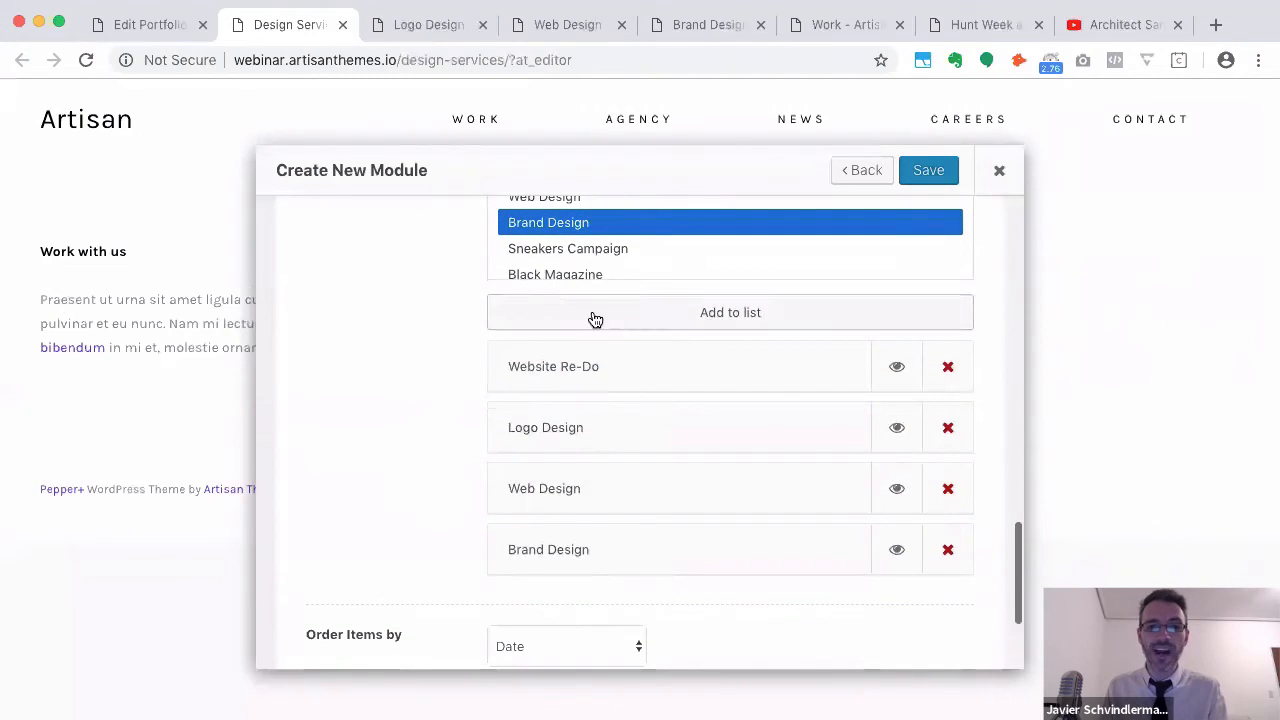
scroll(443, 540, "down", 4)
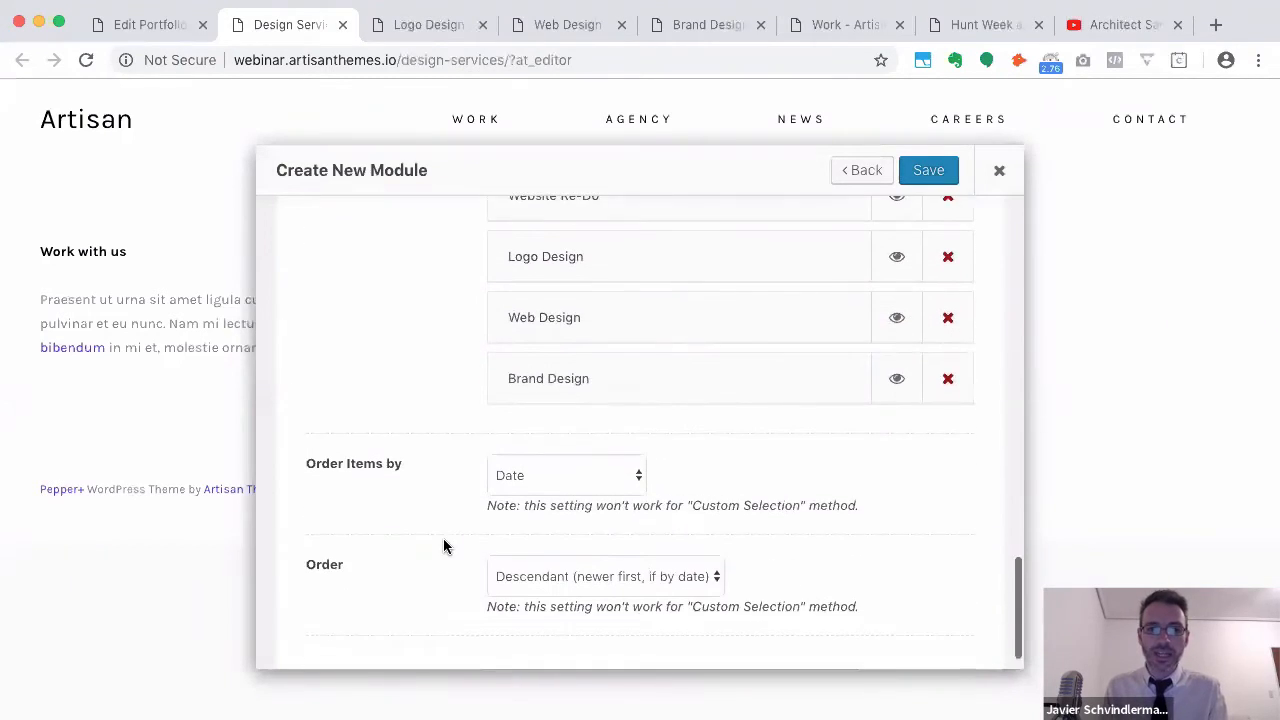
Order the module's items by Menu Order, set the order to Ascendant, and save the Services - Portfolio module
left_click(540, 485)
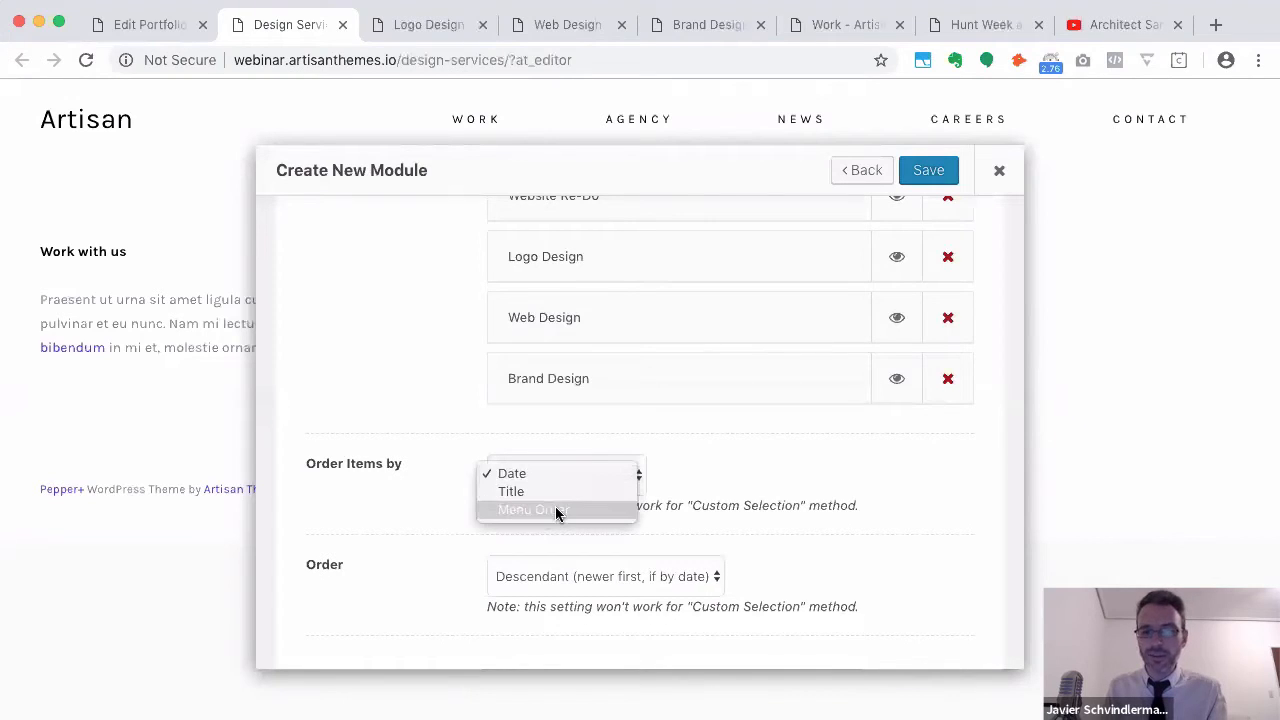
left_click(555, 507)
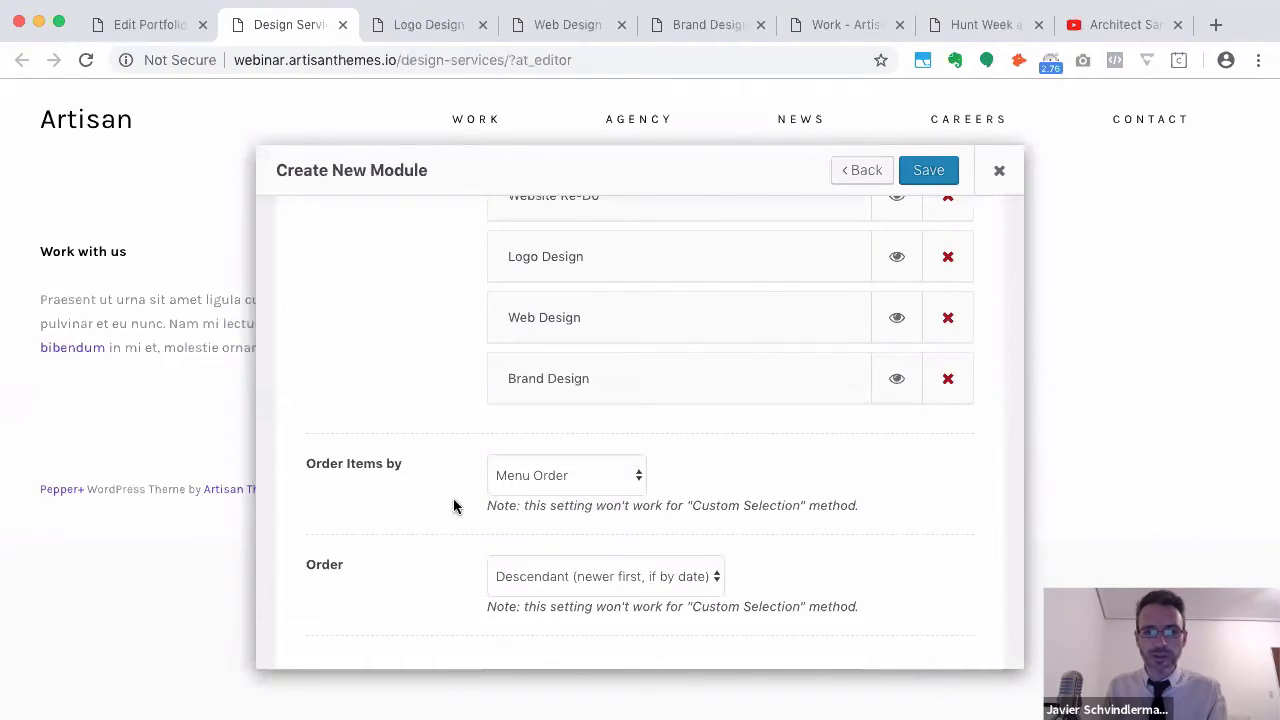
scroll(443, 524, "down", 1)
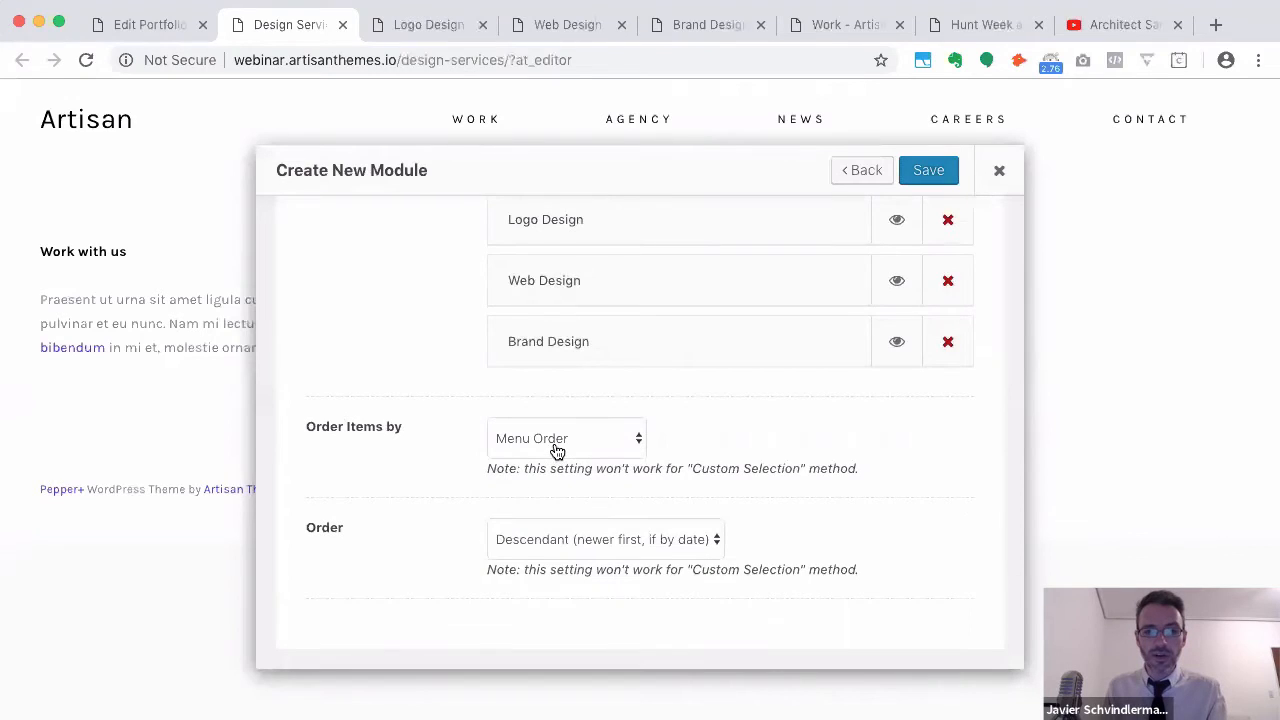
left_click(591, 551)
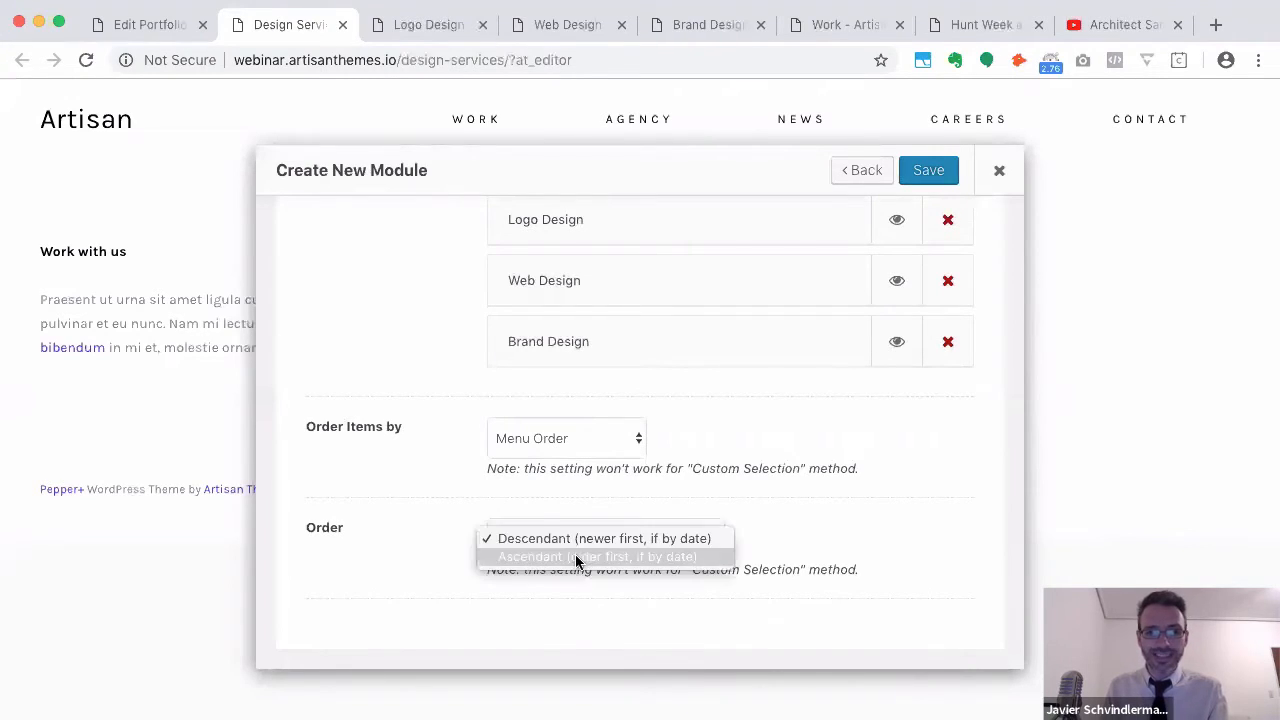
left_click(577, 560)
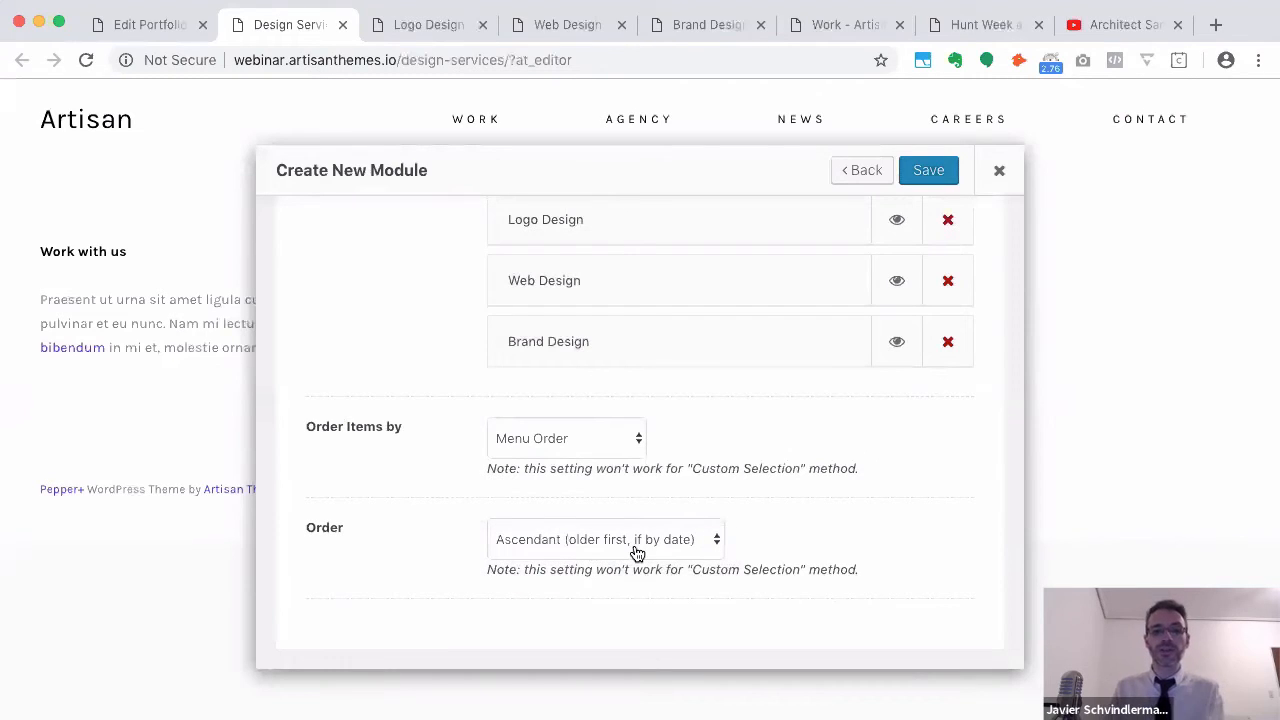
left_click(929, 171)
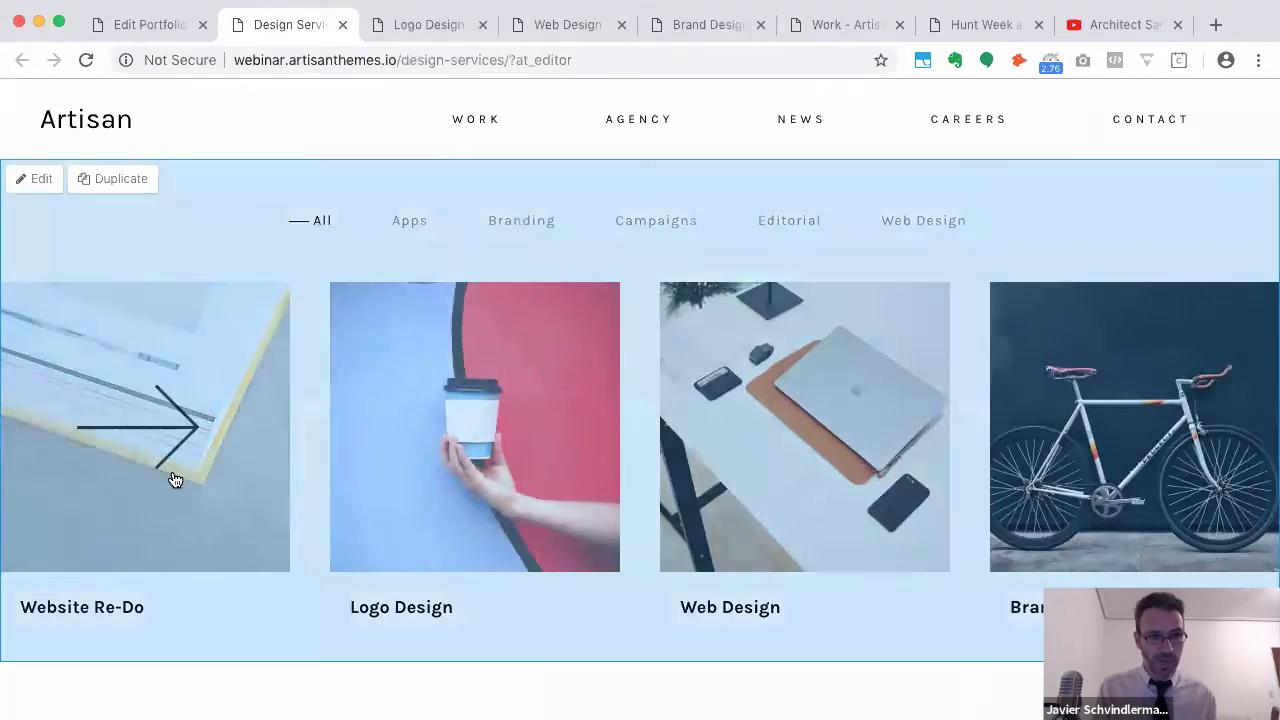
View the Website Re-Do item from the Design Services page, and return to the page to look over its portfolio items
left_click(163, 471)
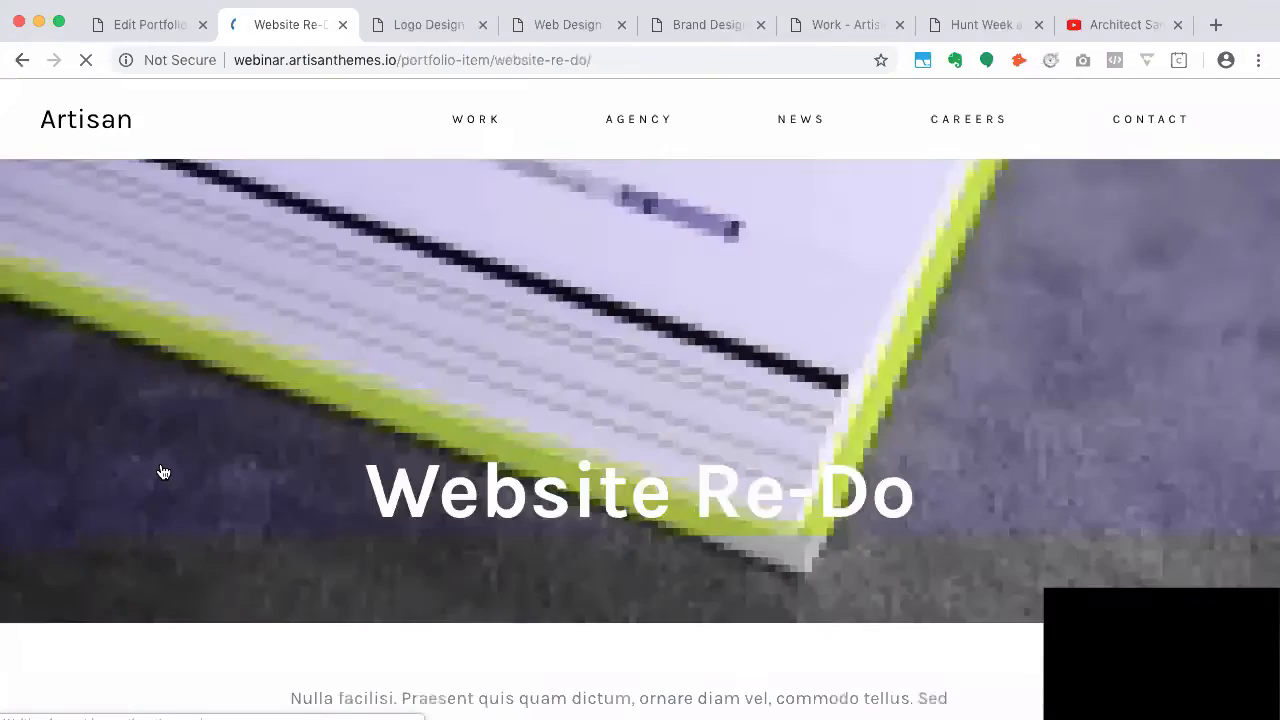
scroll(163, 471, "down", 20)
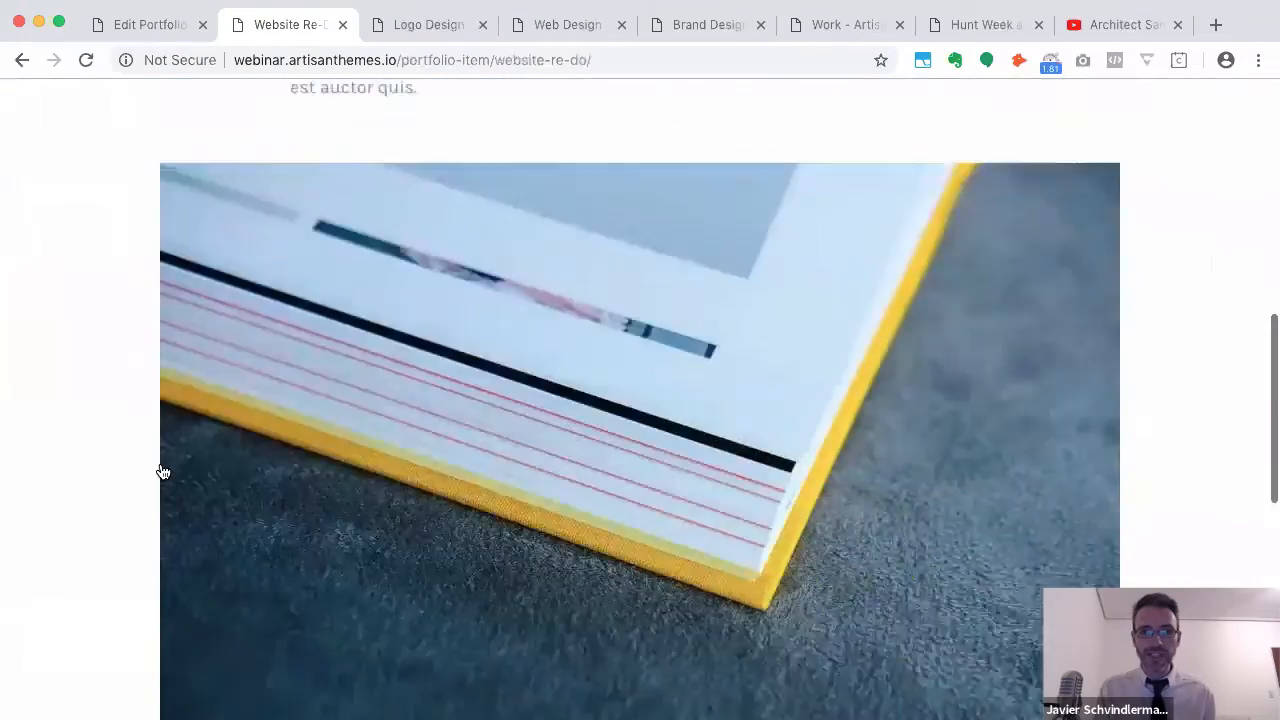
scroll(163, 471, "up", 20)
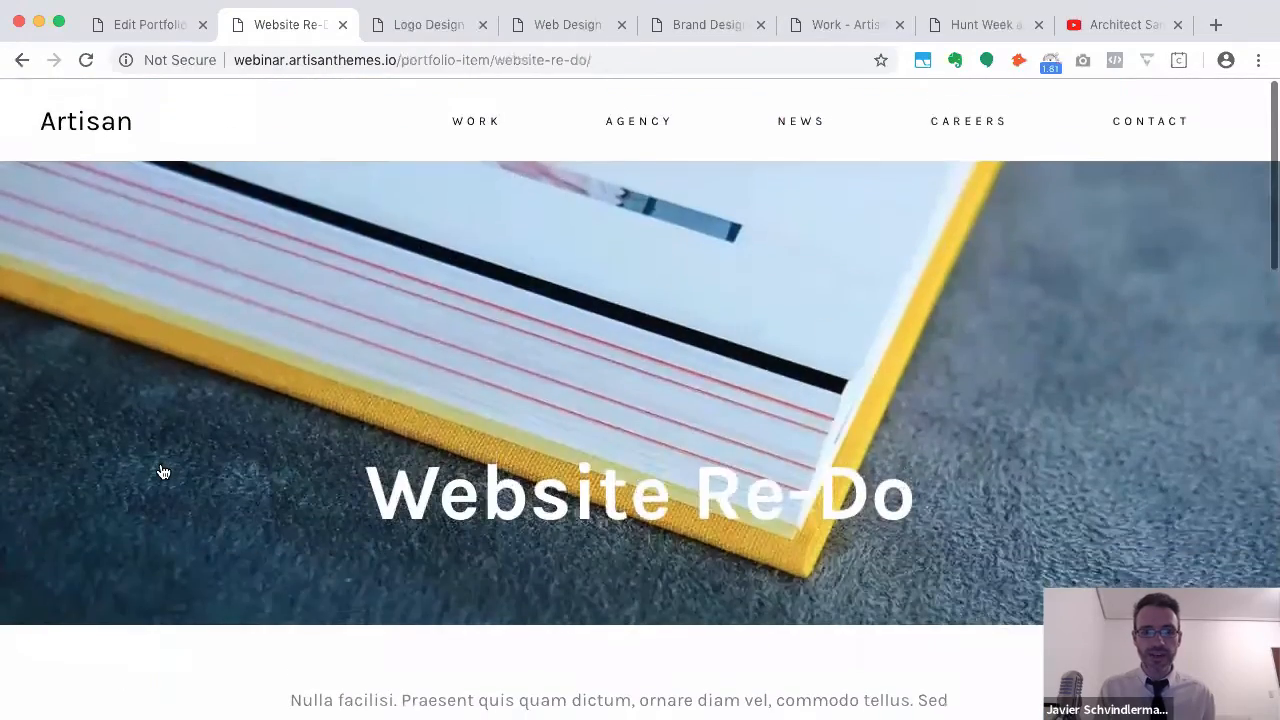
key("super+bracketleft")
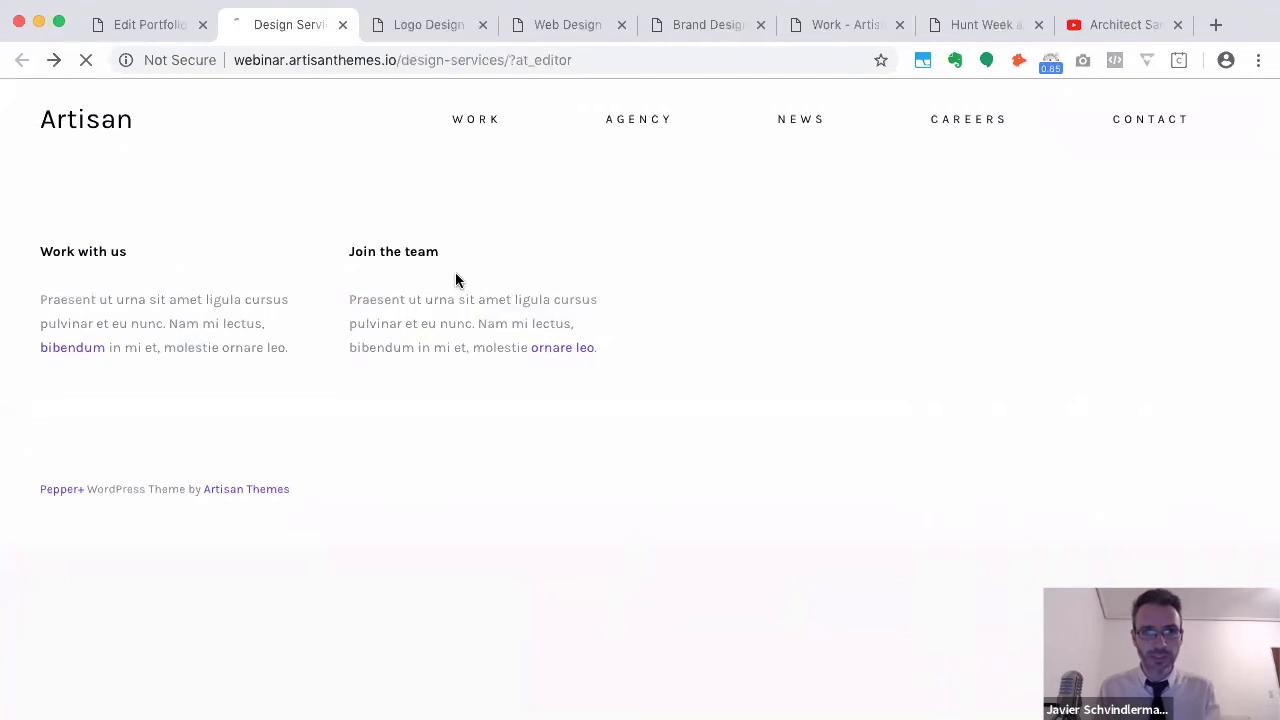
scroll(590, 432, "down", 3)
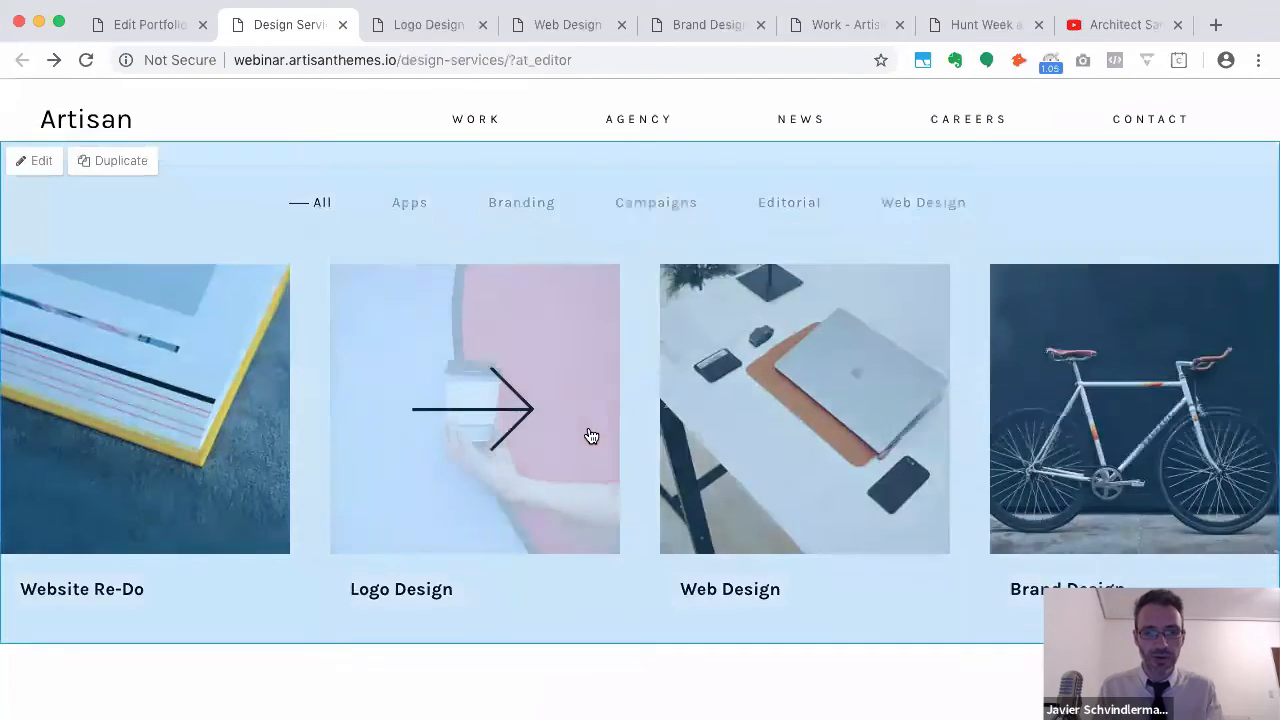
scroll(588, 430, "up", 3)
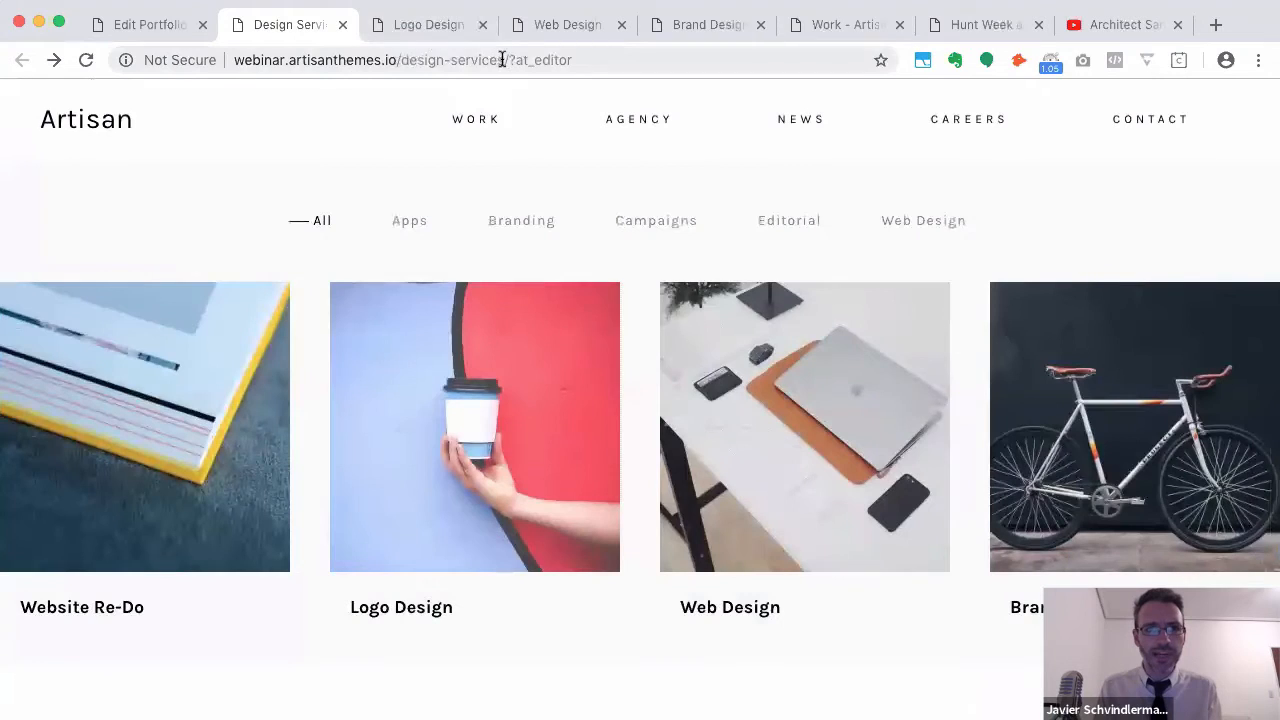
left_click_drag(503, 60, 194, 60)
left_click(187, 60)
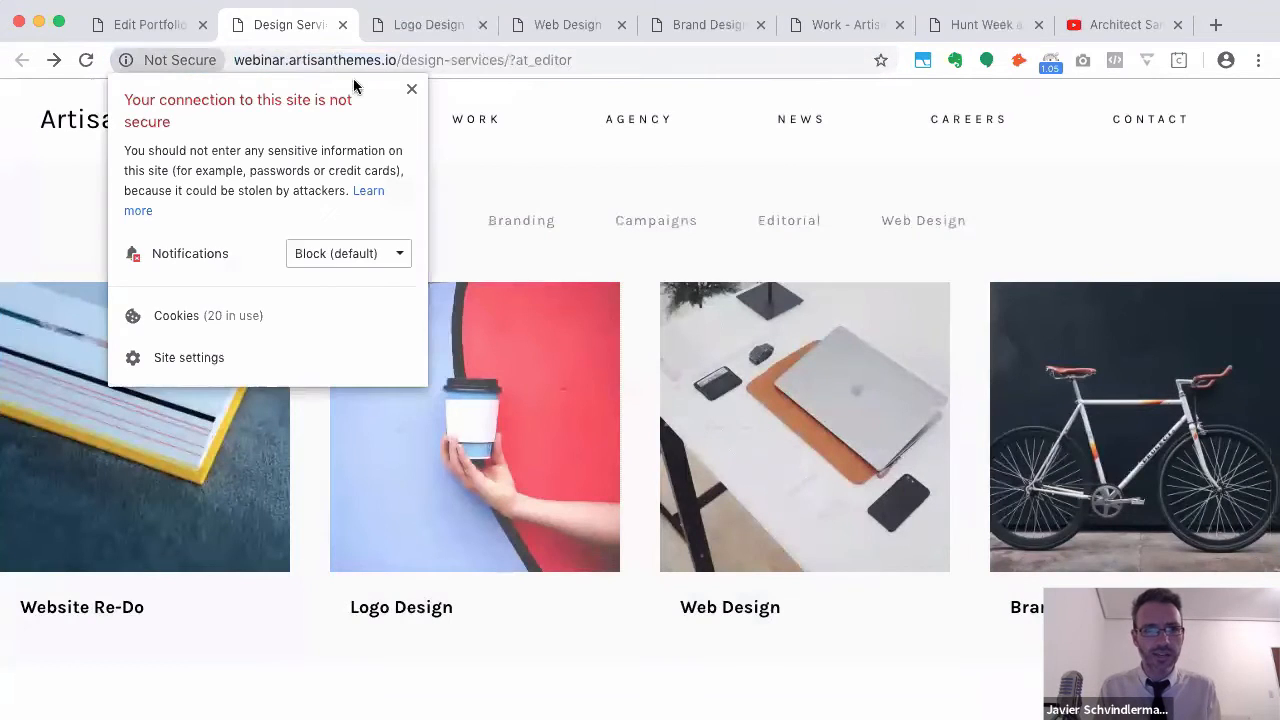
left_click(411, 88)
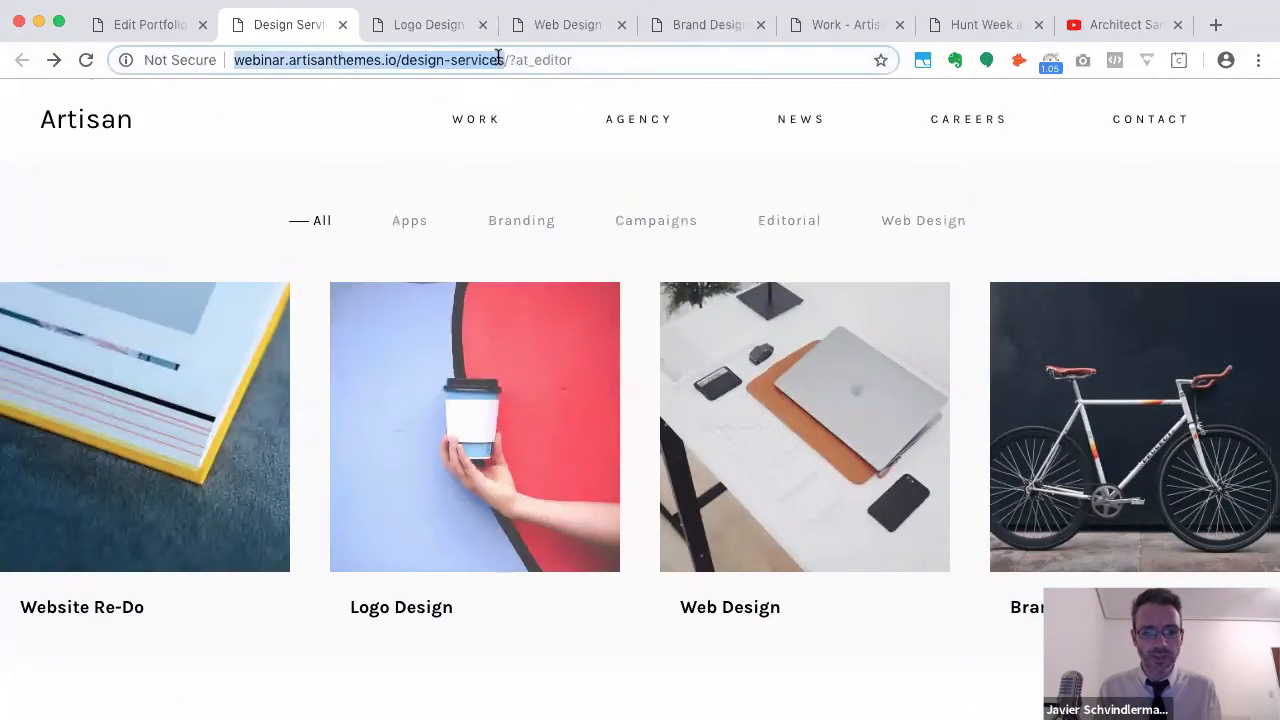
key("ctrl+c")
key("ctrl+t")
key("ctrl+v")
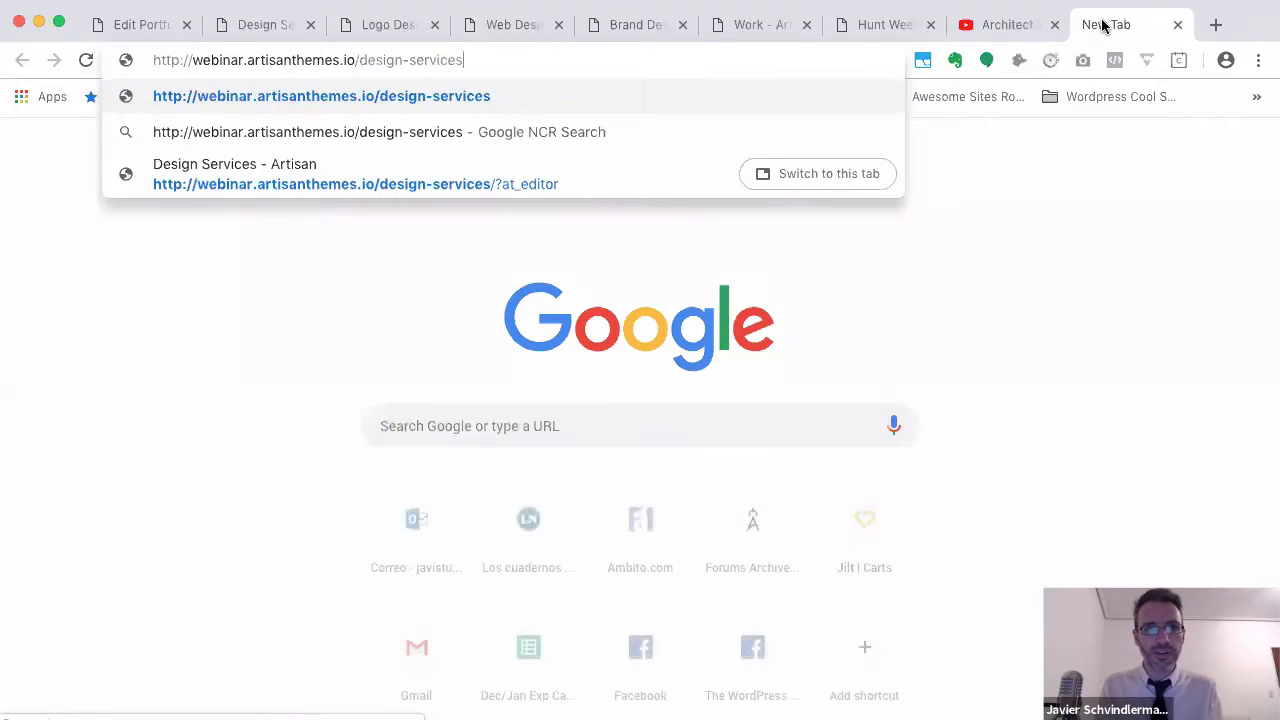
key("Return")
left_click_drag(1104, 24, 472, 37)
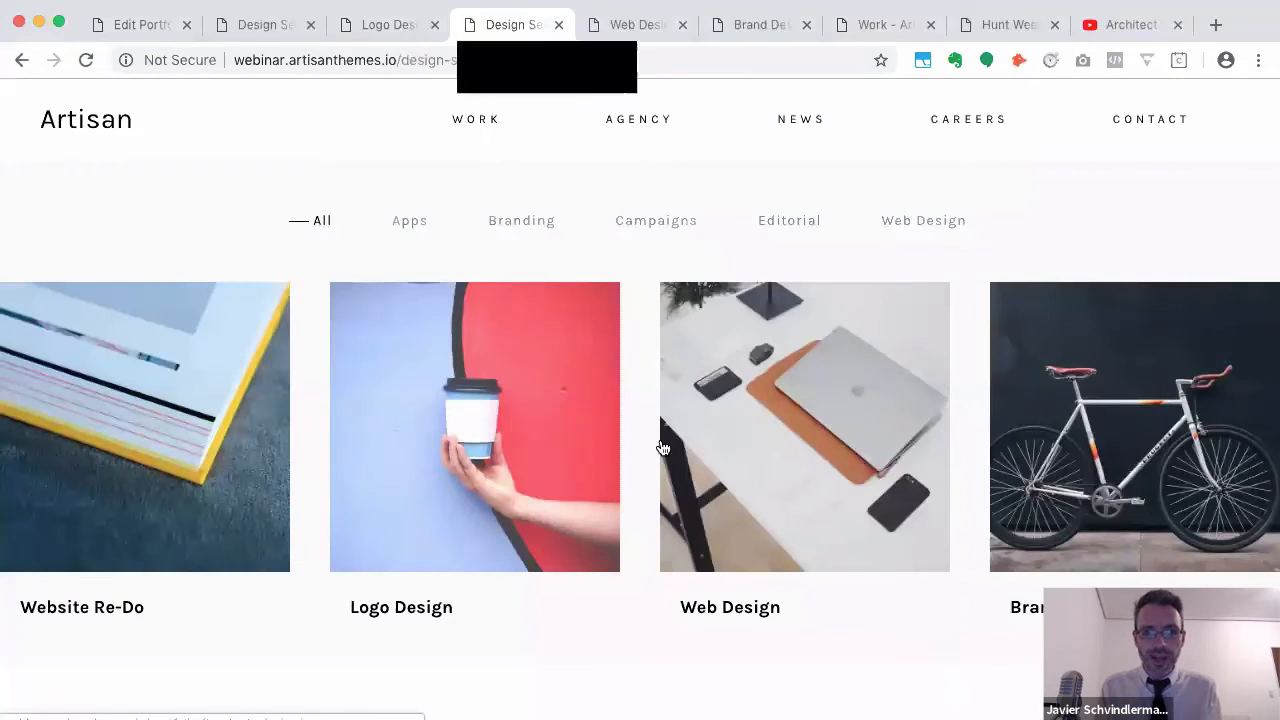
Open the Logo Design item from the Design Services page and examine its content and the See All My Services navigation link
left_click(462, 460)
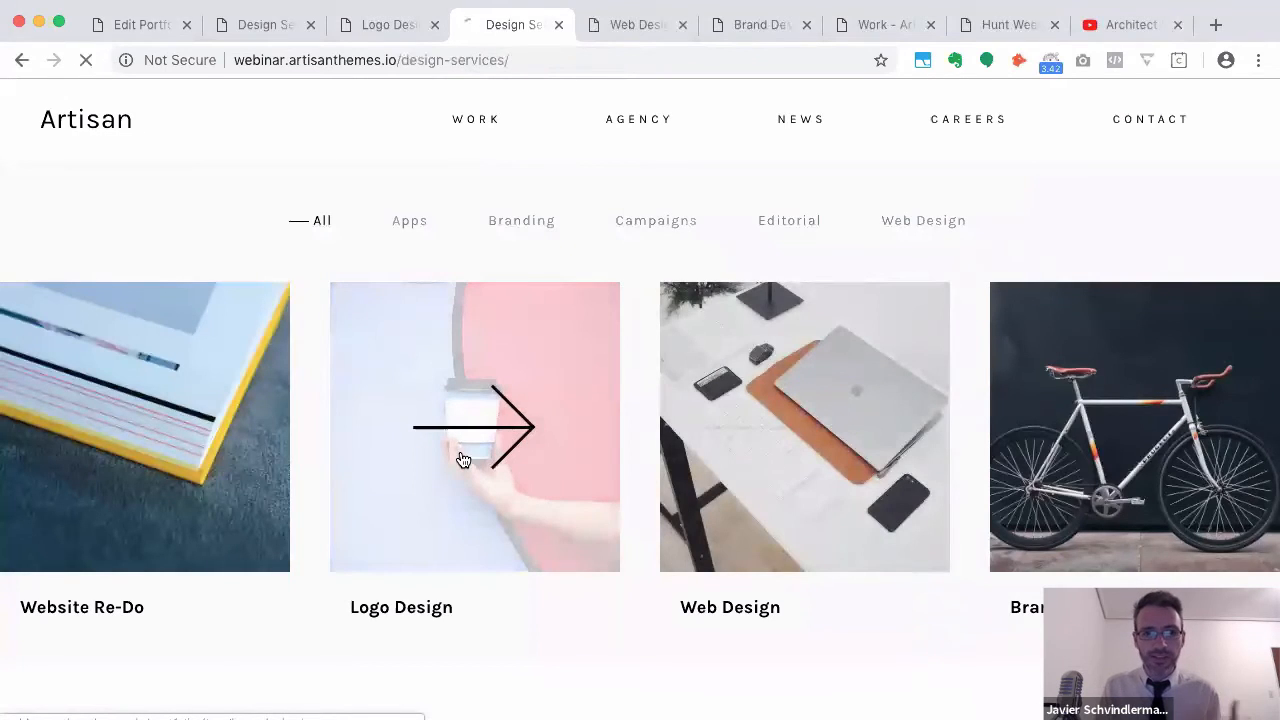
scroll(620, 531, "down", 10)
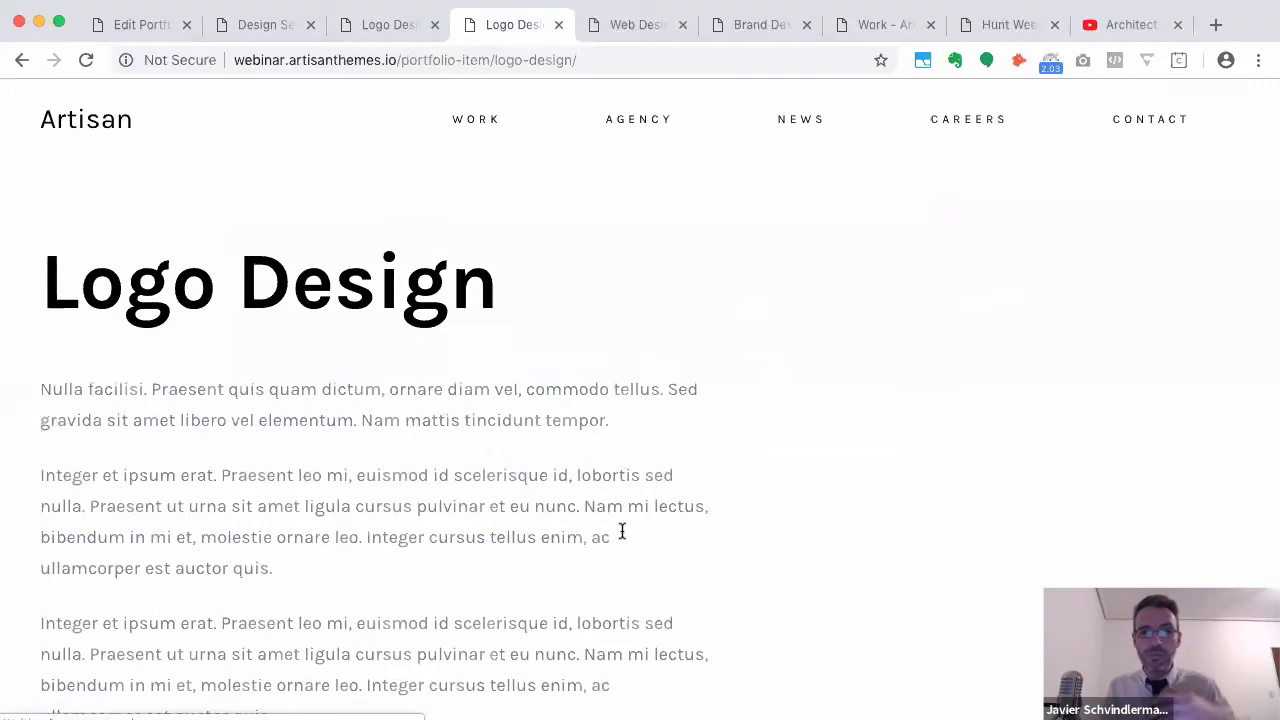
scroll(626, 530, "down", 5)
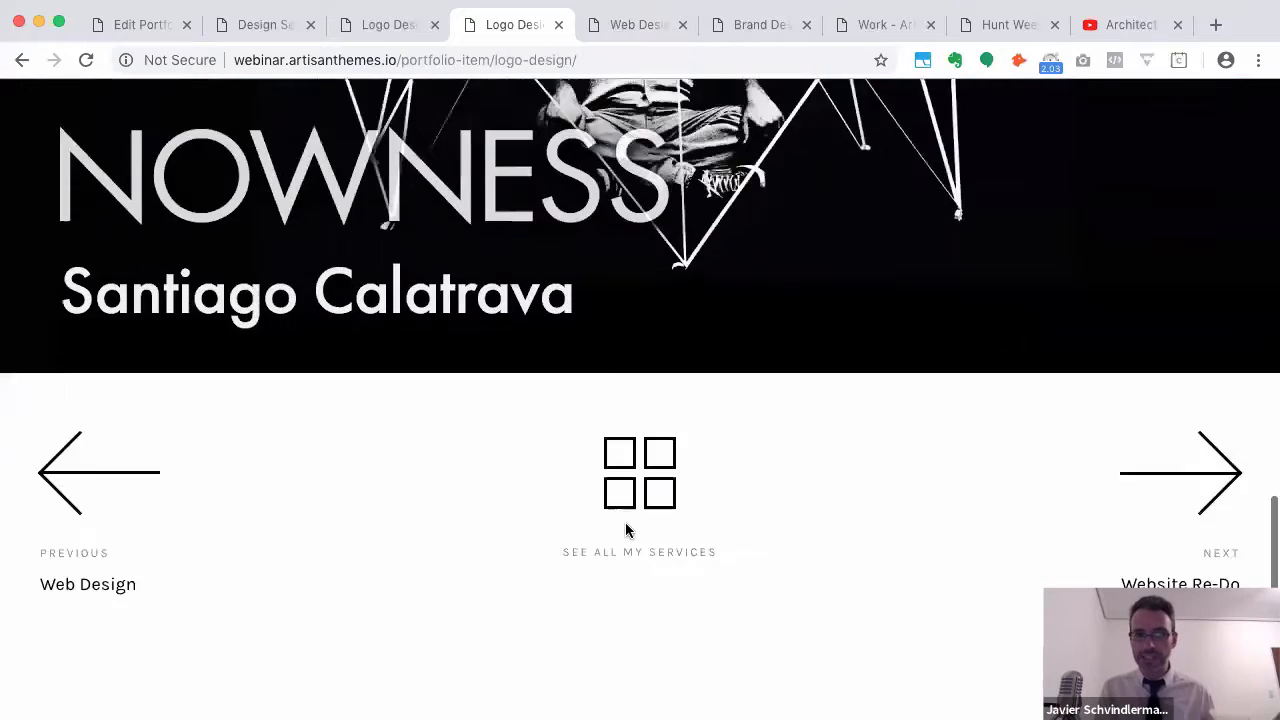
scroll(626, 530, "up", 15)
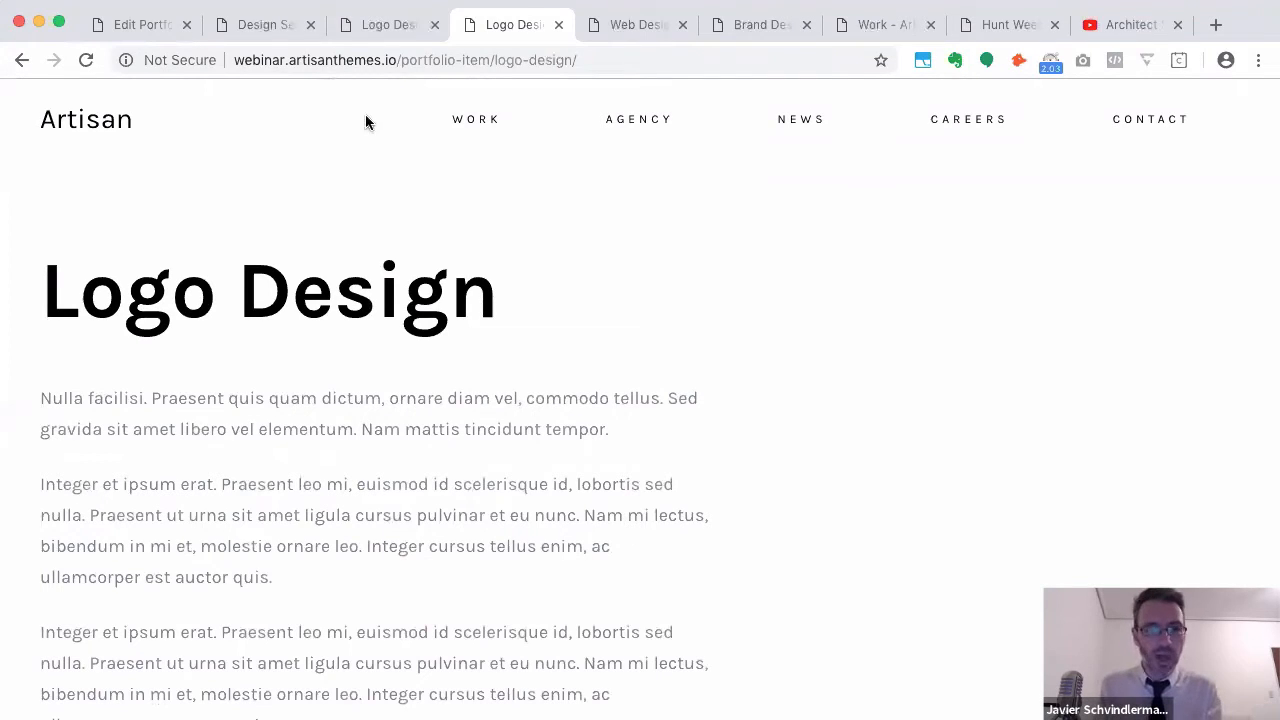
key("super+w")
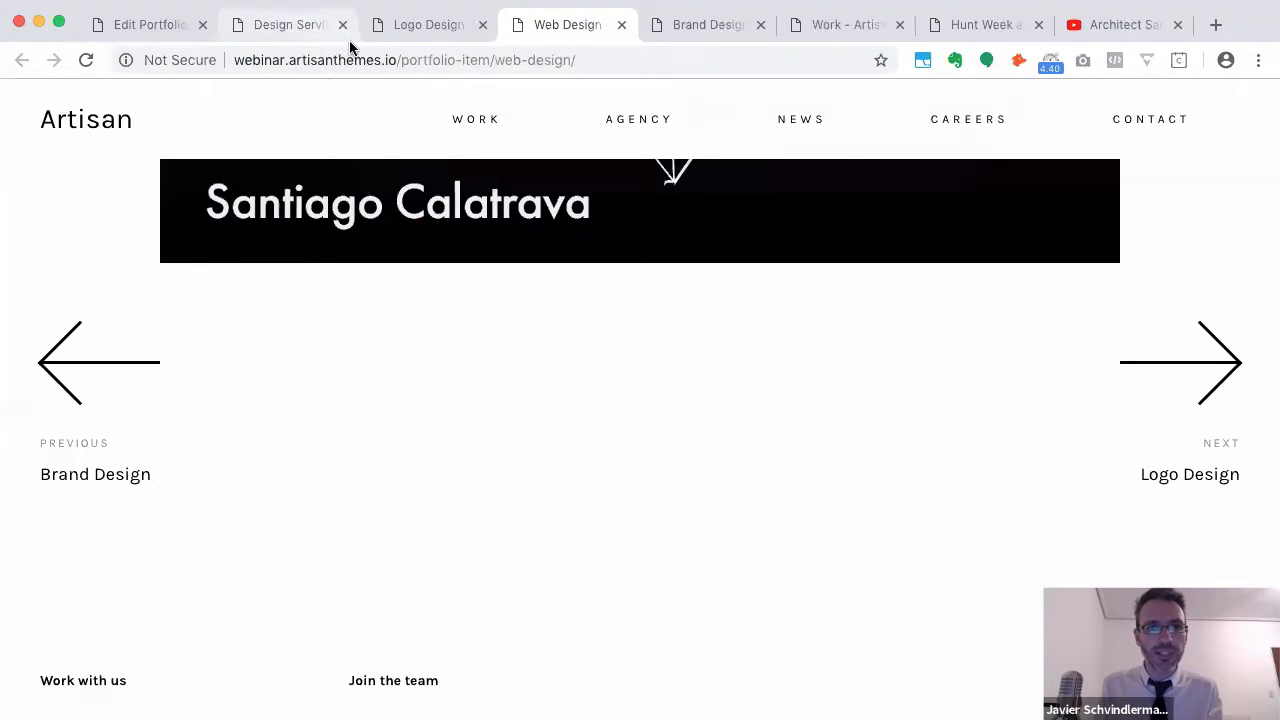
key("super+shift+t")
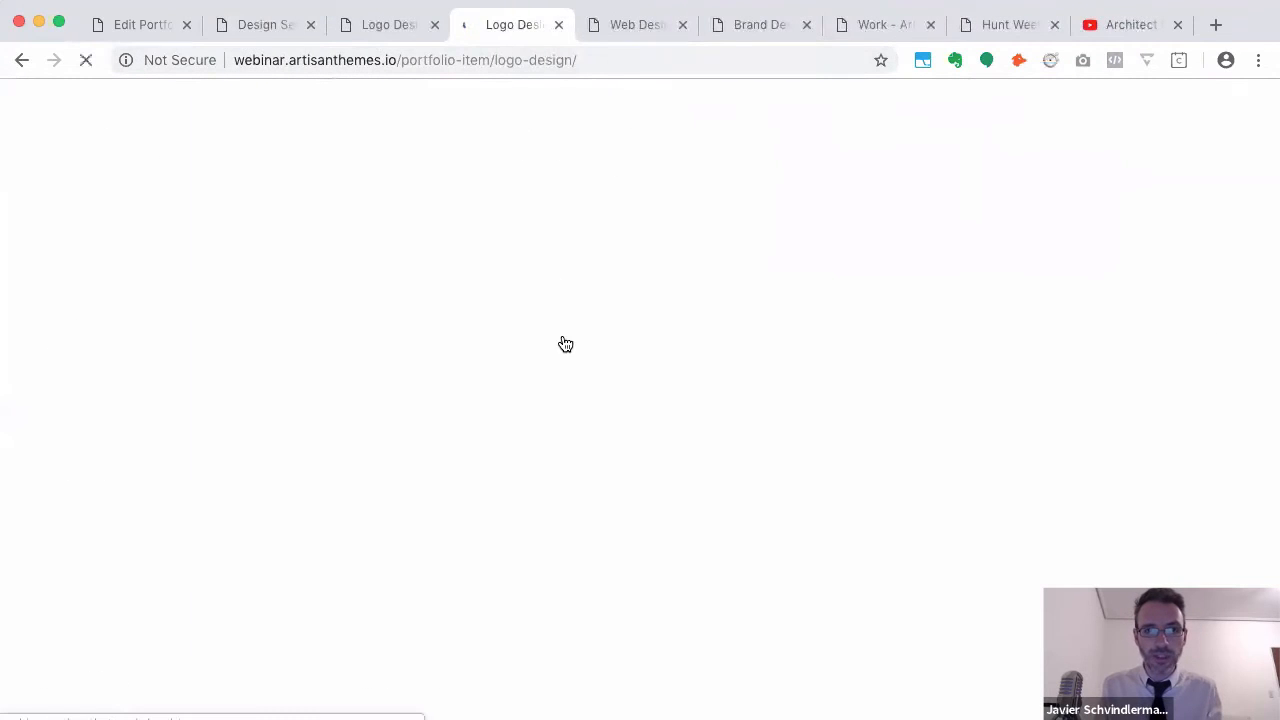
scroll(564, 342, "down", 1)
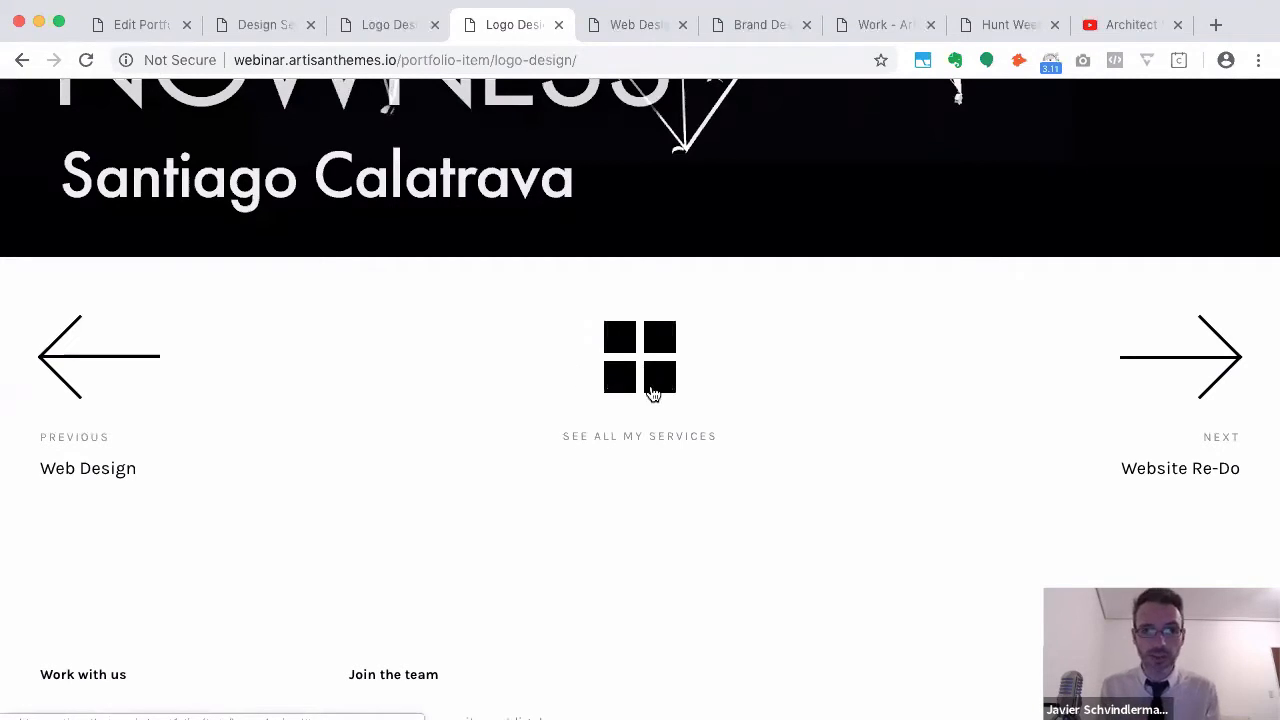
left_click(252, 18)
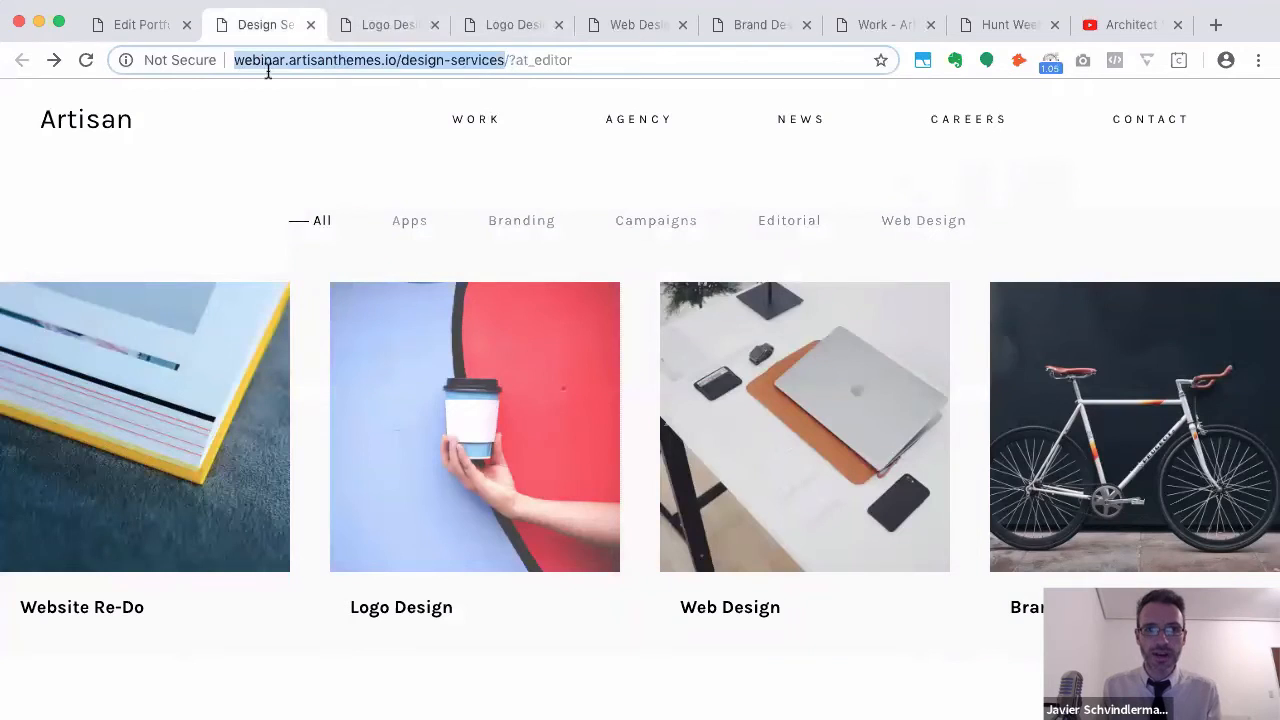
left_click(143, 28)
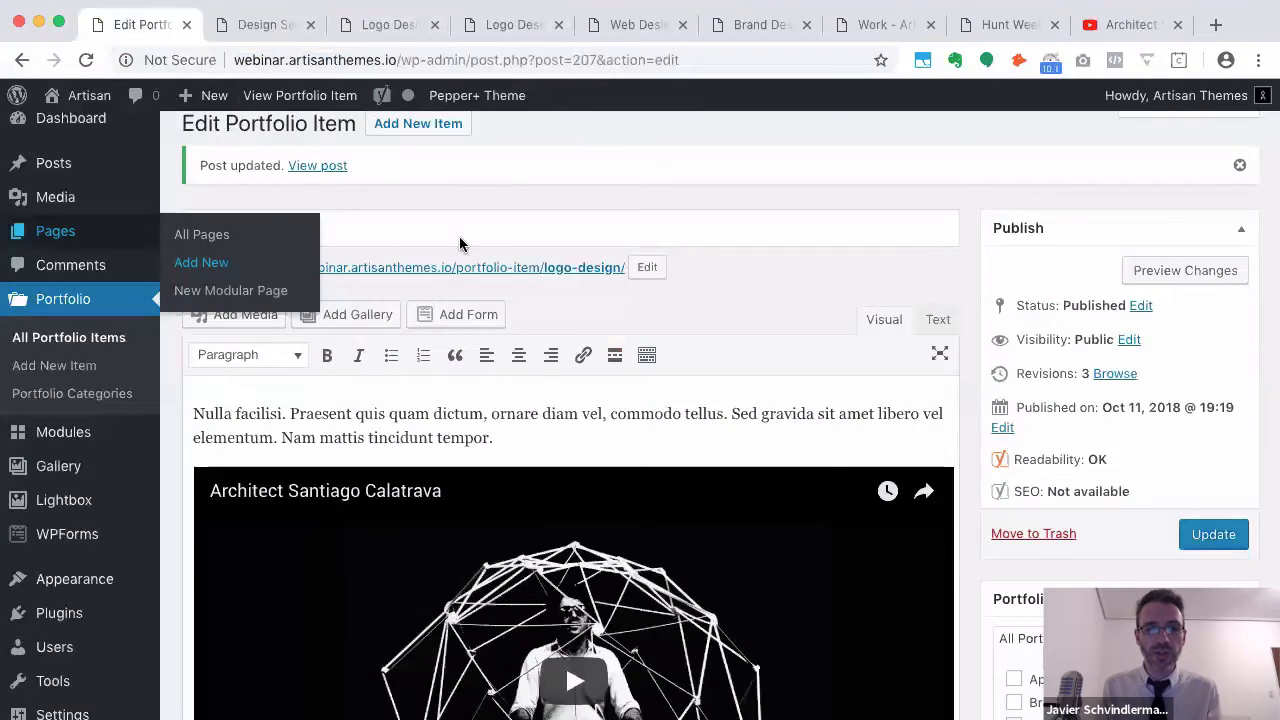
scroll(963, 572, "down", 3)
scroll(966, 580, "down", 15)
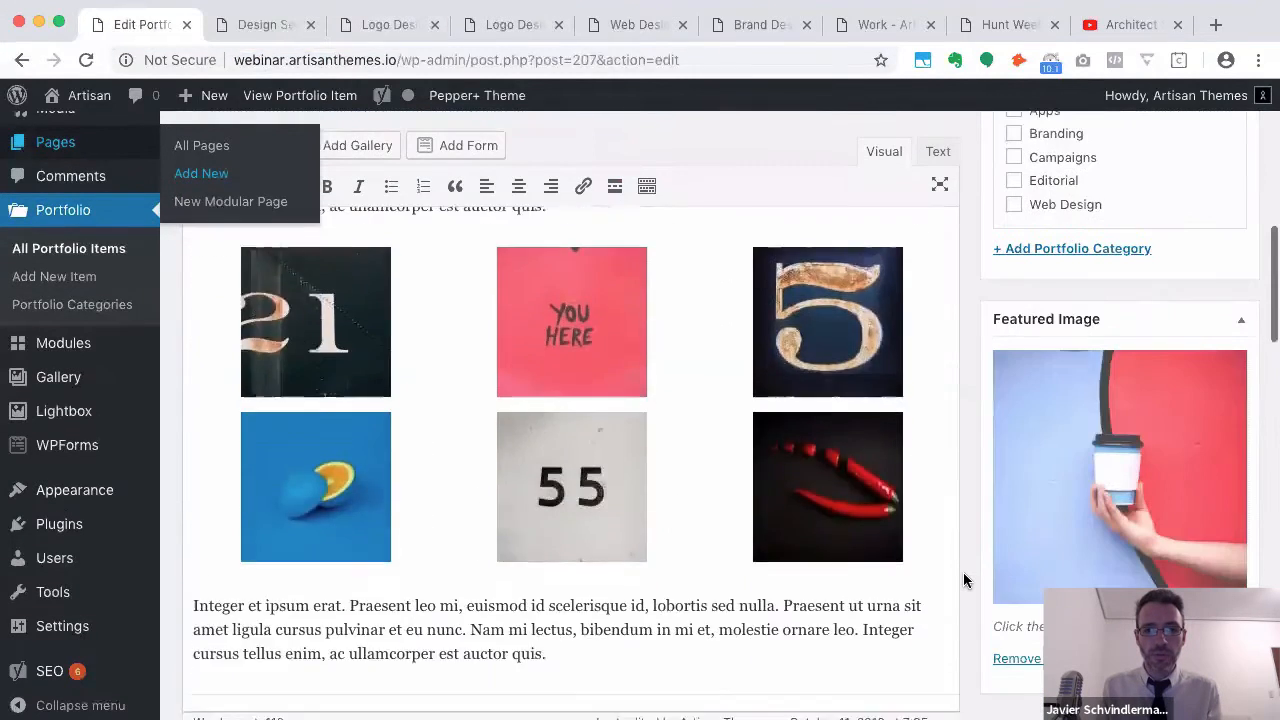
scroll(964, 580, "down", 10)
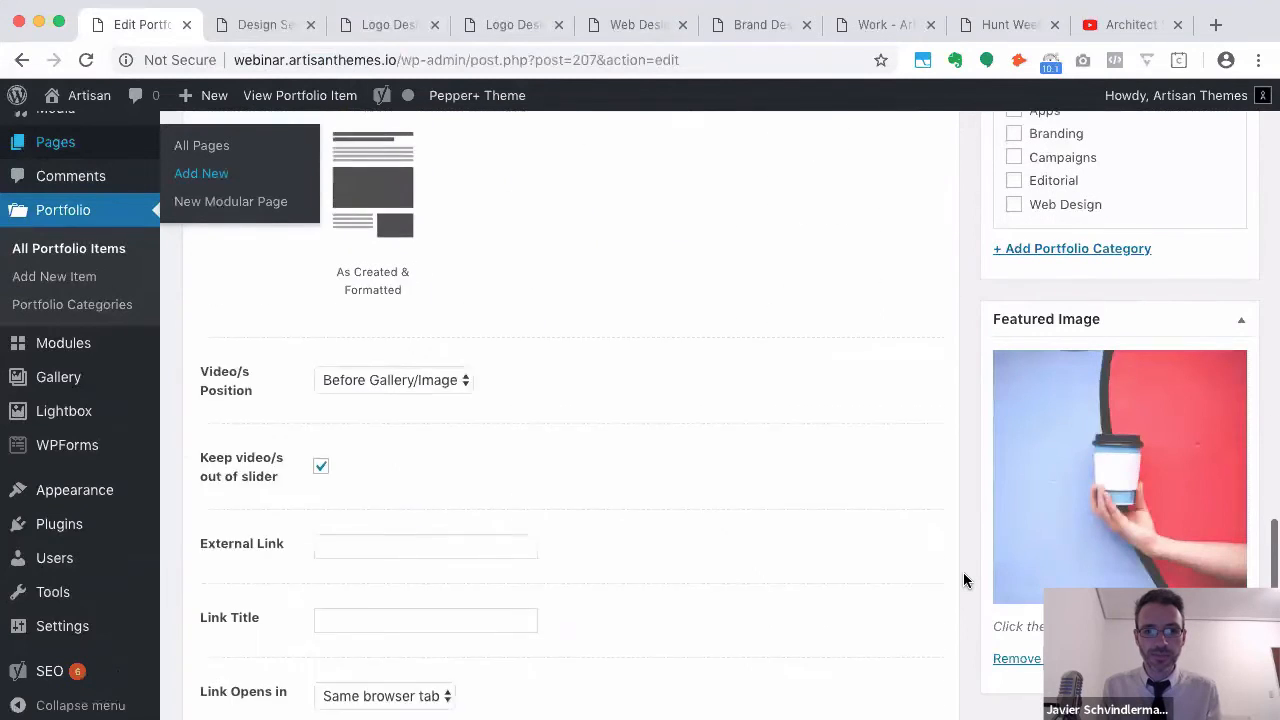
scroll(871, 528, "down", 4)
scroll(871, 528, "down", 3)
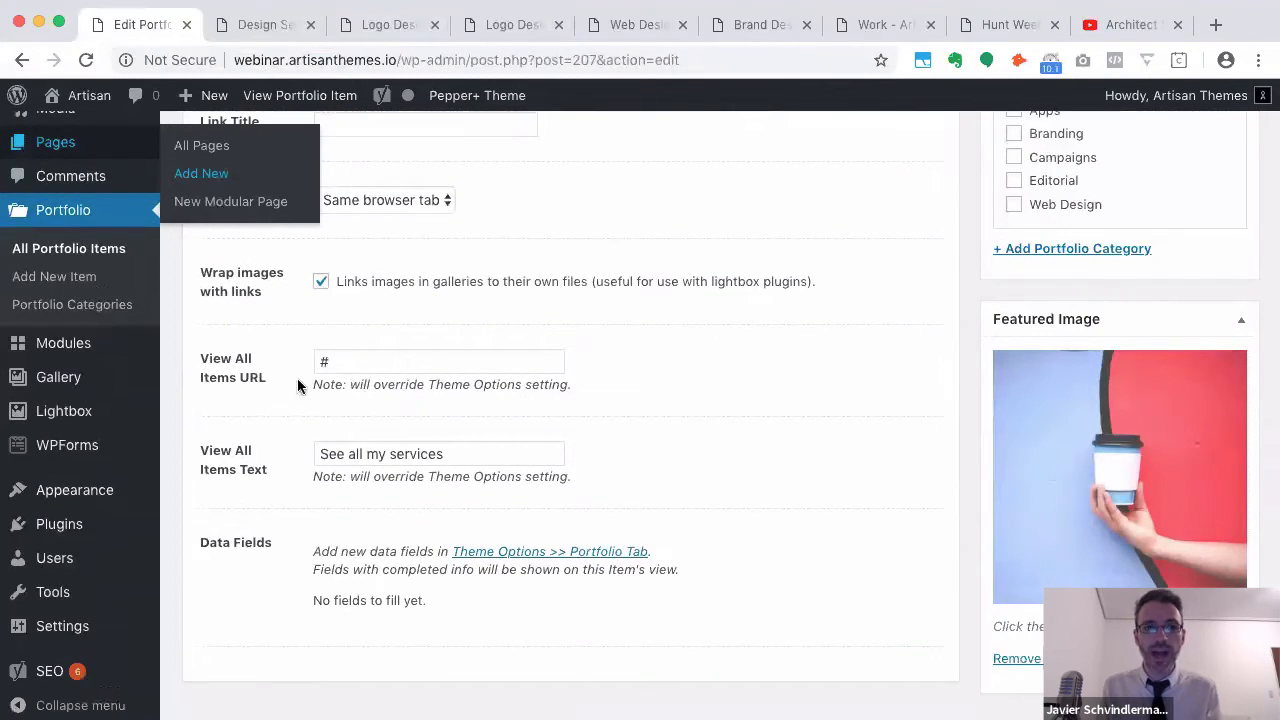
left_click(343, 362)
key("BackSpace")
key("super+v")
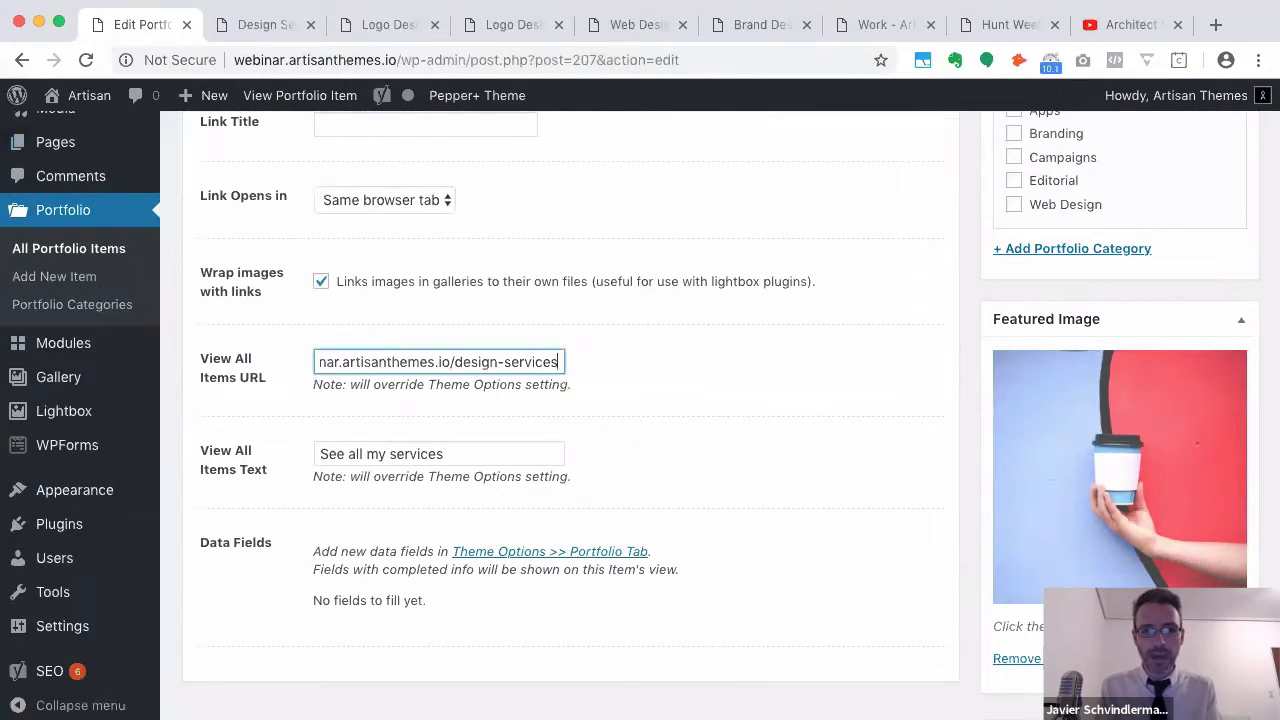
key("Return")
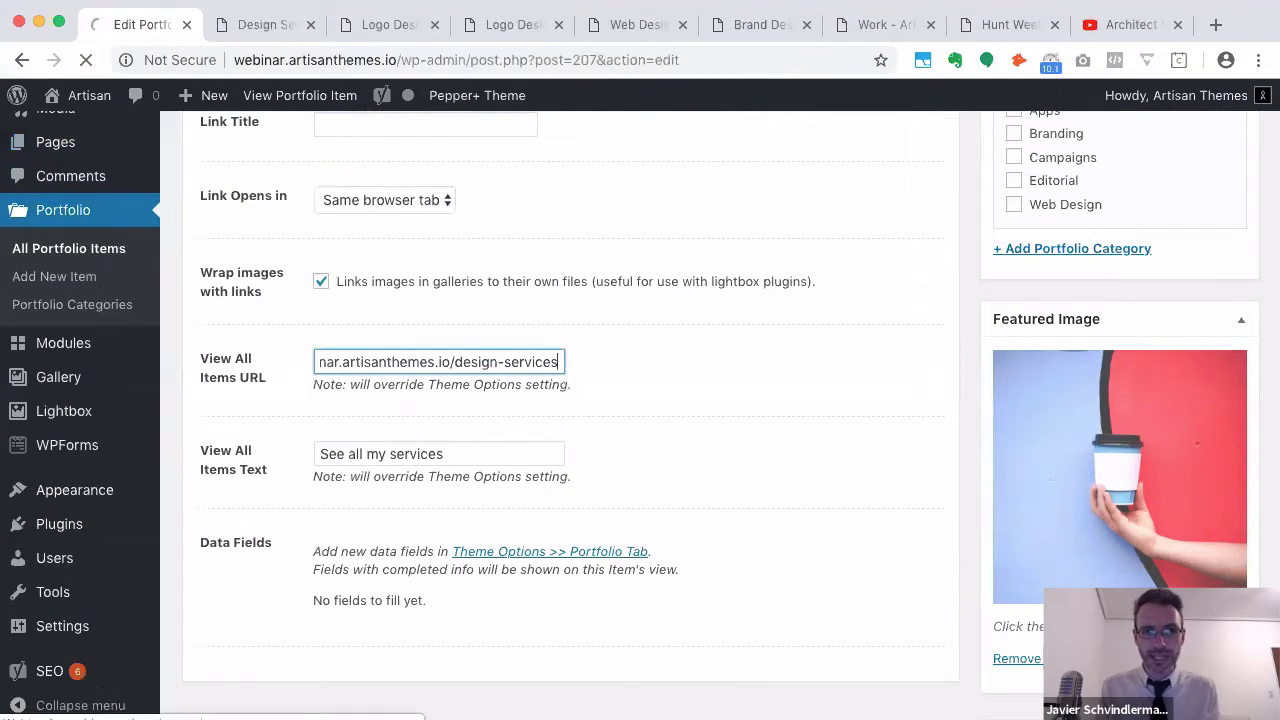
Reload the Logo Design page and follow its See All My Services link to test it
left_click(510, 34)
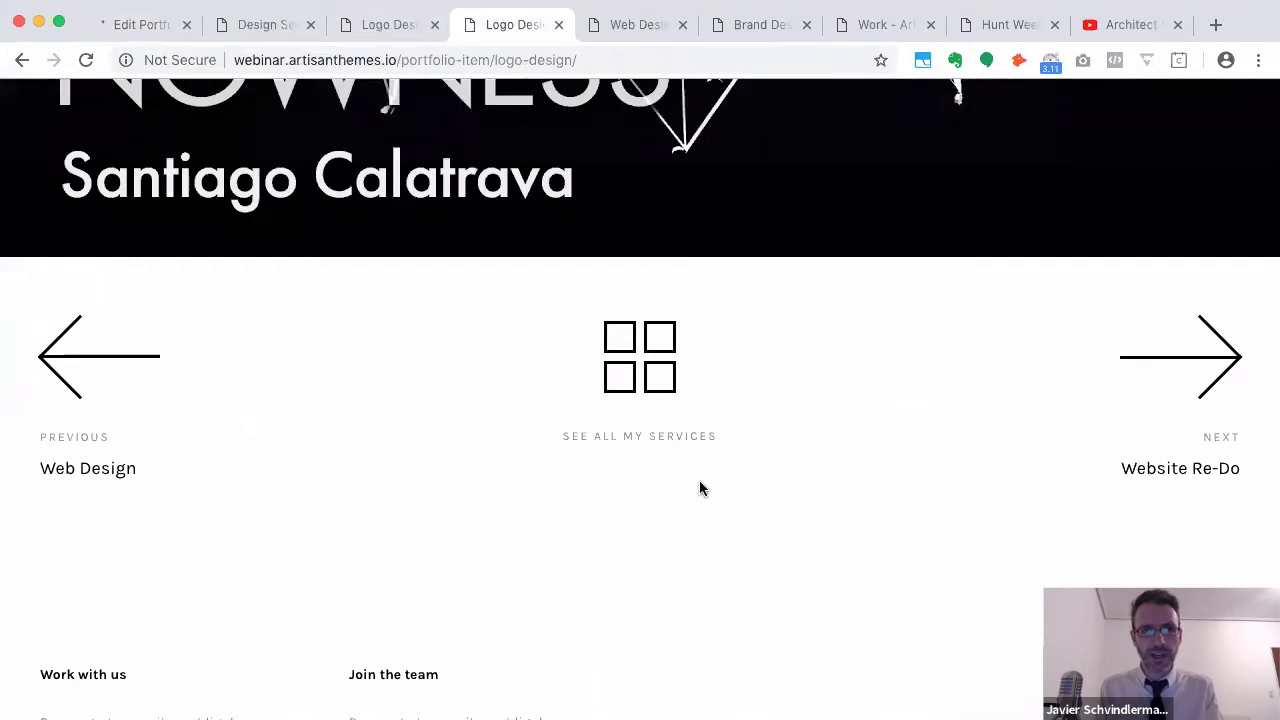
key("super+r")
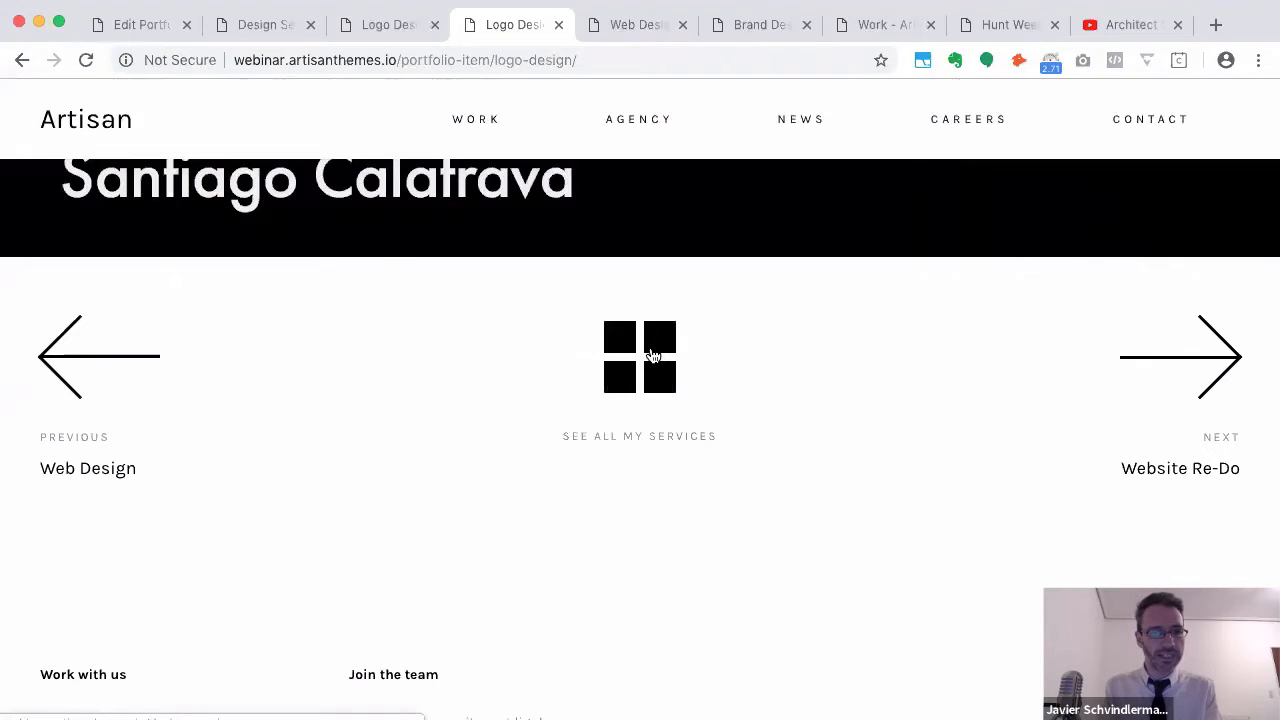
left_click(652, 356)
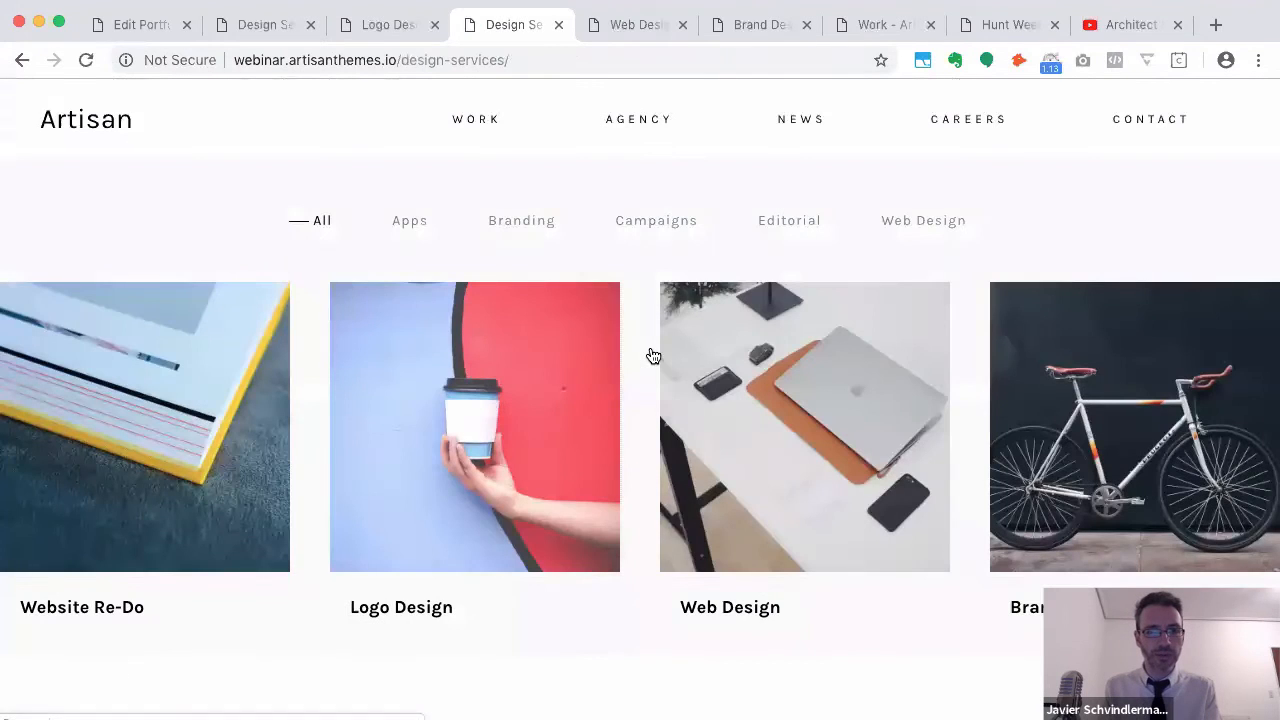
Review the Logo Design item's link settings in its editor and the category filters on the Design Services page
left_click(120, 22)
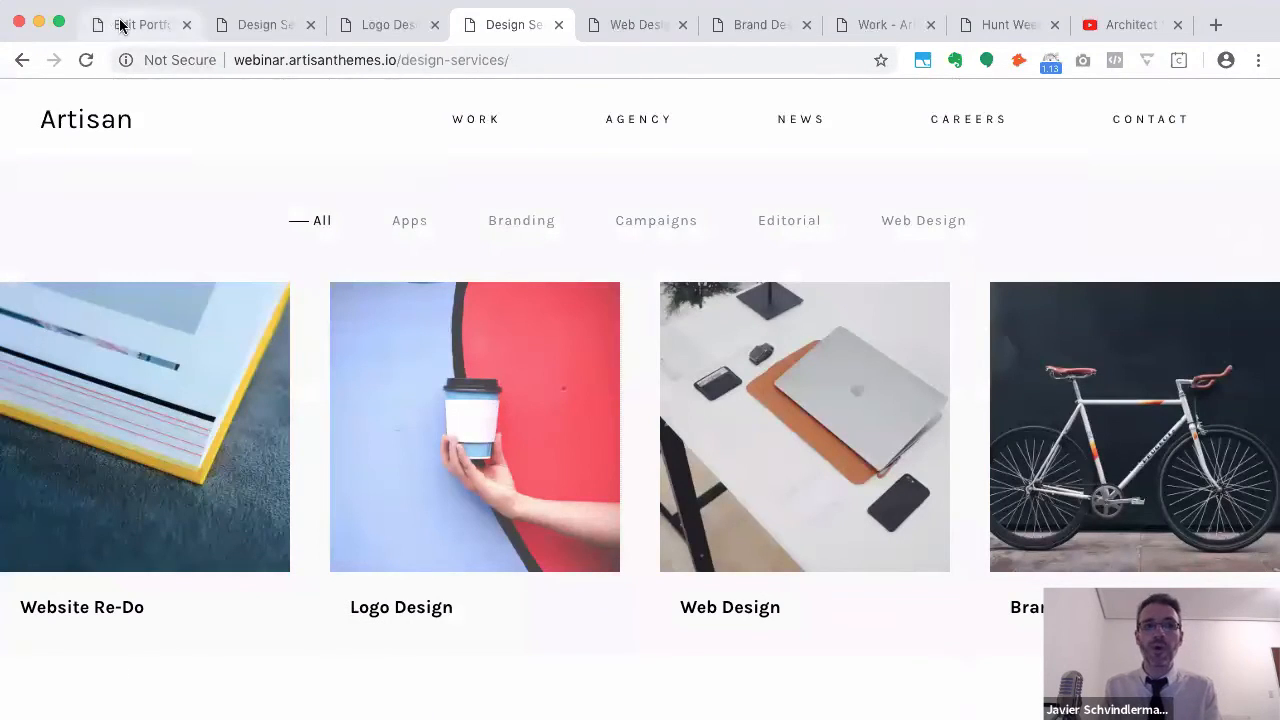
scroll(980, 661, "down", 15)
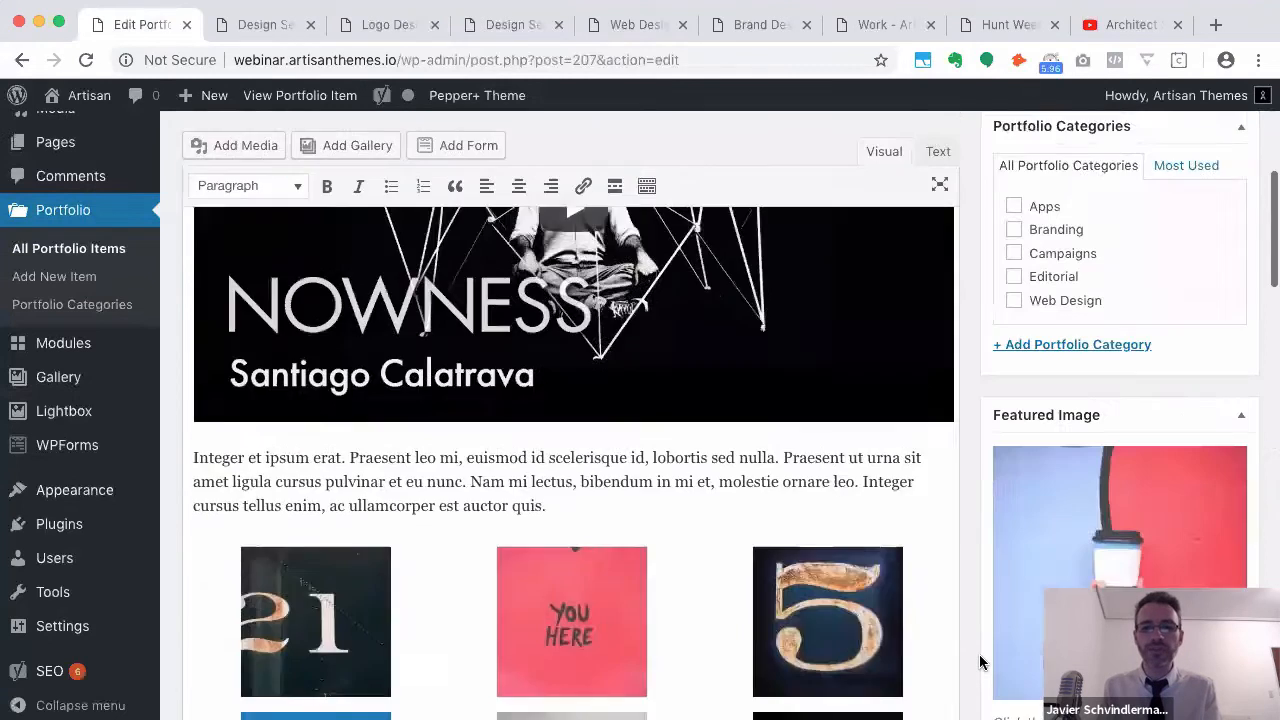
scroll(980, 661, "down", 5)
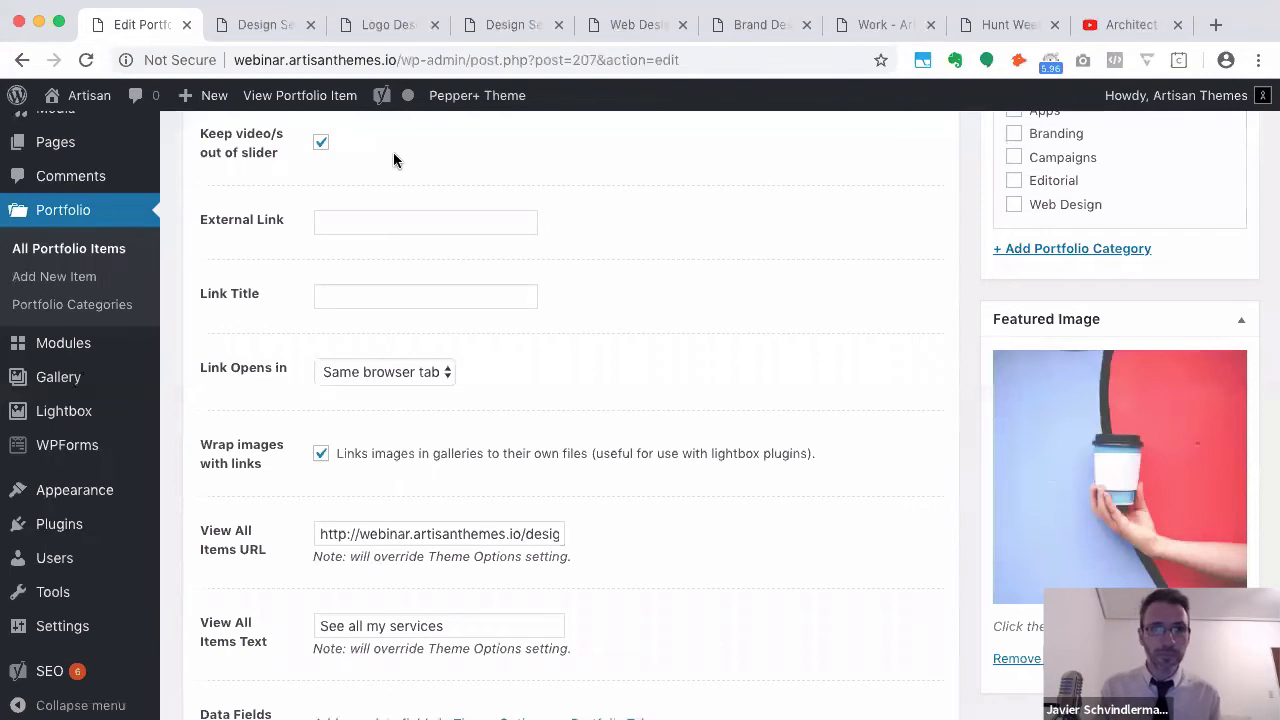
left_click(250, 27)
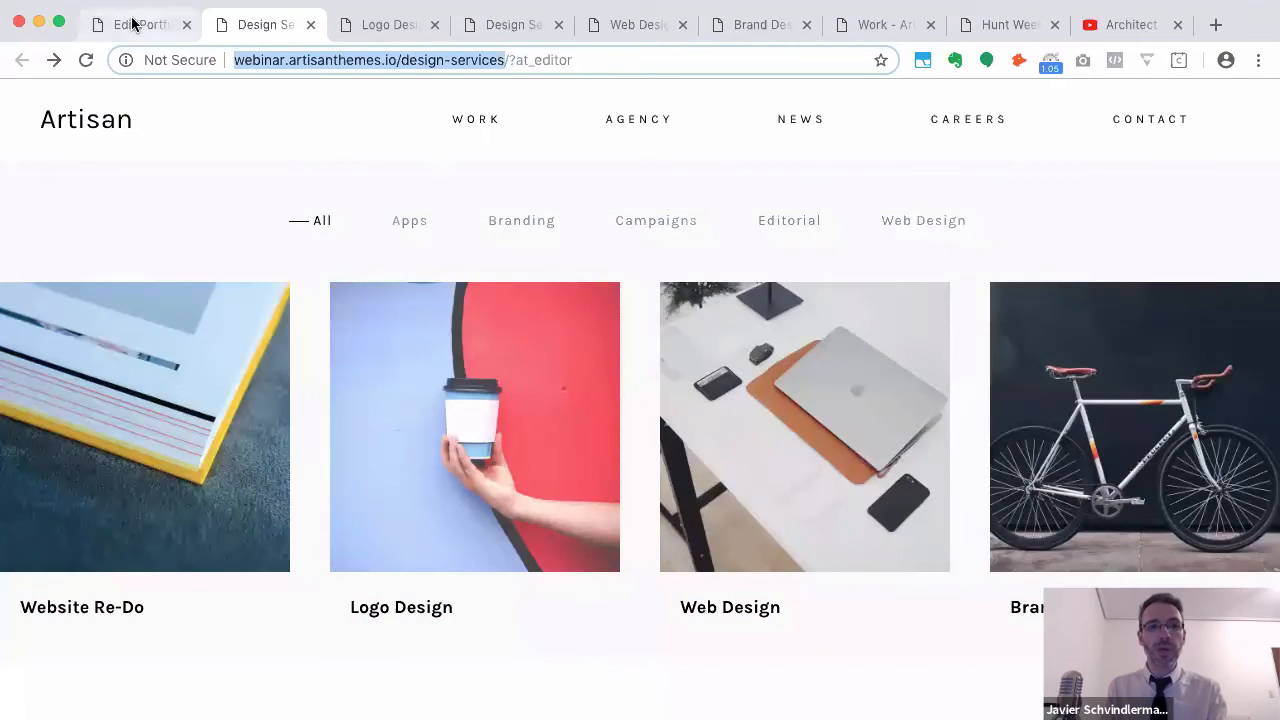
left_click(133, 24)
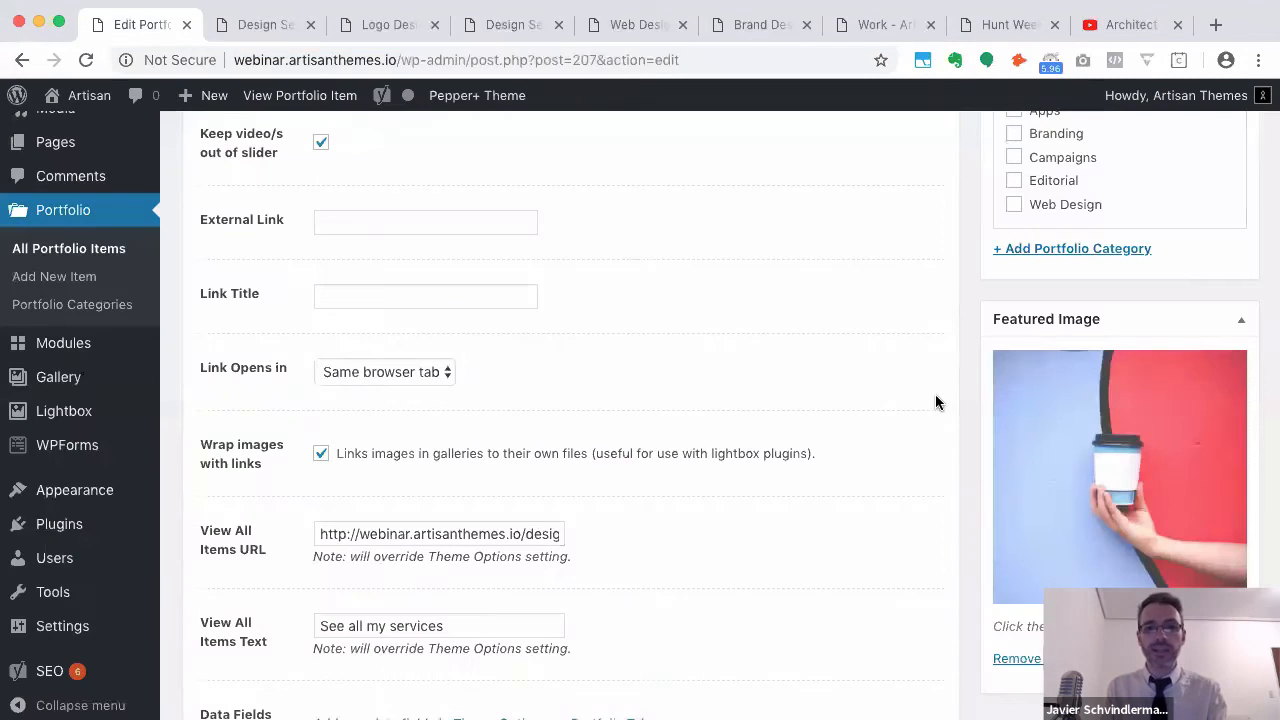
Add a new portfolio category named Logo to the Logo Design item, update the item, and return to the Design Services page
scroll(971, 380, "up", 5)
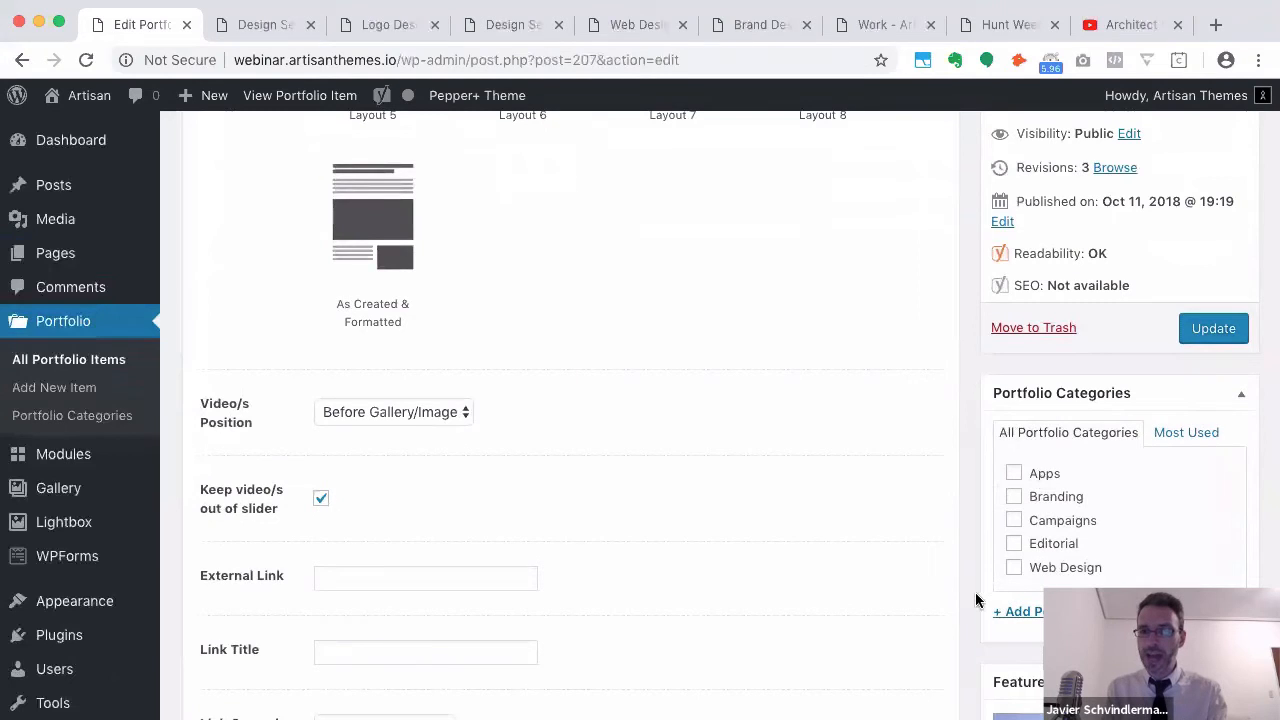
scroll(976, 600, "down", 2)
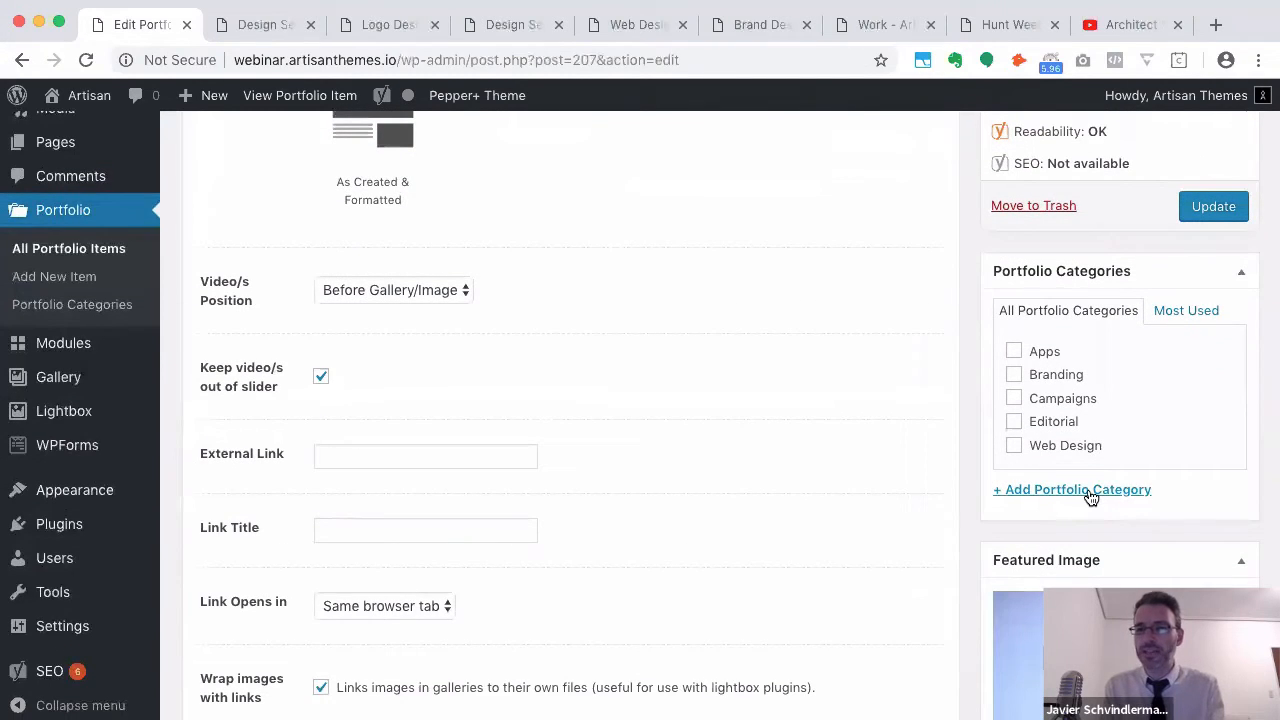
left_click(1091, 490)
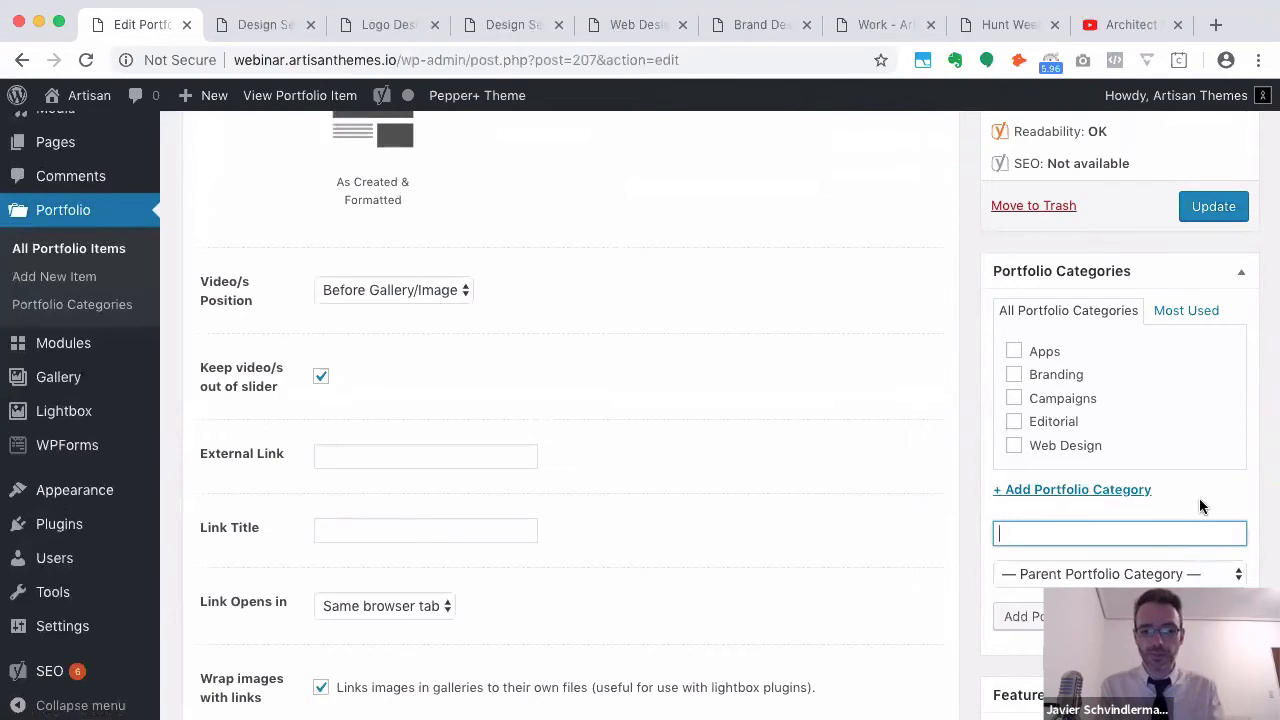
type("Logo")
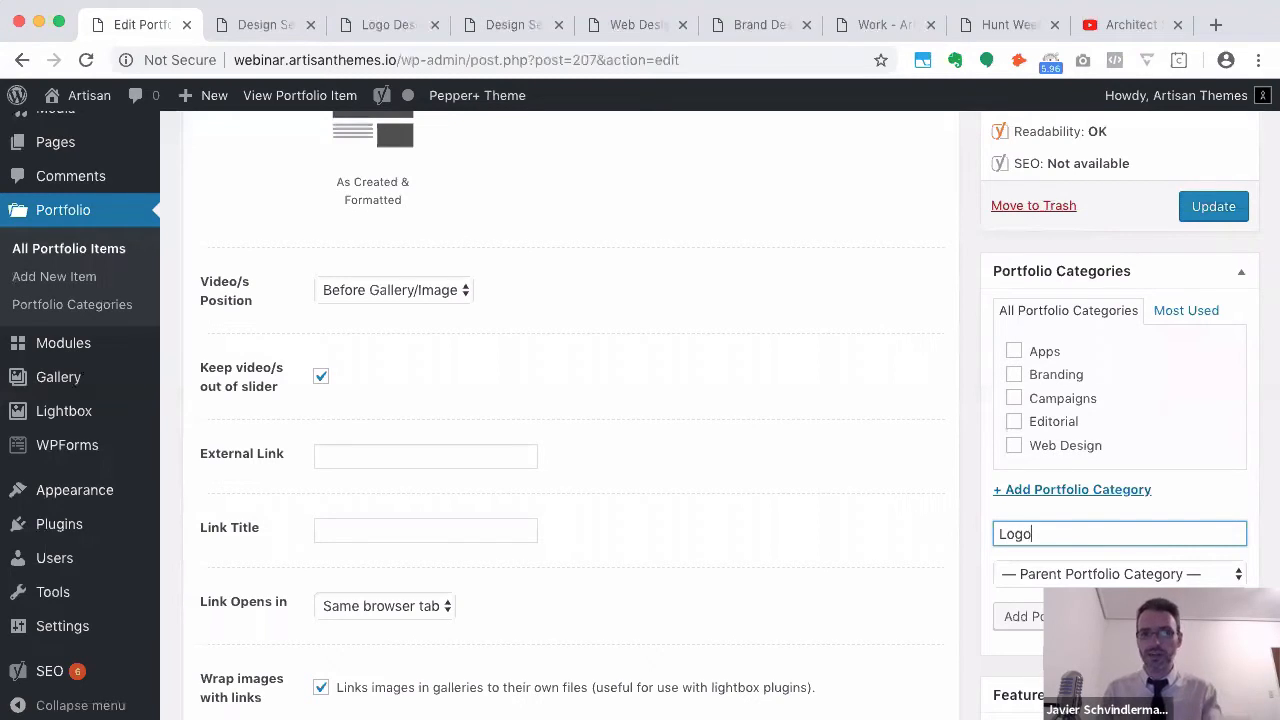
key("Return")
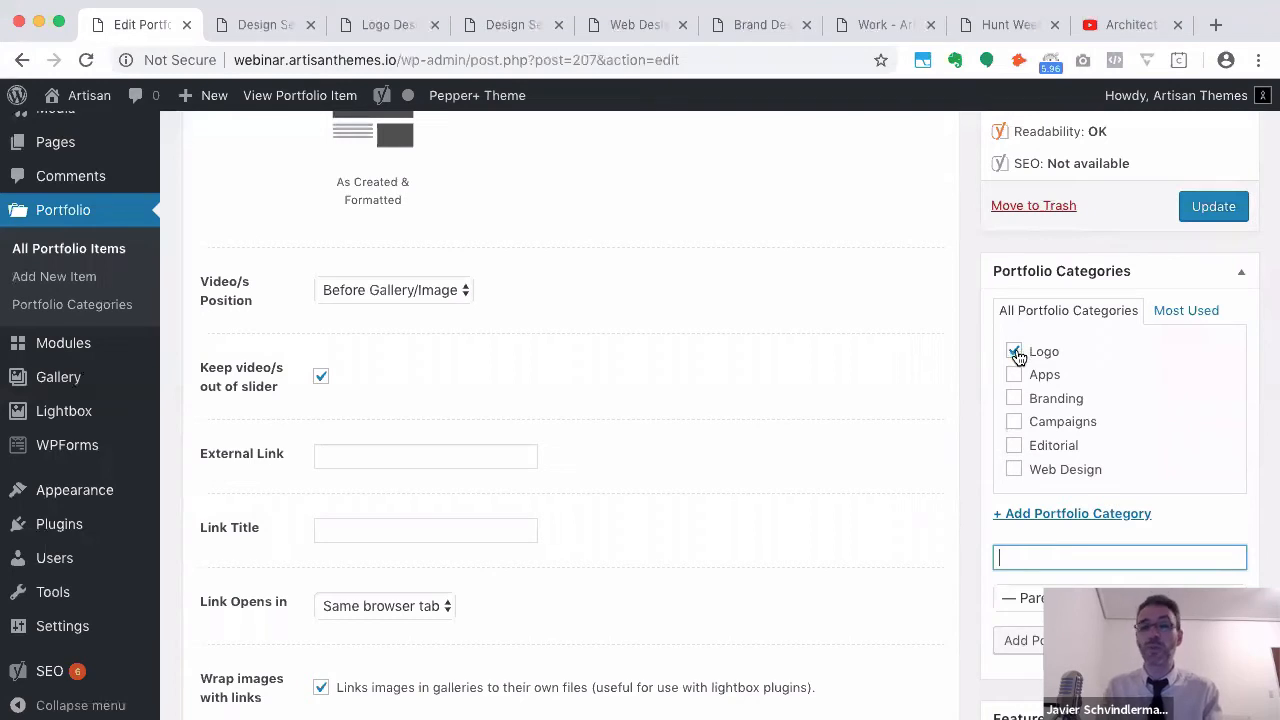
left_click(1211, 212)
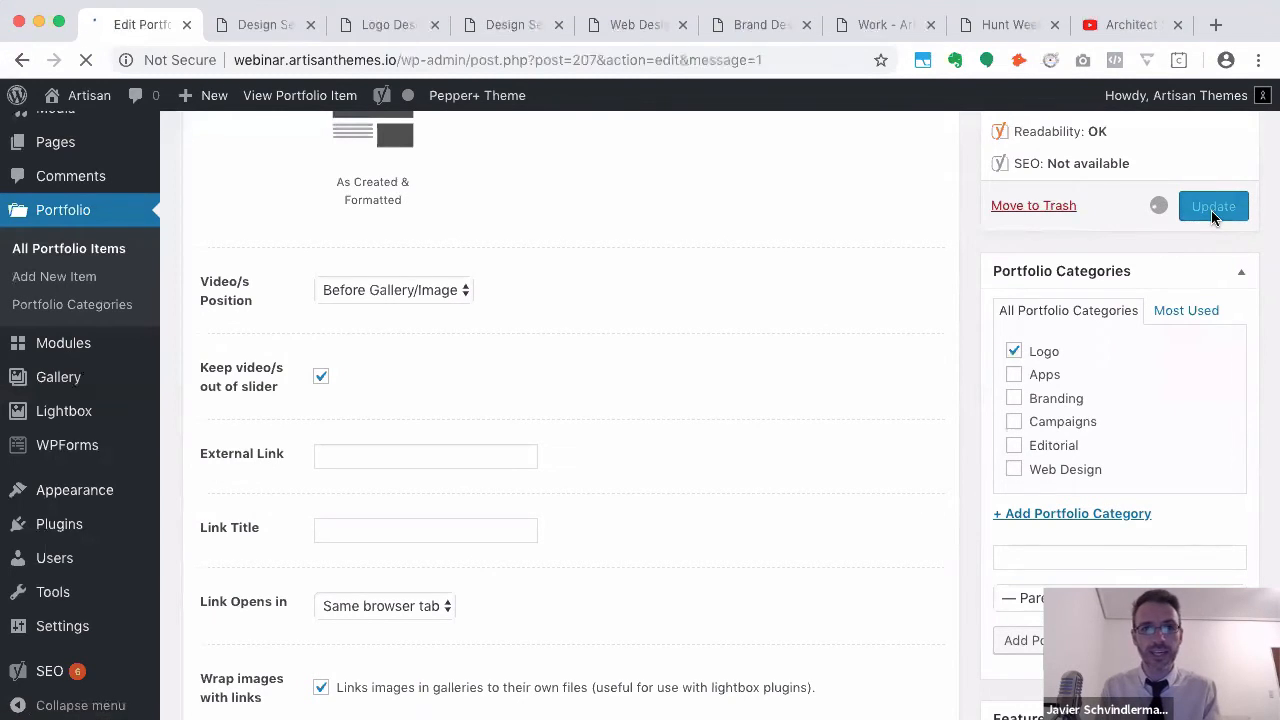
left_click(275, 27)
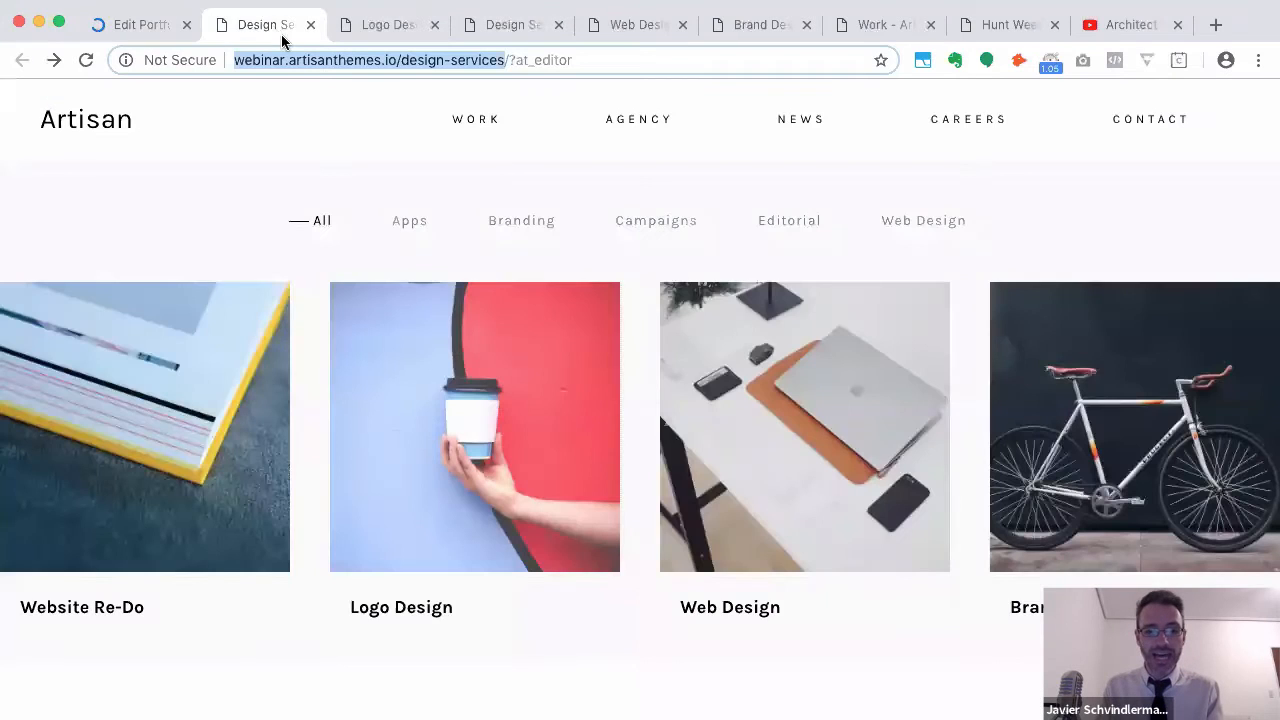
Reload the design services page and filter the portfolio by the Logo category
key("super+r")
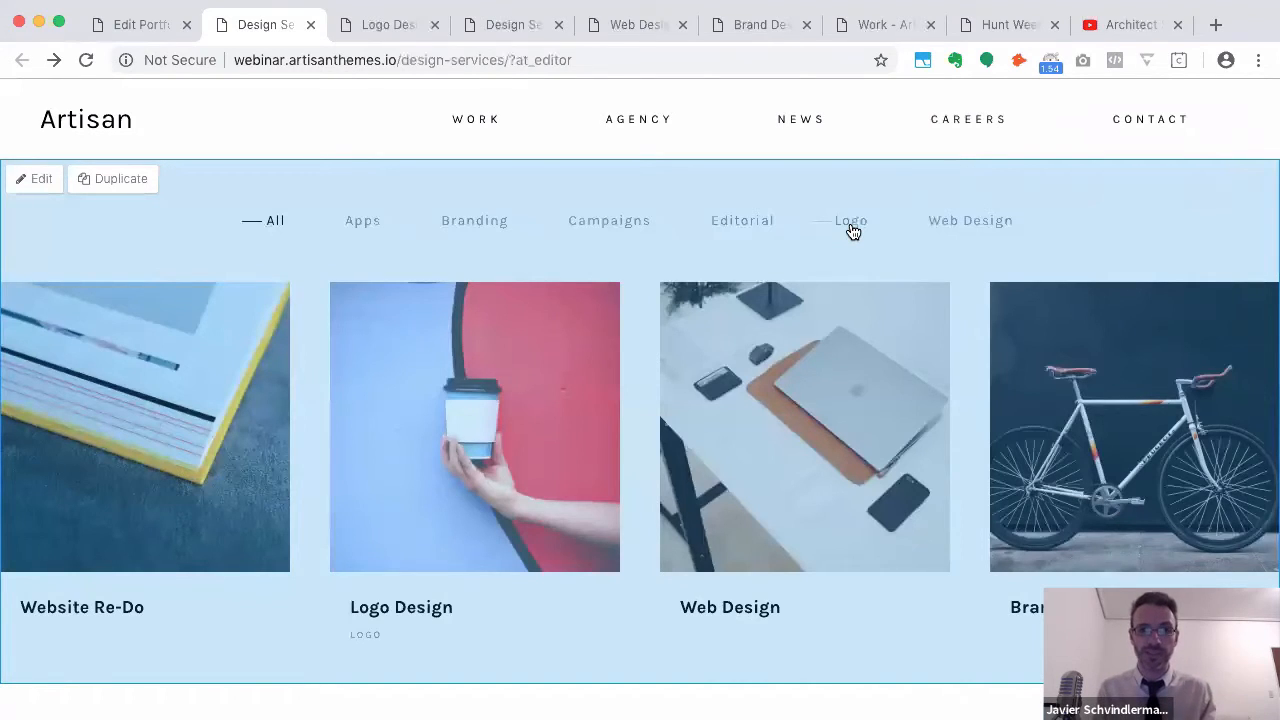
left_click(850, 230)
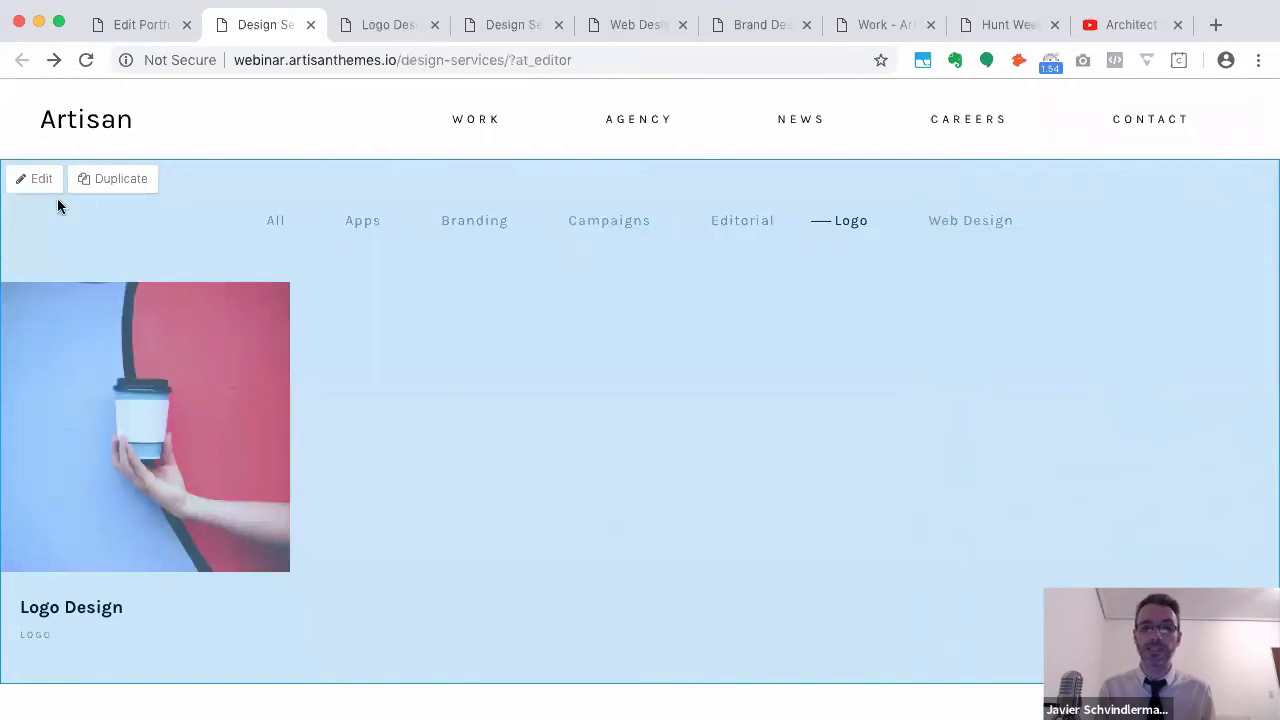
Open the Portfolio module's settings from the page and keep its Categories Filter set to Show
left_click(31, 181)
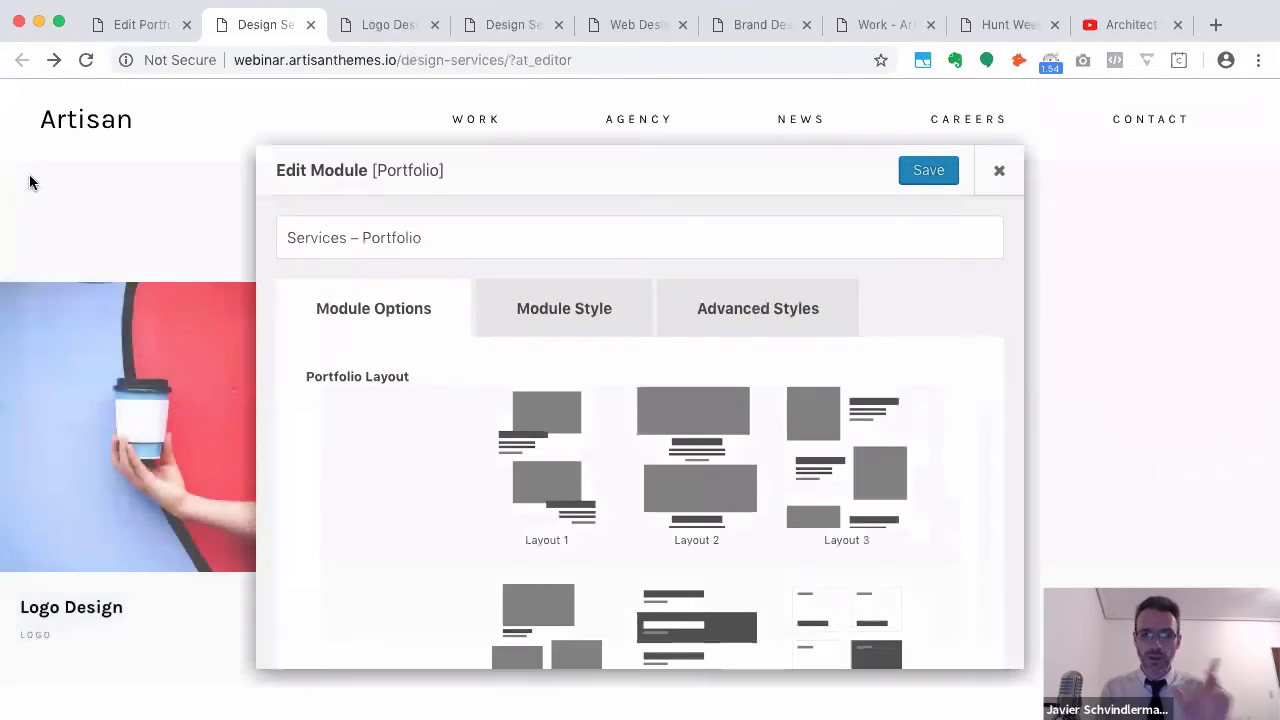
scroll(305, 504, "down", 10)
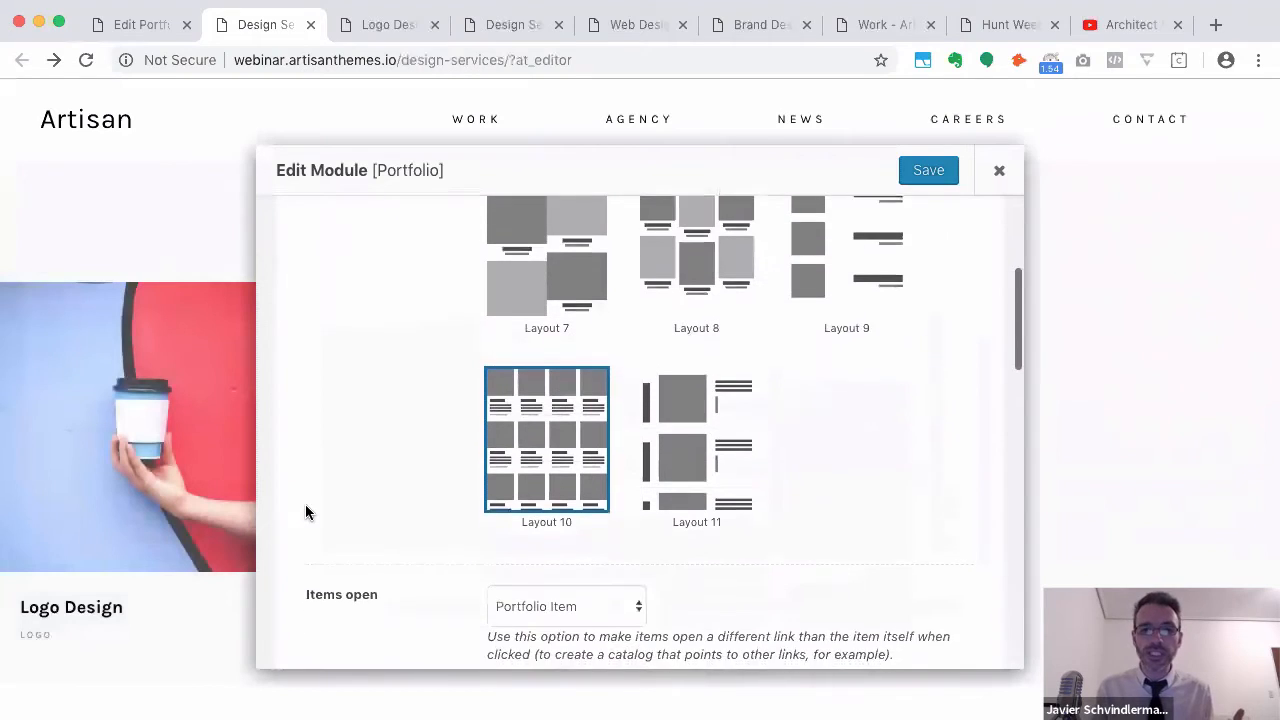
scroll(305, 510, "down", 5)
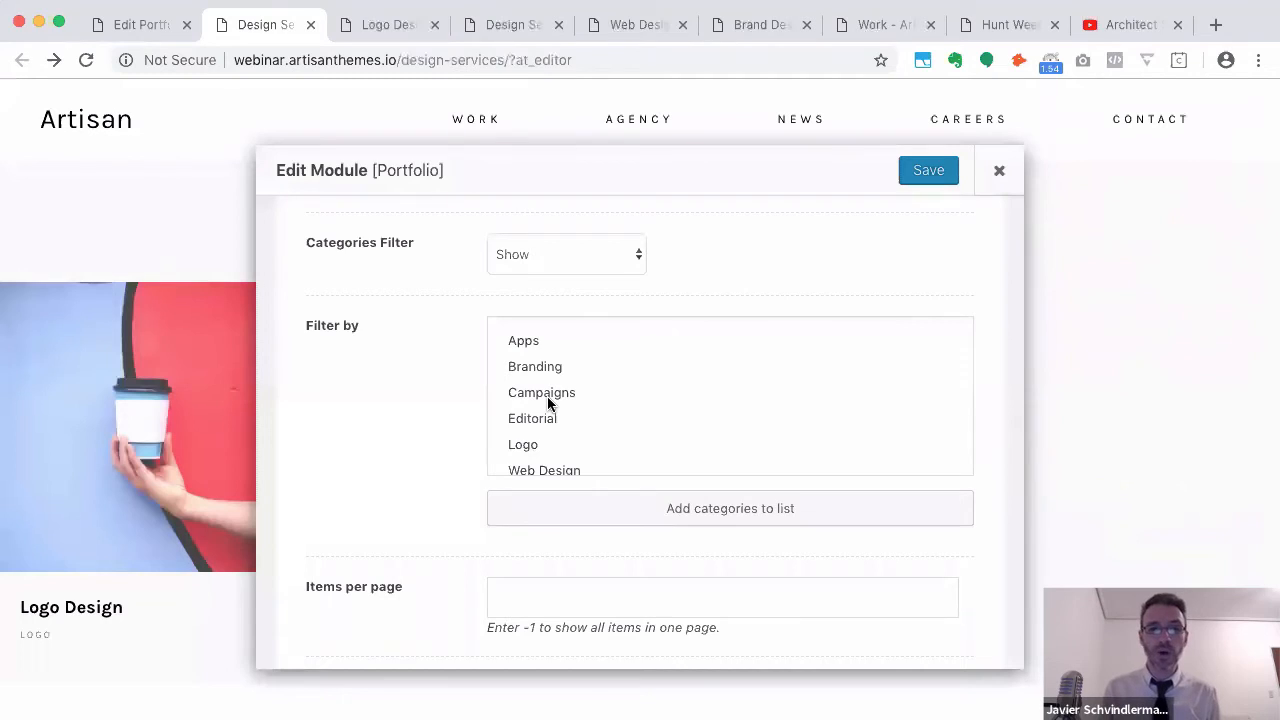
scroll(547, 396, "up", 3)
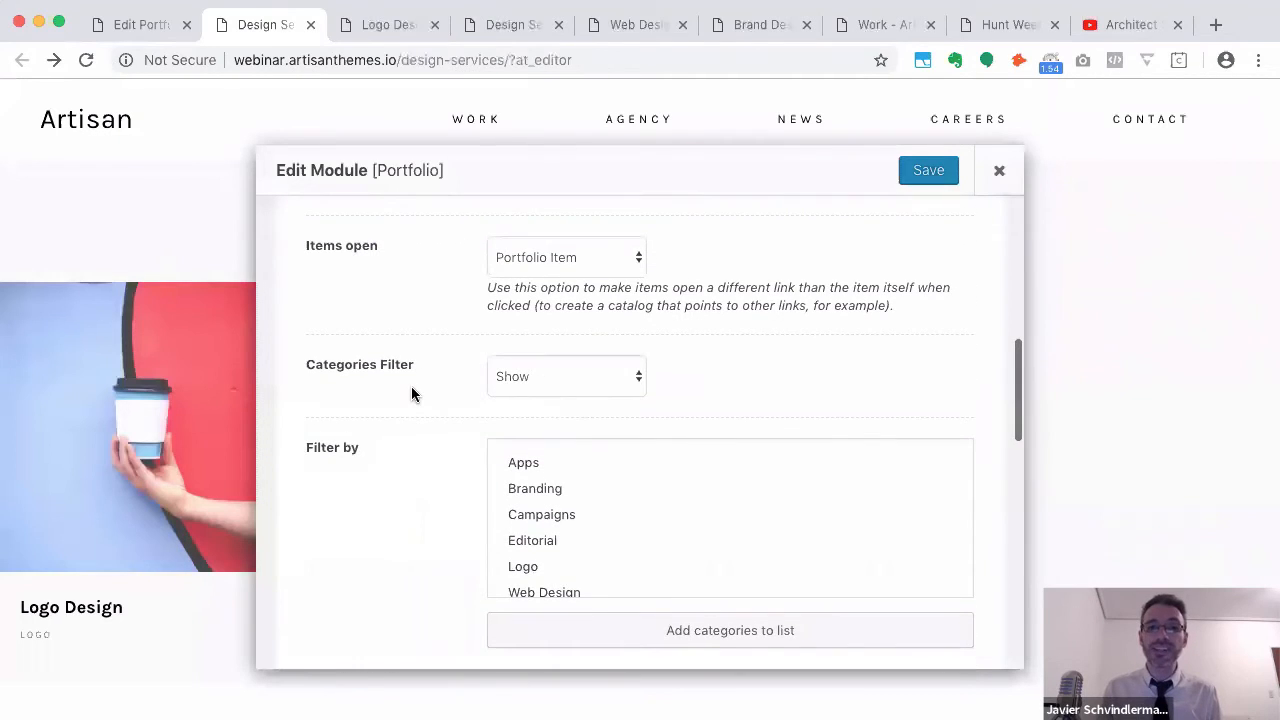
scroll(411, 390, "down", 1)
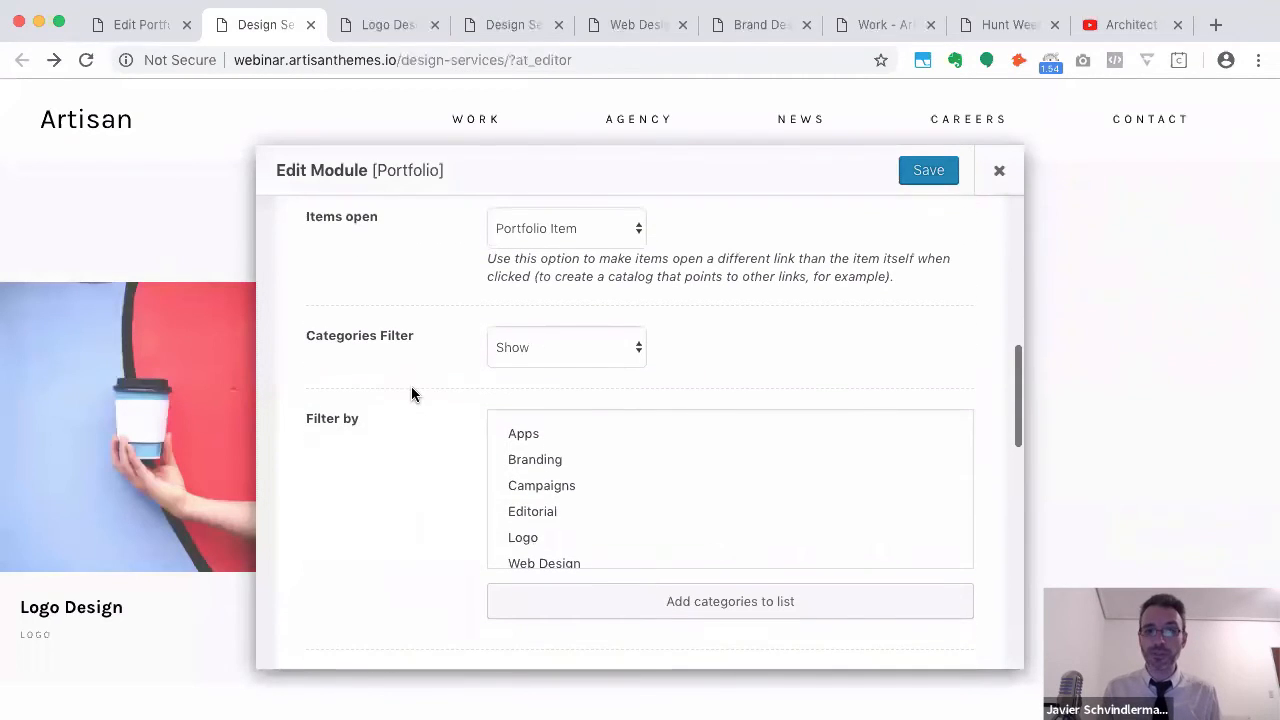
left_click(603, 356)
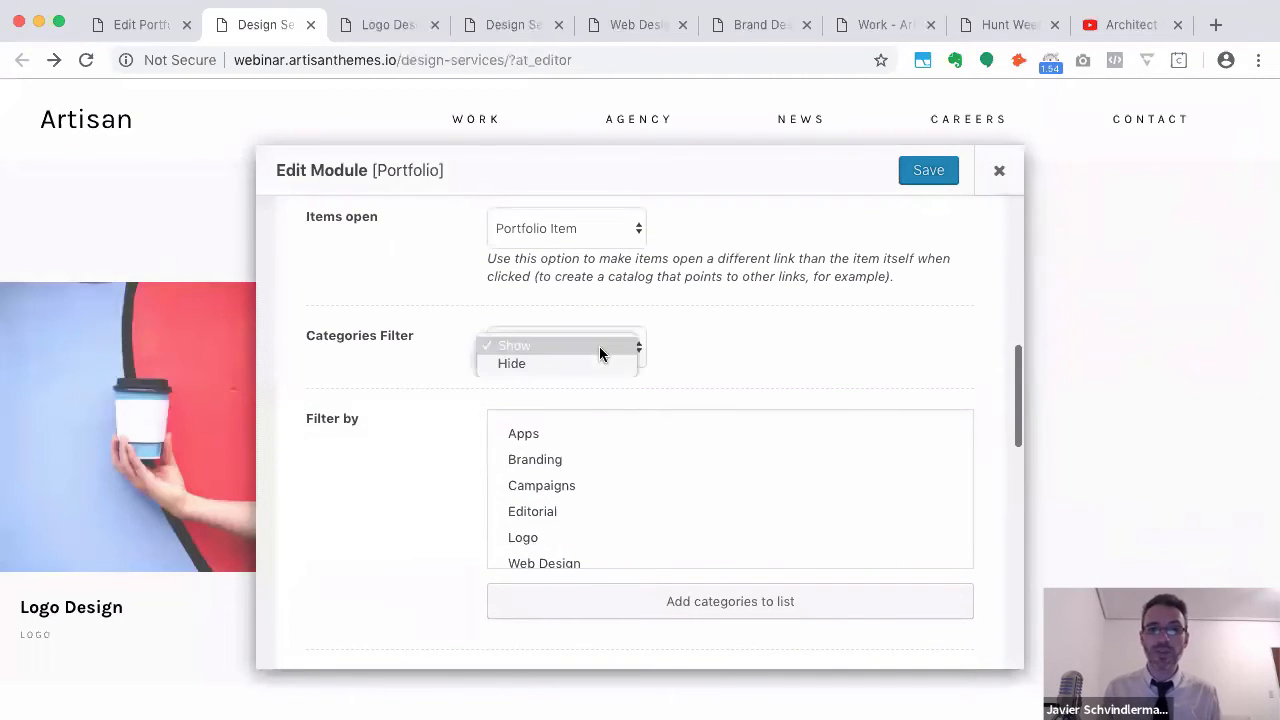
left_click(535, 350)
Add the Logo, Web Design and Branding categories to the Filter by list and save the Portfolio module
scroll(425, 466, "down", 4)
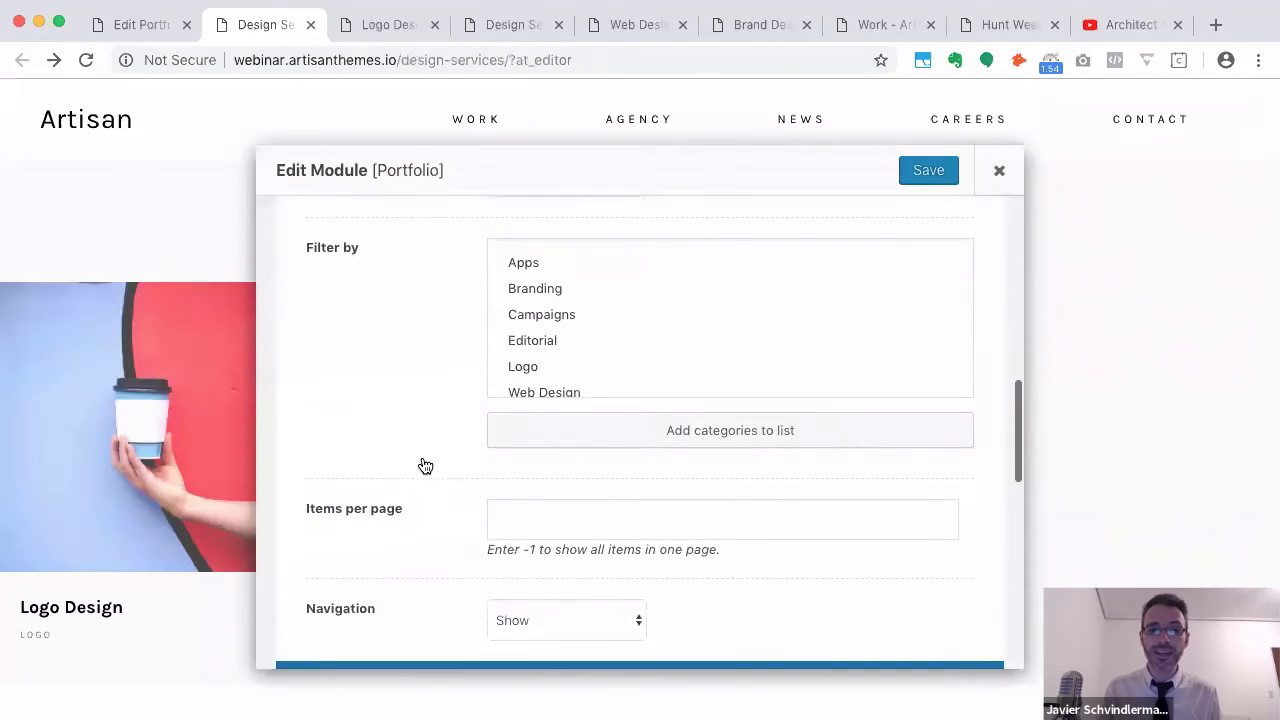
scroll(425, 466, "down", 1)
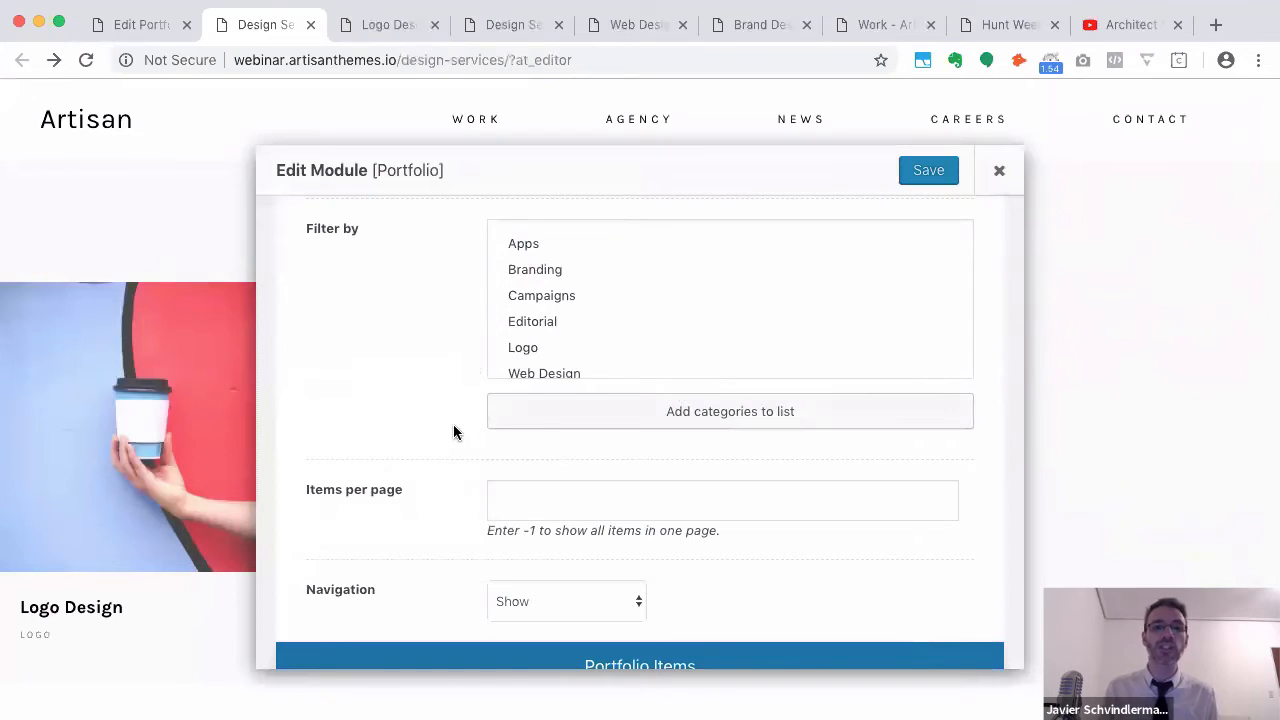
double_click(521, 350)
scroll(524, 348, "down", 1)
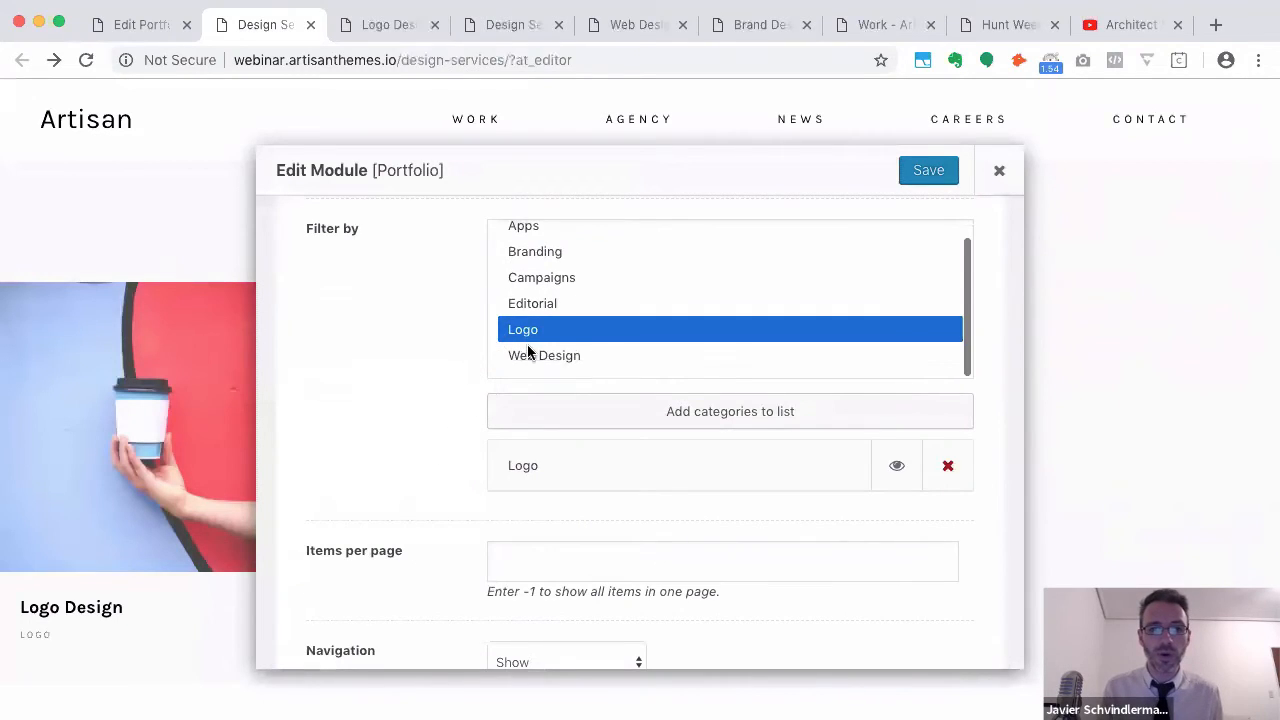
double_click(529, 355)
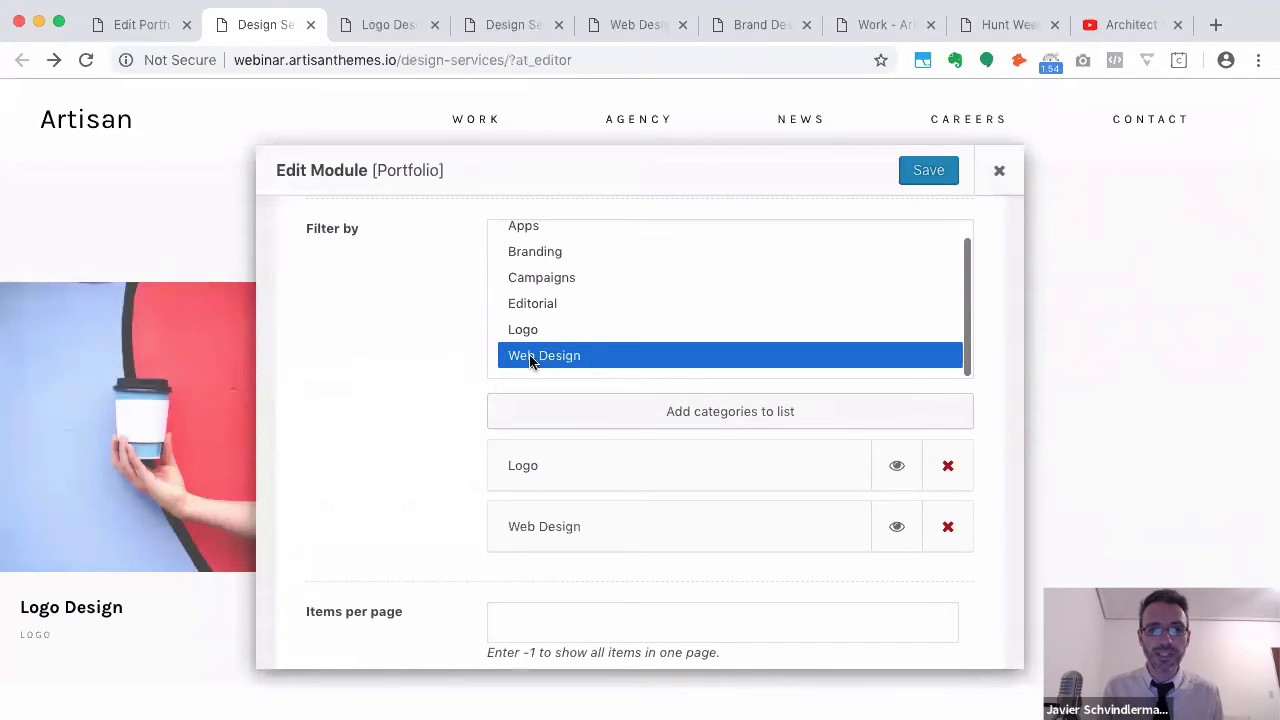
double_click(537, 256)
left_click(926, 170)
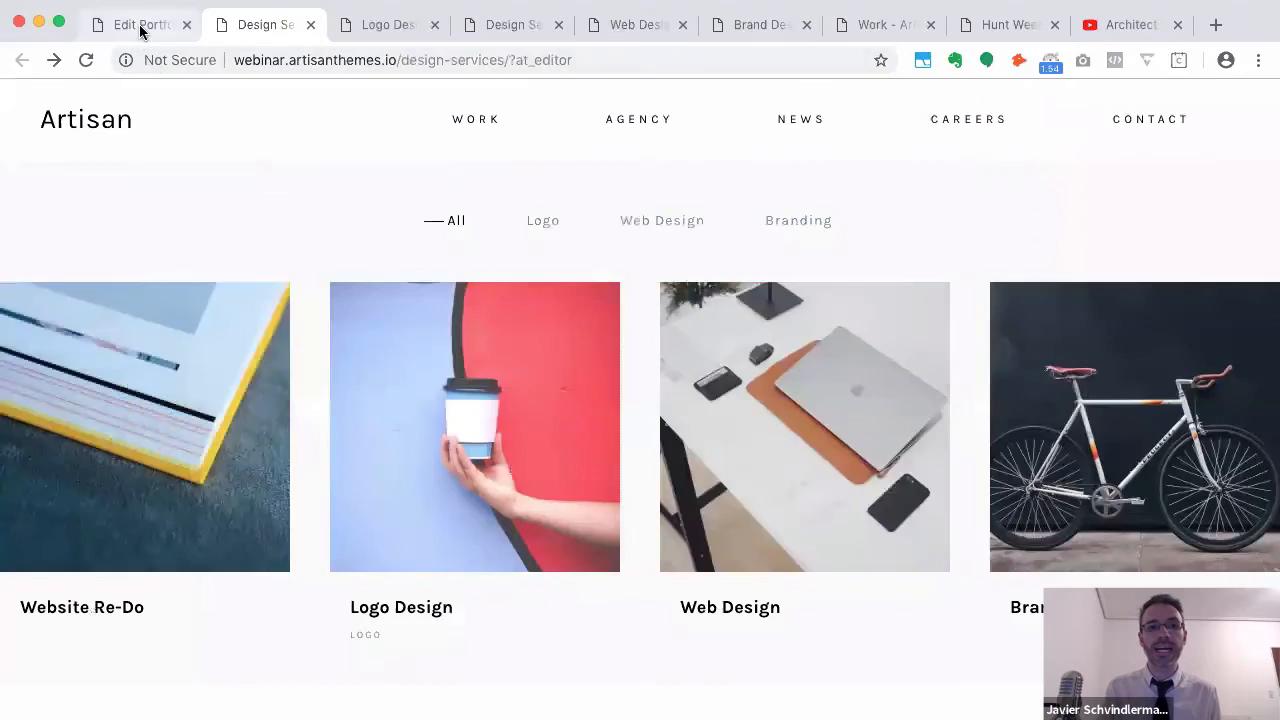
Check the assigned categories on the edit page of the Logo Design portfolio item
left_click(140, 26)
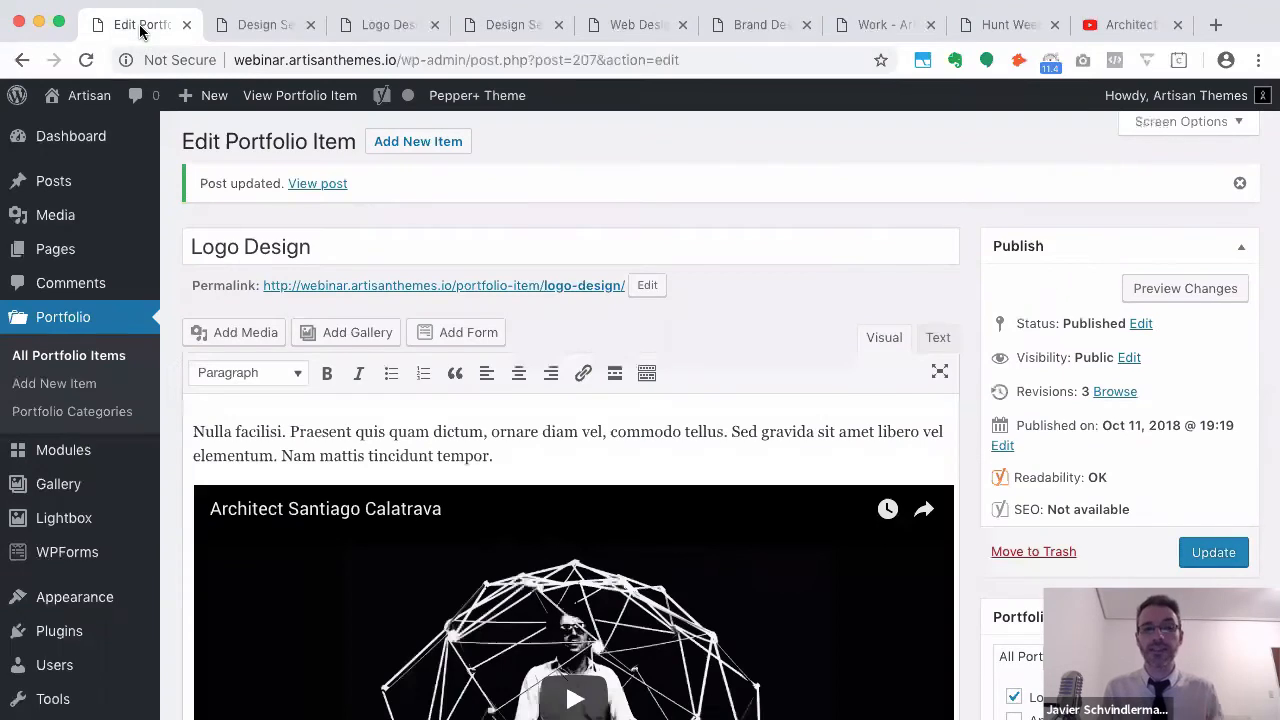
scroll(1062, 500, "down", 5)
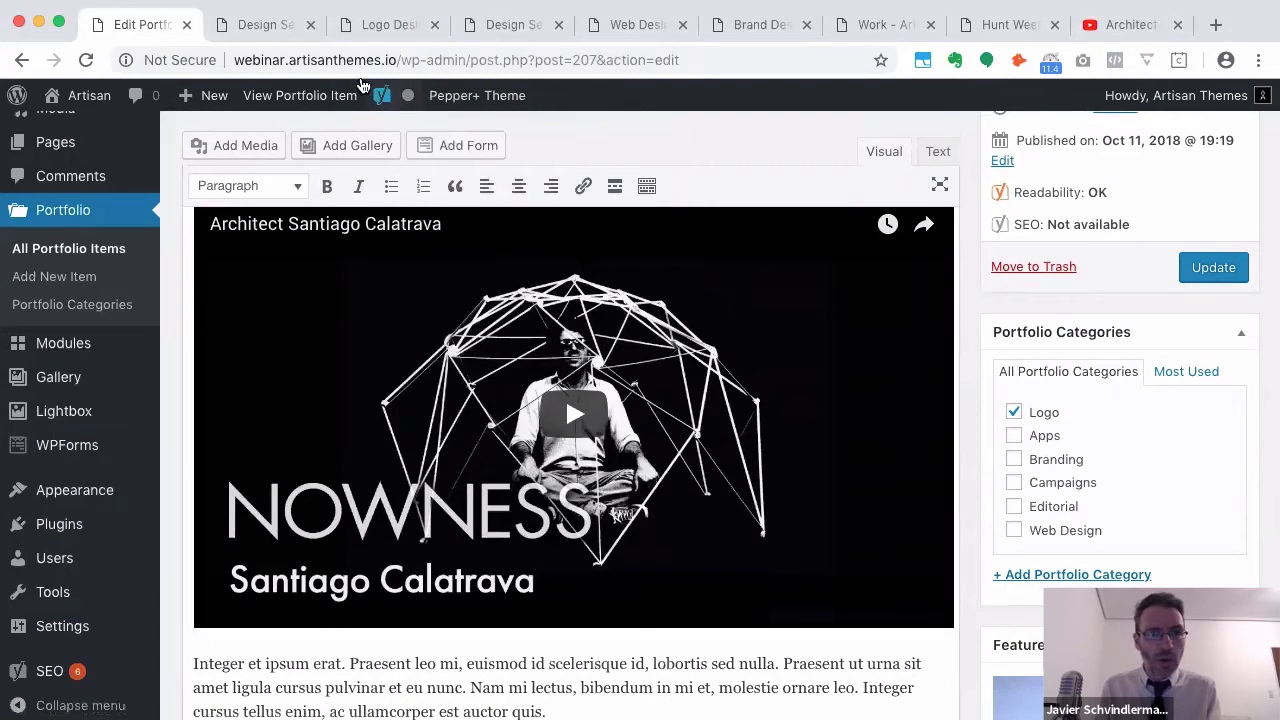
Reopen the Portfolio module's settings on the design services page and set the Categories Filter to Hide
left_click(272, 30)
left_click(33, 180)
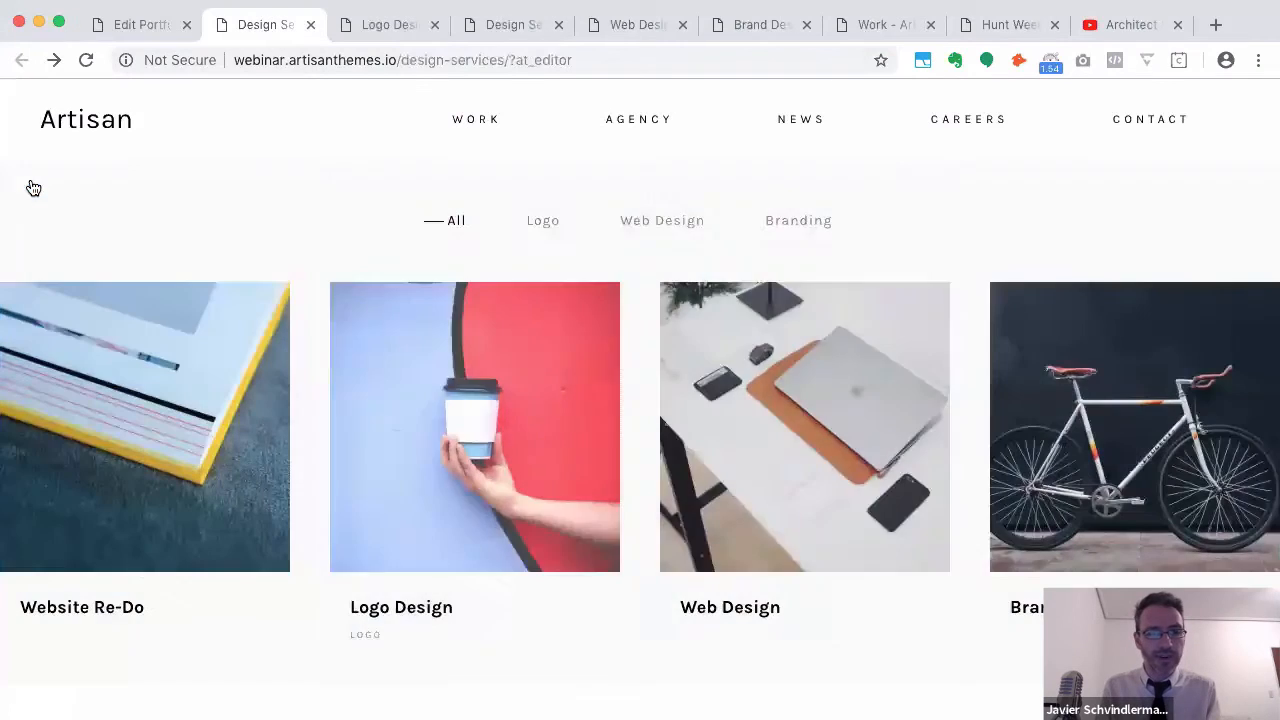
scroll(413, 517, "down", 10)
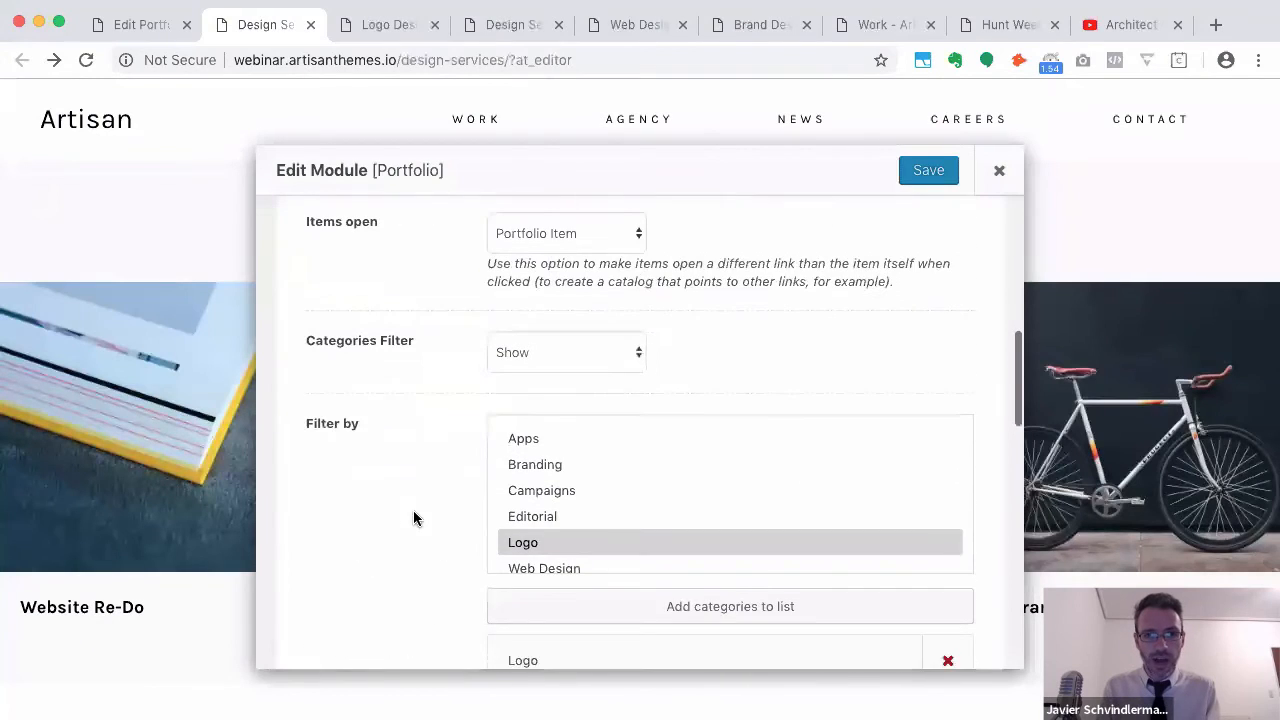
scroll(413, 517, "up", 1)
left_click(578, 415)
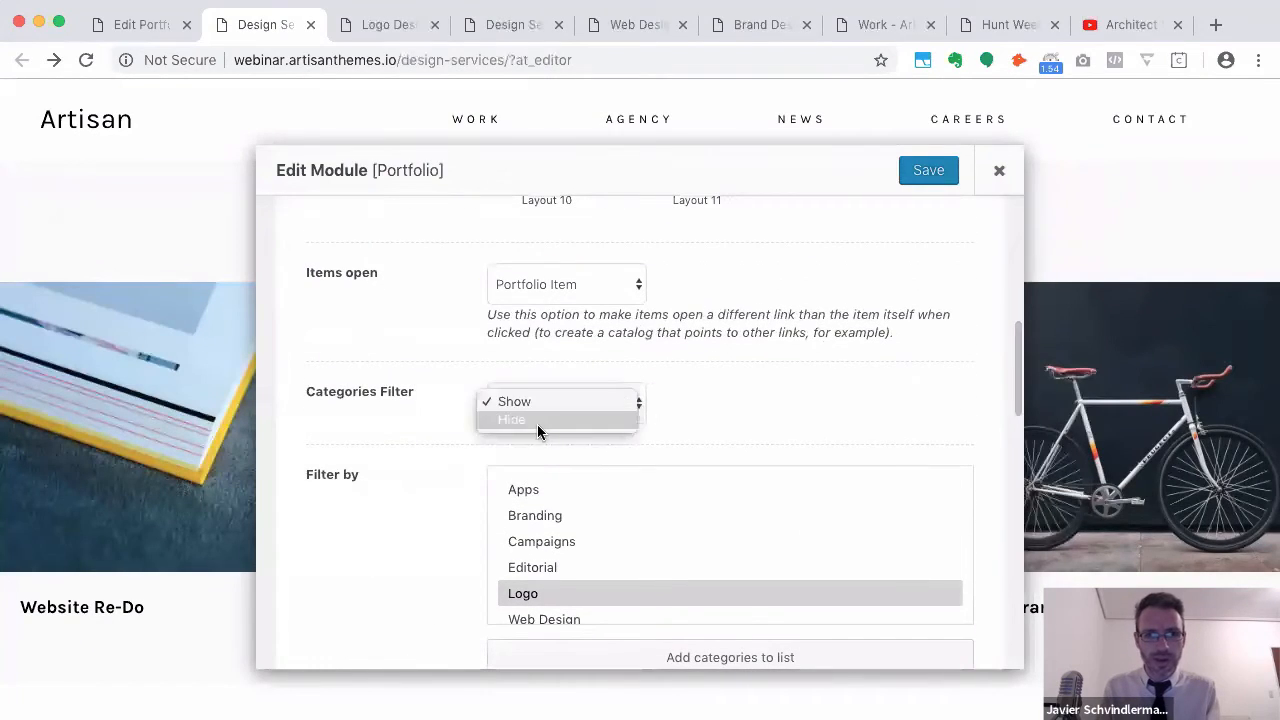
left_click(540, 432)
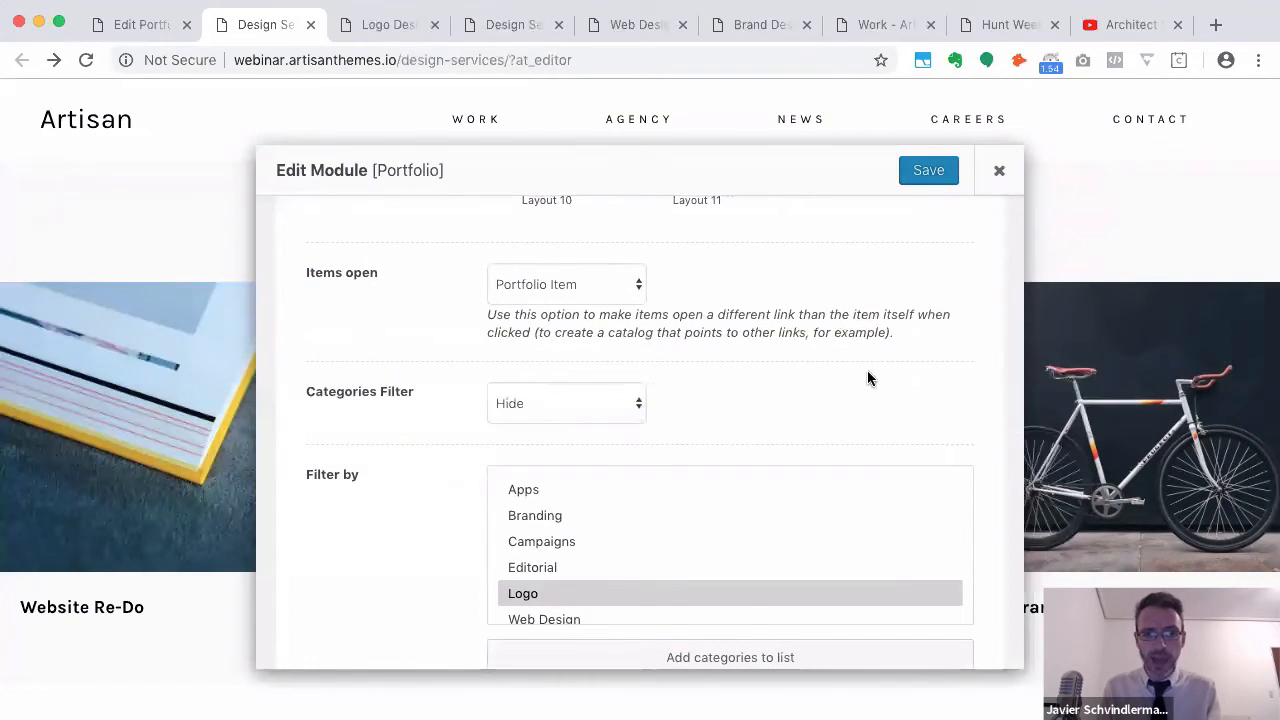
Set the Portfolio module's Items per page to 12 and its Navigation to Hide
scroll(866, 375, "down", 5)
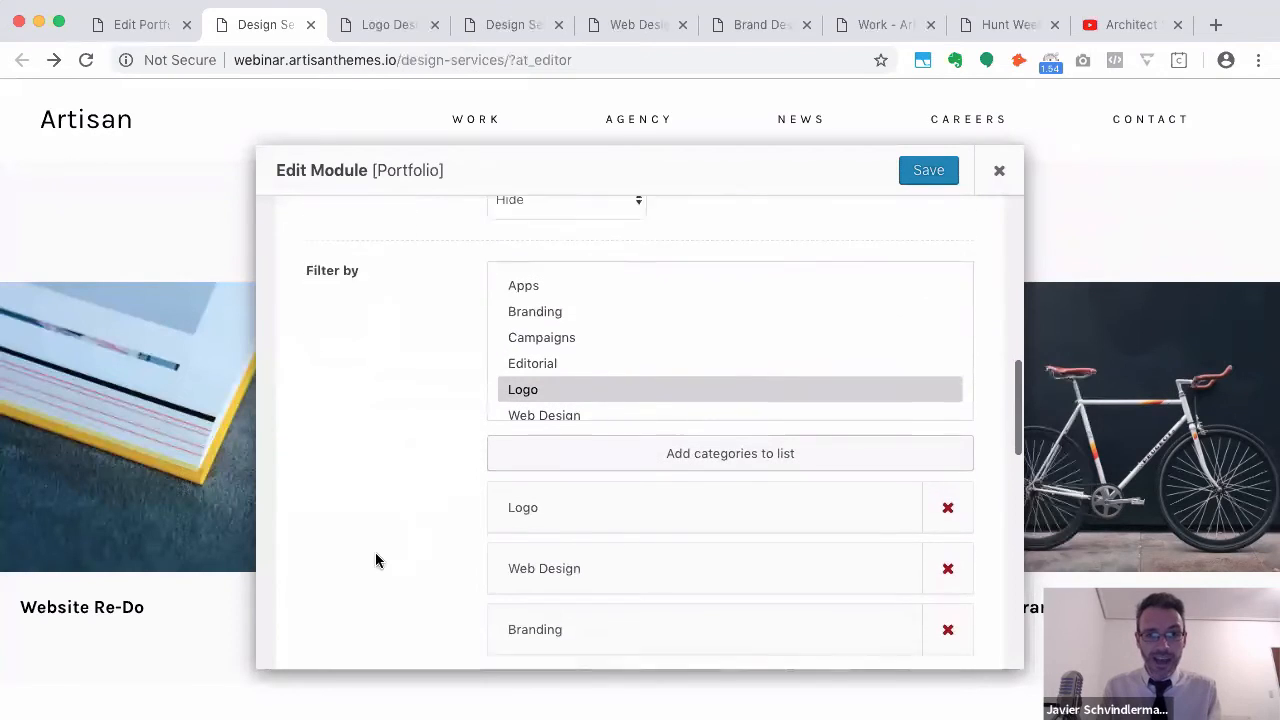
scroll(375, 555, "down", 8)
scroll(375, 560, "down", 3)
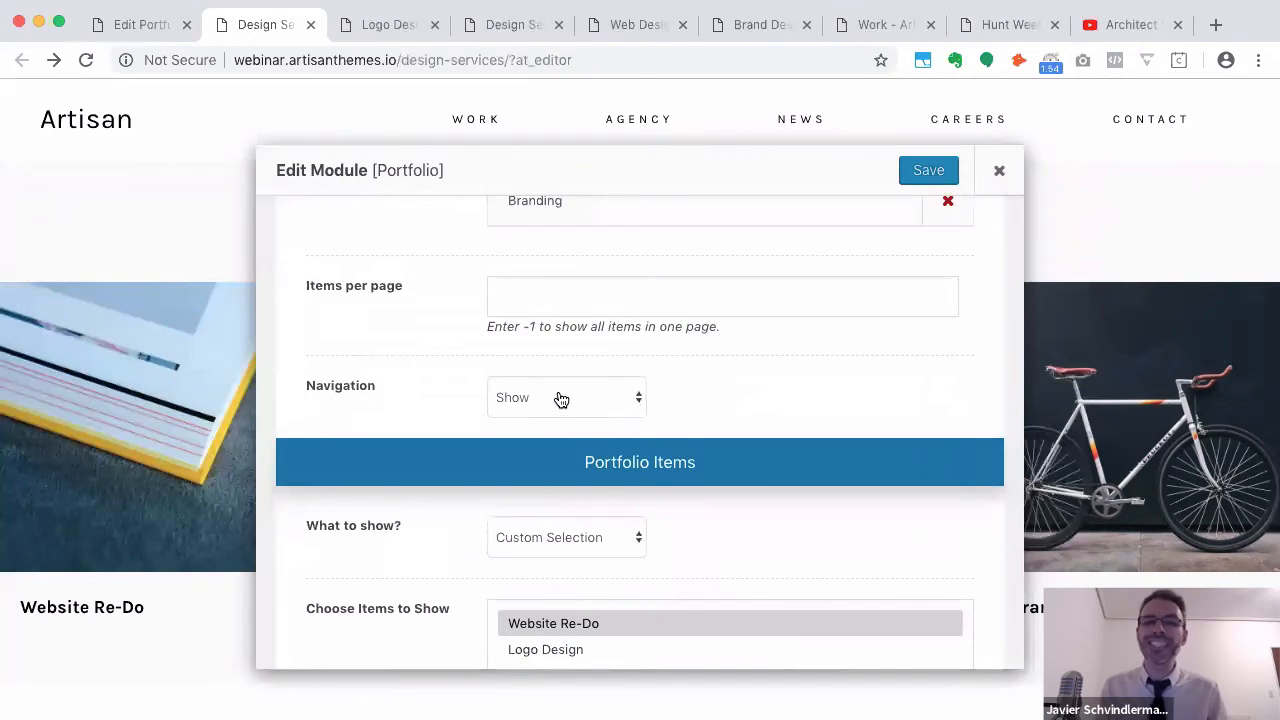
scroll(561, 399, "up", 3)
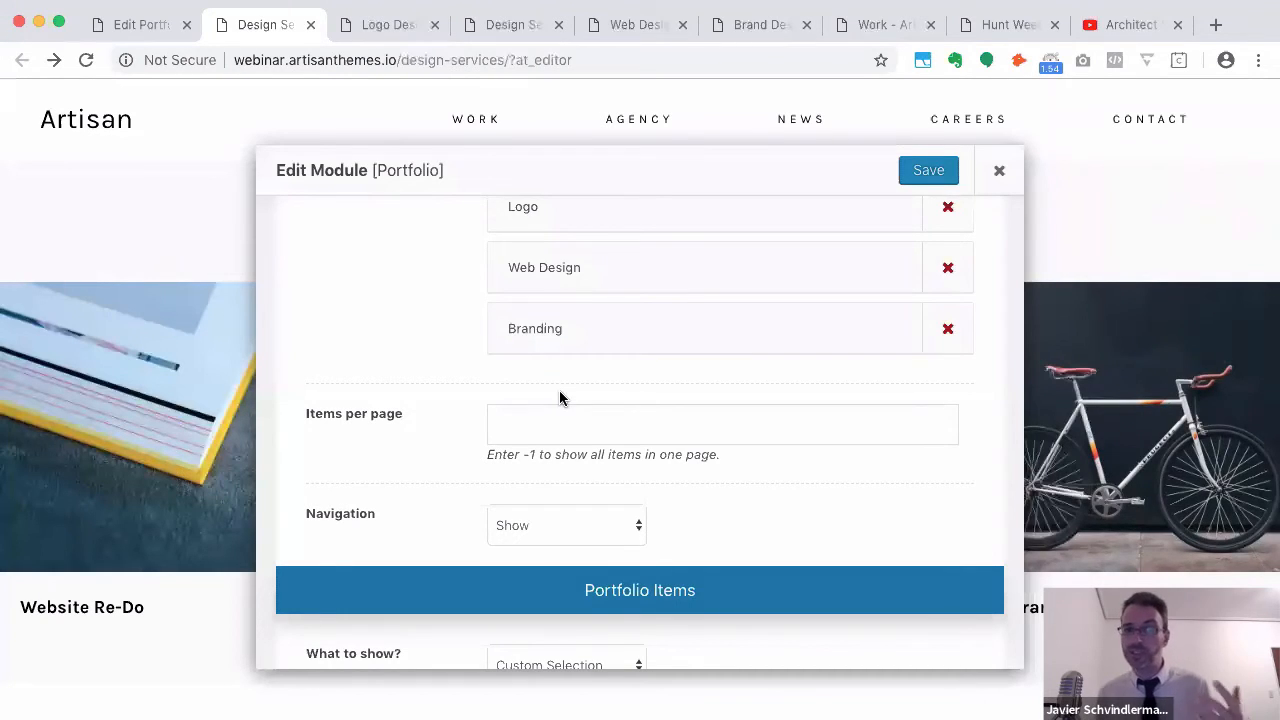
left_click(543, 423)
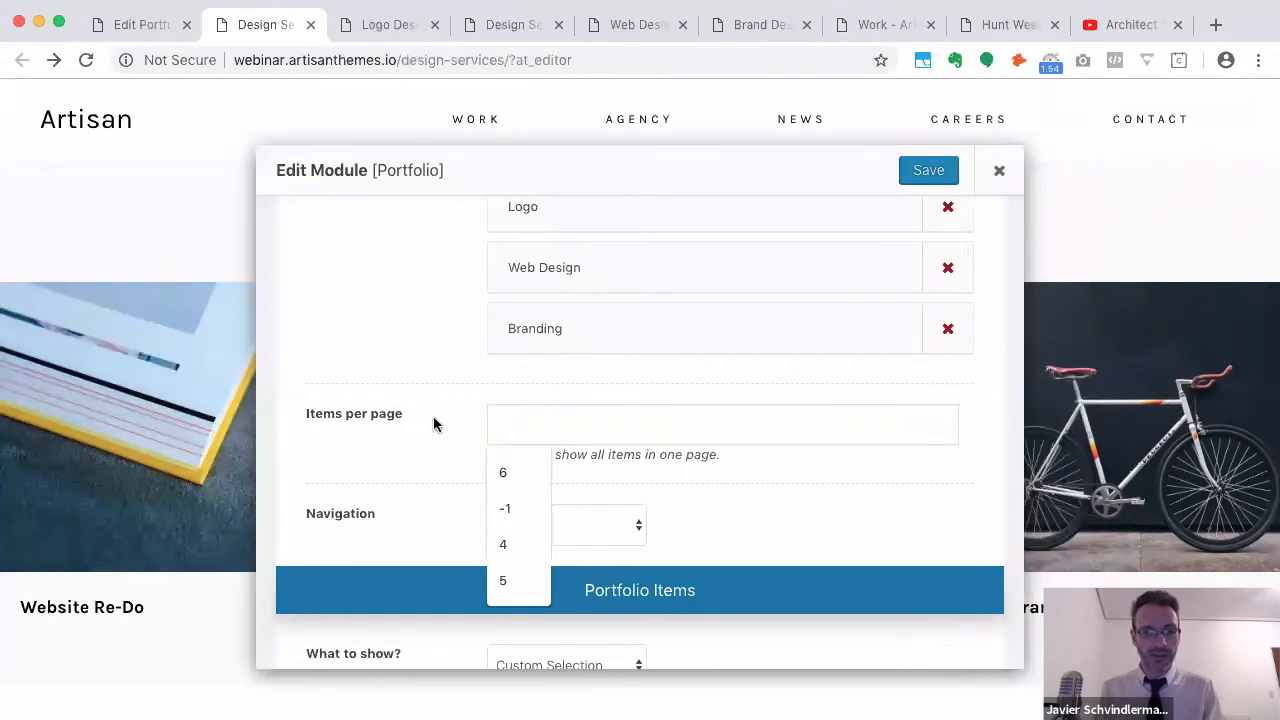
type("12")
scroll(430, 444, "down", 2)
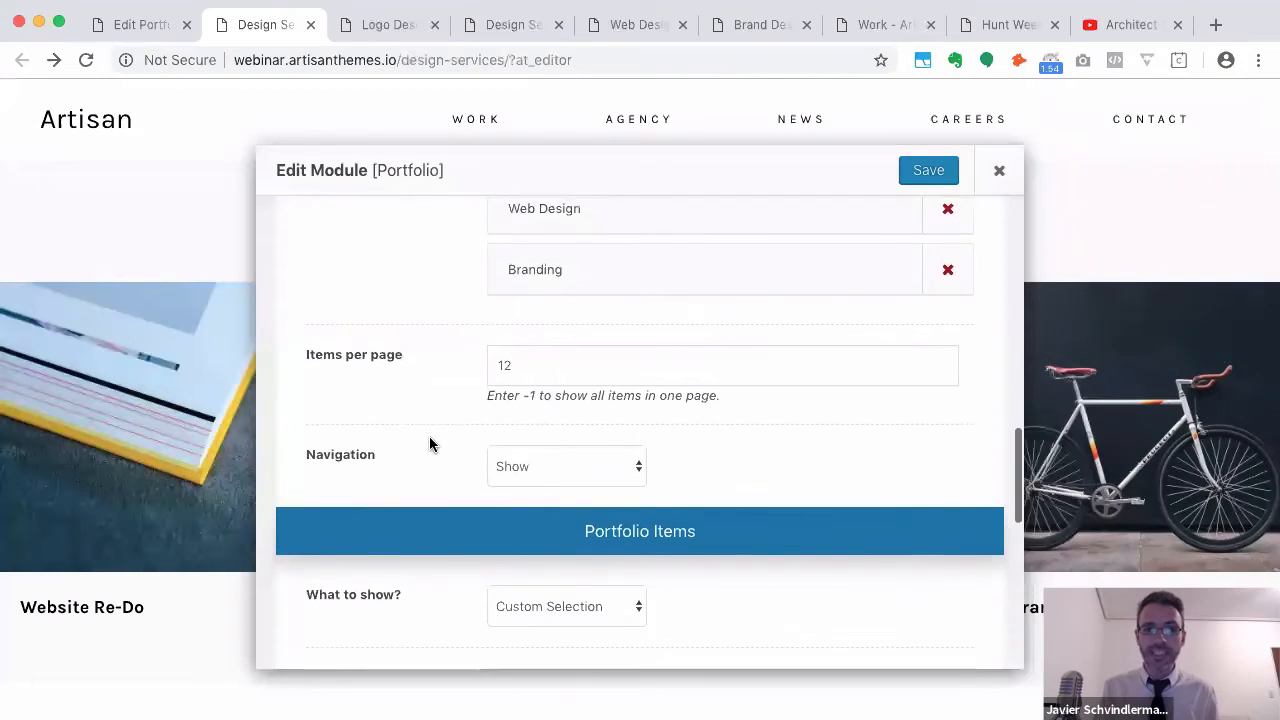
left_click(521, 460)
left_click(529, 472)
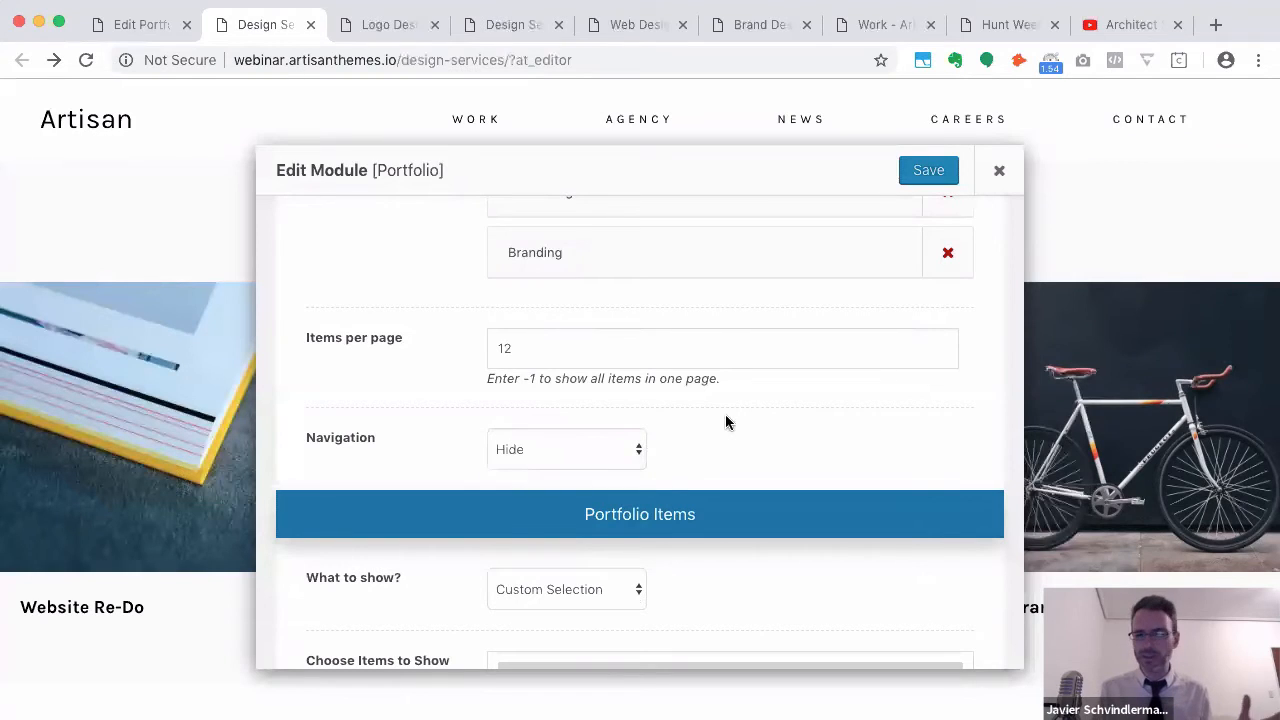
Review the module's layout, filter, item selection and ordering options, and save the Portfolio module
scroll(741, 422, "up", 10)
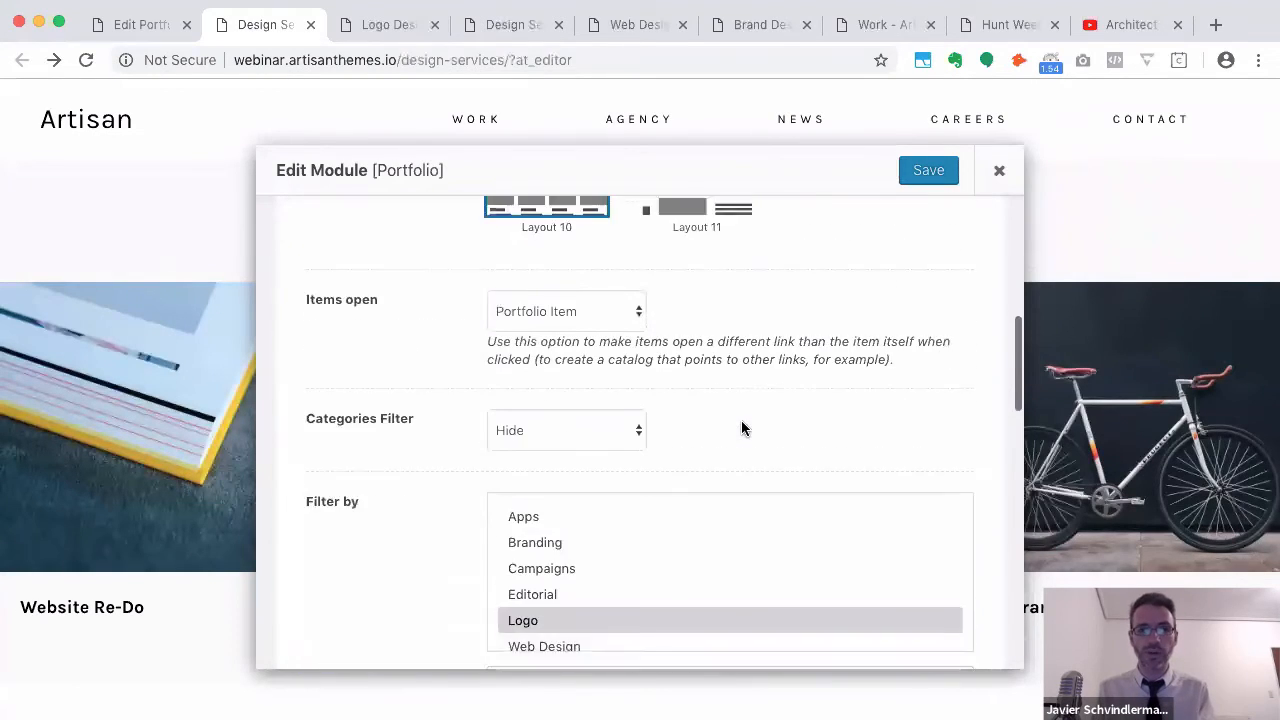
scroll(741, 420, "up", 1)
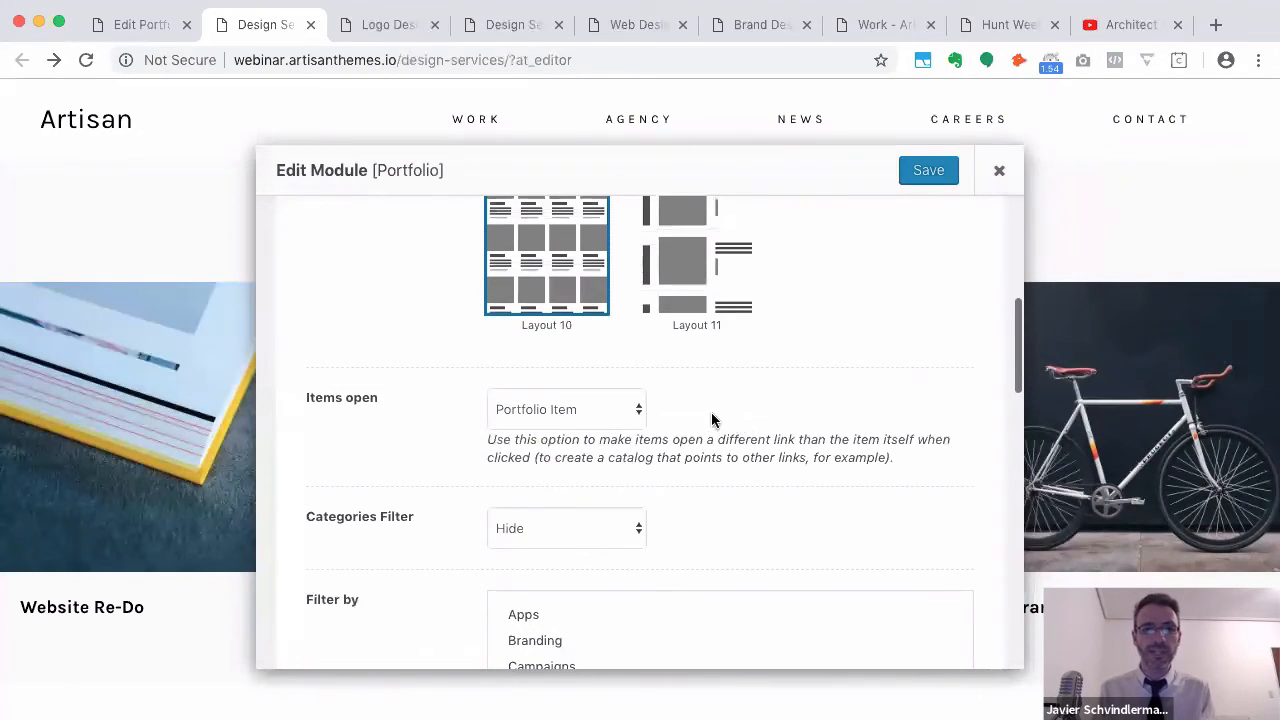
scroll(712, 420, "up", 4)
scroll(712, 420, "down", 20)
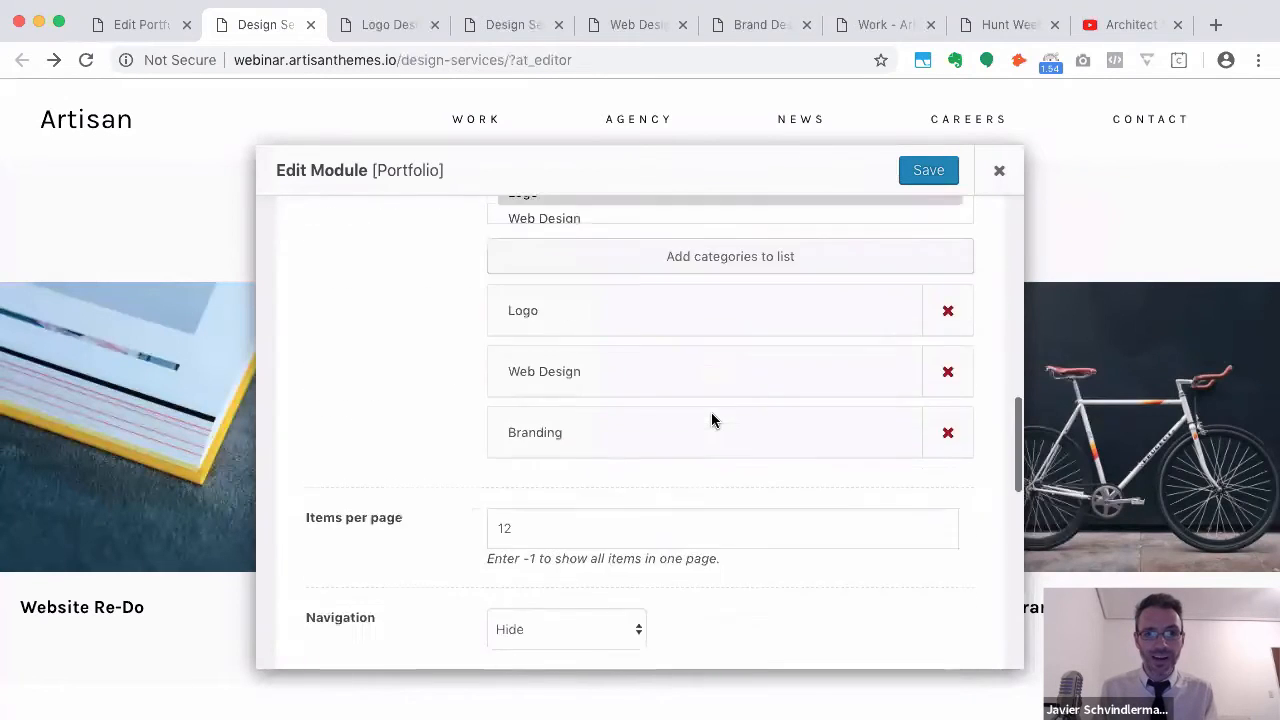
scroll(711, 420, "down", 4)
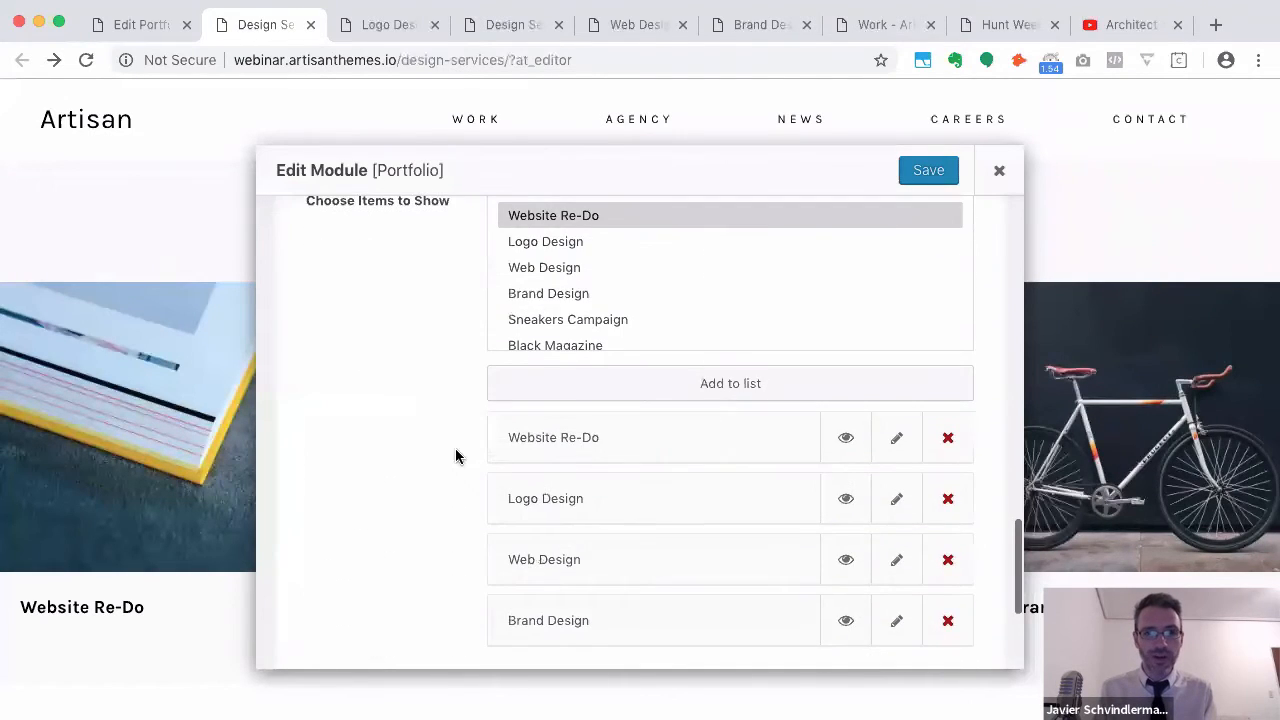
scroll(454, 451, "up", 5)
scroll(413, 517, "down", 6)
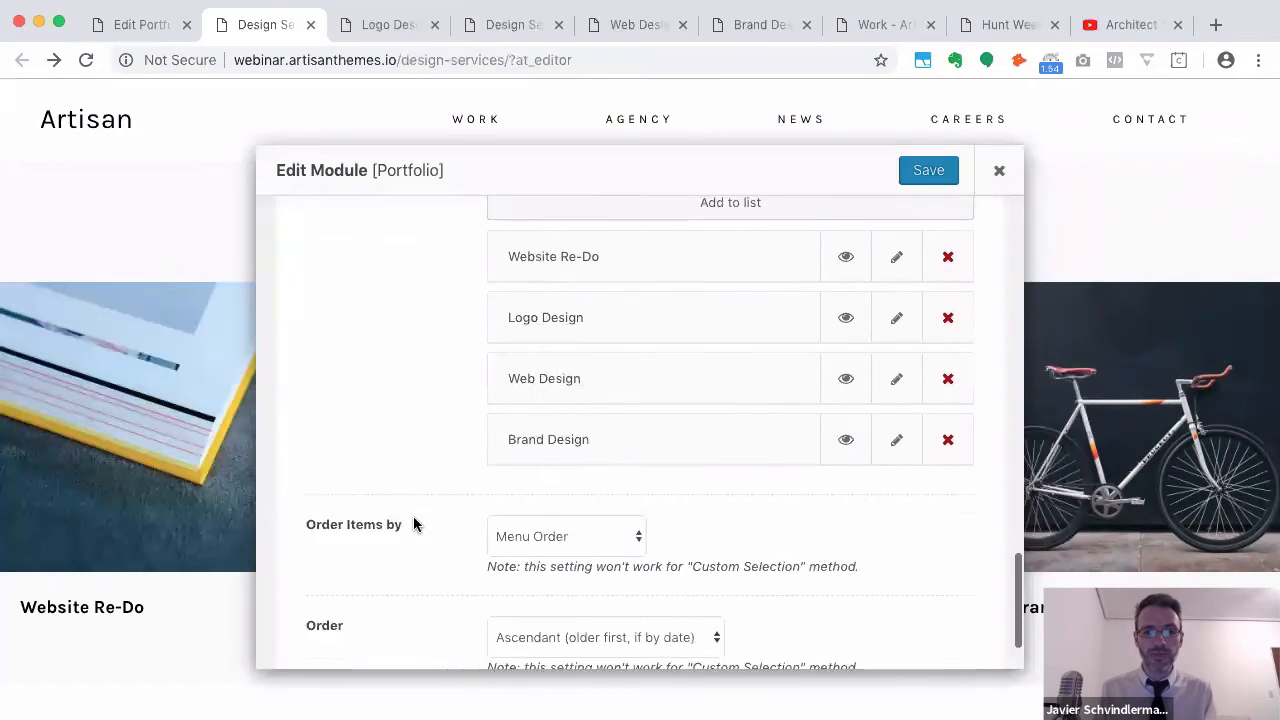
scroll(413, 516, "up", 5)
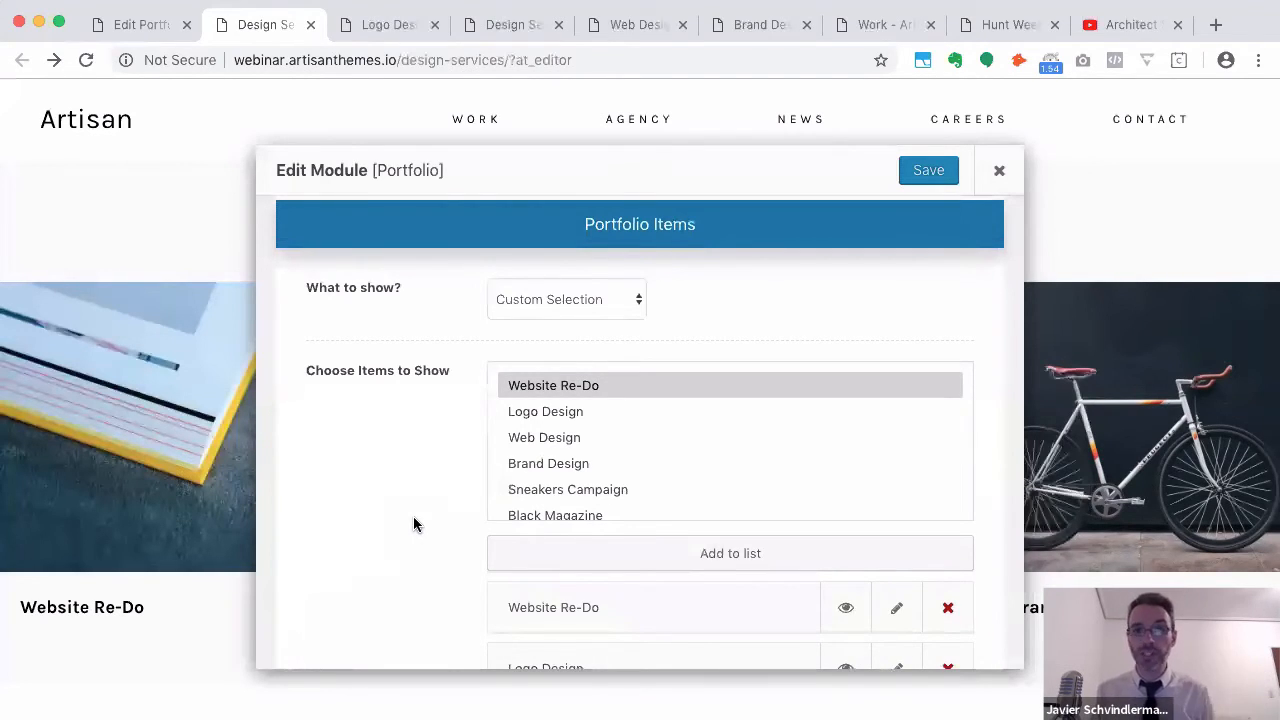
left_click(924, 170)
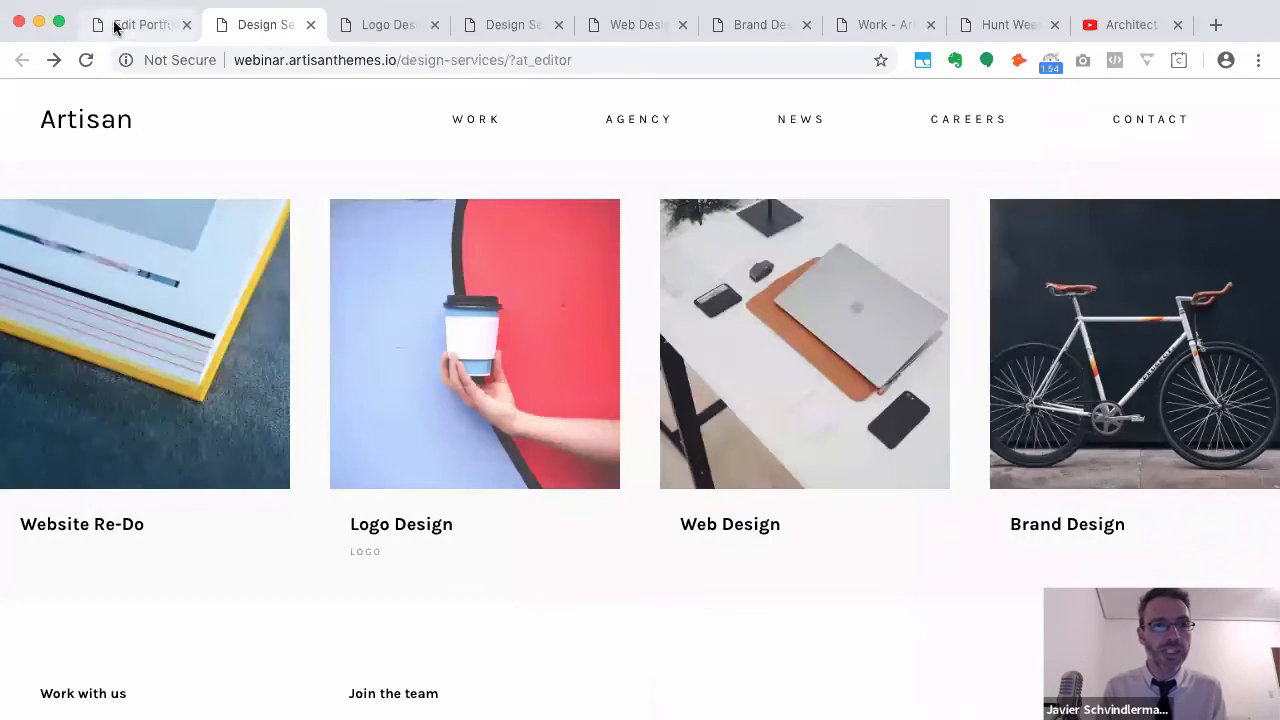
Start a new portfolio item in the site admin and title it "Poster Design"
left_click(117, 28)
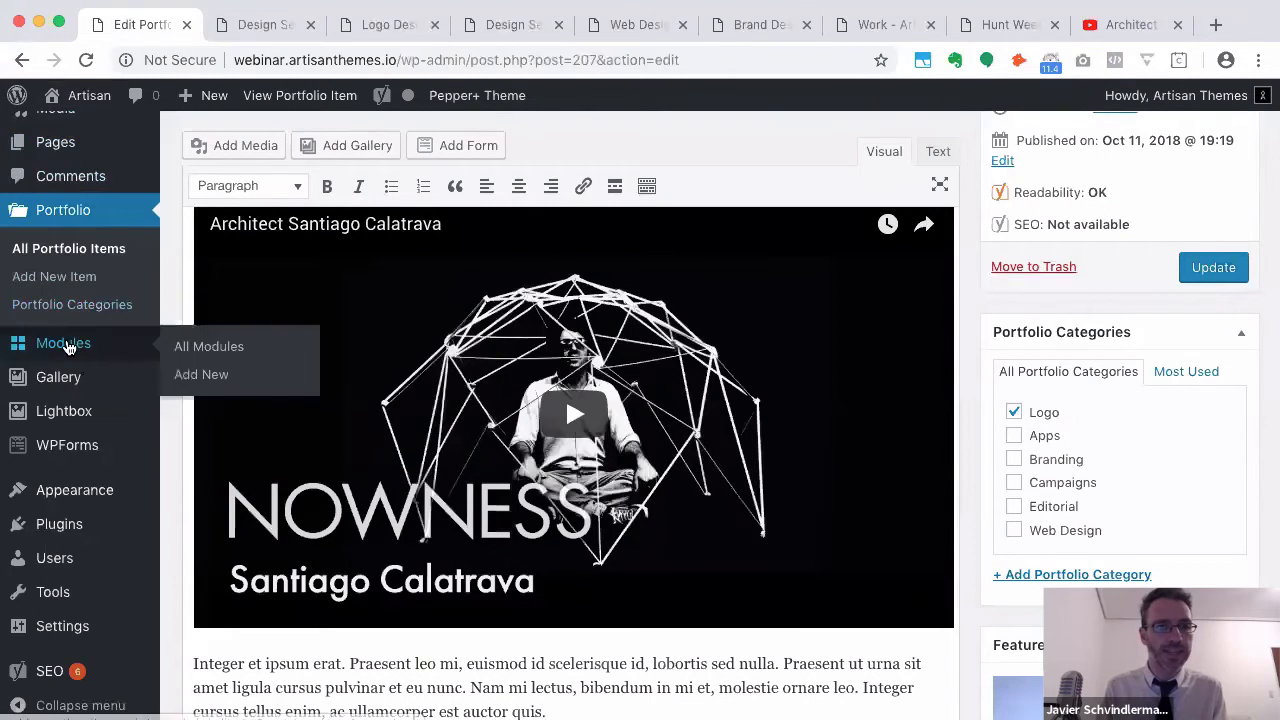
left_click(60, 278)
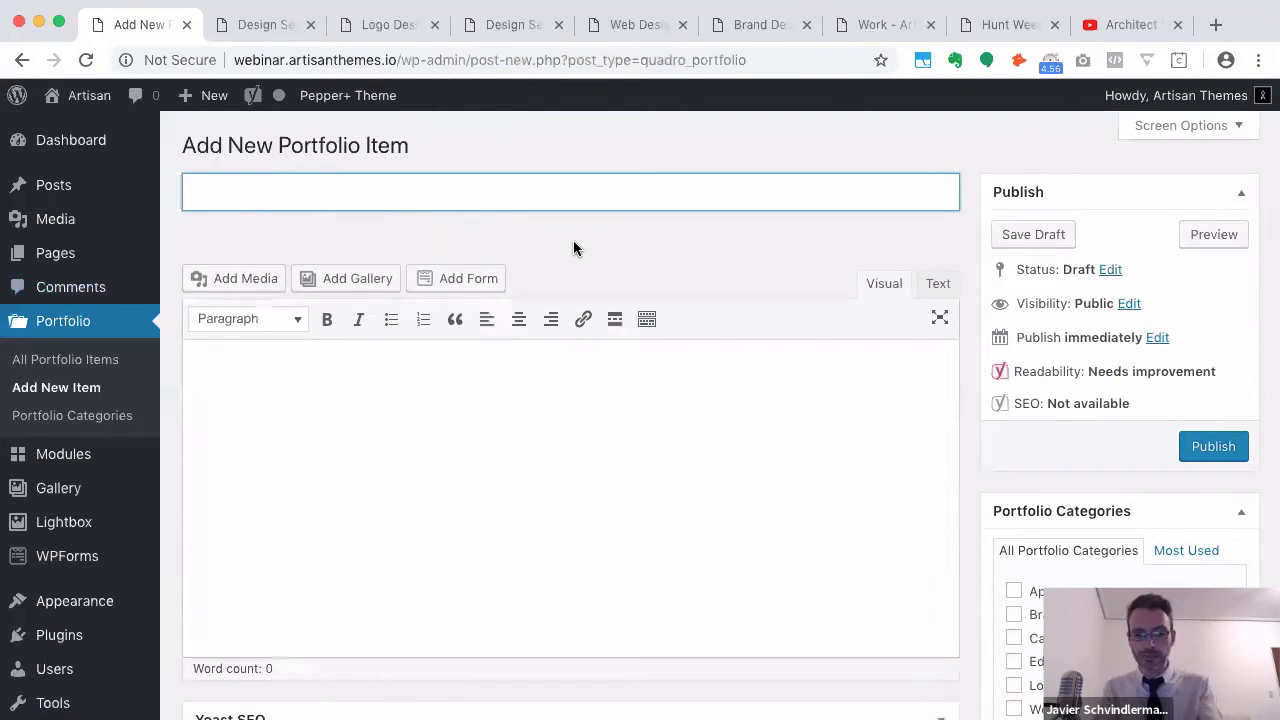
type("Poster De")
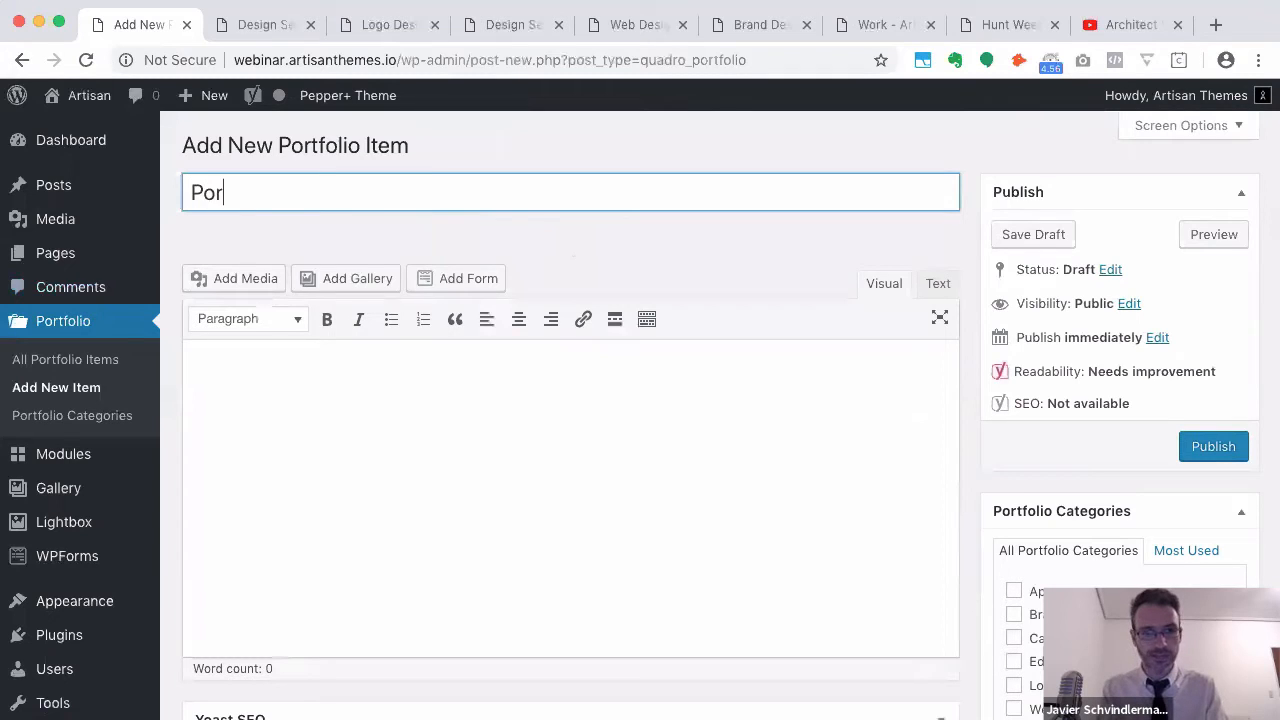
type("sign")
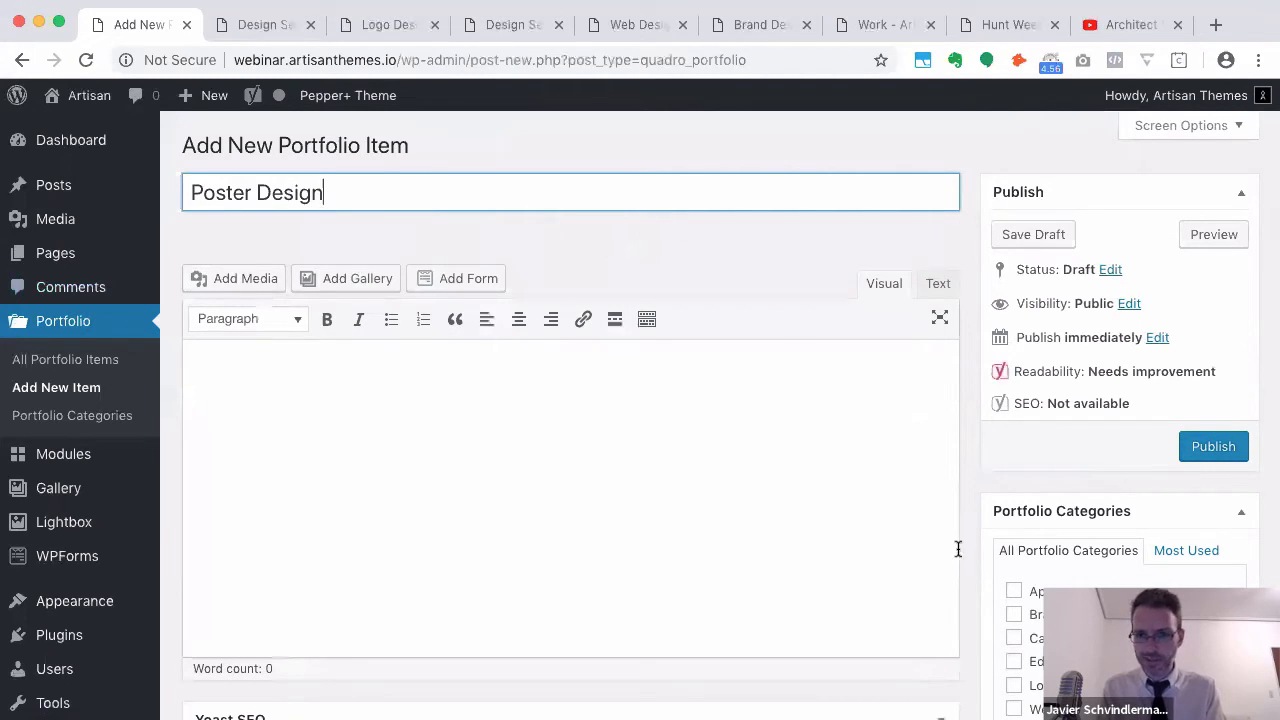
Set the Nashville mural picture from the media library as the Poster Design item's featured image
scroll(957, 548, "down", 5)
scroll(826, 279, "up", 2)
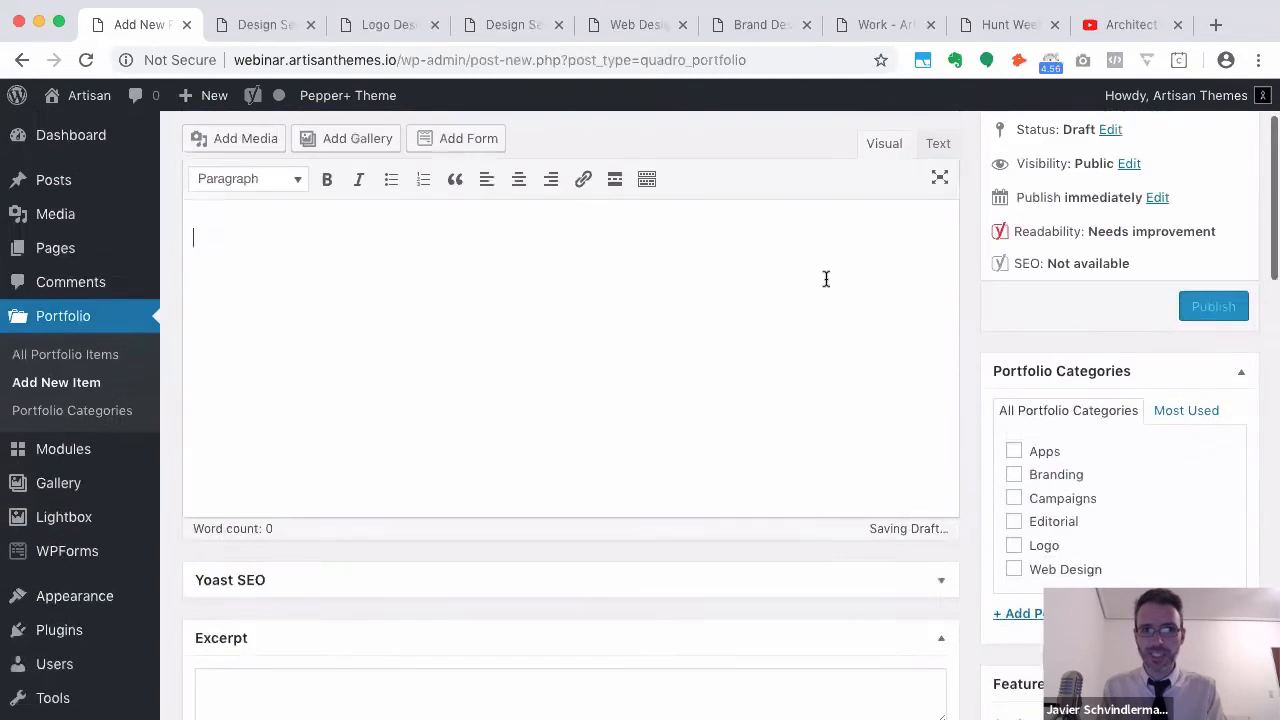
scroll(835, 283, "down", 5)
left_click(1062, 276)
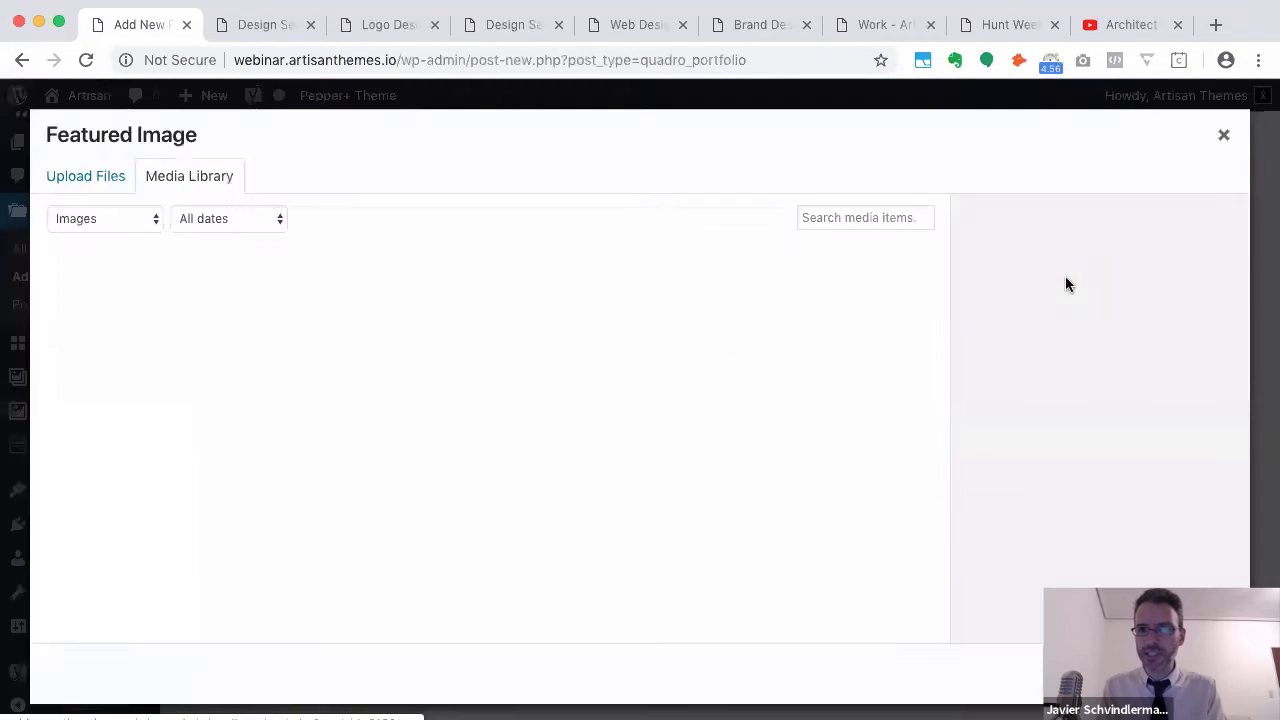
scroll(704, 446, "down", 10)
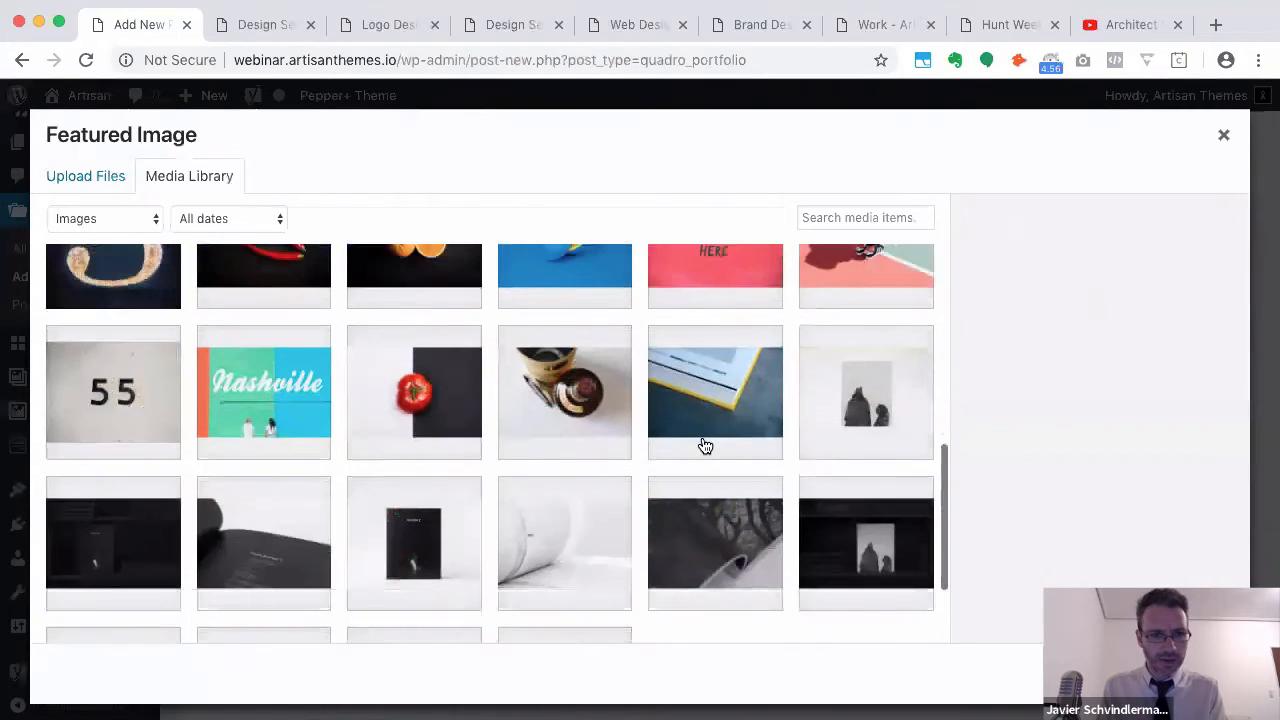
left_click(282, 384)
left_click(1166, 673)
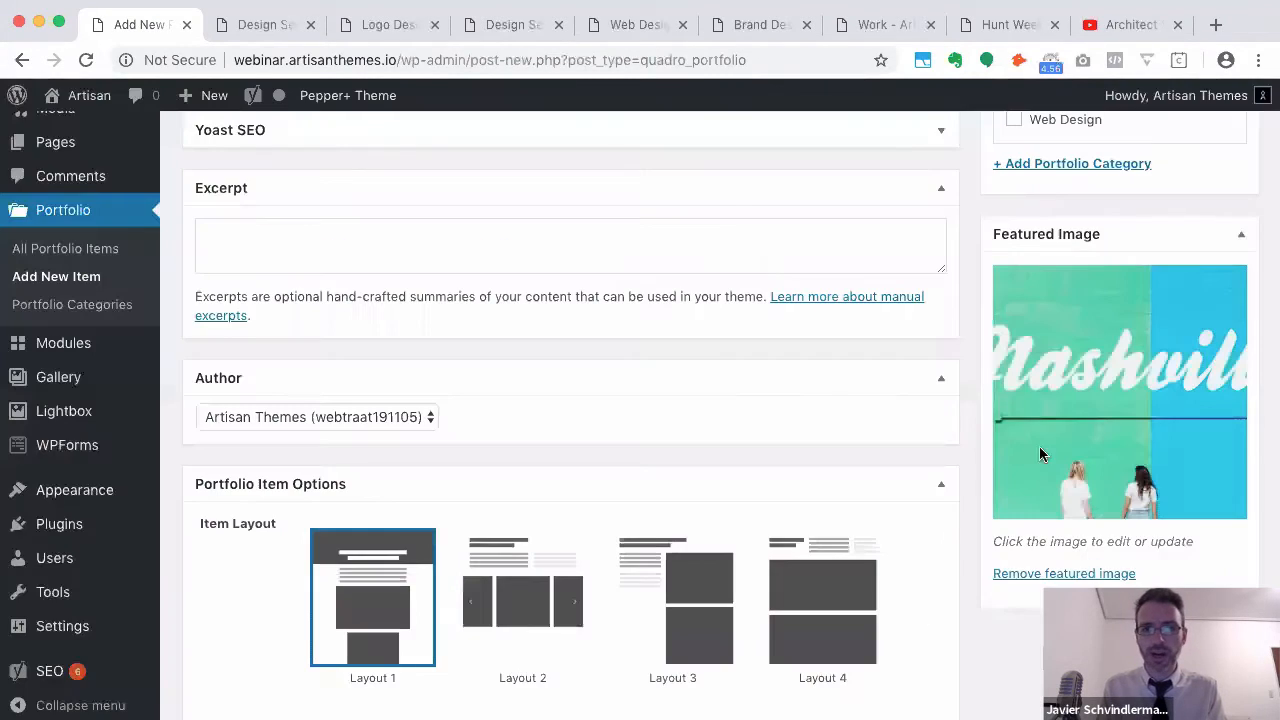
Copy the first paragraph of the "Hunt Week at the Museum" page and paste it as the Poster Design item's content
left_click(886, 25)
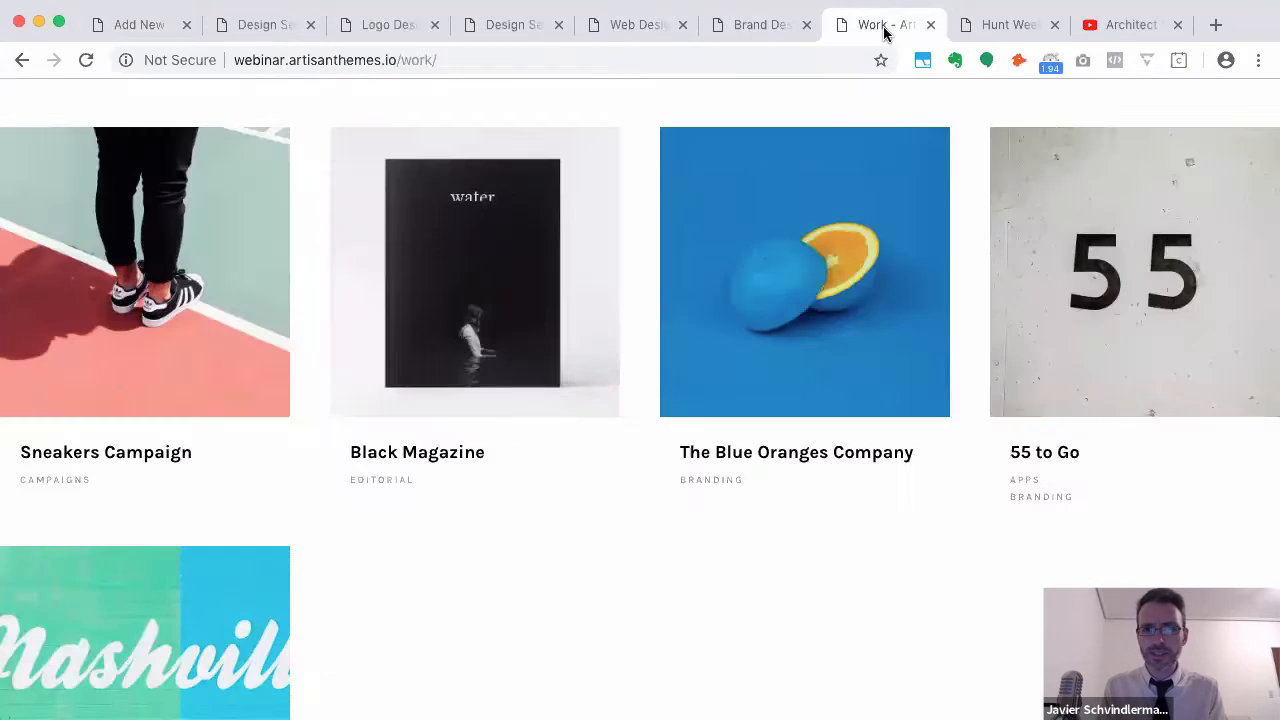
left_click(975, 25)
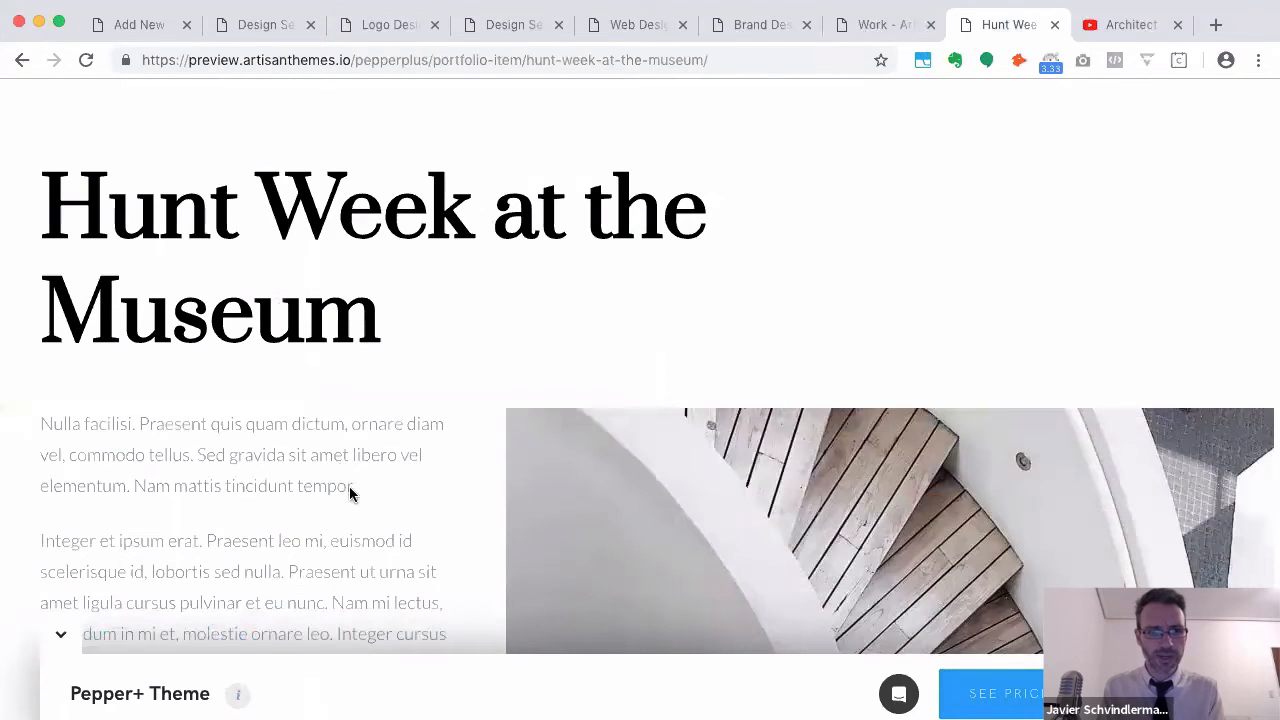
left_click_drag(350, 492, 42, 418)
key("ctrl+c")
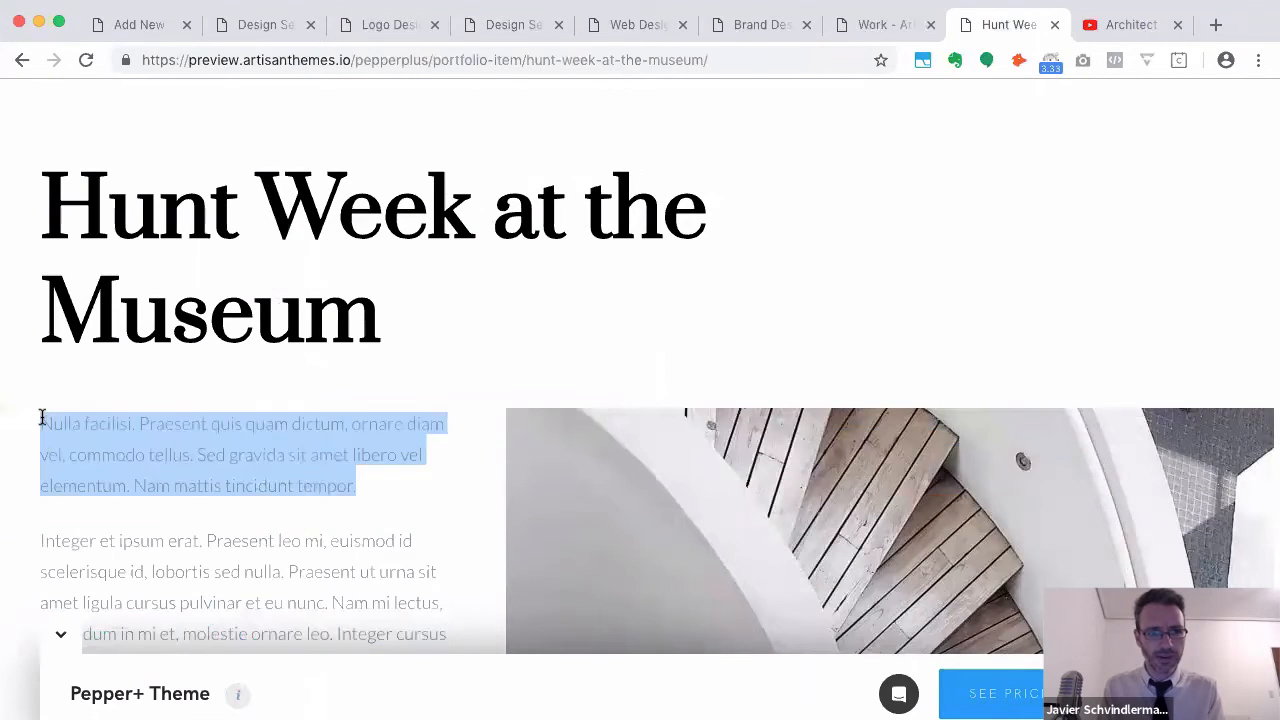
left_click(145, 22)
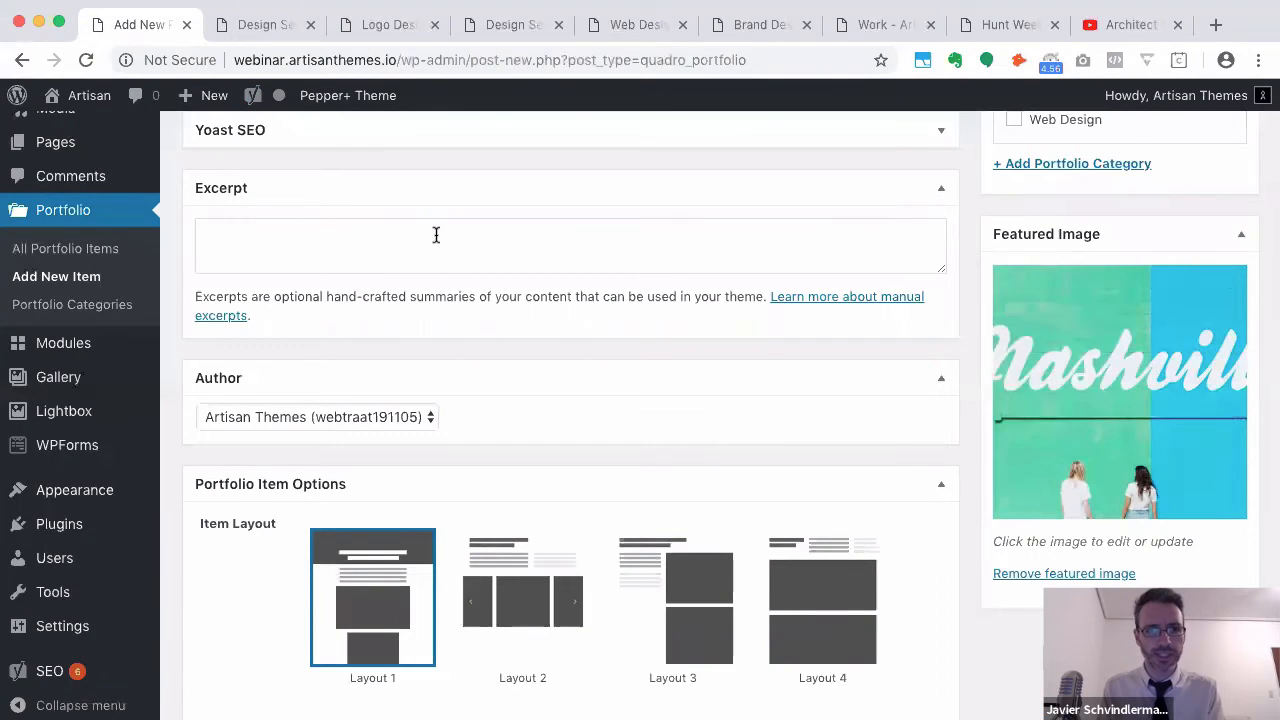
scroll(436, 235, "up", 10)
left_click(391, 400)
key("ctrl+v")
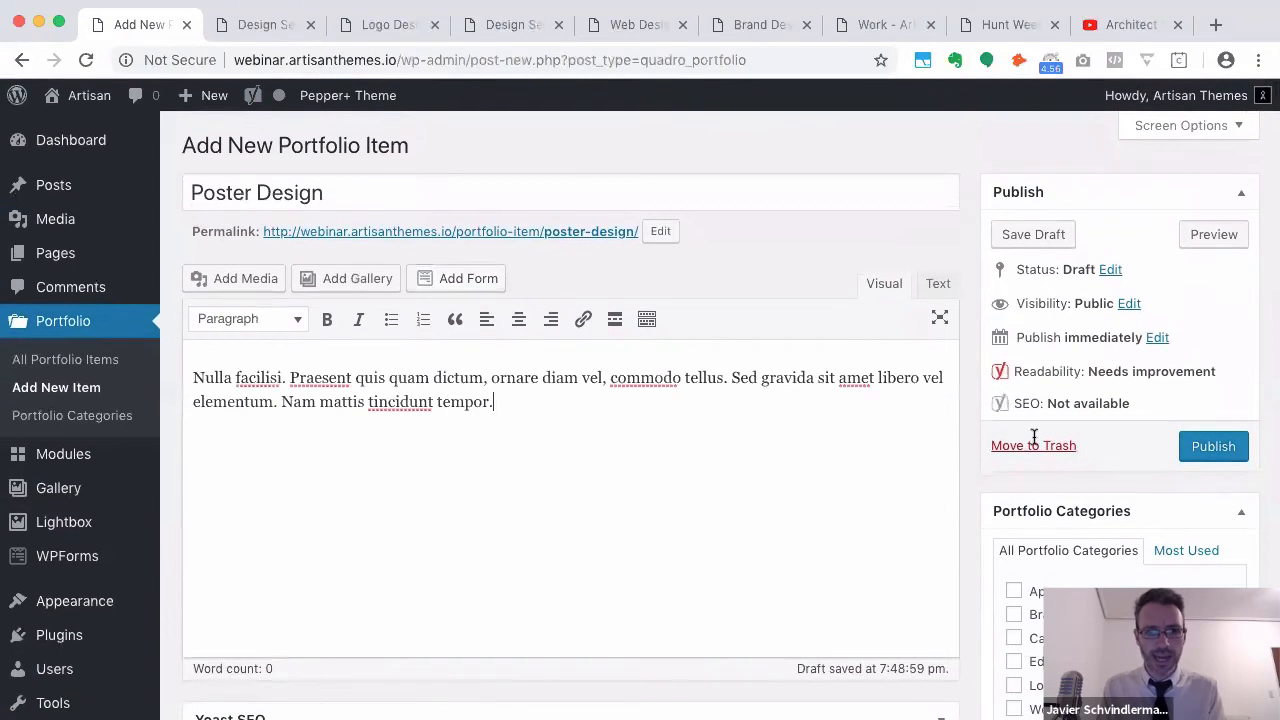
Publish the Poster Design item and reload the design services page to check its portfolio section
left_click(1213, 446)
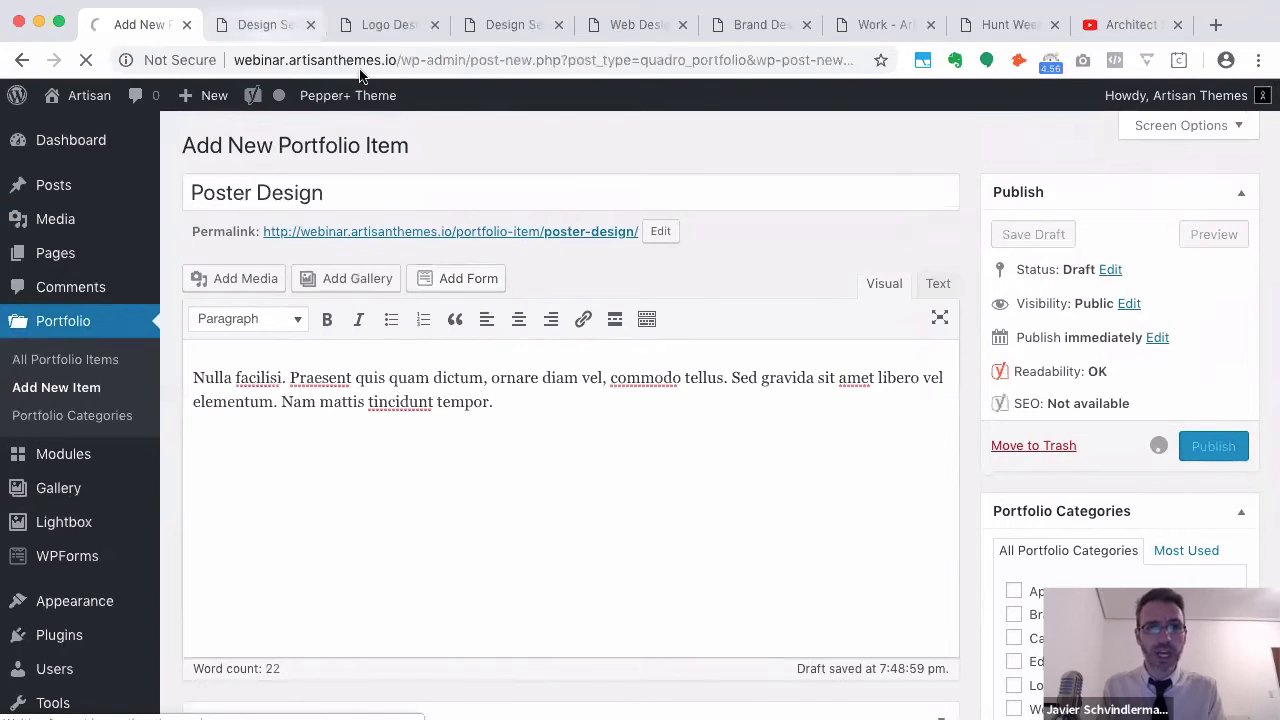
left_click(266, 28)
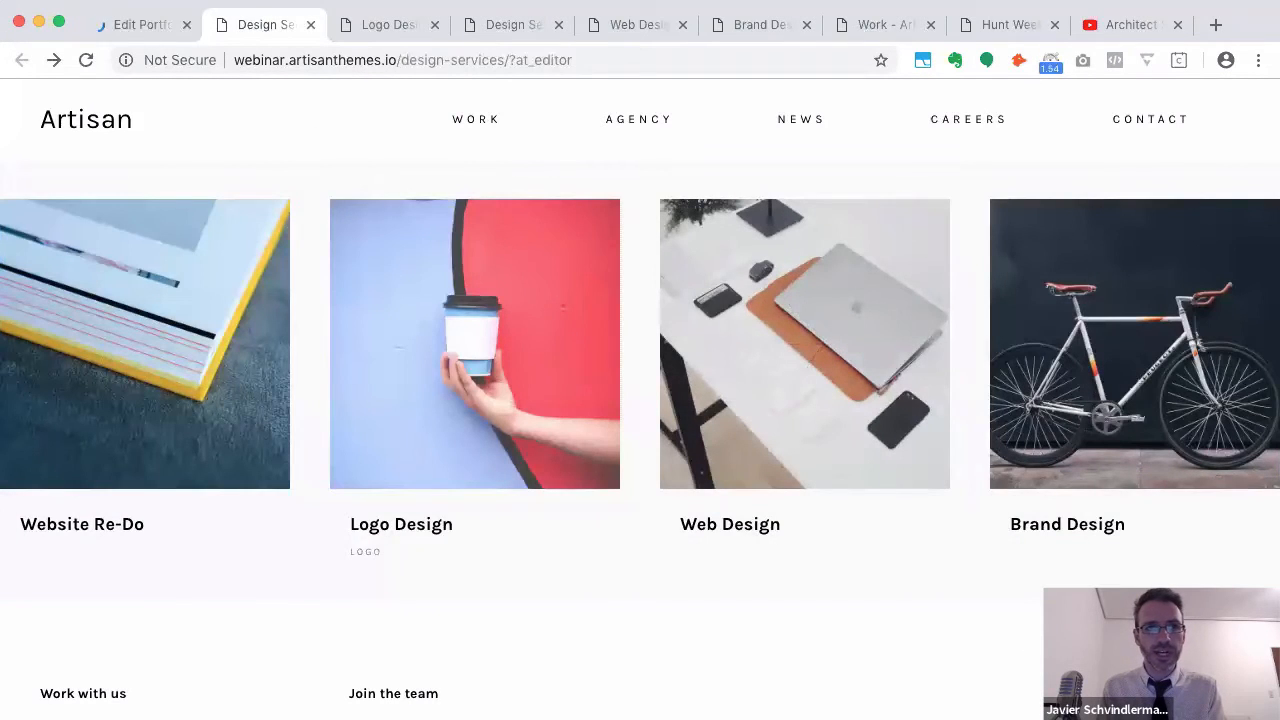
key("super+r")
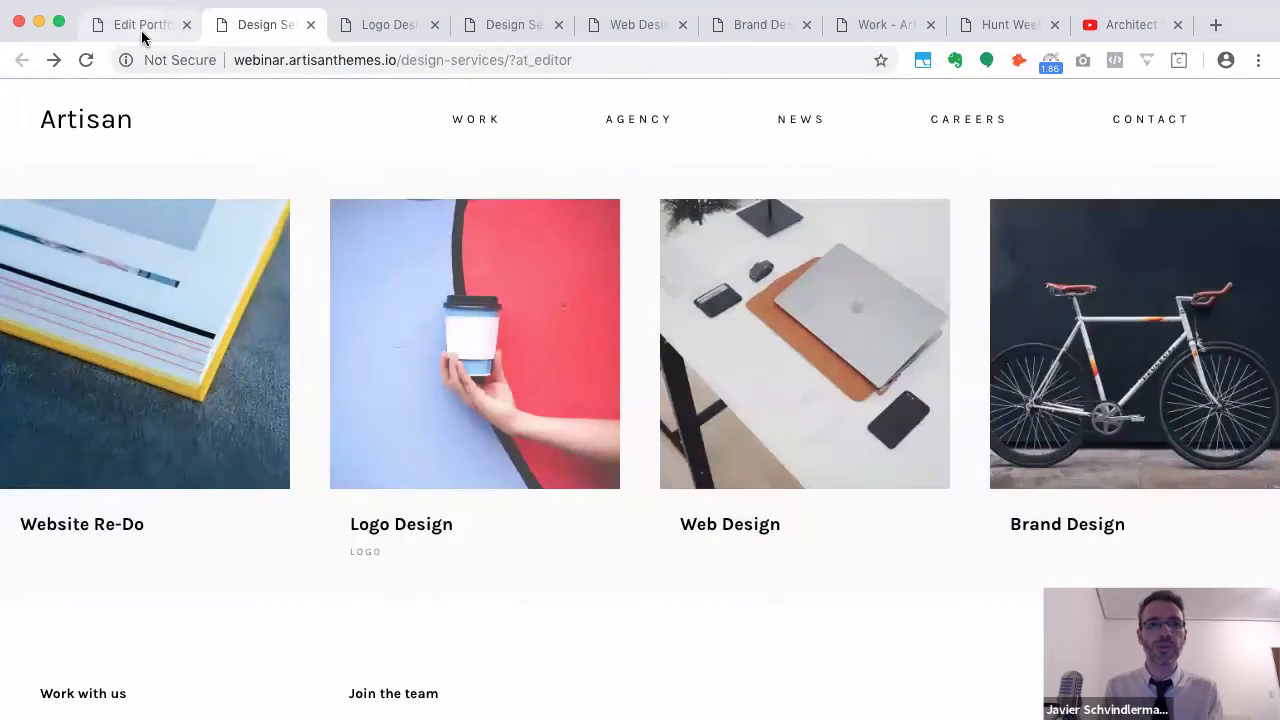
Create a portfolio category named "Design Portfolio" for the Poster Design item and update the item
left_click(138, 30)
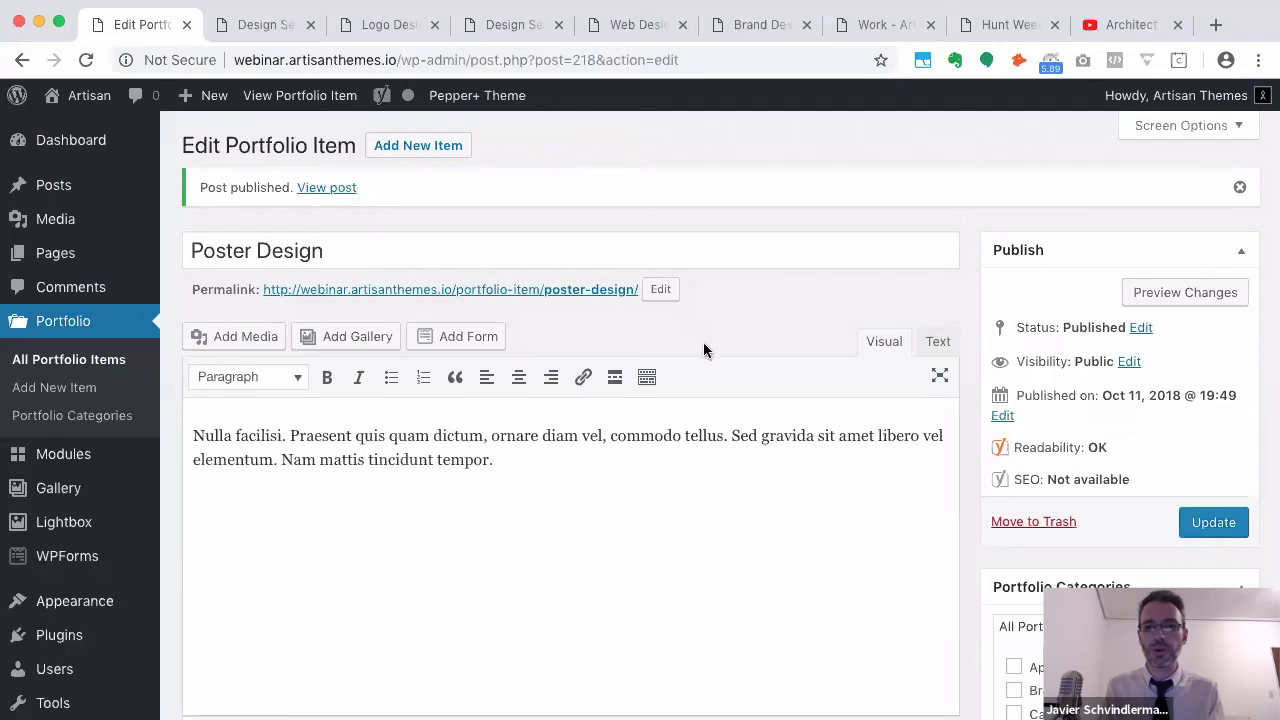
scroll(960, 615, "down", 5)
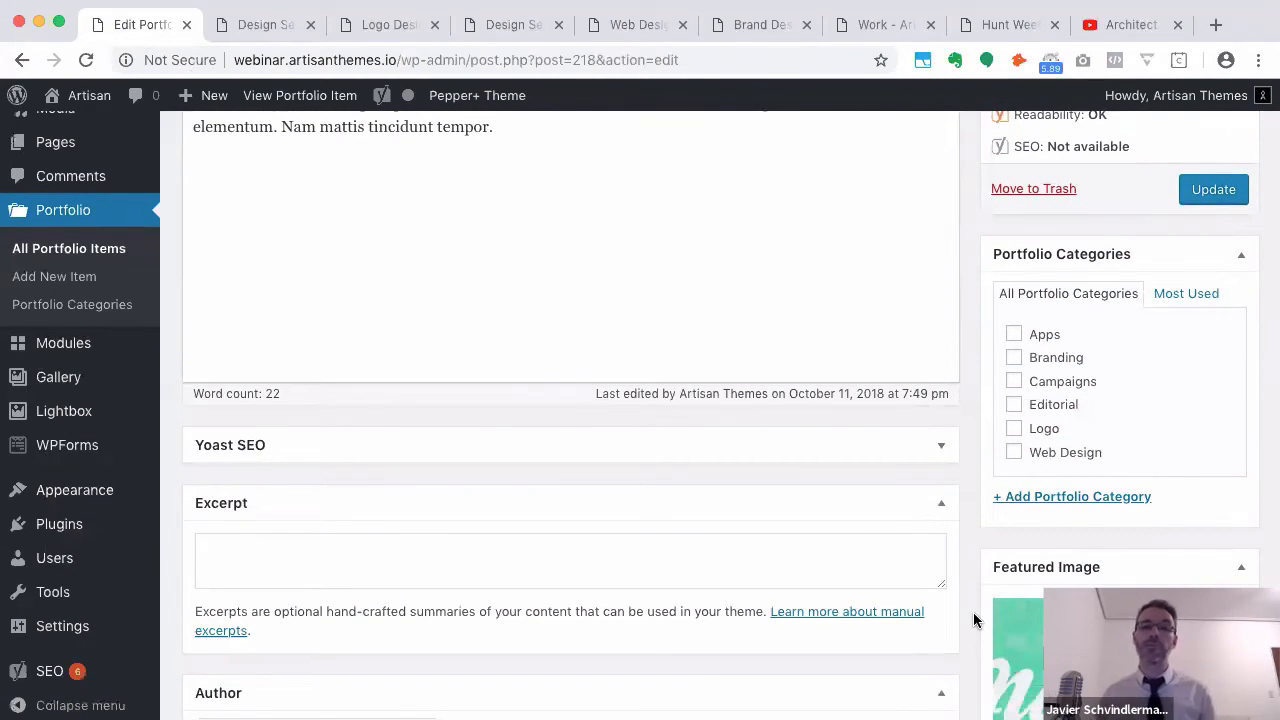
left_click(1089, 508)
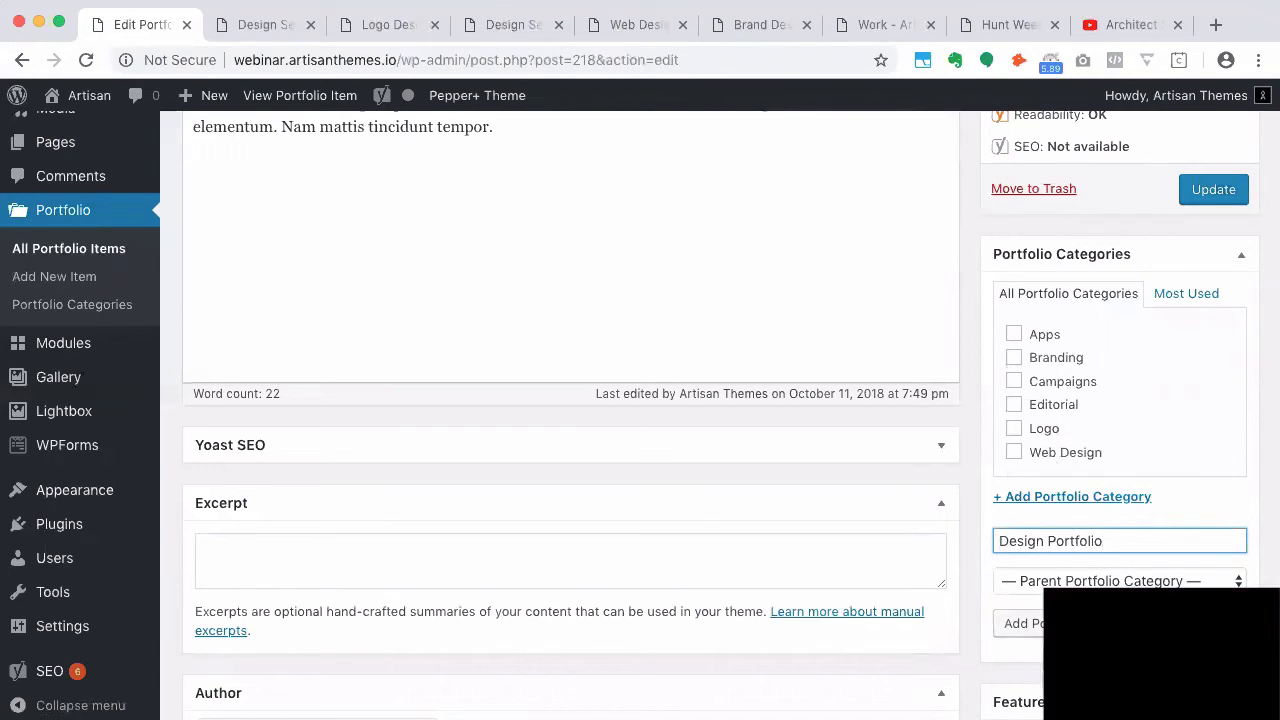
key("Return")
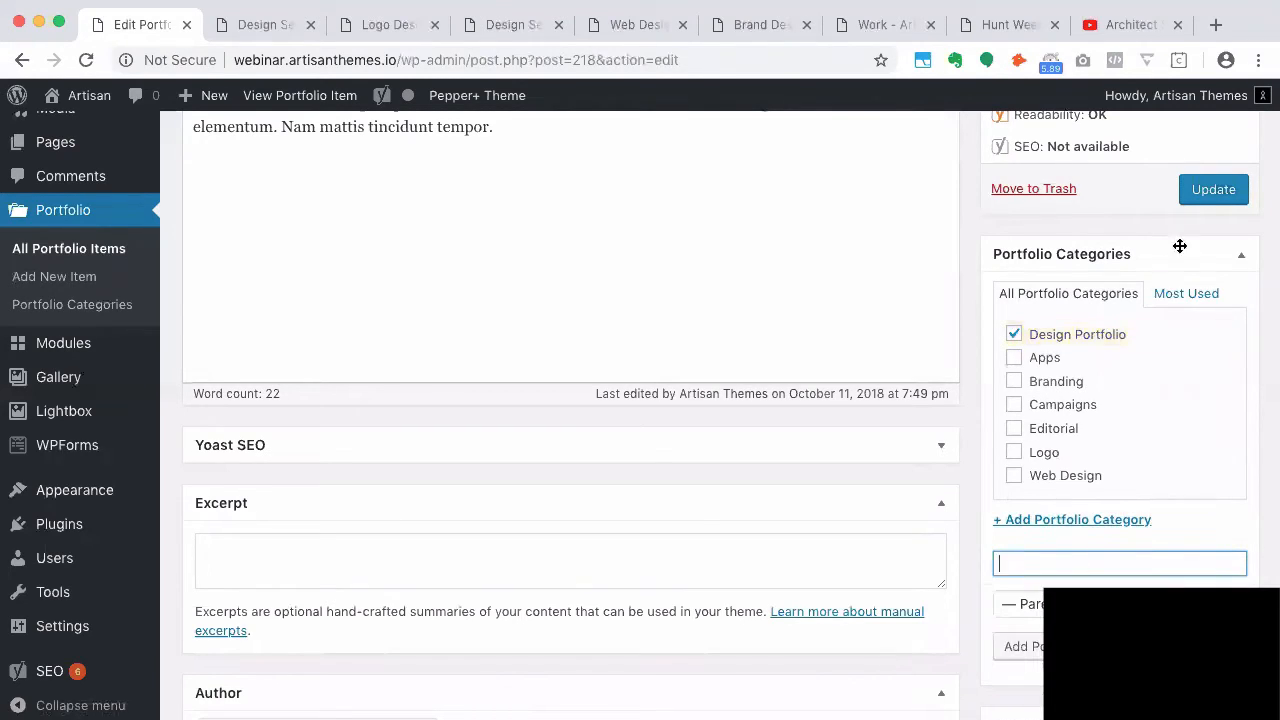
left_click(1213, 196)
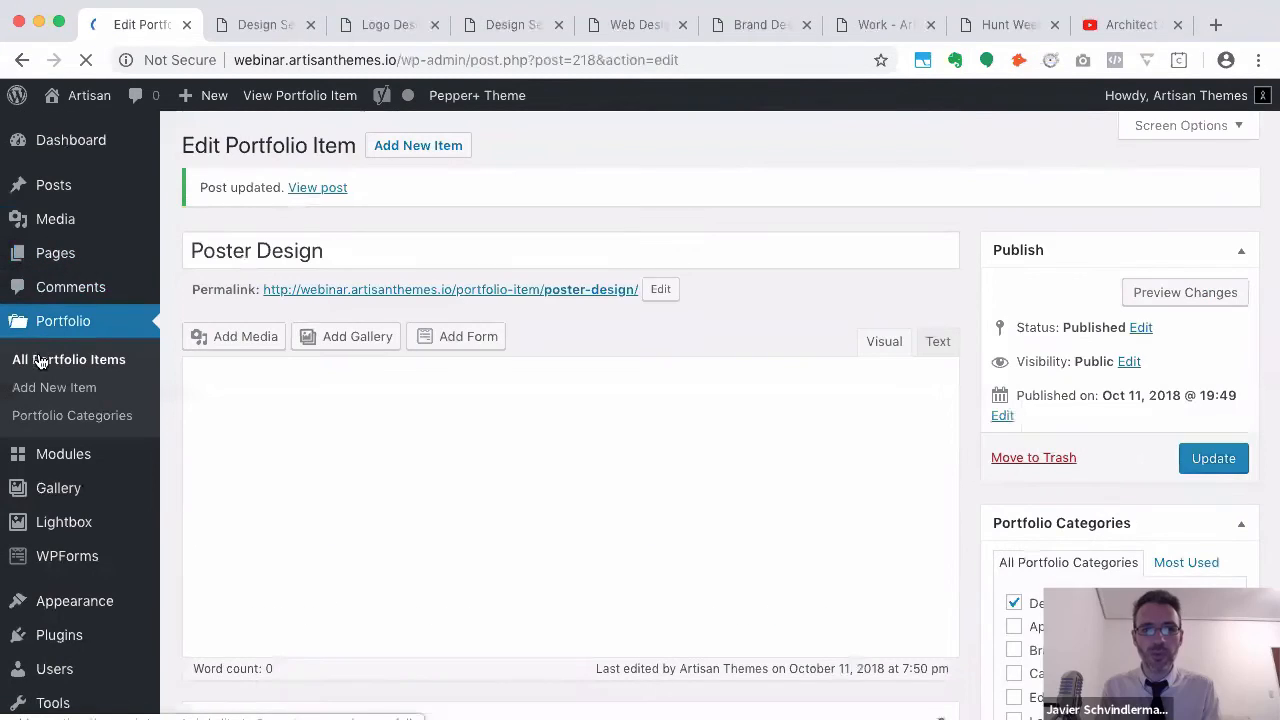
From the list of all portfolio items, quick-edit Website Re-Do and Logo Design to add the Design Portfolio category to each
left_click(36, 366)
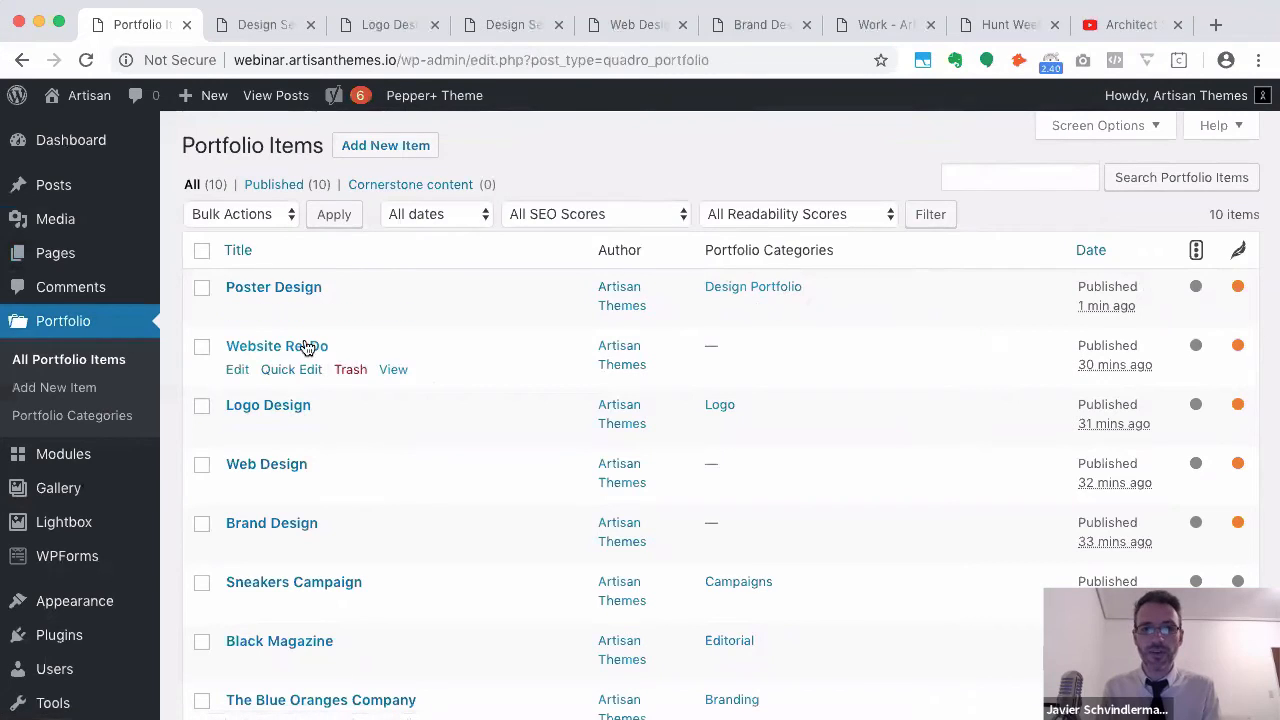
left_click(289, 372)
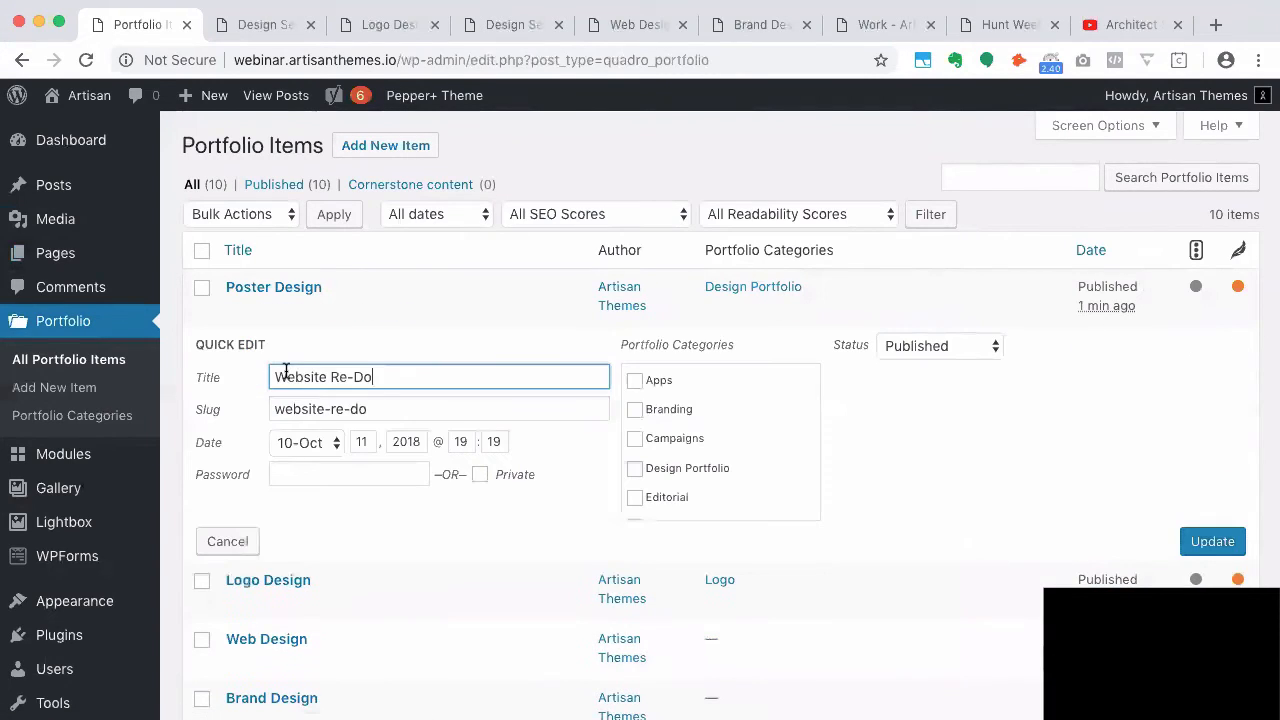
left_click(636, 474)
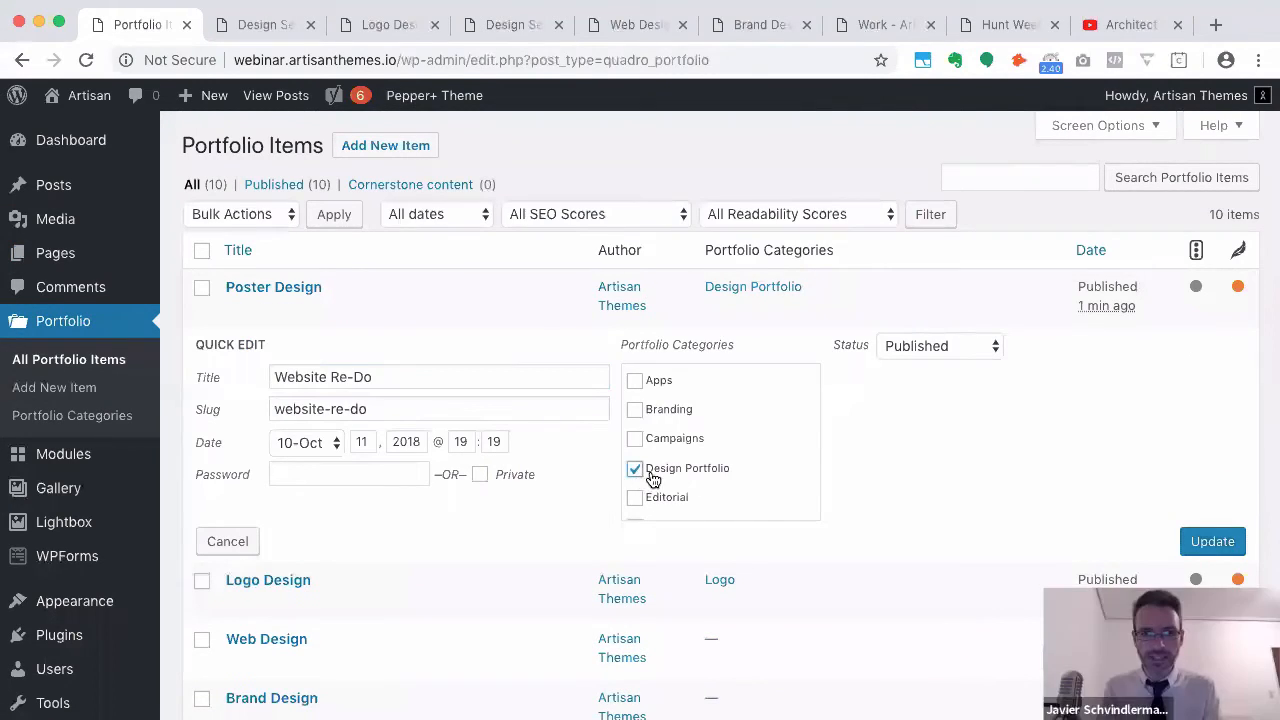
left_click(1211, 541)
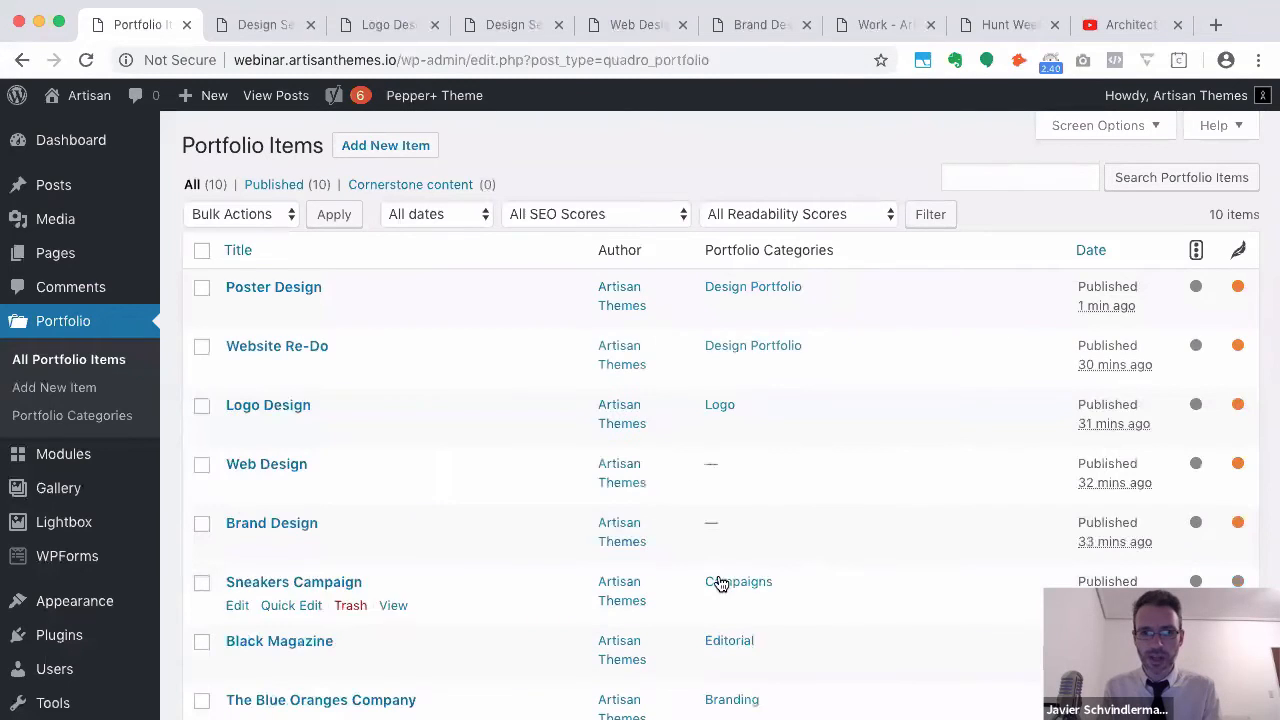
left_click(275, 432)
left_click(634, 527)
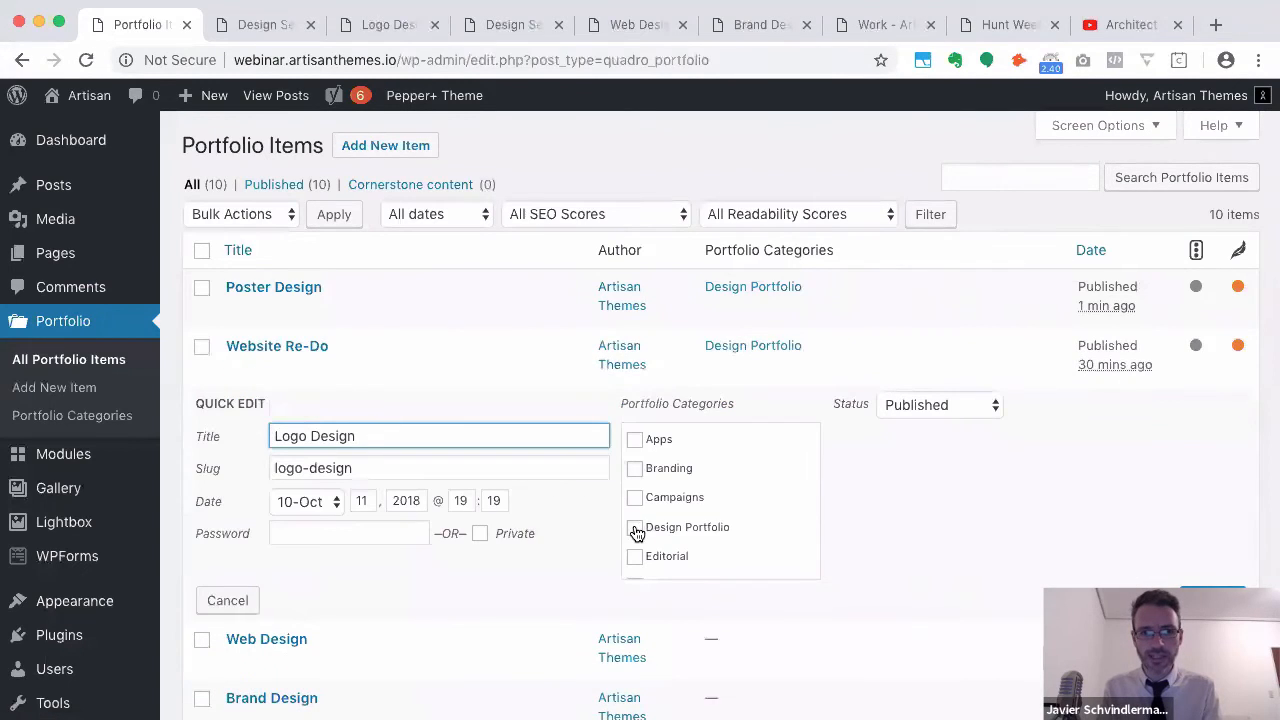
left_click(1211, 600)
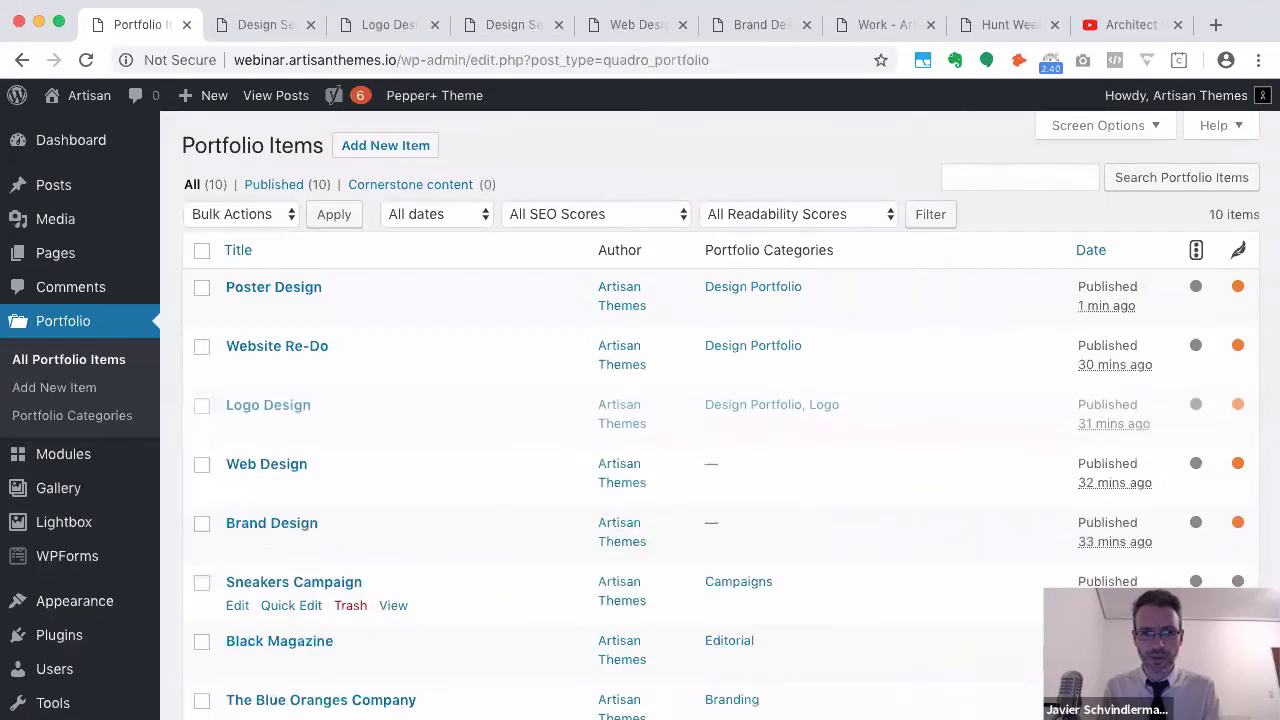
Quick-edit the Web Design and Brand Design items to assign the Design Portfolio category to each
left_click(275, 488)
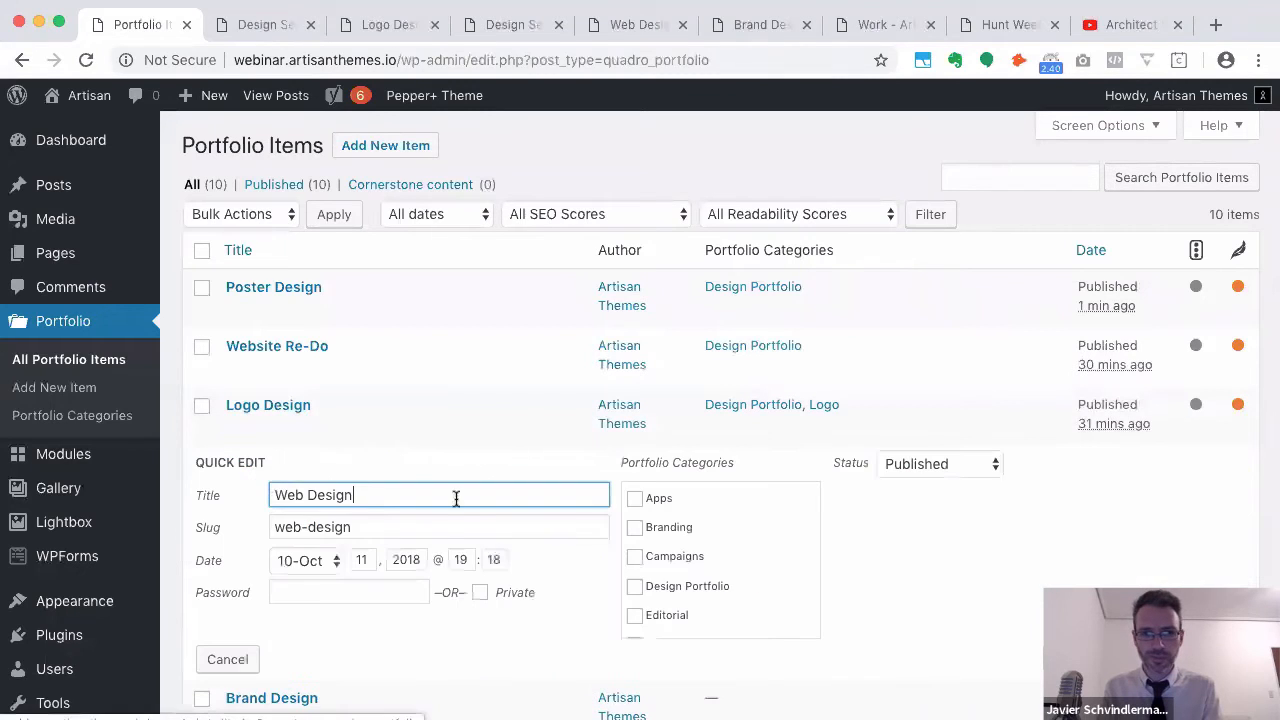
left_click(636, 586)
left_click(1211, 659)
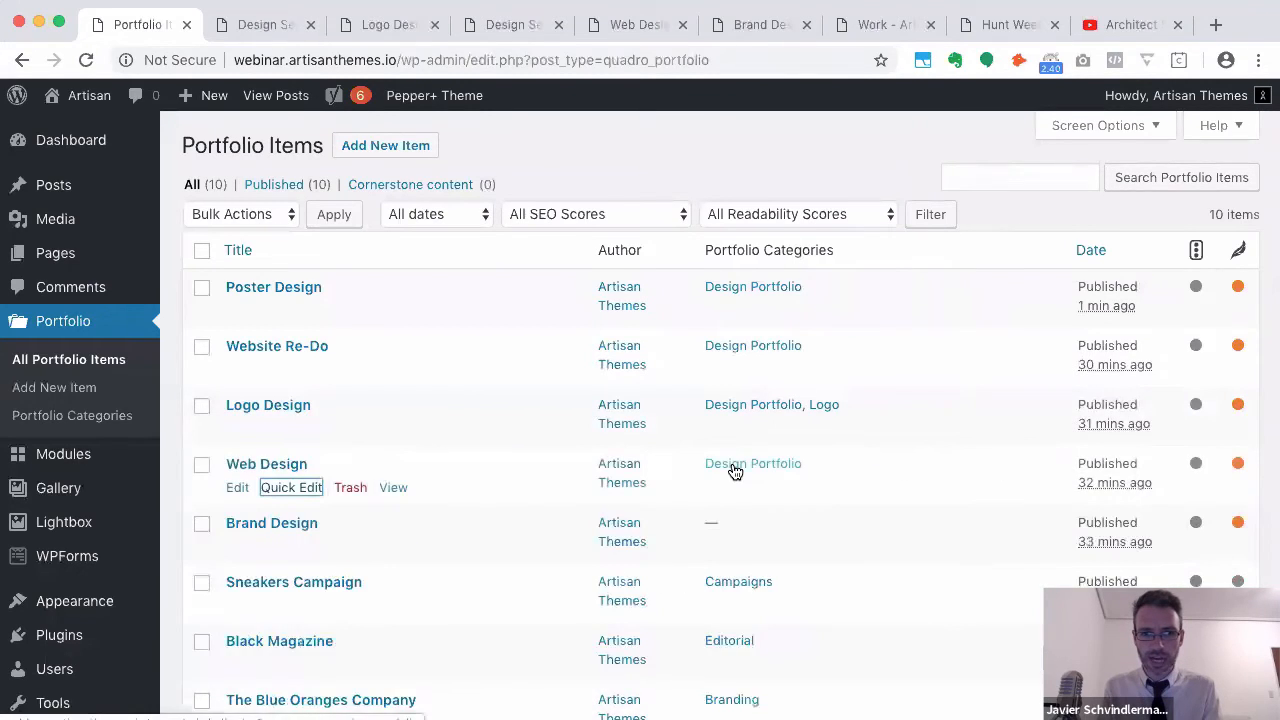
scroll(331, 371, "down", 2)
left_click(286, 467)
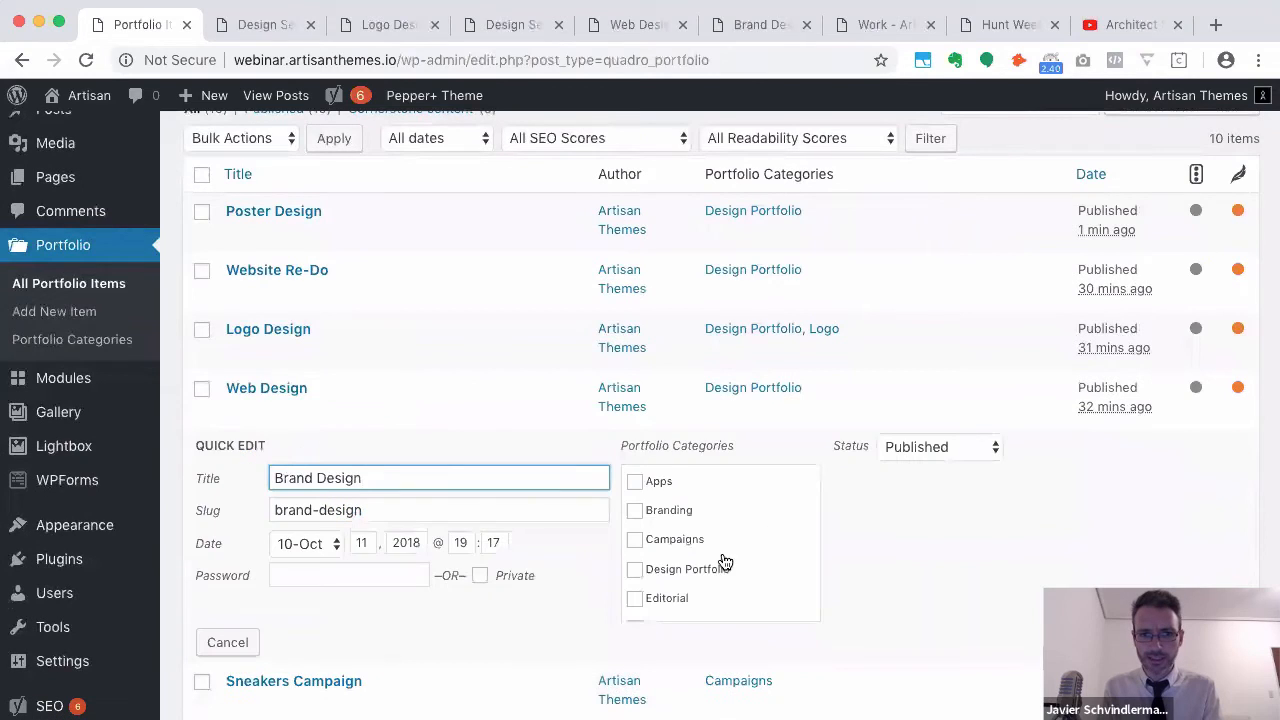
left_click(636, 570)
left_click(1214, 643)
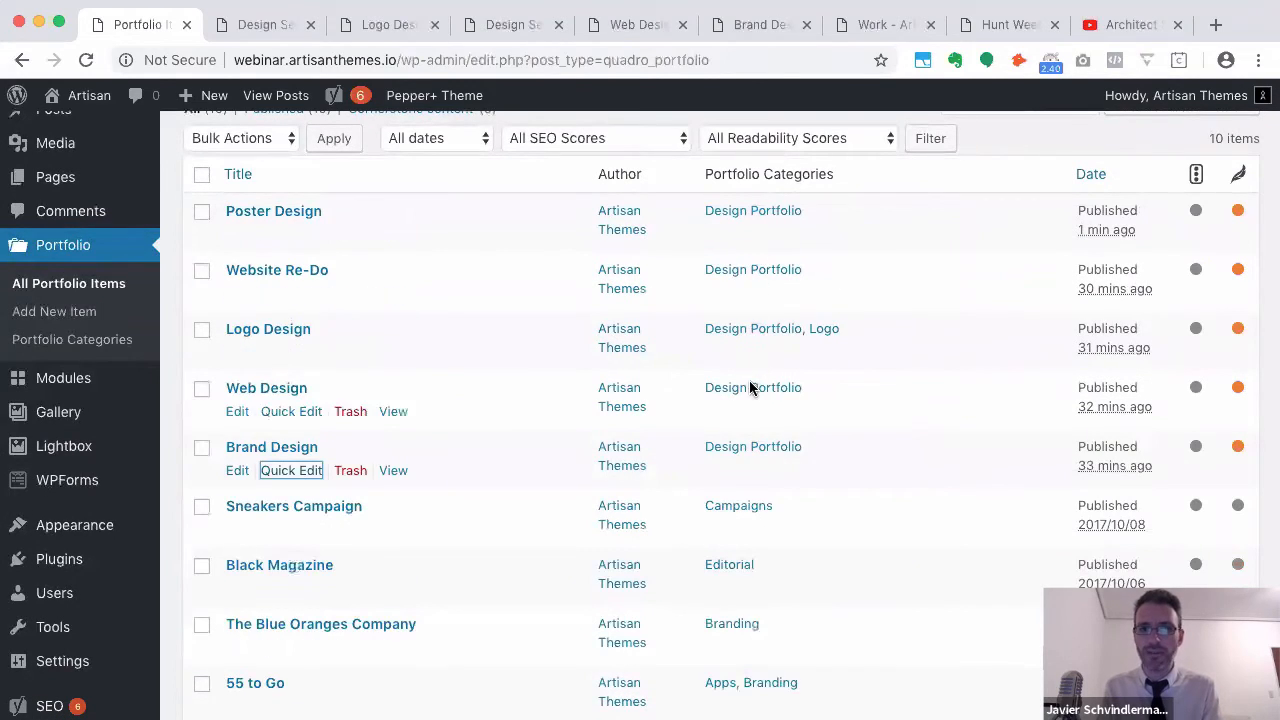
Reload the design services page and remove Website Re-Do, Logo Design, Web Design and Brand Design from the Portfolio module's custom selection
left_click(265, 24)
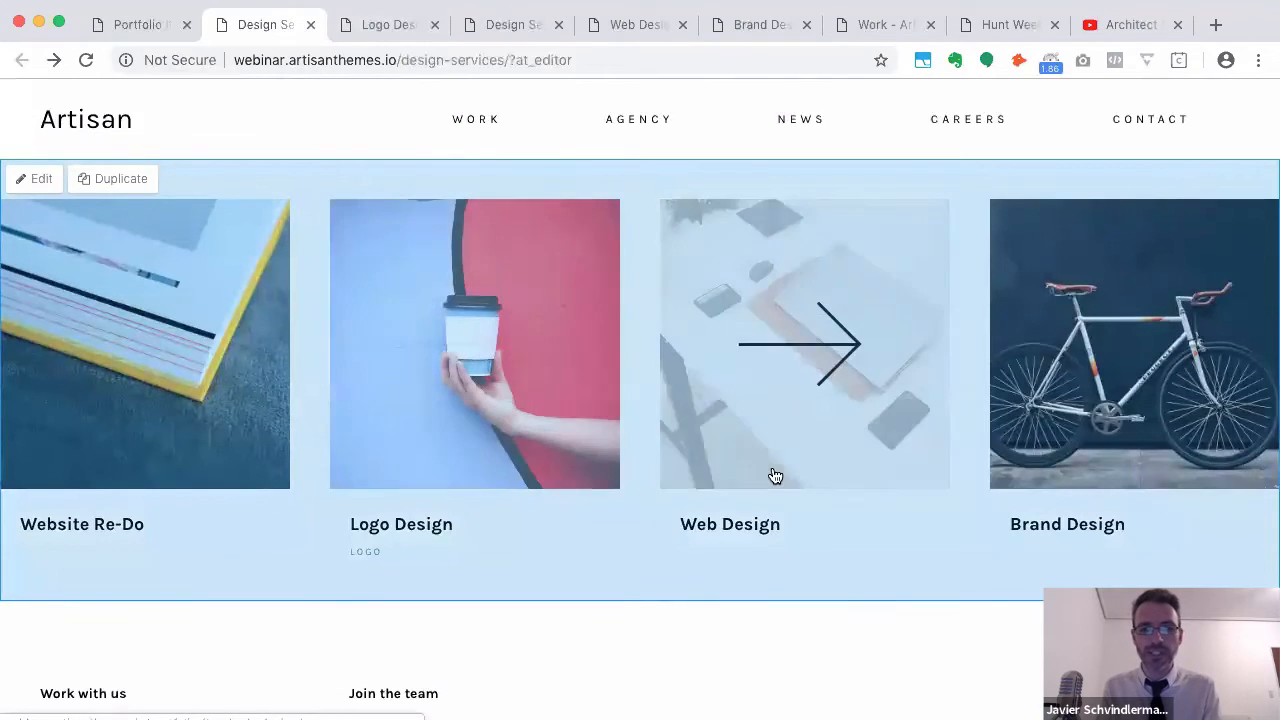
key("super+r")
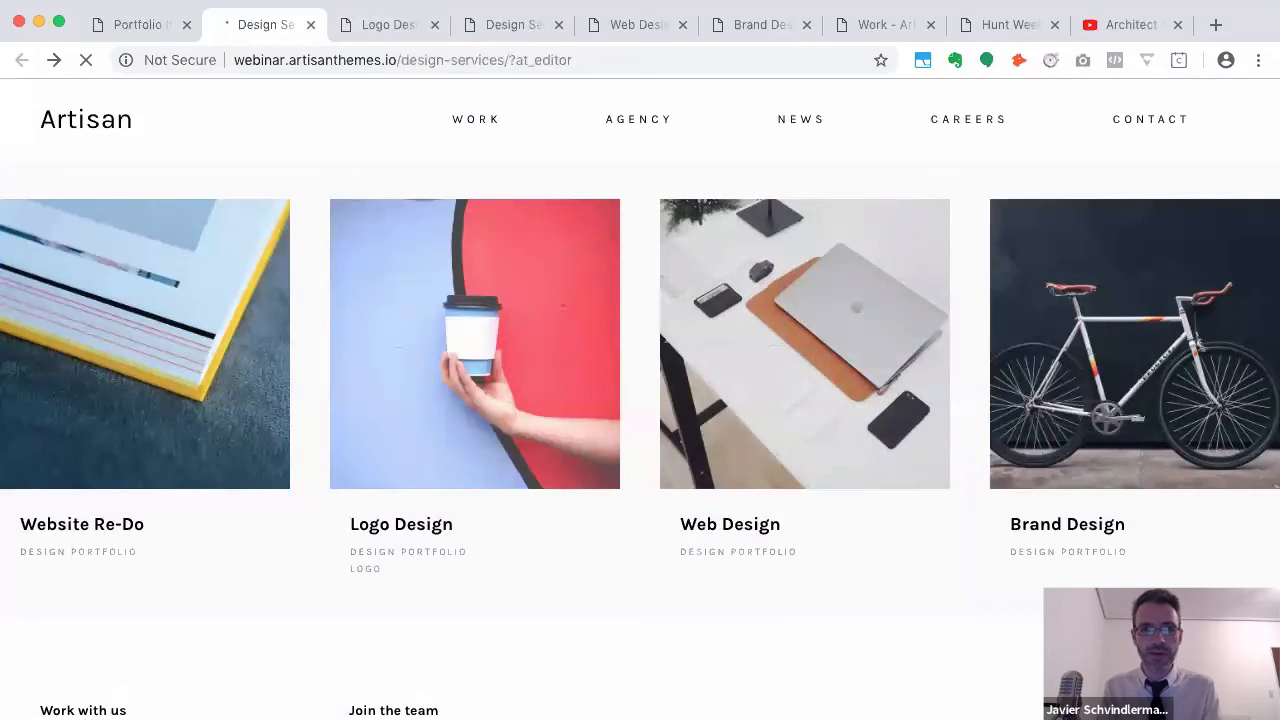
mouse_move(420, 394)
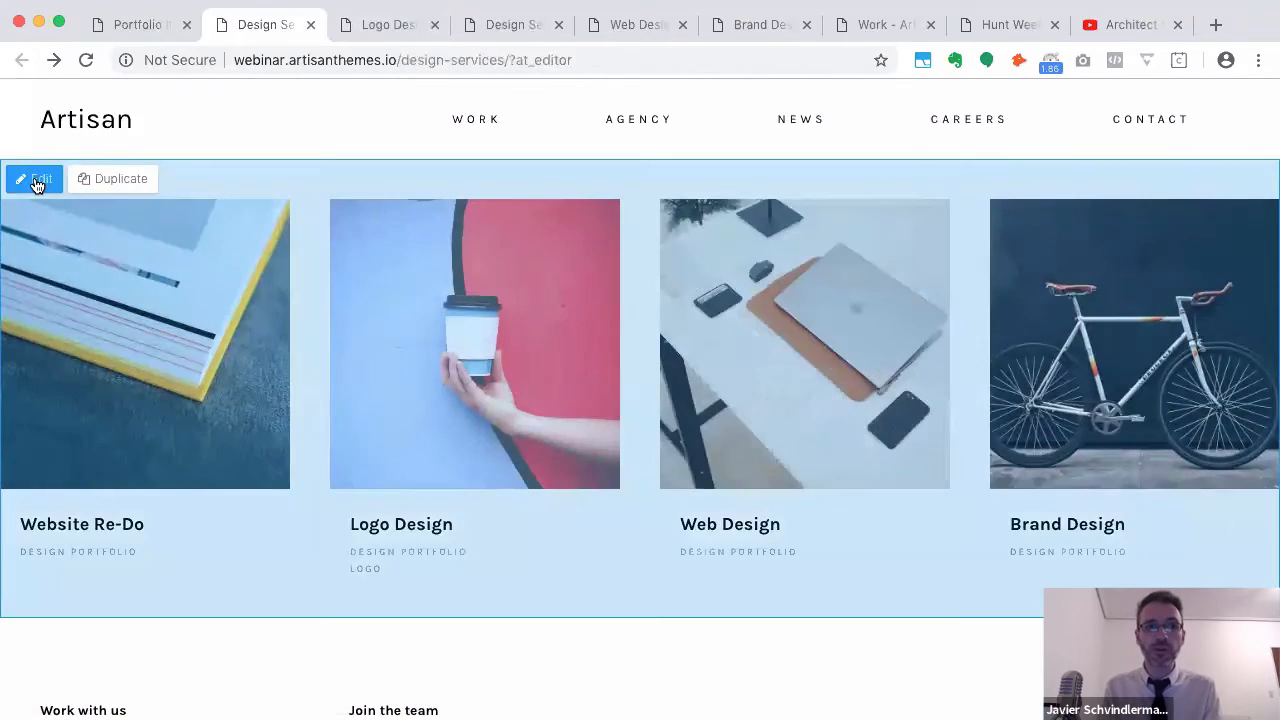
left_click(37, 184)
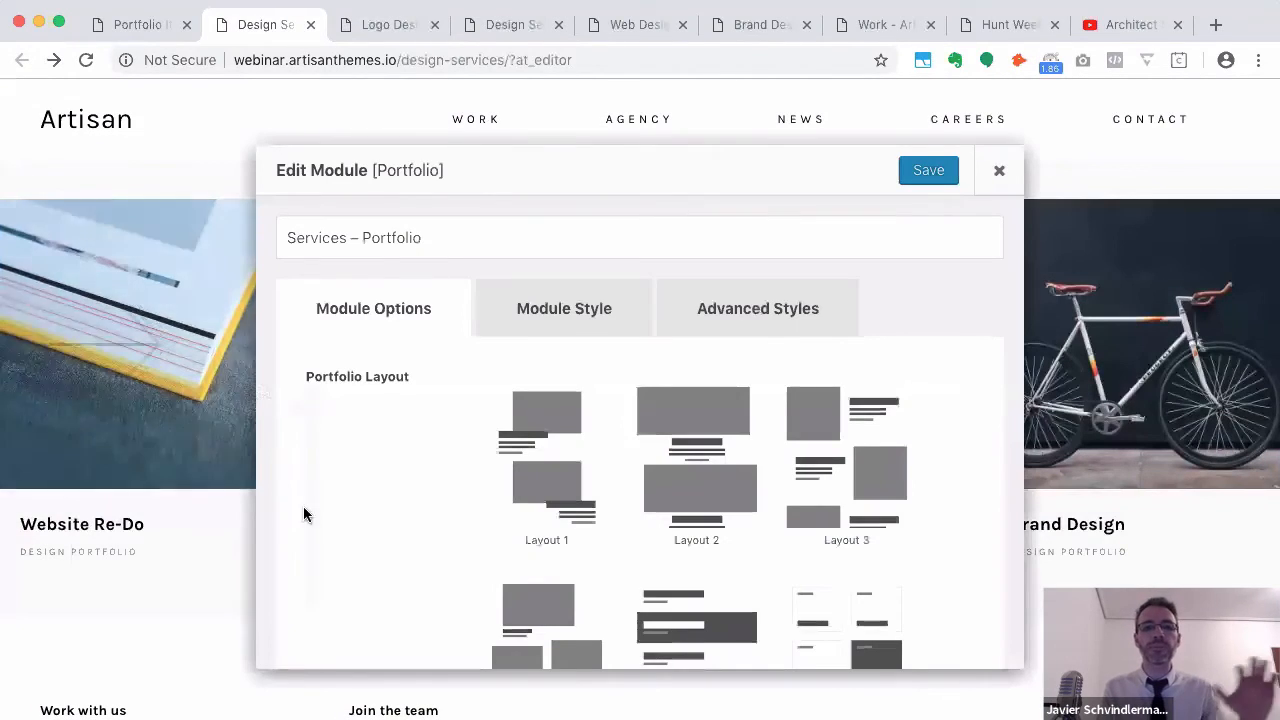
scroll(343, 557, "down", 5)
scroll(343, 557, "down", 10)
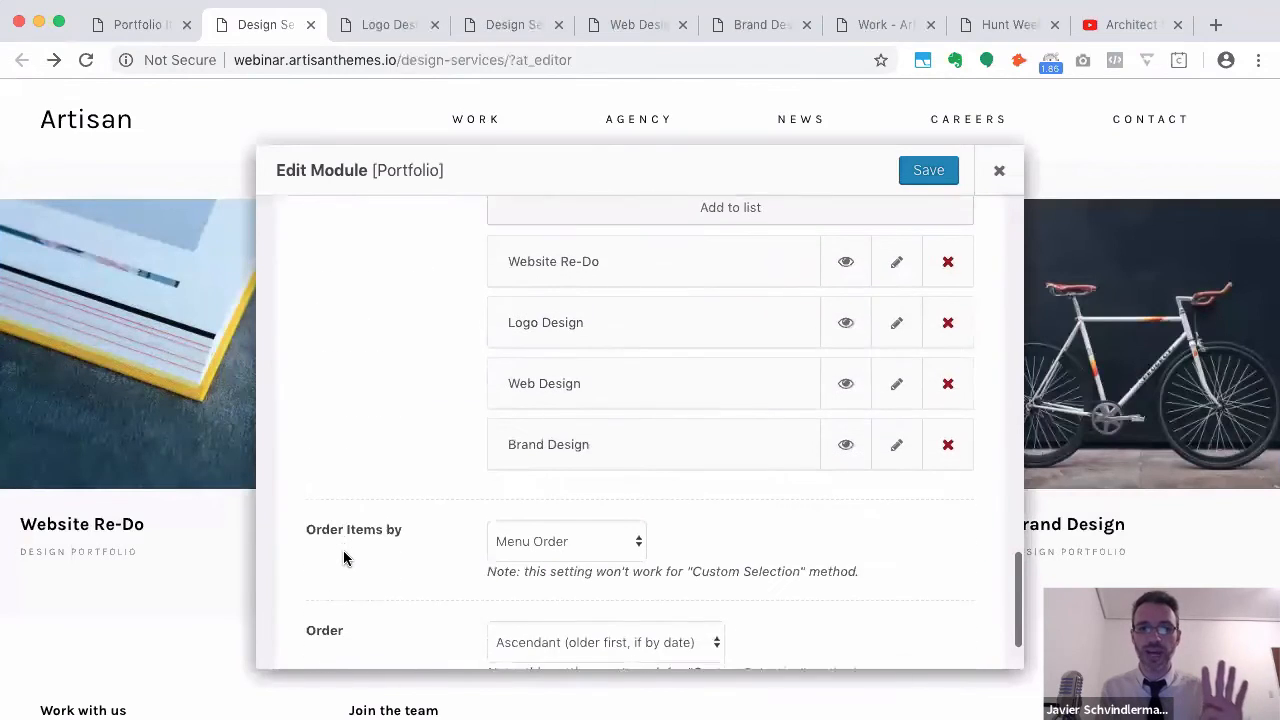
scroll(343, 557, "up", 3)
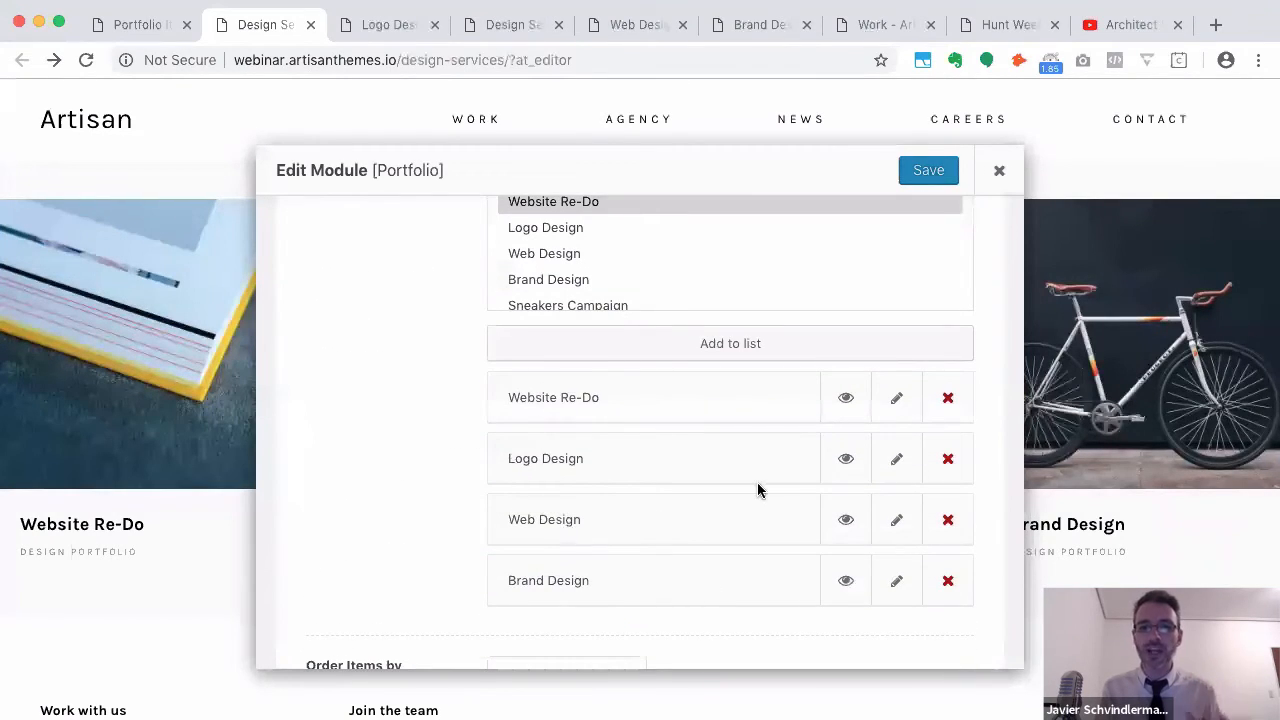
scroll(758, 488, "up", 1)
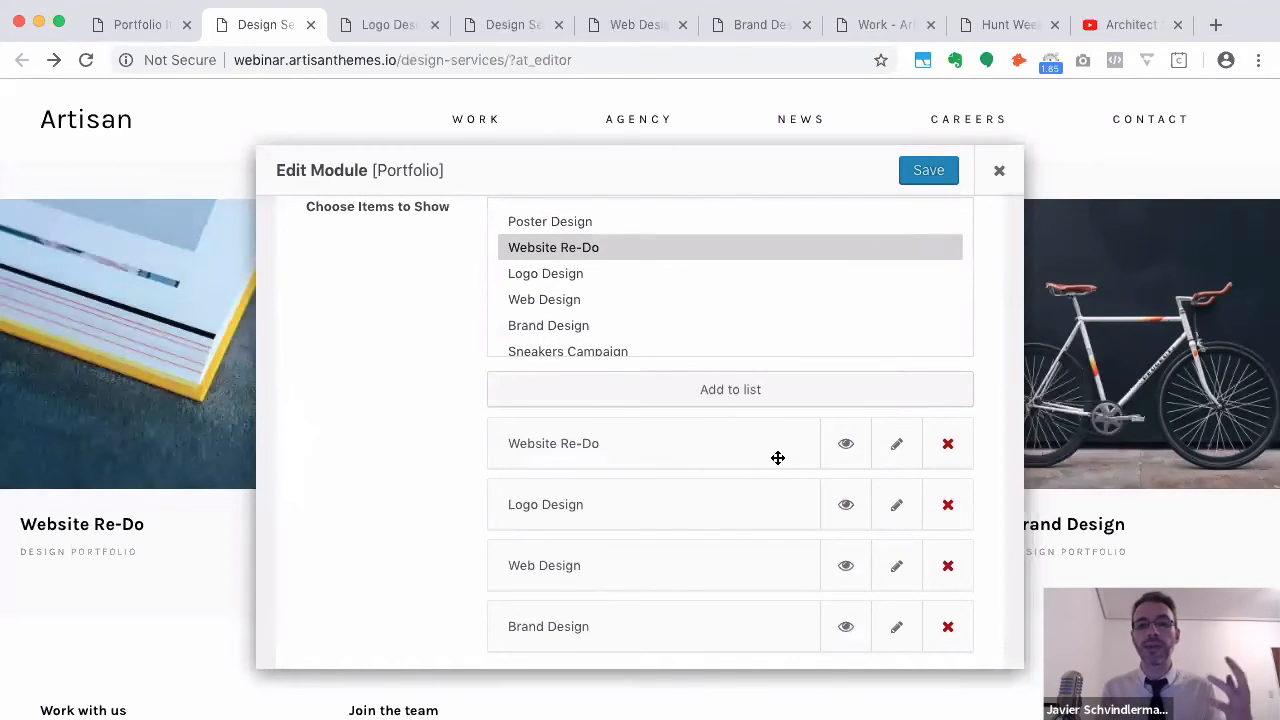
left_click(947, 447)
left_click(947, 447)
left_click(947, 447)
left_click(947, 447)
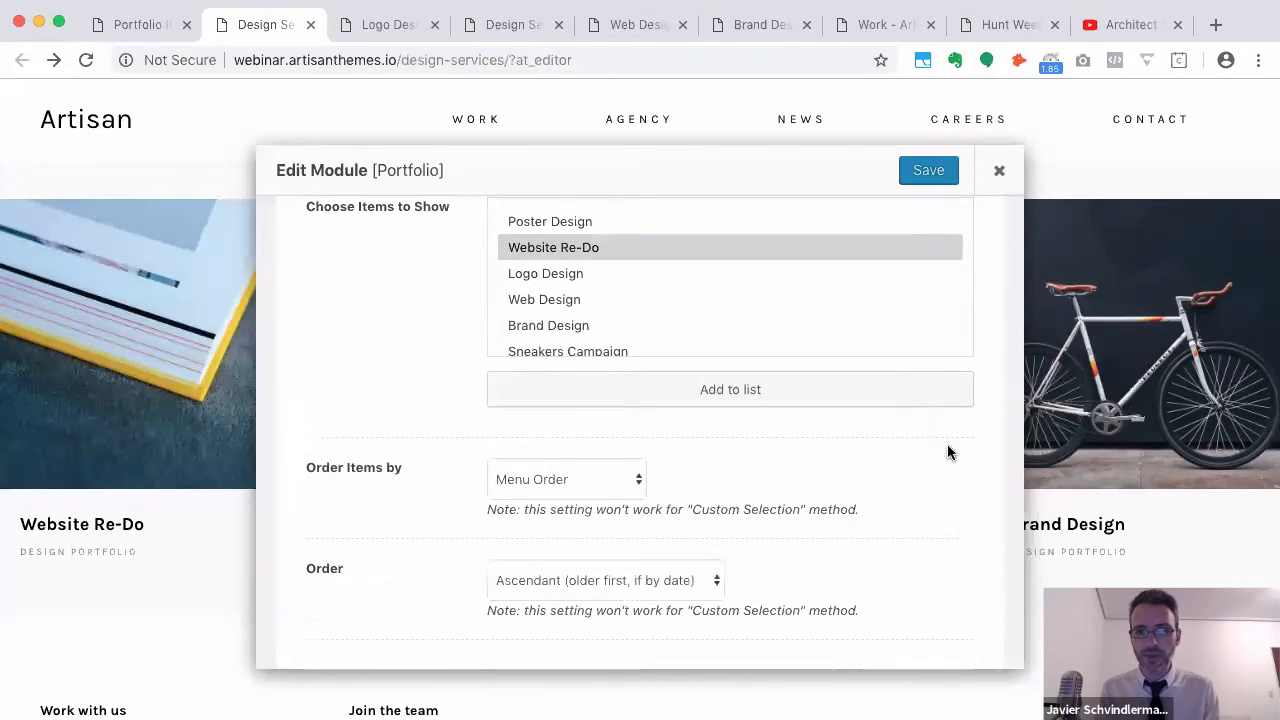
Set the Portfolio module to show items By Categories, add Design Portfolio to its category list, save, and review the resulting grid
scroll(367, 278, "up", 5)
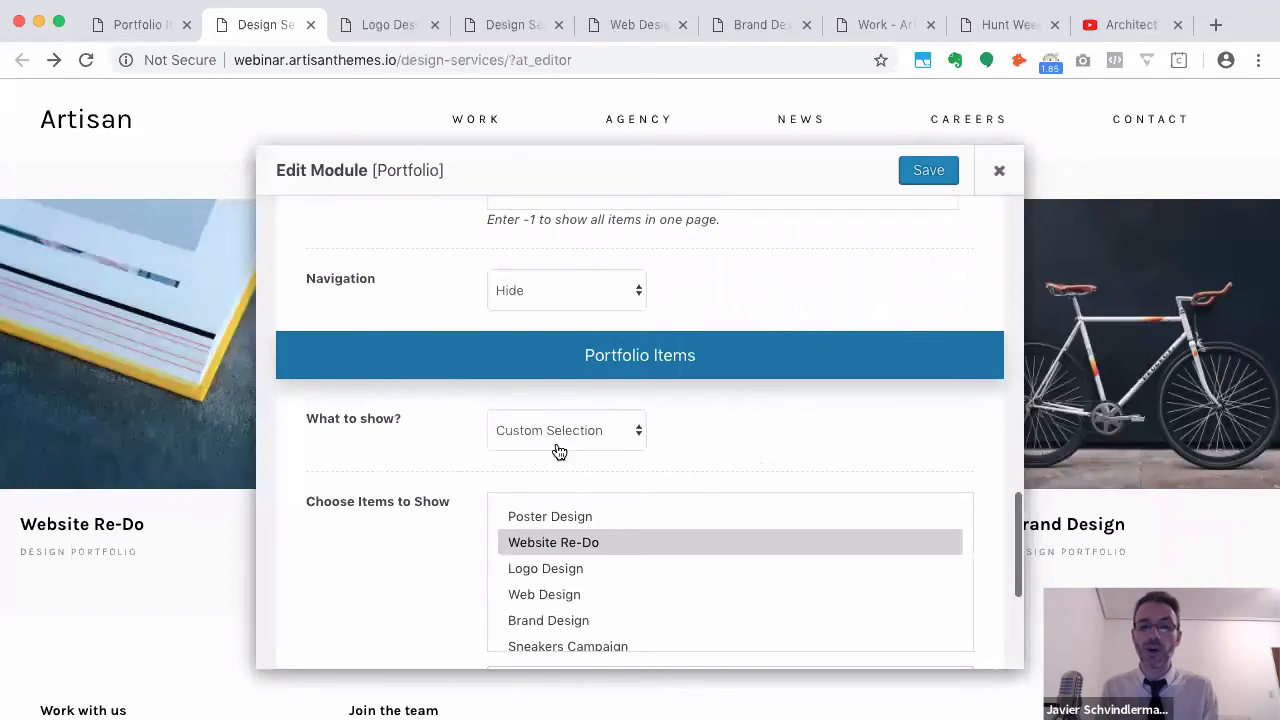
left_click(578, 438)
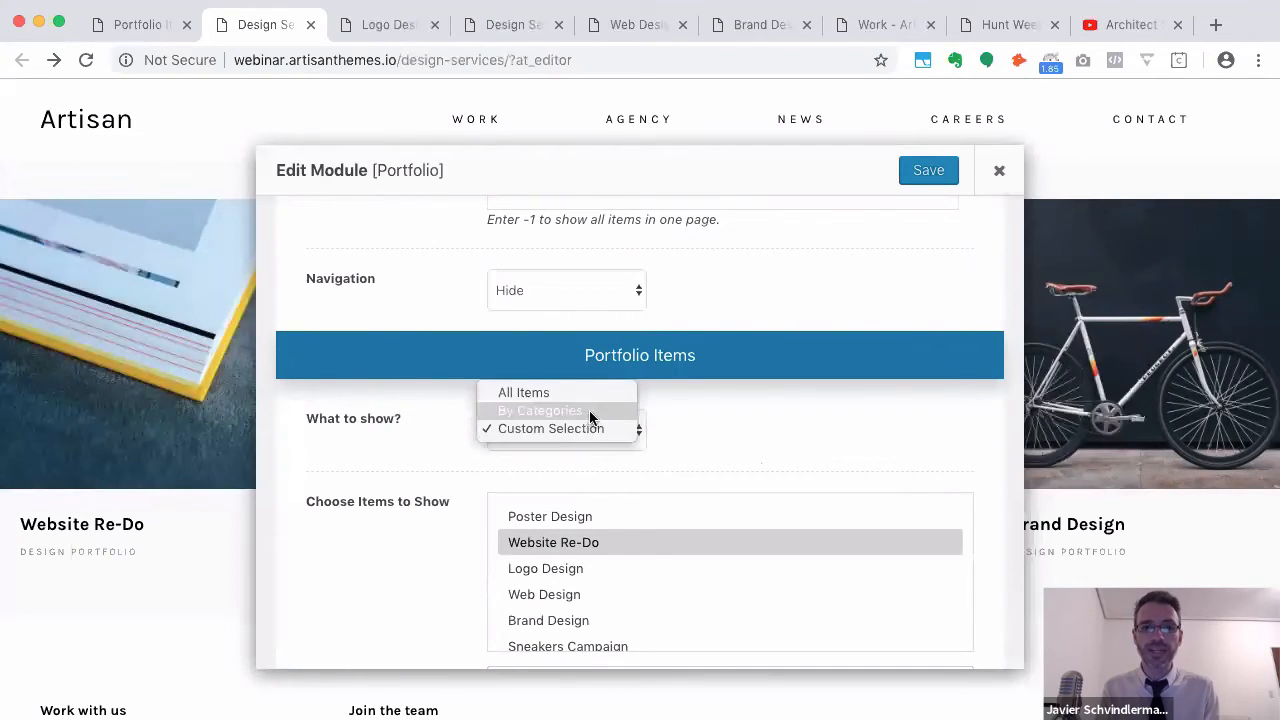
left_click(588, 413)
scroll(430, 601, "down", 3)
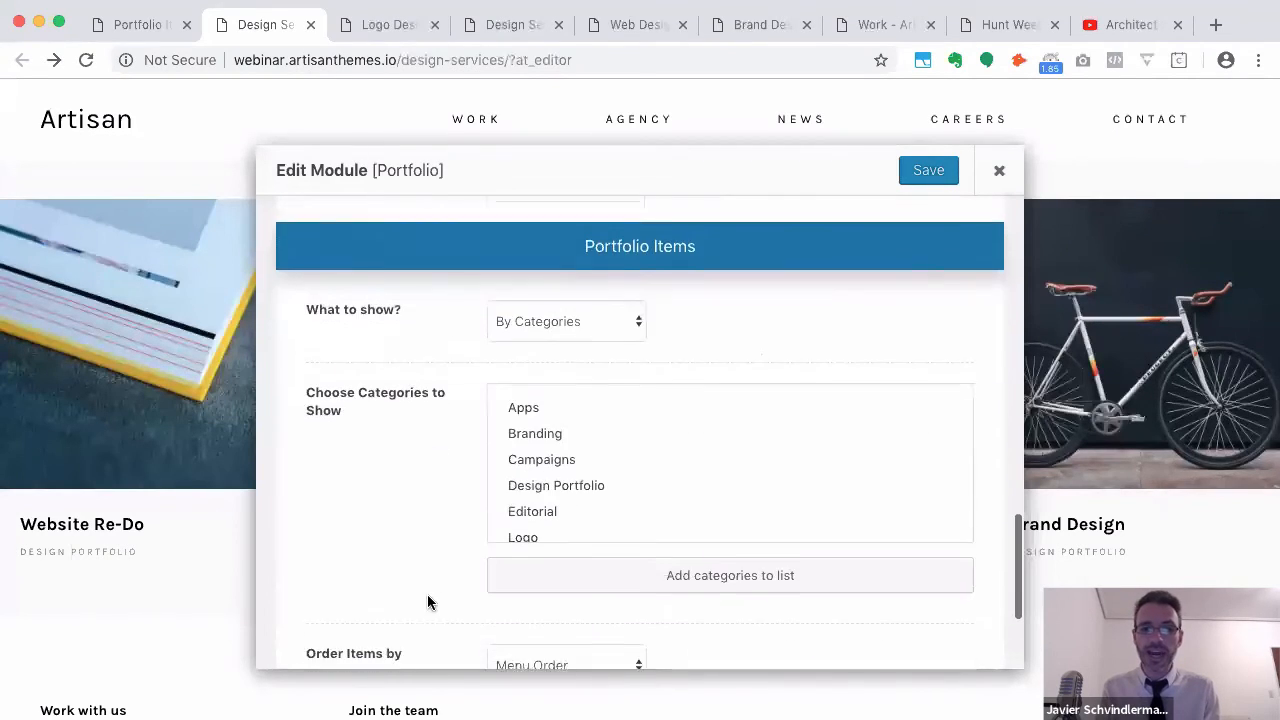
double_click(571, 408)
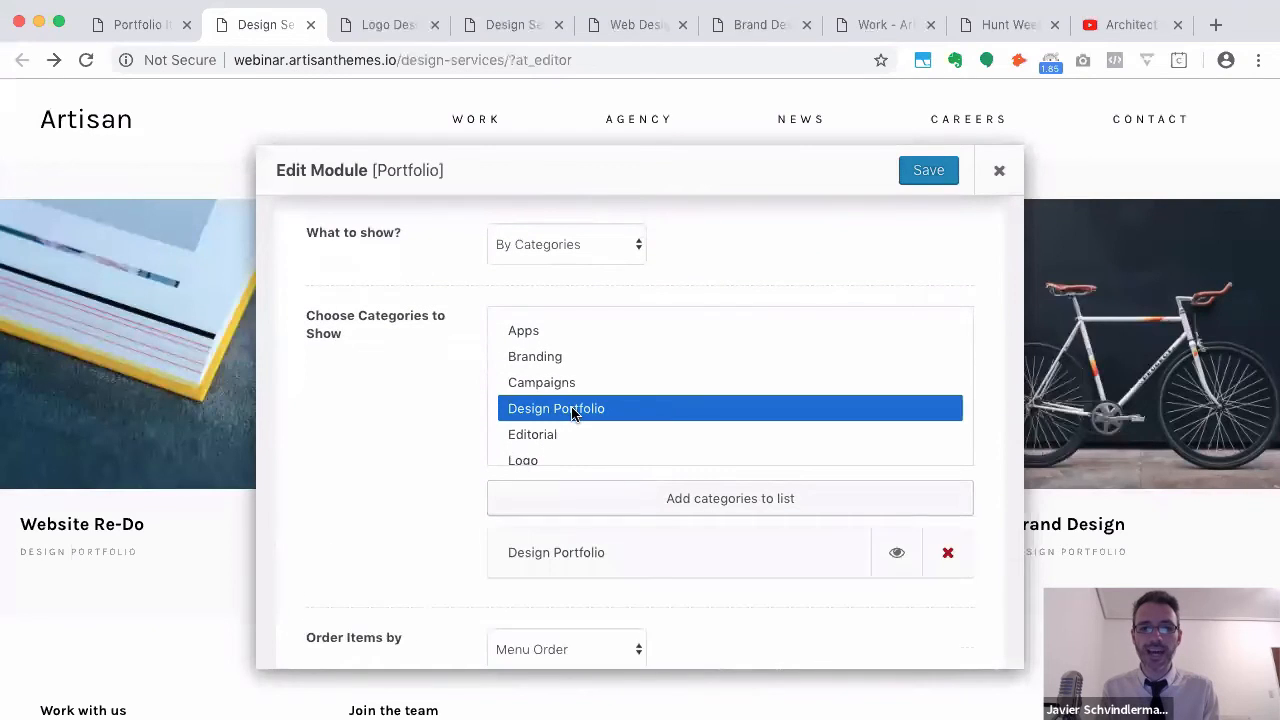
scroll(395, 503, "down", 1)
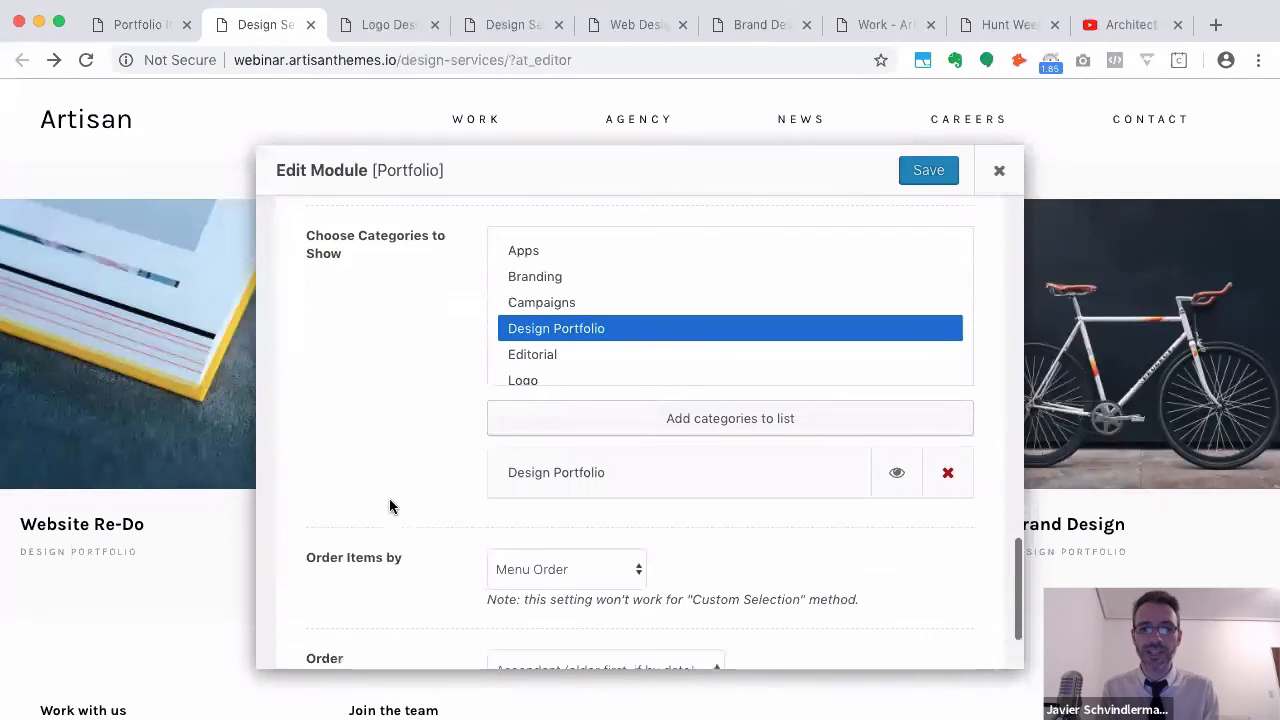
left_click(929, 182)
scroll(916, 410, "down", 2)
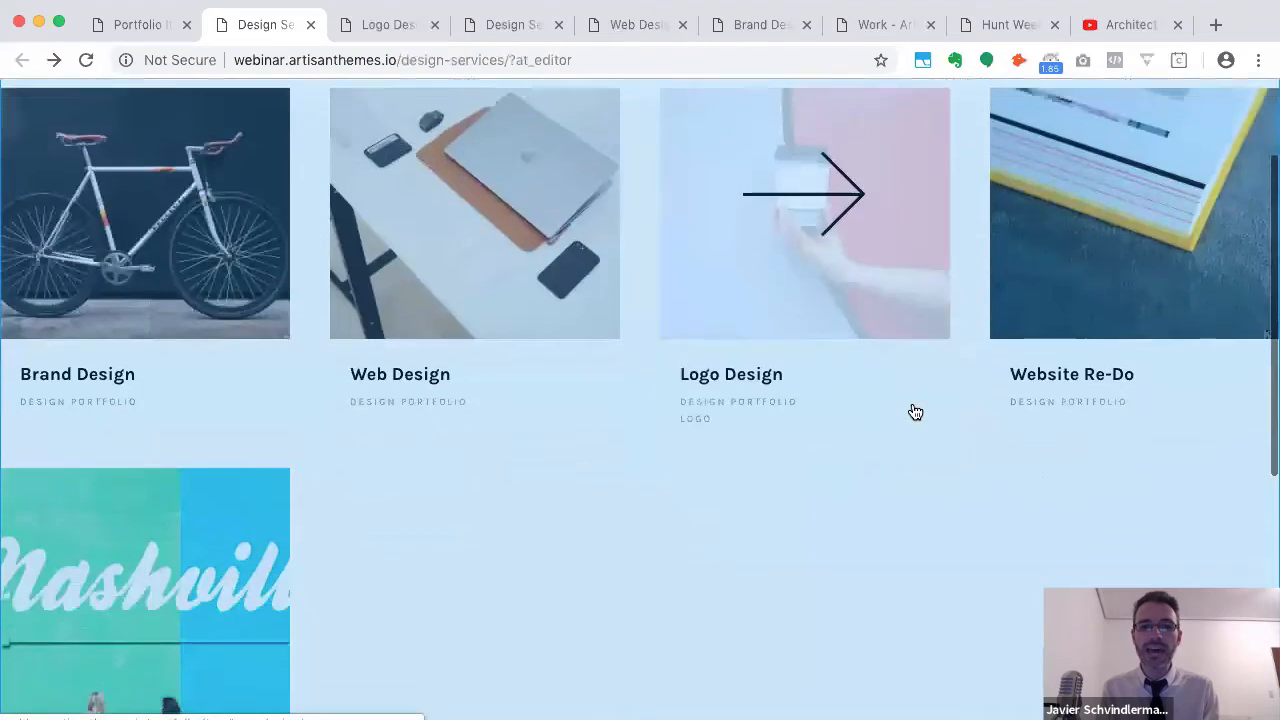
scroll(337, 440, "down", 2)
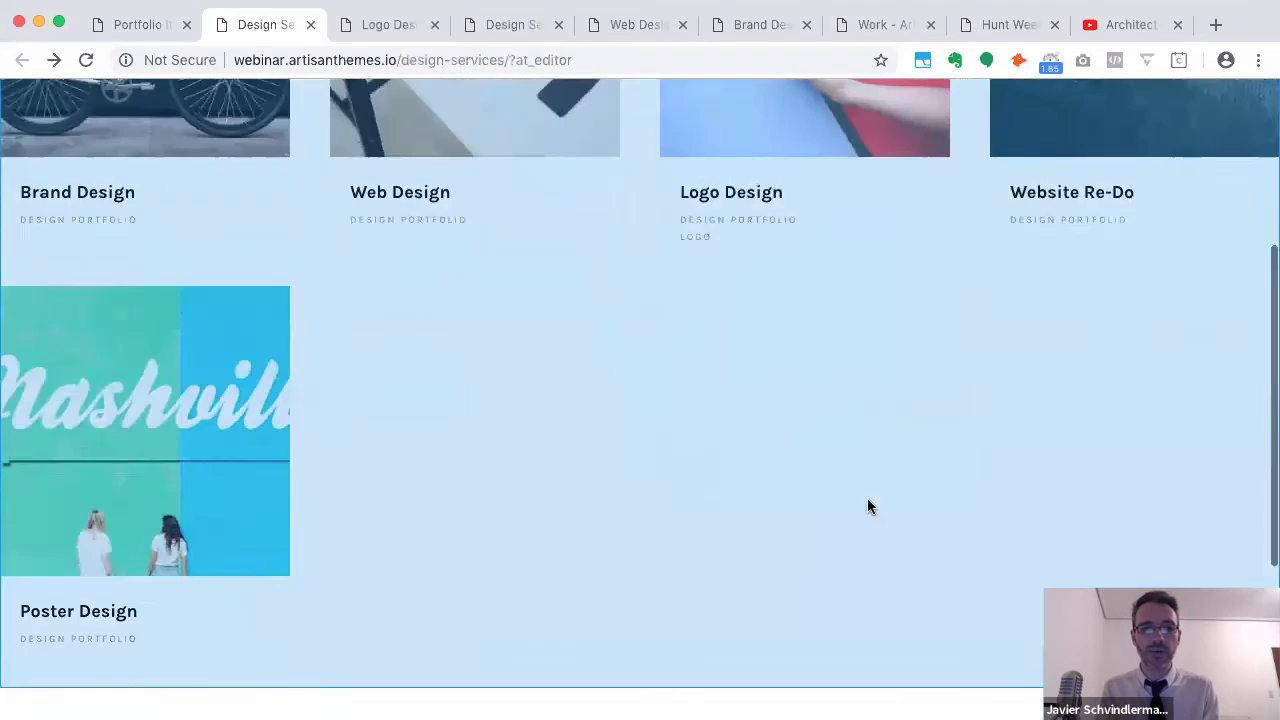
scroll(640, 490, "up", 3)
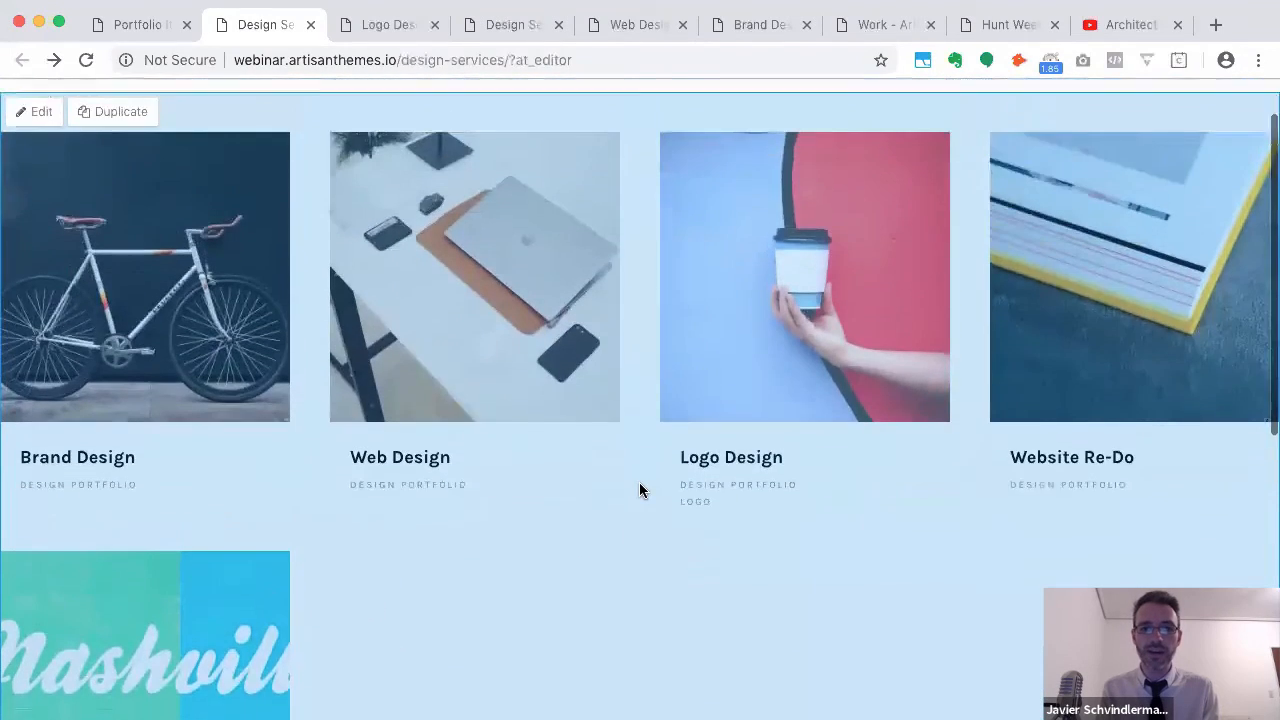
scroll(640, 490, "down", 2)
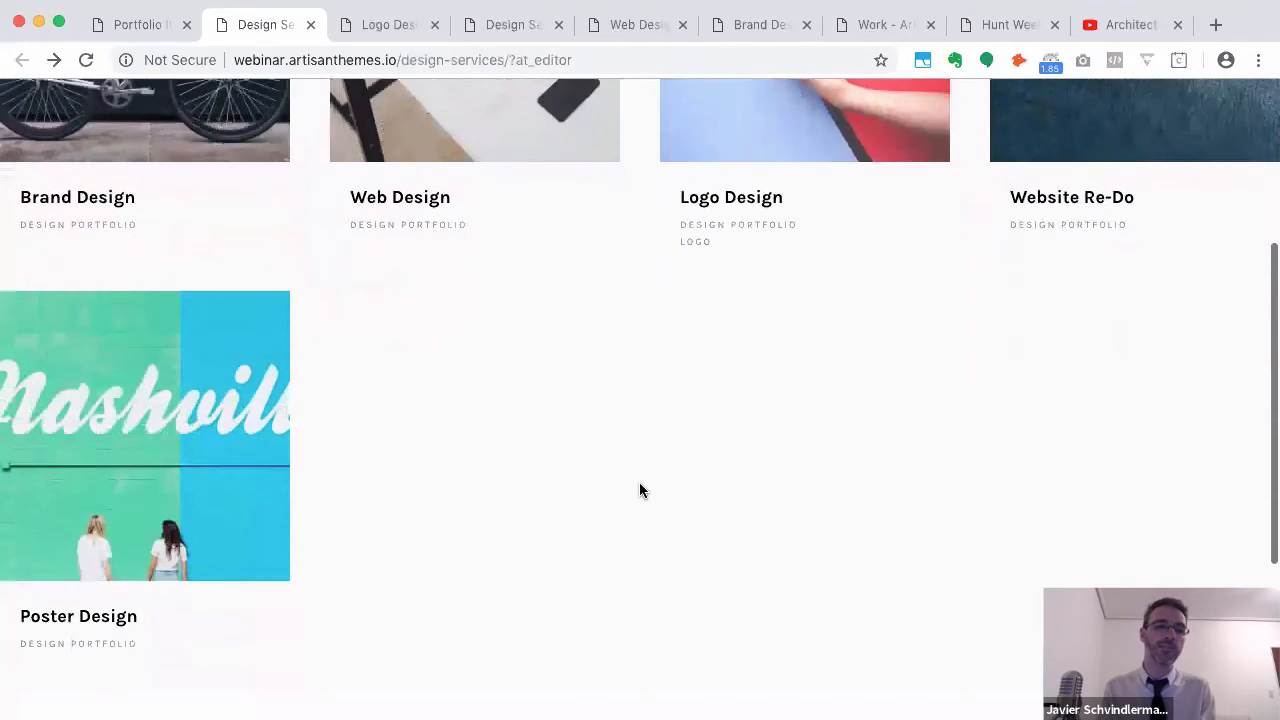
Create a new portfolio item titled "Bike Design" and assign it to the Design Portfolio category
left_click(130, 25)
scroll(165, 186, "up", 2)
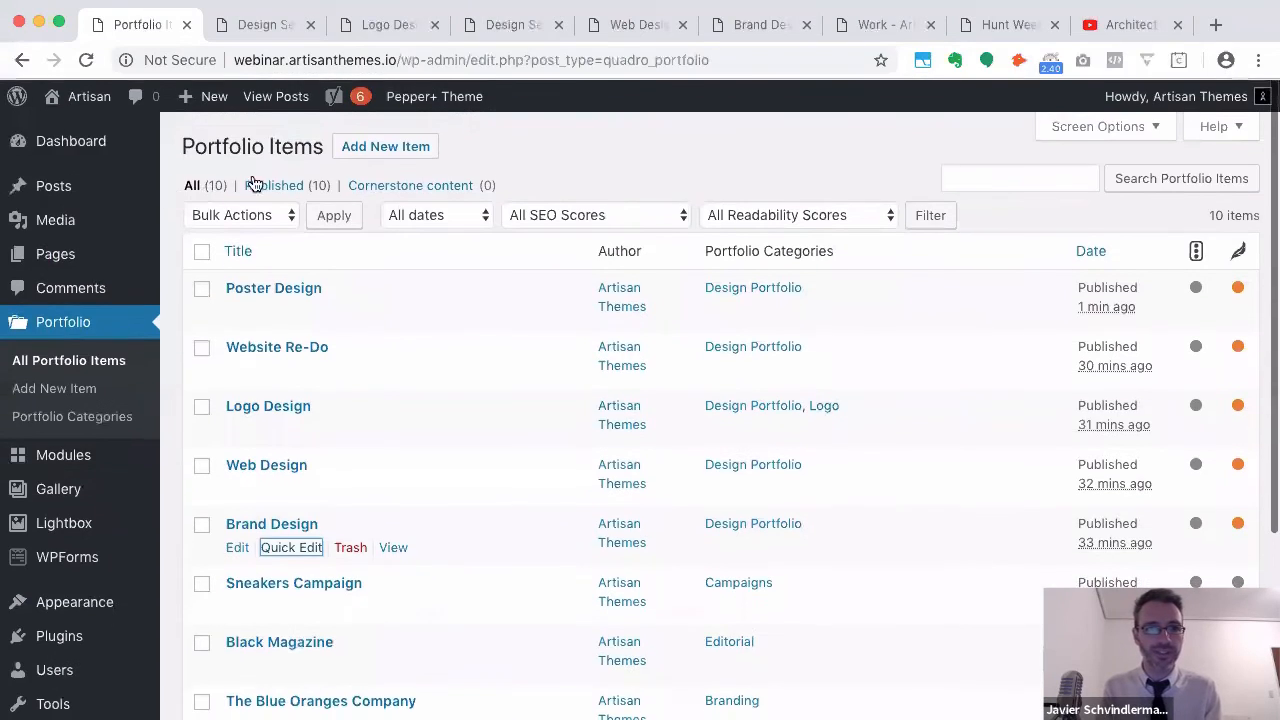
left_click(407, 147)
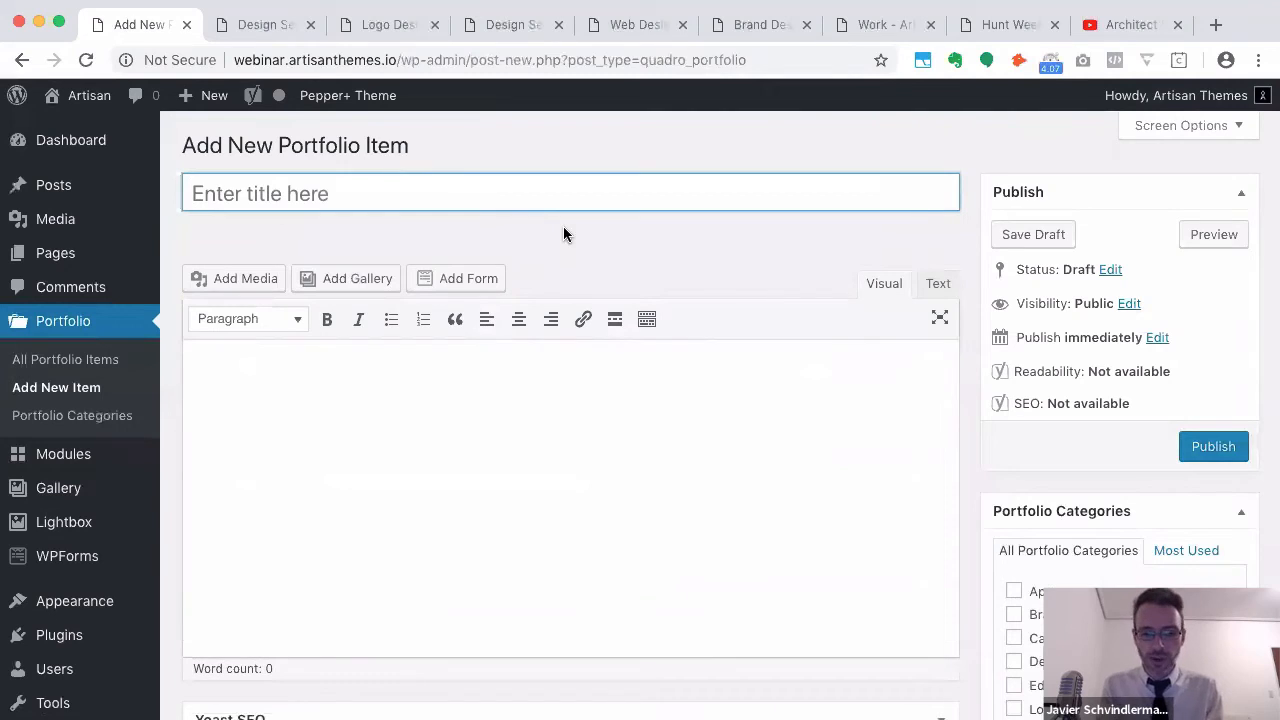
type("Bike Design")
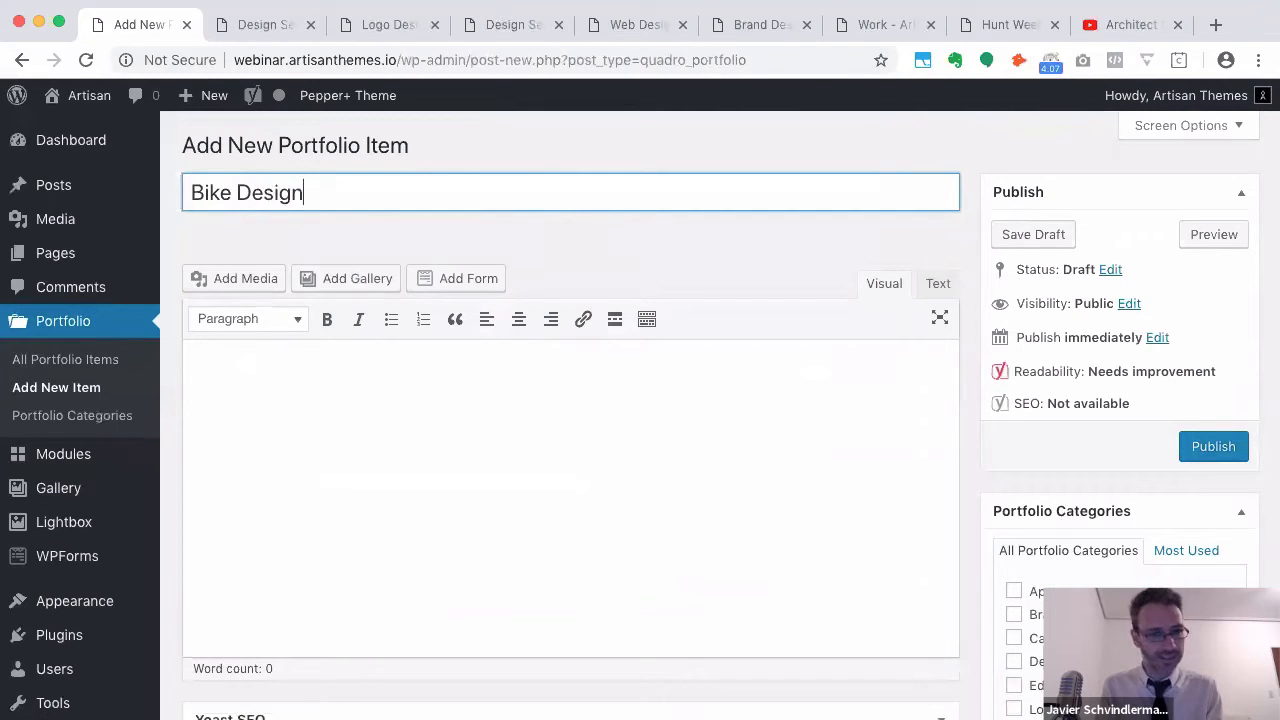
scroll(965, 560, "down", 5)
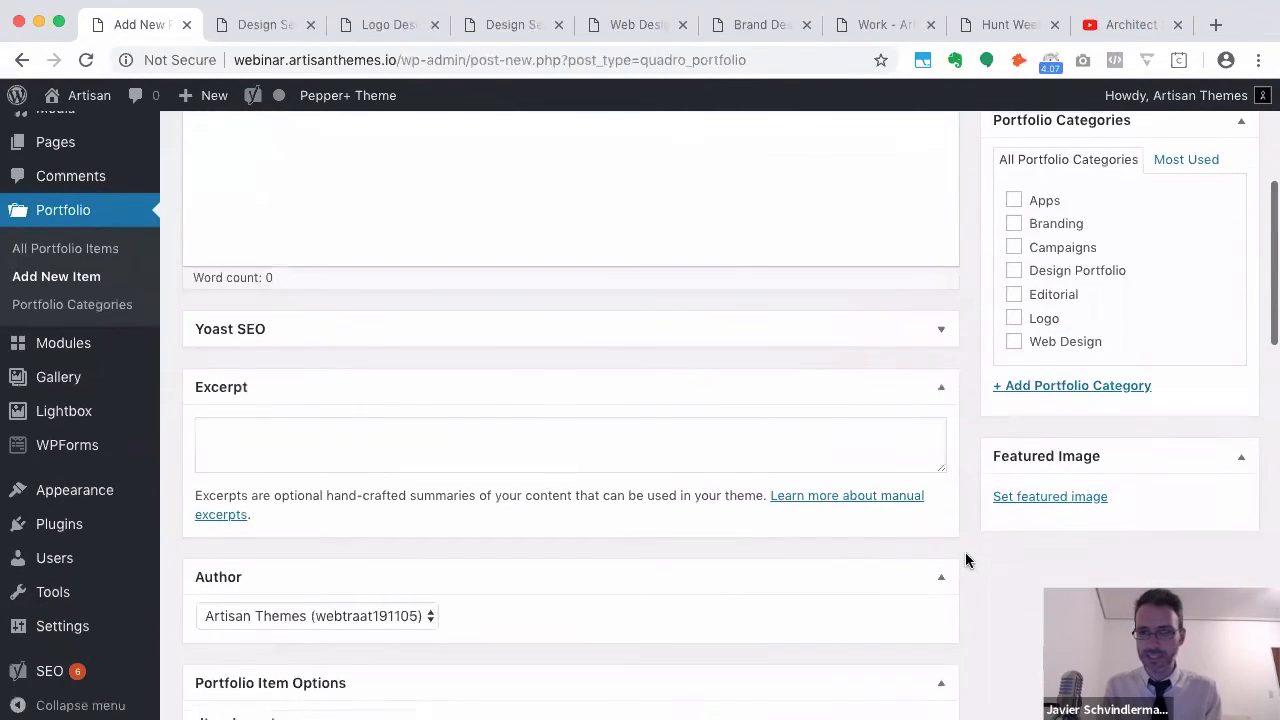
left_click(1014, 267)
Add the "Nulla facilisi. Praesent quis quam dictum..." placeholder paragraph as content and set the bicycle photo as the featured image
scroll(846, 197, "up", 5)
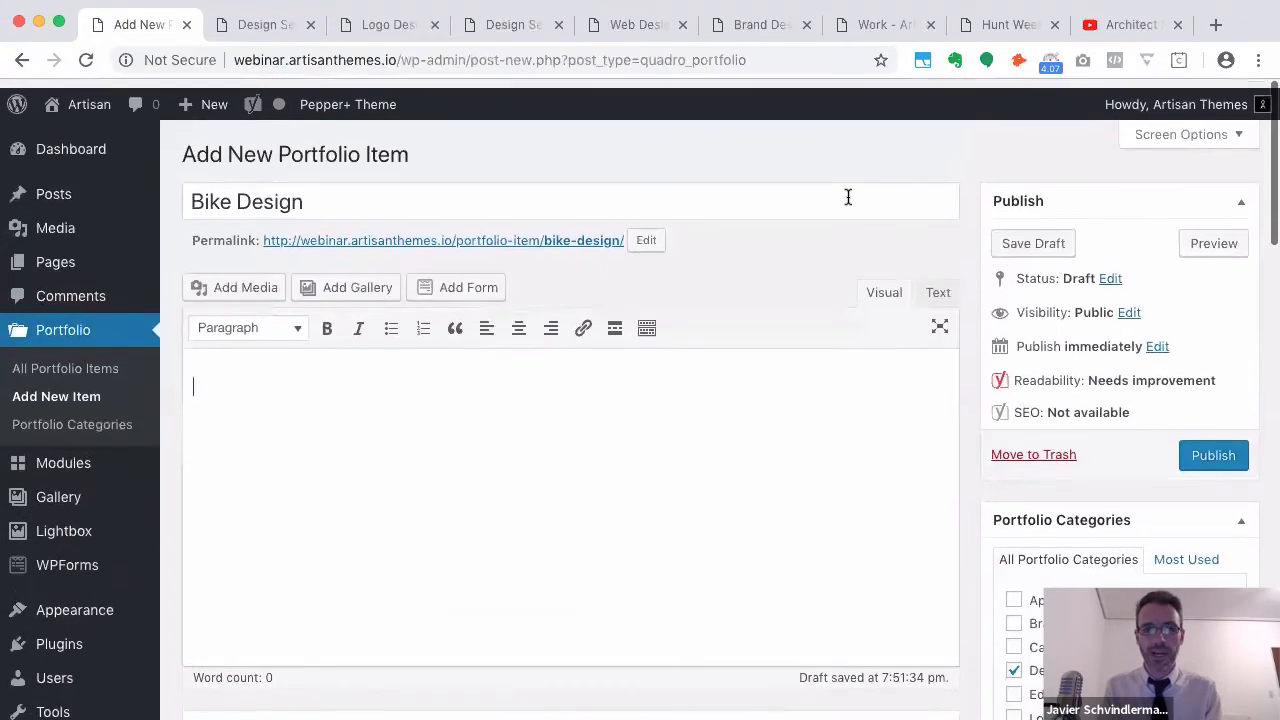
type("Nulla facilisi. Praesent quis quam dictum, ornare diam vel, commodo tellus. Sed gravida sit amet libero vel elementum. Nam mattis tincidunt tempor.")
scroll(758, 331, "down", 8)
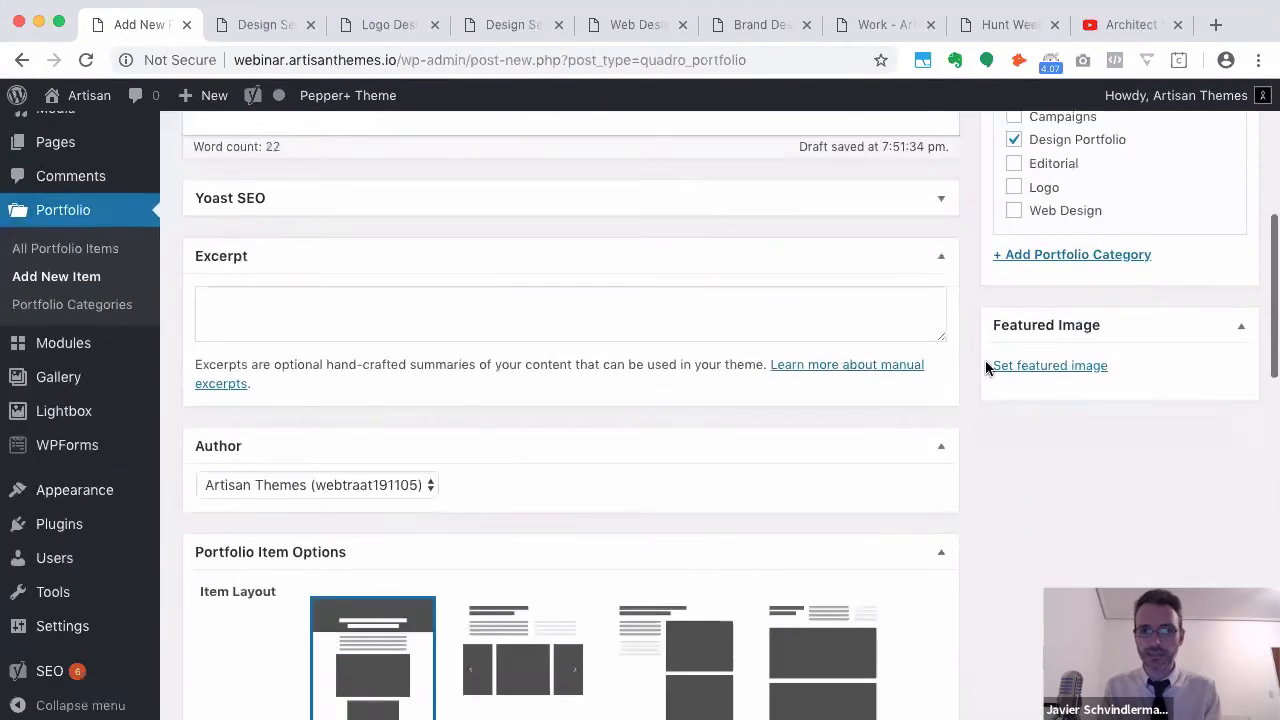
left_click(1003, 363)
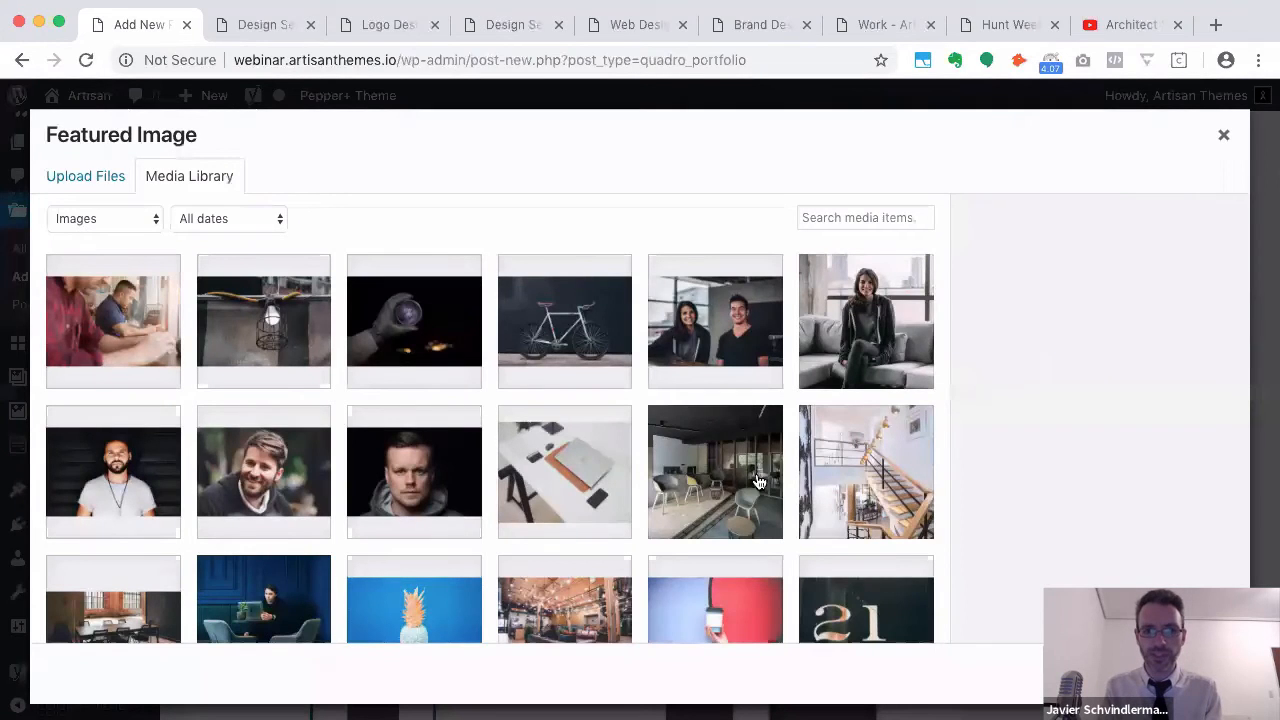
left_click(573, 328)
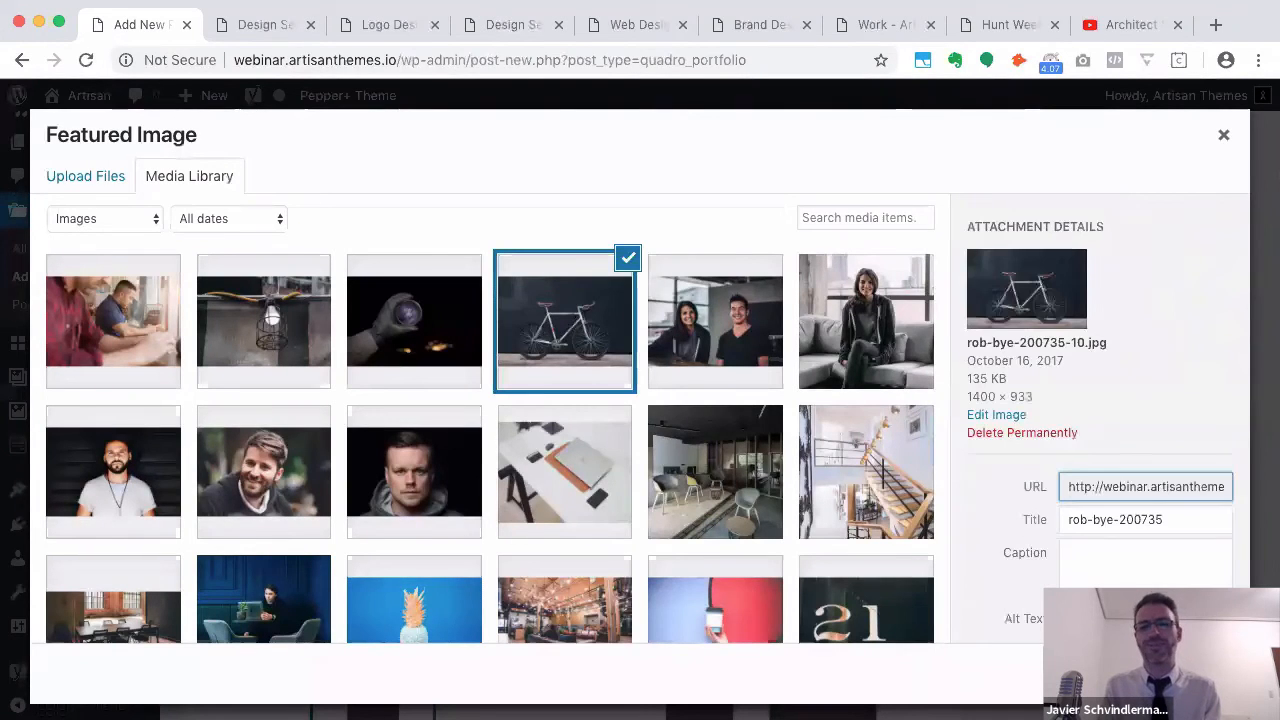
left_click(1175, 672)
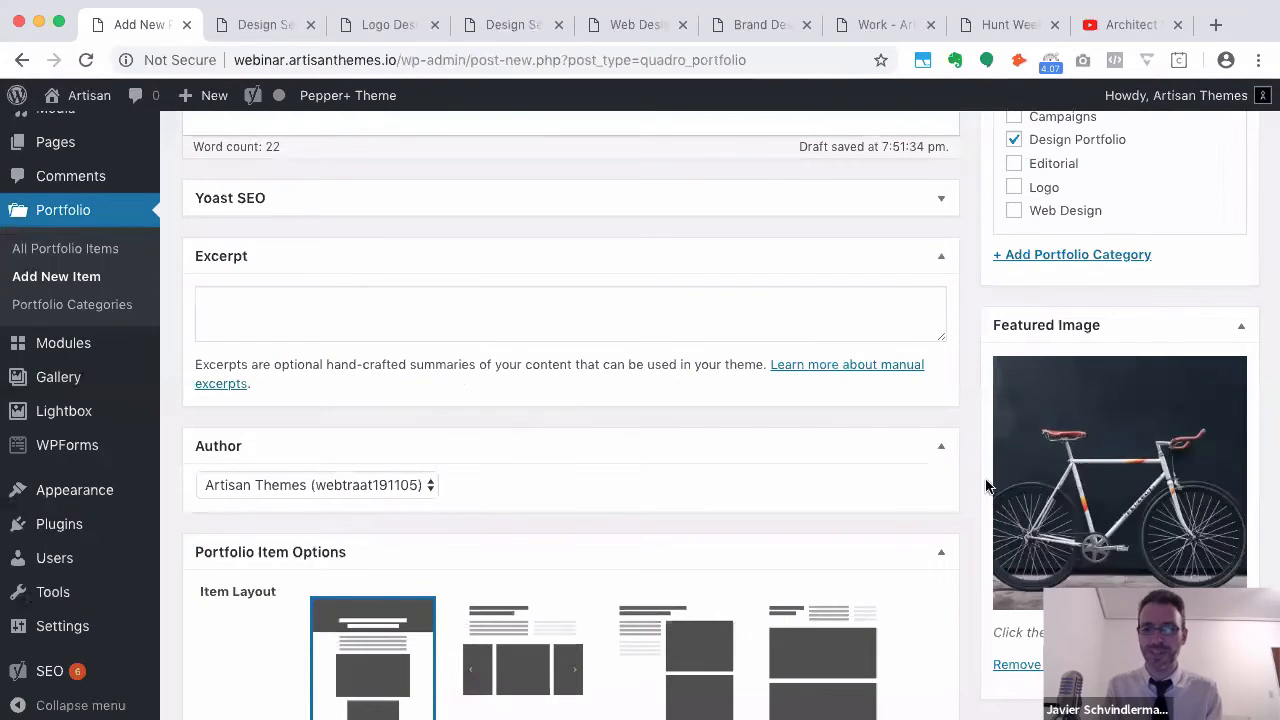
Publish the Bike Design portfolio item
scroll(971, 444, "up", 2)
scroll(971, 444, "up", 5)
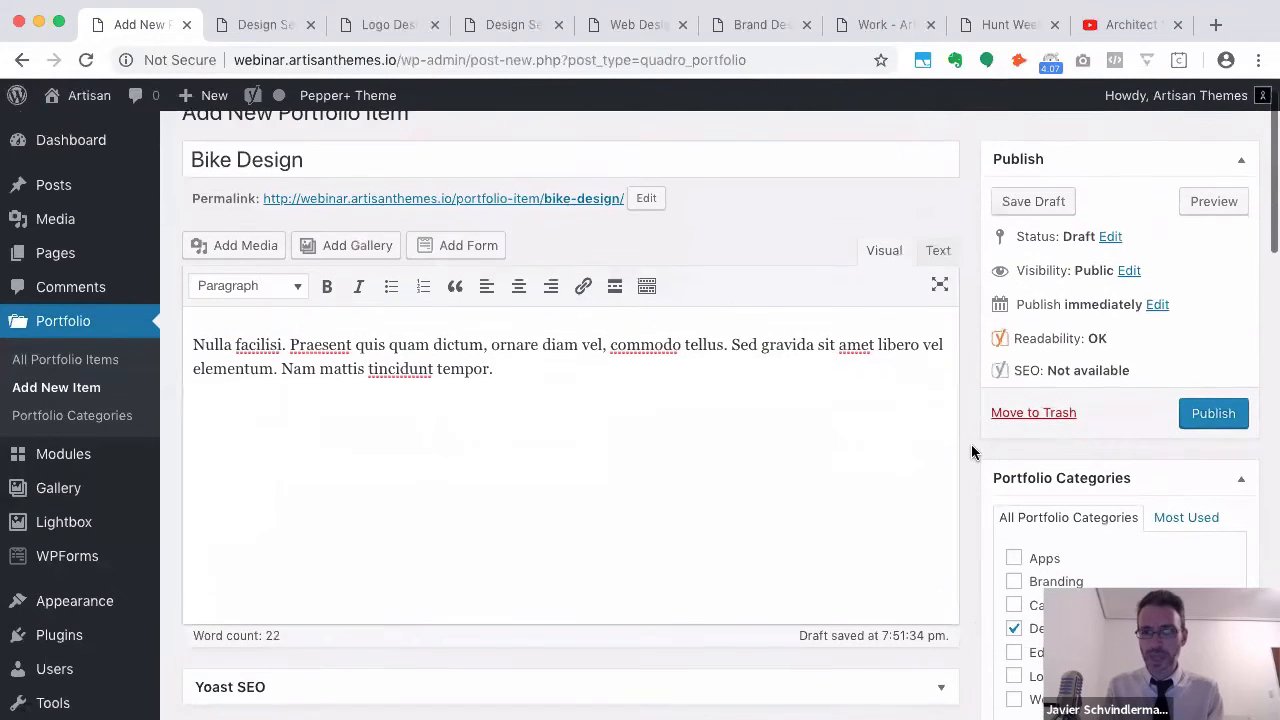
left_click(1213, 416)
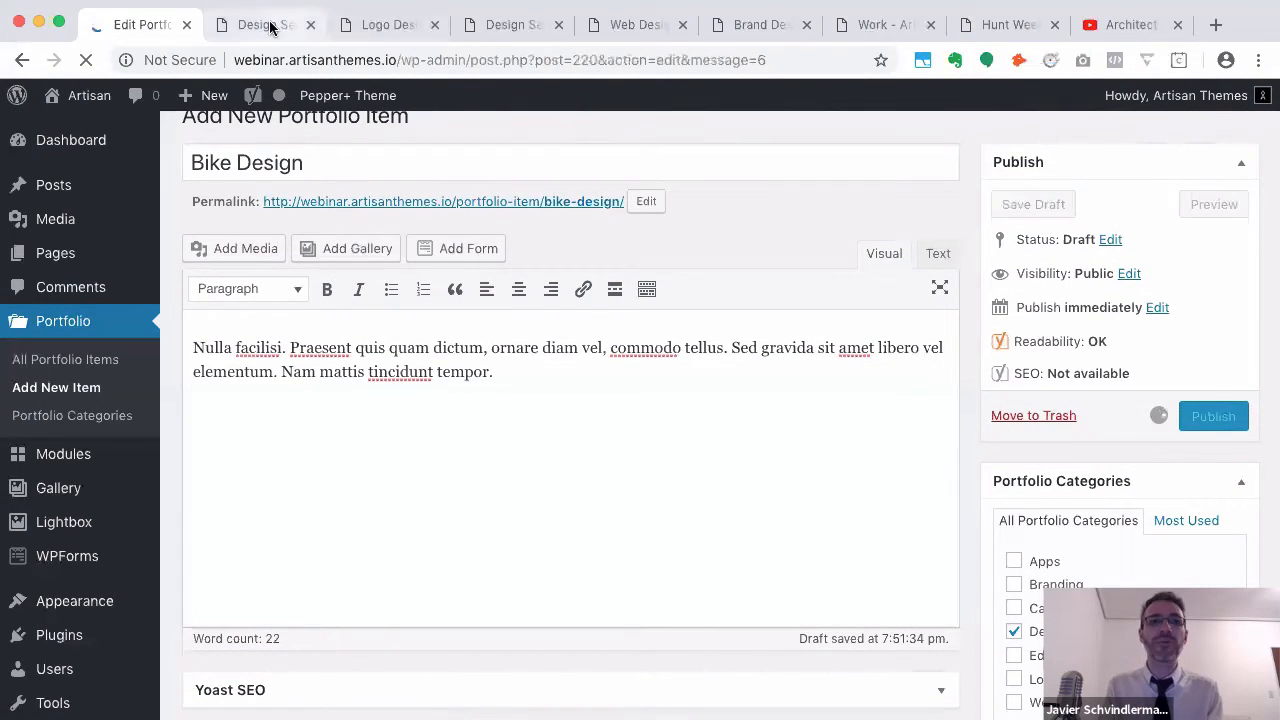
Reload the design services page to check its portfolio grid for Bike Design, and close the item's editing page
left_click(268, 24)
scroll(637, 386, "up", 1)
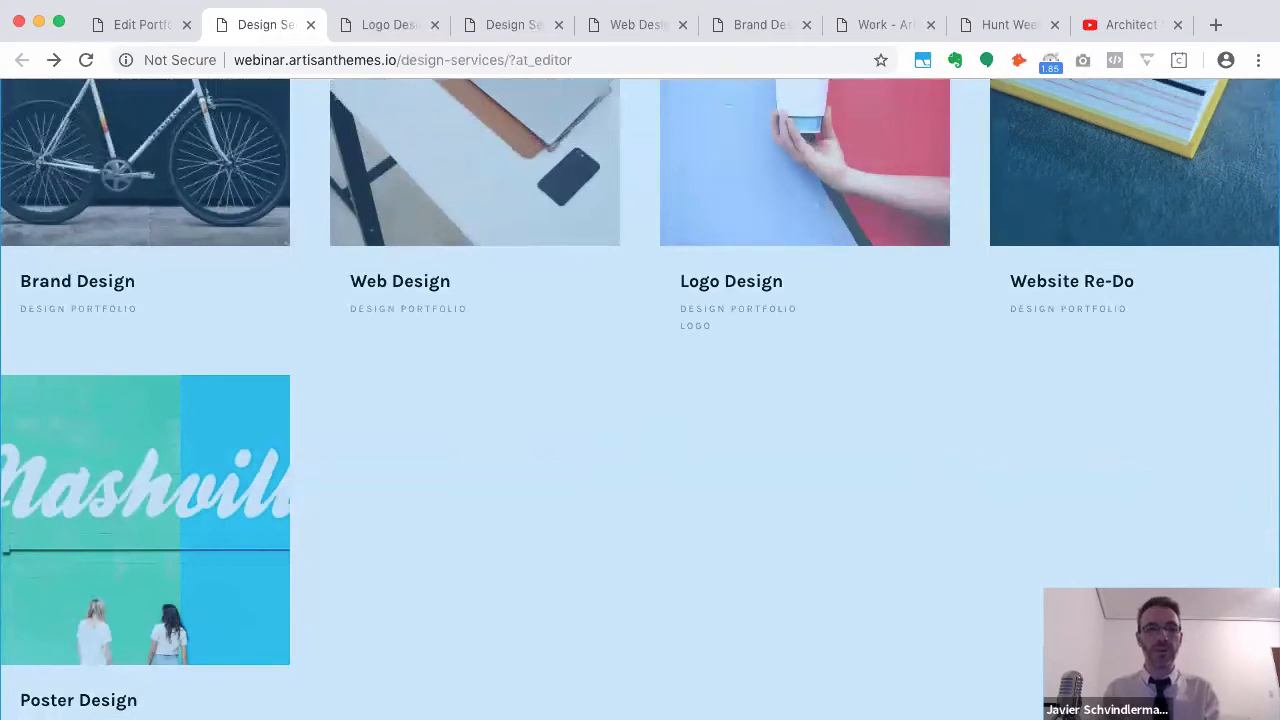
key("super+r")
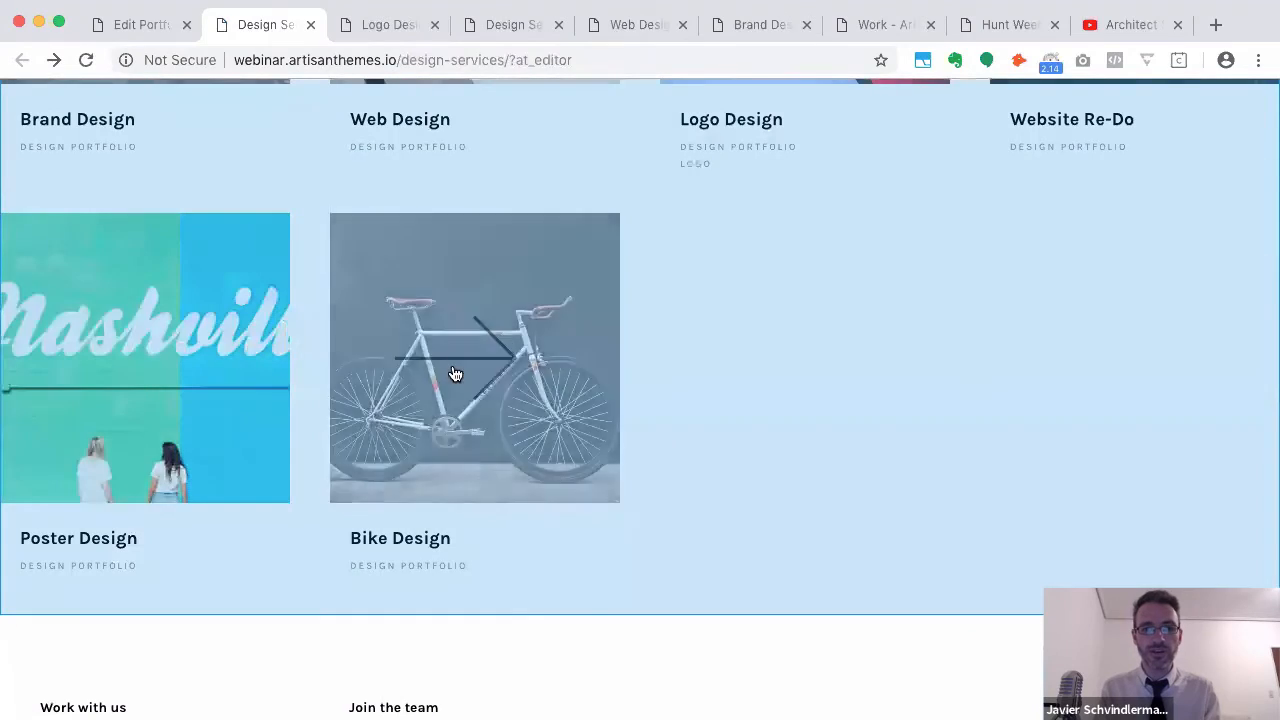
scroll(689, 346, "up", 3)
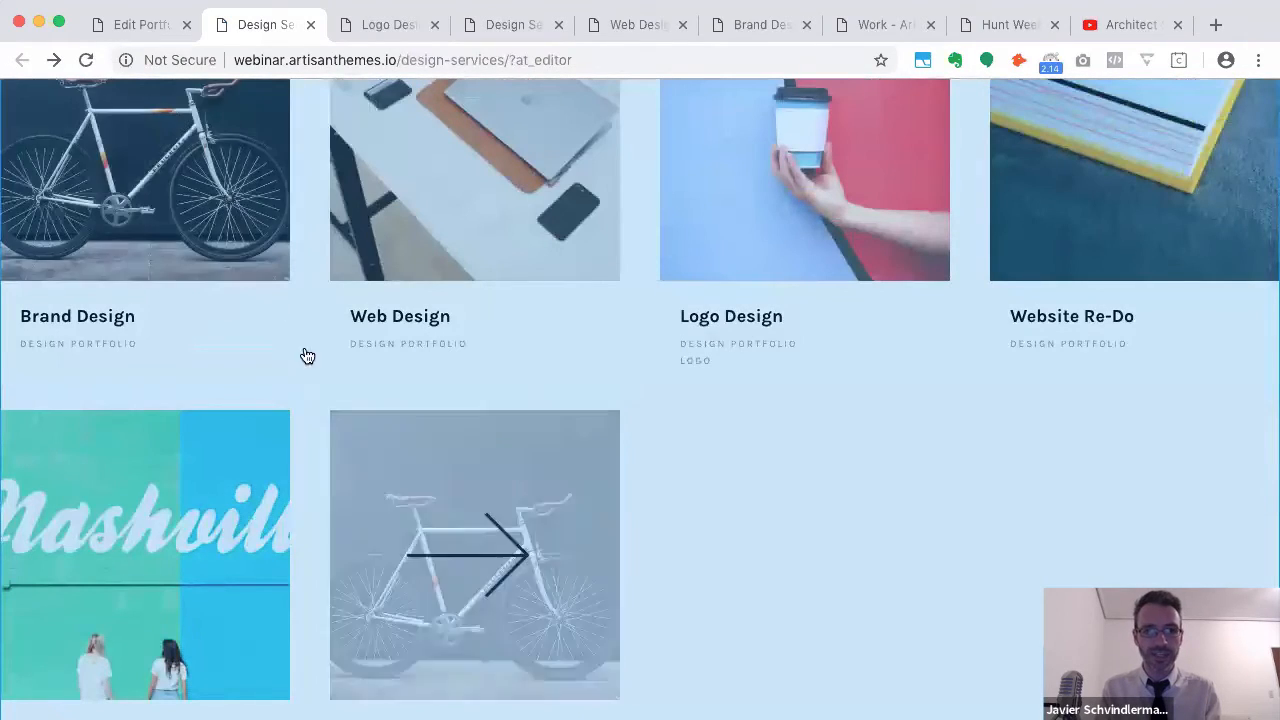
scroll(709, 540, "down", 3)
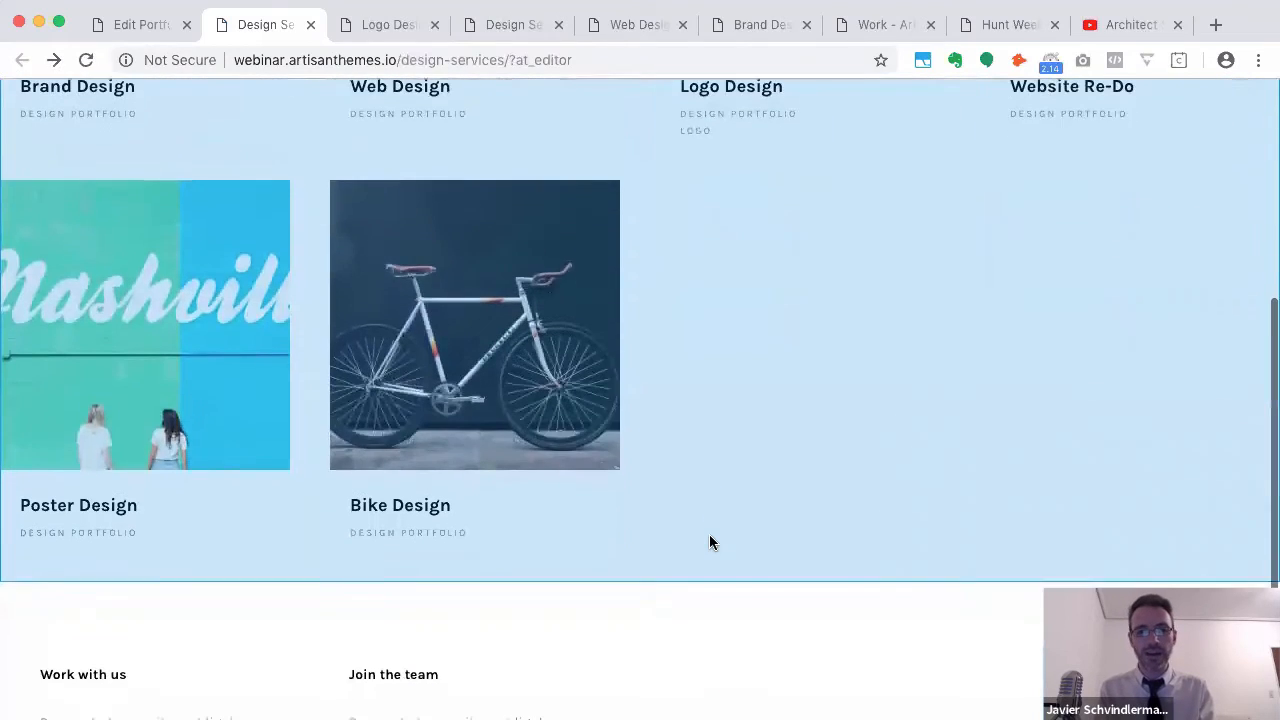
scroll(642, 518, "up", 10)
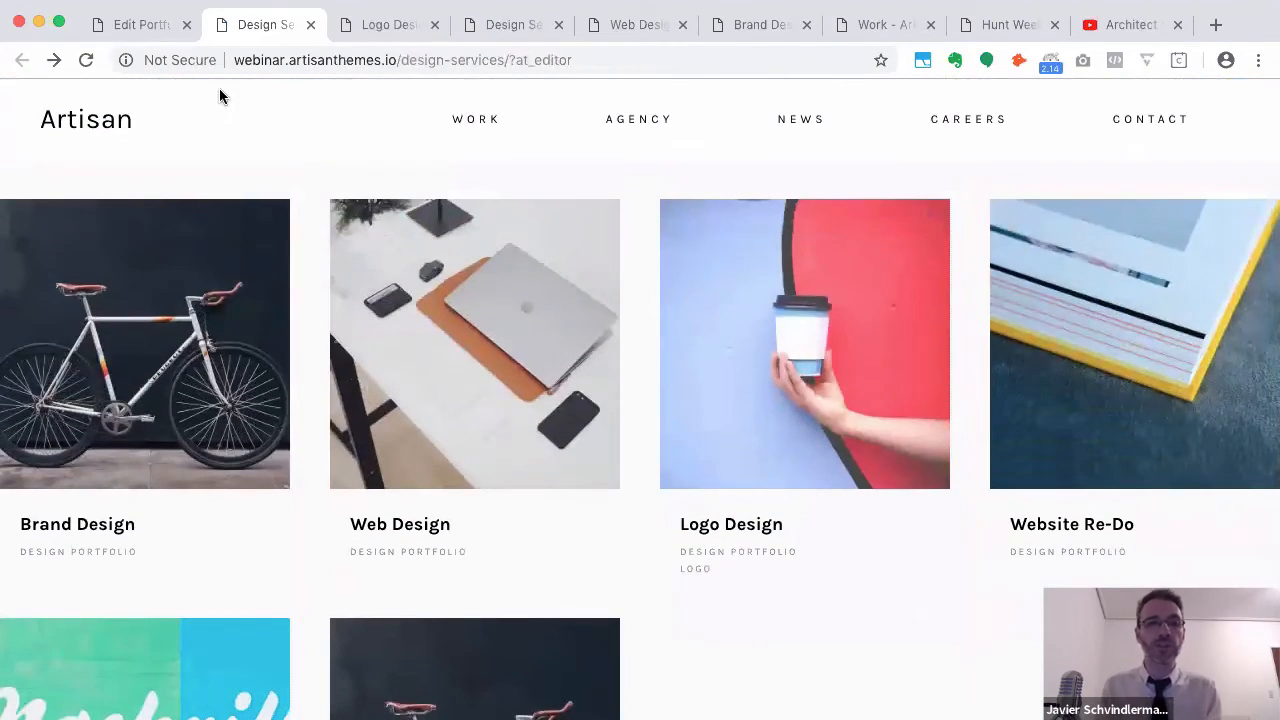
left_click(128, 22)
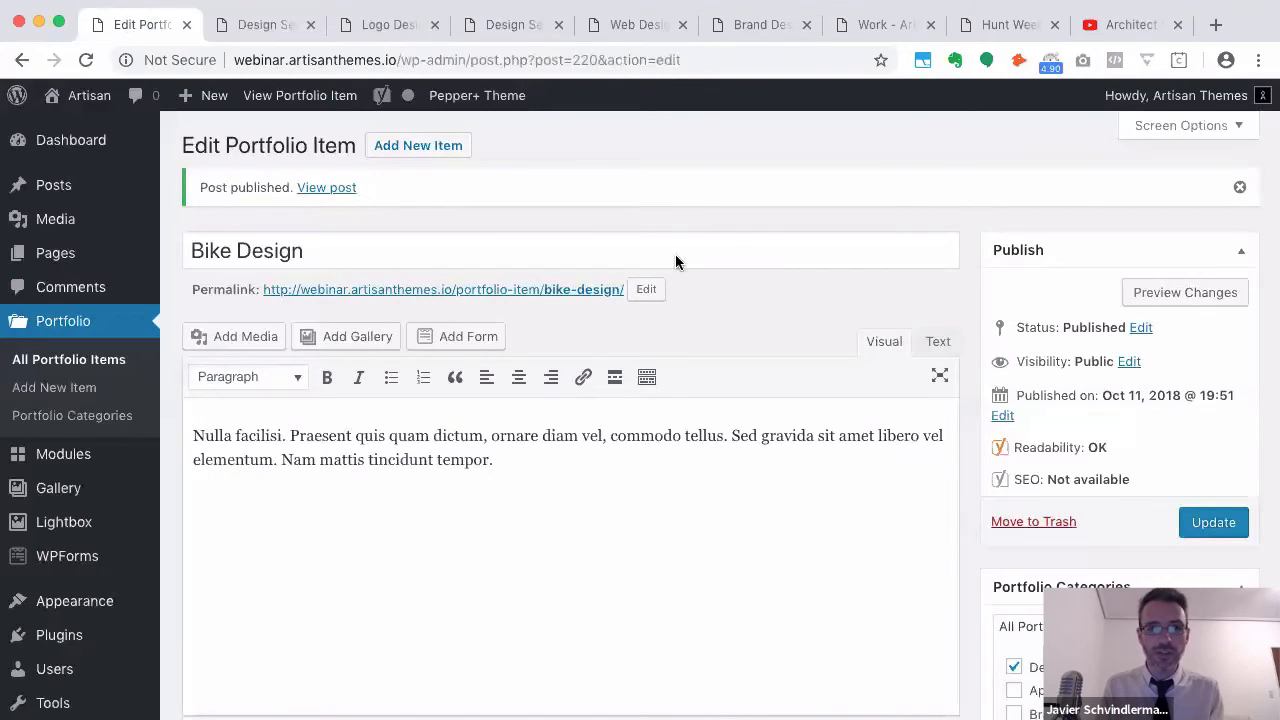
key("super+w")
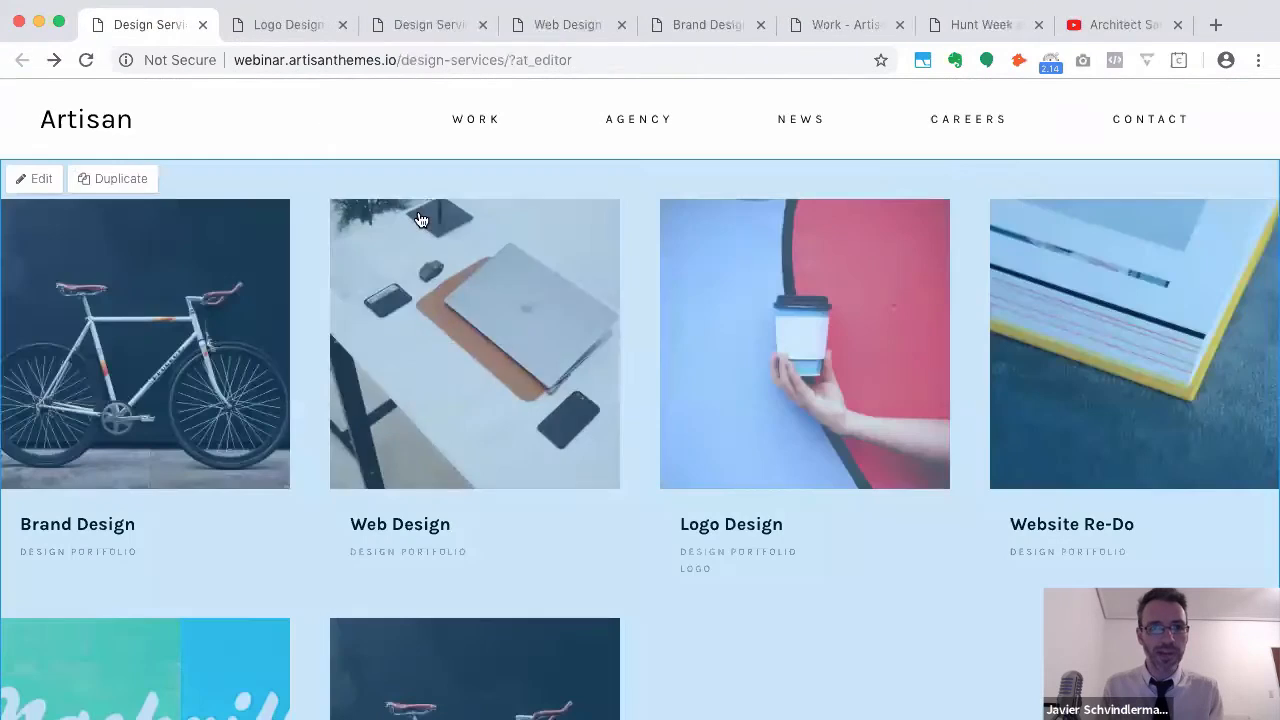
Switch the design services page's Portfolio module to Layout 4, save it, and review how the items are displayed
left_click(93, 182)
left_click(266, 30)
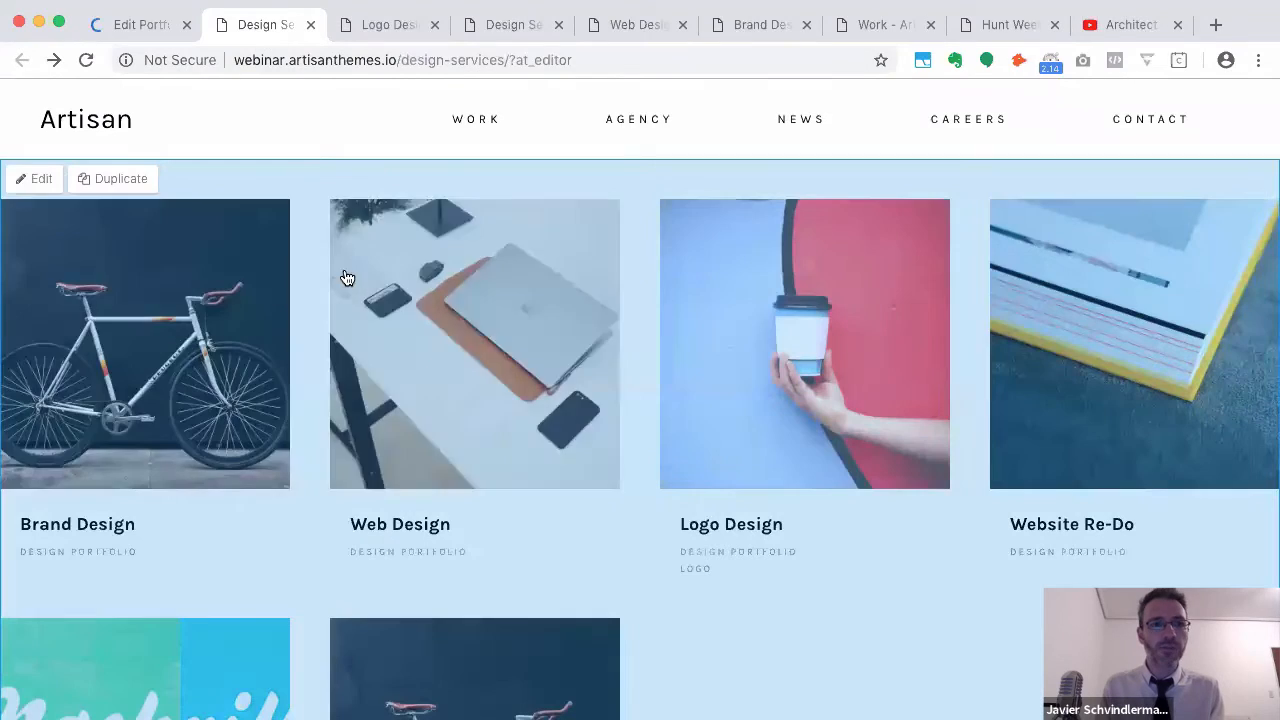
left_click(38, 180)
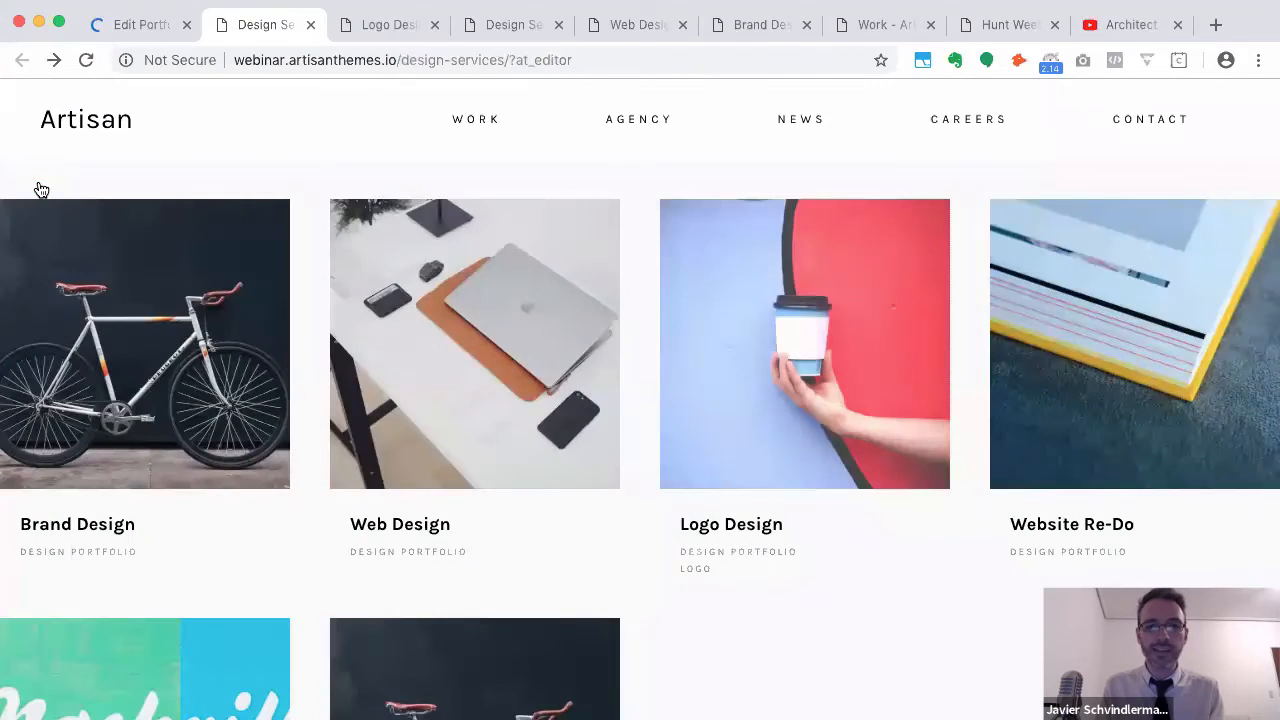
scroll(443, 521, "down", 3)
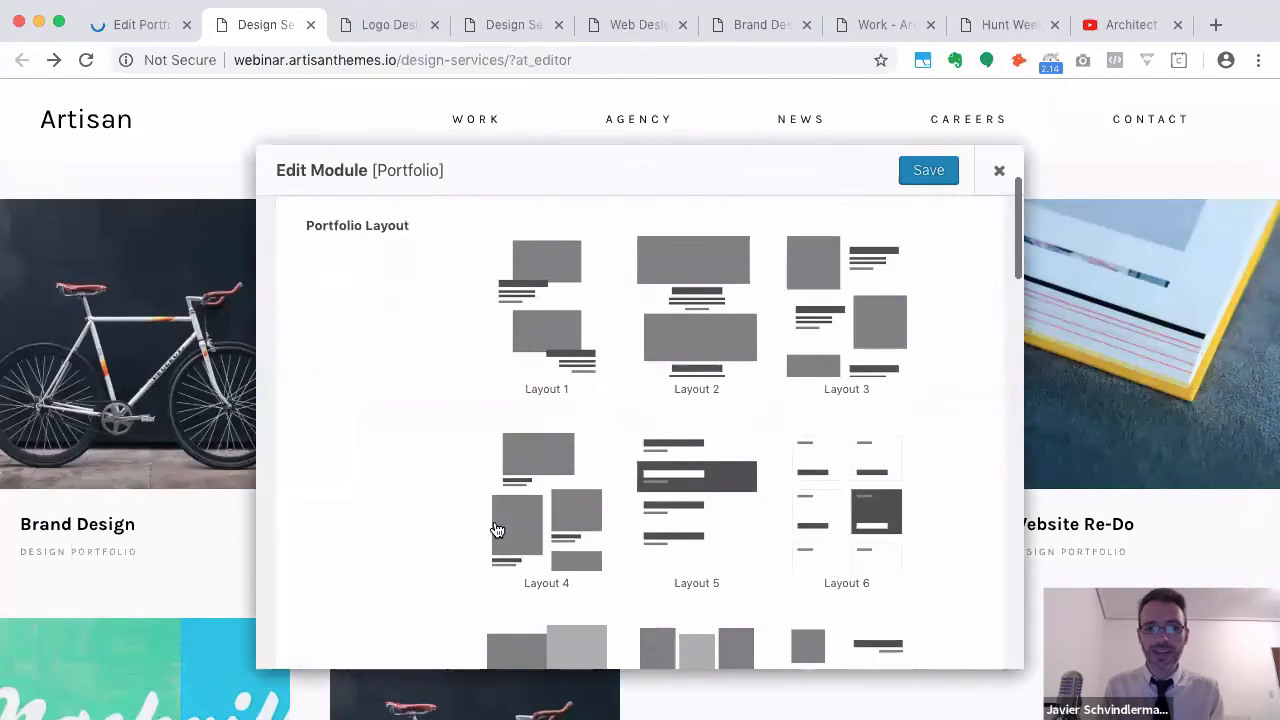
left_click(534, 523)
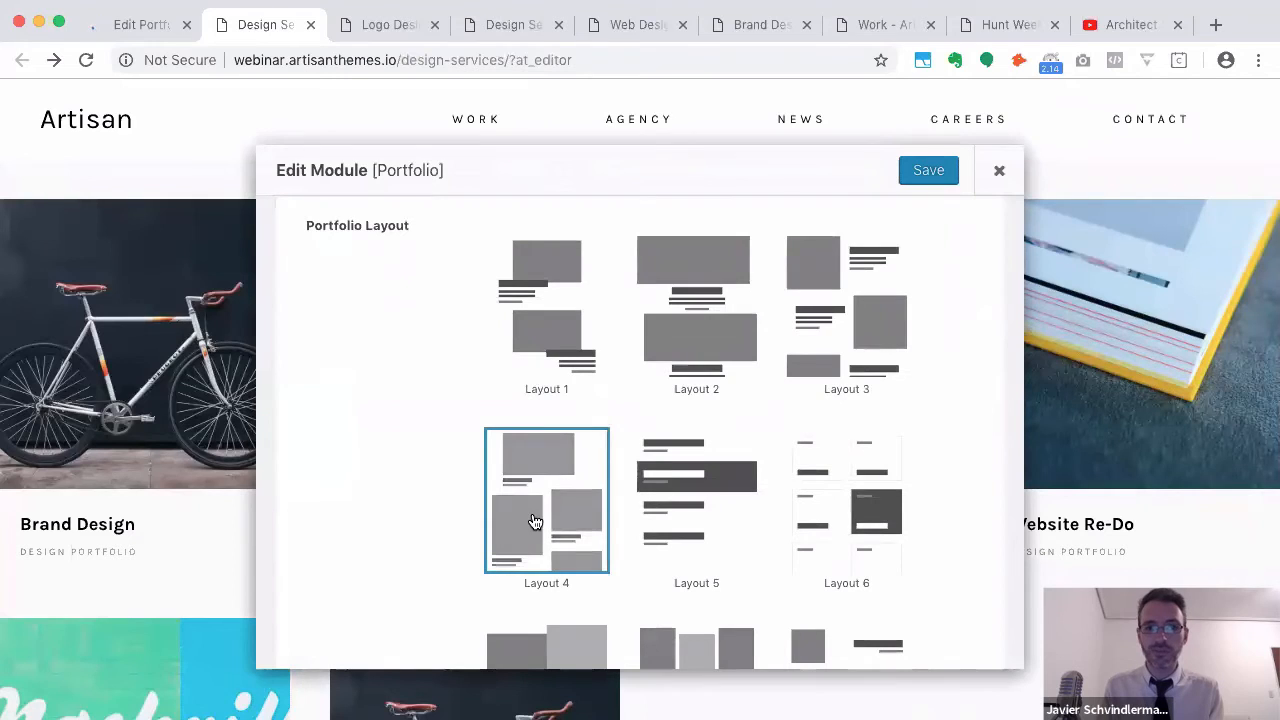
left_click(929, 172)
scroll(1098, 428, "down", 15)
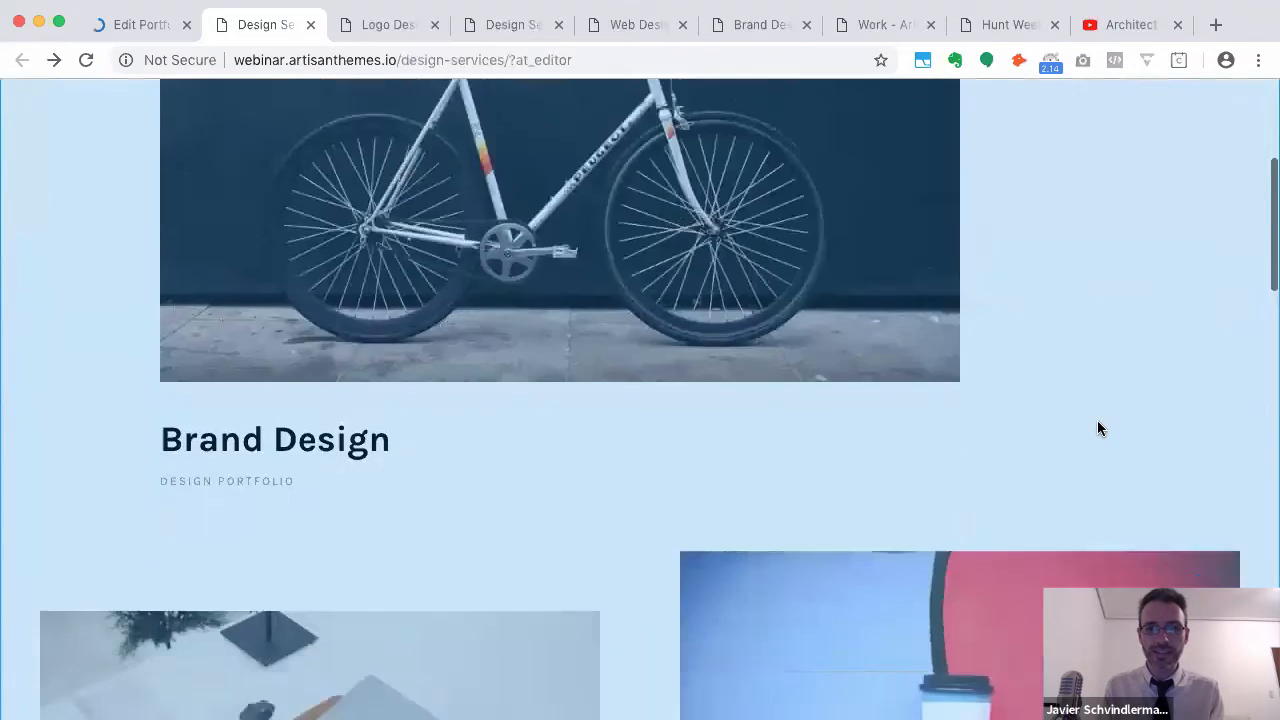
scroll(1098, 428, "down", 15)
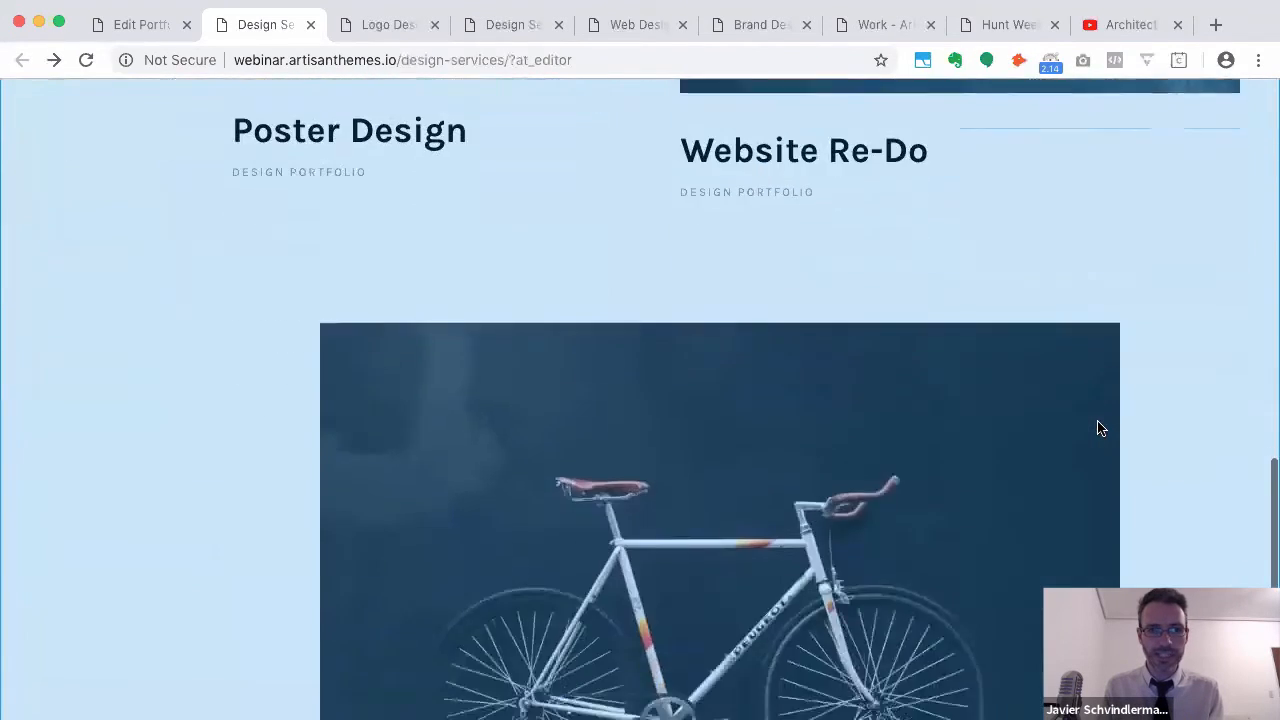
scroll(1098, 428, "up", 20)
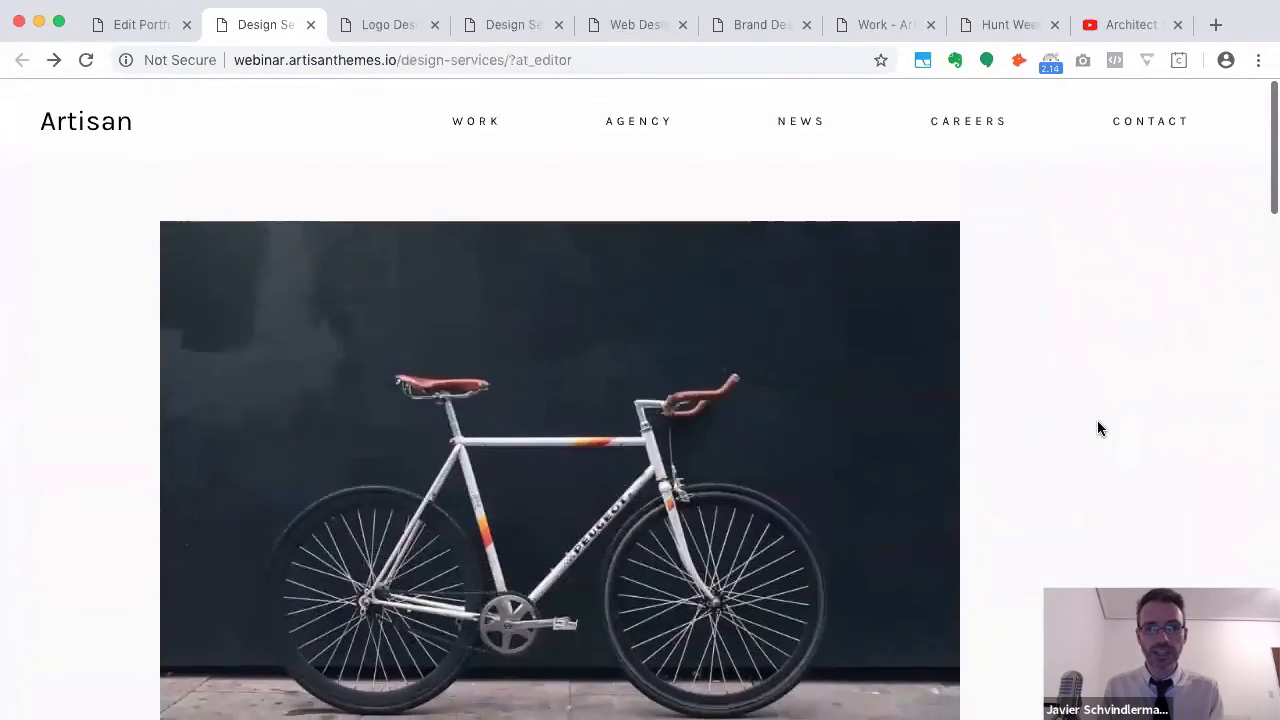
scroll(548, 481, "down", 1)
scroll(548, 481, "up", 1)
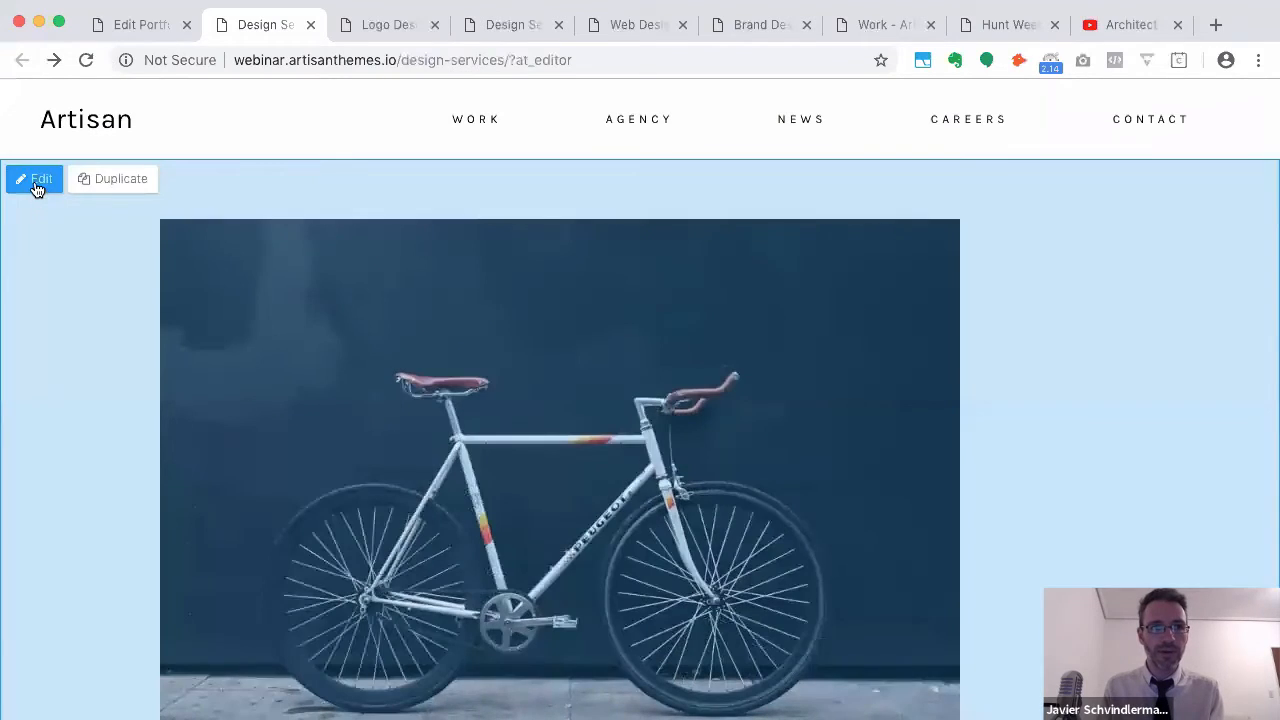
Change the Portfolio module to Layout 3, save it, and review the resulting item list on the page
left_click(36, 188)
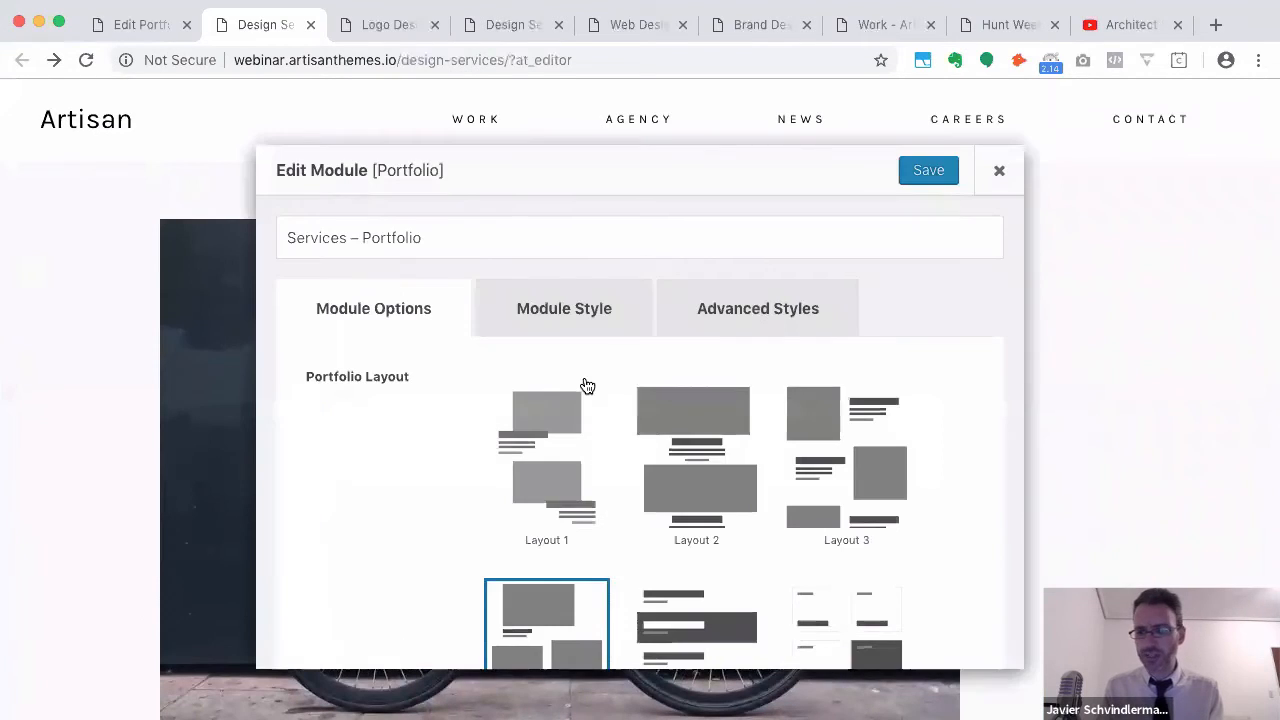
scroll(751, 508, "down", 2)
left_click(847, 381)
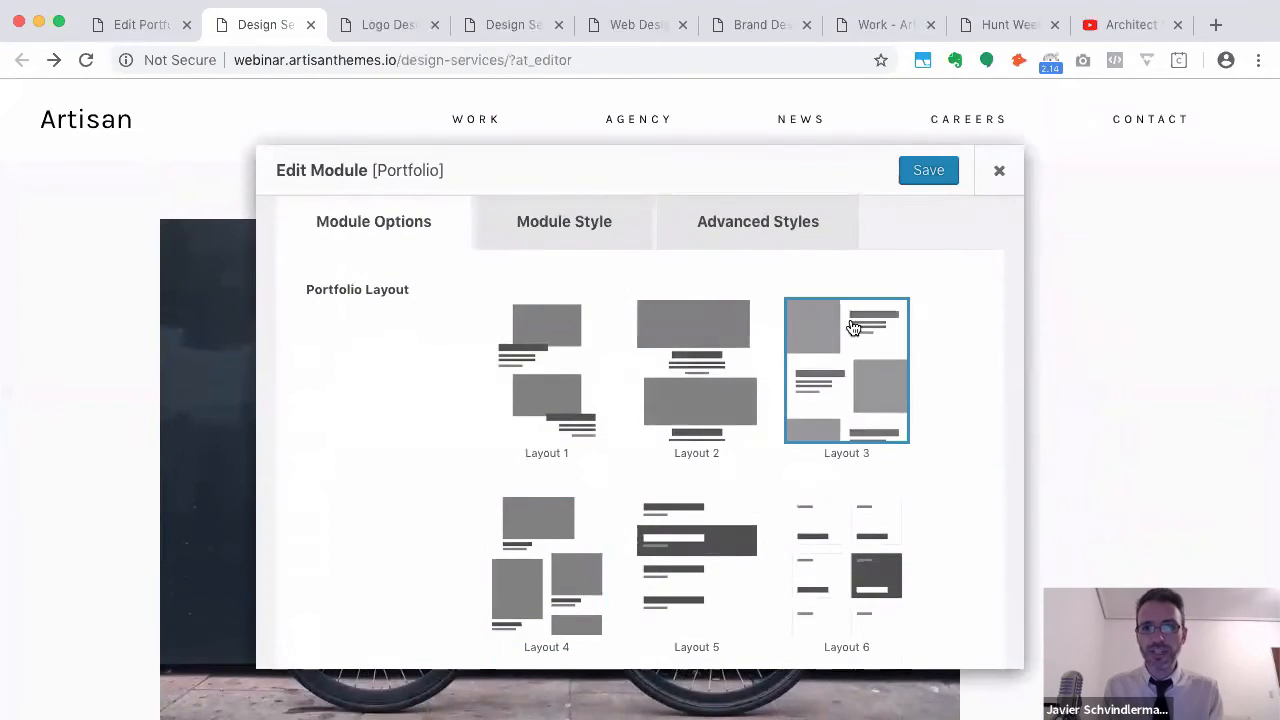
left_click(926, 170)
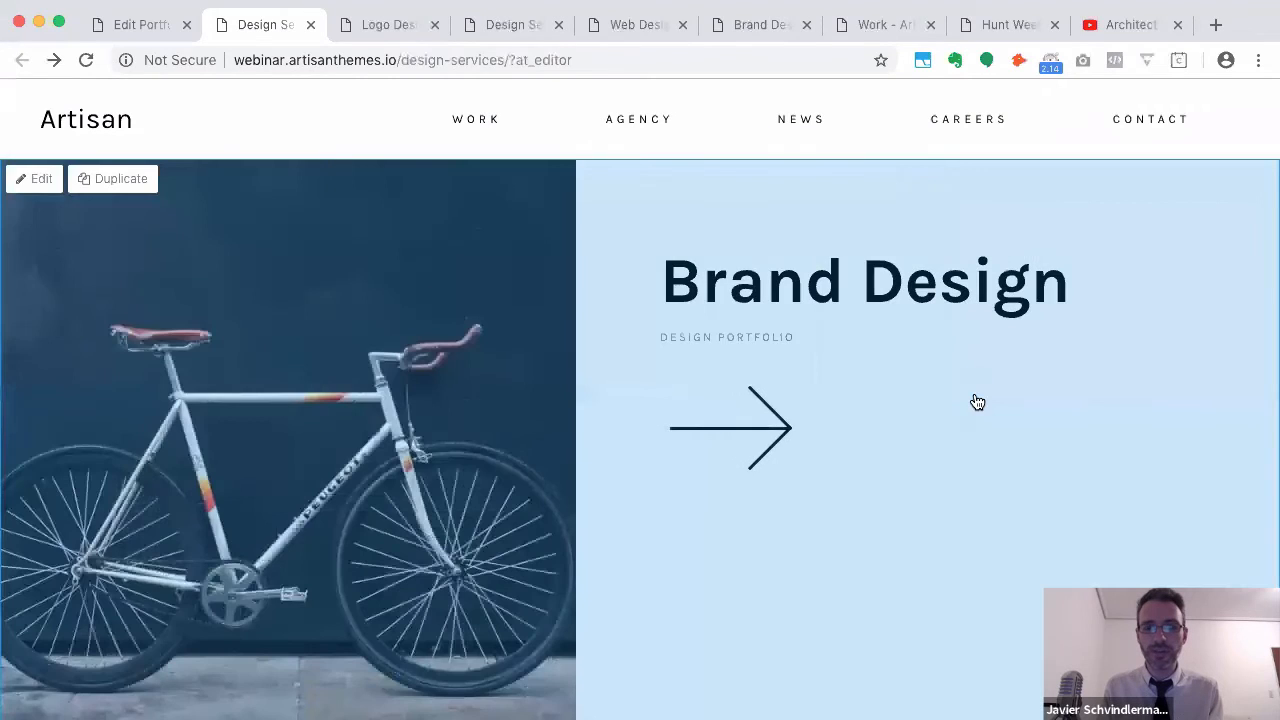
scroll(974, 400, "down", 8)
scroll(976, 398, "down", 6)
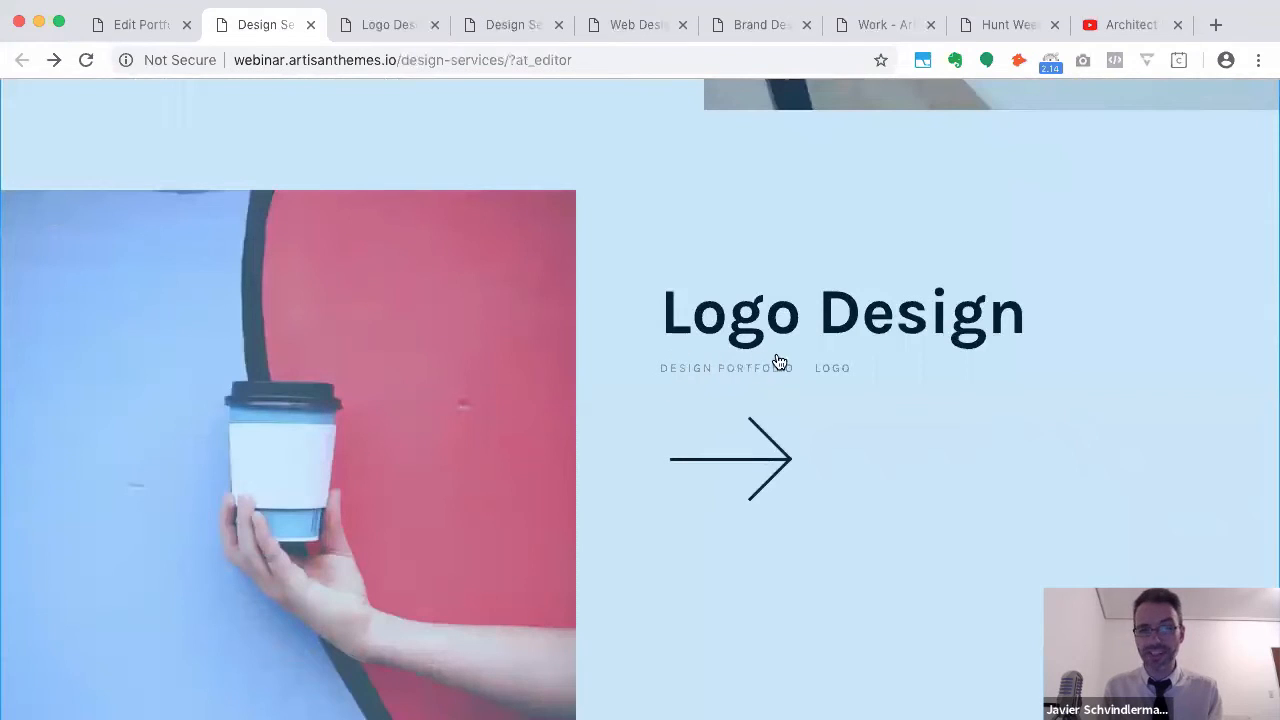
scroll(729, 471, "down", 4)
scroll(731, 474, "down", 6)
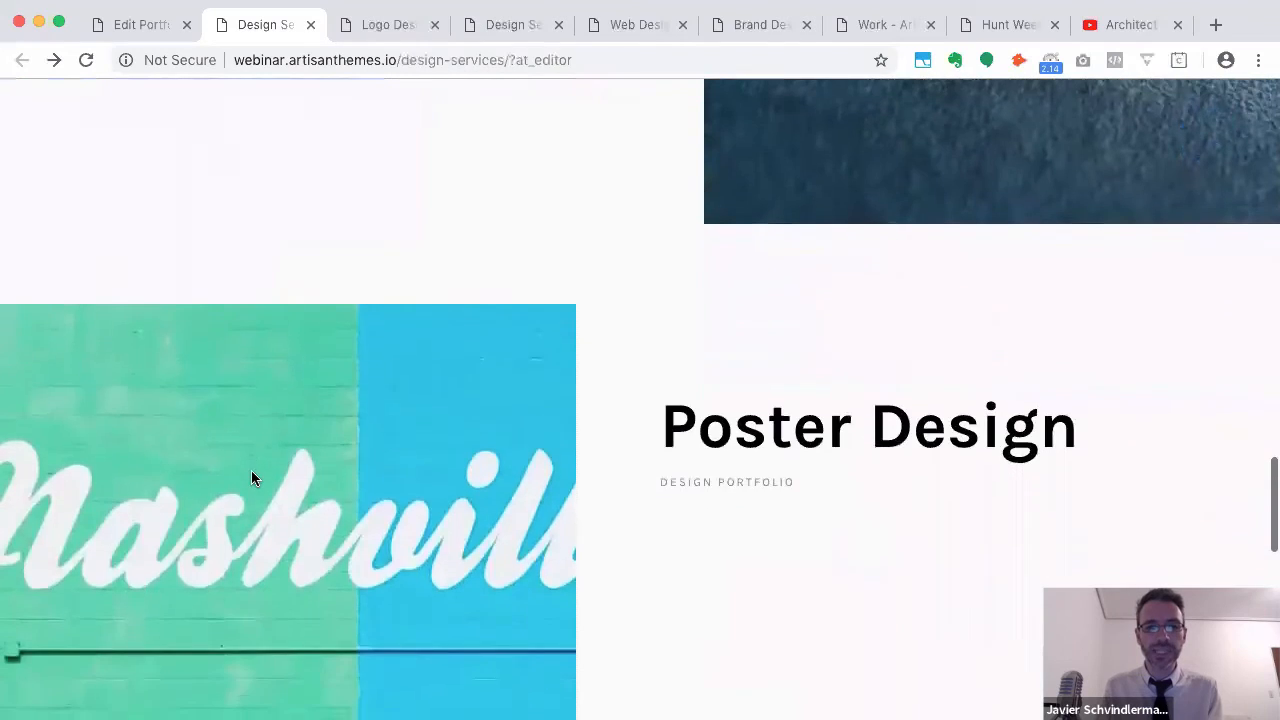
scroll(251, 477, "up", 10)
scroll(221, 202, "up", 5)
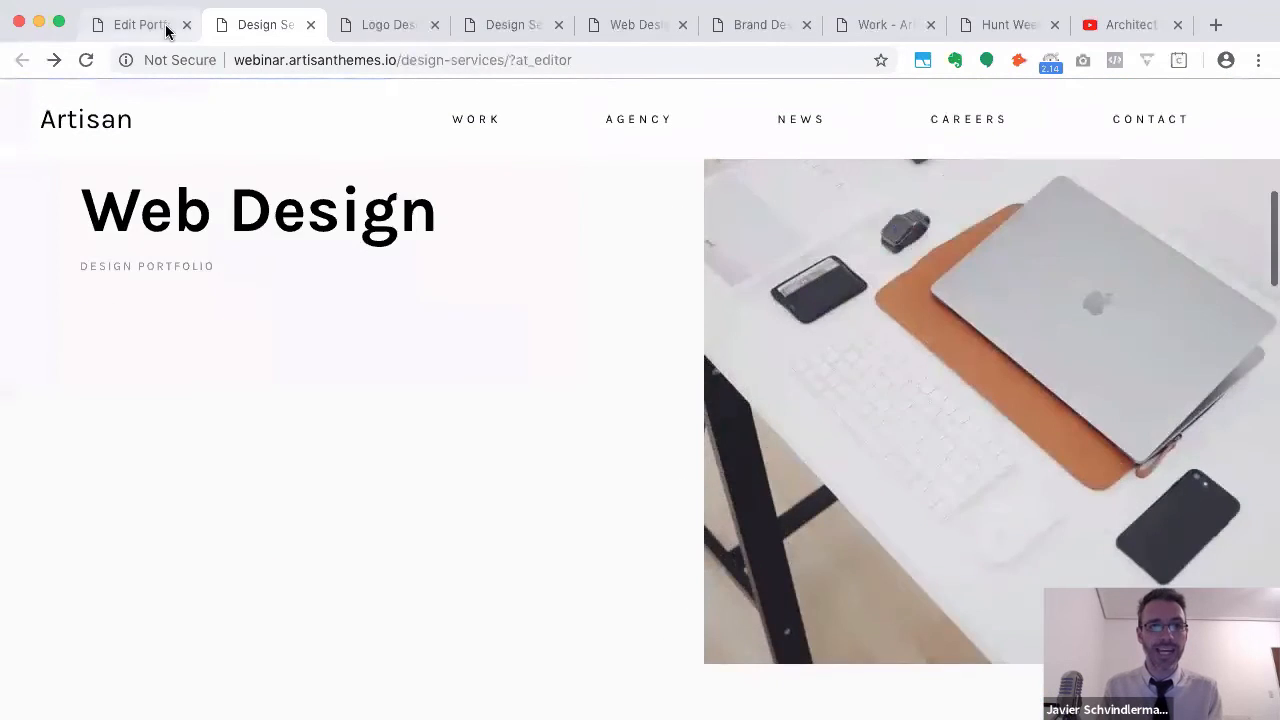
Review the Portfolio module's category filter, category selection and ordering settings, and close its editor without saving
left_click(149, 26)
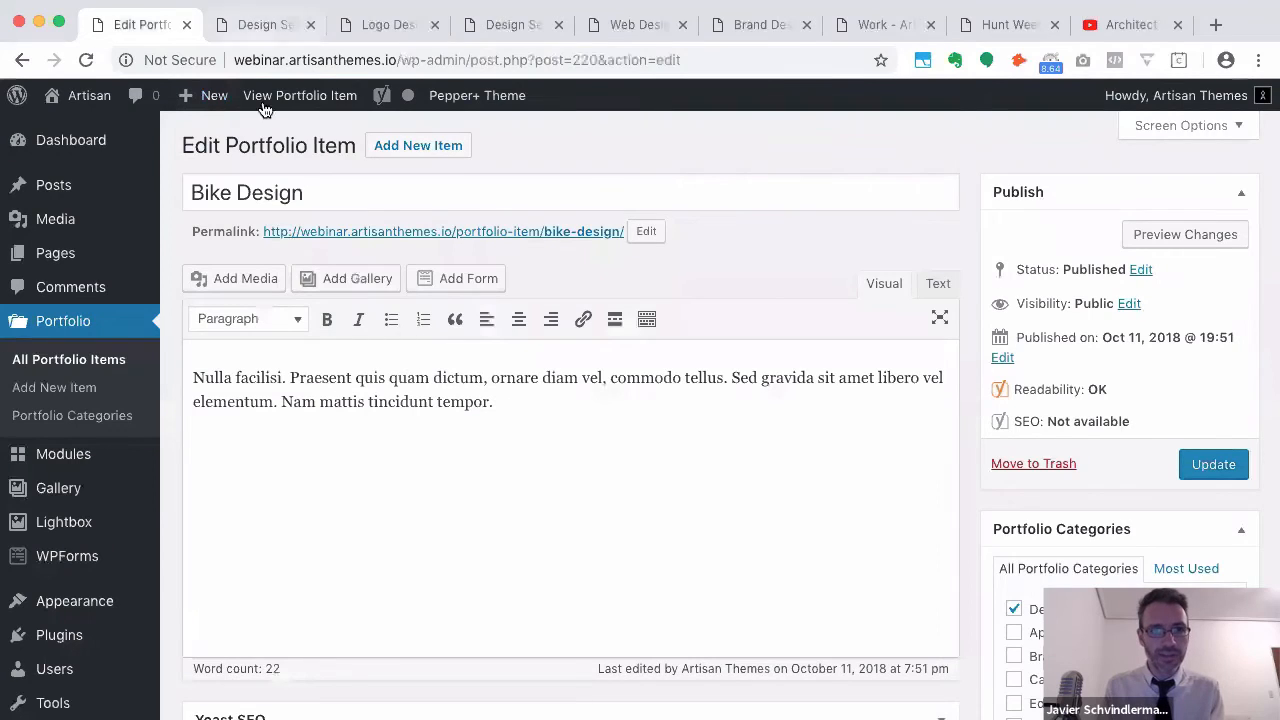
left_click(263, 26)
scroll(163, 186, "down", 3)
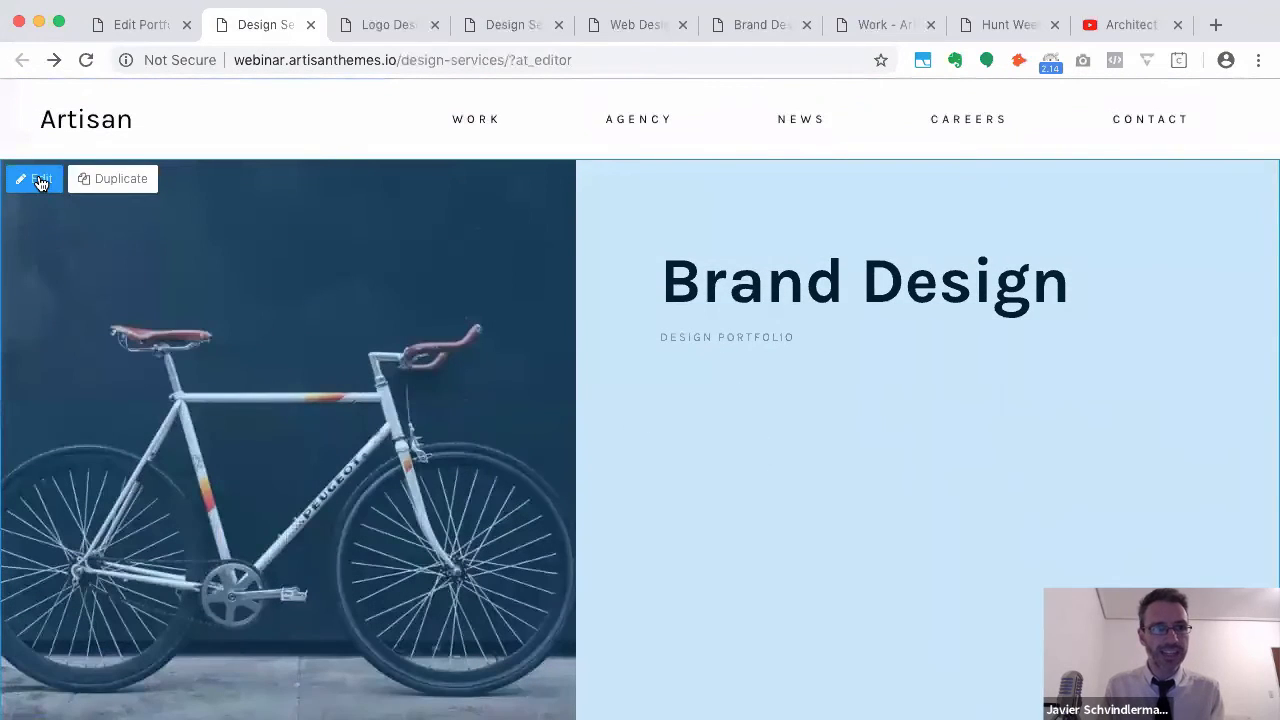
left_click(40, 182)
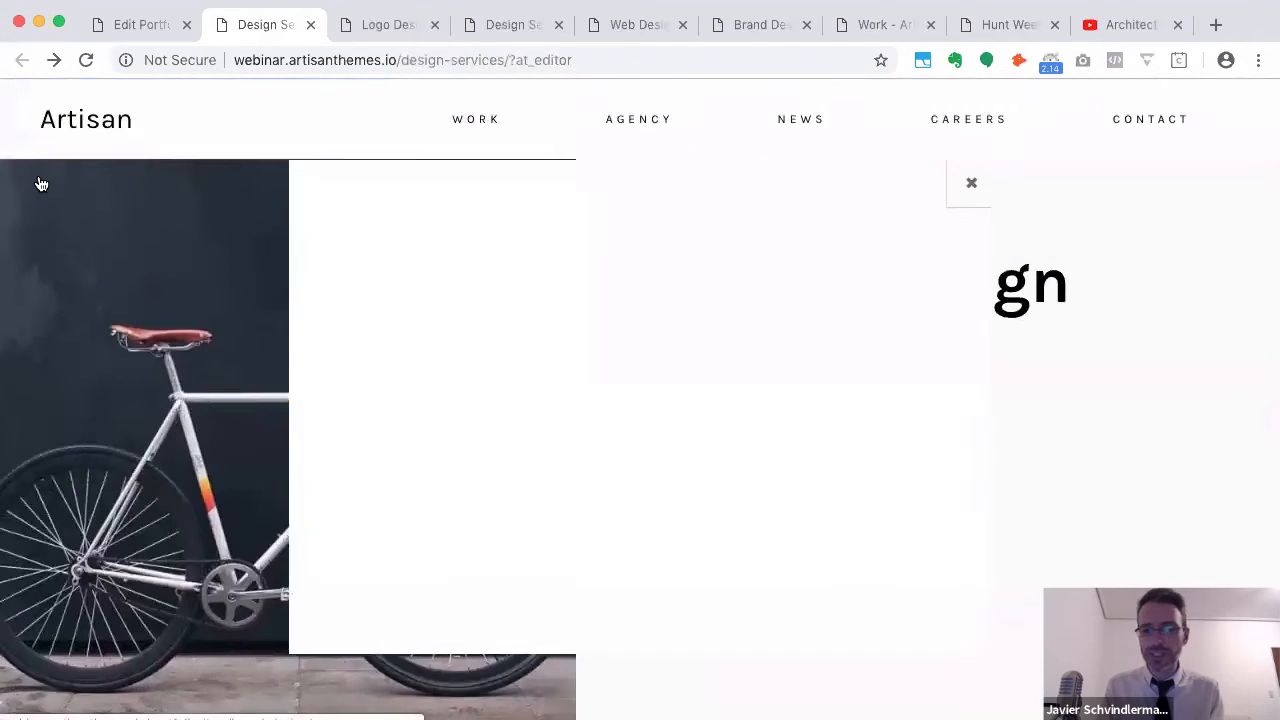
scroll(841, 571, "down", 10)
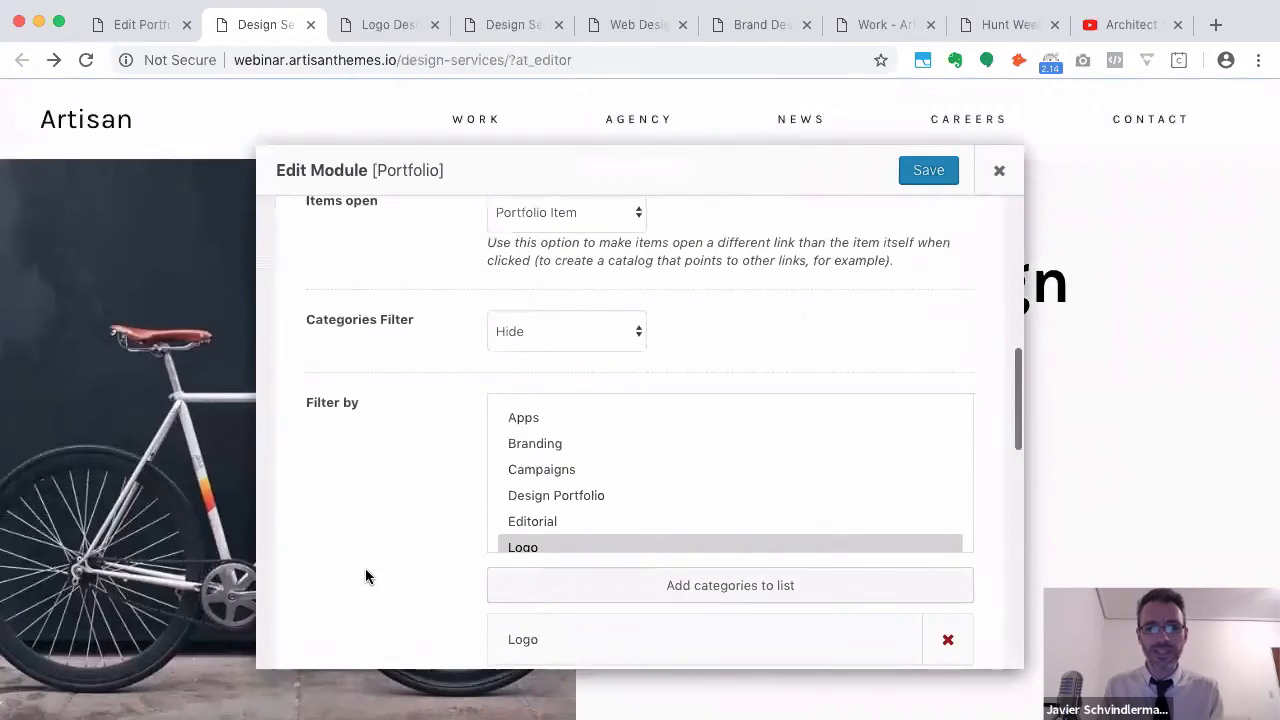
scroll(360, 554, "down", 6)
scroll(360, 554, "down", 5)
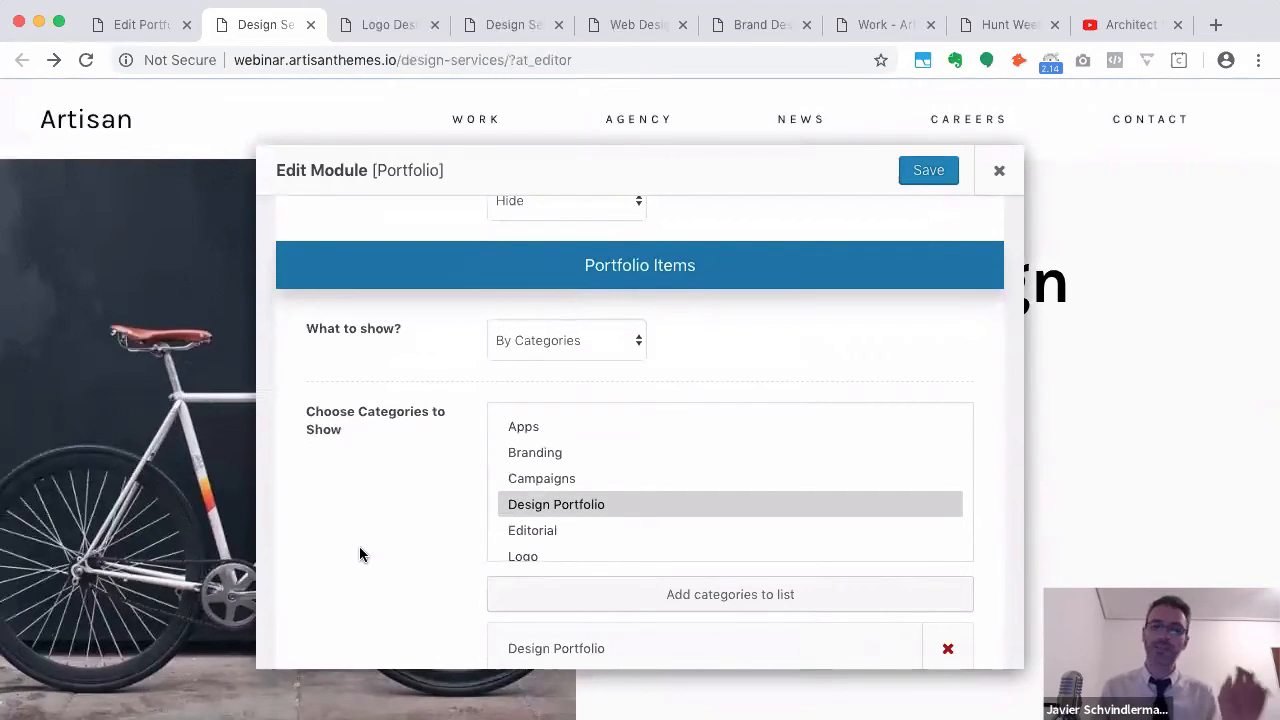
scroll(360, 554, "down", 3)
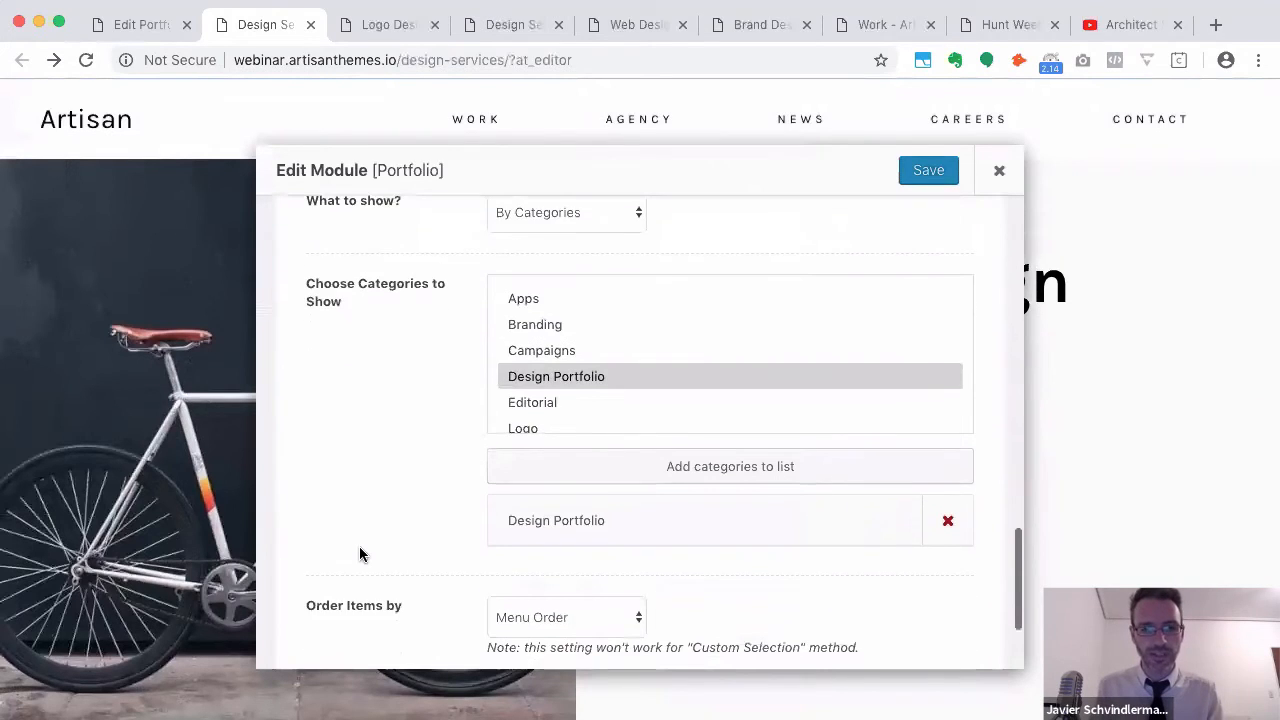
scroll(360, 554, "up", 4)
scroll(360, 554, "up", 4)
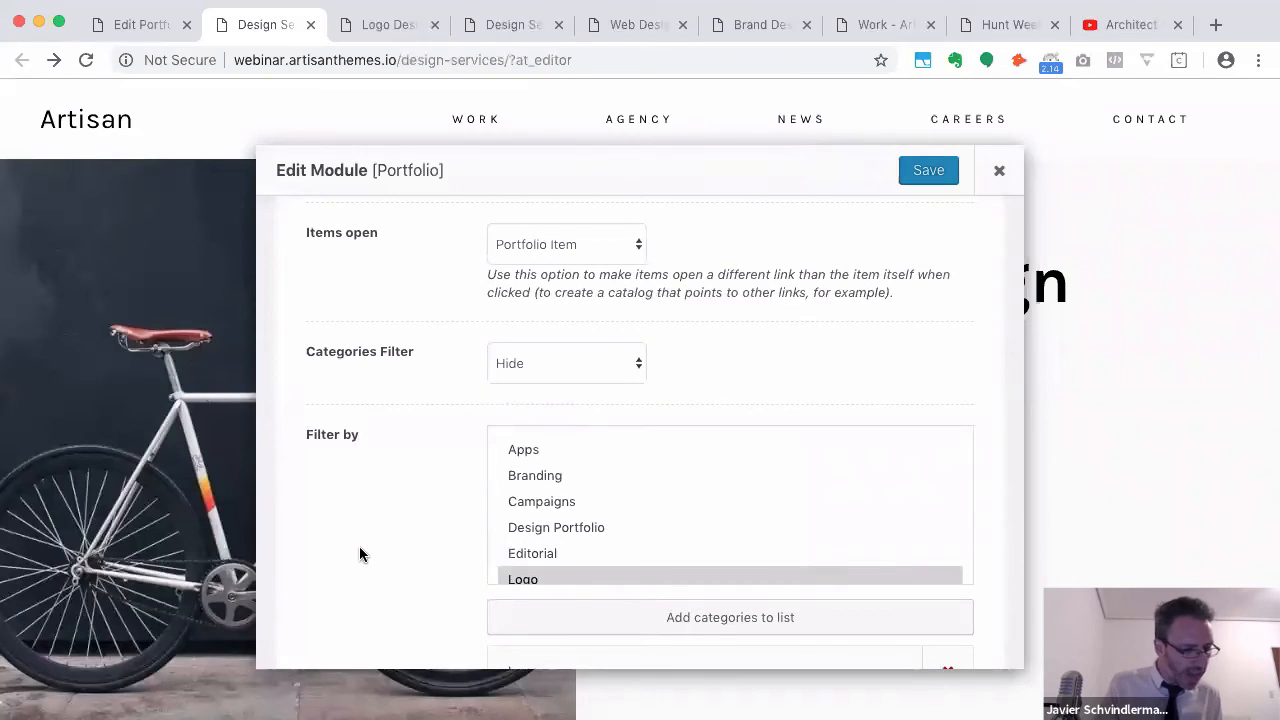
scroll(360, 554, "up", 6)
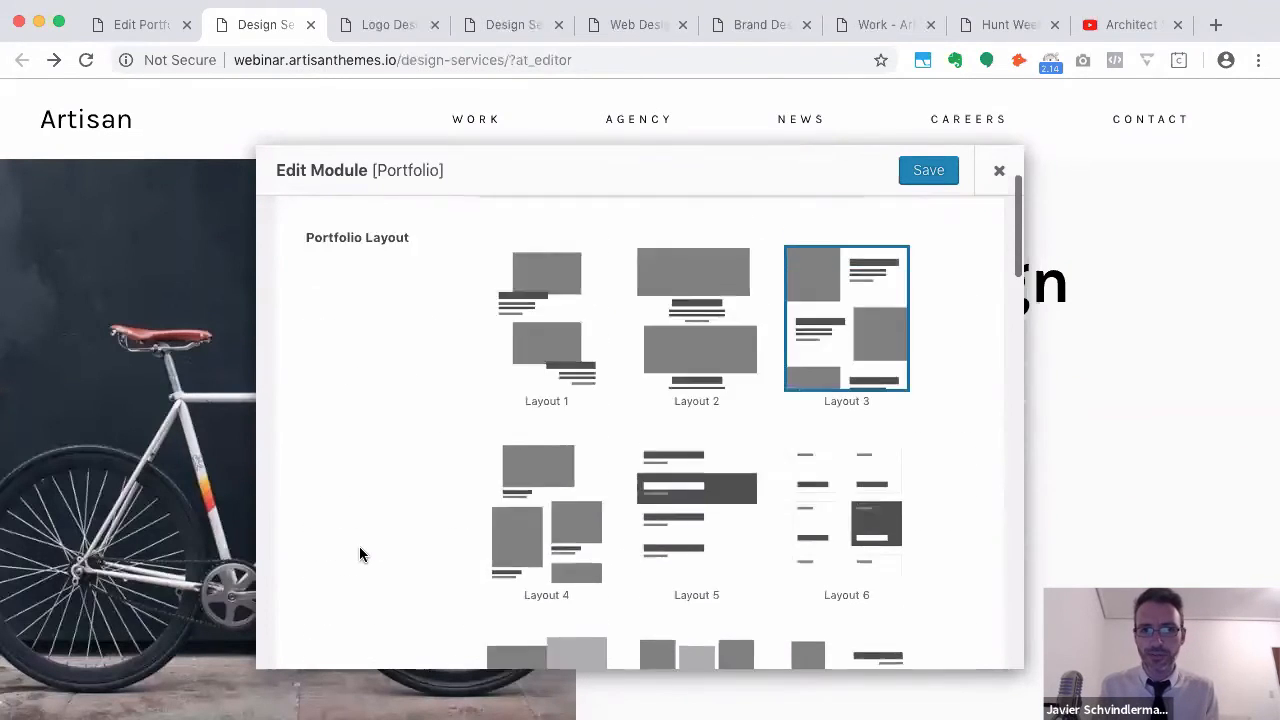
left_click(996, 168)
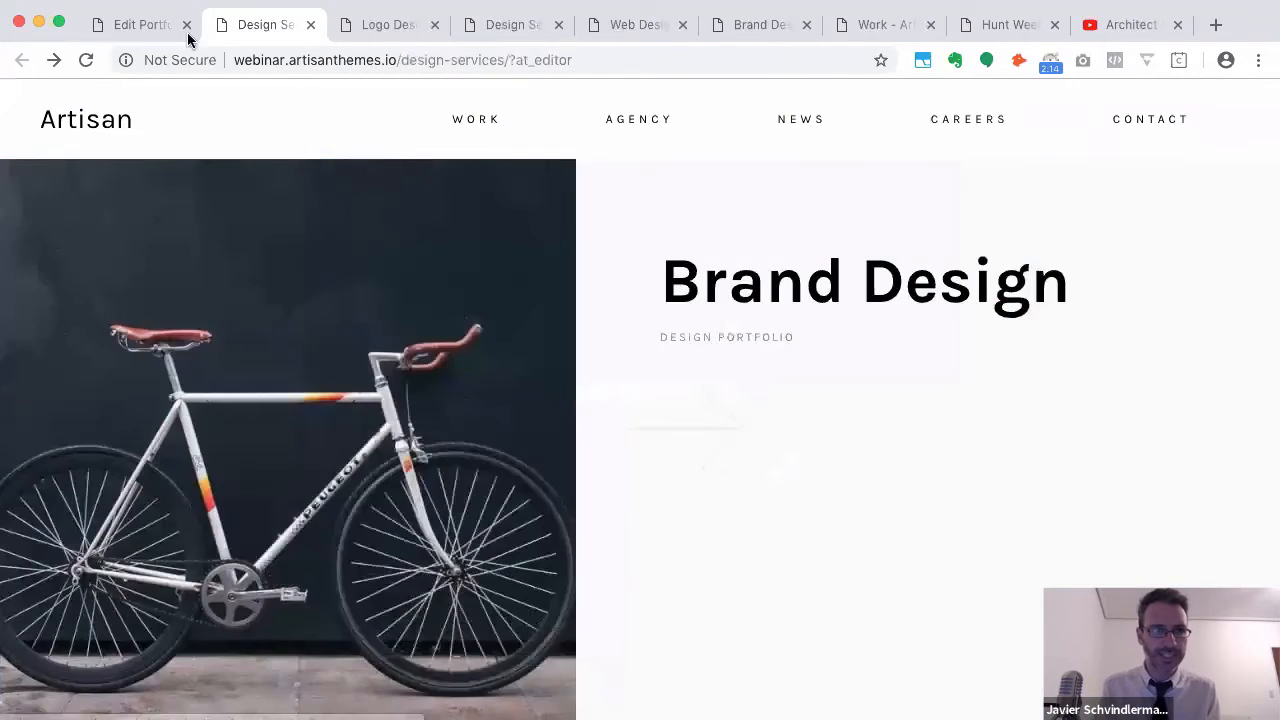
Open the Pepper+ Theme Options in a new tab from the Bike Design editing page and display the Portfolio options
left_click(145, 24)
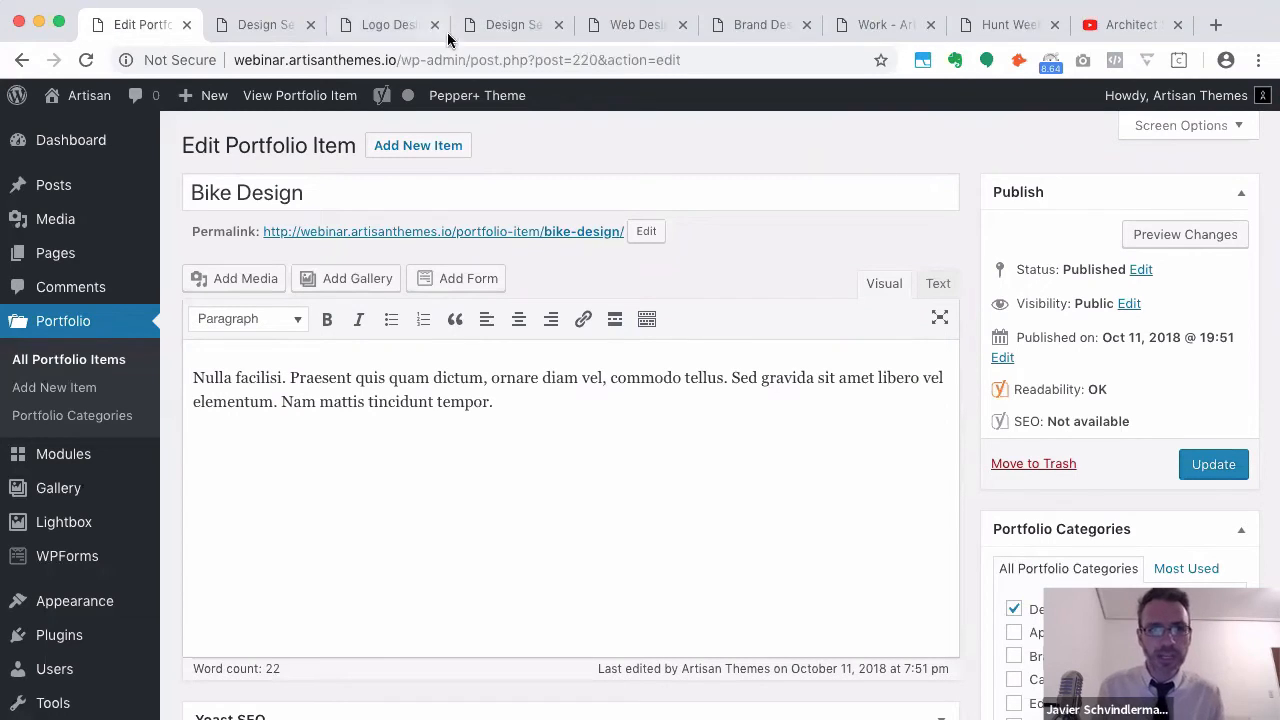
mouse_move(491, 108)
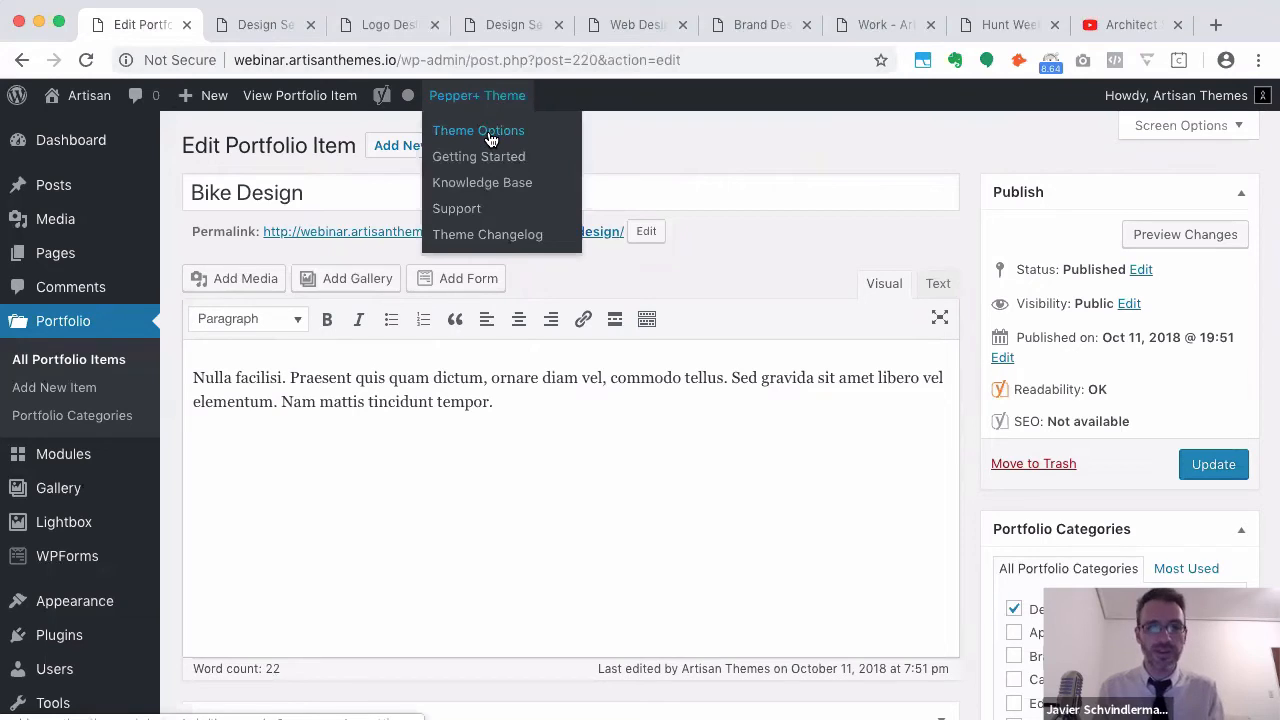
left_click(491, 139, "super")
left_click(224, 27)
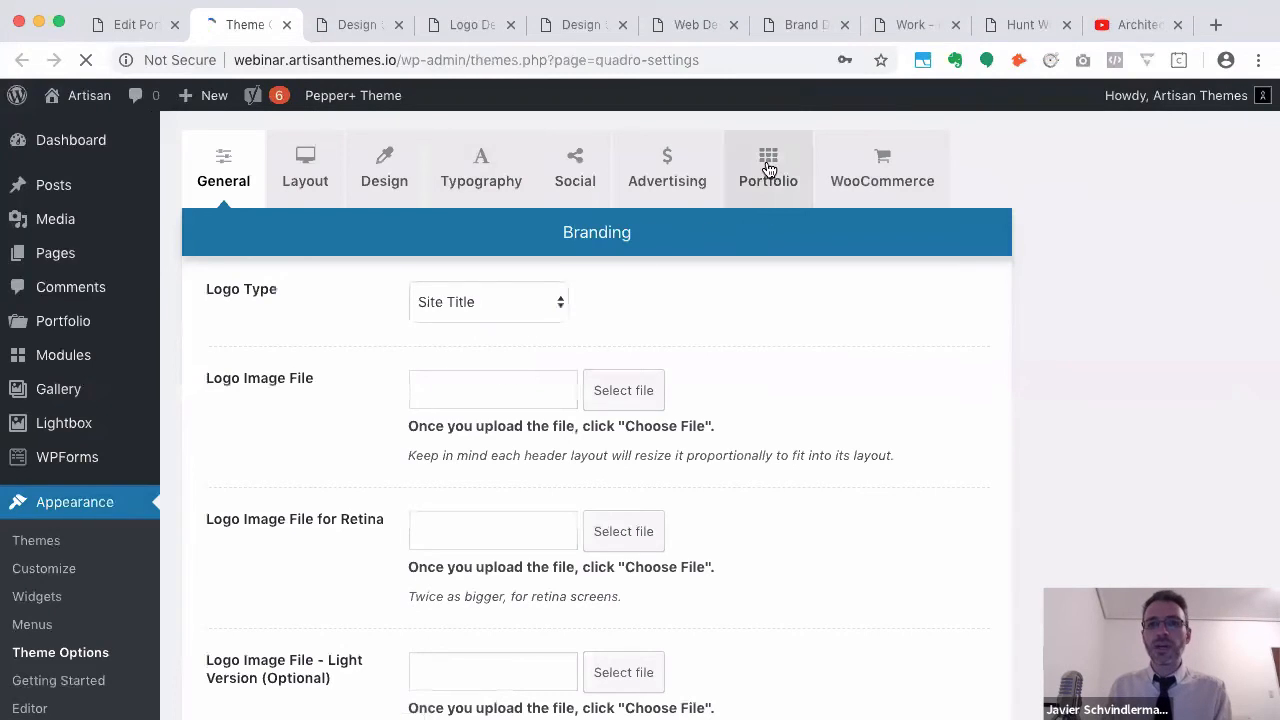
left_click(766, 165)
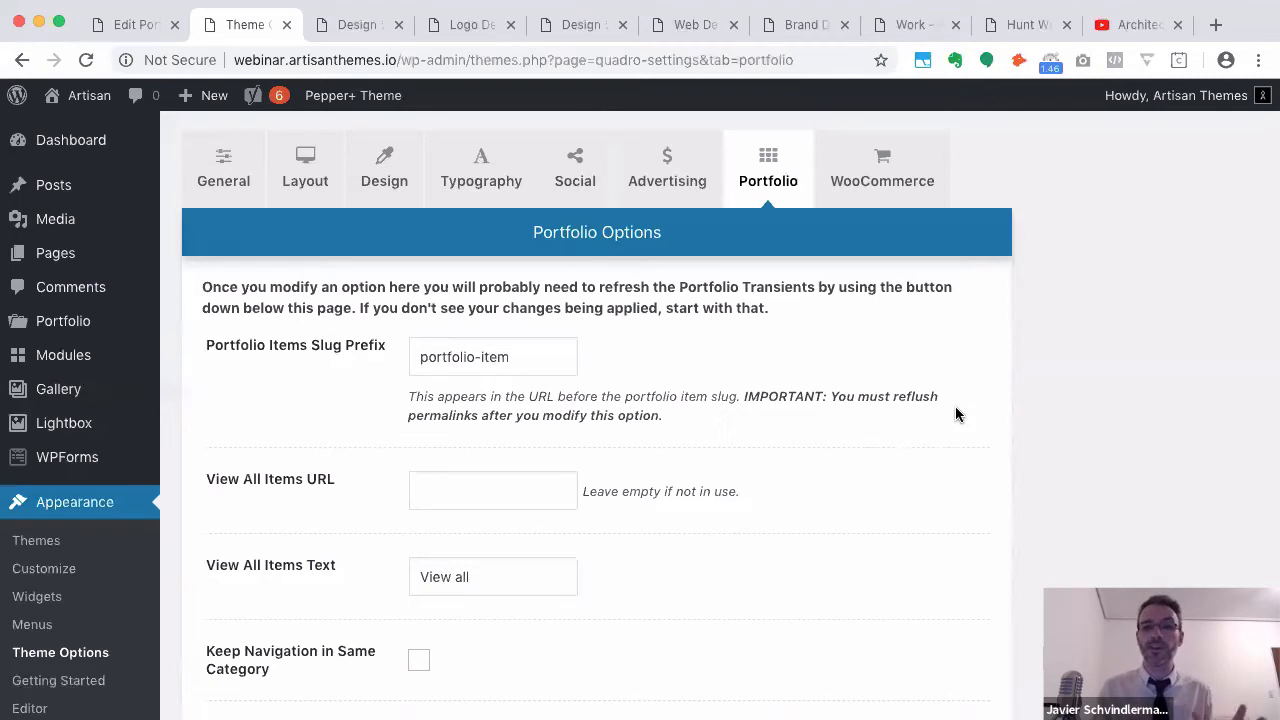
scroll(955, 414, "down", 3)
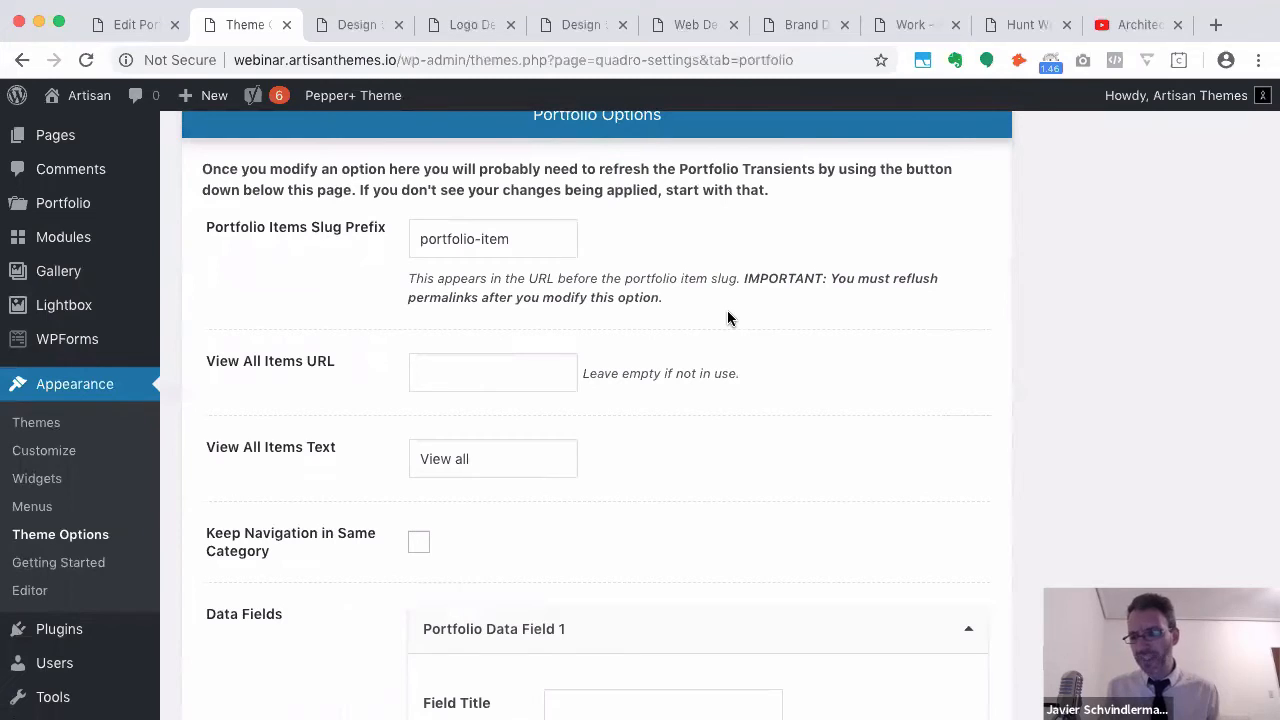
scroll(600, 265, "up", 1)
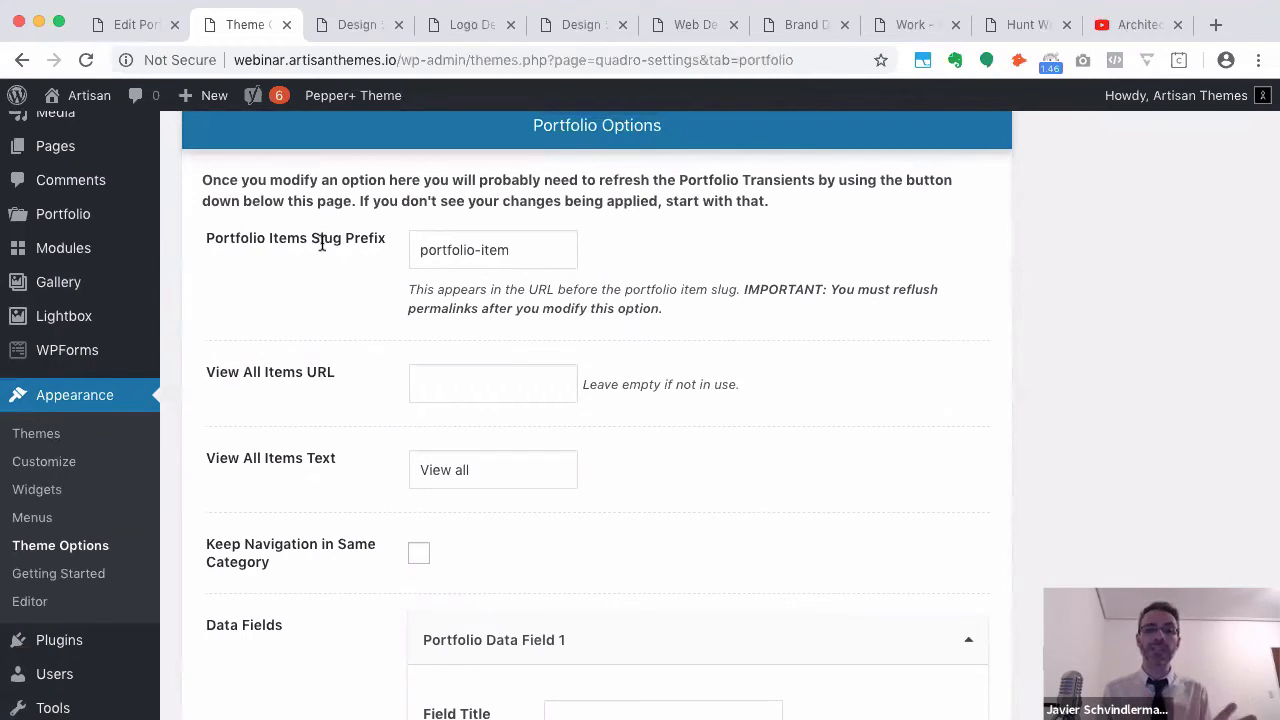
Examine the domain, item slug and portfolio-item prefix in the Logo Design page's address, and return to the theme's Portfolio options
left_click(463, 25)
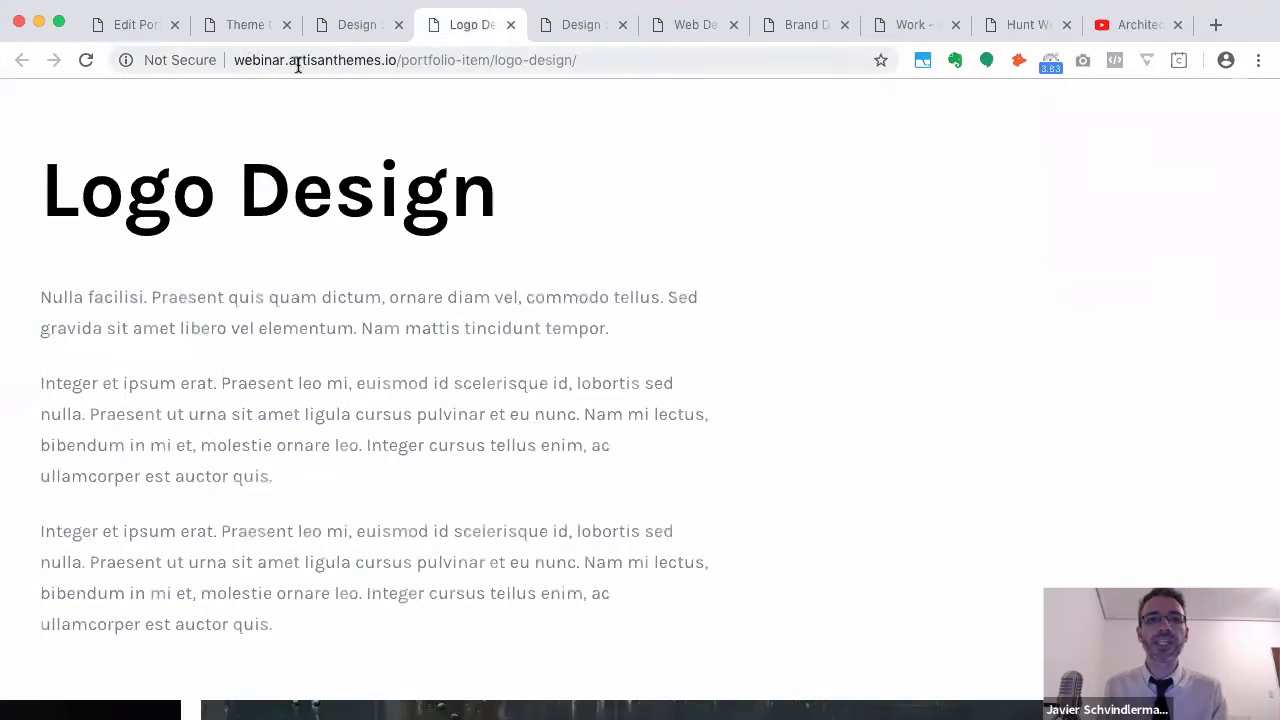
left_click_drag(398, 60, 226, 76)
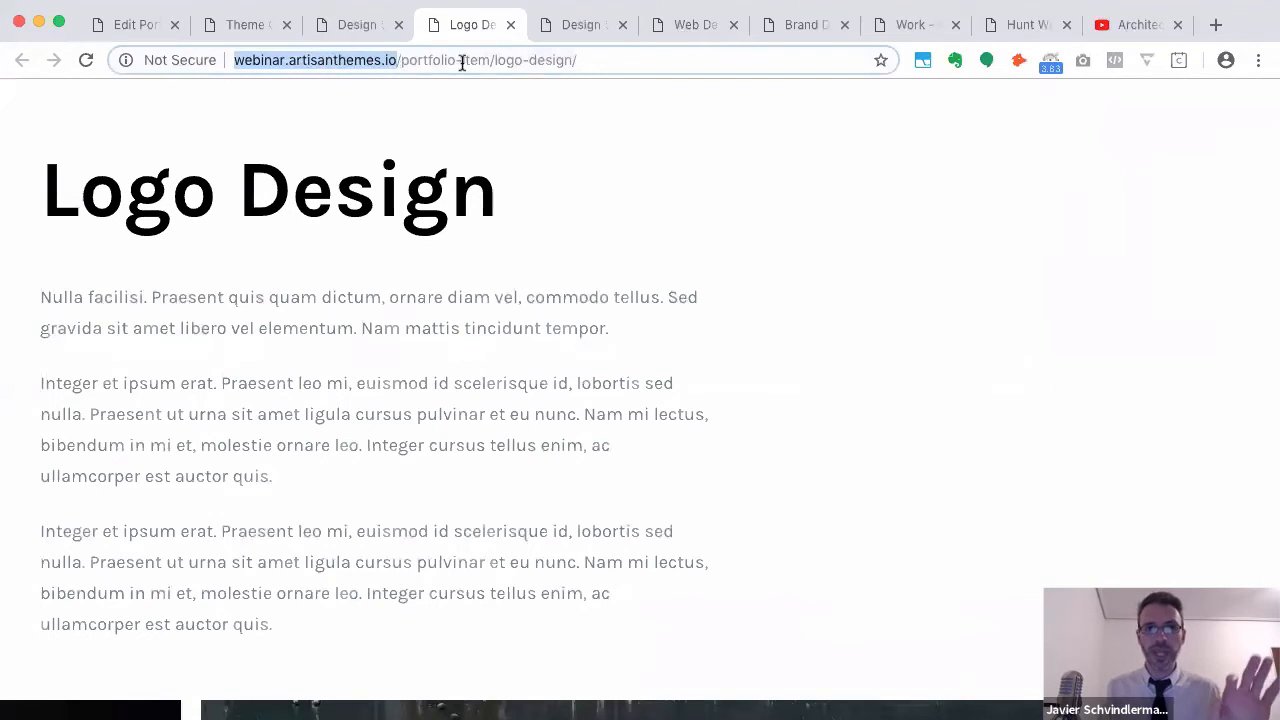
left_click(590, 60)
left_click_drag(590, 60, 491, 57)
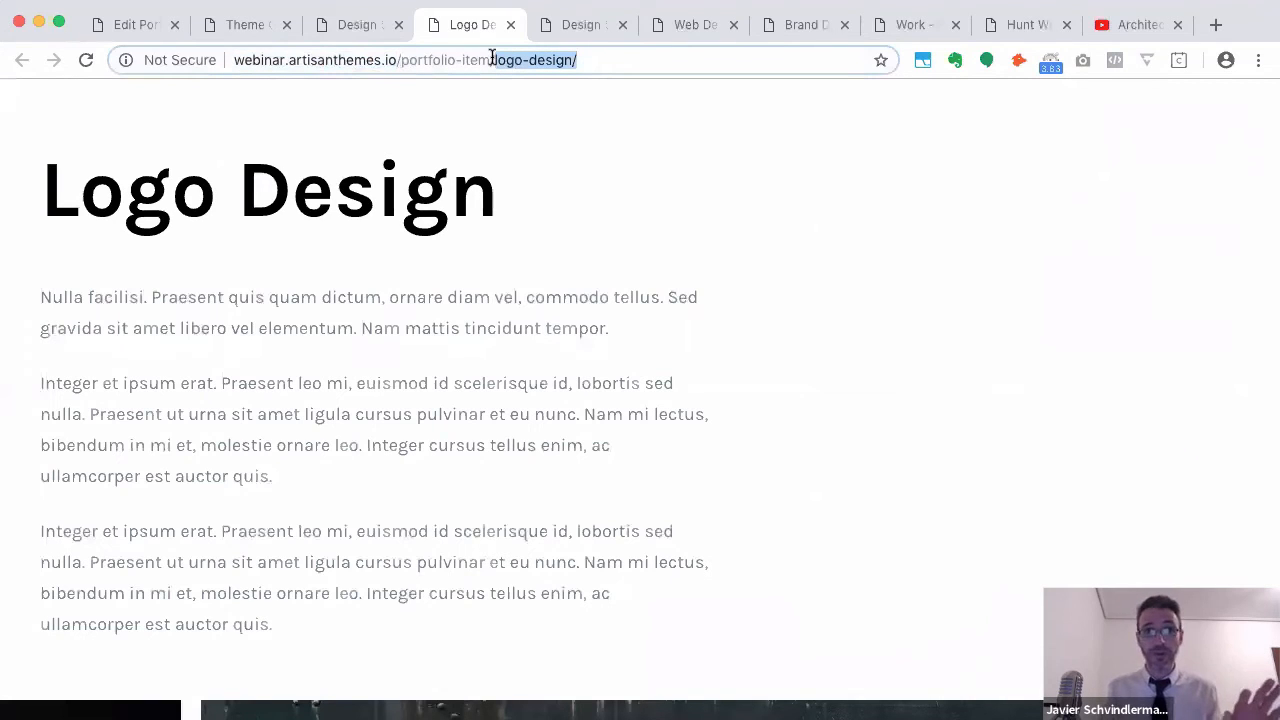
left_click_drag(490, 57, 401, 52)
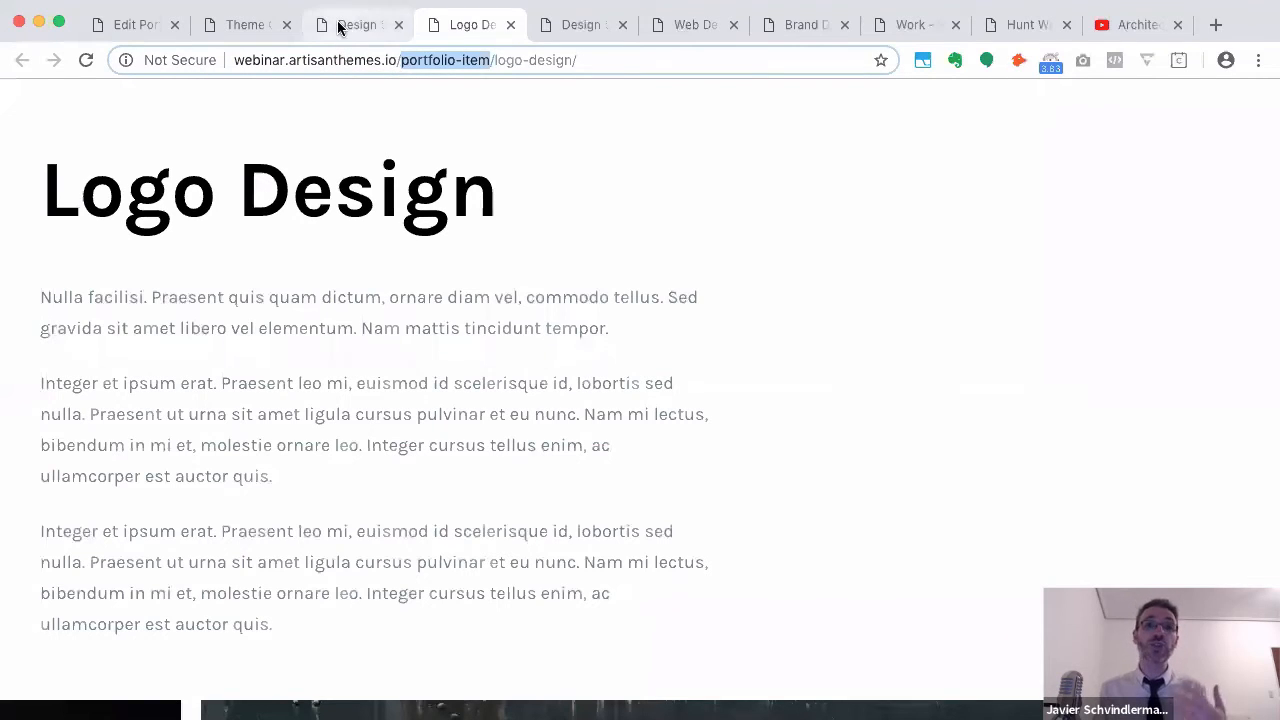
left_click(130, 24)
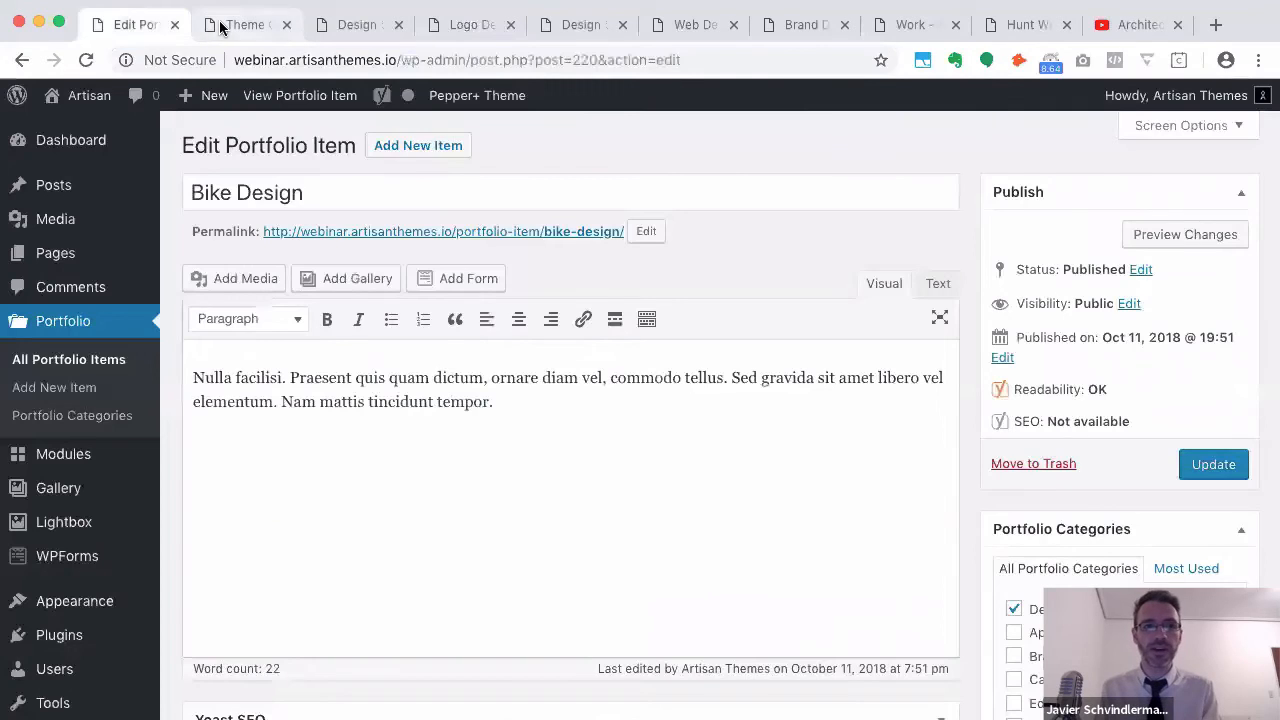
left_click(243, 24)
scroll(685, 248, "up", 1)
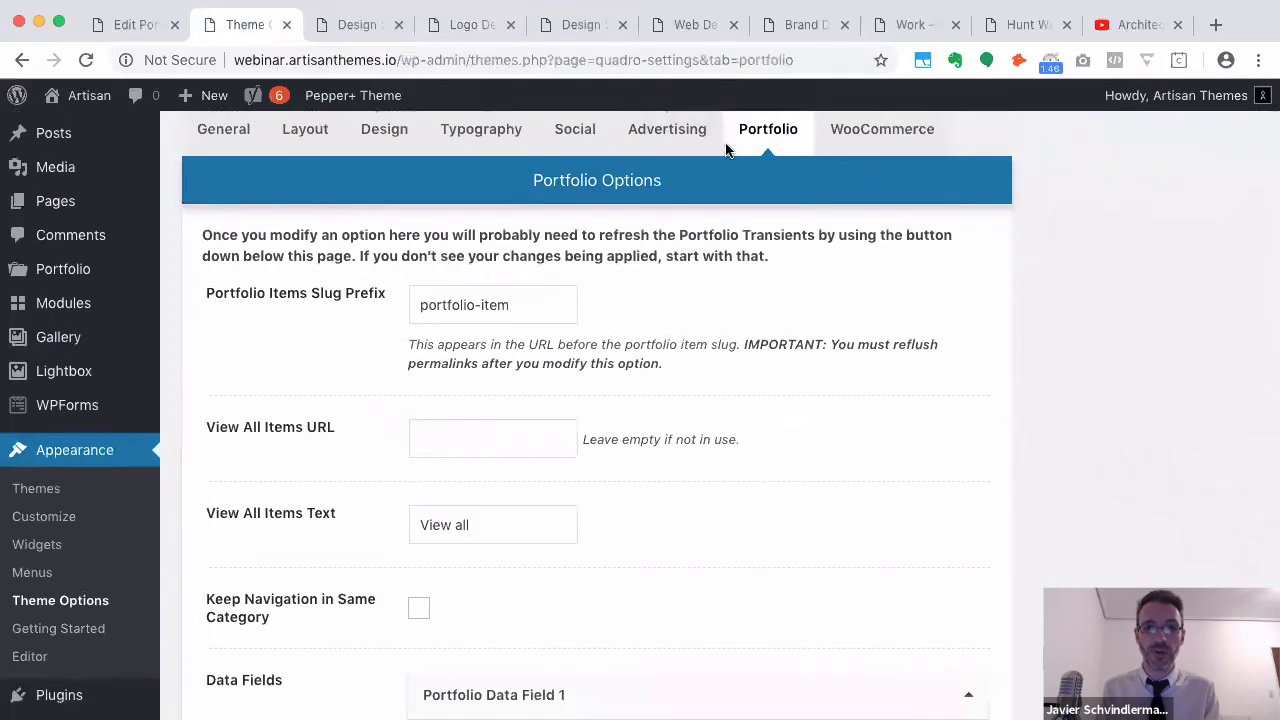
Replace the Portfolio Items Slug Prefix with "books", after trying "books-collection" and "books-item"
left_click(516, 305)
left_click_drag(516, 305, 376, 308)
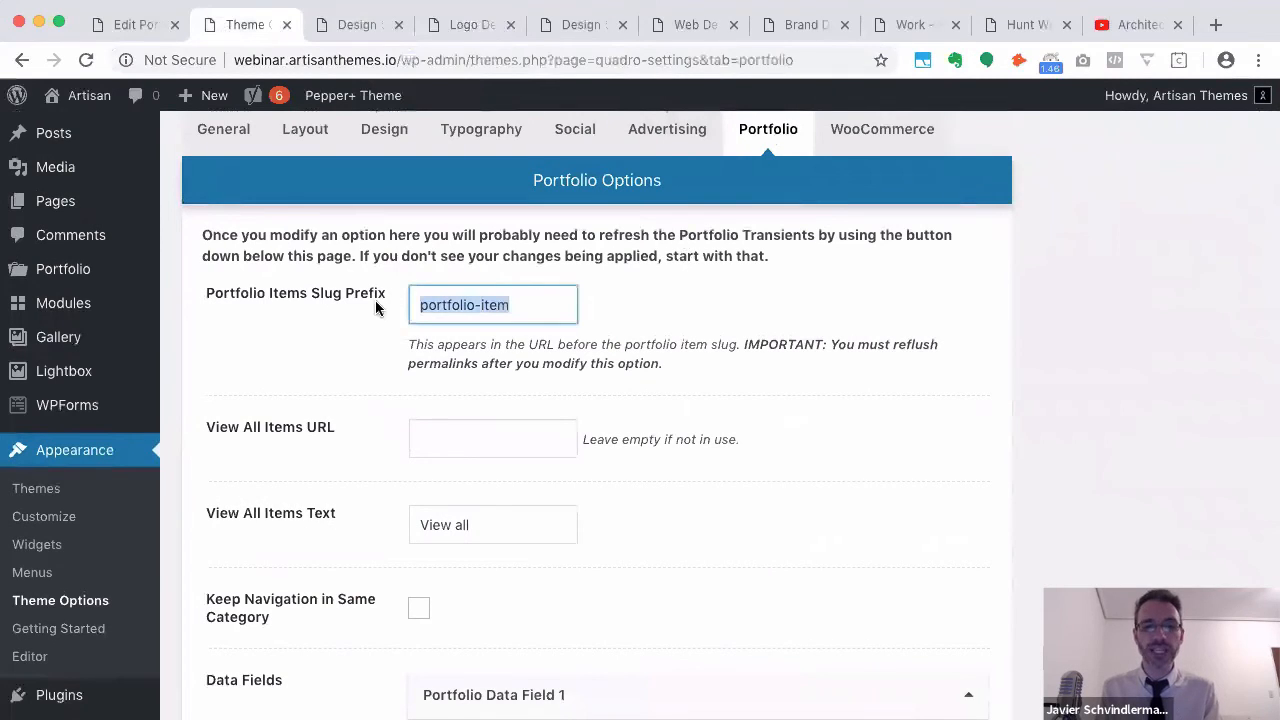
type("book")
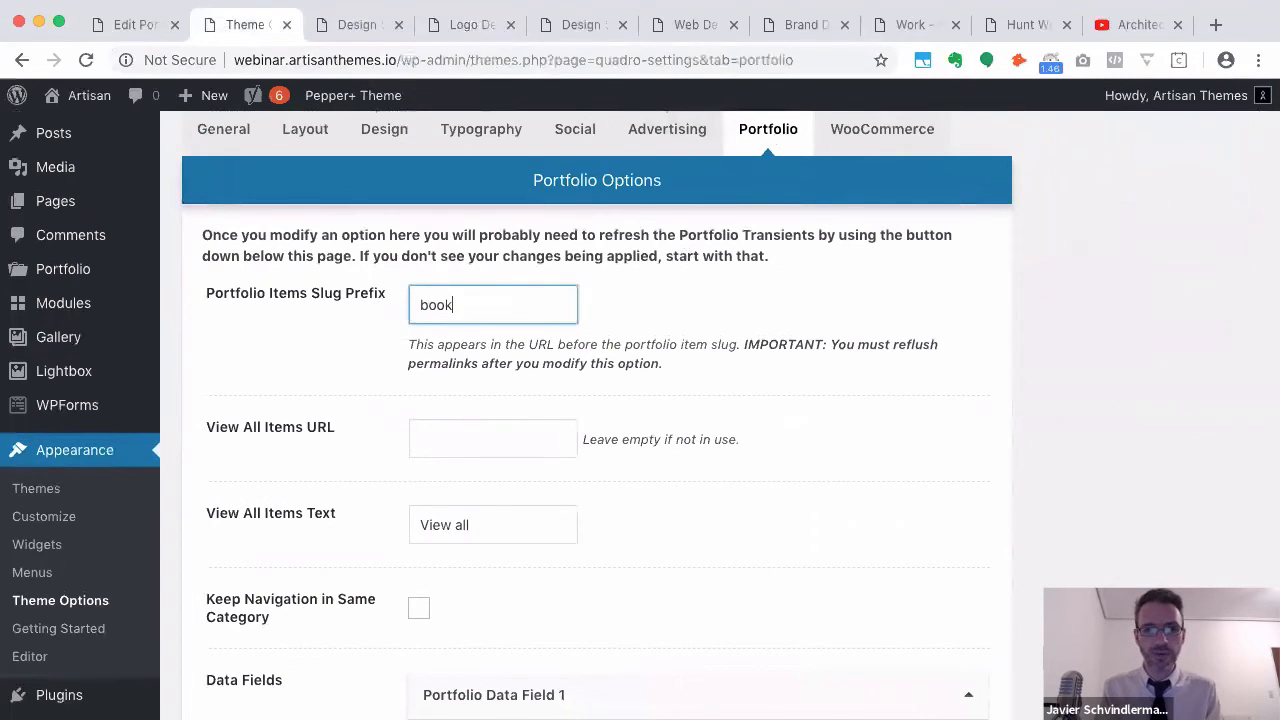
type("s-collection")
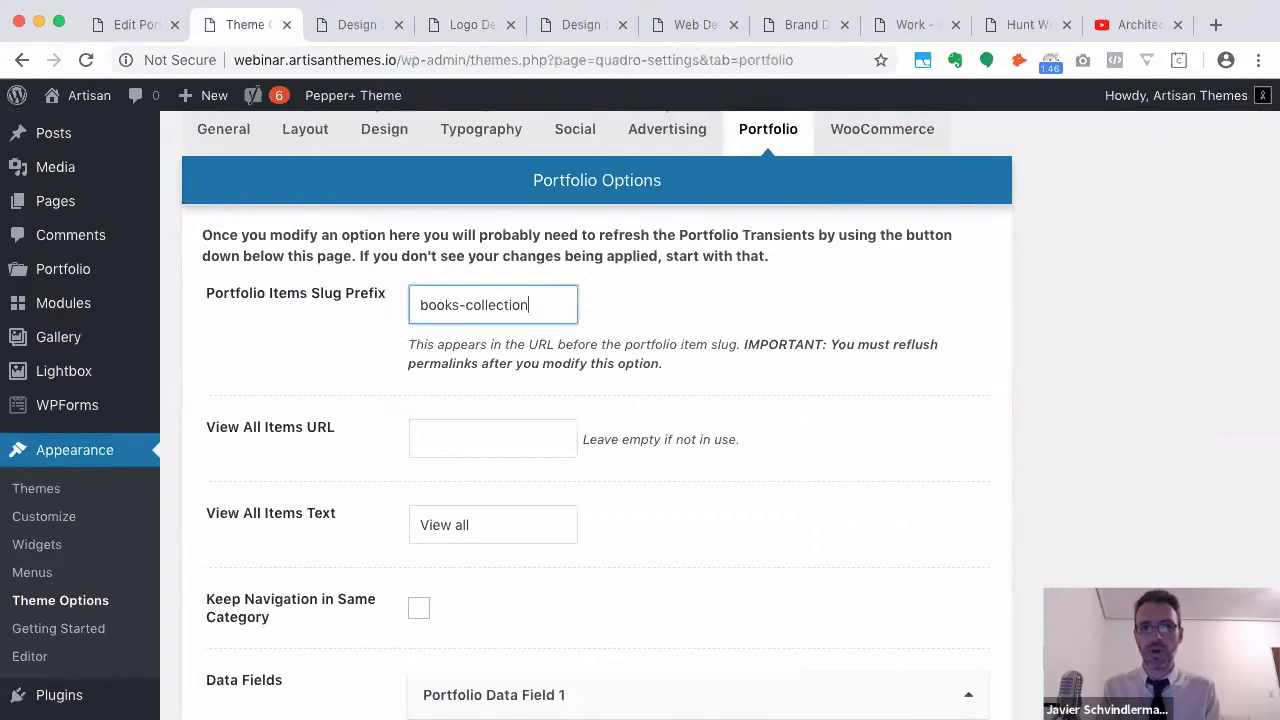
key("alt+shift+Left")
type("item")
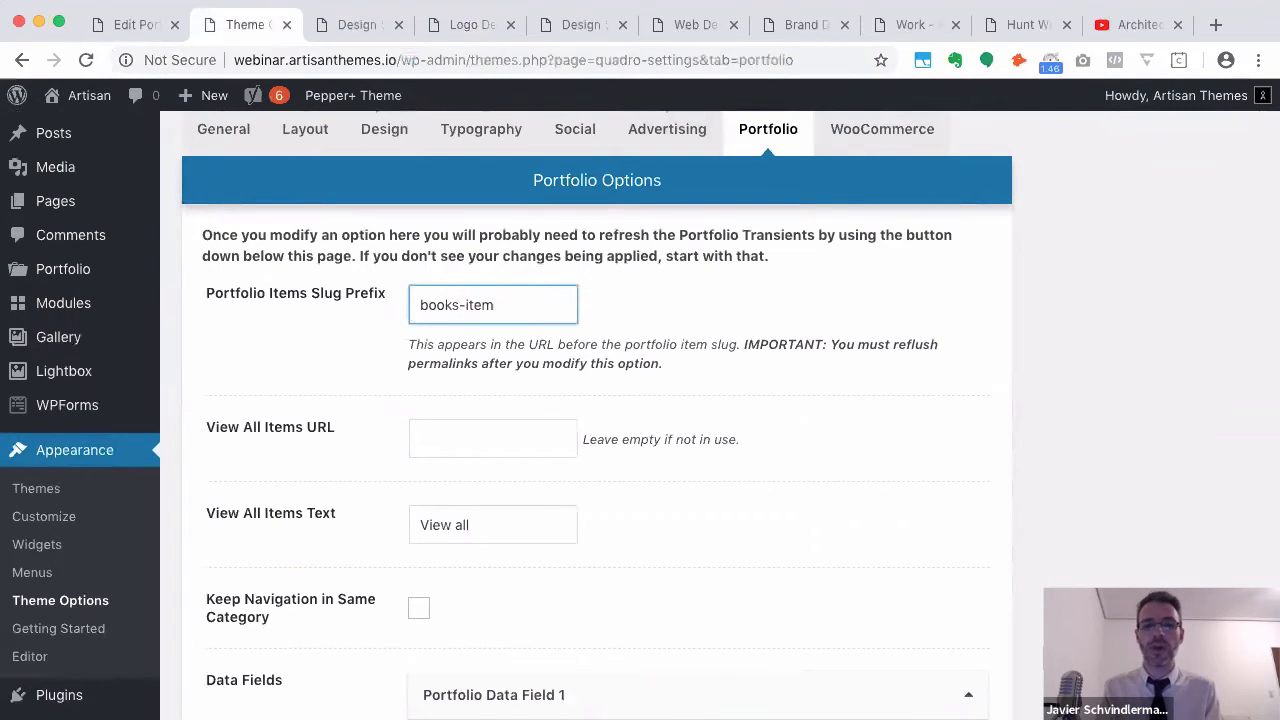
key("alt+shift+Left")
key("shift+Left")
key("BackSpace")
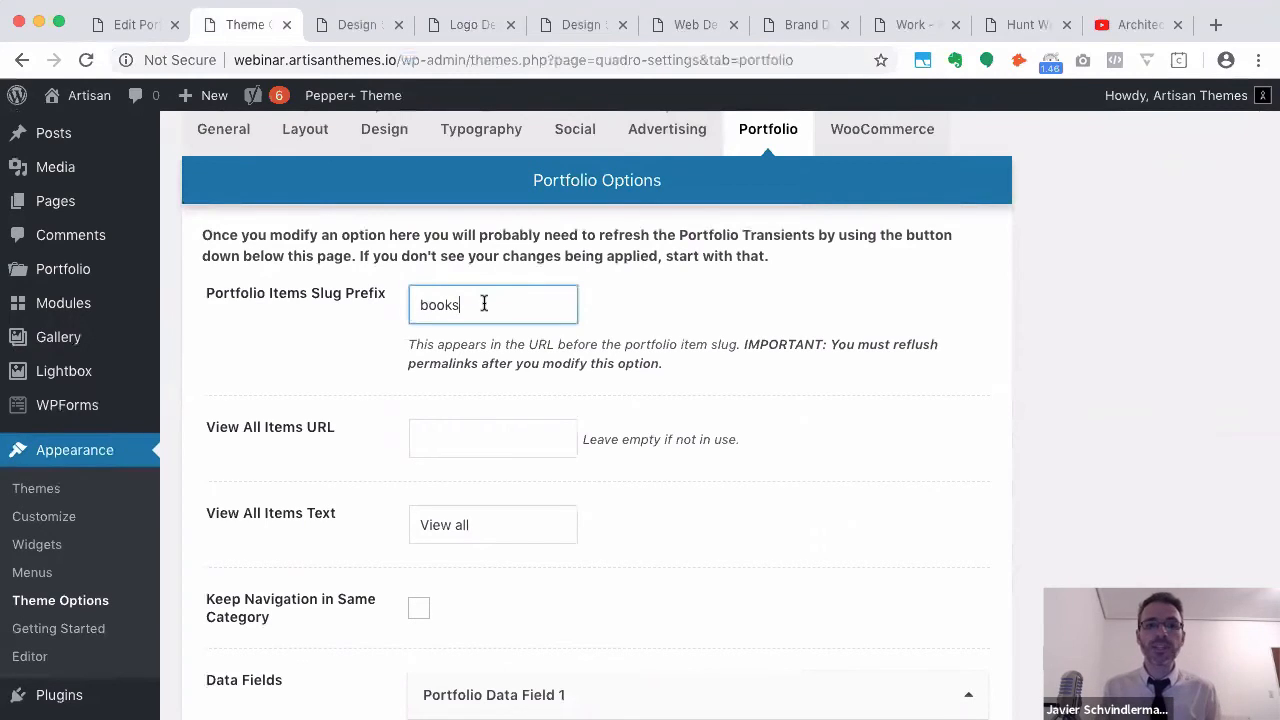
left_click_drag(483, 302, 404, 302)
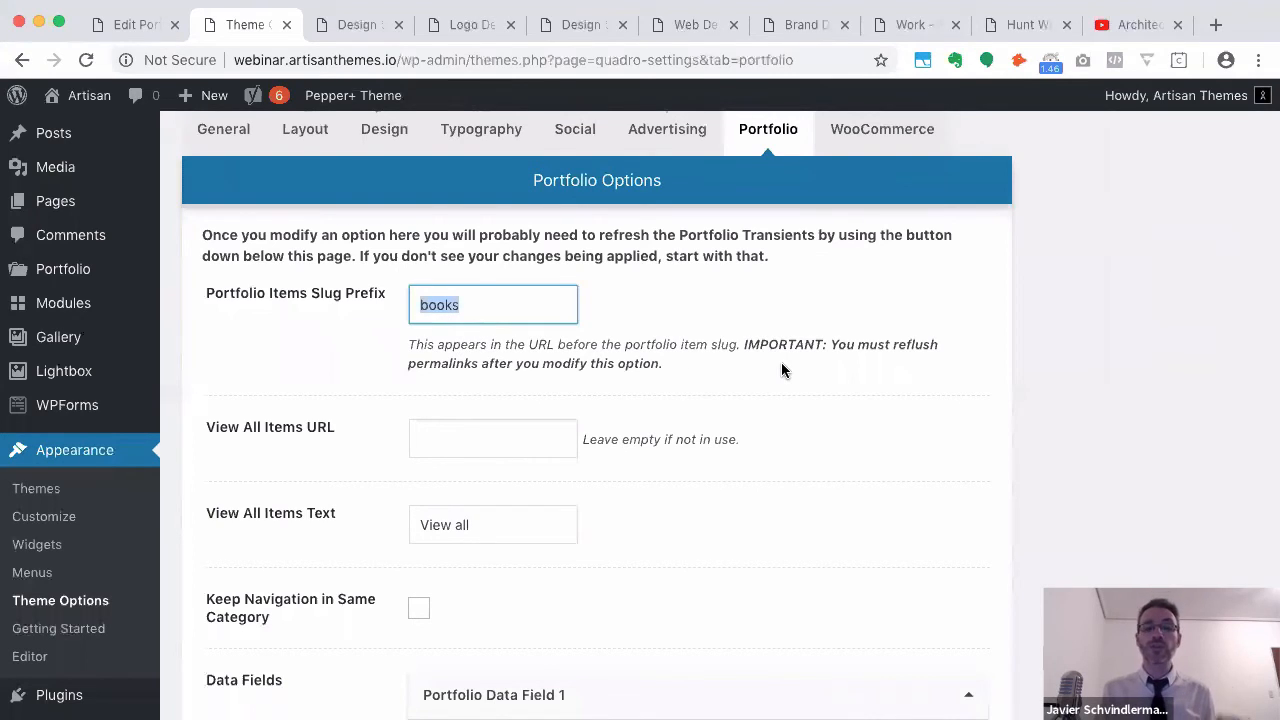
Open the Permalink Settings in a new tab and review the URL structures and optional bases without saving
scroll(782, 370, "down", 6)
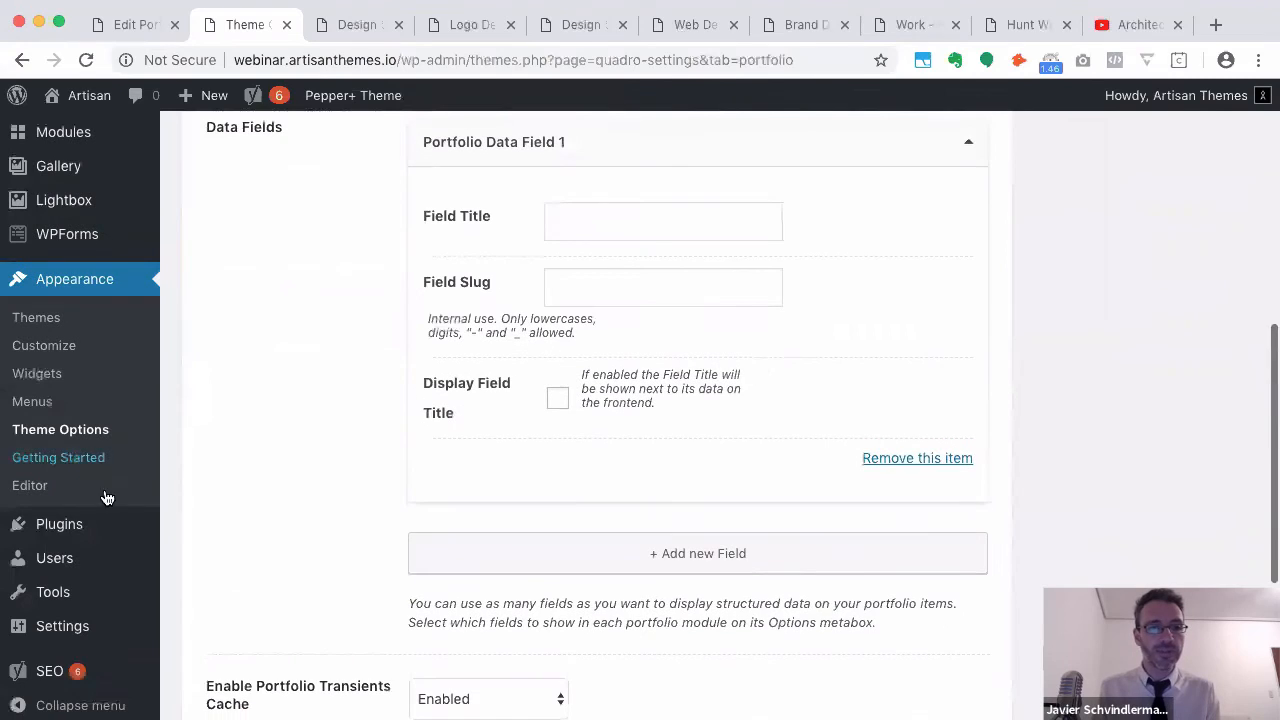
mouse_move(78, 624)
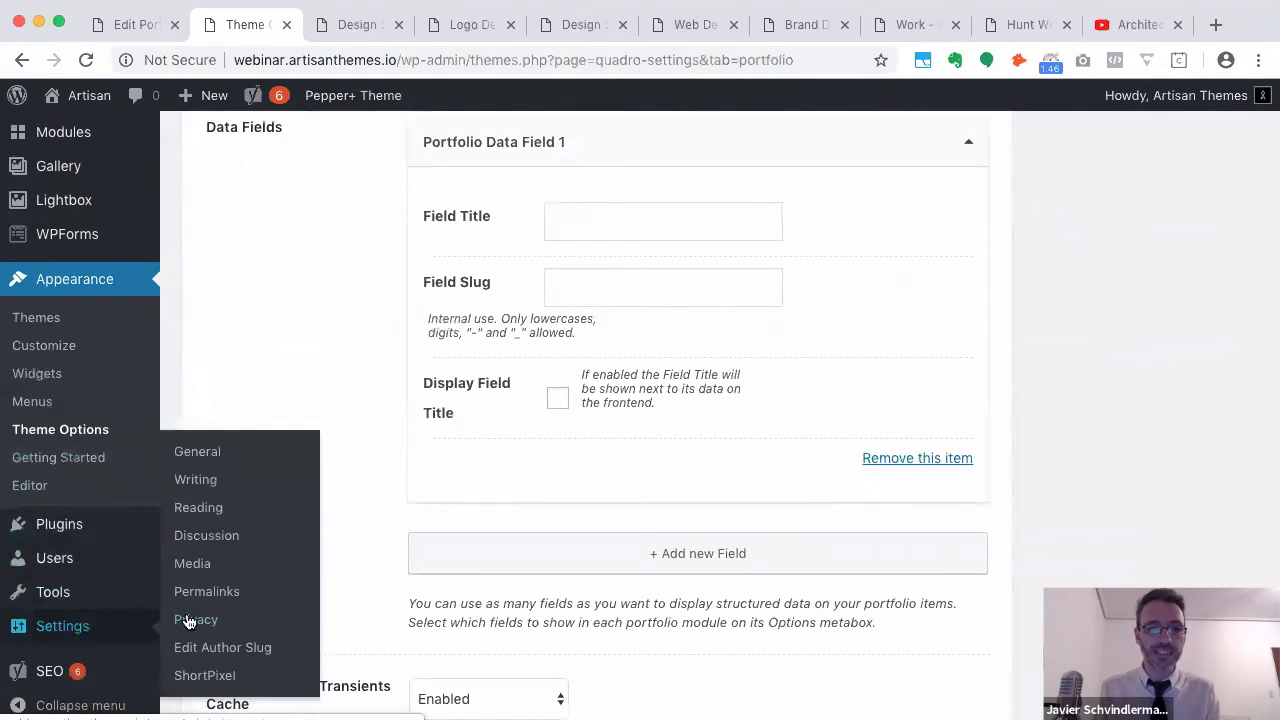
left_click(220, 597, "super")
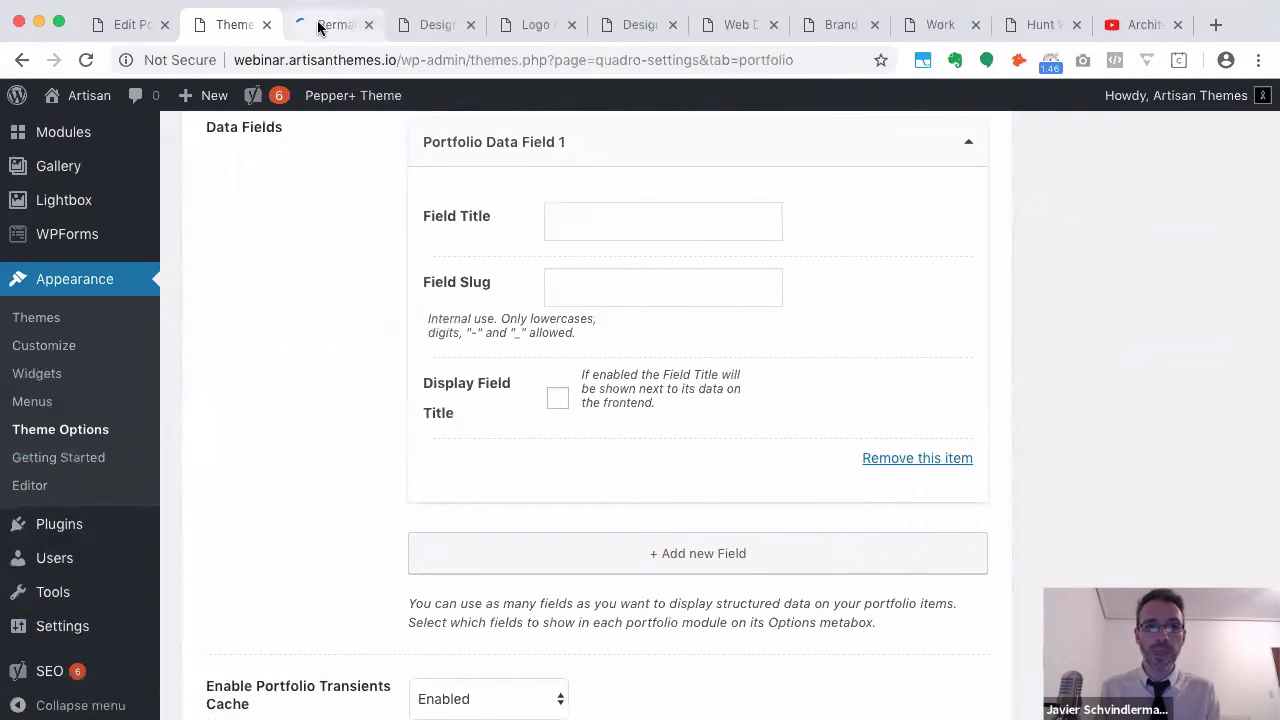
left_click(318, 25)
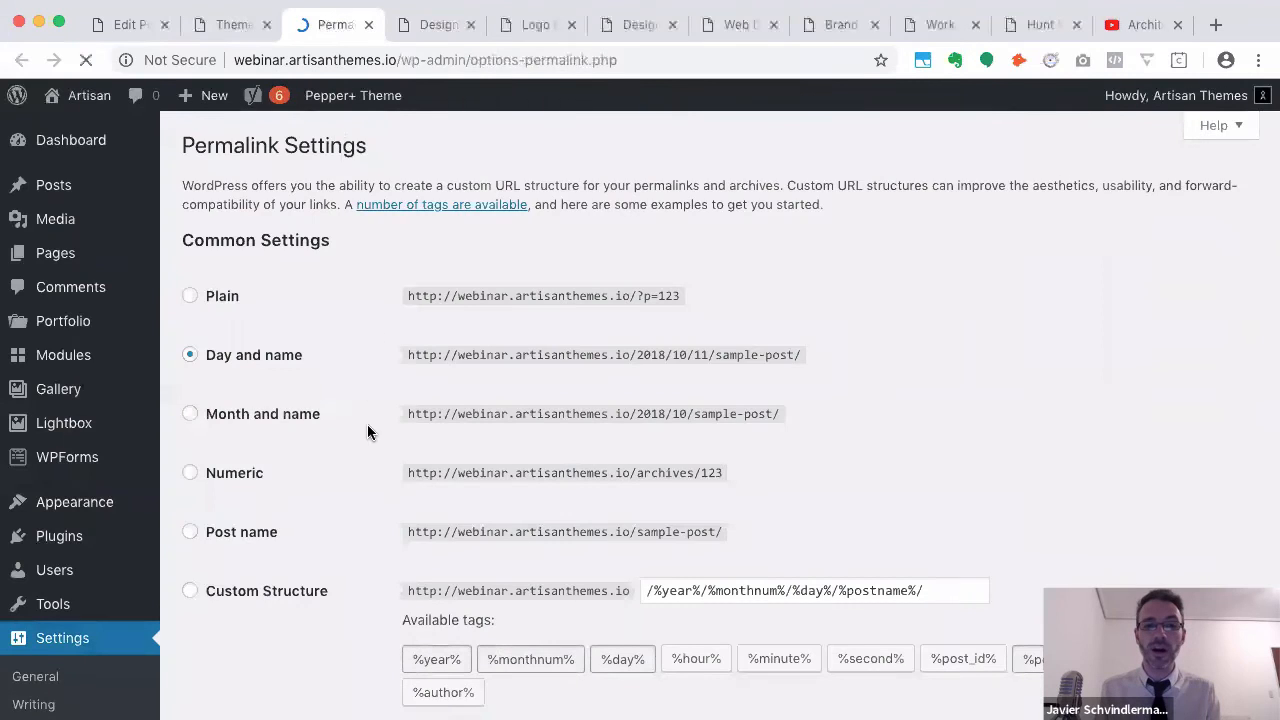
scroll(367, 448, "down", 3)
scroll(360, 446, "down", 3)
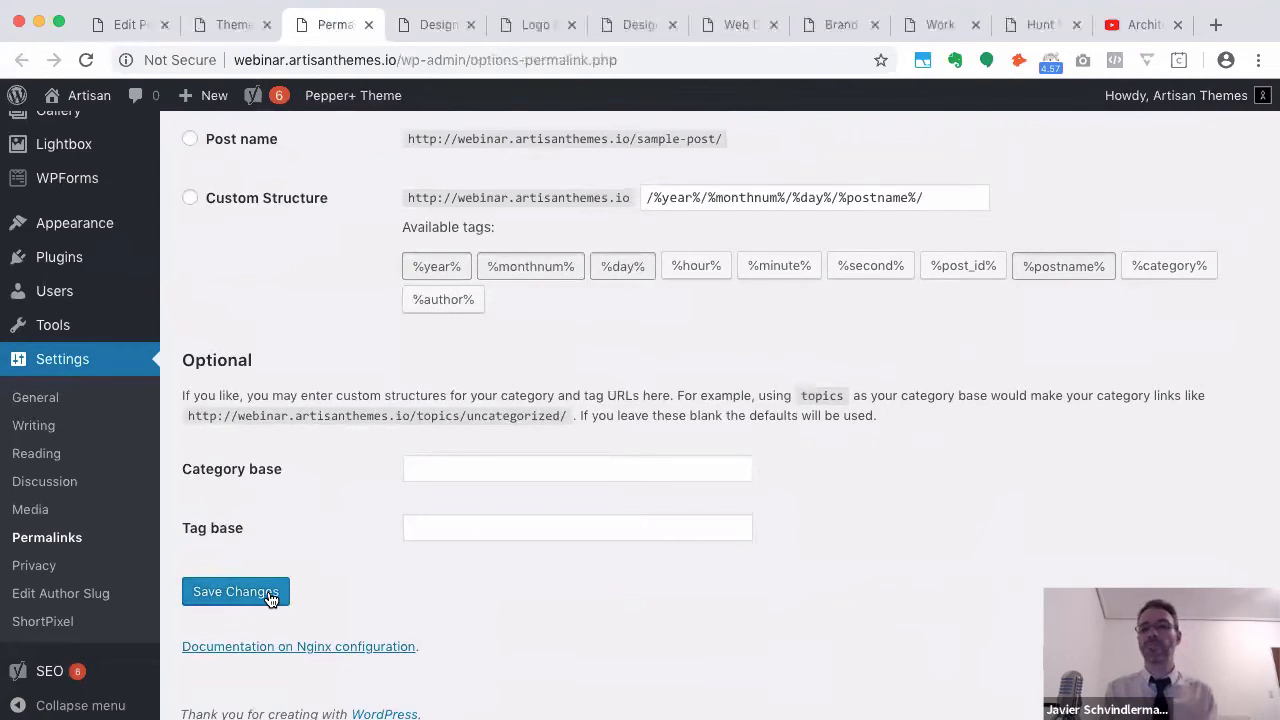
scroll(291, 543, "up", 8)
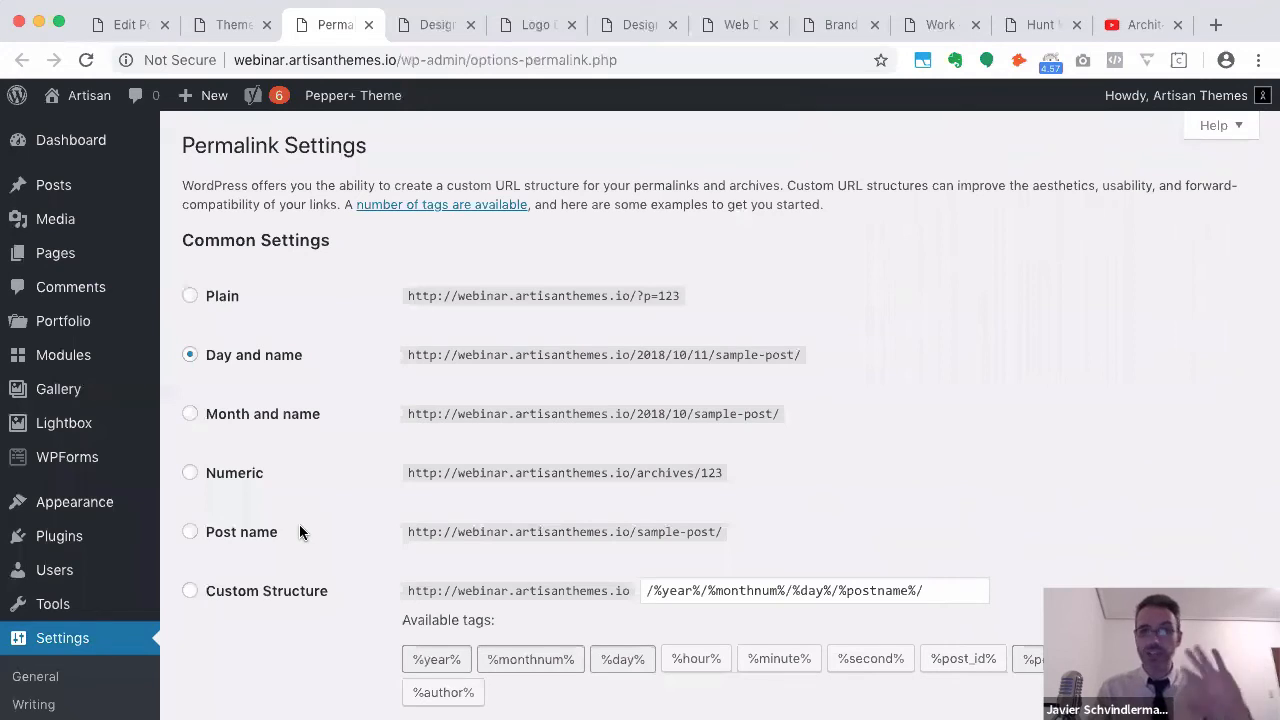
Return to the theme's Portfolio options and review the View All Items URL, View All Items Text and Keep Navigation in Same Category settings
left_click(218, 37)
scroll(314, 212, "up", 10)
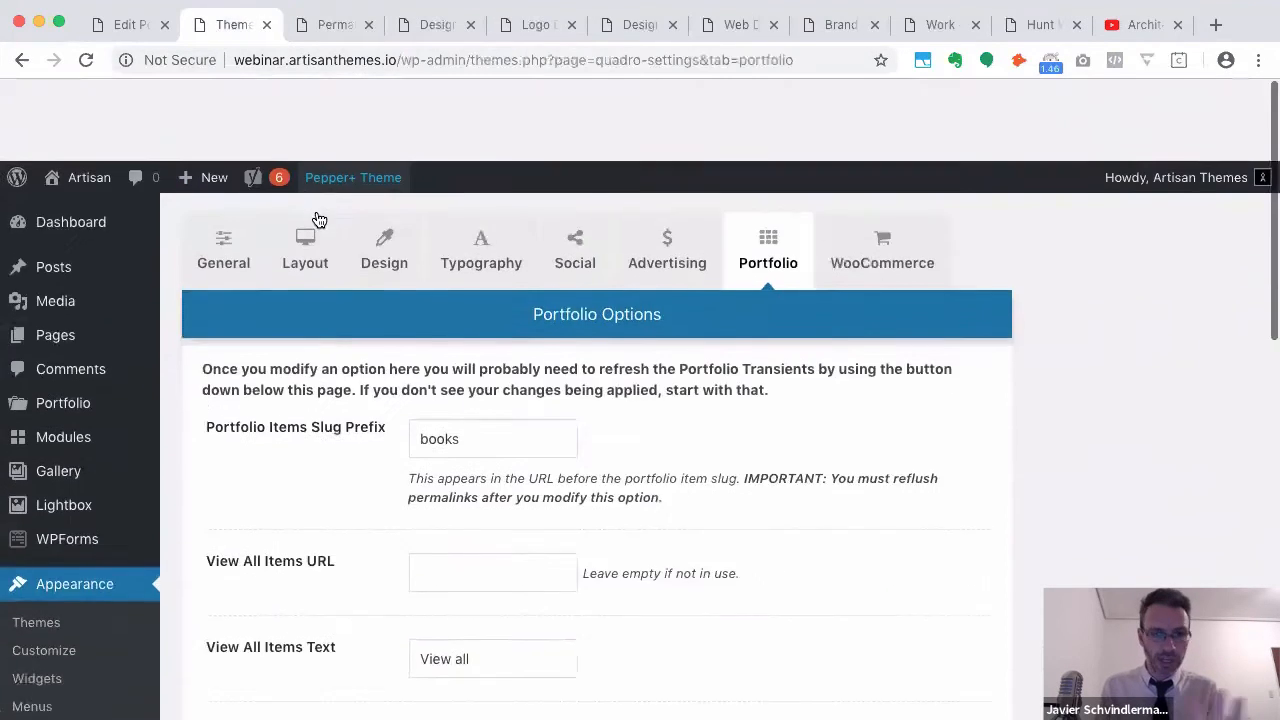
scroll(448, 297, "down", 2)
scroll(660, 414, "down", 2)
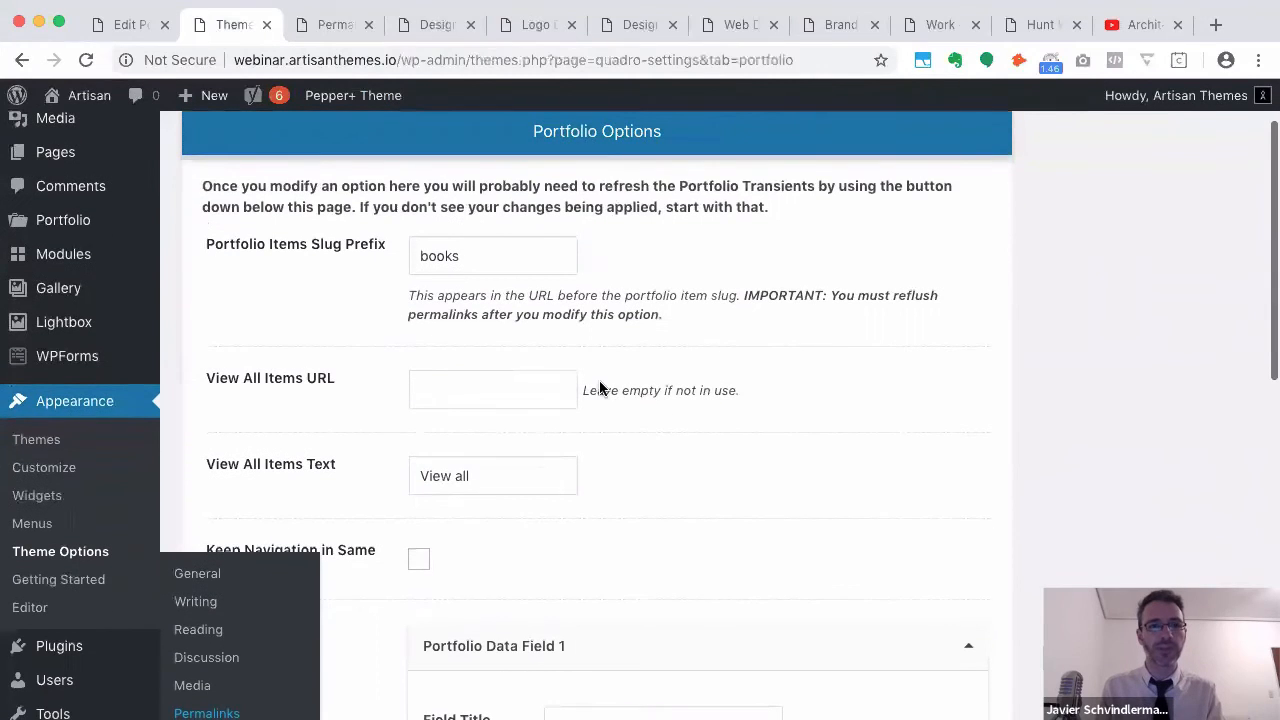
left_click(550, 383)
scroll(652, 431, "down", 2)
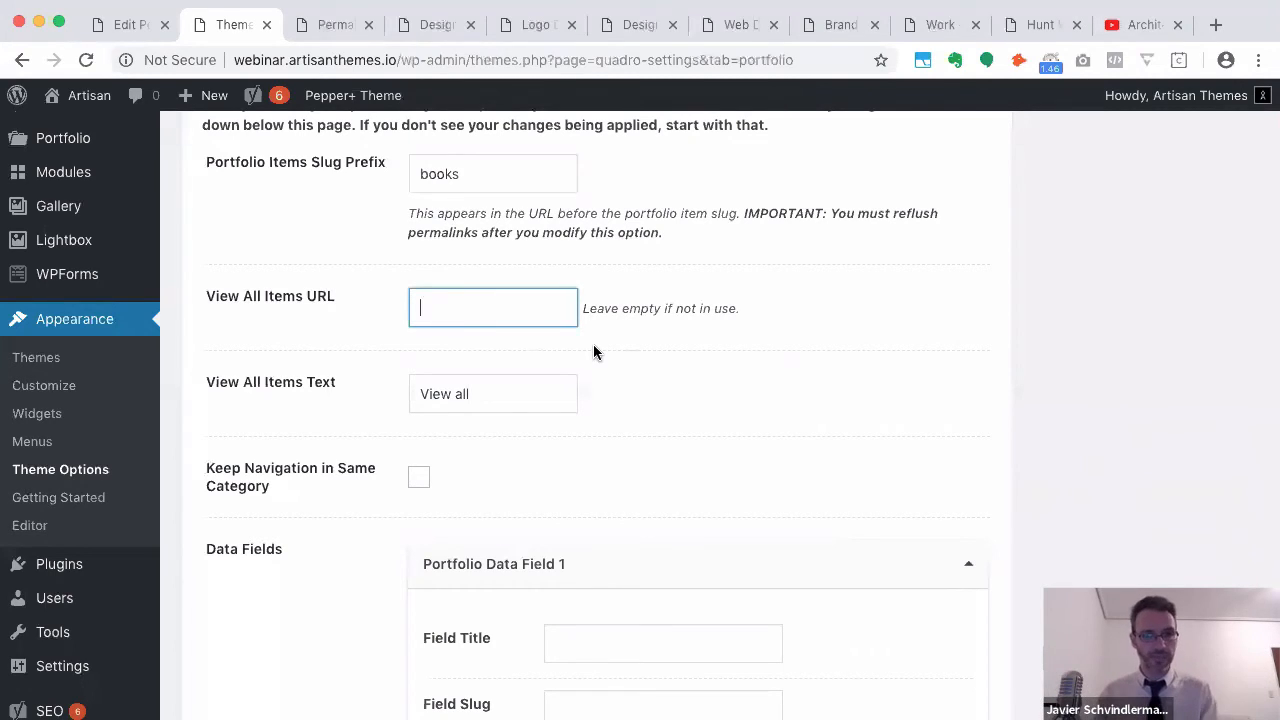
scroll(594, 350, "down", 3)
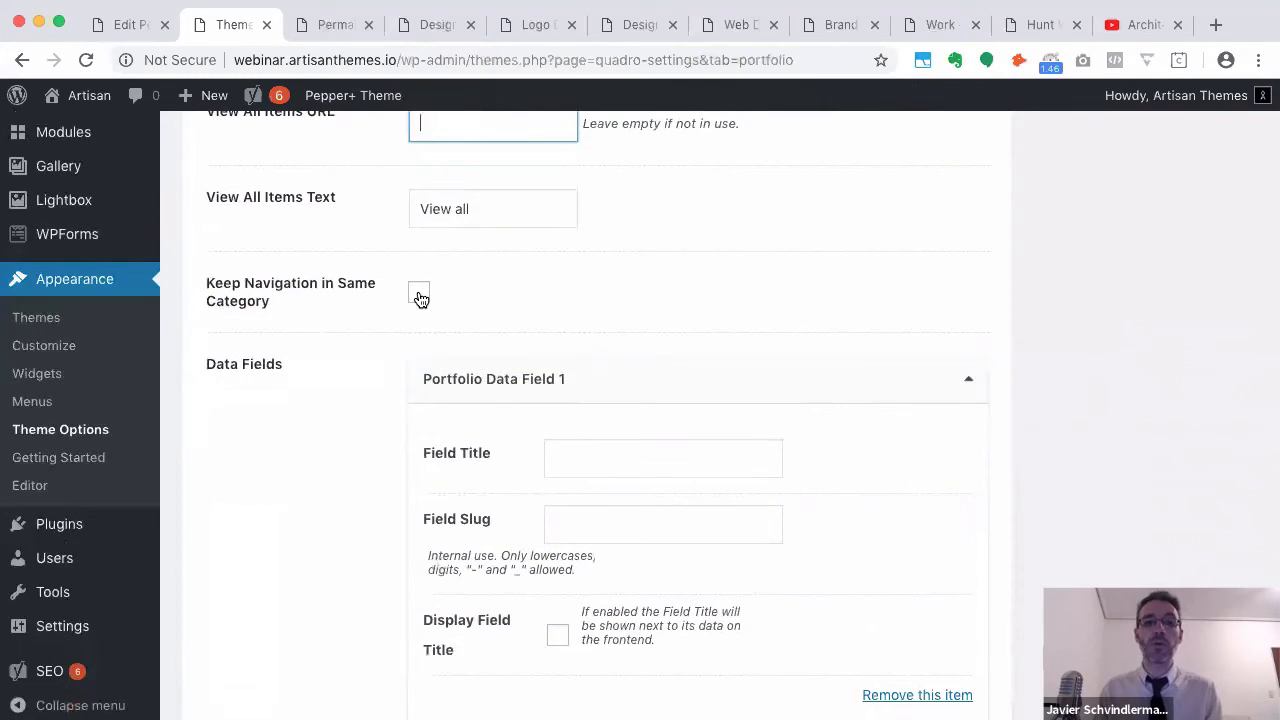
Open the Logo Design item from the design services page and examine the item navigation at its end
left_click(433, 26)
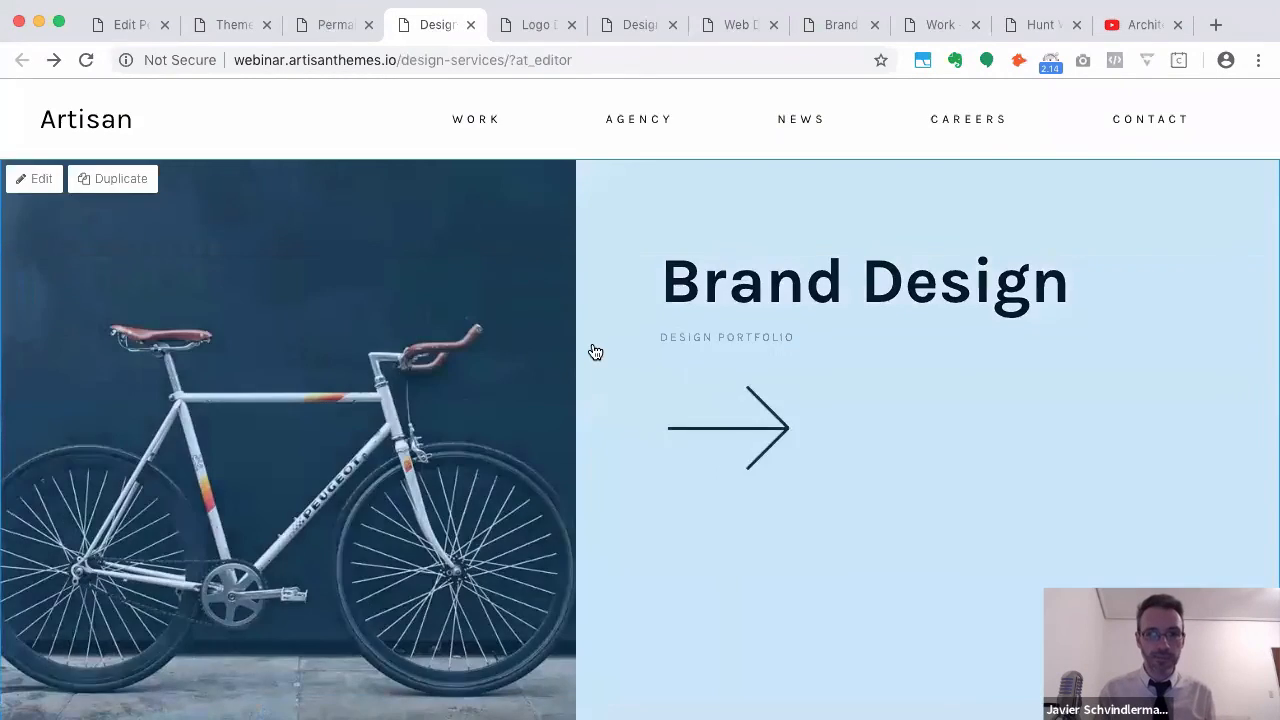
scroll(595, 351, "down", 15)
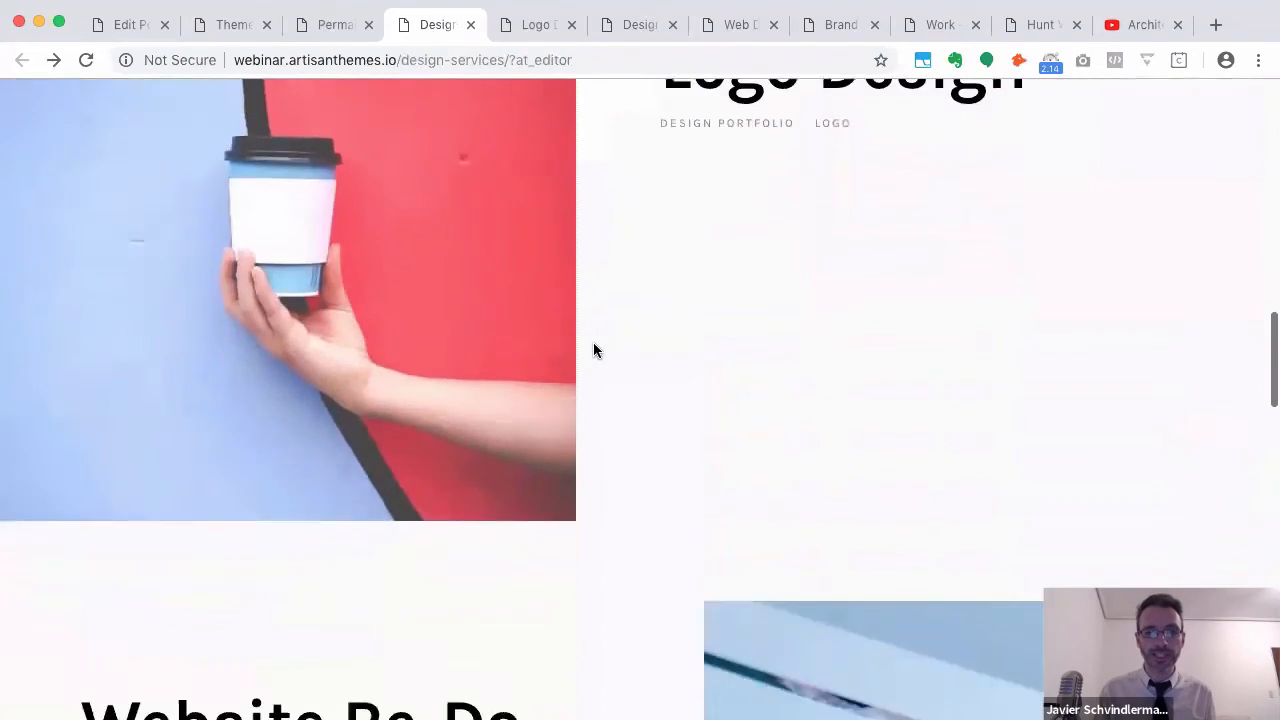
scroll(595, 351, "down", 10)
scroll(595, 351, "up", 15)
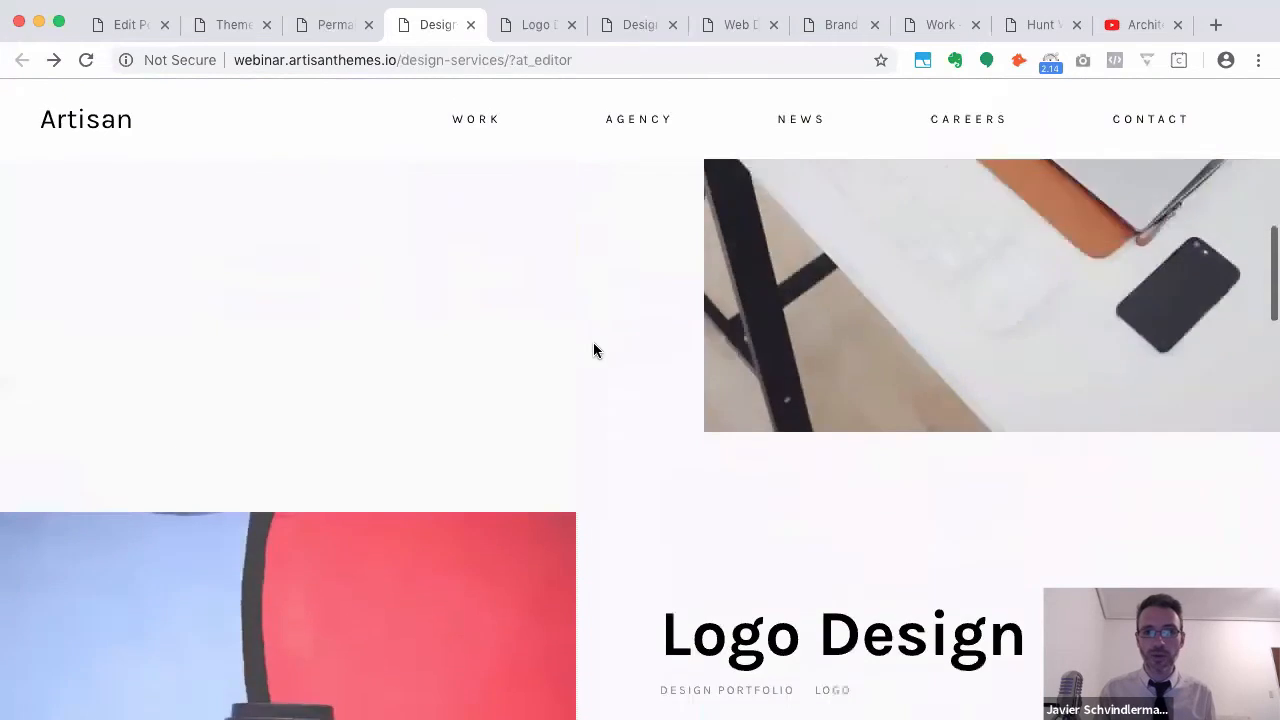
scroll(595, 351, "down", 3)
left_click(770, 366)
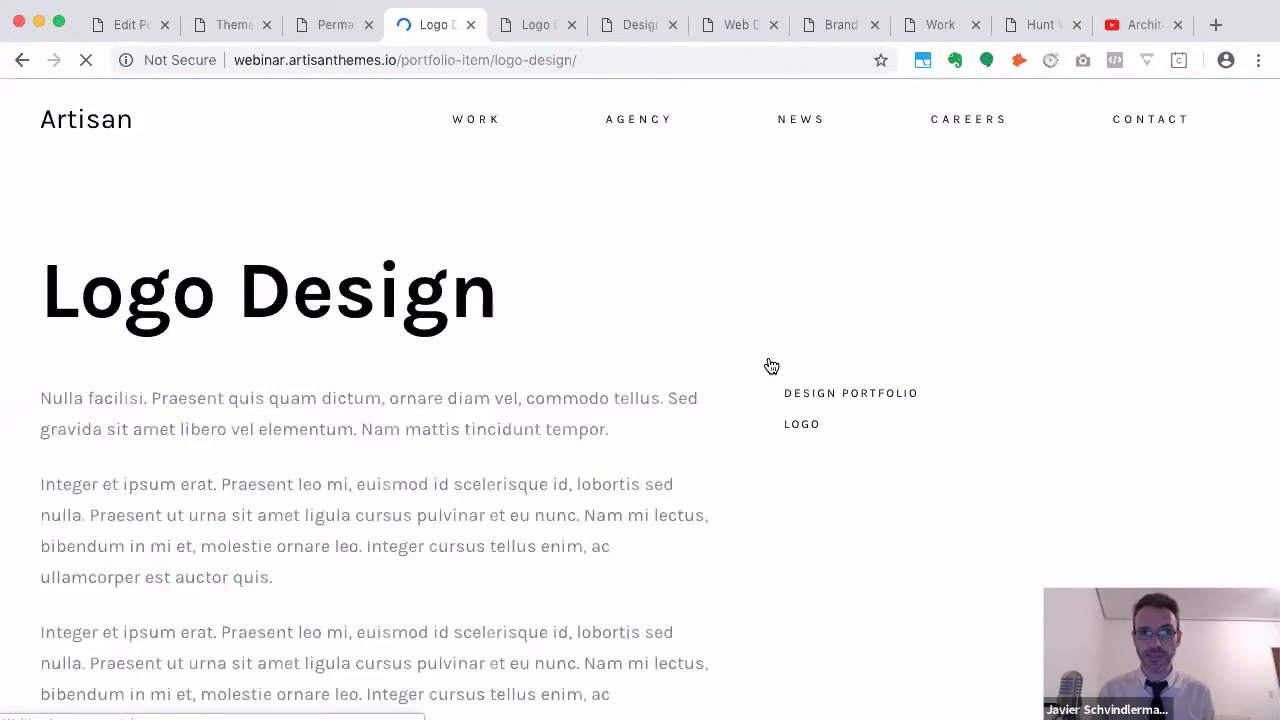
scroll(770, 366, "down", 10)
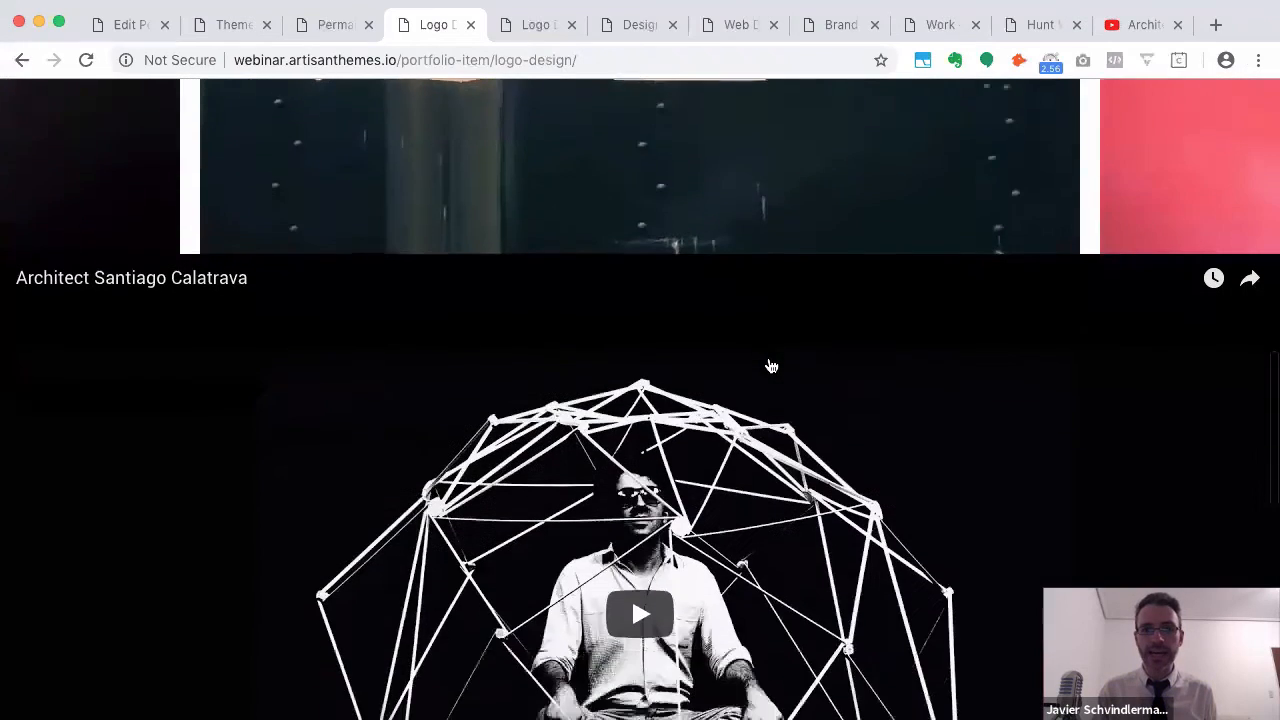
scroll(770, 366, "down", 8)
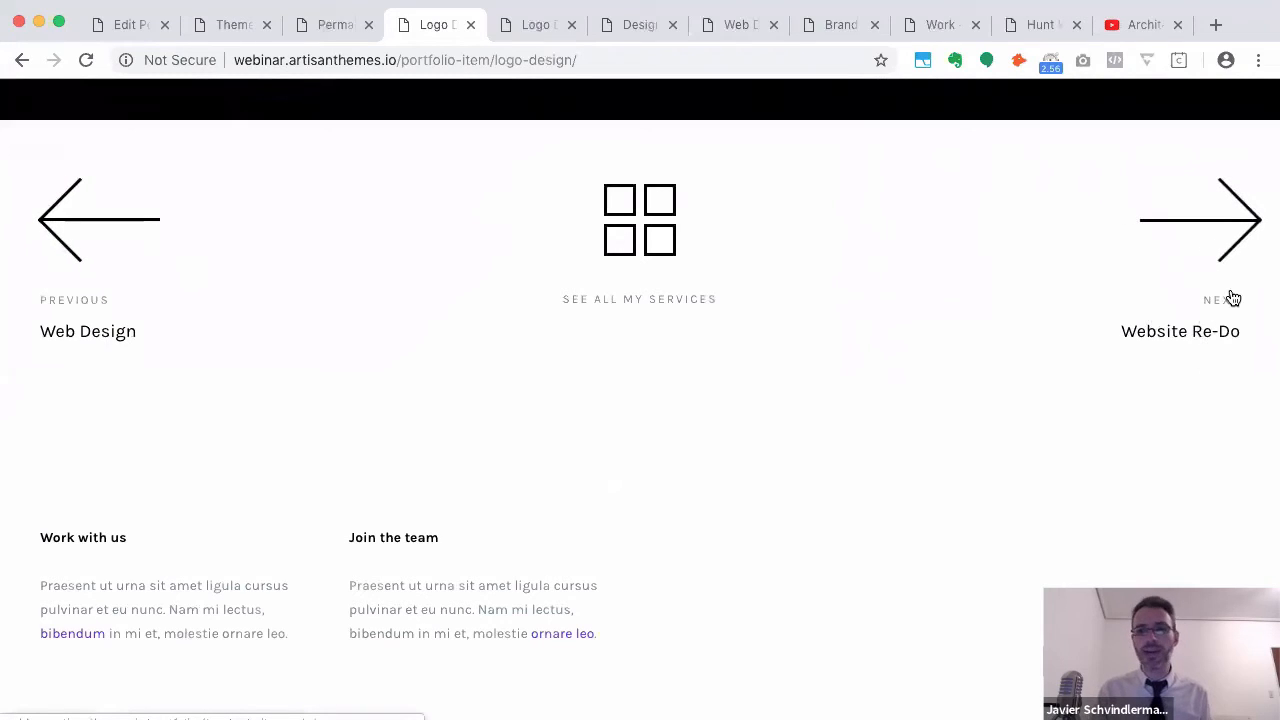
Follow the previous-item links to Web Design and Brand Design, examining the neighbouring items each page offers
left_click(77, 322)
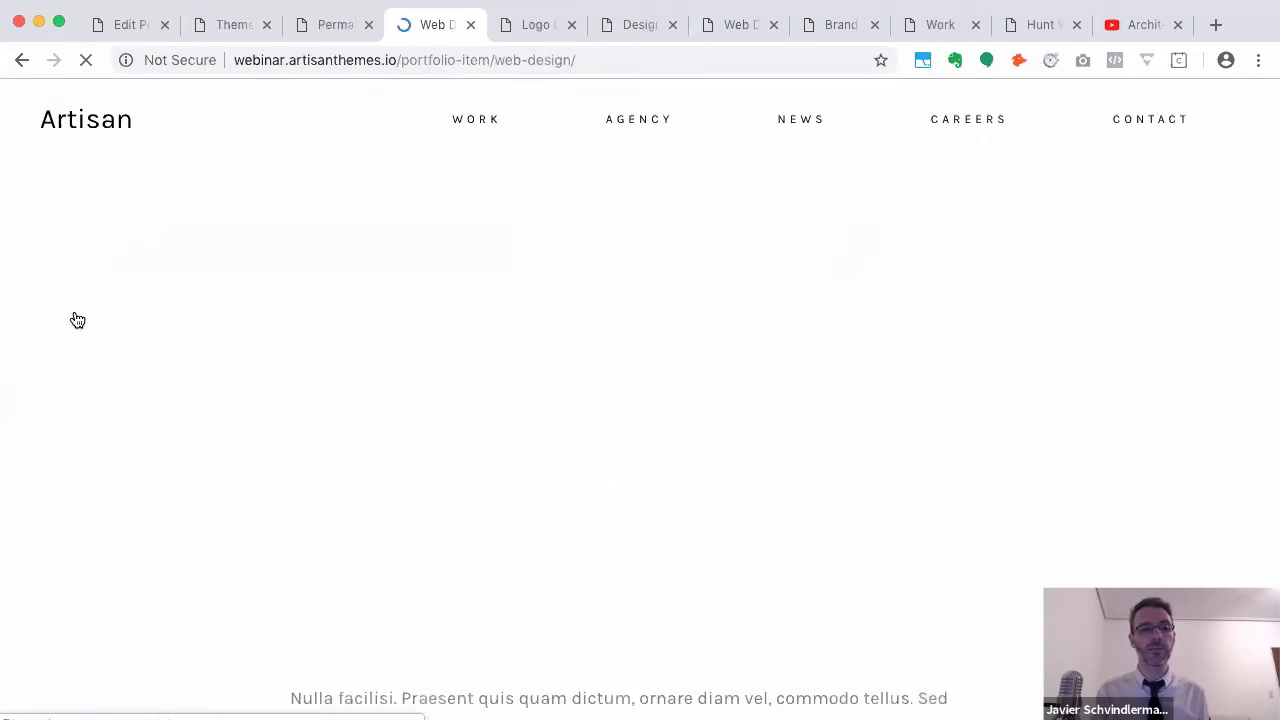
scroll(282, 440, "down", 15)
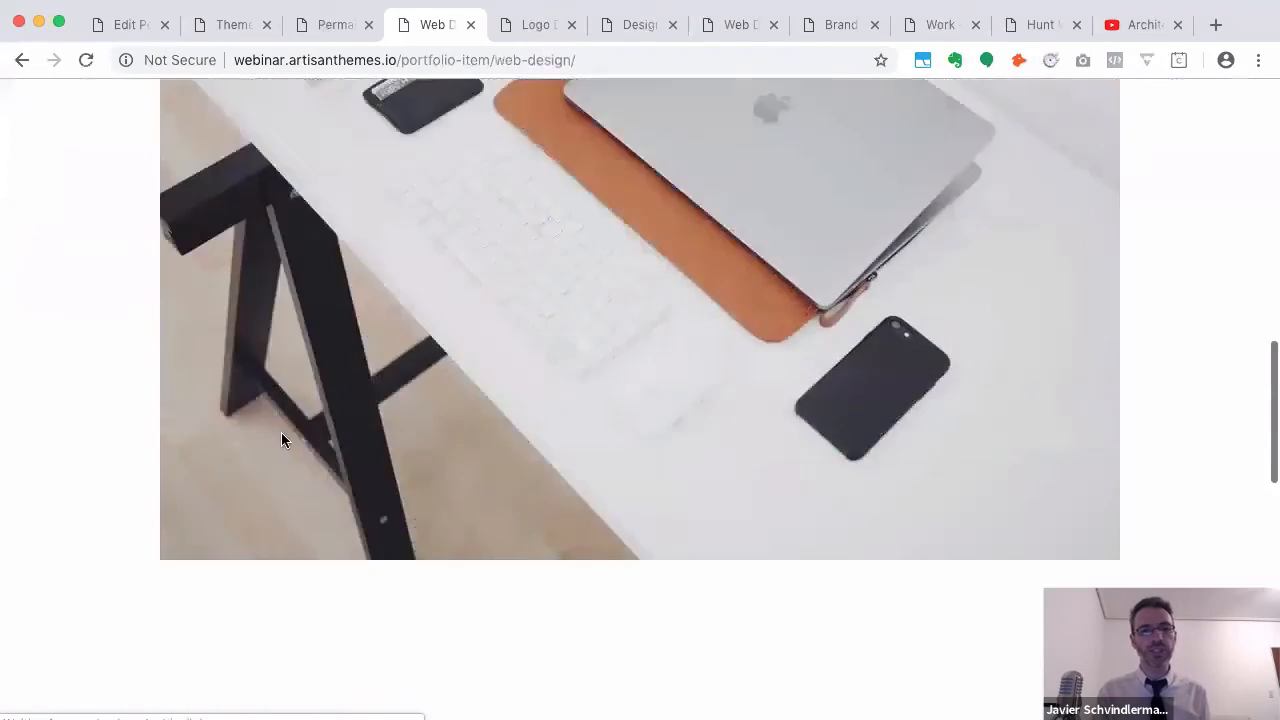
scroll(281, 437, "down", 10)
scroll(281, 437, "up", 3)
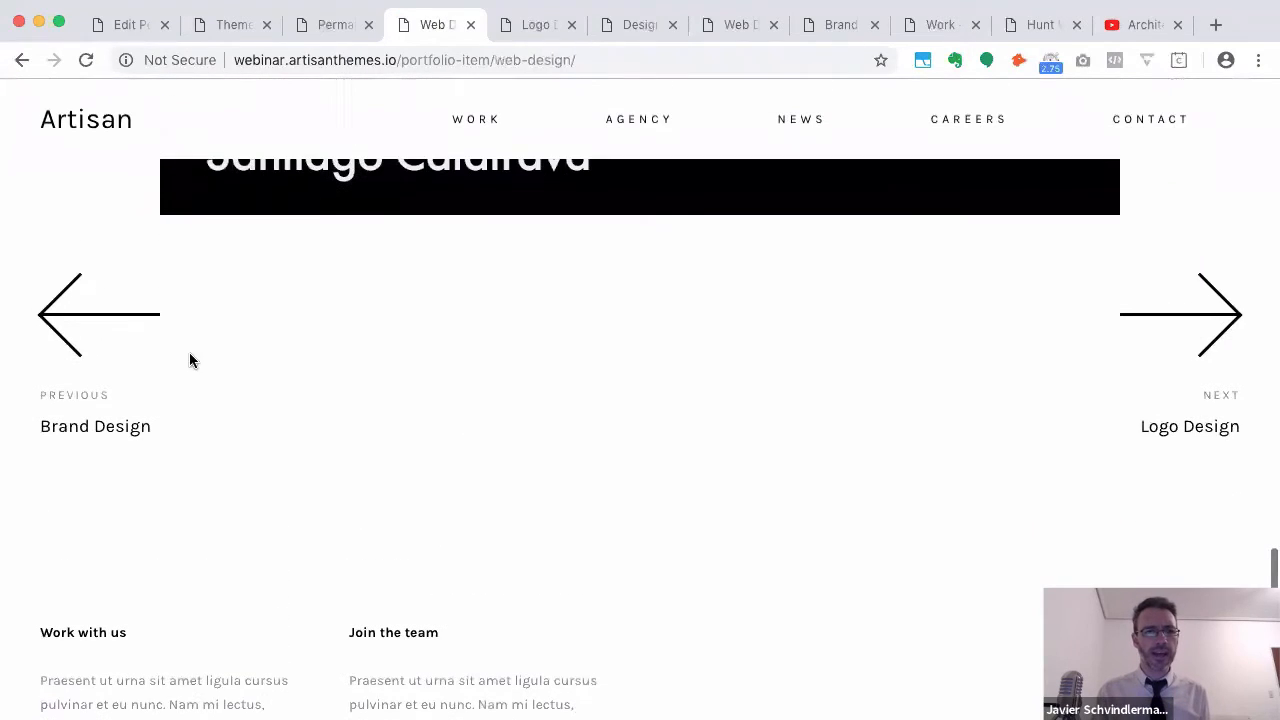
left_click(89, 326)
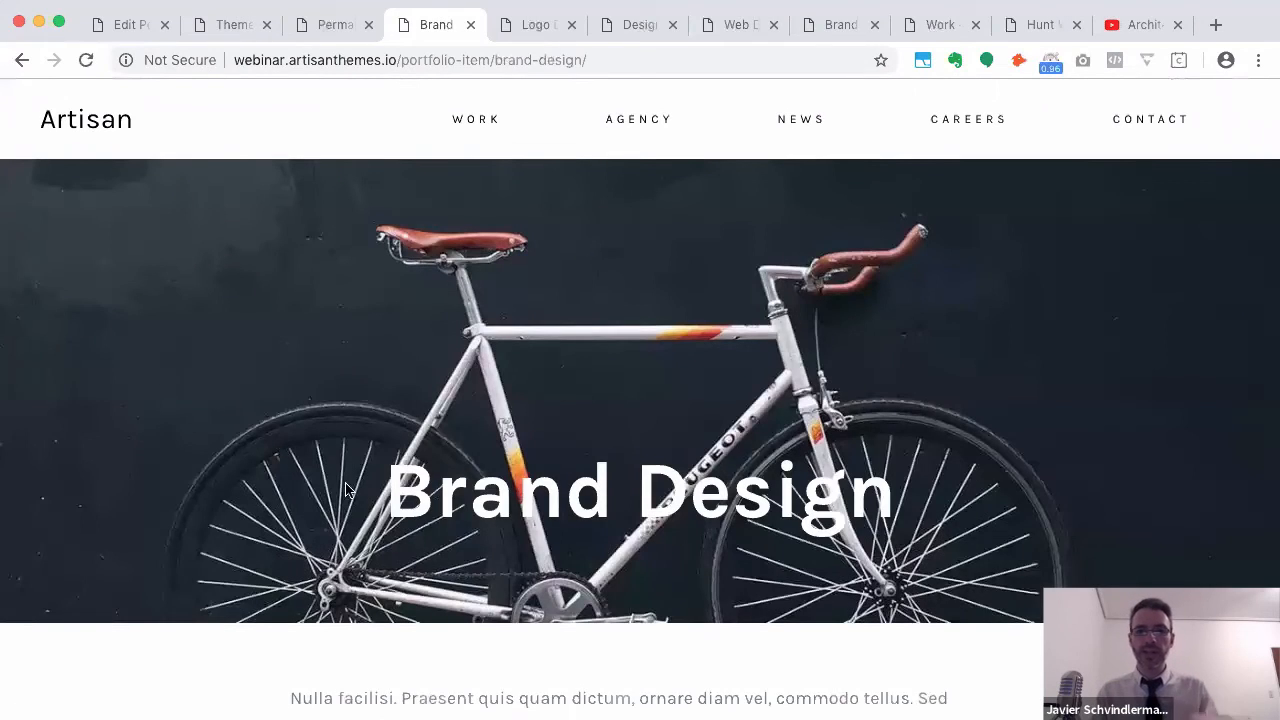
scroll(366, 525, "down", 15)
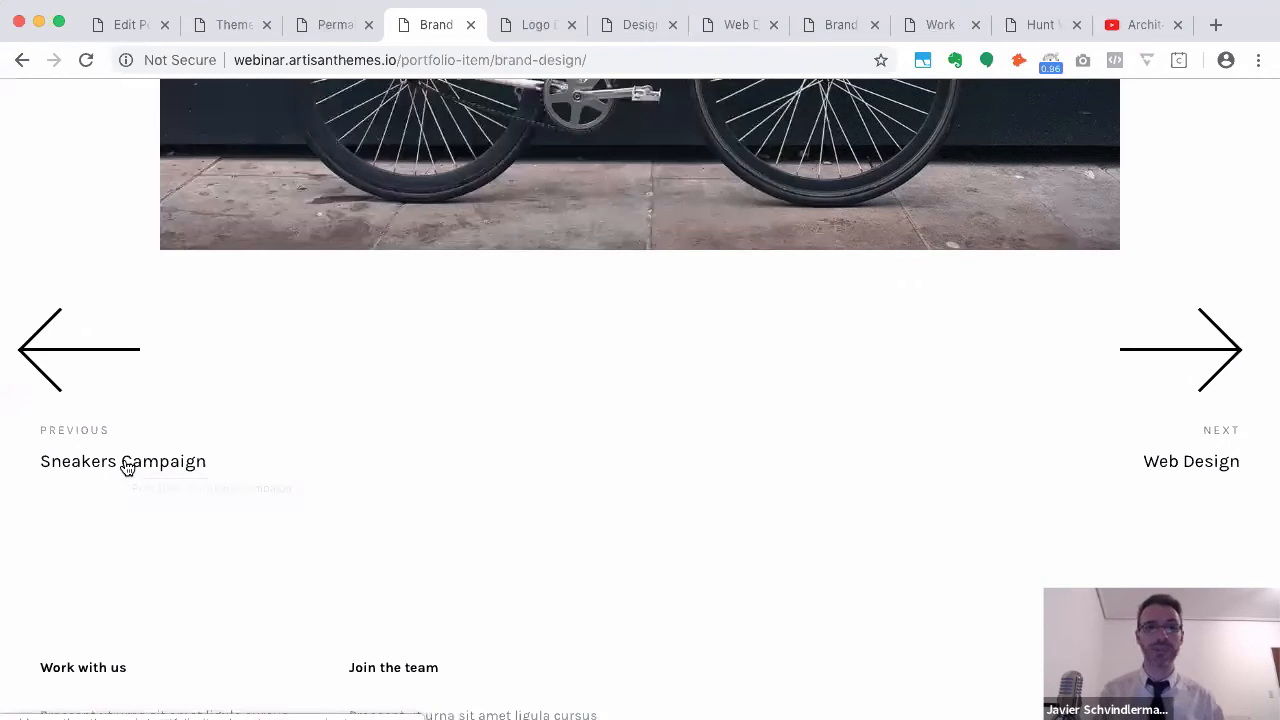
Enable Keep Navigation in Same Category in the theme's Portfolio options and save the settings
left_click(230, 28)
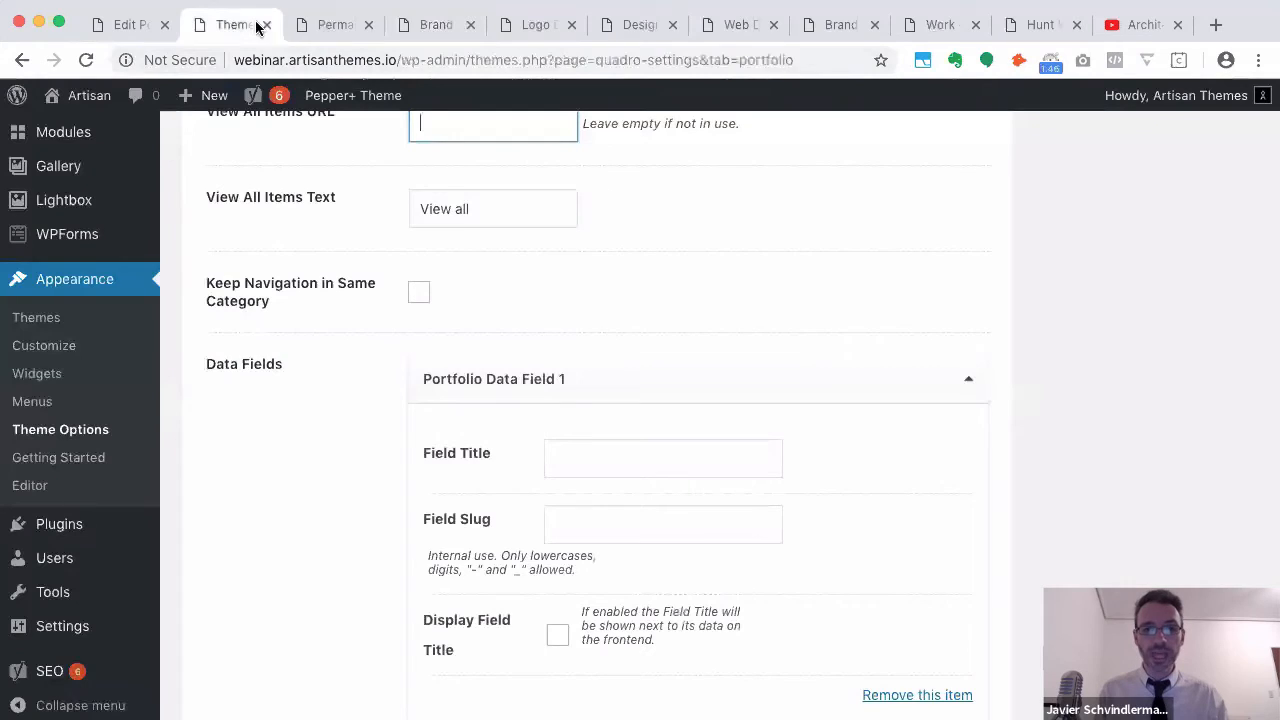
left_click(418, 297)
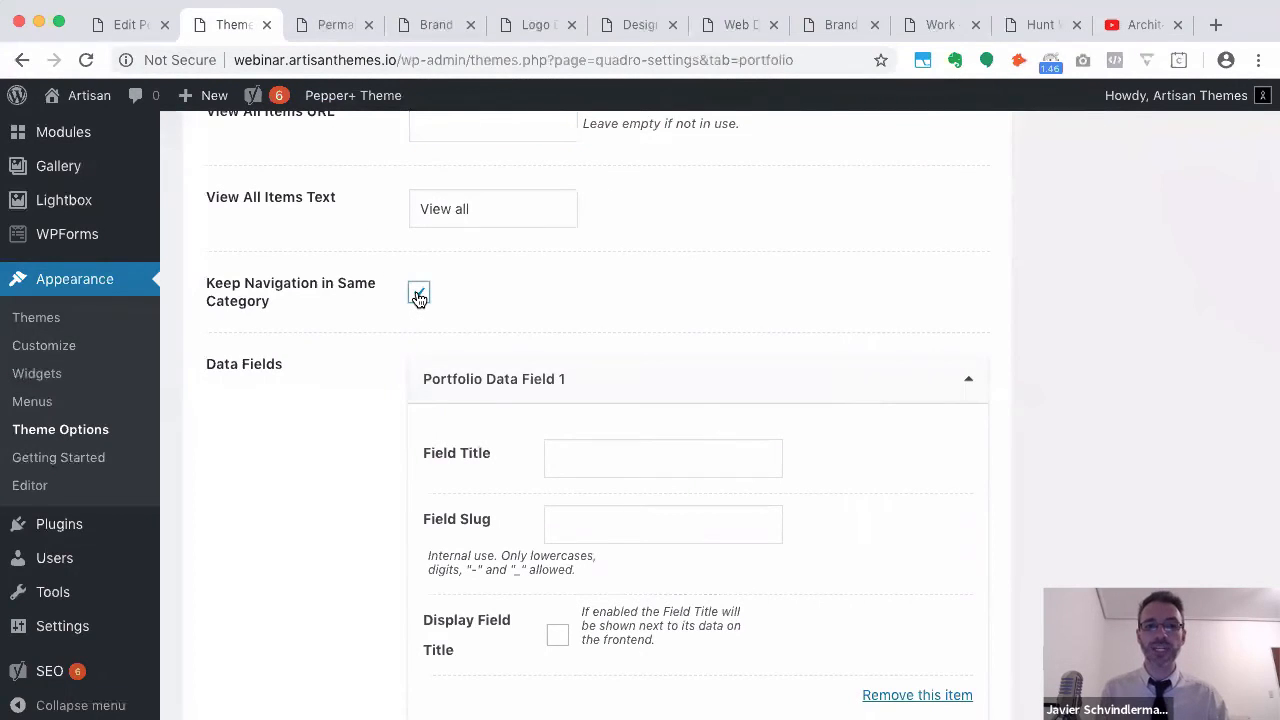
key("Return")
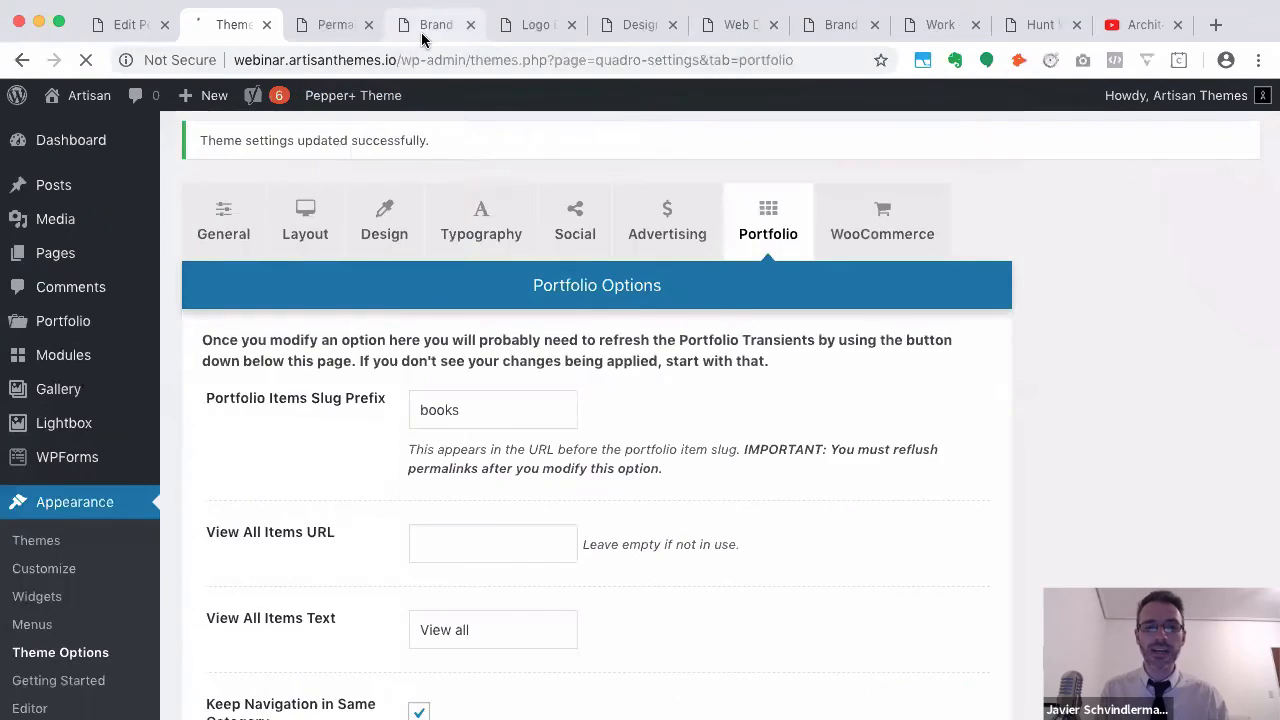
Close the Permalink Settings tab, test the previous-item link from Web Design to Brand Design, and go back to Web Design
left_click(423, 34)
left_click(355, 30)
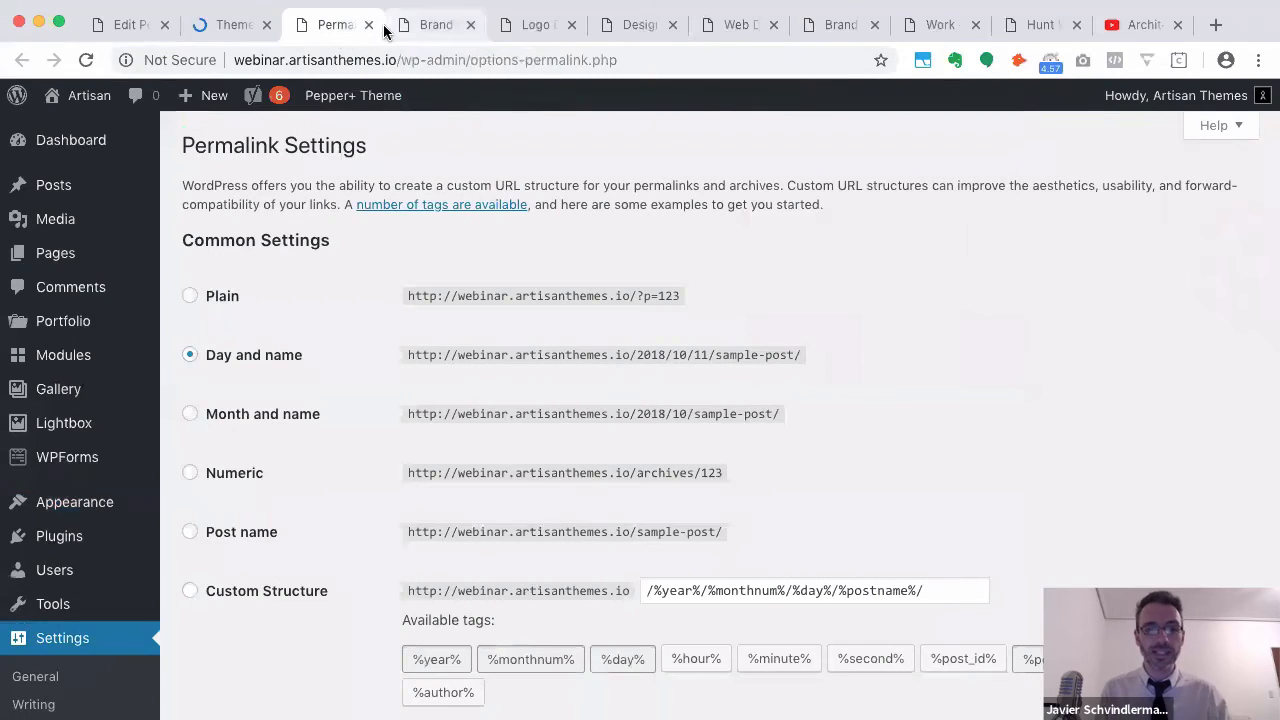
left_click(368, 24)
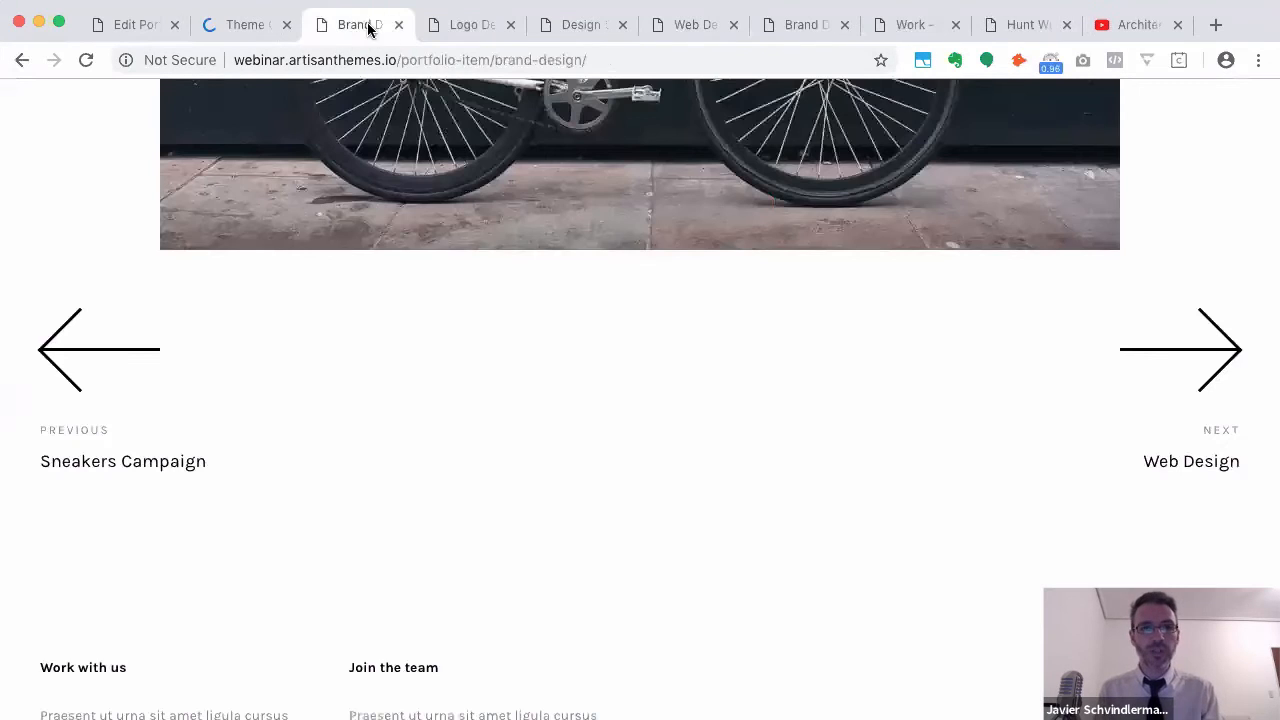
left_click(18, 60)
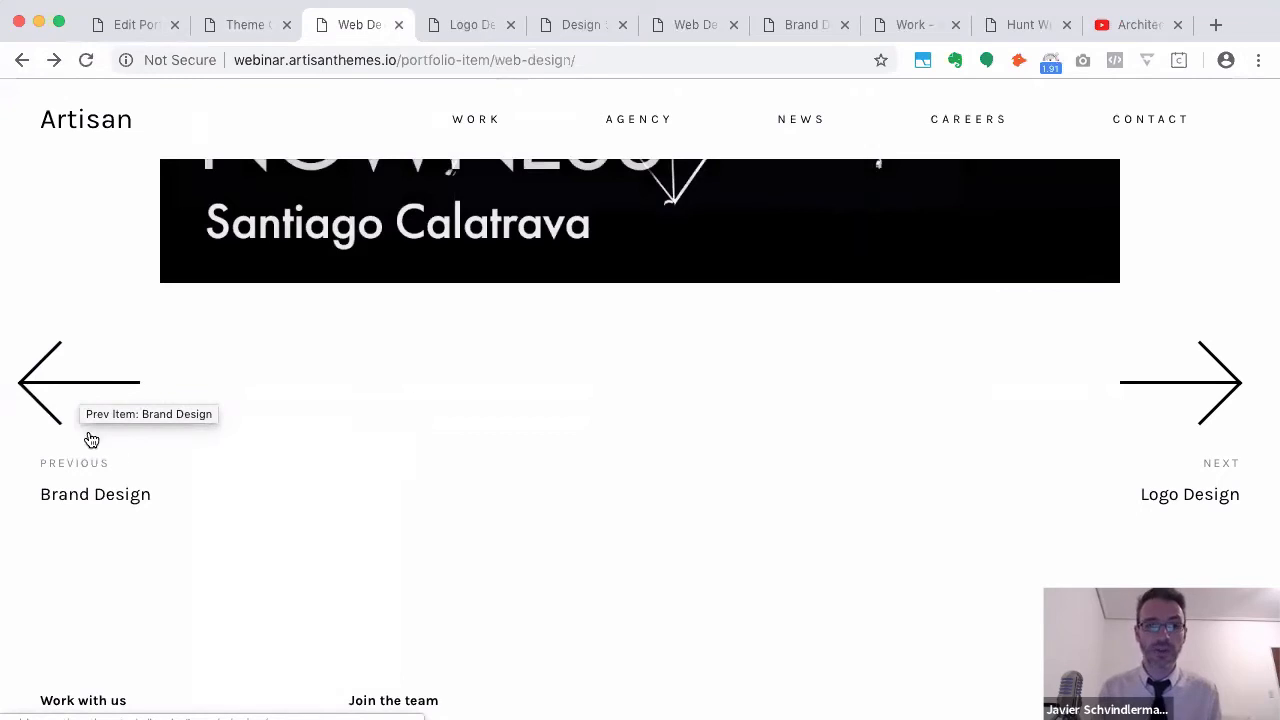
left_click(68, 383)
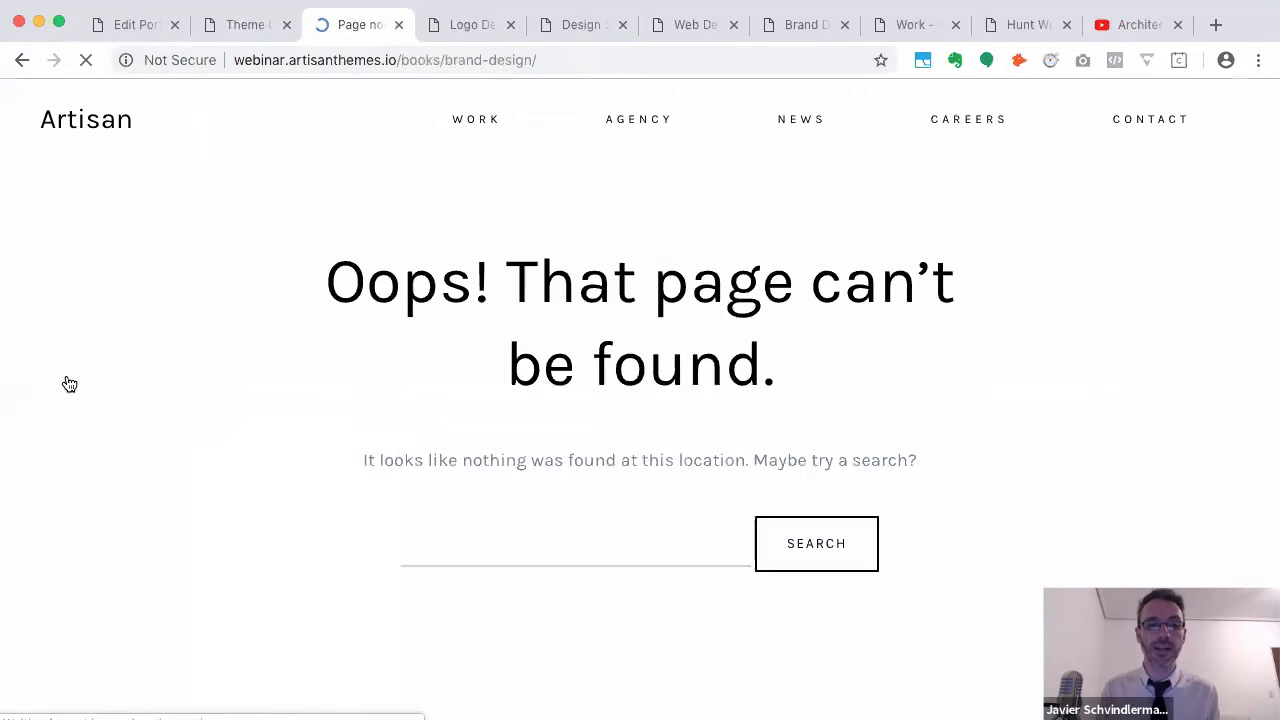
scroll(213, 227, "left", 5)
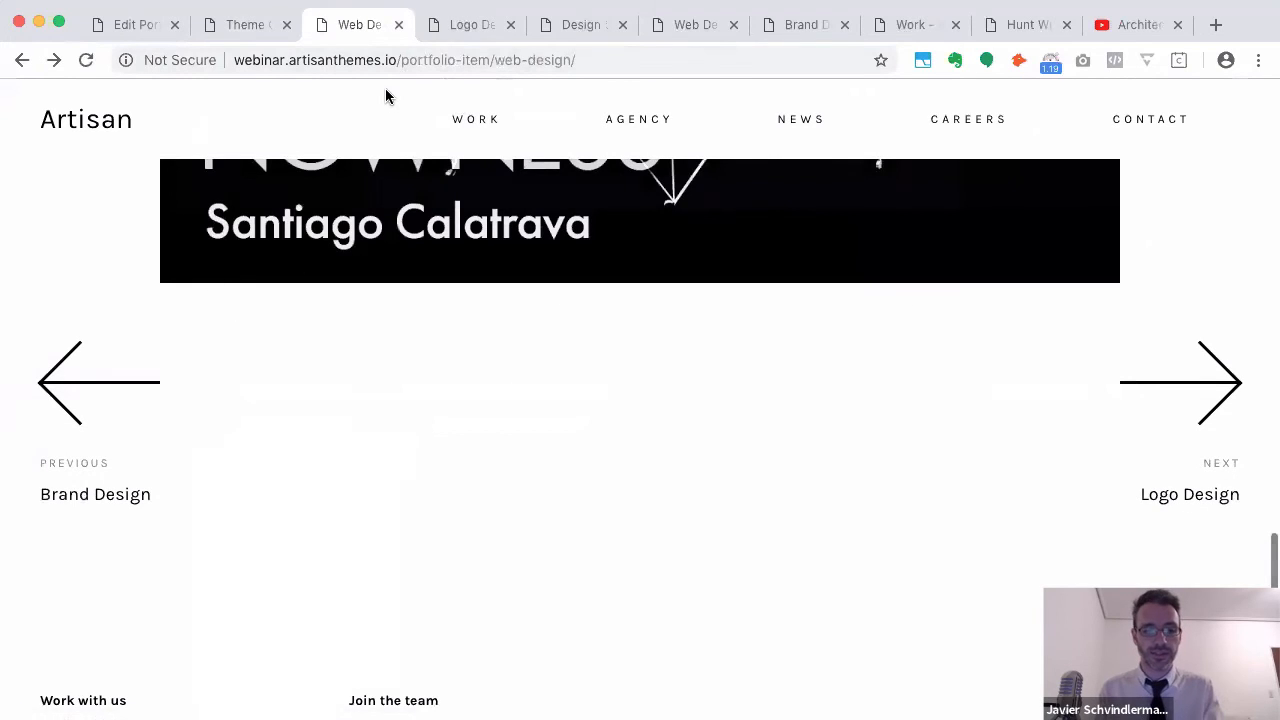
Reload the Web Design item page and check it against the slug prefix in the theme's Portfolio options
key("super+r")
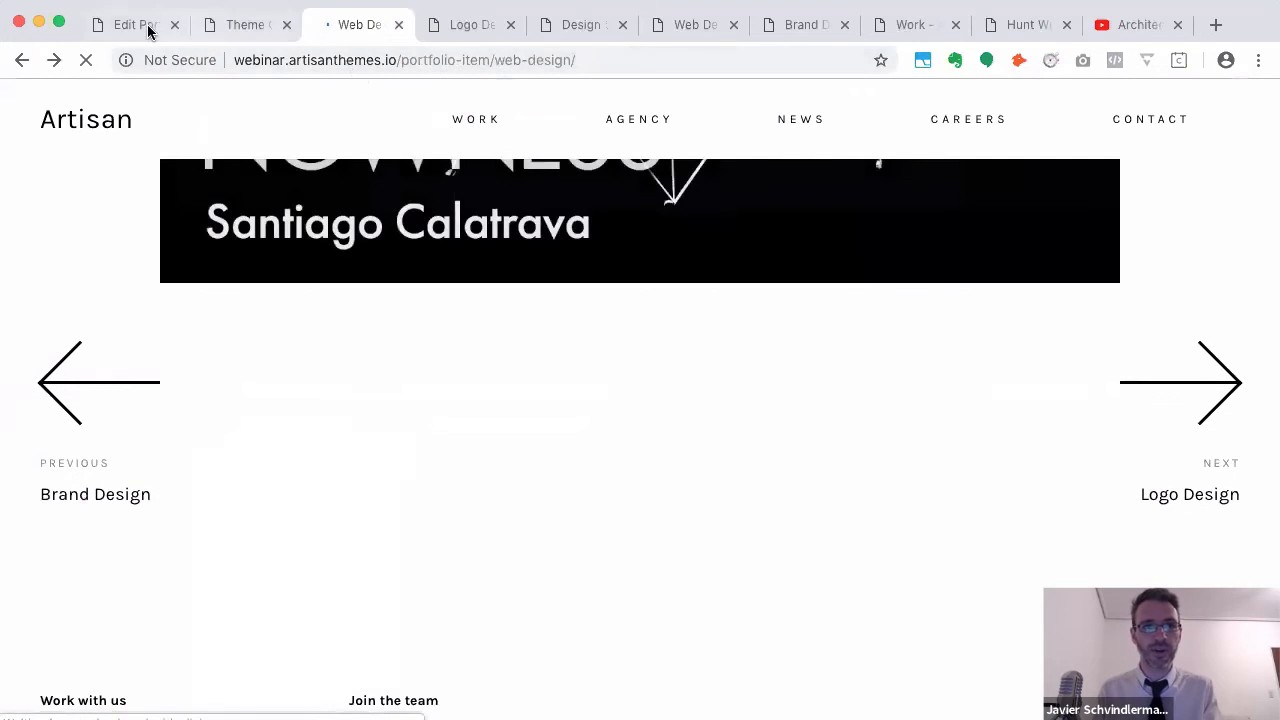
left_click(140, 24)
left_click(245, 24)
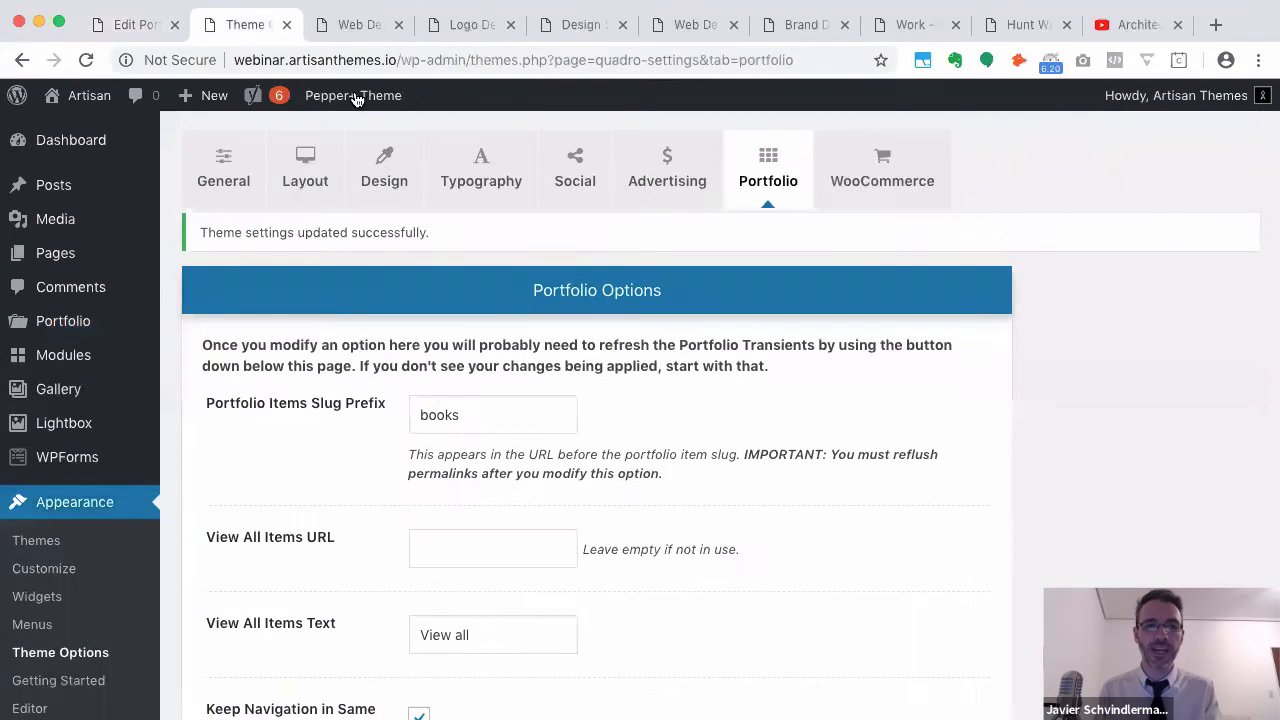
left_click(350, 24)
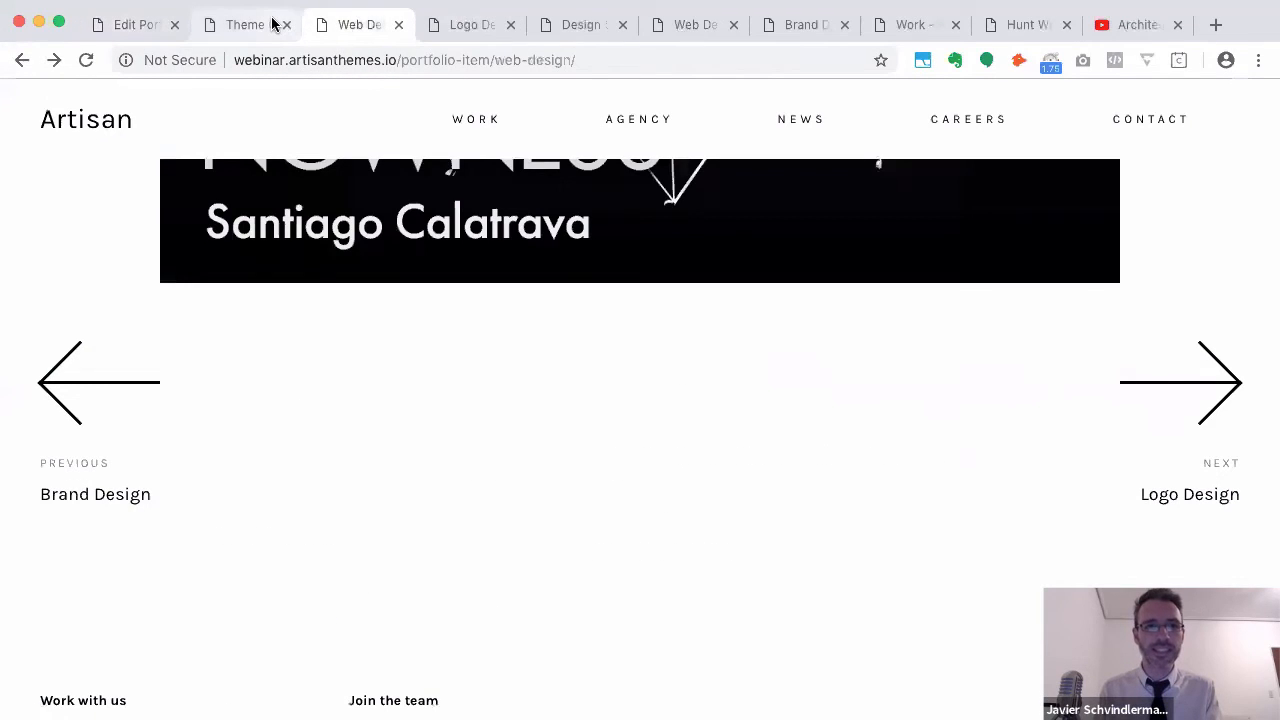
key("super+r")
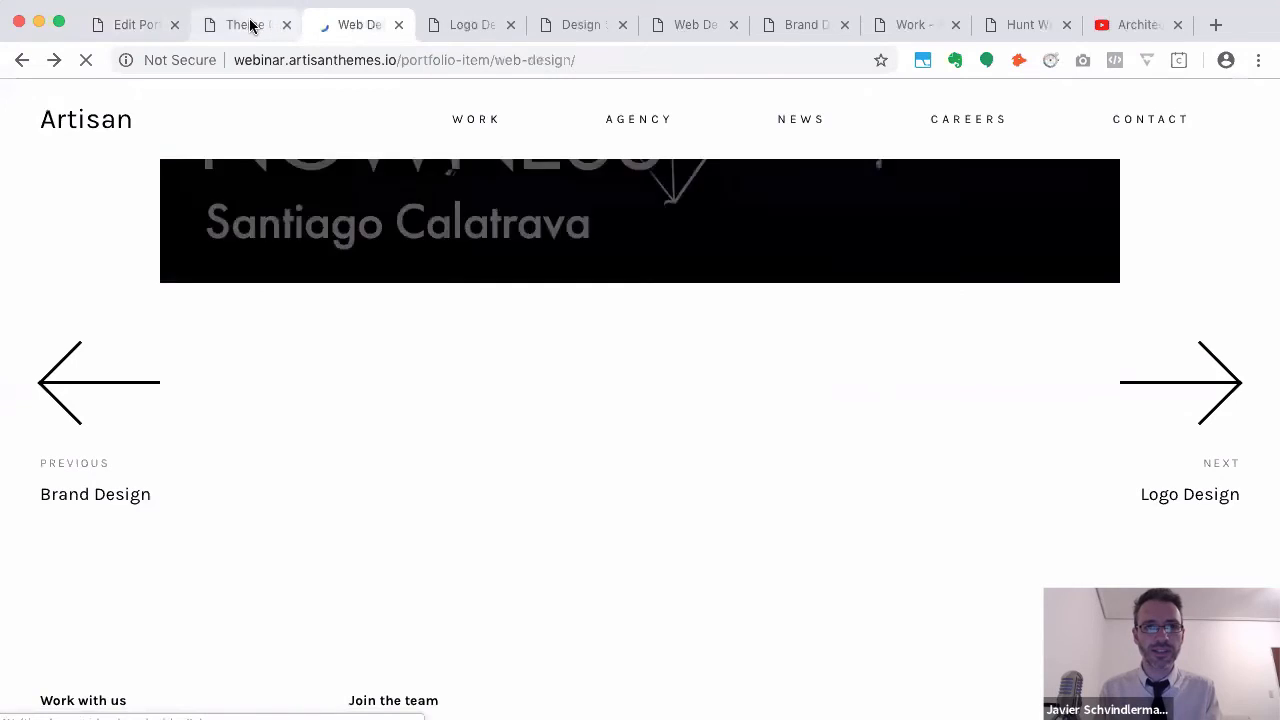
Set the Portfolio Items Slug Prefix to portfolio-item in the theme's Portfolio options and save the settings
left_click(250, 24)
double_click(472, 417)
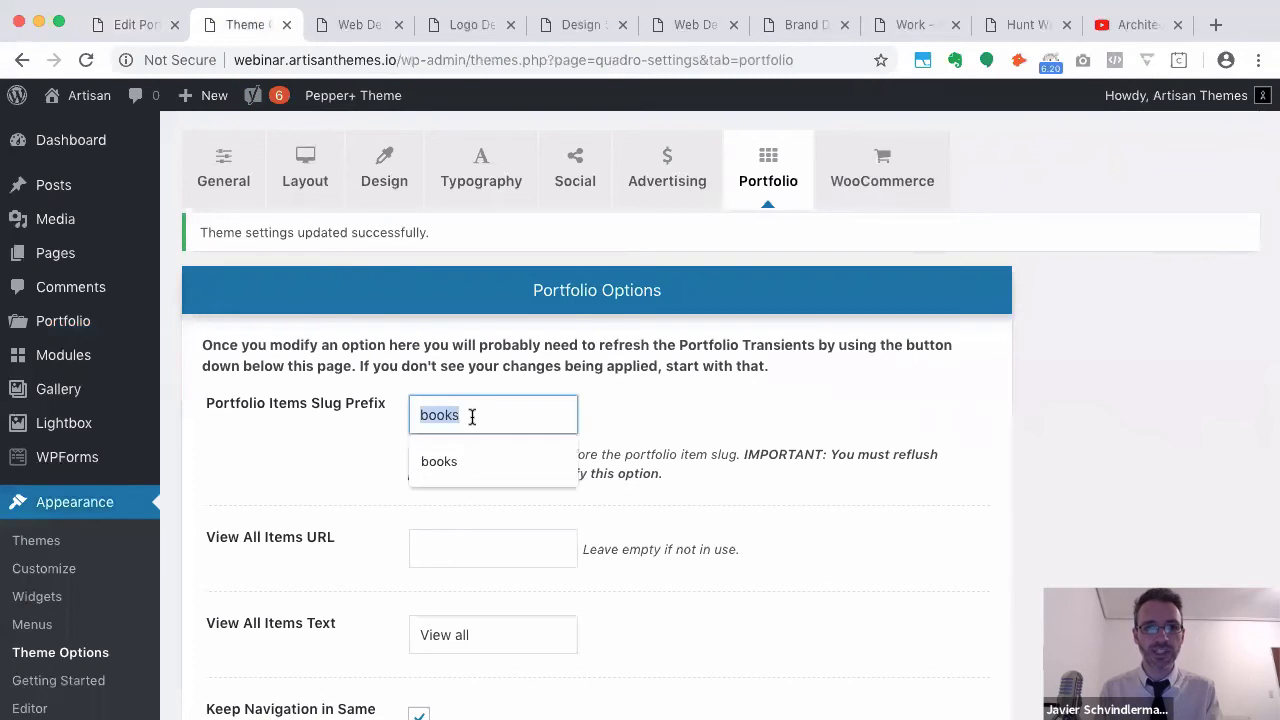
type("portfolio-item")
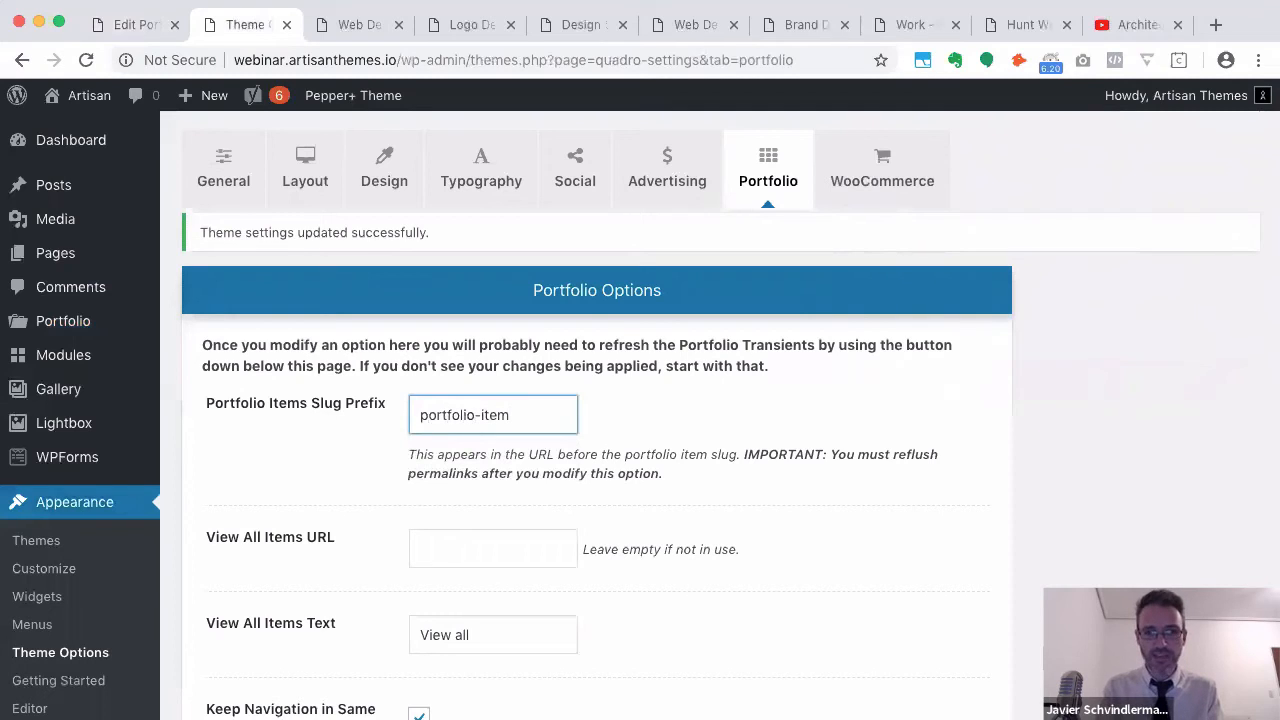
key("Return")
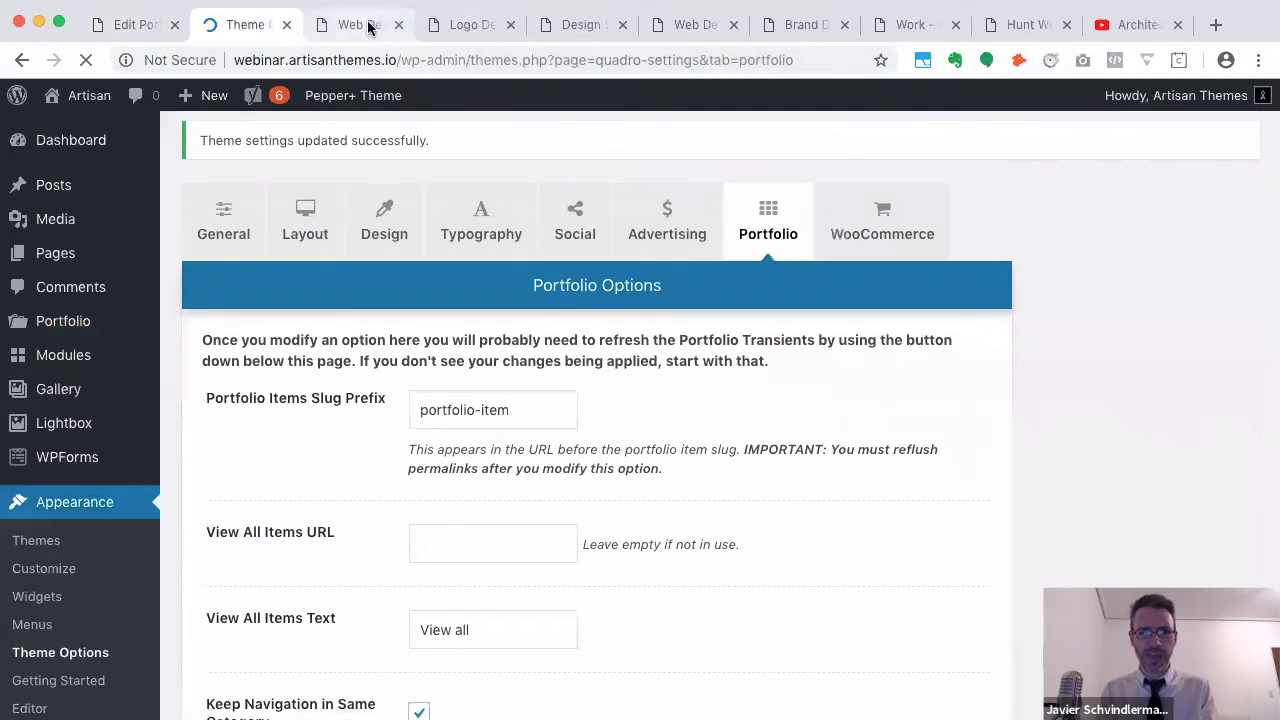
Follow the previous-item link from Web Design to Brand Design and examine the item navigation at the page's end
left_click(452, 30)
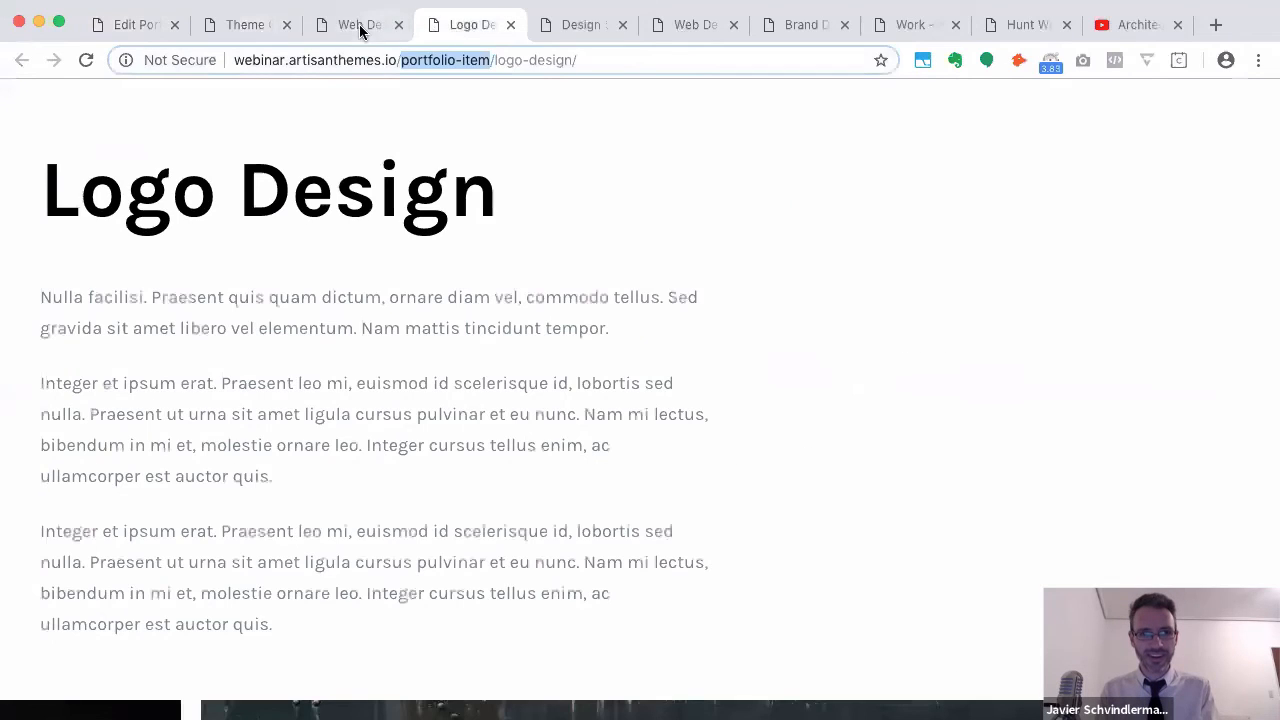
left_click(348, 24)
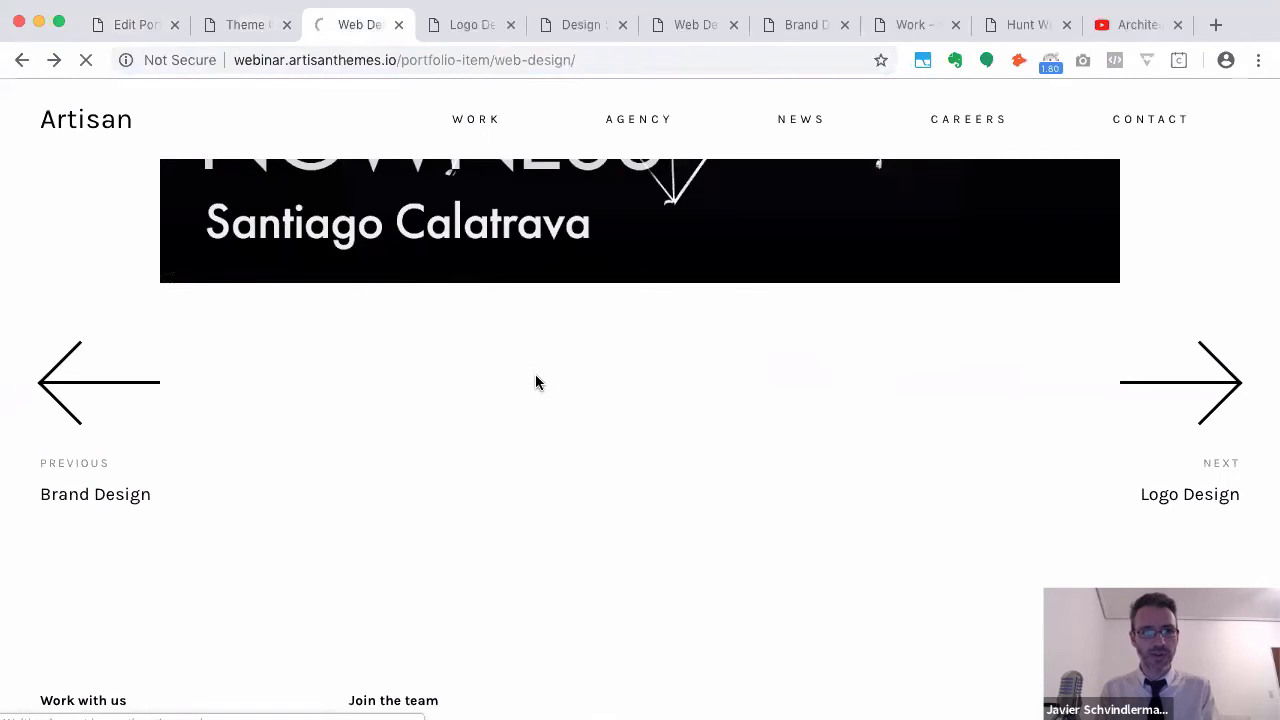
left_click(97, 497)
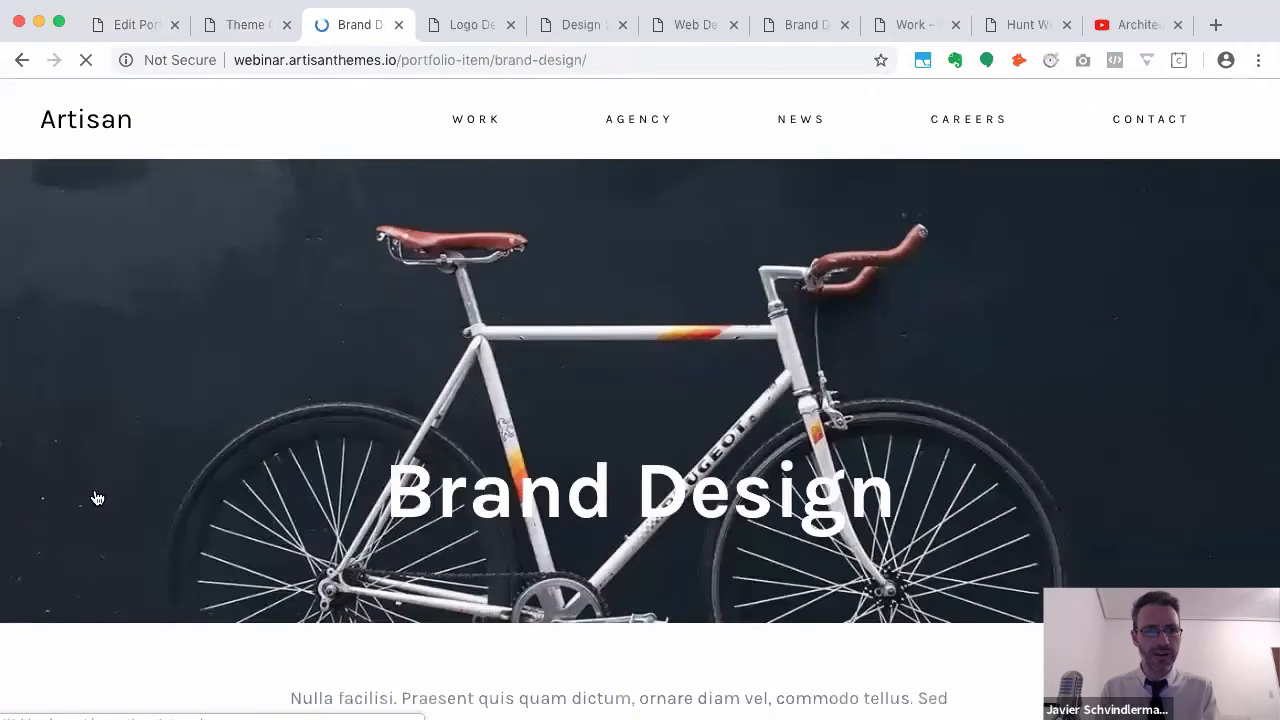
scroll(97, 498, "down", 10)
scroll(92, 497, "down", 10)
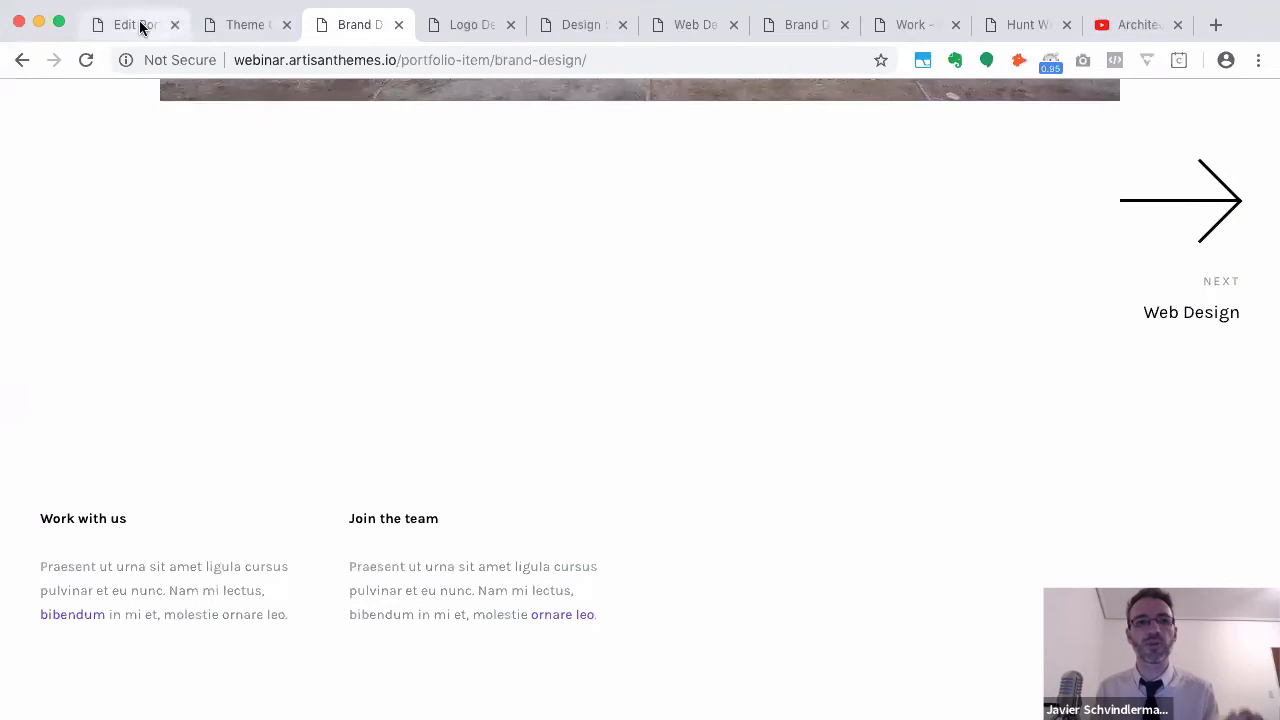
Review the theme's remaining Portfolio options, including the Data Fields, the choices for the portfolio transients cache, and the transients refresh
left_click(236, 28)
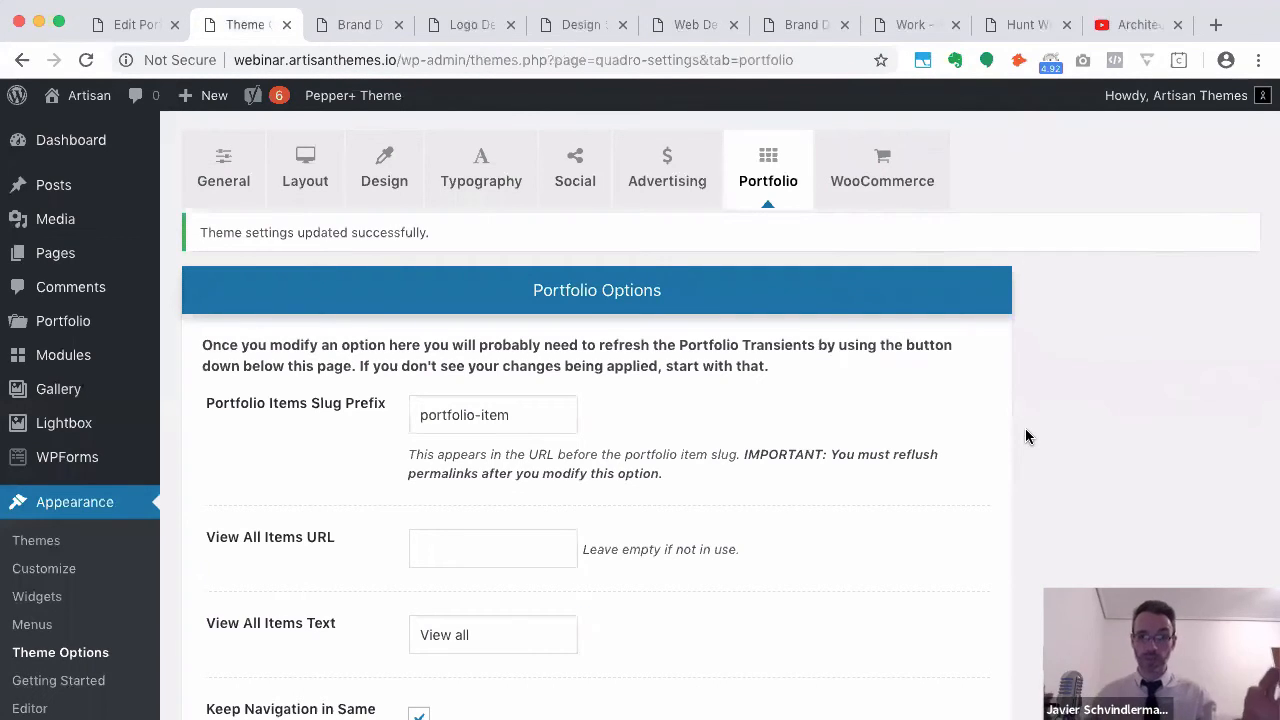
scroll(1025, 432, "down", 5)
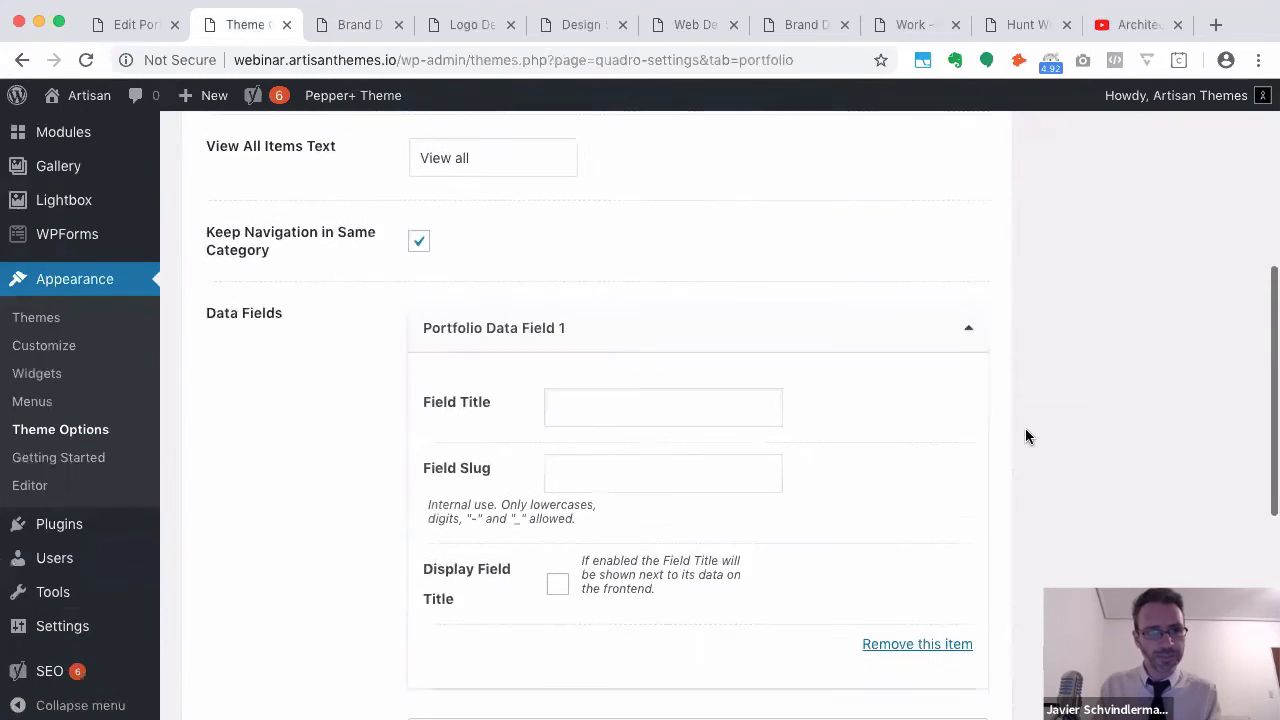
scroll(1025, 429, "down", 5)
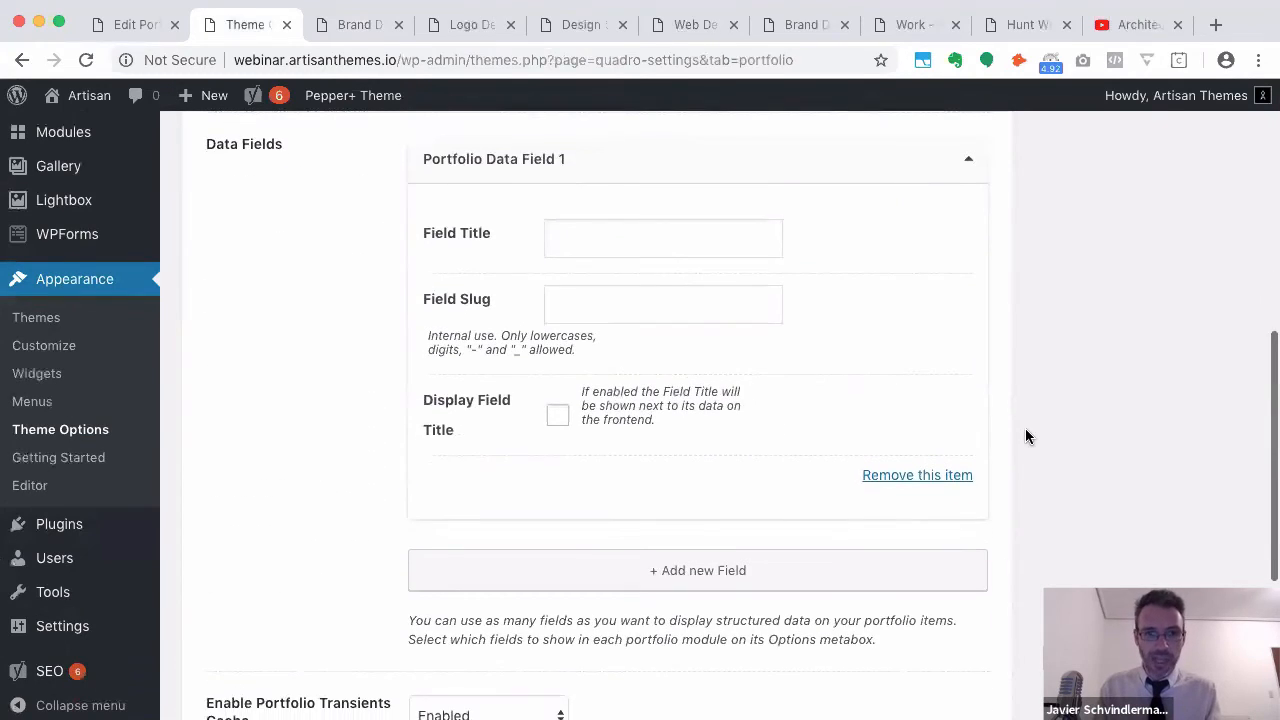
scroll(1025, 436, "down", 1)
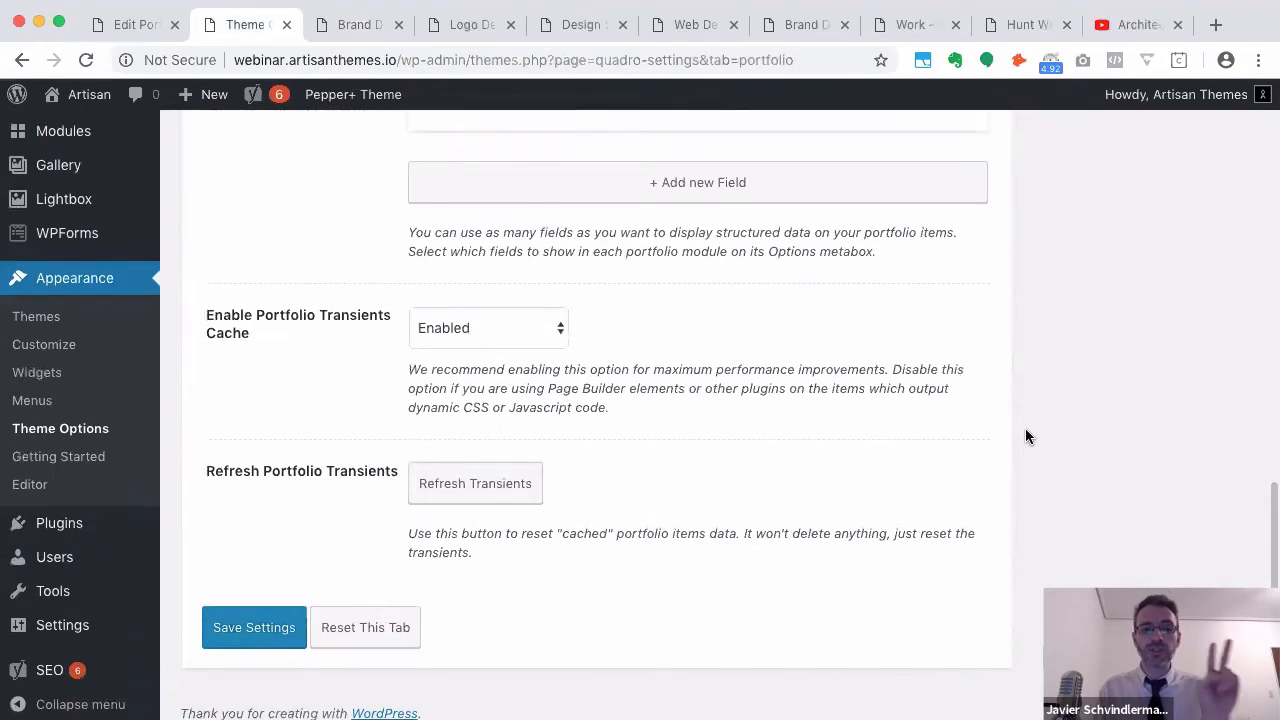
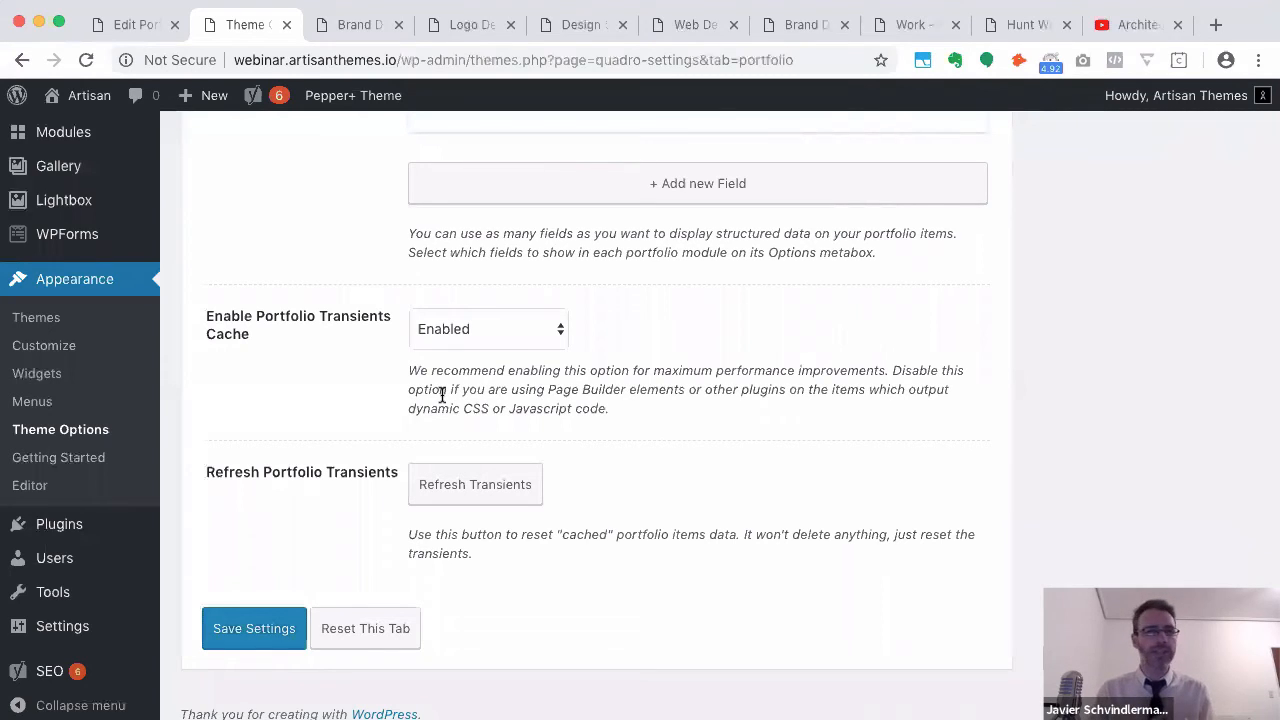
left_click(479, 333)
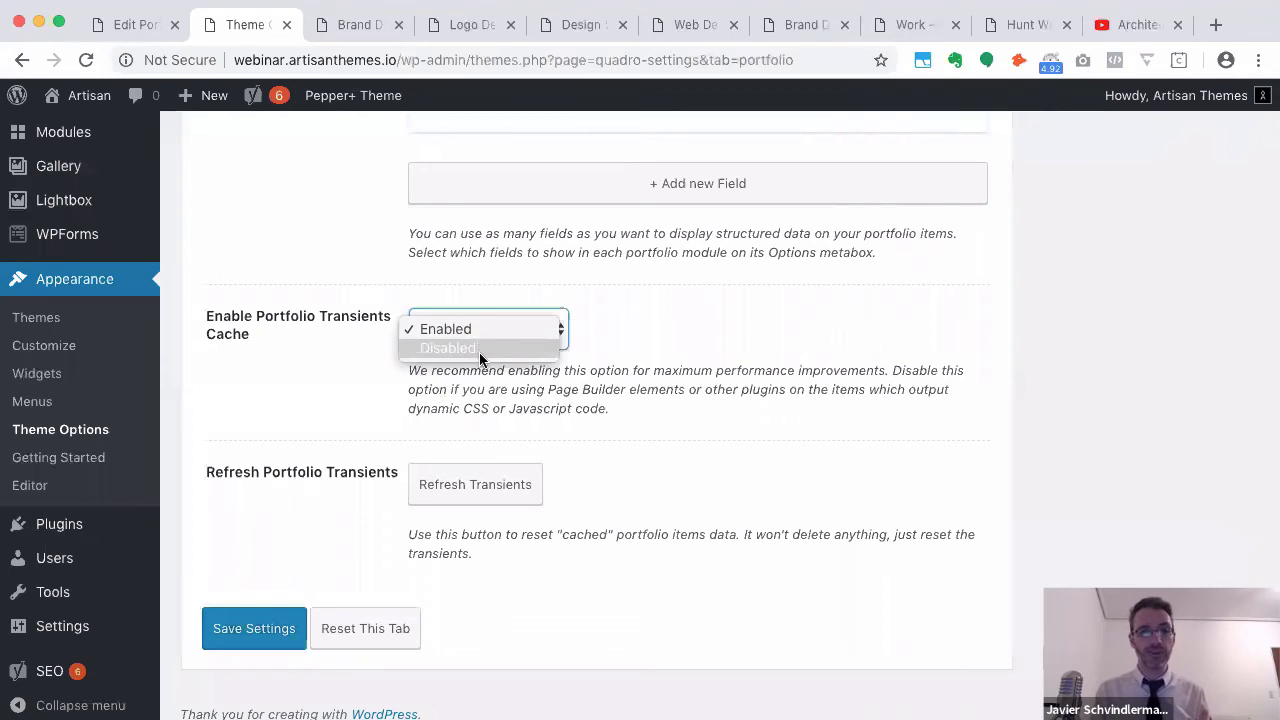
left_click(586, 328)
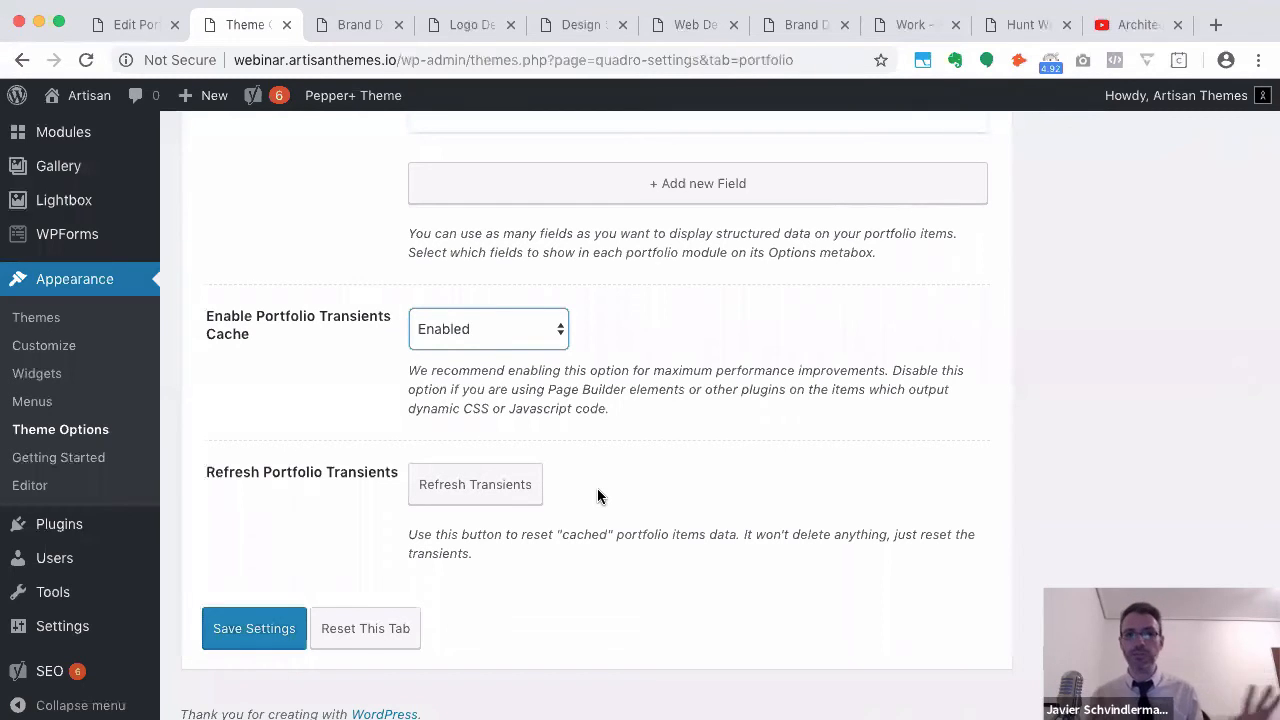
scroll(598, 496, "up", 5)
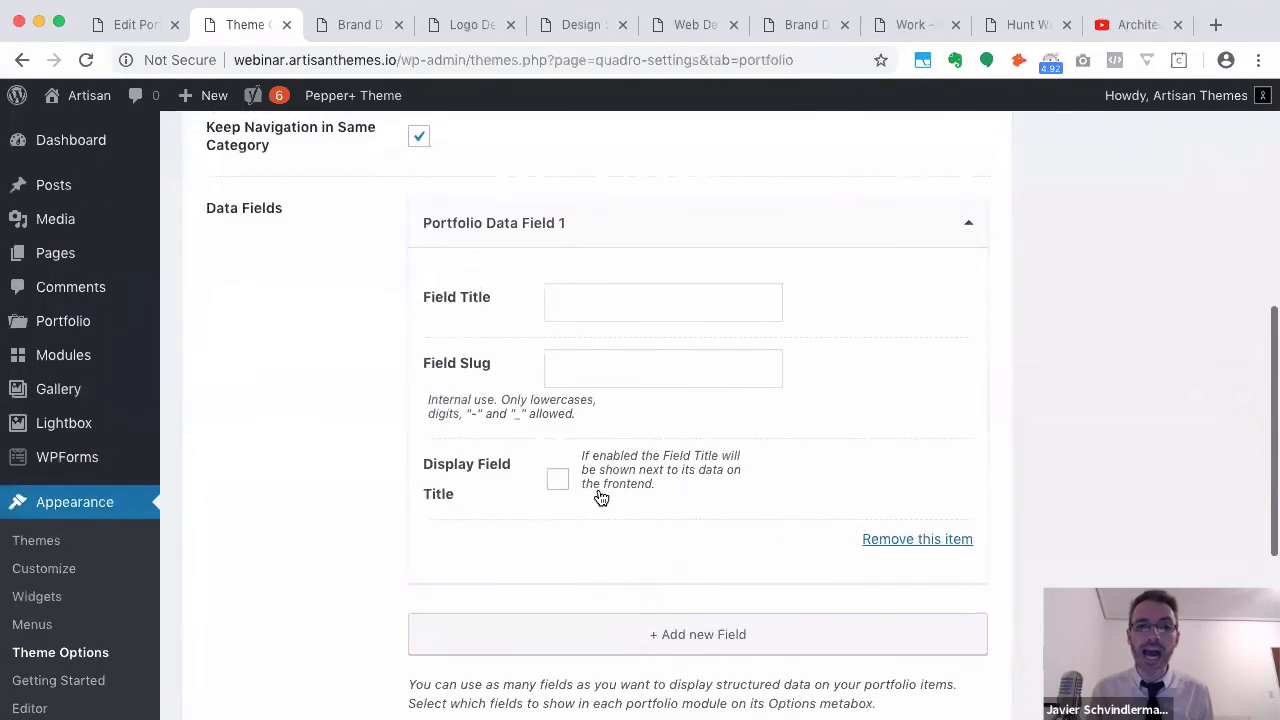
scroll(600, 497, "down", 1)
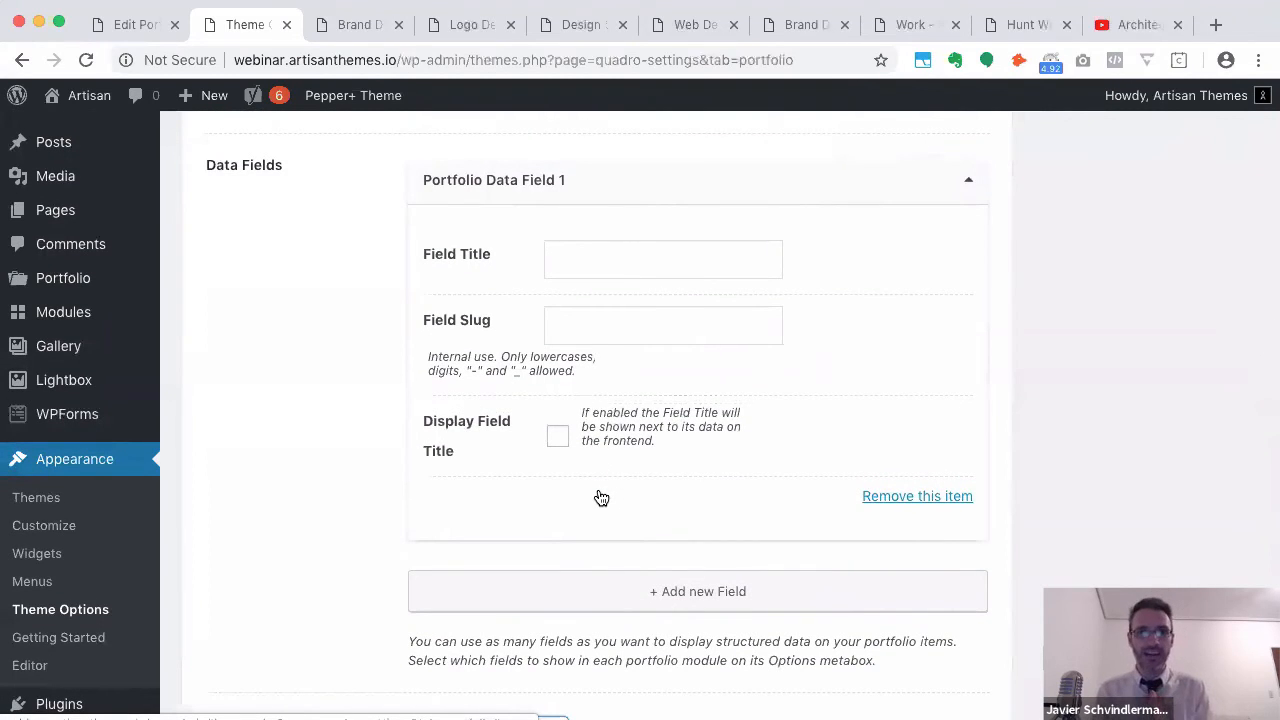
Follow the next-item links from Brand Design through Web Design to Logo Design, examining the item details and navigation on each page
left_click(352, 26)
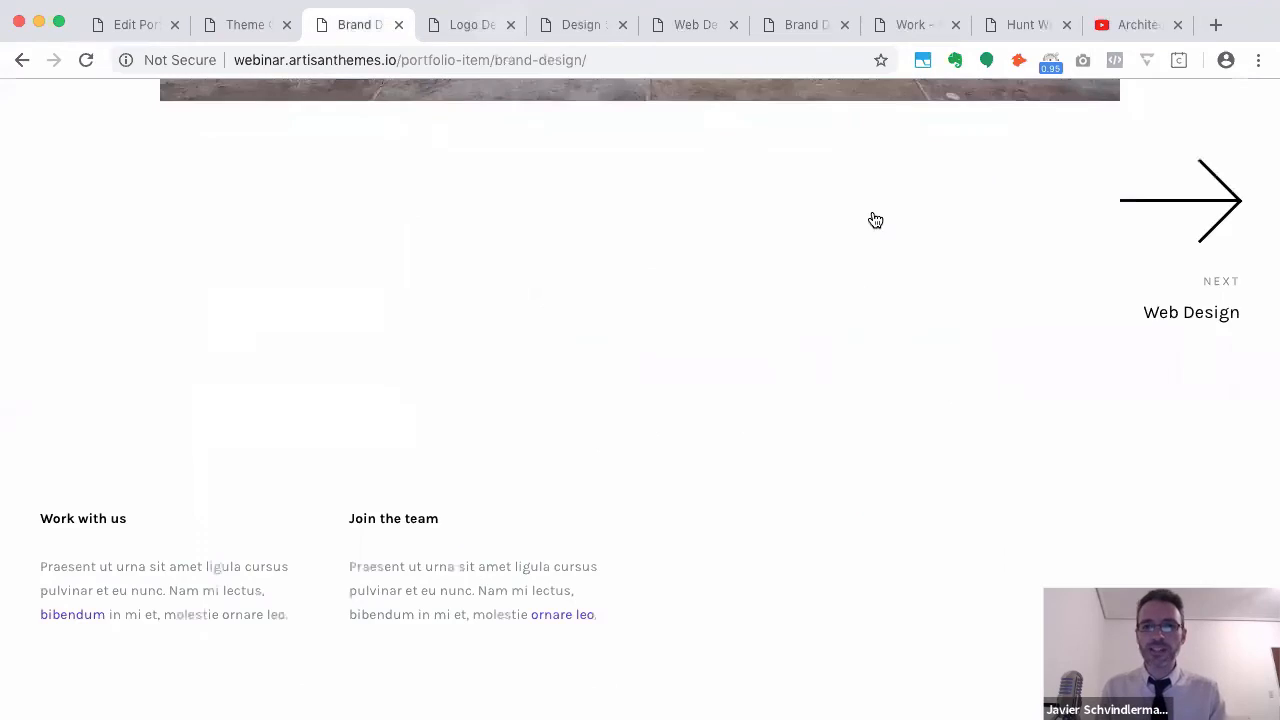
scroll(875, 220, "up", 15)
scroll(822, 465, "down", 3)
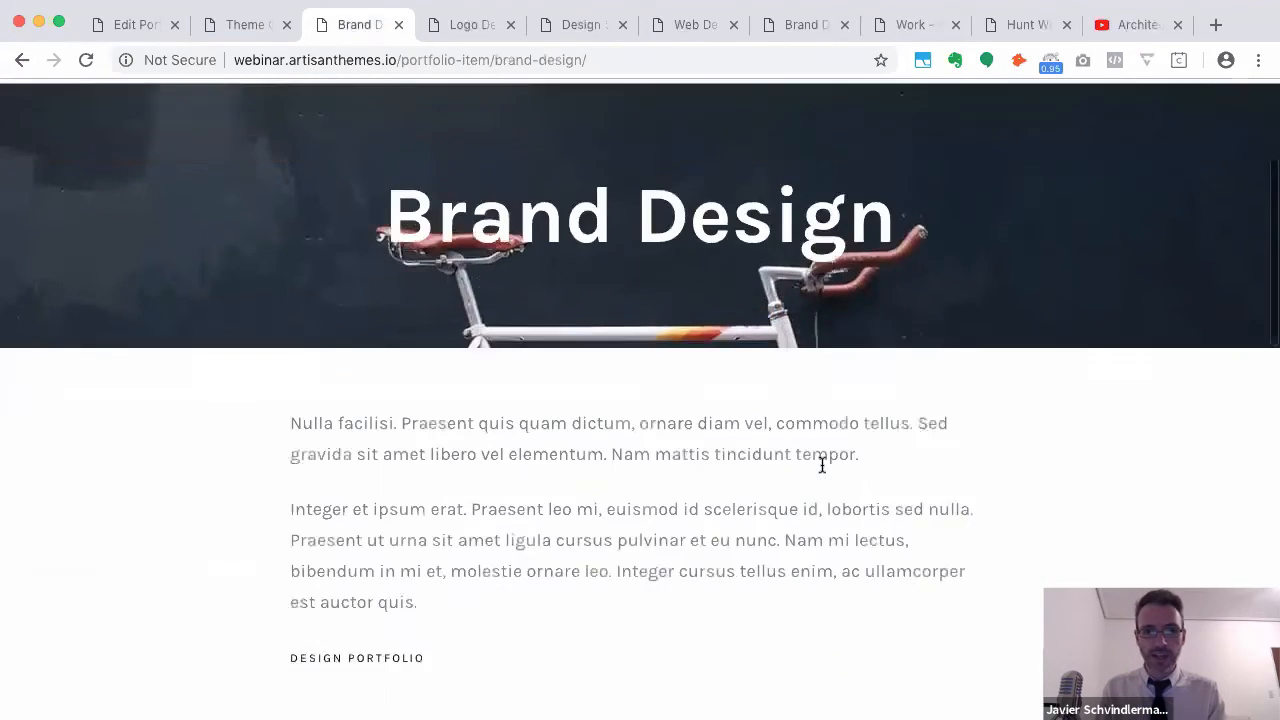
scroll(822, 465, "down", 15)
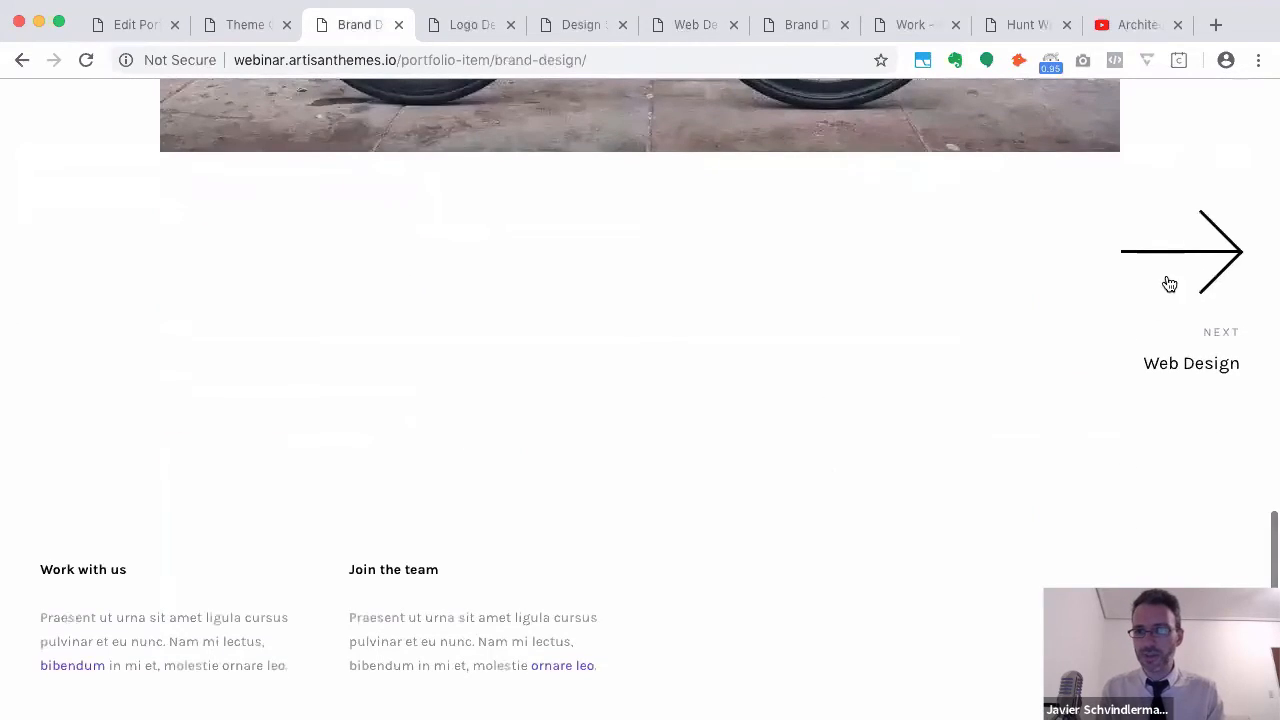
left_click(1184, 260)
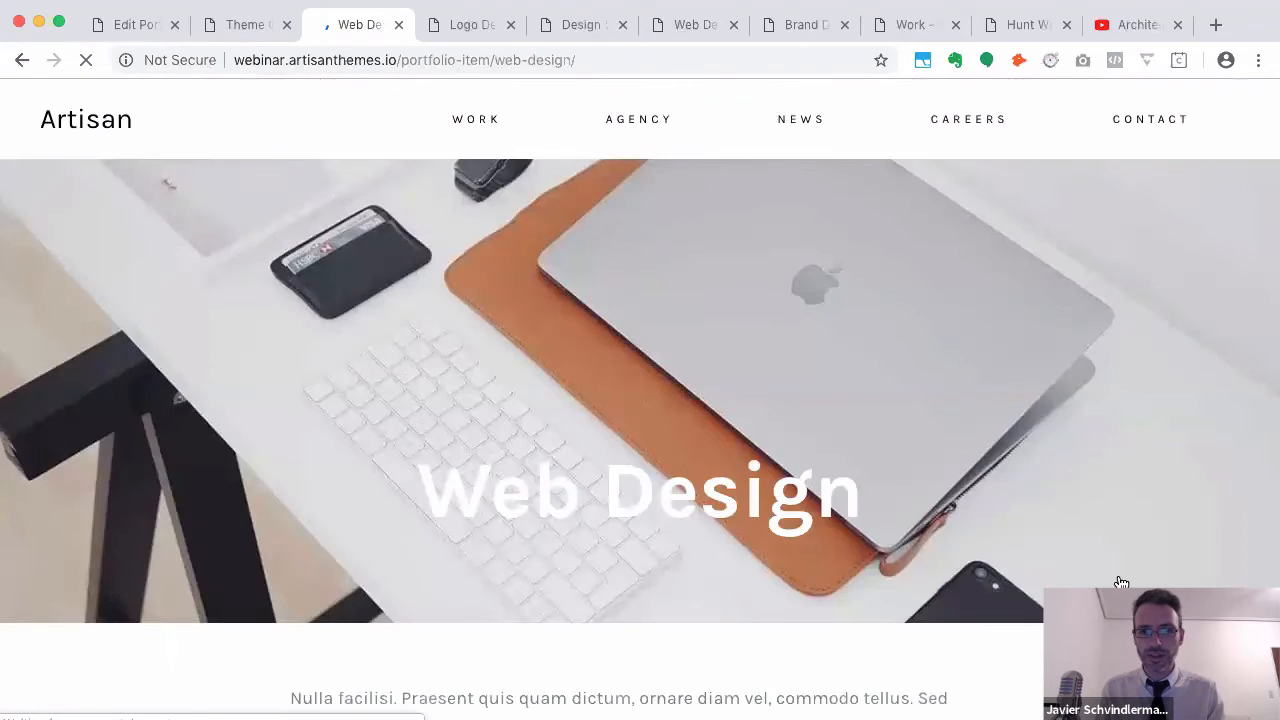
scroll(1117, 578, "down", 15)
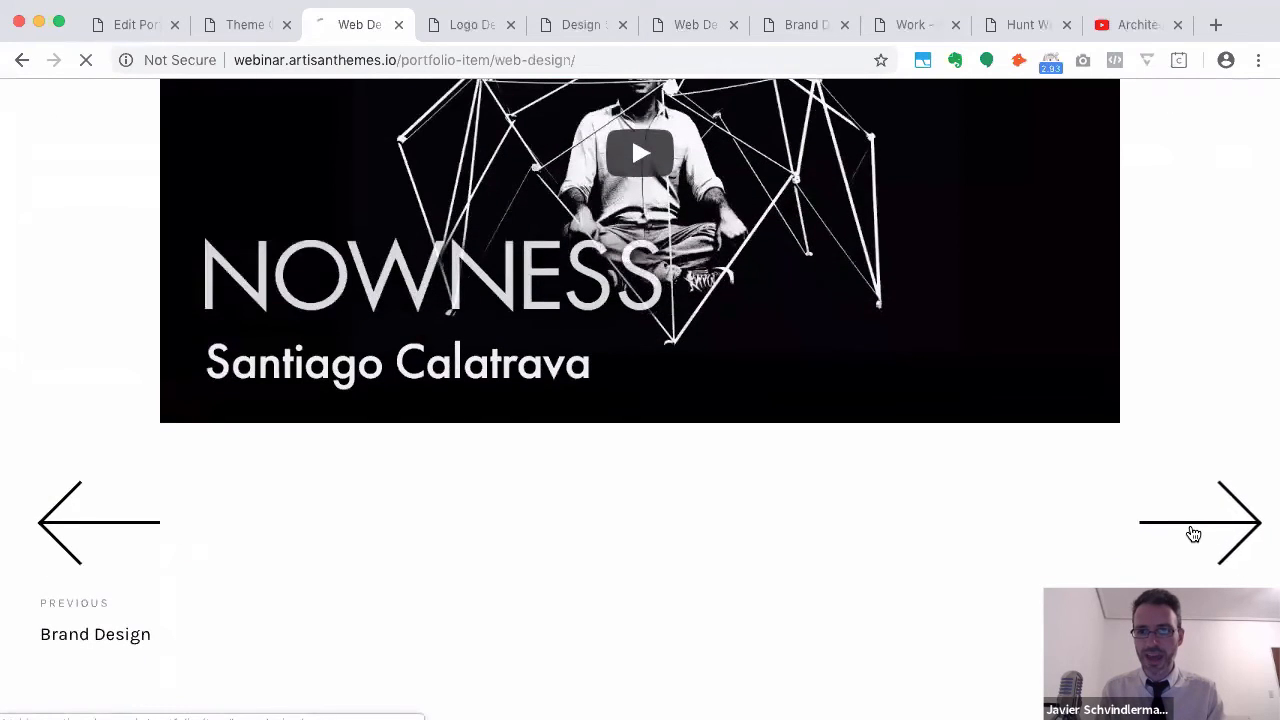
left_click(1193, 534)
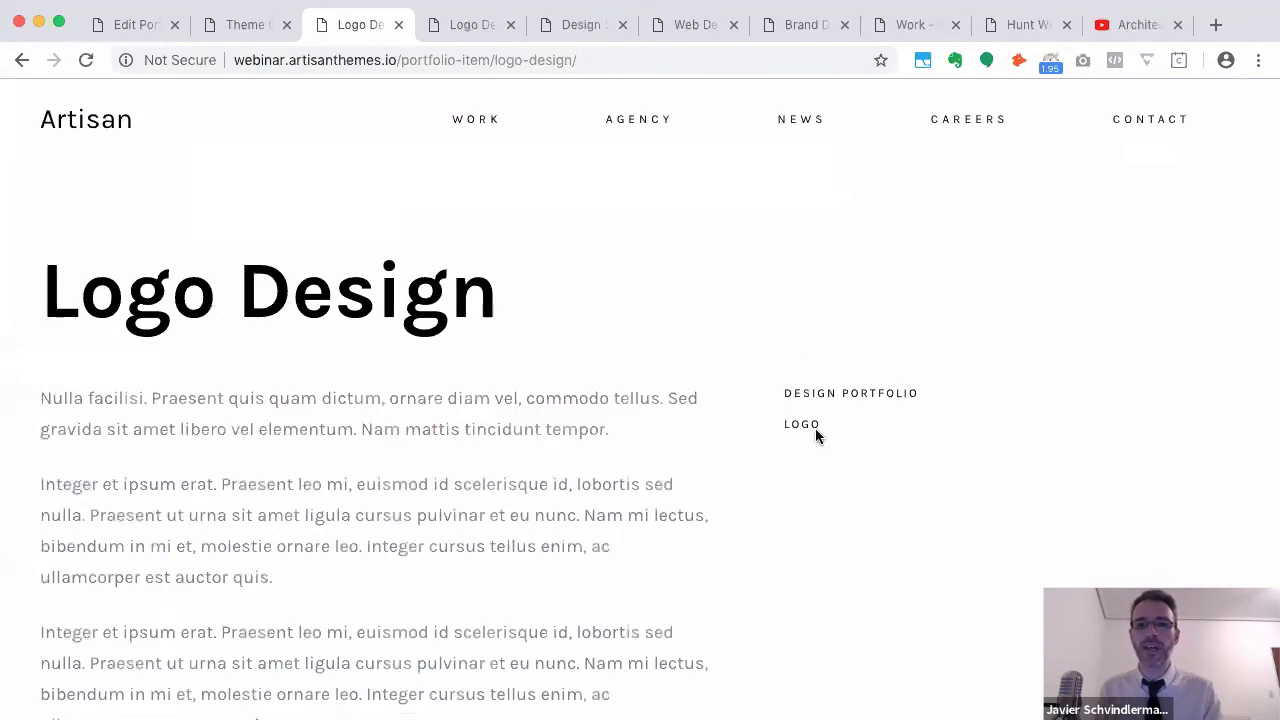
scroll(801, 457, "down", 2)
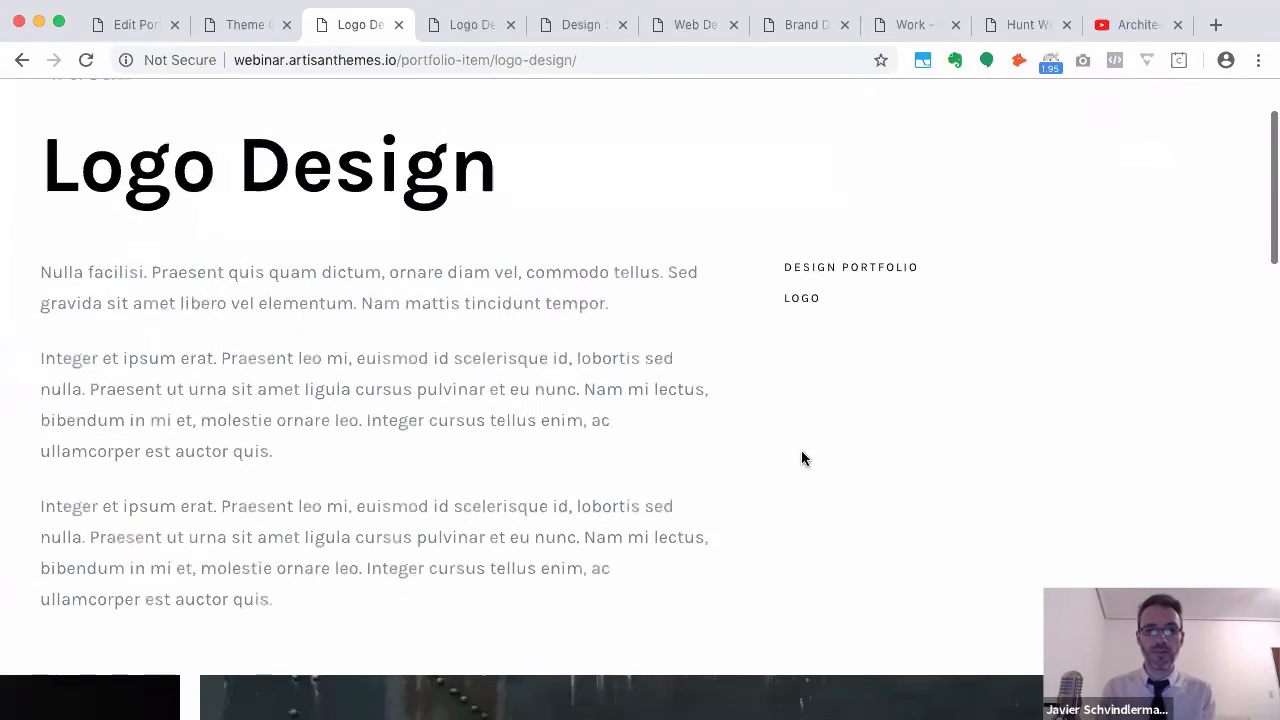
scroll(506, 449, "down", 5)
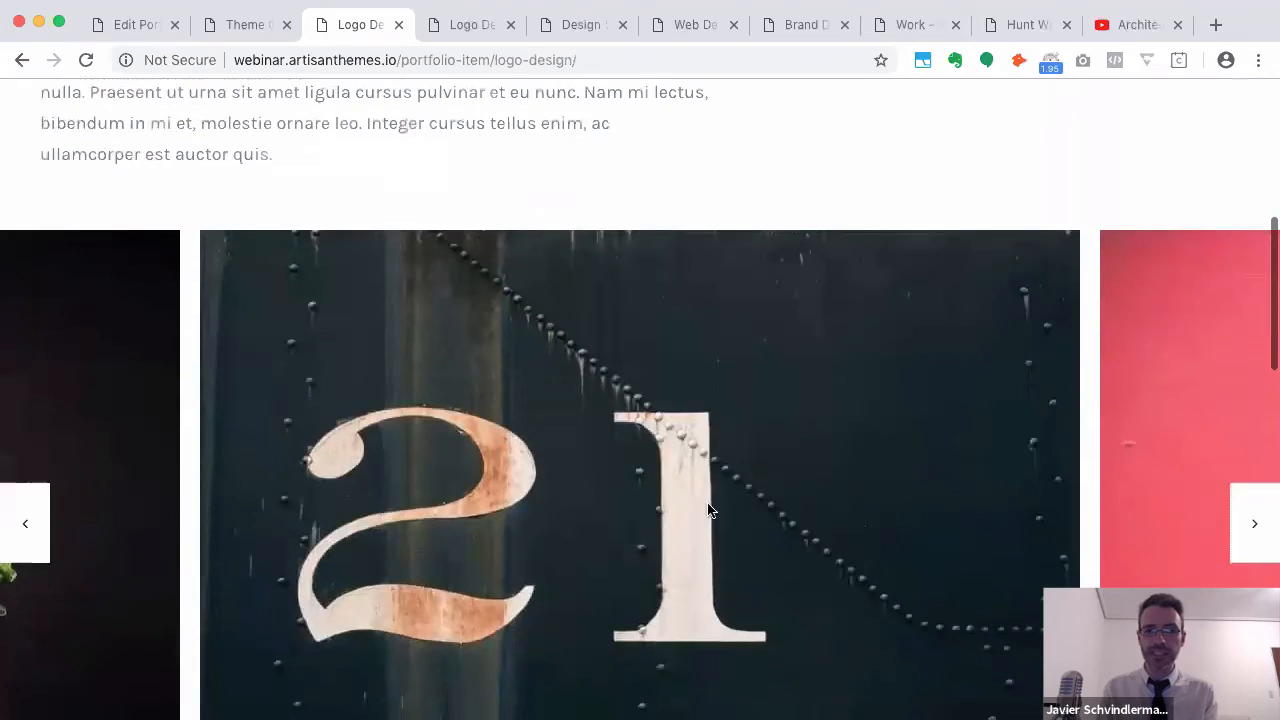
scroll(708, 511, "up", 5)
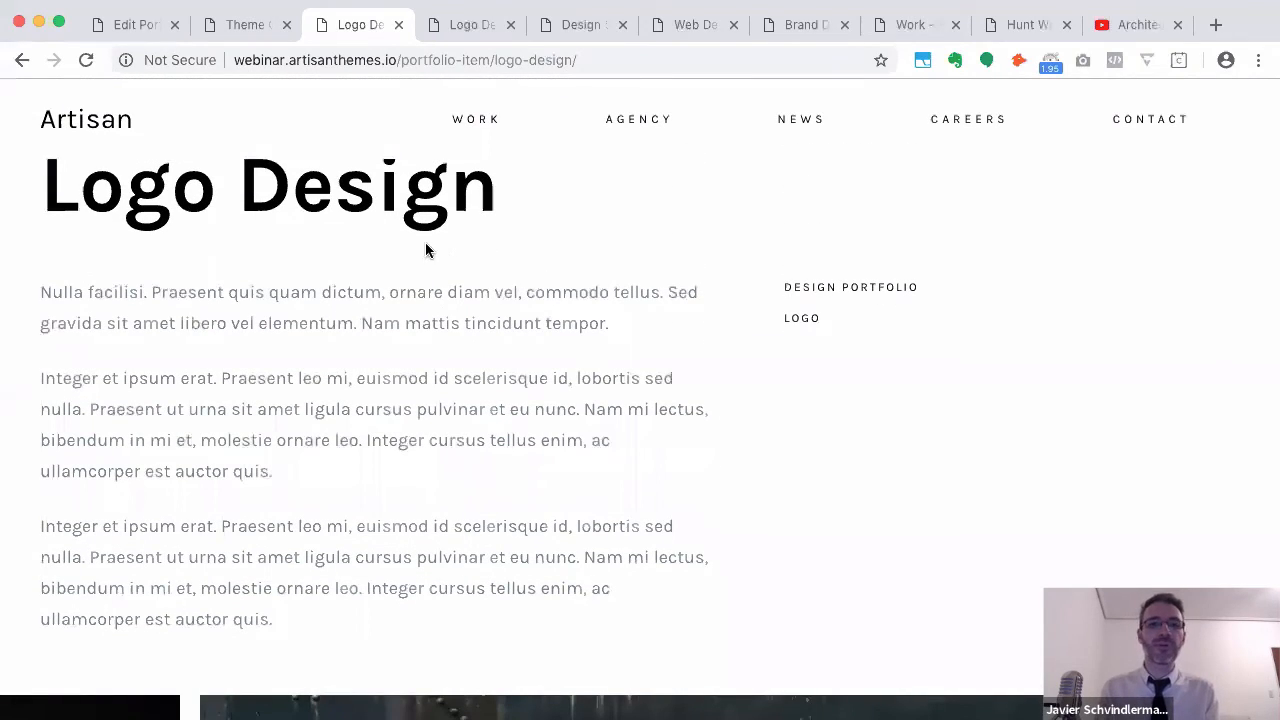
Define Portfolio Data Field 1 in the theme's Portfolio options with title Price and slug price, and enable Display Field Title
left_click(245, 22)
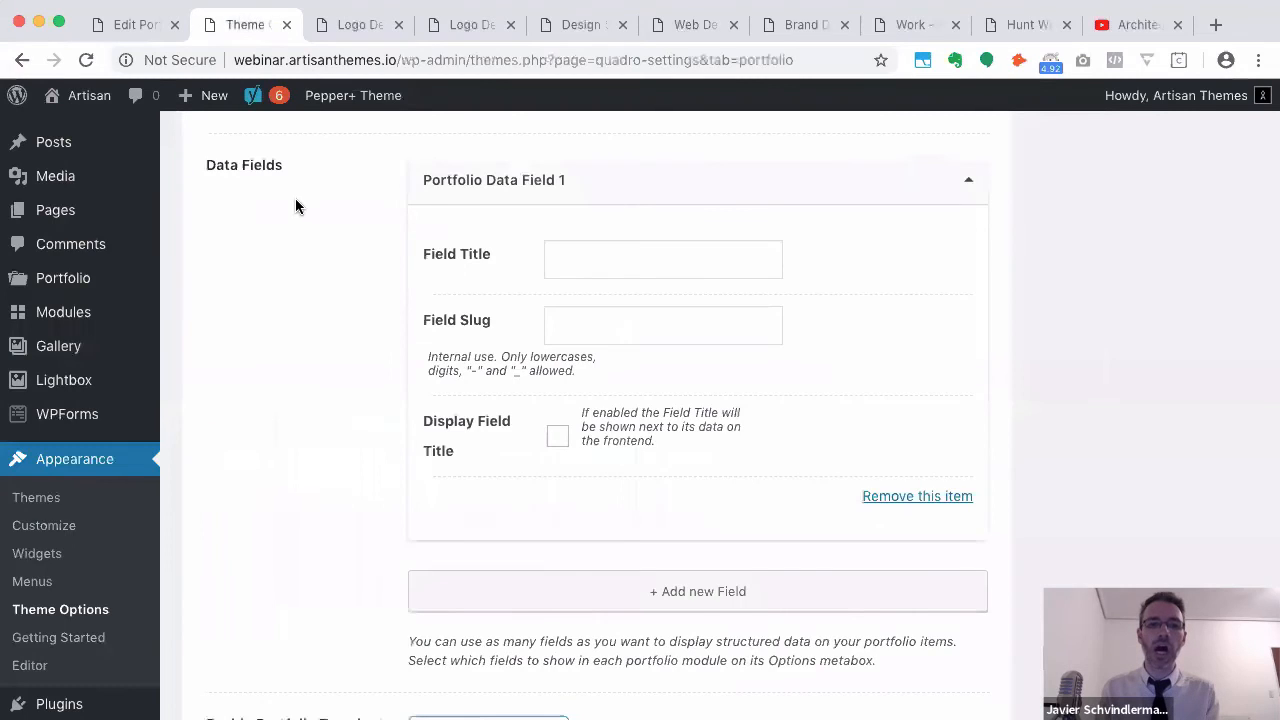
scroll(297, 205, "down", 1)
scroll(297, 205, "up", 1)
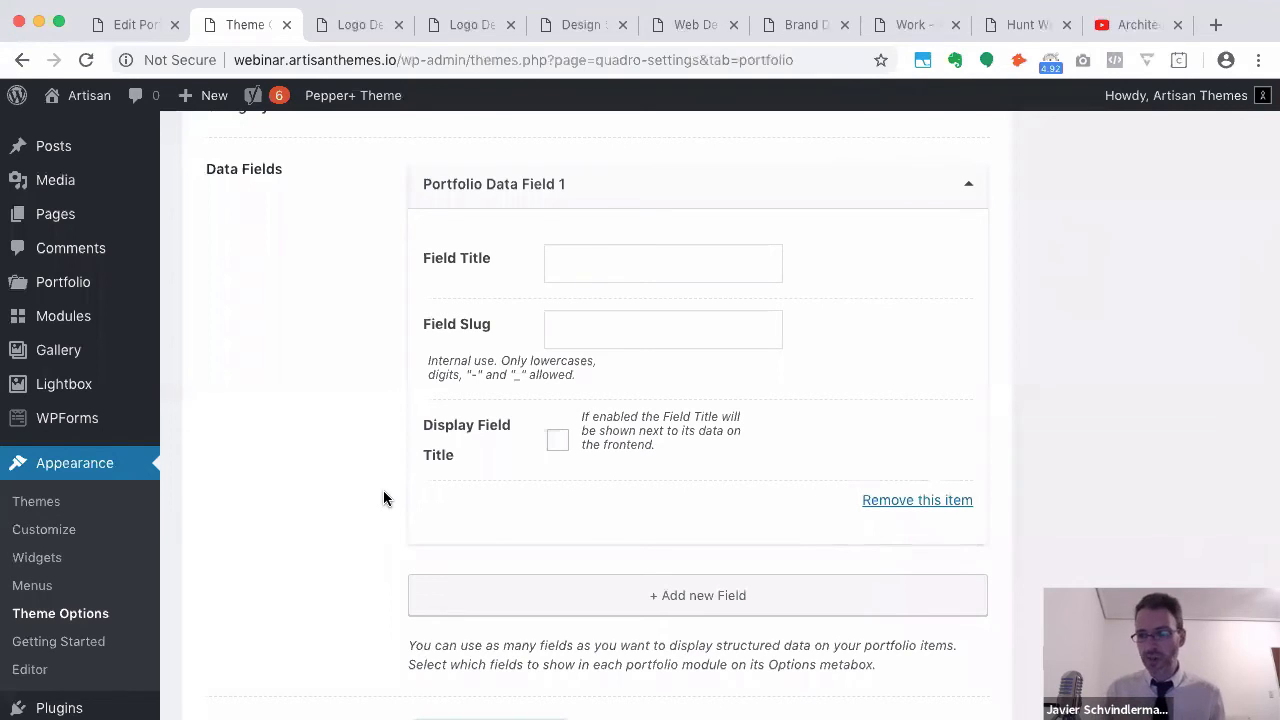
left_click(608, 262)
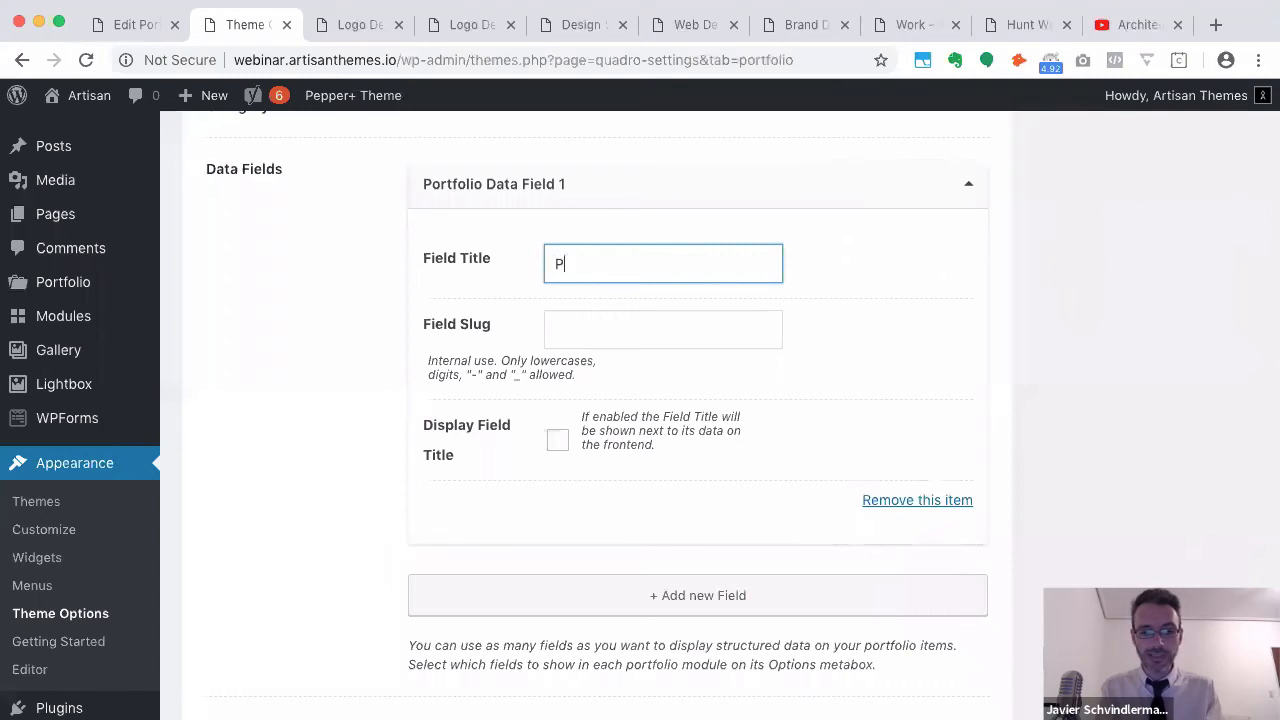
type("Price")
key("Tab")
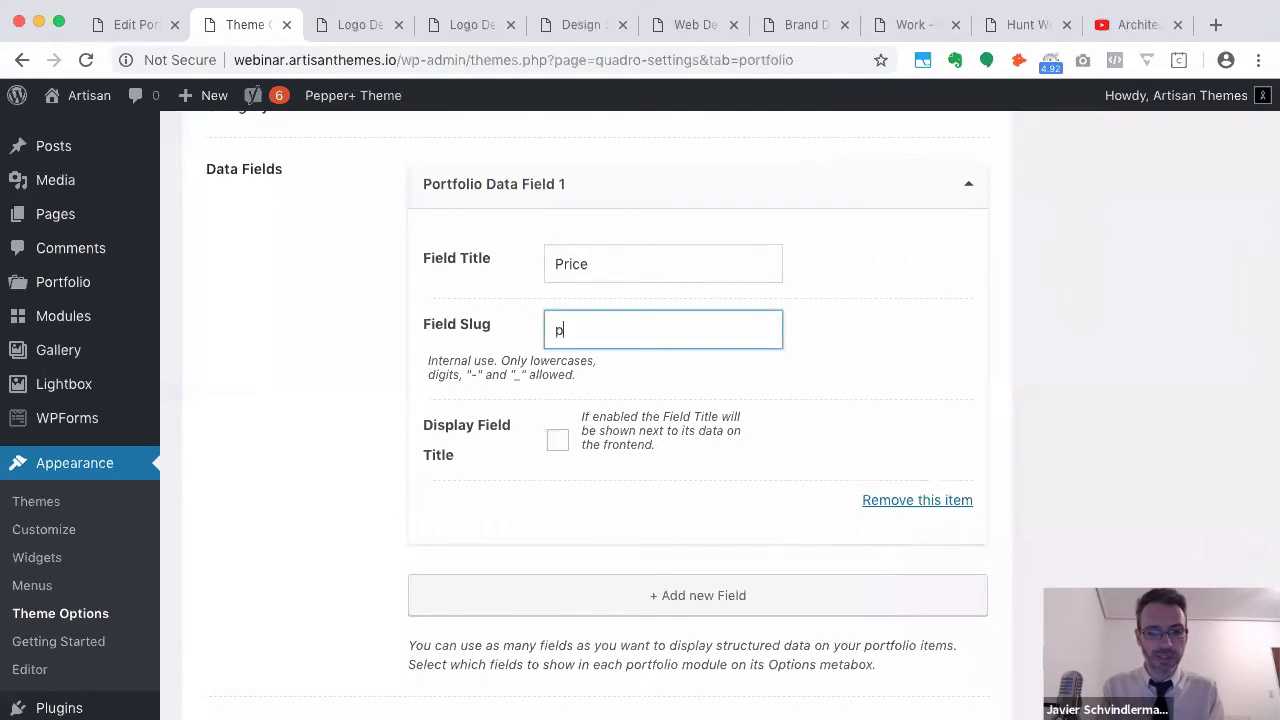
type("rice")
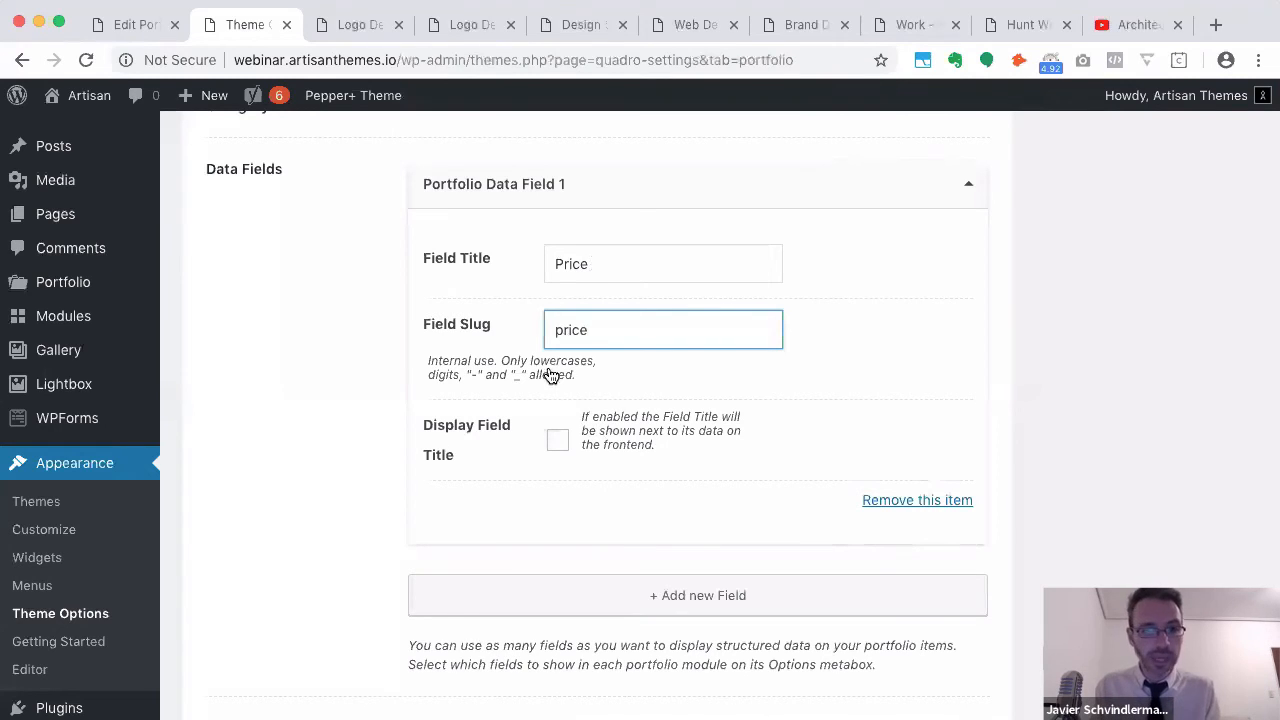
left_click(558, 440)
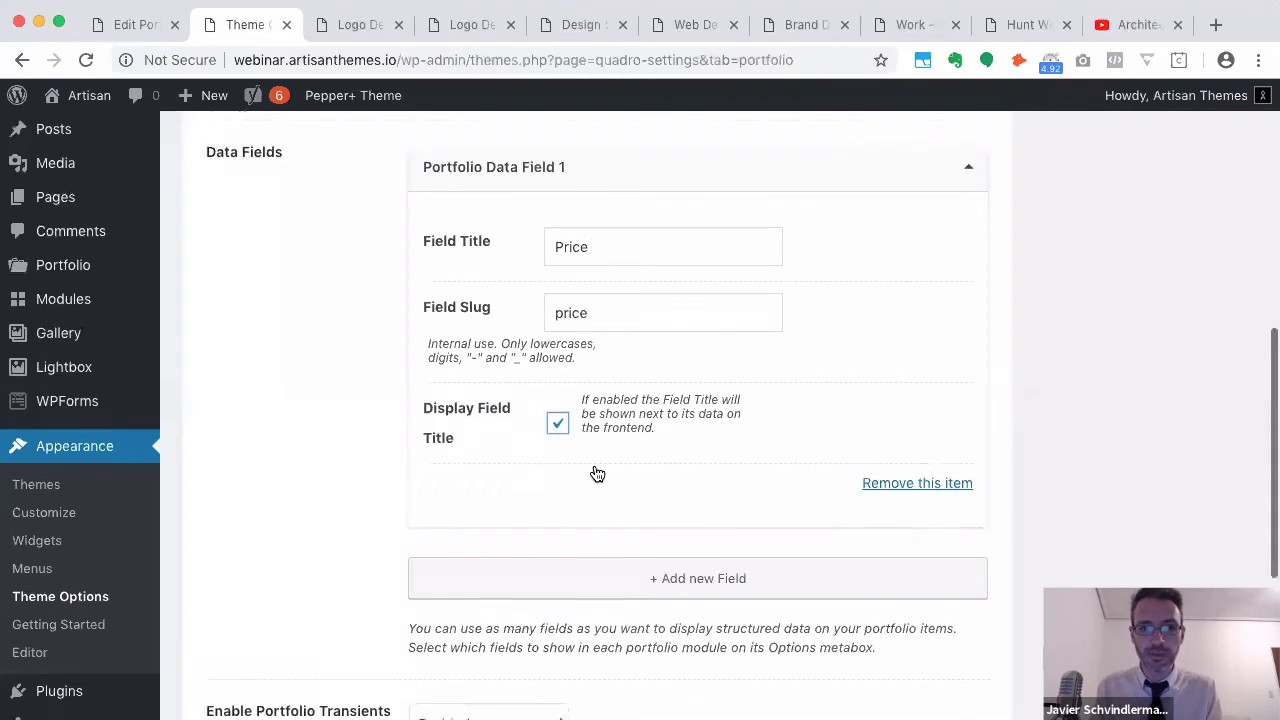
Add a second portfolio data field with the title Availability and the slug availability
scroll(594, 472, "down", 3)
left_click(669, 484)
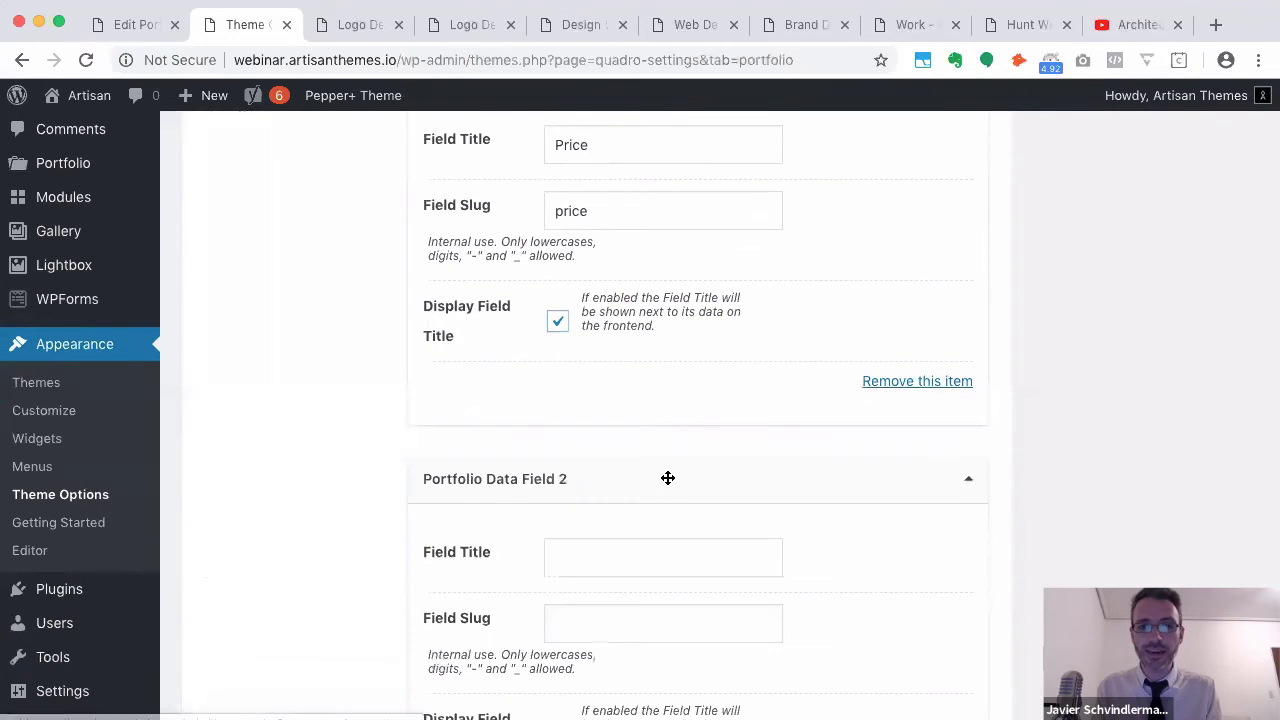
scroll(666, 480, "down", 2)
left_click(641, 468)
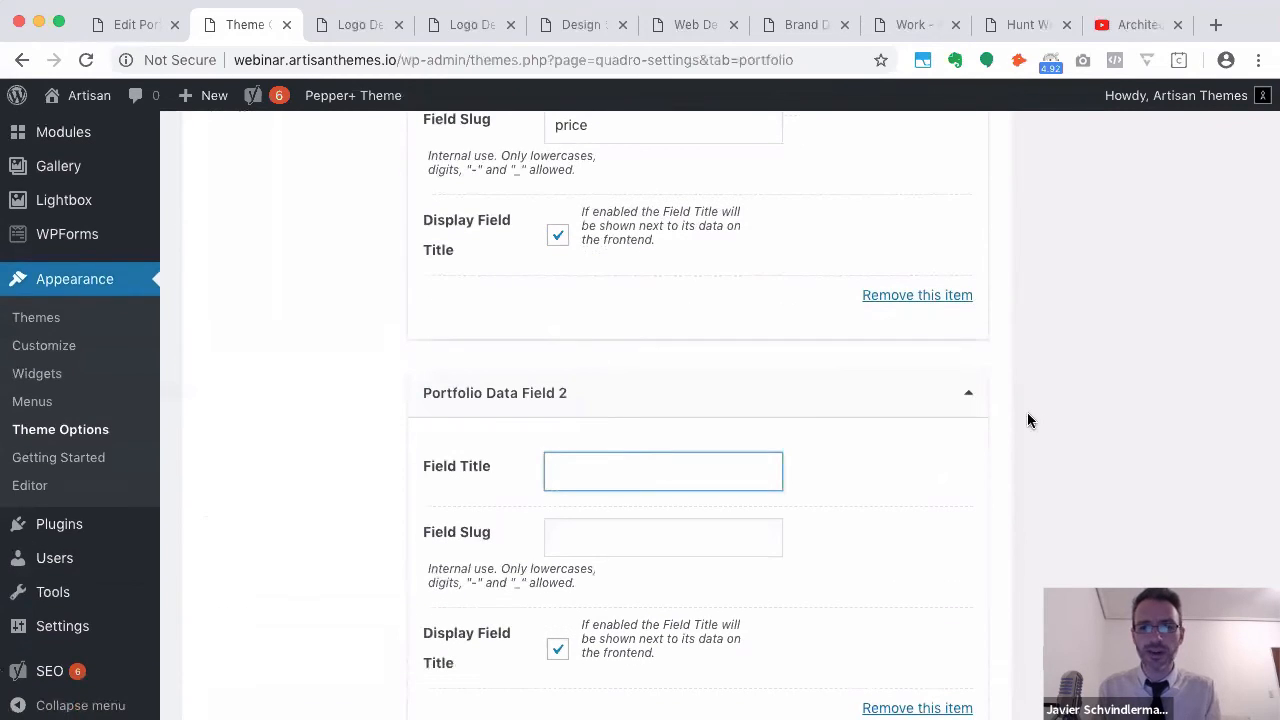
type("Availa")
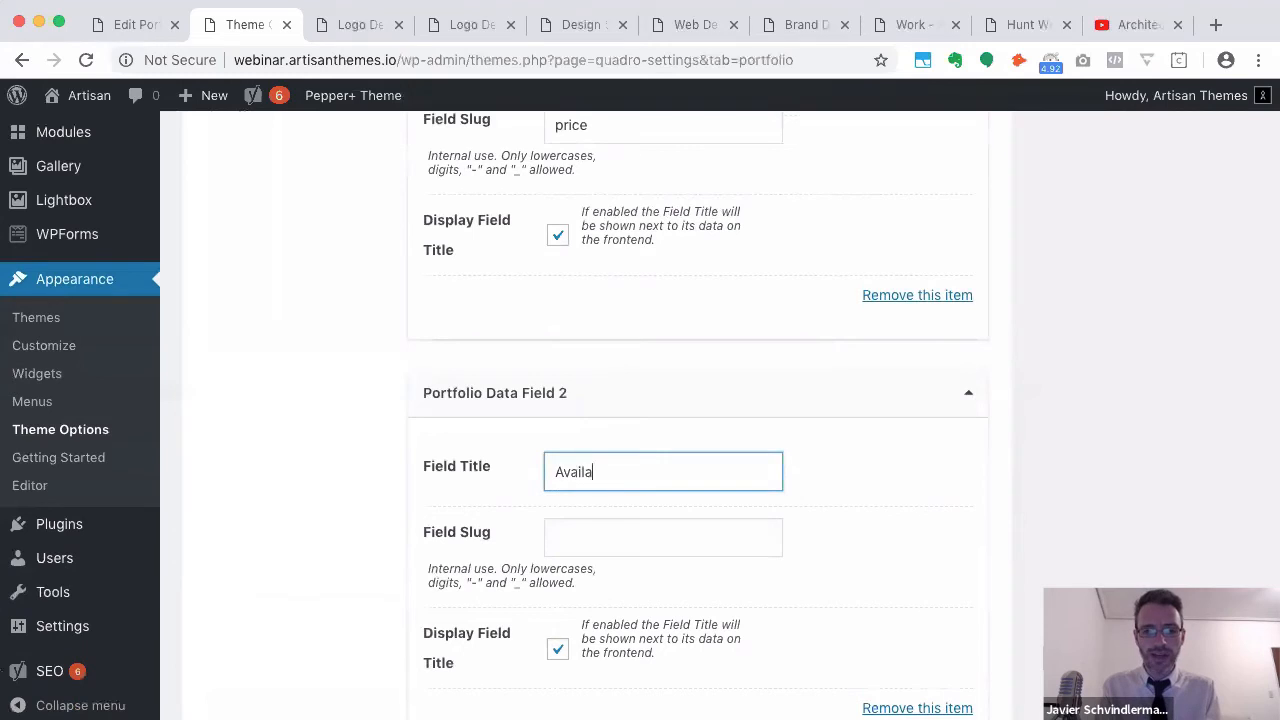
type("bity")
key("BackSpace")
type("lity")
key("Tab")
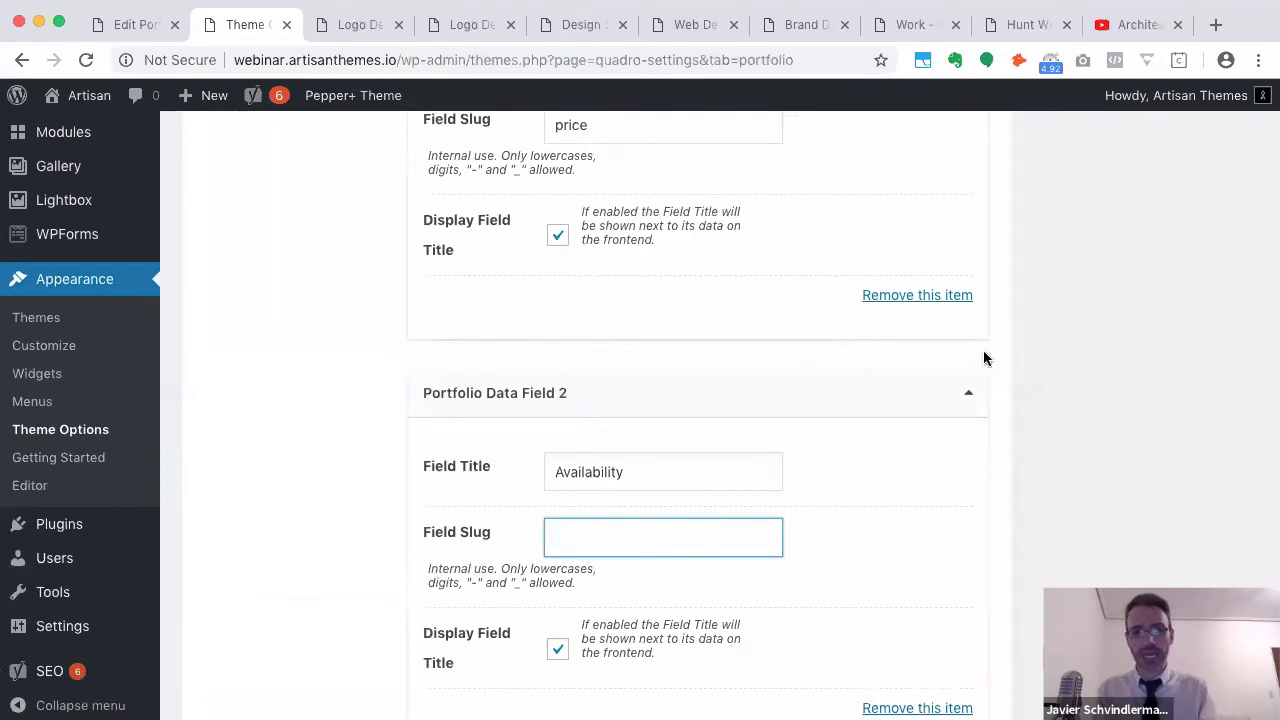
scroll(806, 430, "down", 1)
type("availability")
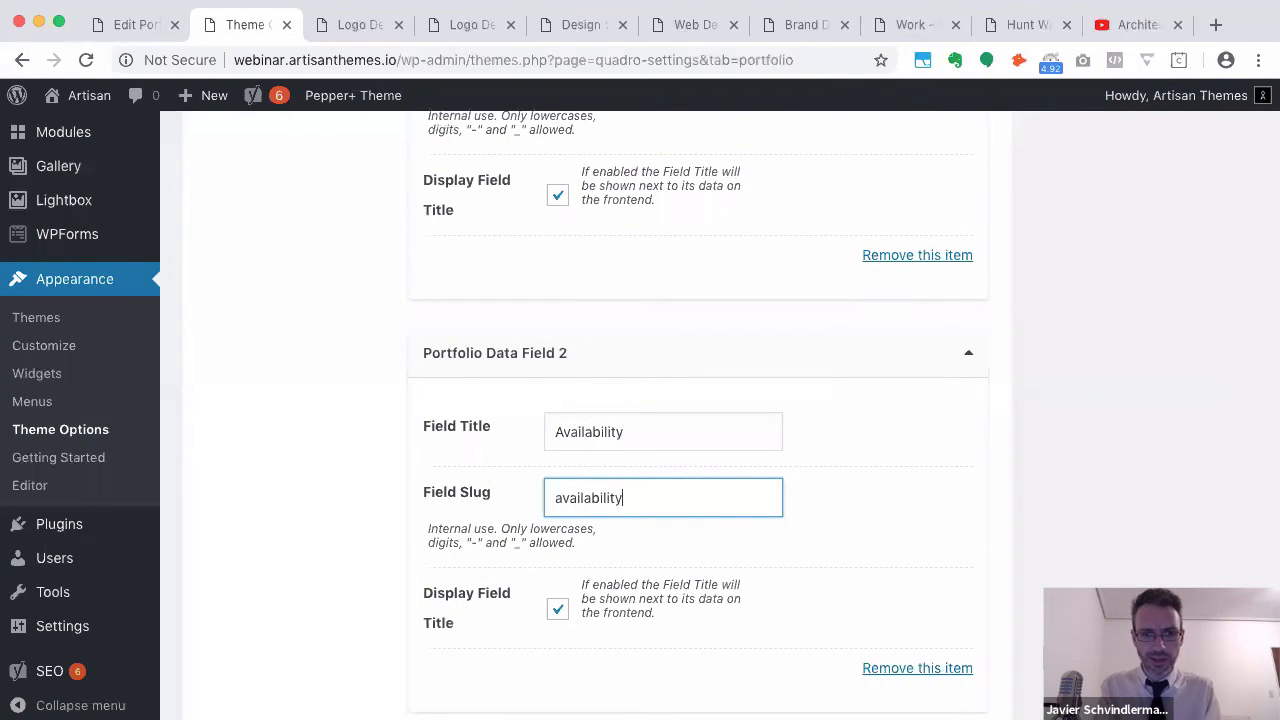
Add a third portfolio data field and title it Order Link
scroll(698, 415, "down", 1)
scroll(660, 440, "down", 1)
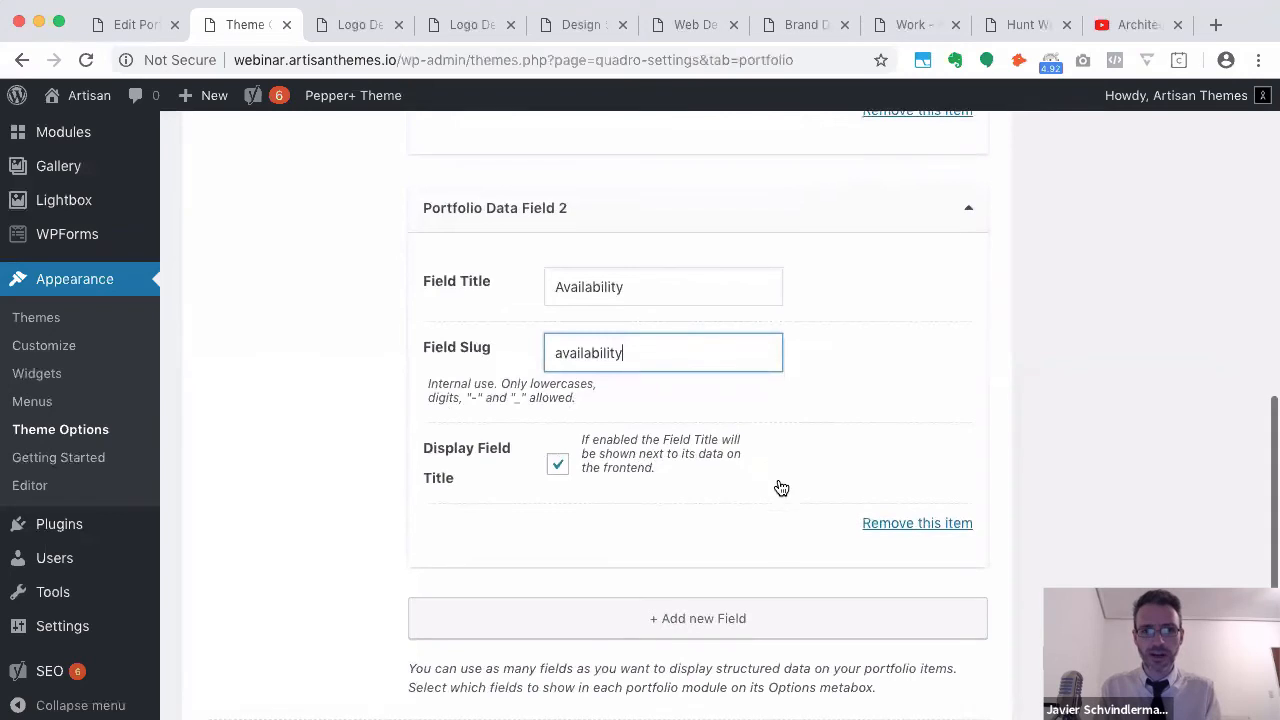
scroll(880, 490, "down", 1)
left_click(777, 593)
scroll(777, 593, "down", 5)
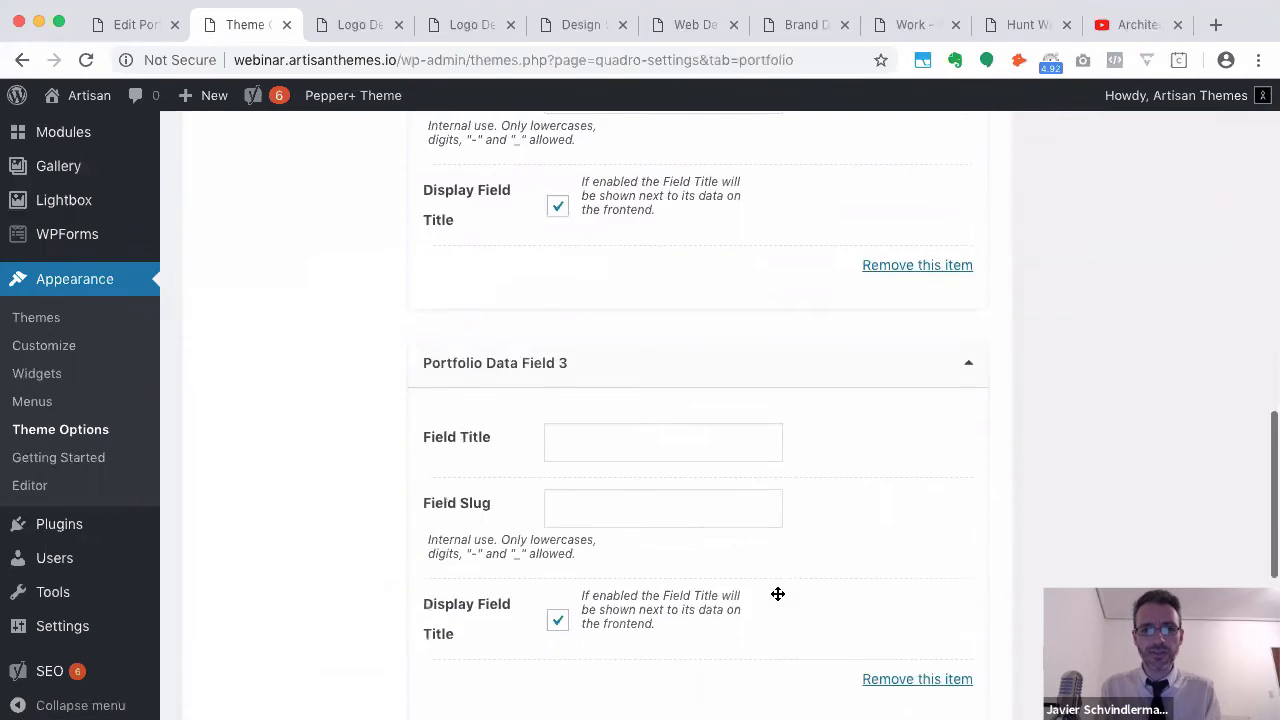
left_click(637, 360)
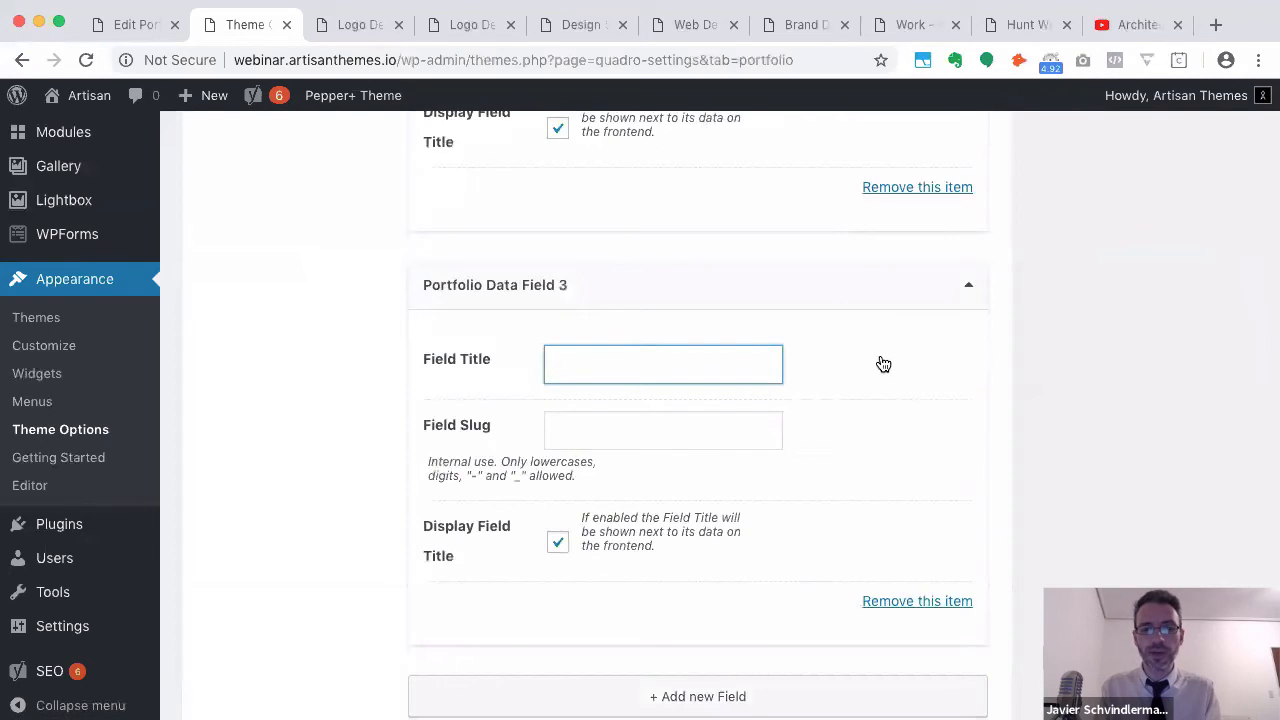
type("Purchase Link")
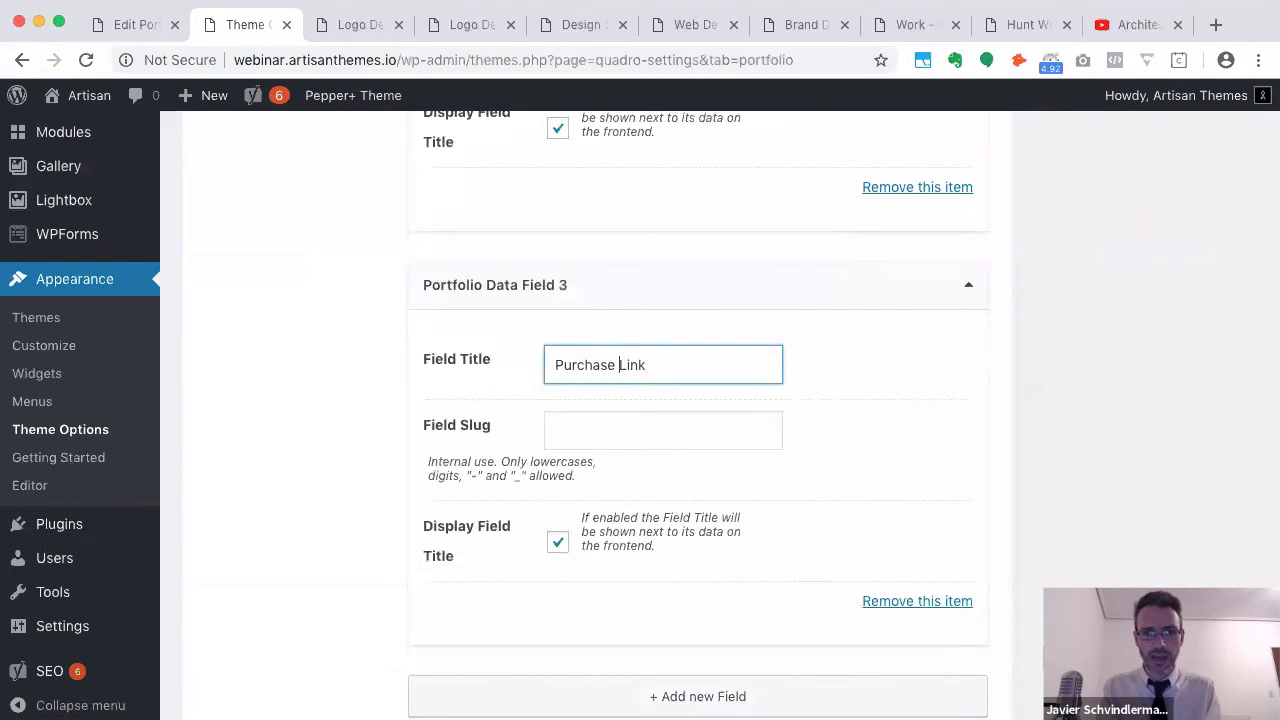
key("alt+shift+Left")
type("Order")
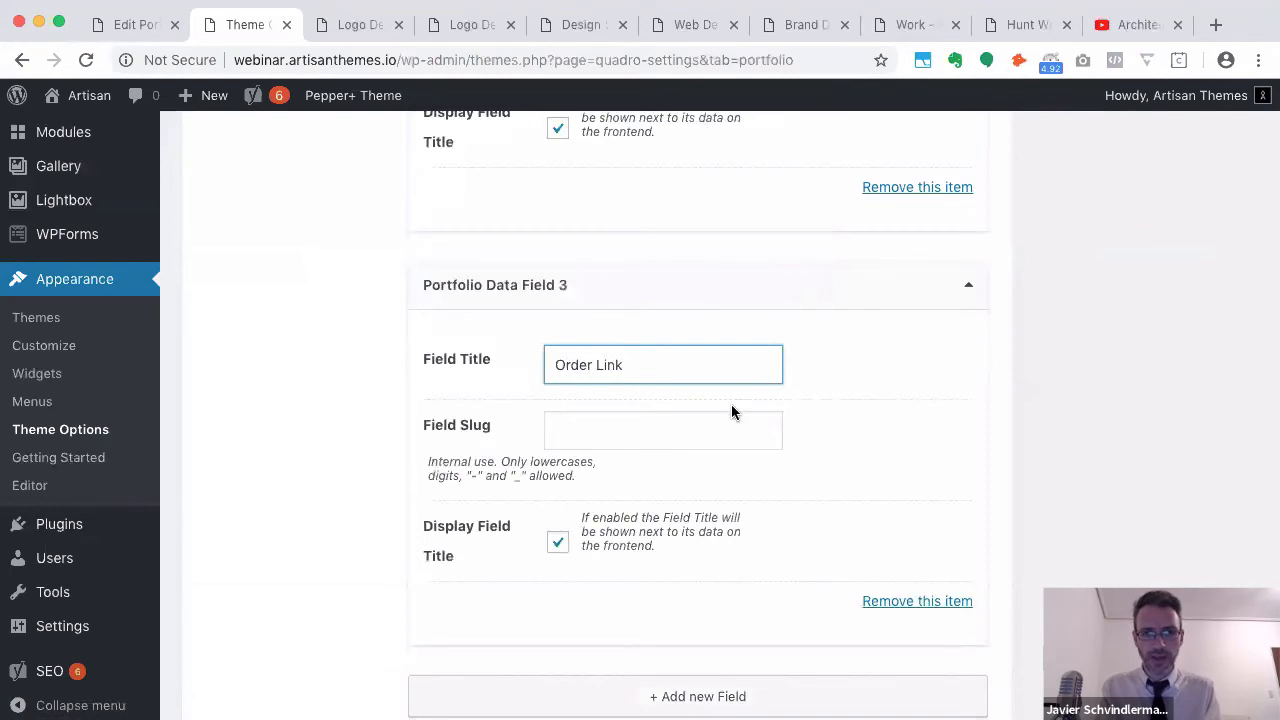
Change the third data field's title to "Order Here »" and set its slug to order_link
left_click(727, 416)
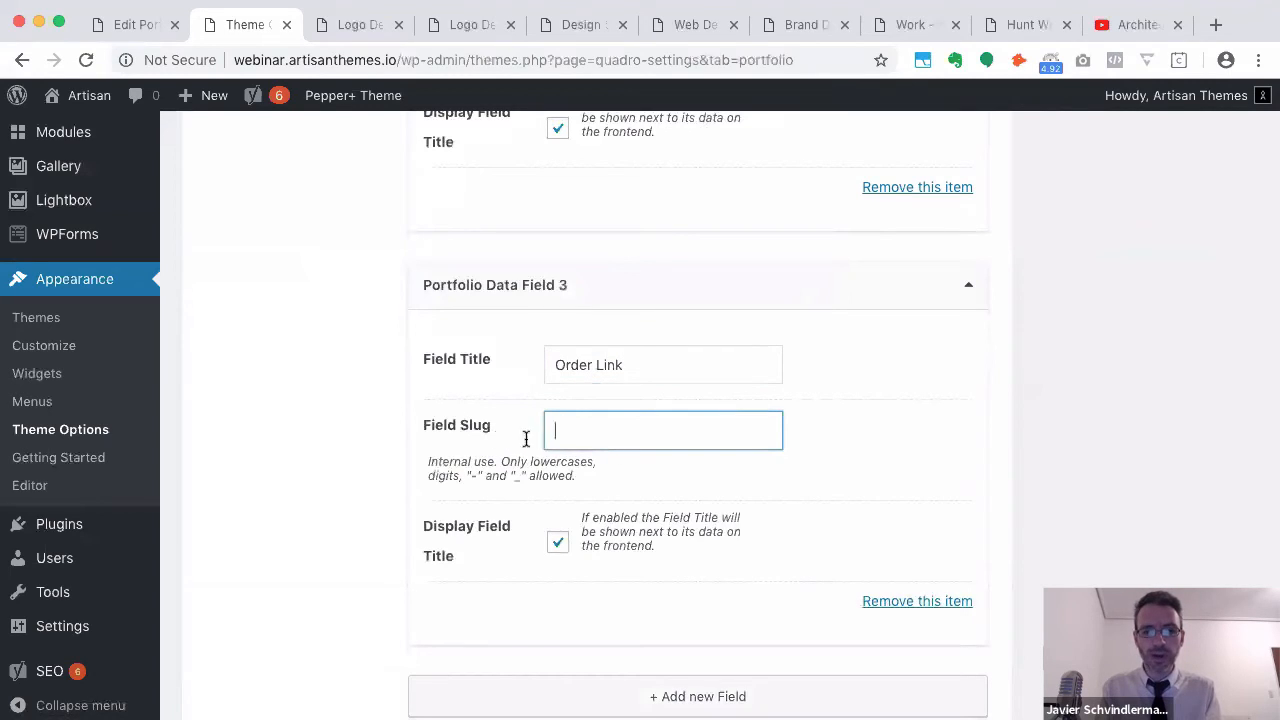
left_click(637, 367)
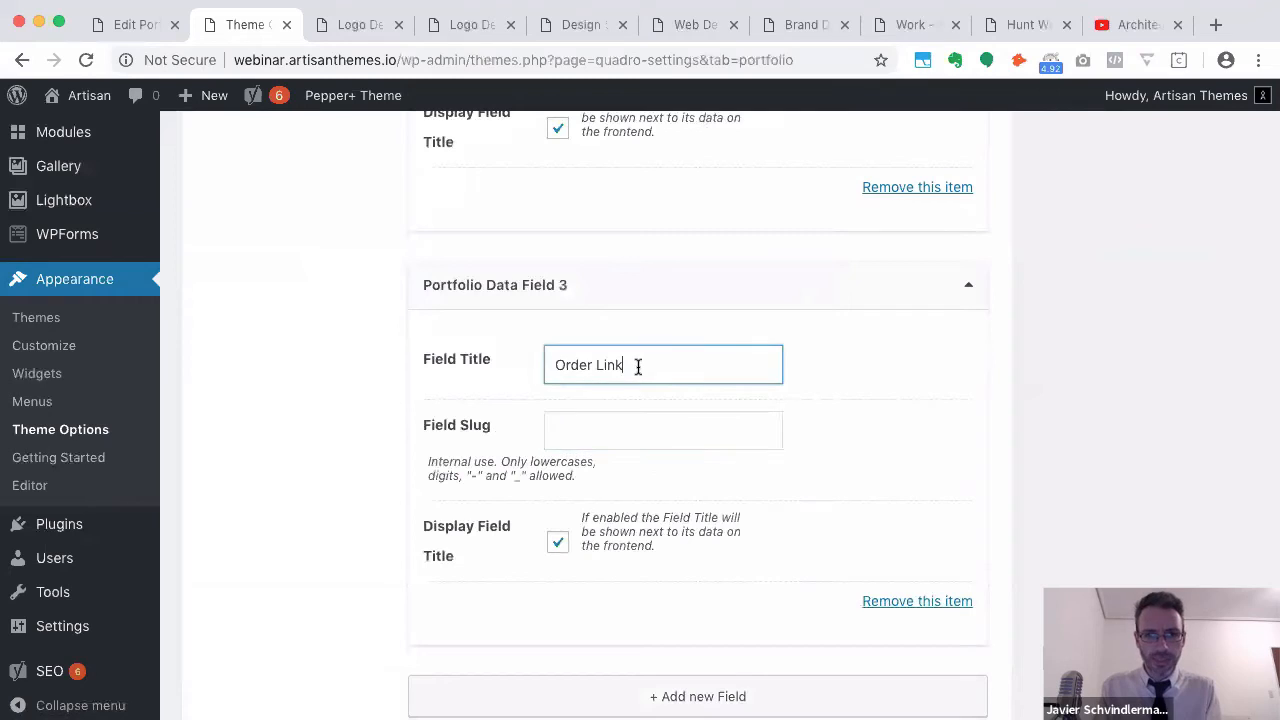
key("alt+shift+Left")
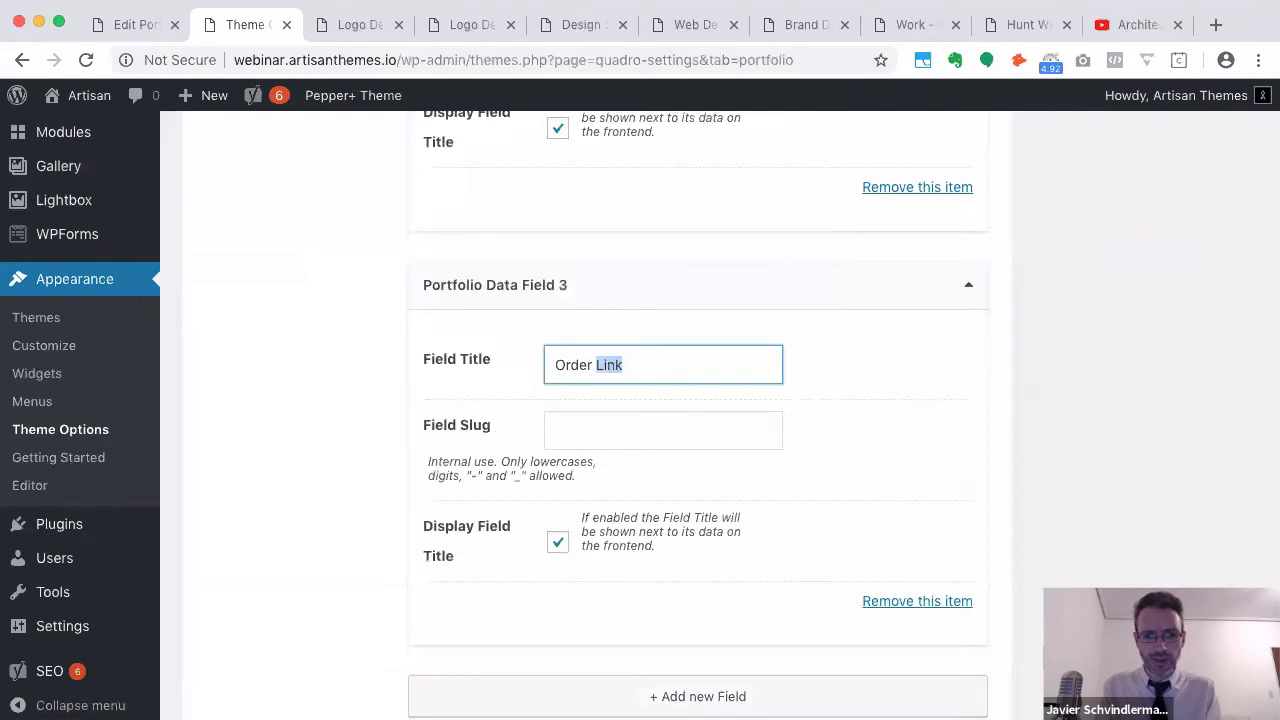
type("Here »")
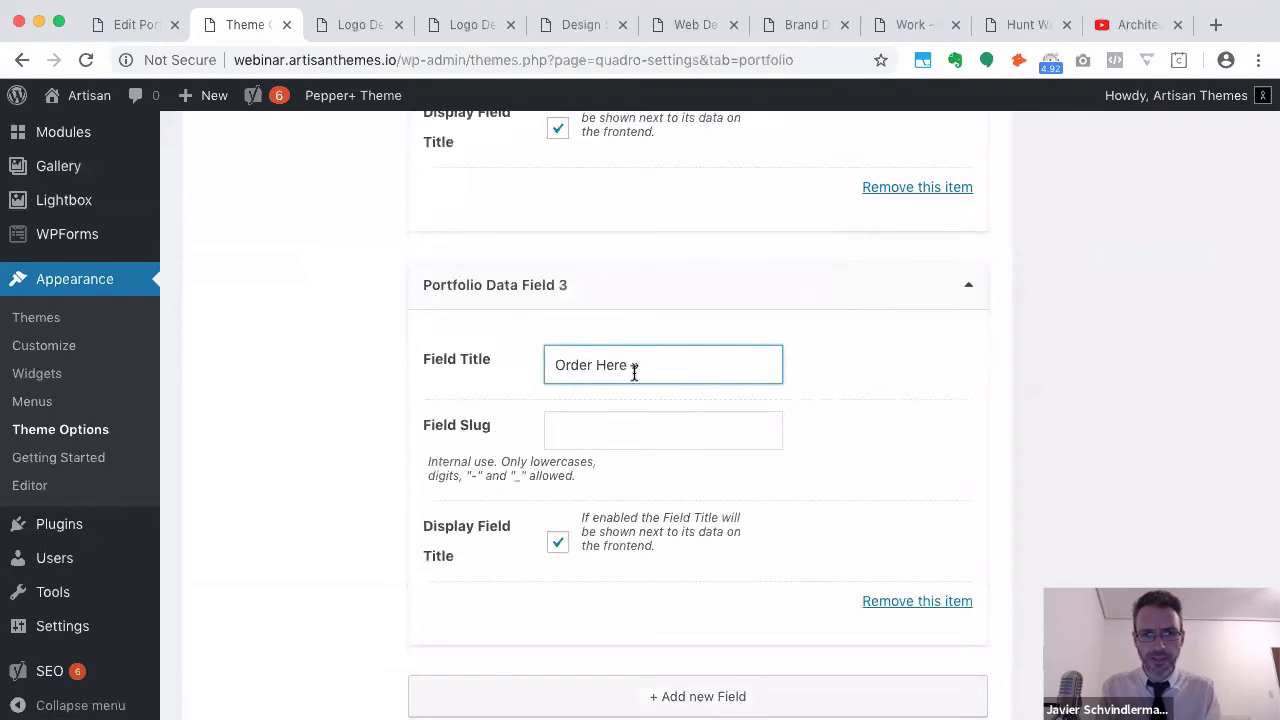
left_click(620, 426)
type("order")
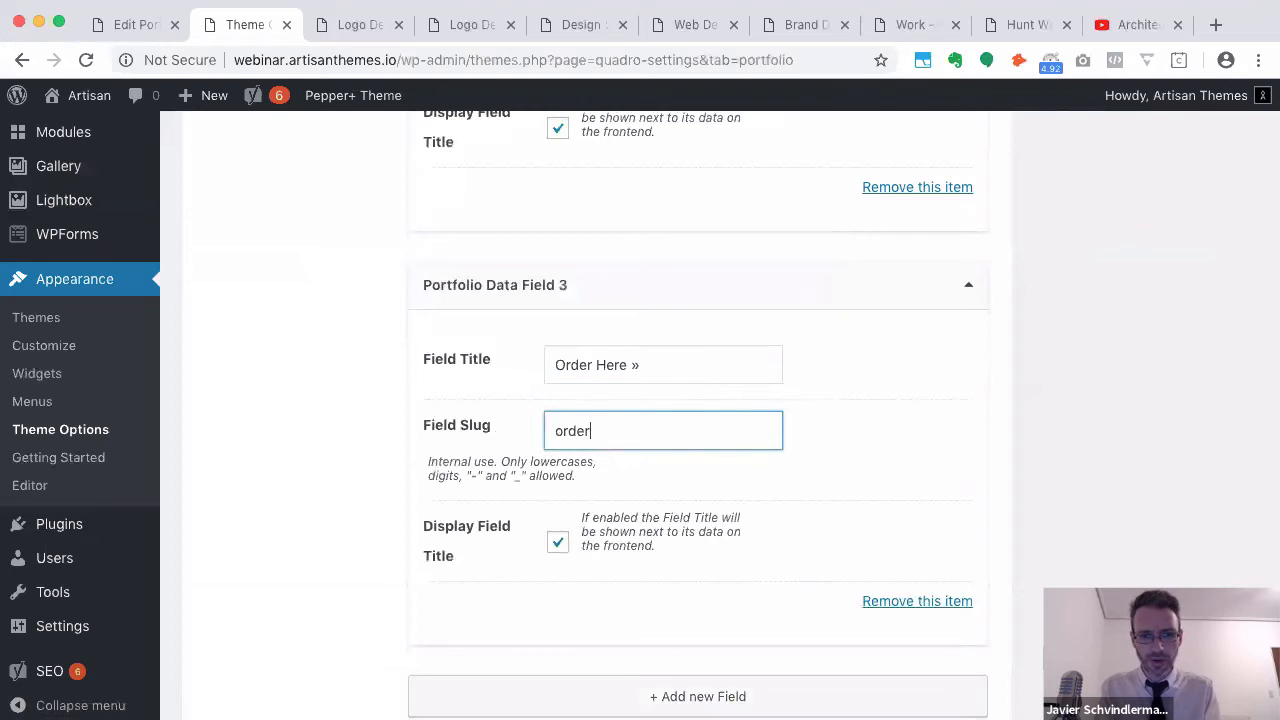
type("_link")
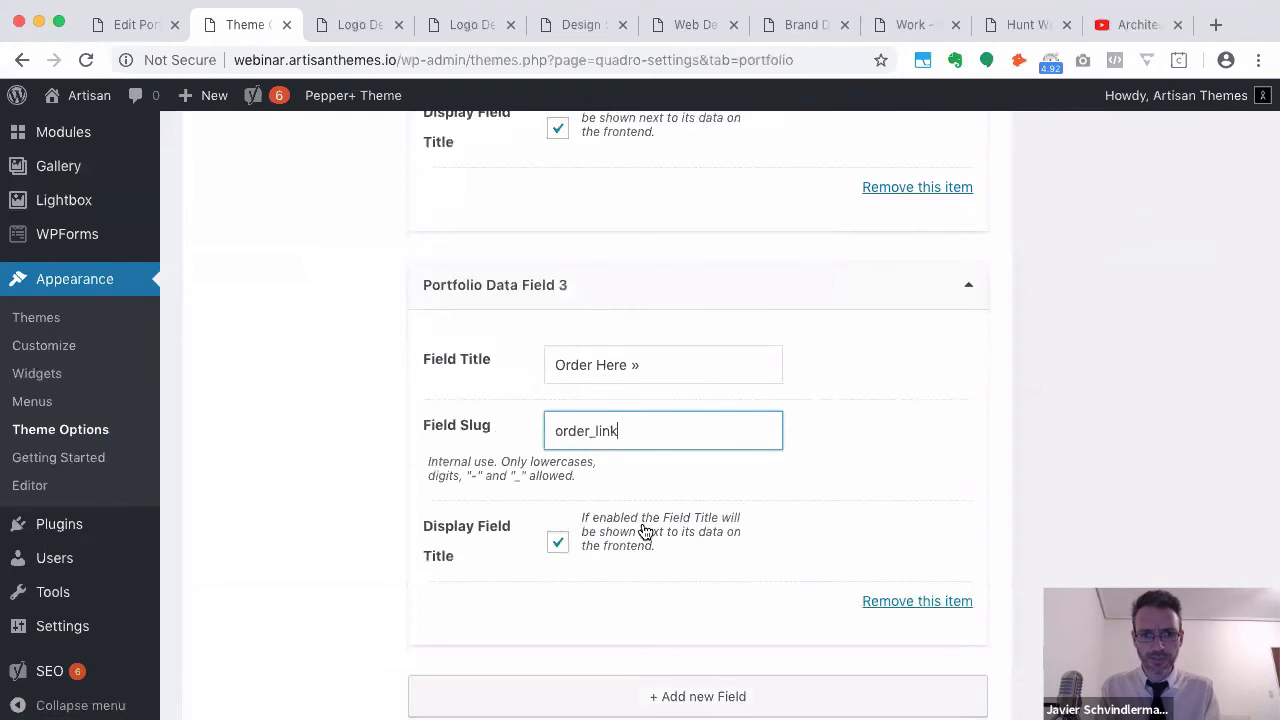
Review the data field definitions and save the theme's Portfolio options
scroll(646, 533, "down", 5)
scroll(755, 526, "up", 5)
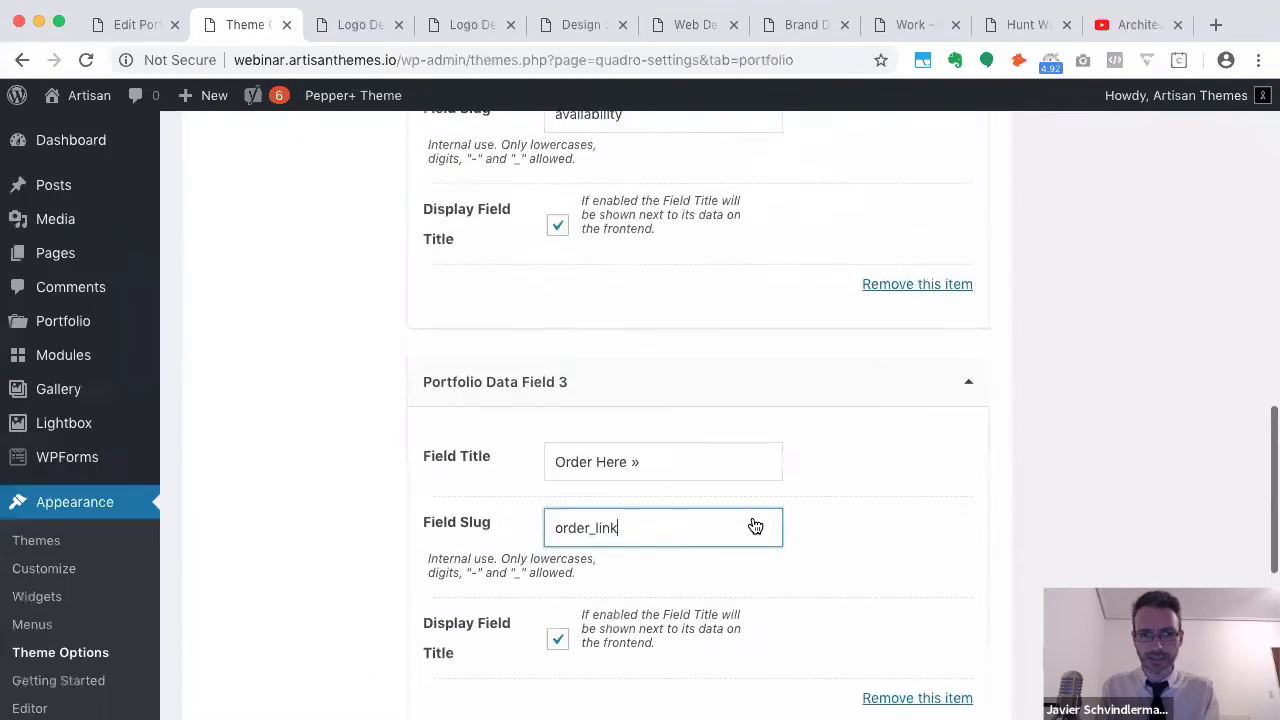
scroll(754, 523, "down", 8)
left_click(260, 632)
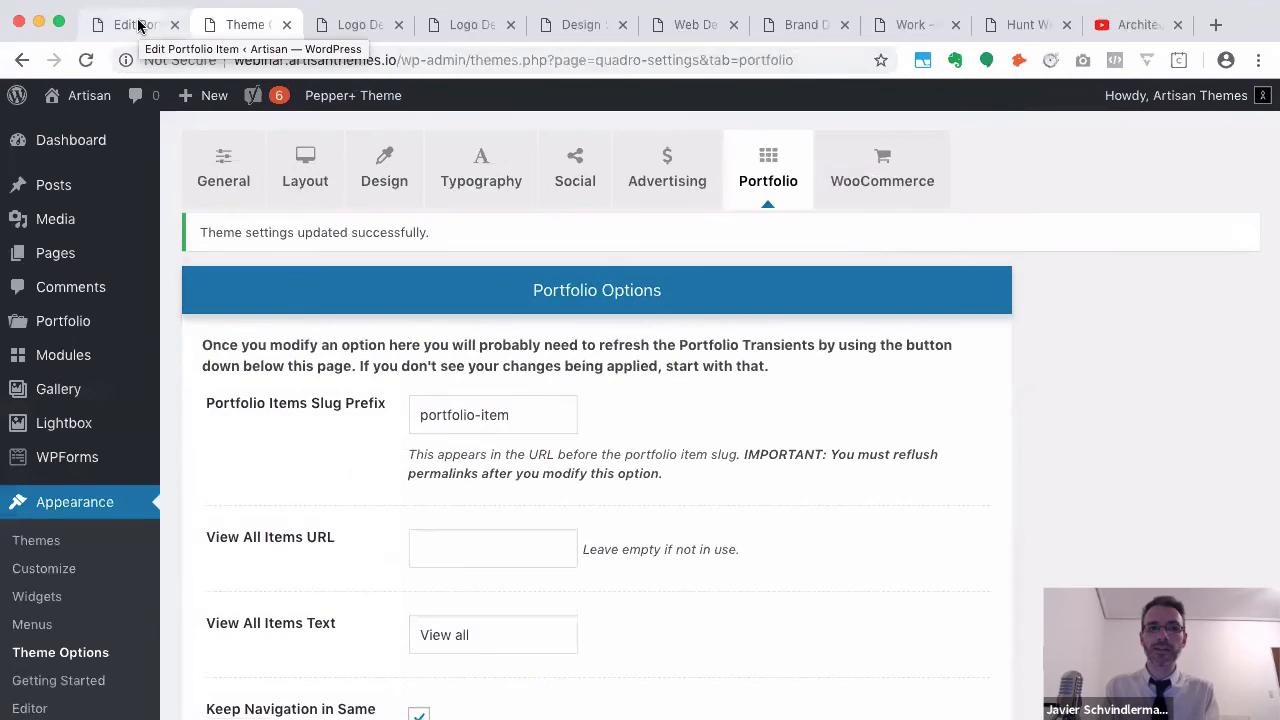
Reload the live Logo Design page to check its details, and open the Logo Design item for editing from the portfolio items list
left_click(138, 25)
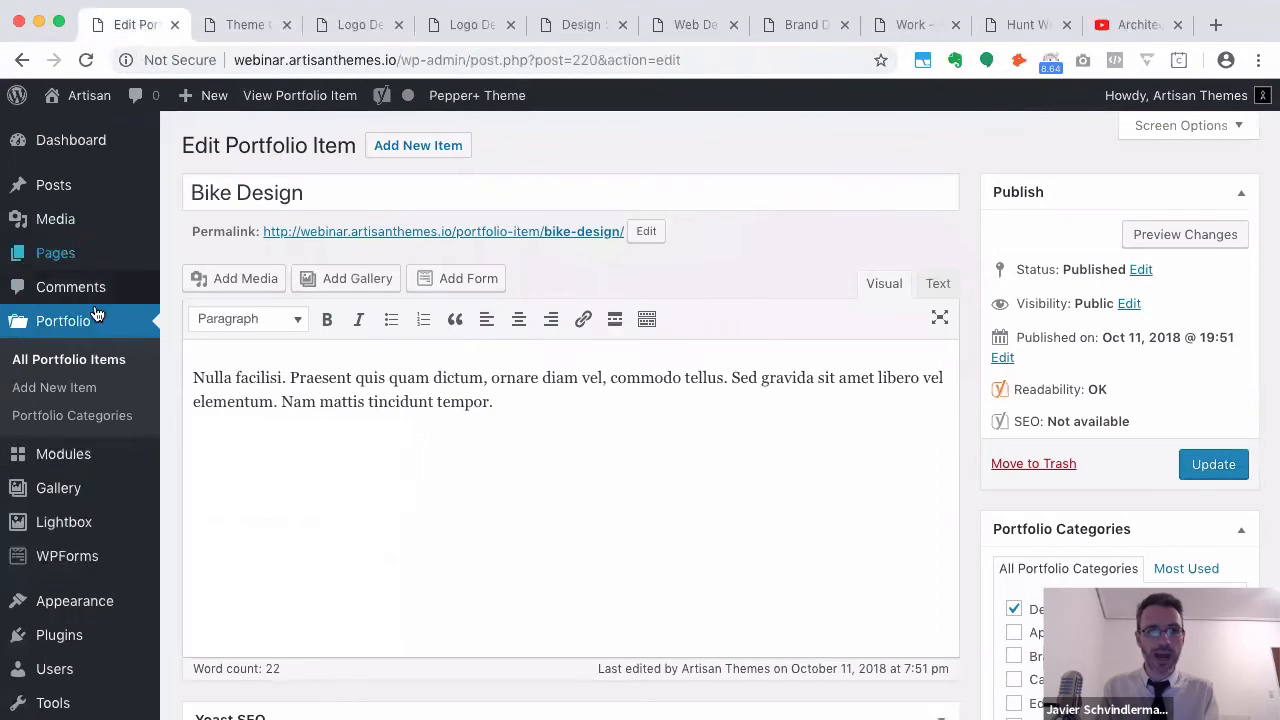
left_click(65, 360)
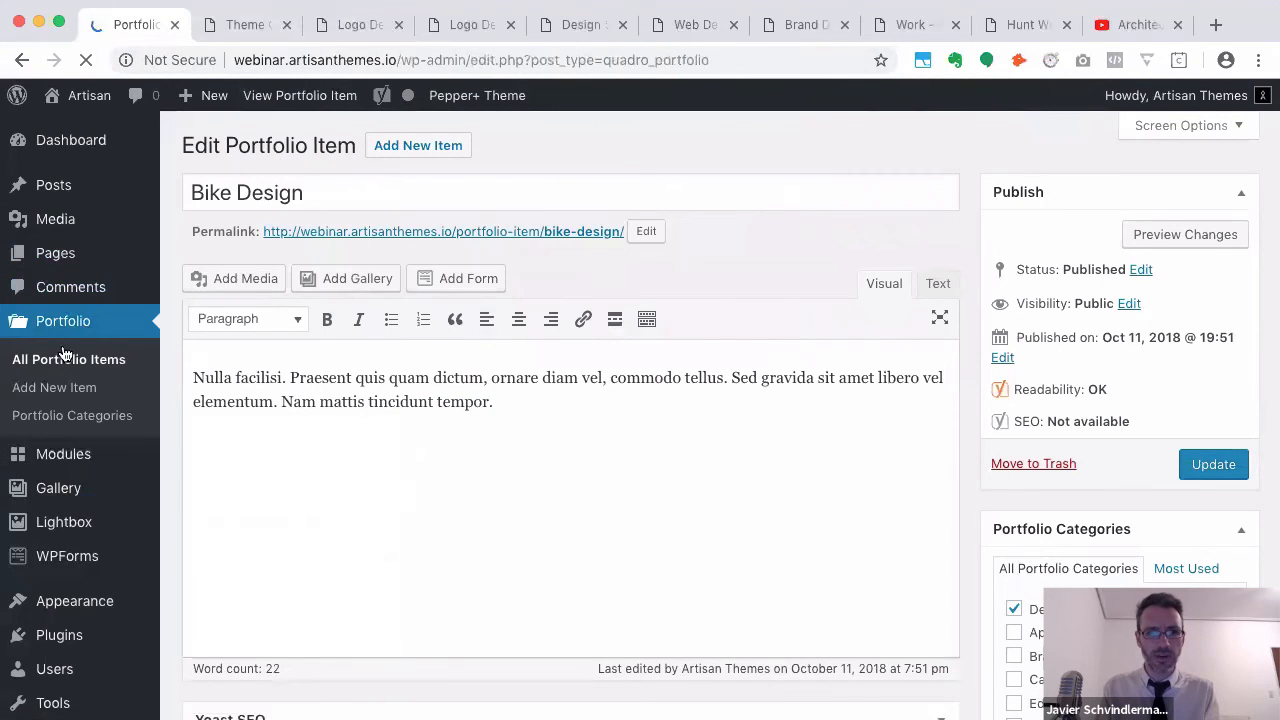
left_click(368, 27)
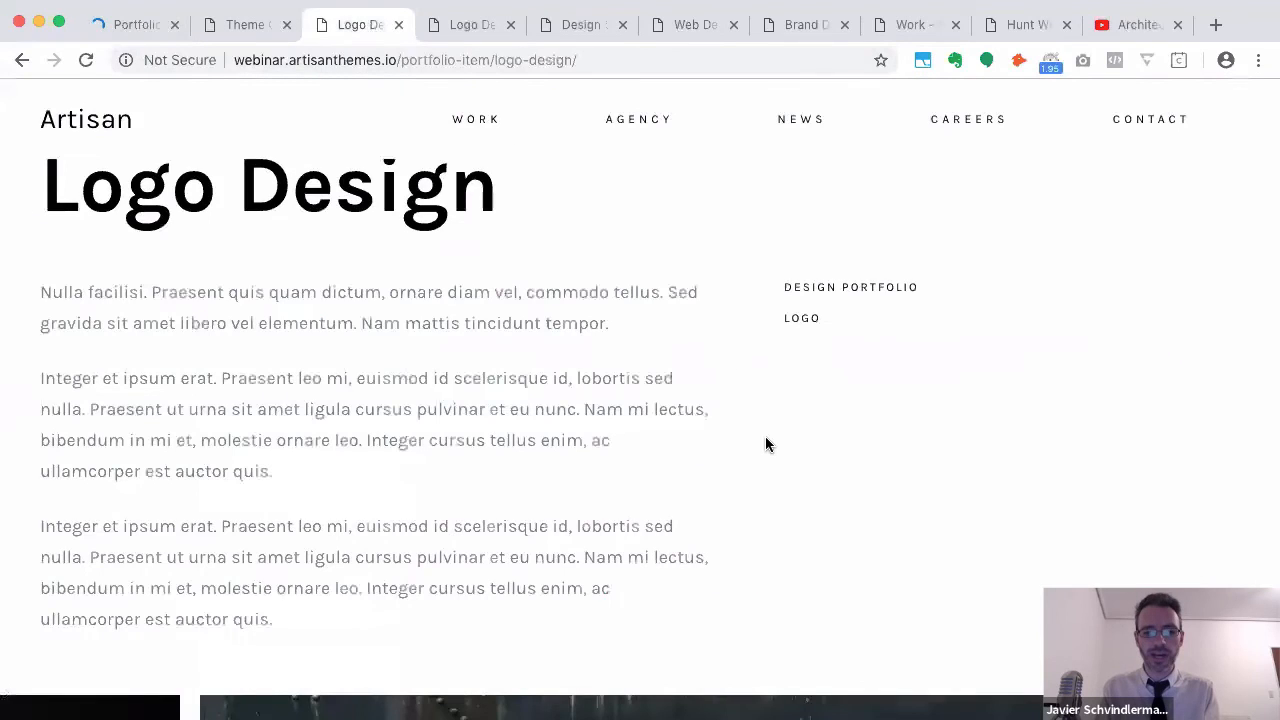
key("super+r")
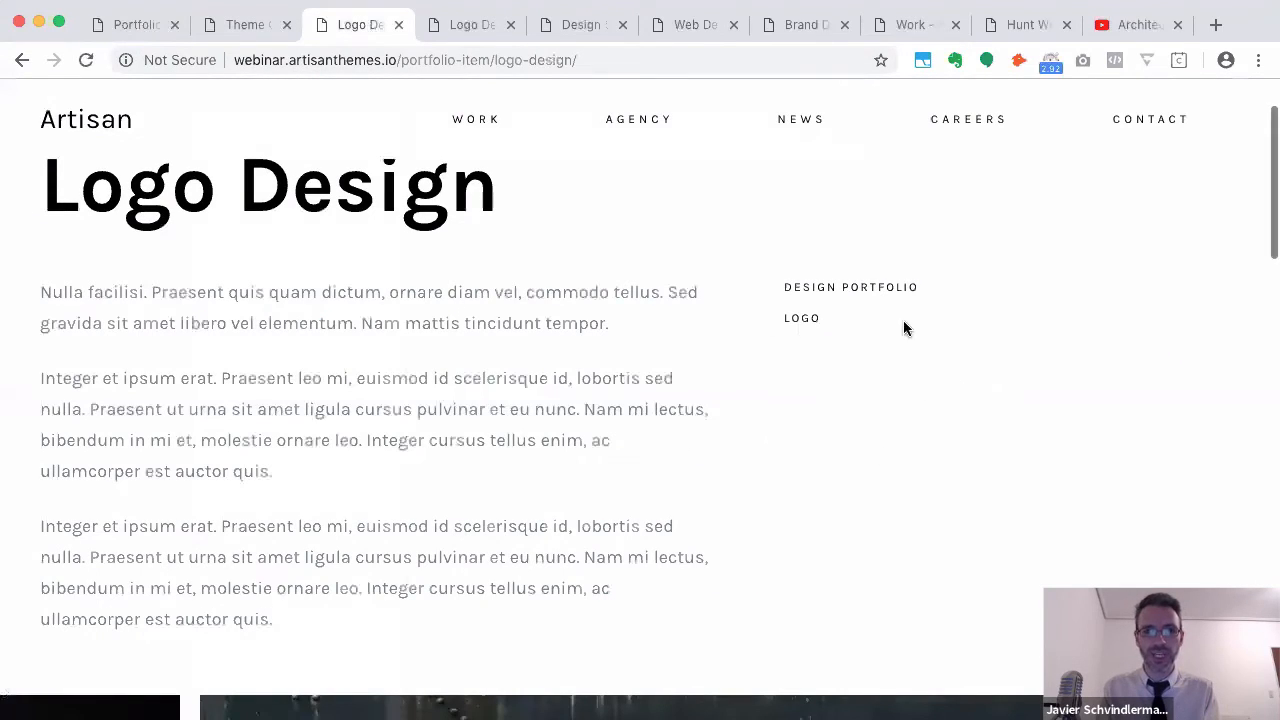
left_click(134, 26)
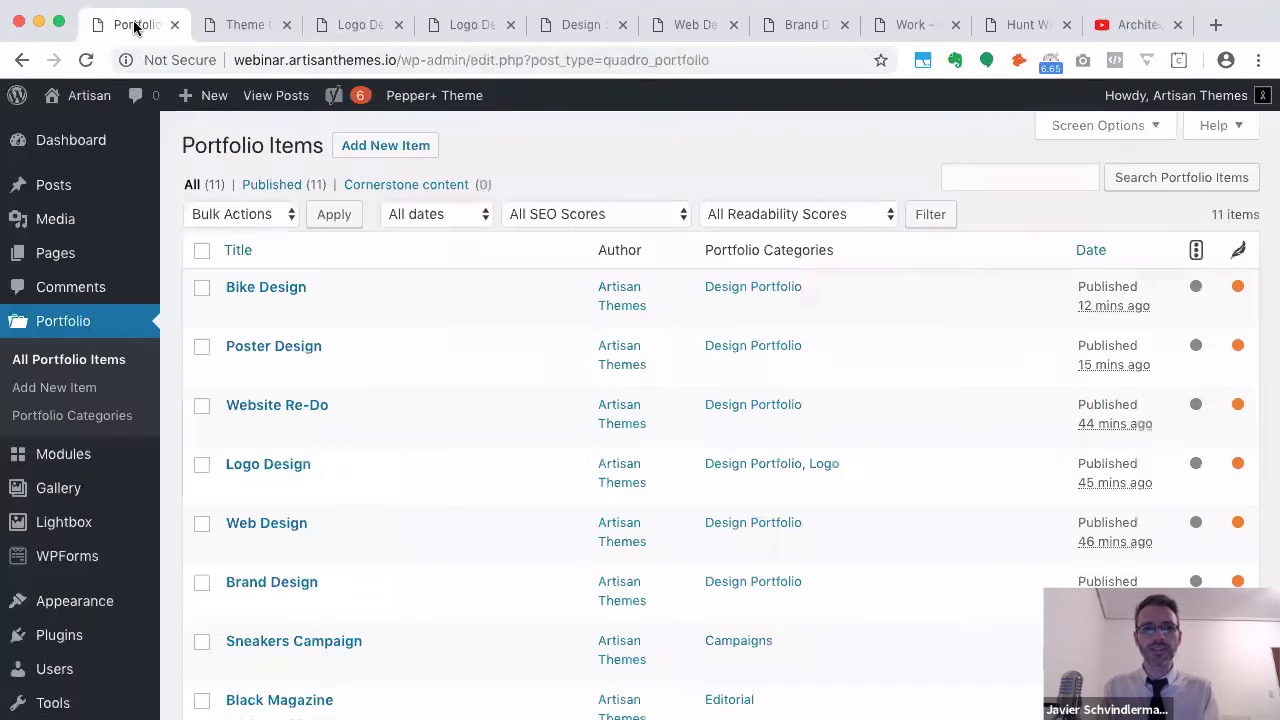
left_click(252, 470)
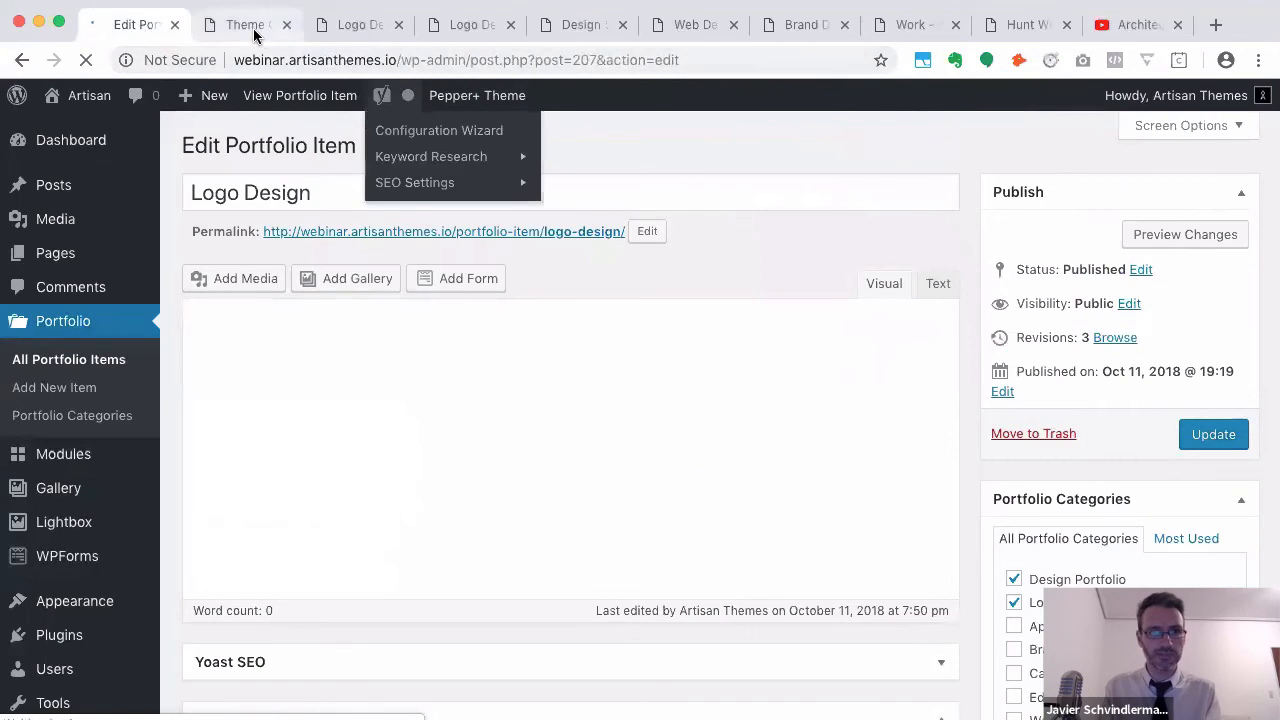
Fill in the Logo Design item's data fields with Price $3000 and Availability 4 weeks
scroll(625, 435, "down", 2)
scroll(625, 435, "up", 2)
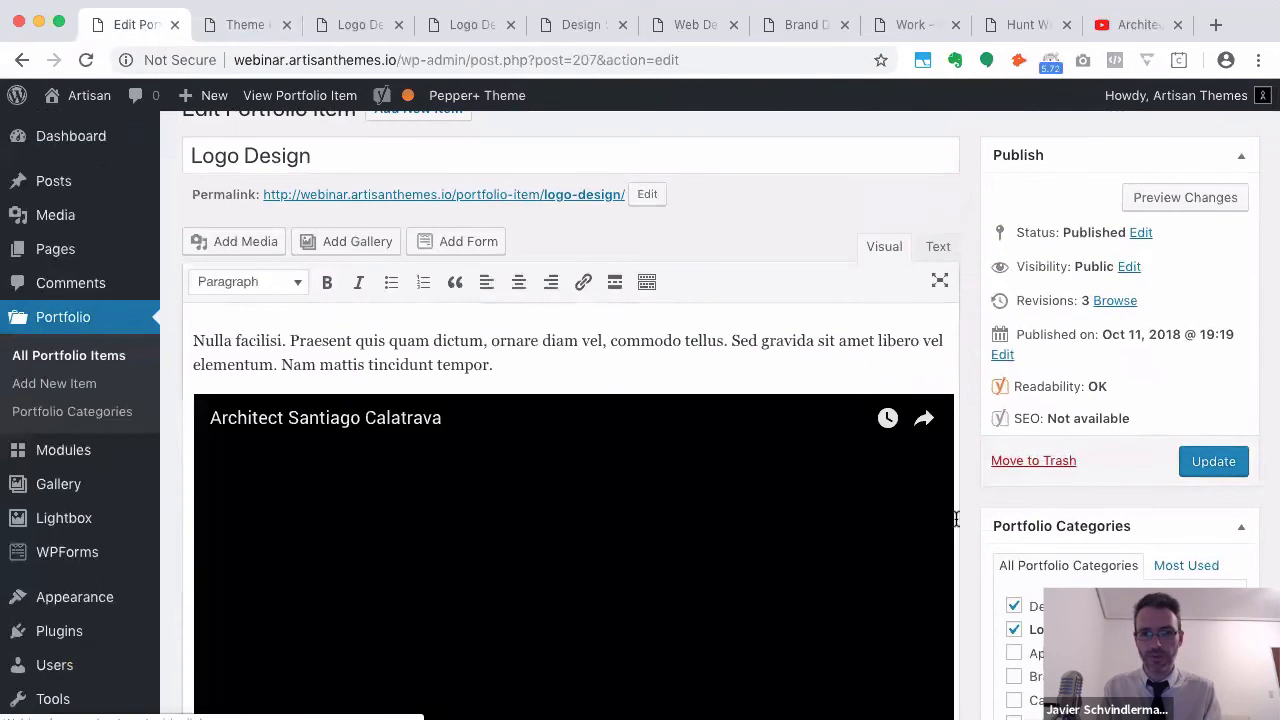
scroll(968, 545, "down", 5)
scroll(968, 550, "down", 8)
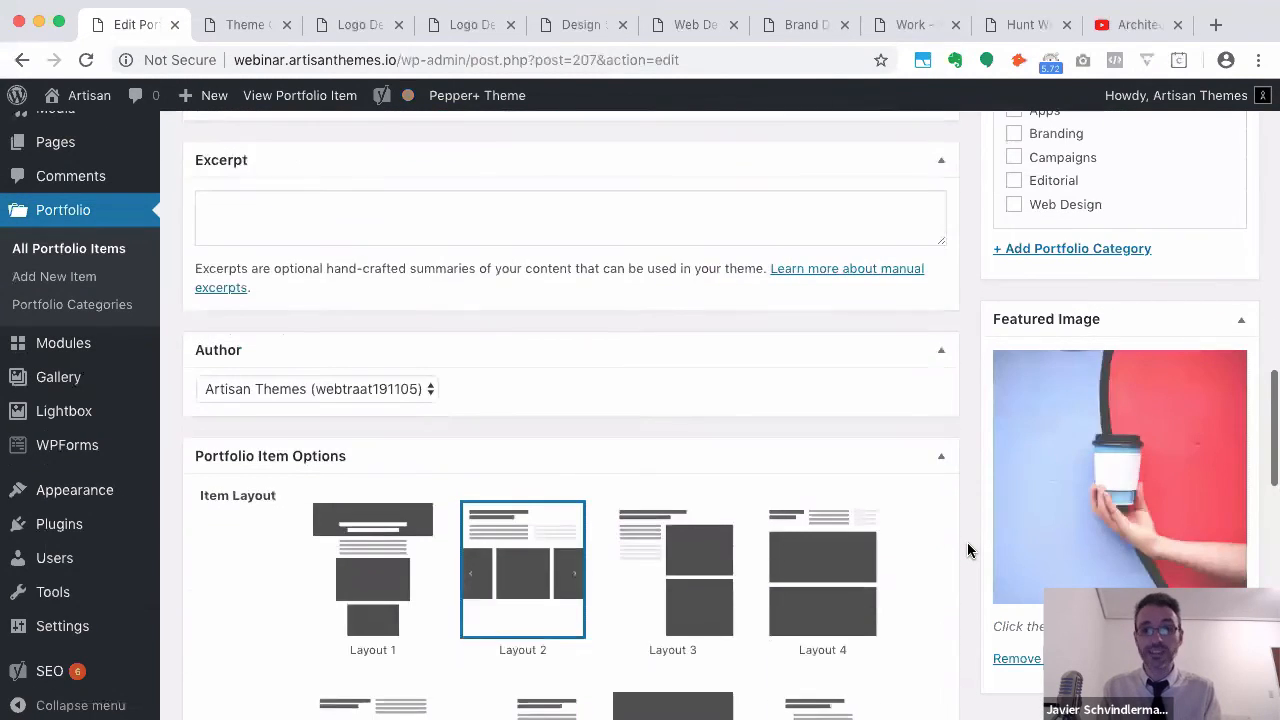
scroll(968, 550, "down", 4)
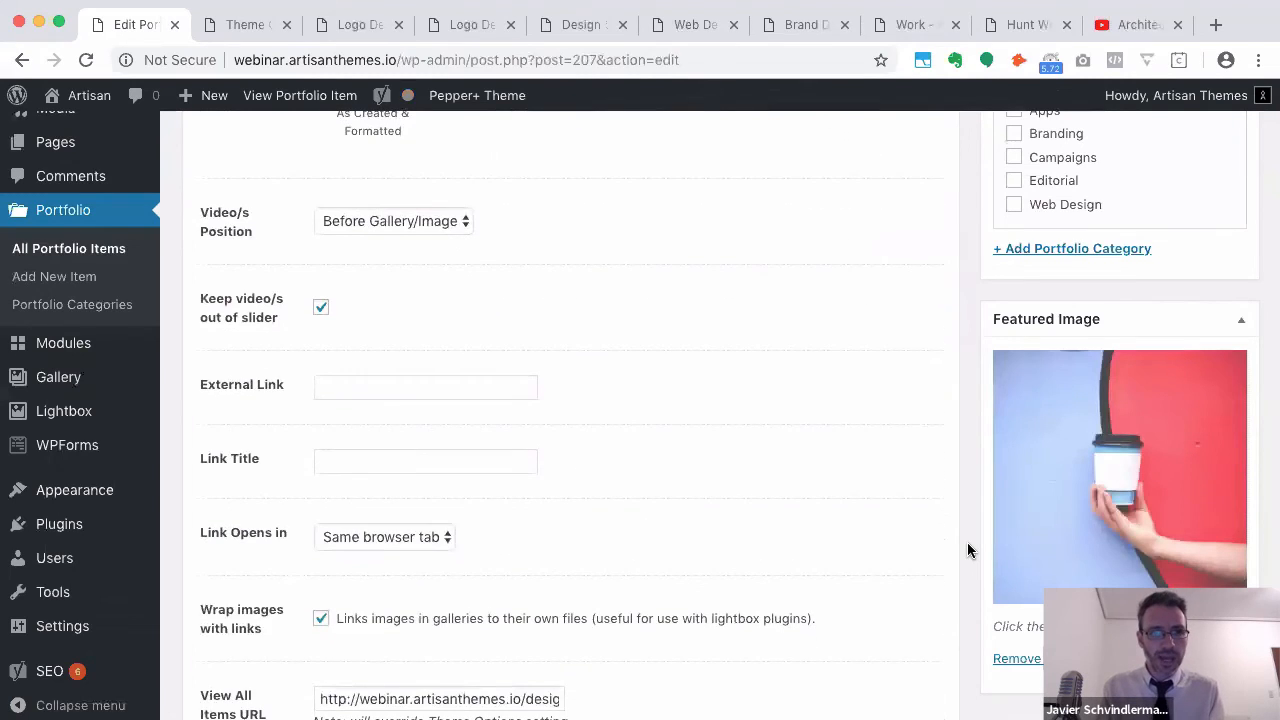
scroll(968, 550, "down", 5)
scroll(968, 550, "down", 2)
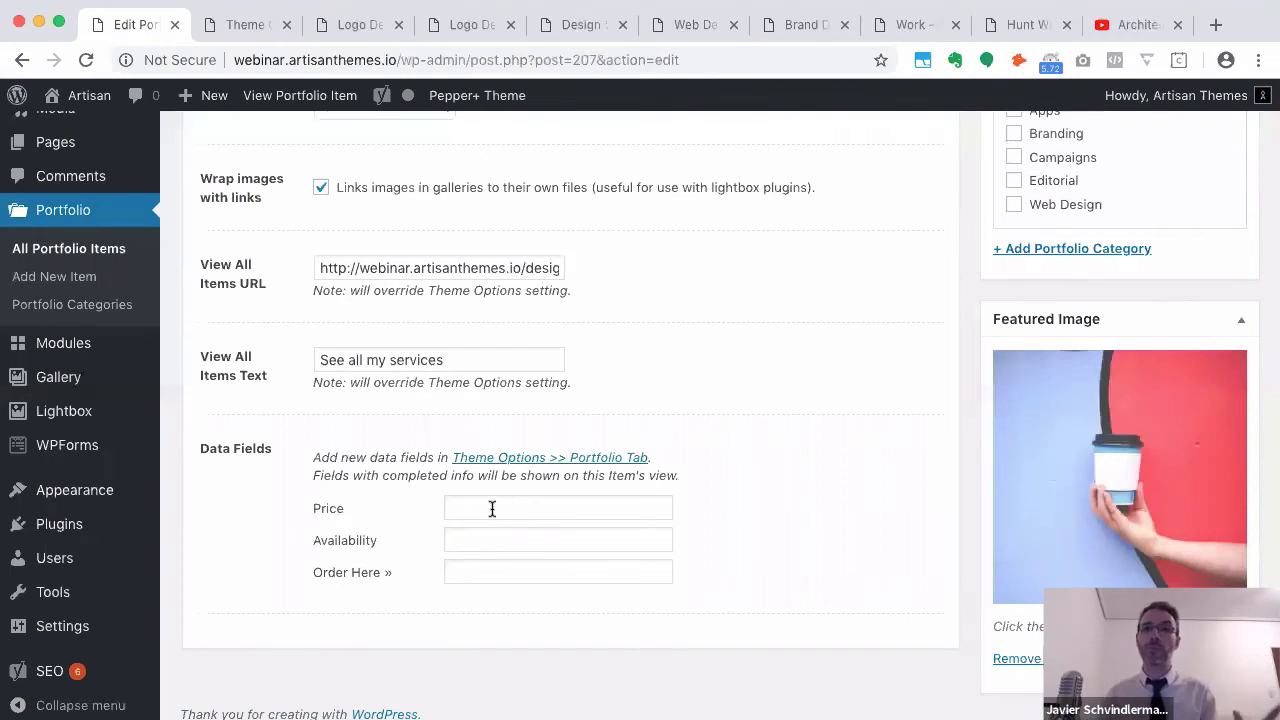
left_click(492, 509)
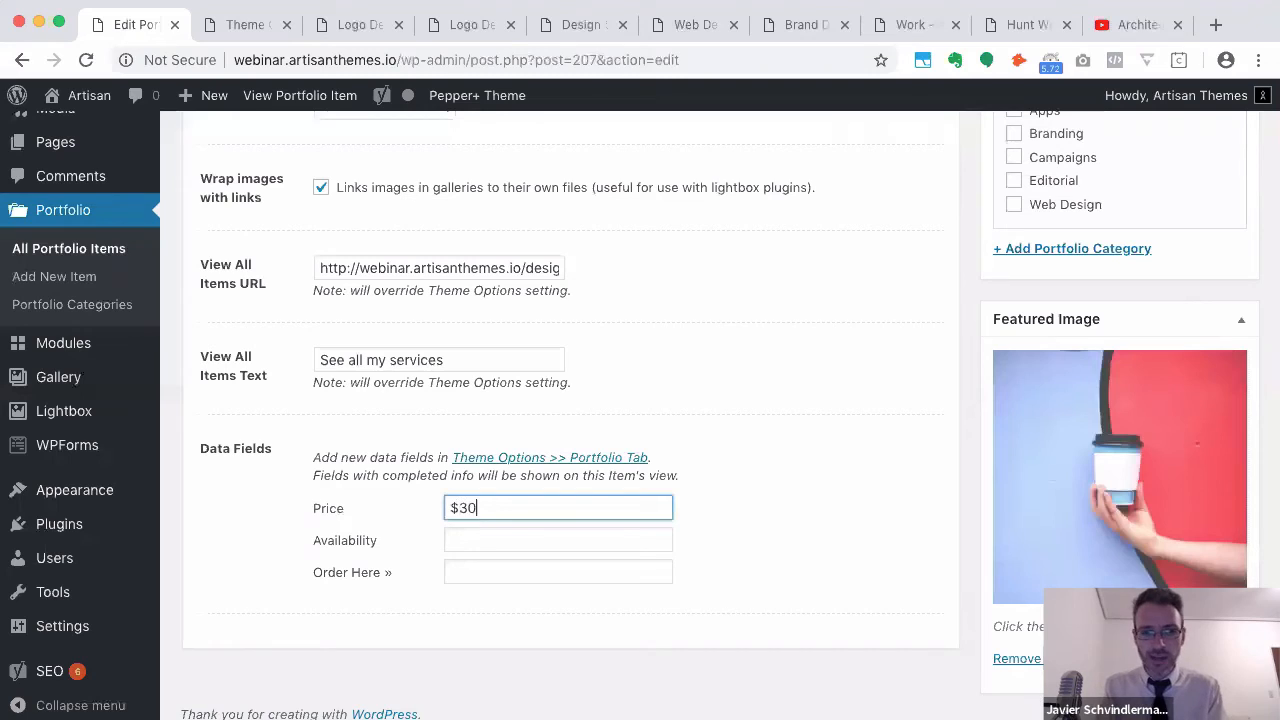
left_click(647, 540)
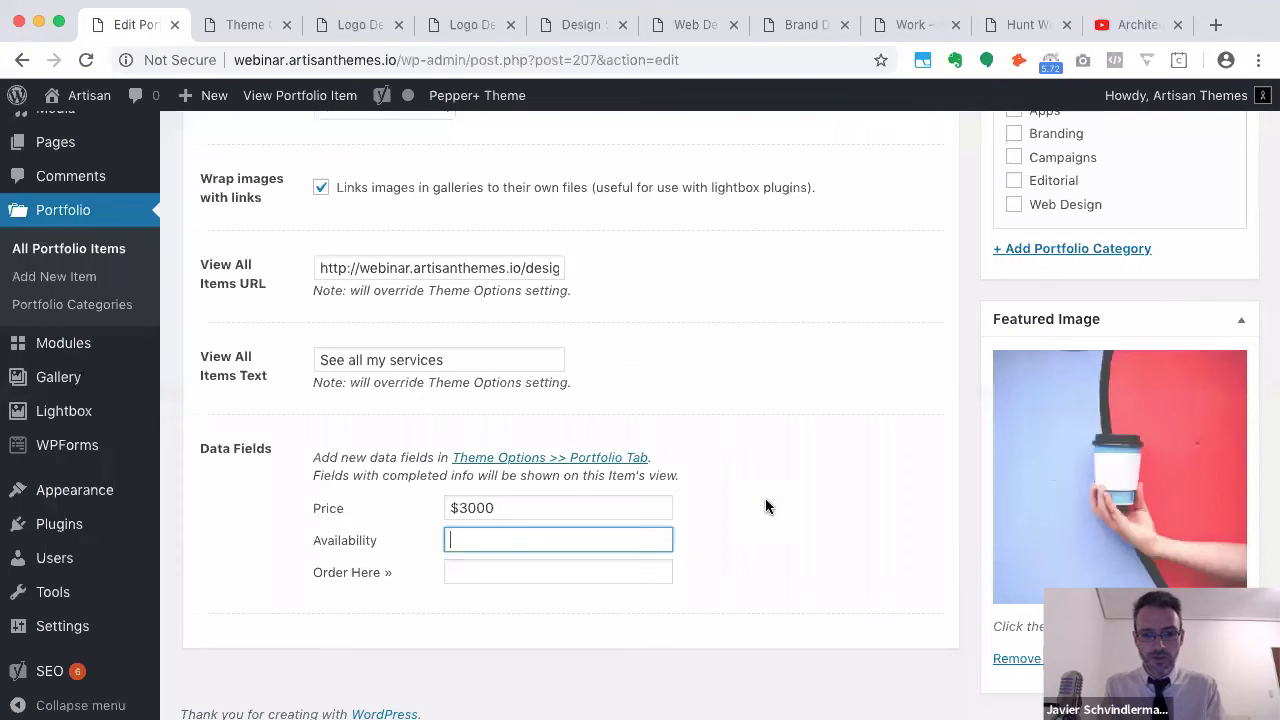
key("Tab")
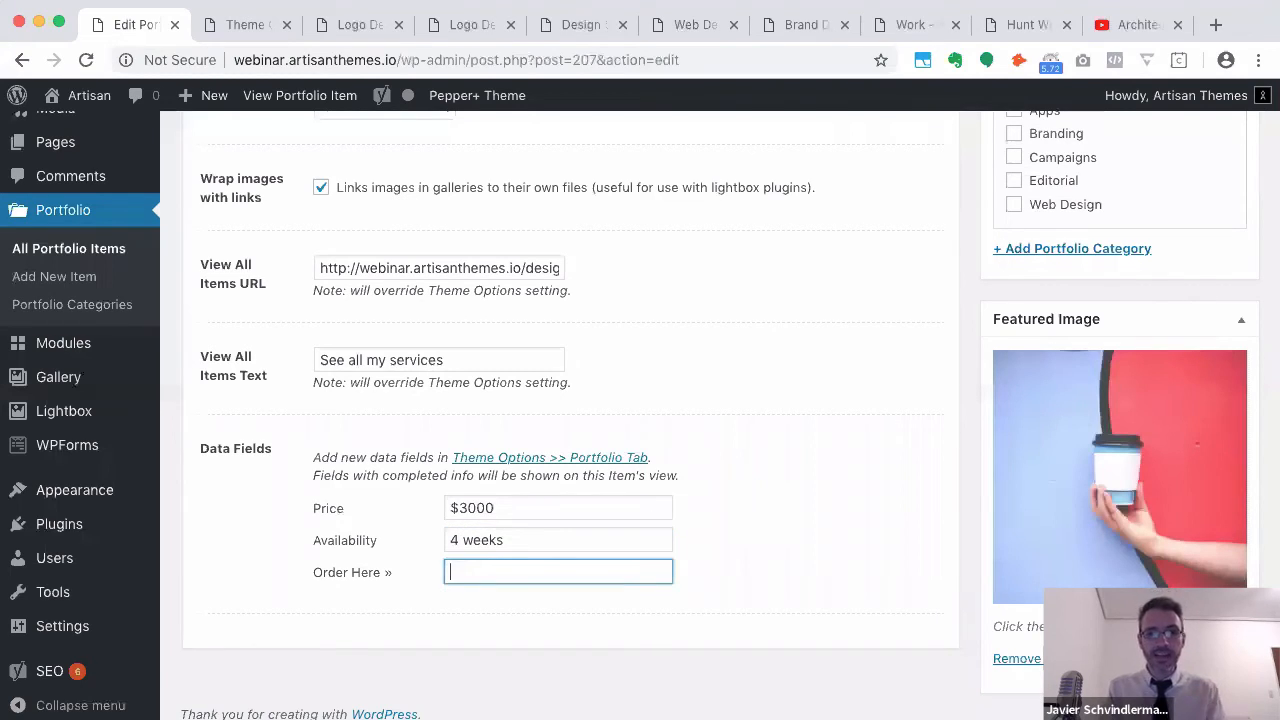
Open the site's Contact page from the design services page, copy its URL, and look over the page
left_click(573, 27)
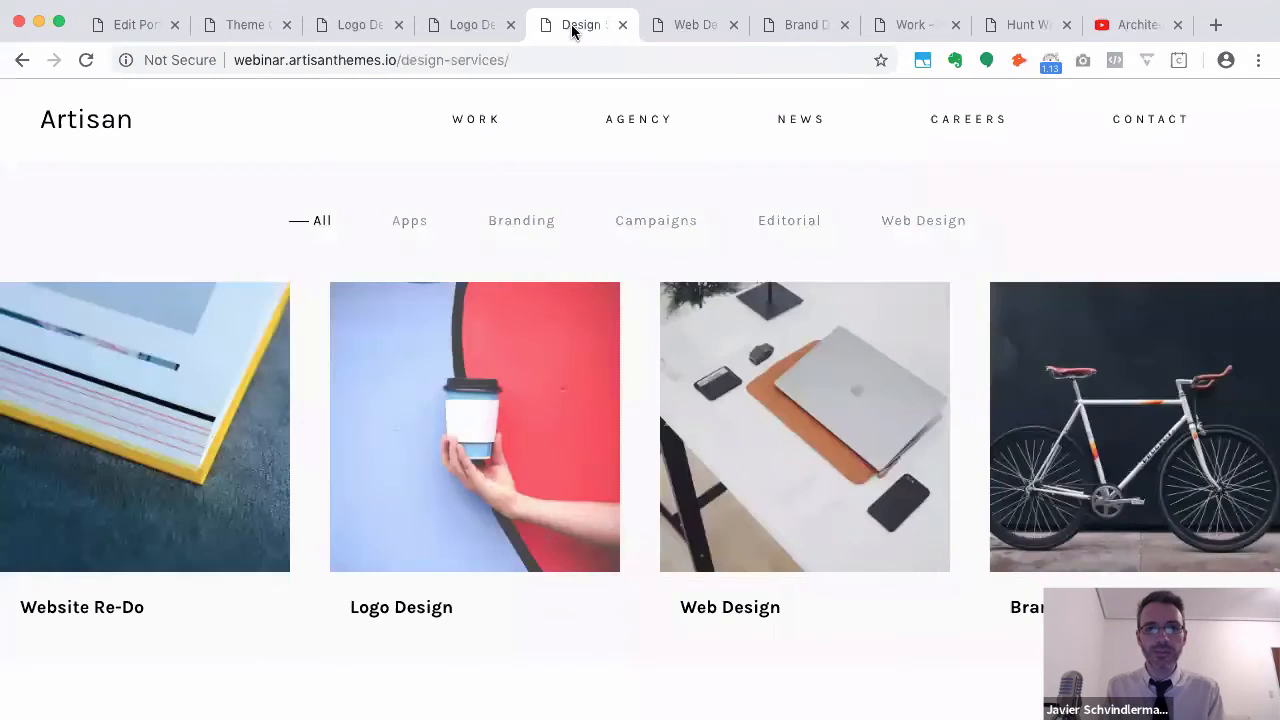
left_click(1143, 127)
left_click(690, 59)
key("super+c")
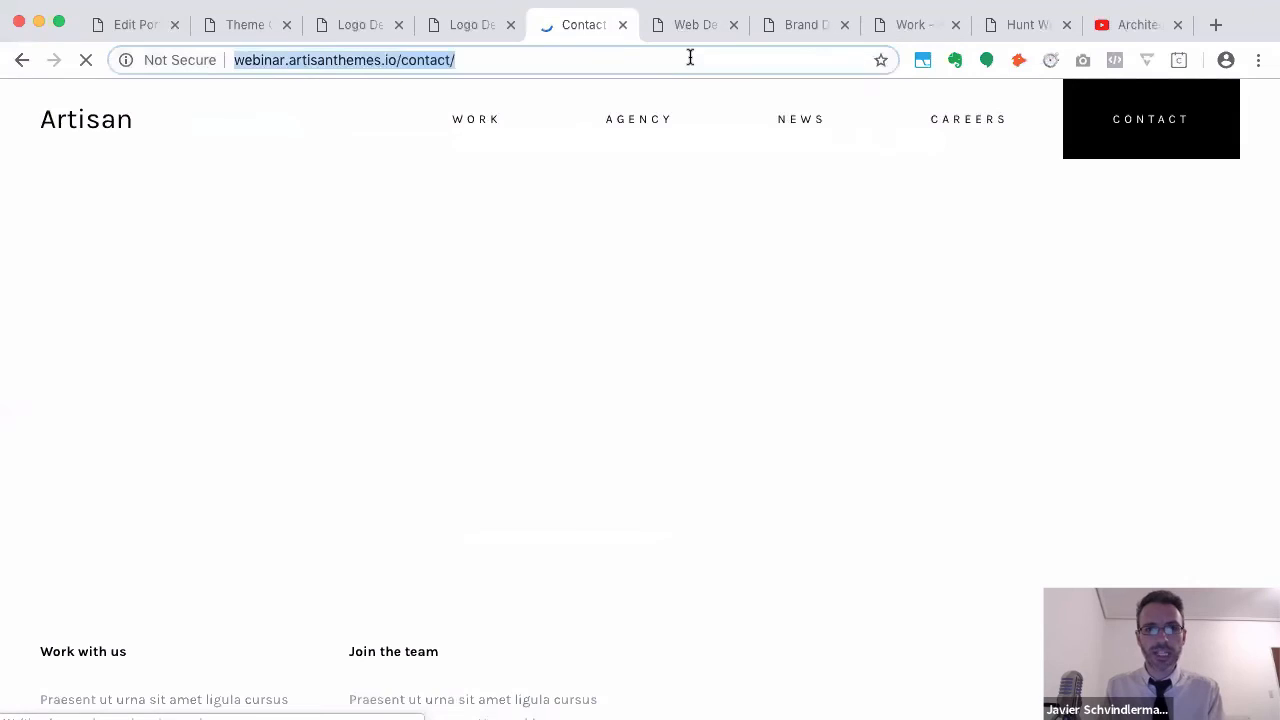
scroll(646, 334, "down", 3)
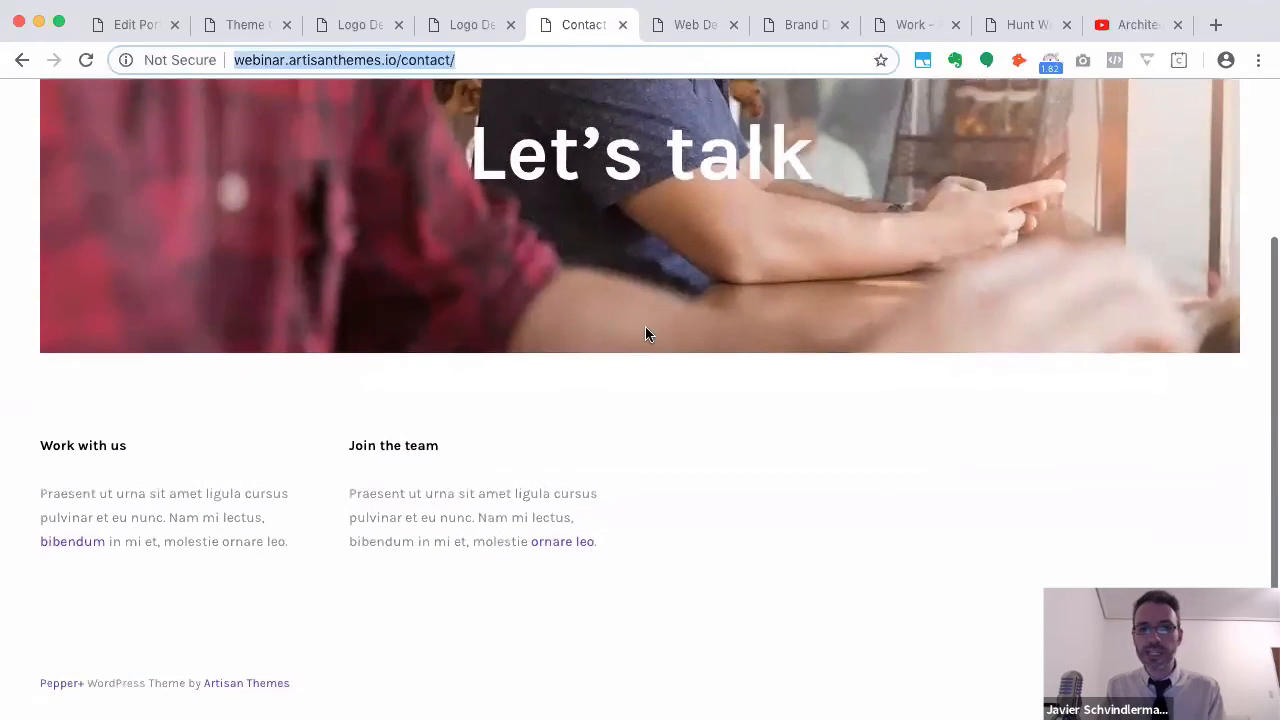
scroll(713, 400, "up", 3)
scroll(713, 400, "down", 3)
scroll(713, 400, "up", 3)
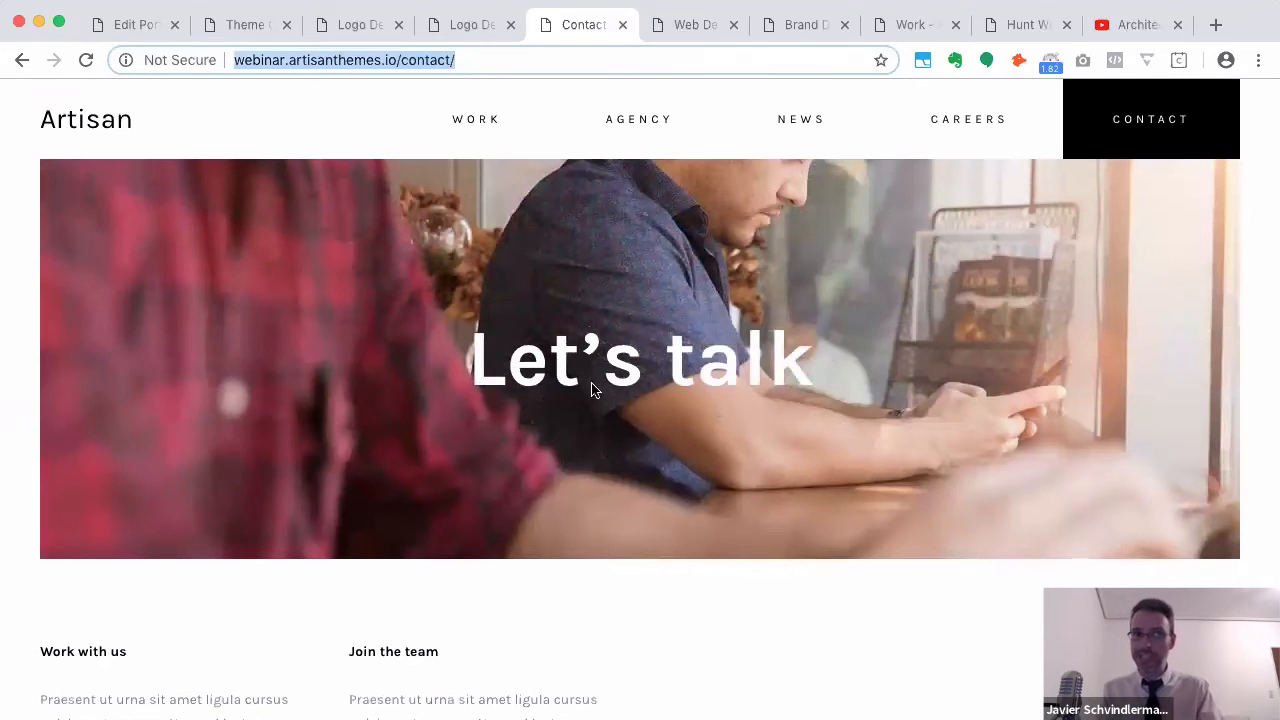
left_click(134, 30)
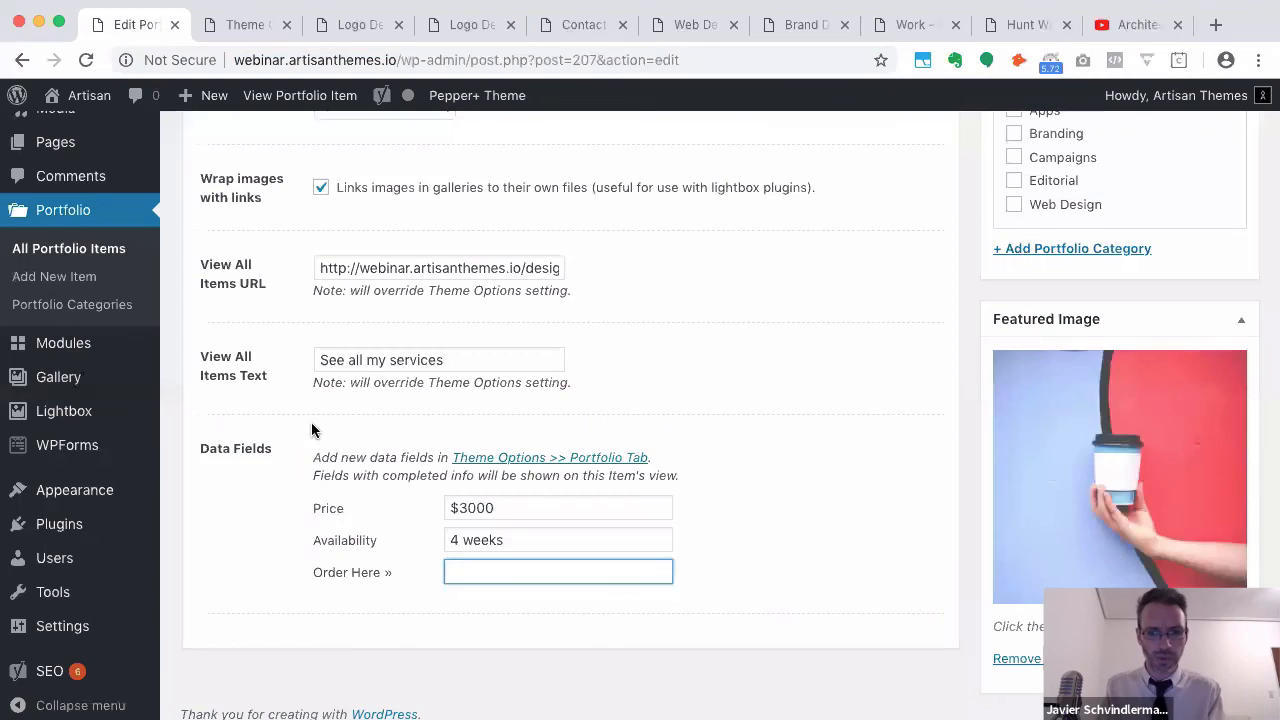
key("super+v")
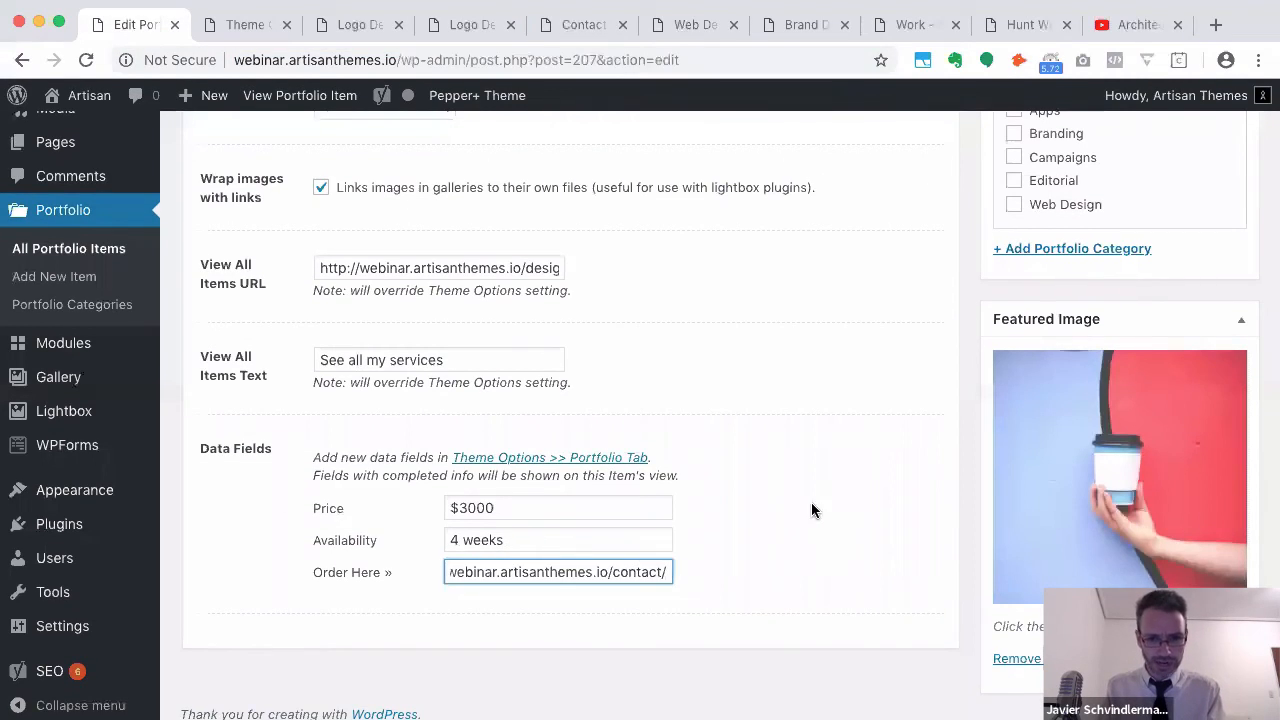
scroll(811, 495, "up", 15)
left_click(1215, 461)
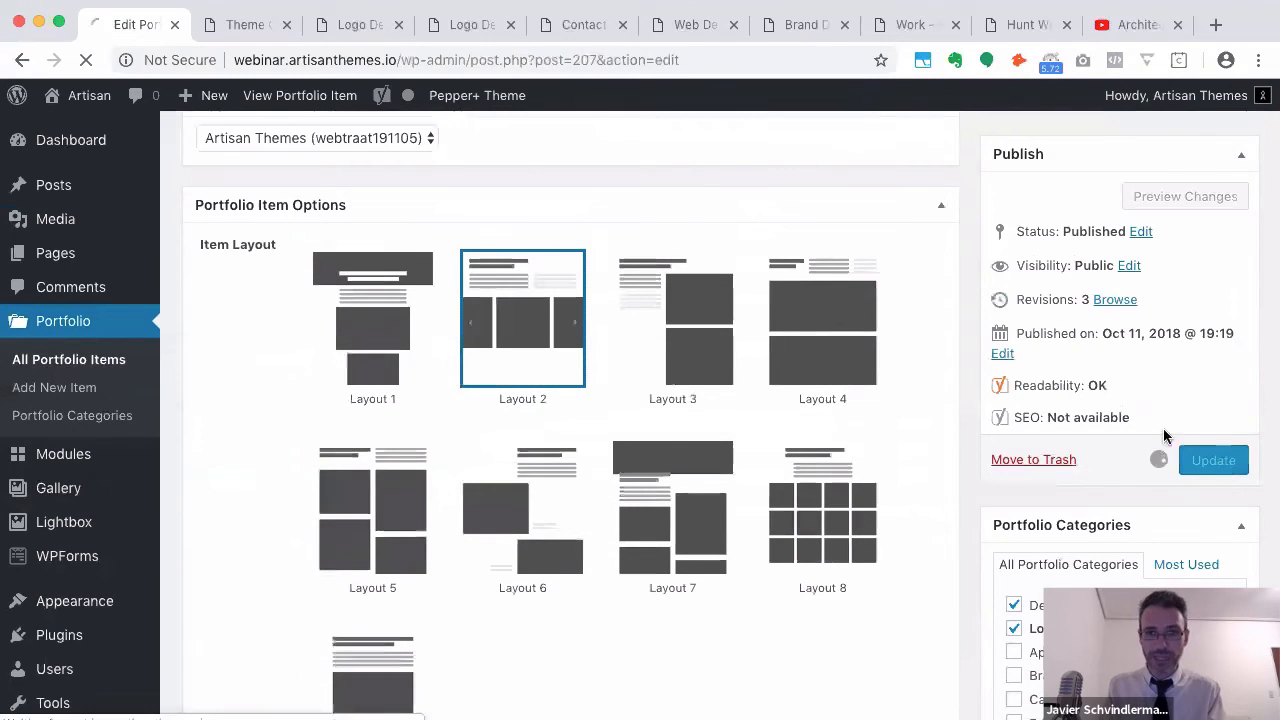
Close the duplicate Logo Design tab and check the data fields on the reloaded live Logo Design page
left_click(396, 24)
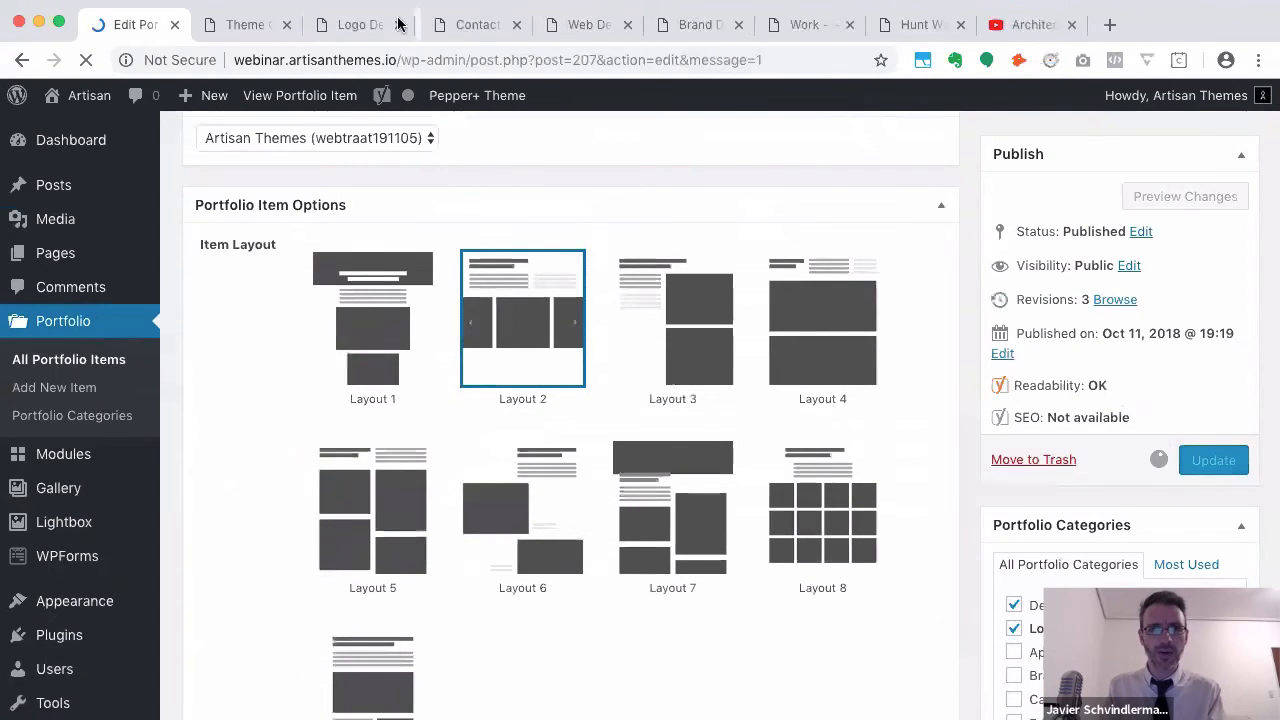
left_click(397, 24)
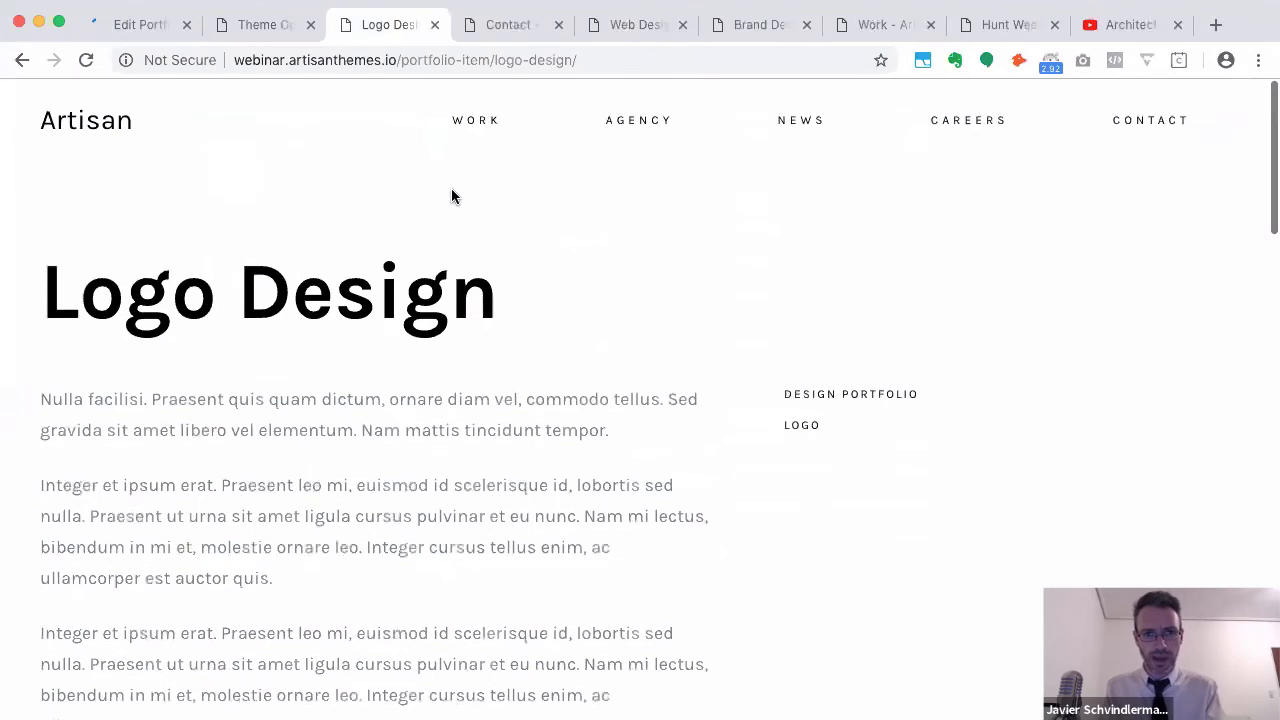
key("super+r")
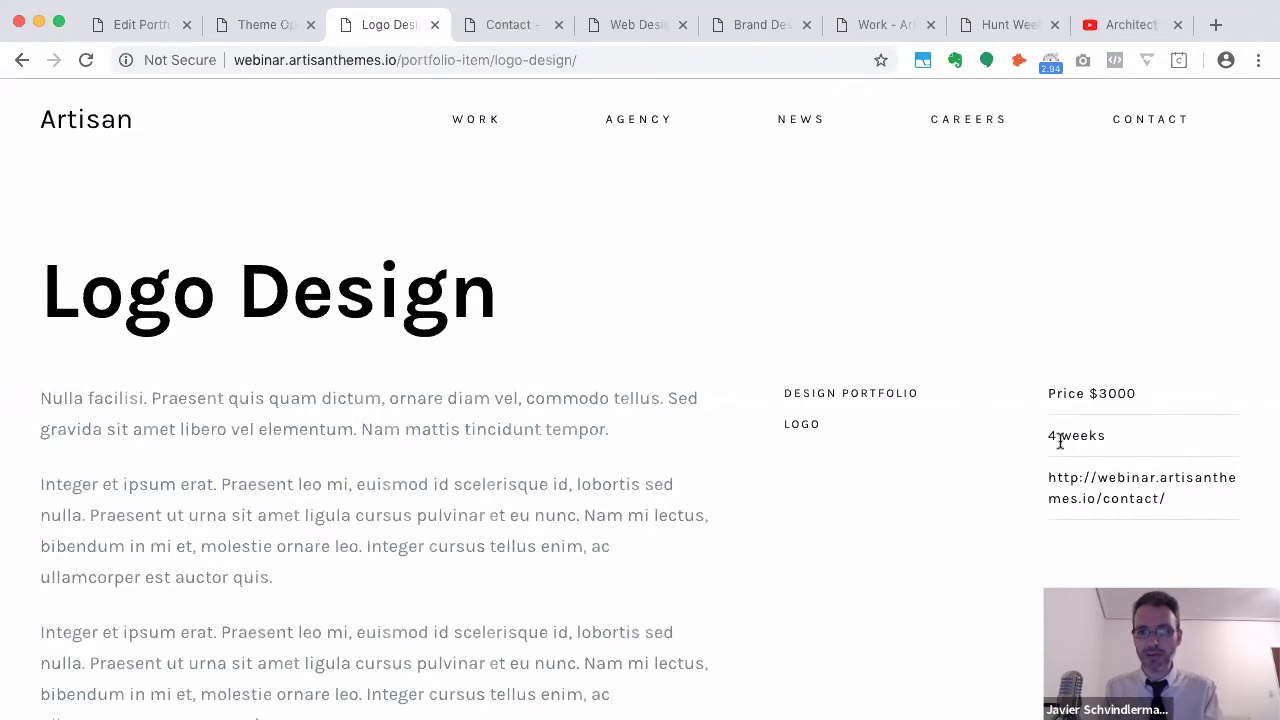
scroll(1162, 500, "down", 2)
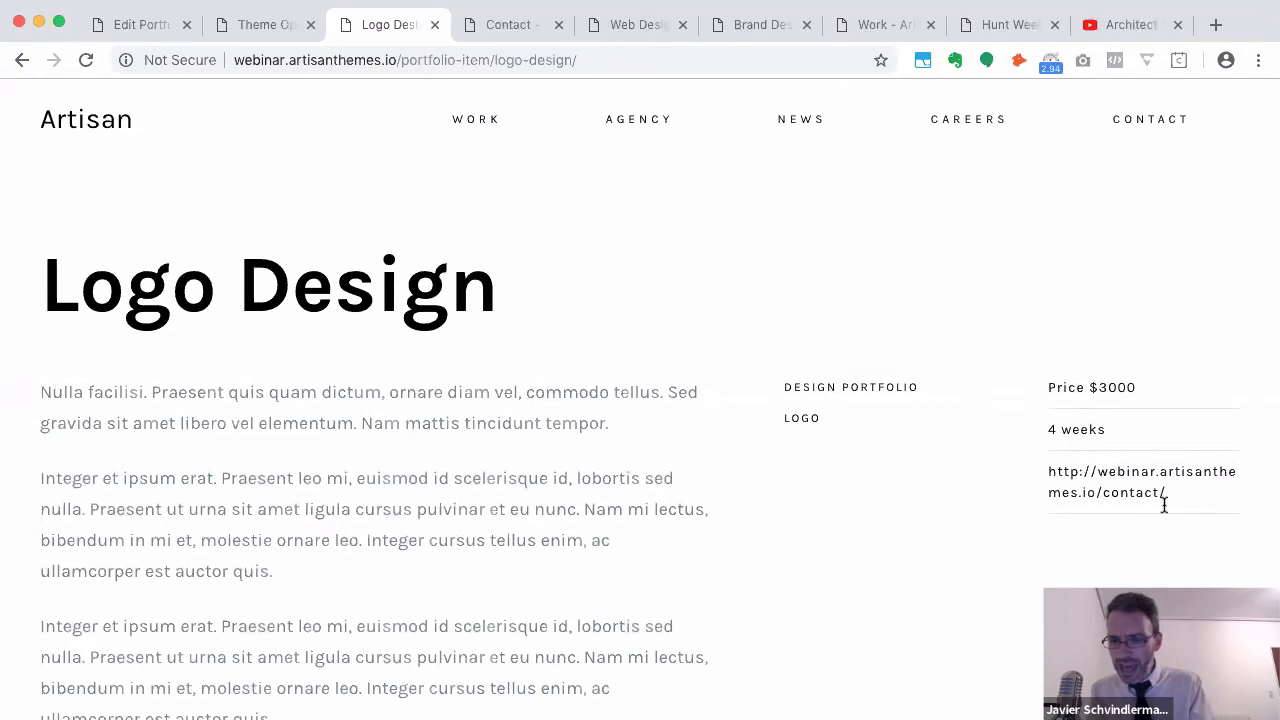
scroll(1157, 463, "down", 1)
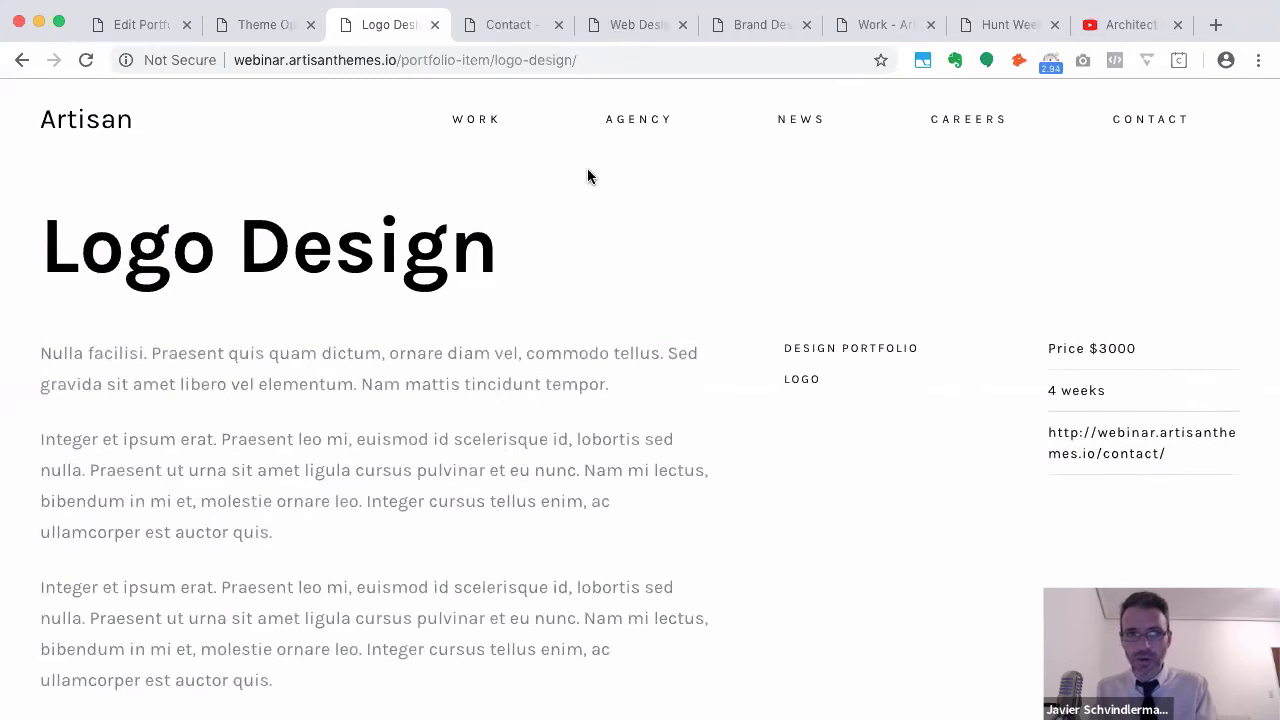
Review the Display Field Title settings of the theme's portfolio data fields and compare them with the live Logo Design page
left_click(263, 25)
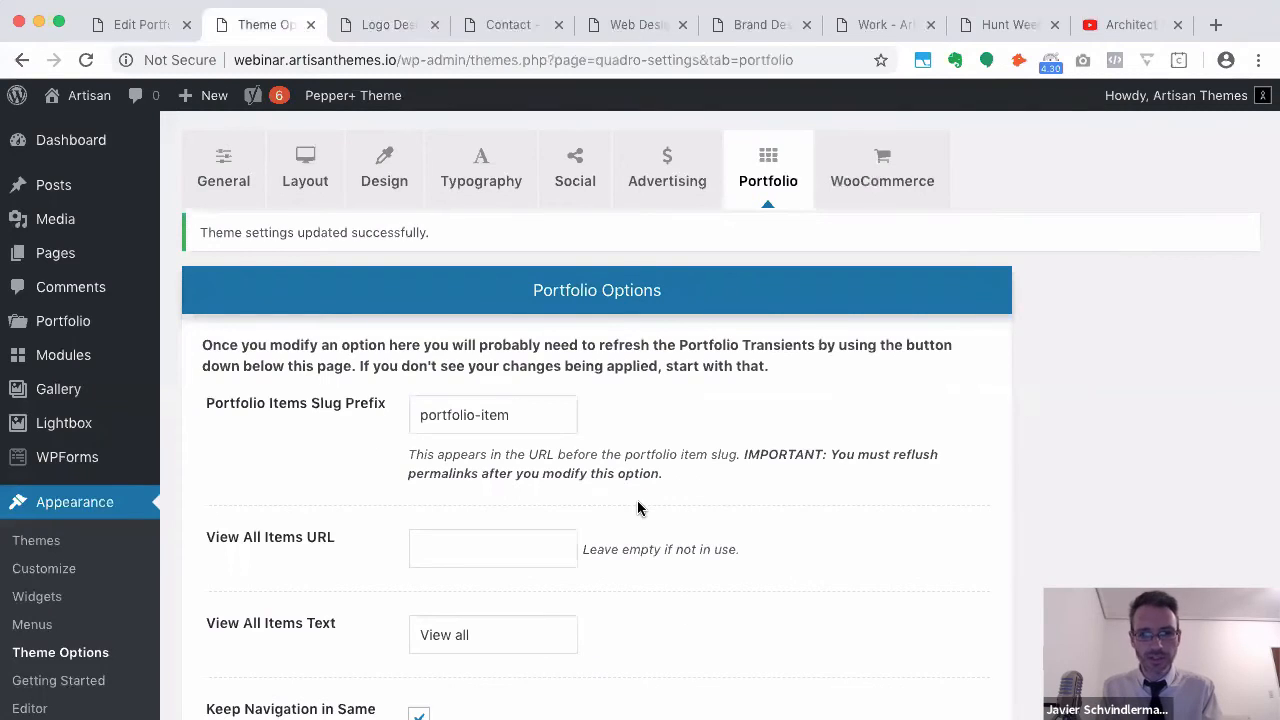
scroll(637, 505, "down", 10)
scroll(640, 500, "down", 2)
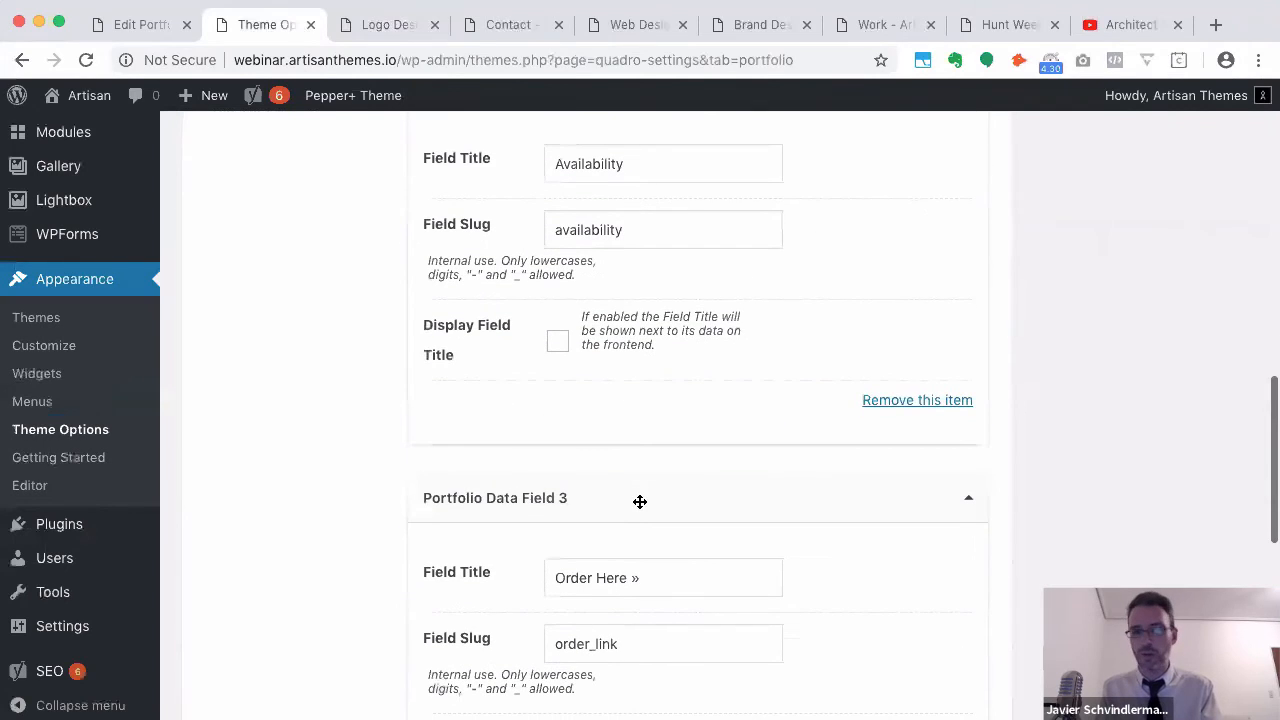
scroll(749, 483, "down", 5)
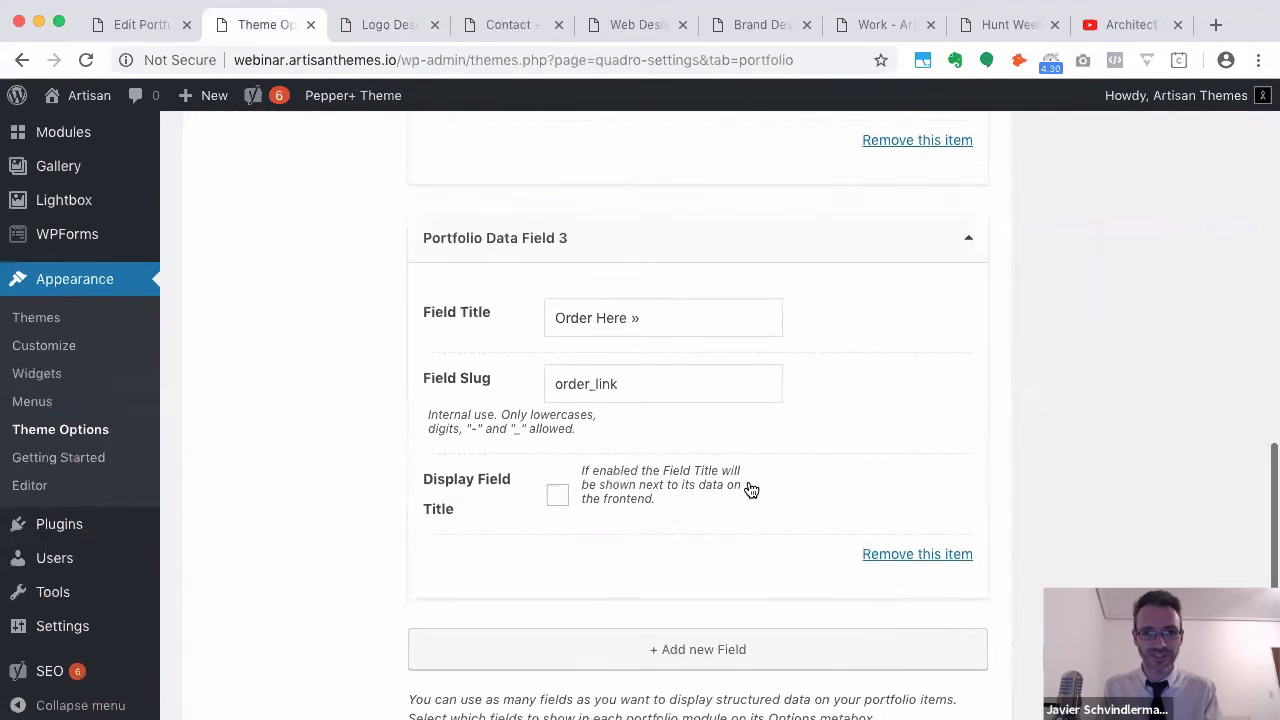
scroll(751, 489, "up", 5)
scroll(749, 485, "up", 4)
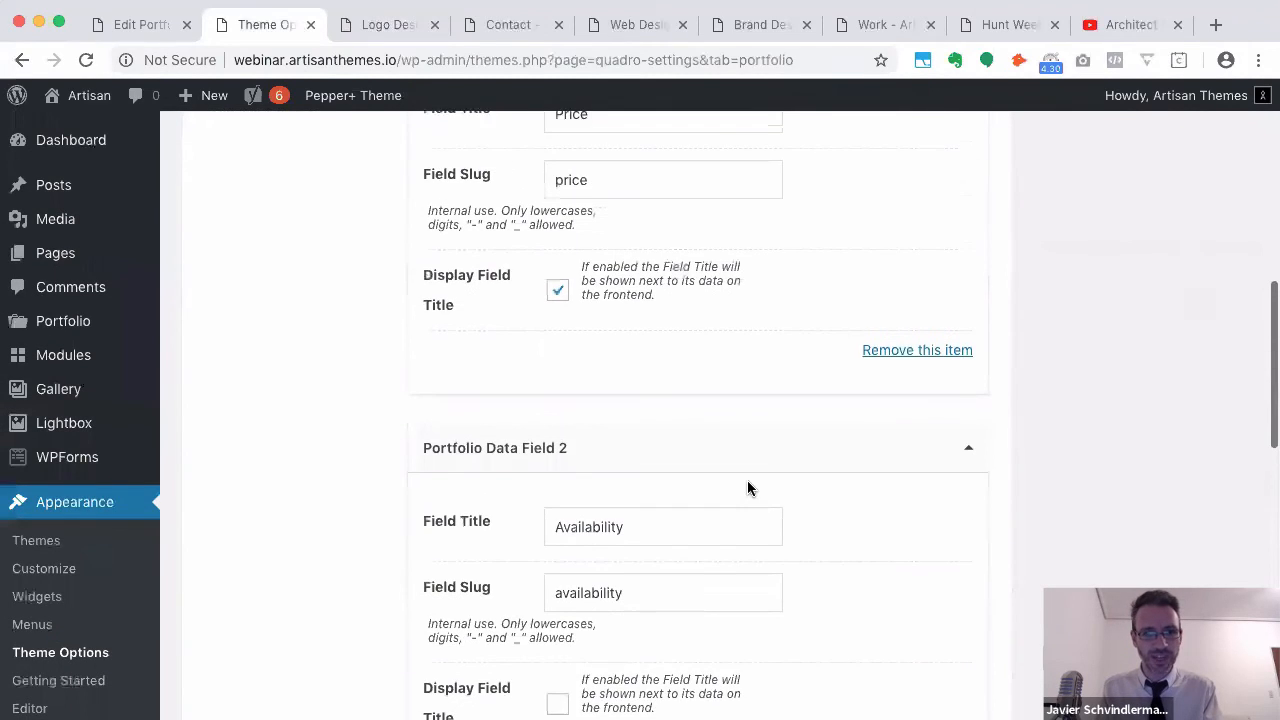
scroll(747, 482, "down", 4)
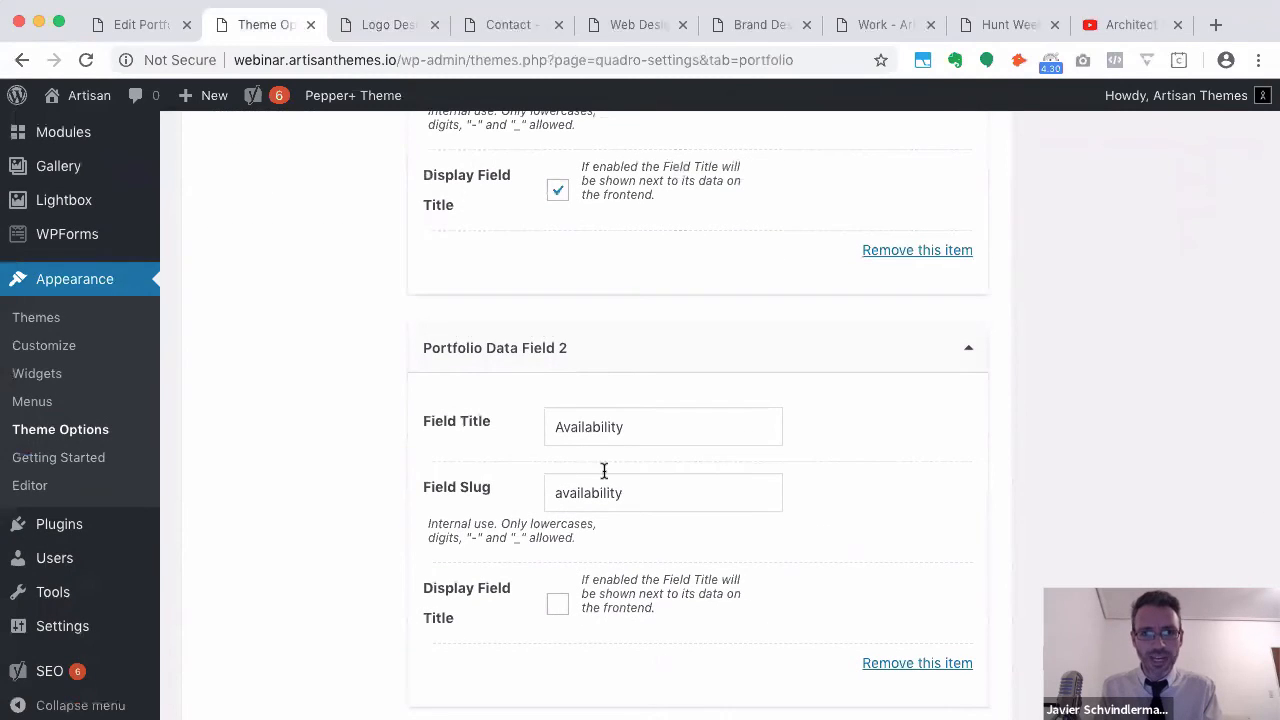
left_click(392, 28)
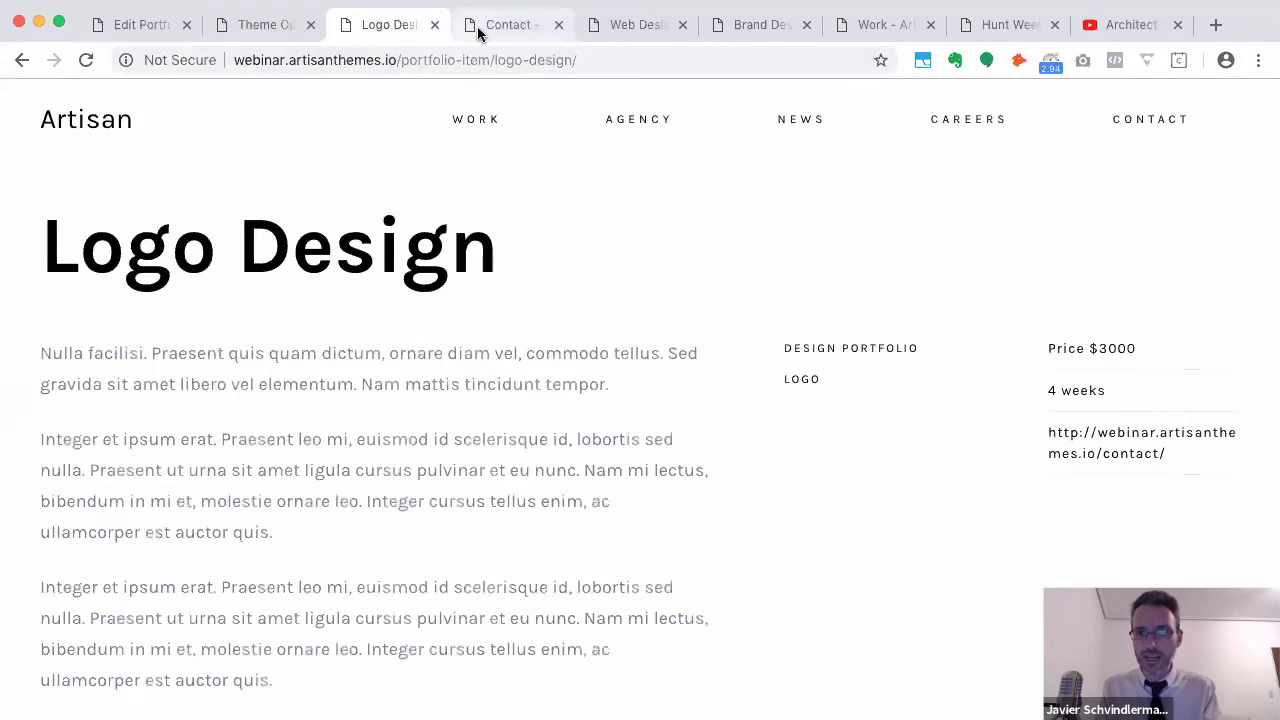
Enable Display Field Title for the Availability and Order Here » data fields and save the theme's Portfolio options
left_click(262, 30)
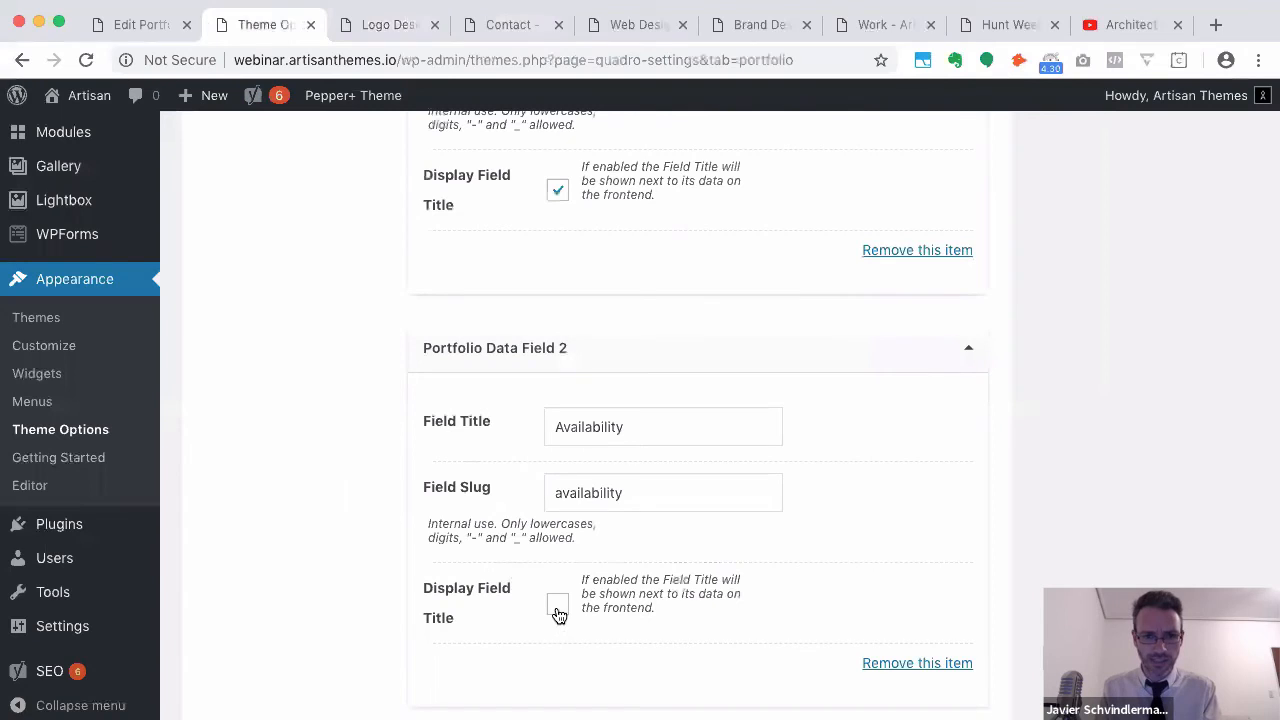
scroll(558, 613, "down", 5)
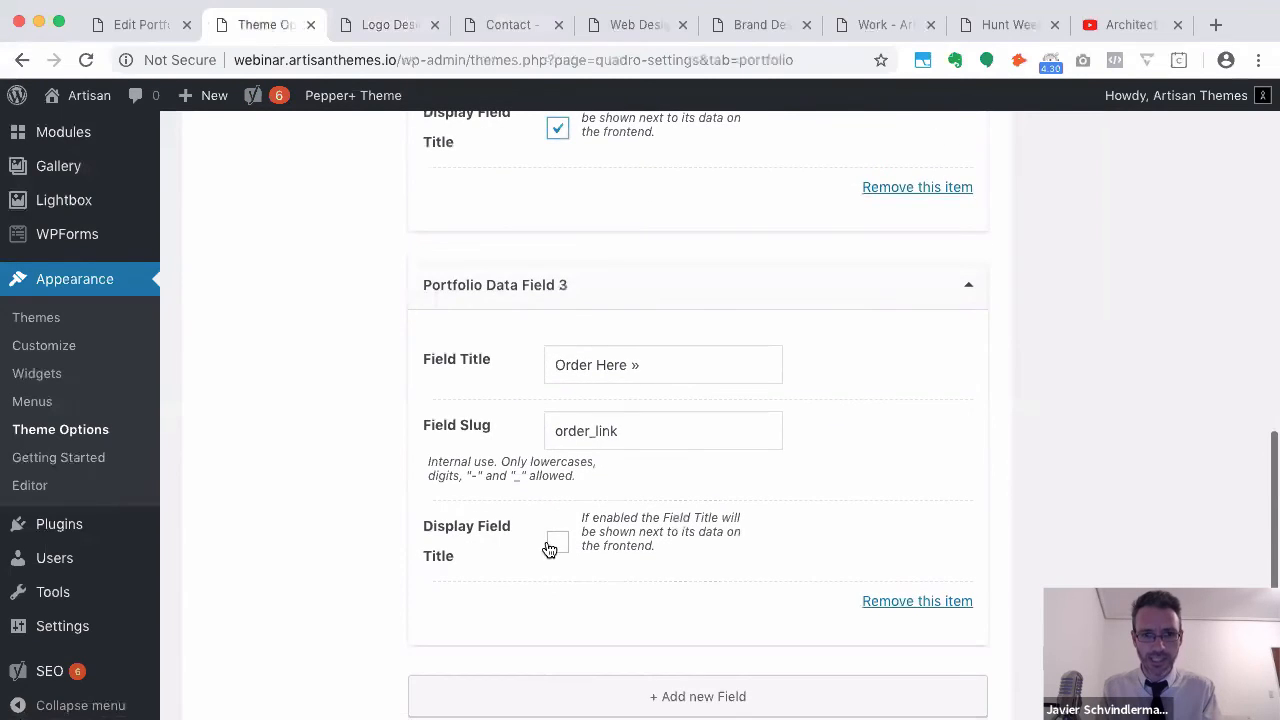
left_click(557, 545)
scroll(1025, 476, "down", 10)
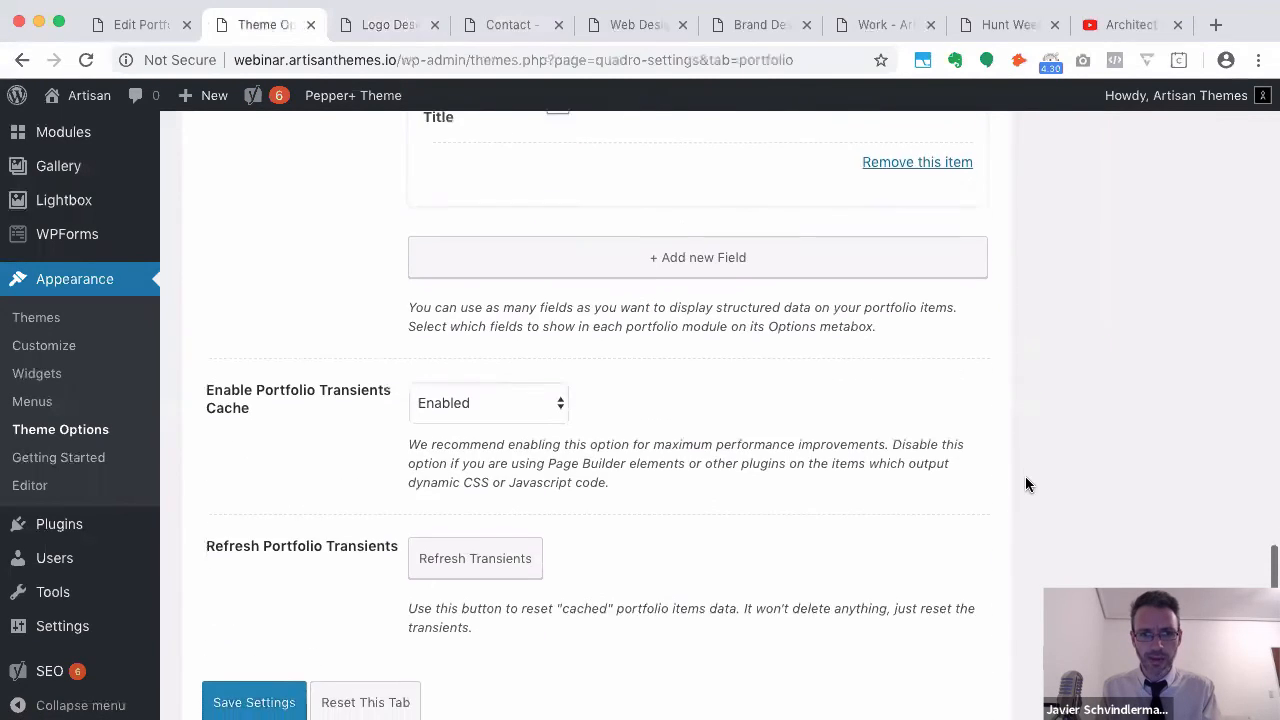
left_click(258, 635)
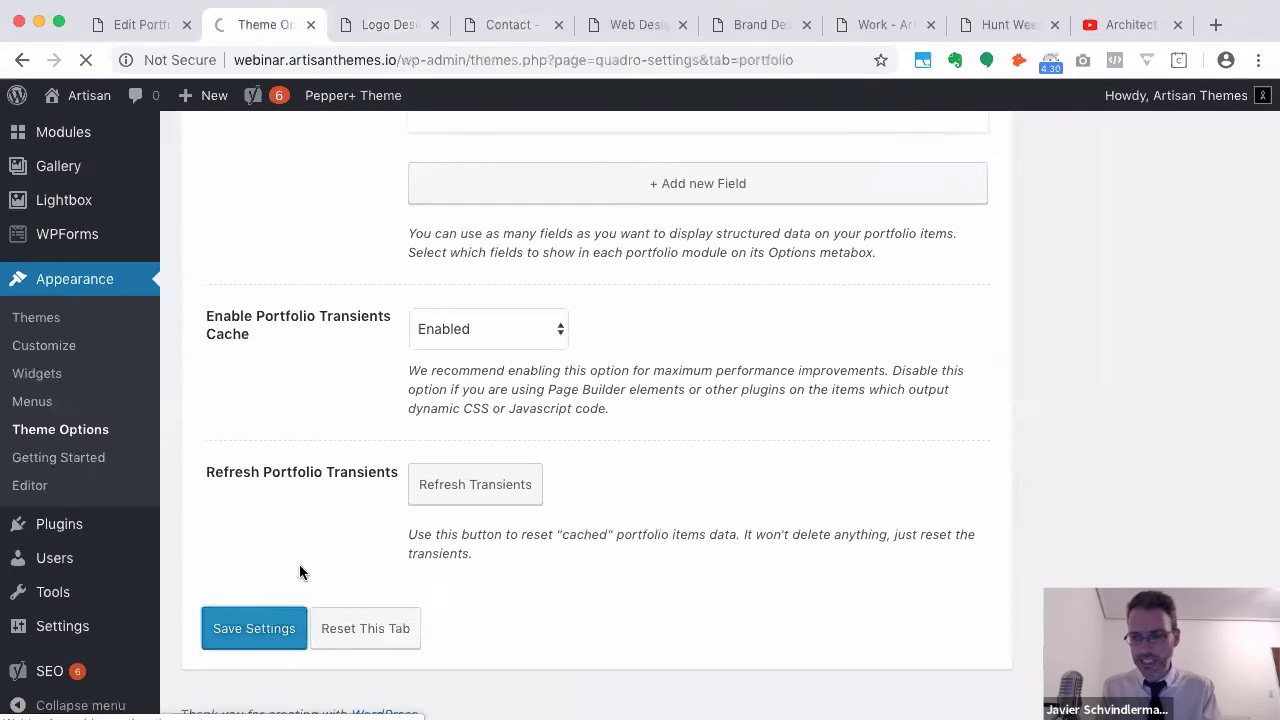
scroll(863, 537, "down", 15)
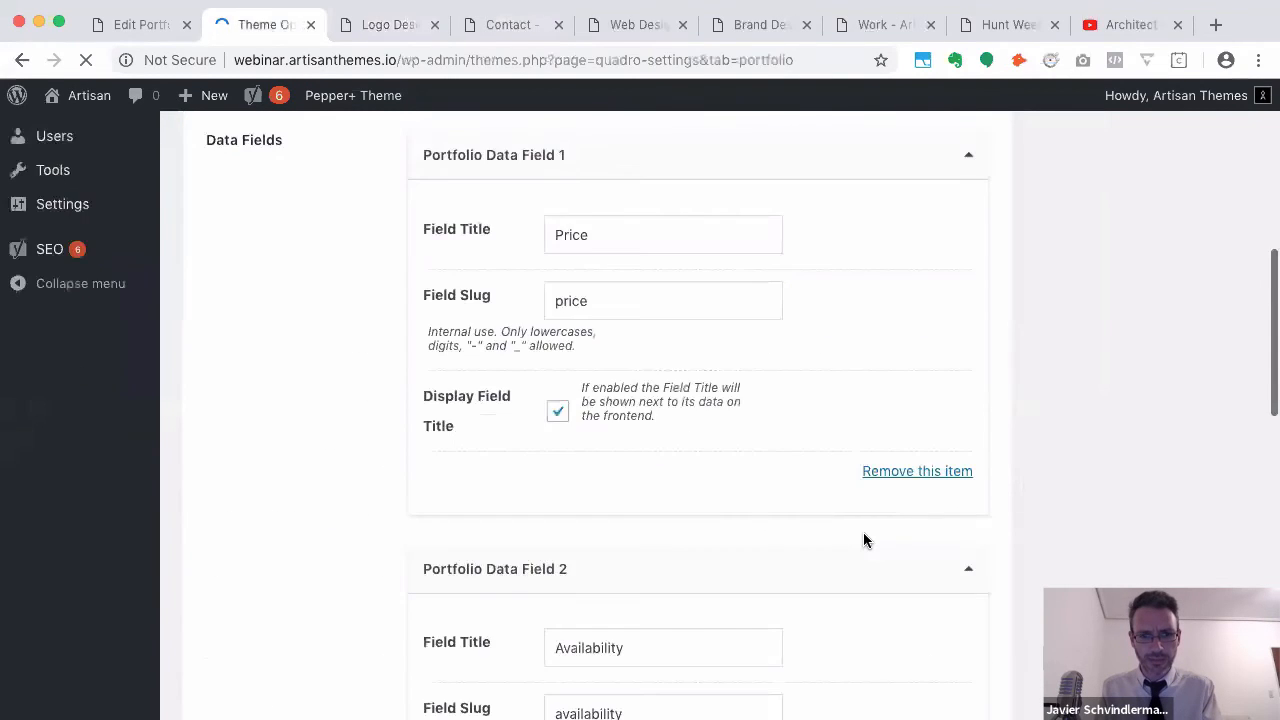
scroll(863, 537, "down", 5)
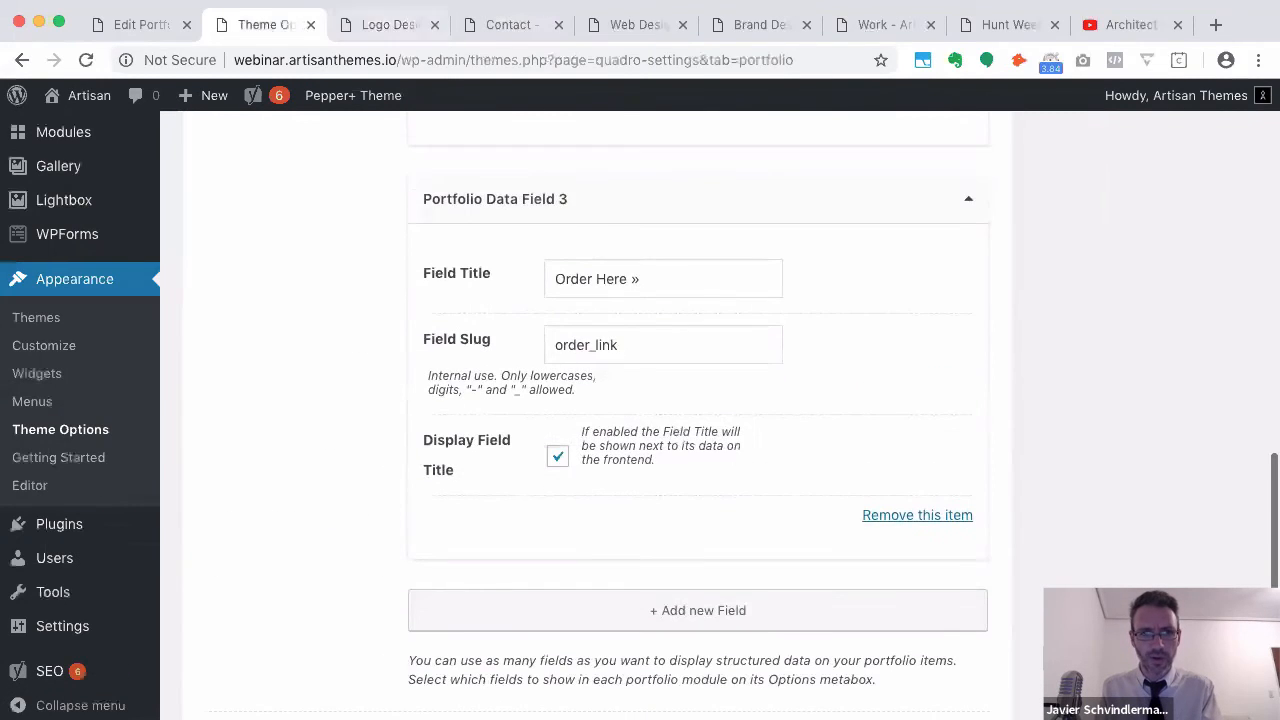
Reload the live Logo Design page to check the data field titles, and select the contact URL shown after Order Here »
left_click(390, 25)
key("ctrl+r")
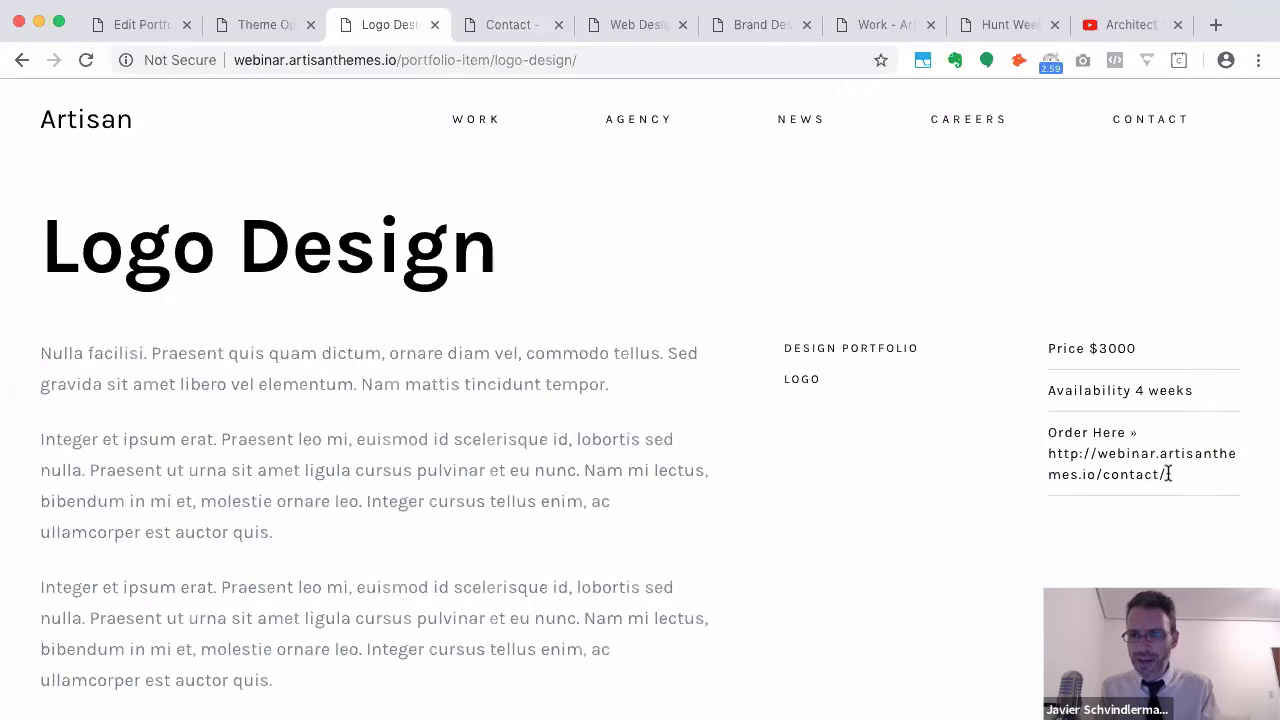
left_click_drag(1170, 474, 1048, 455)
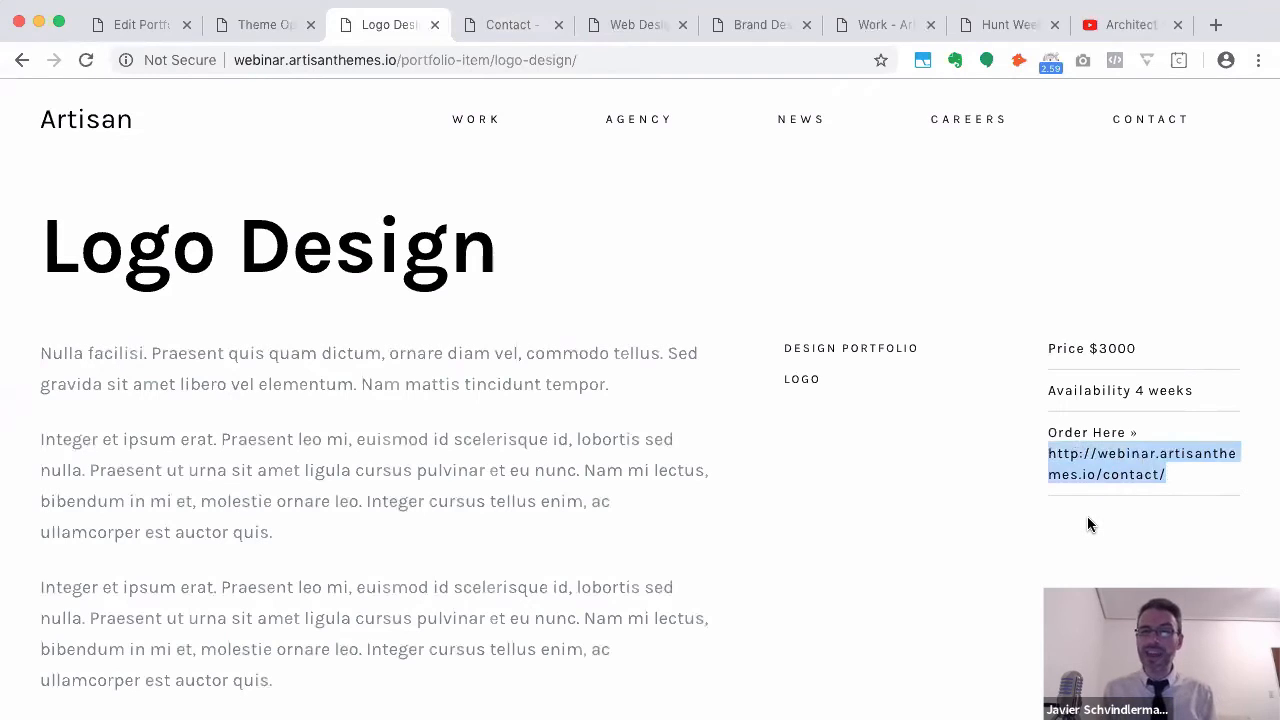
left_click(1112, 466)
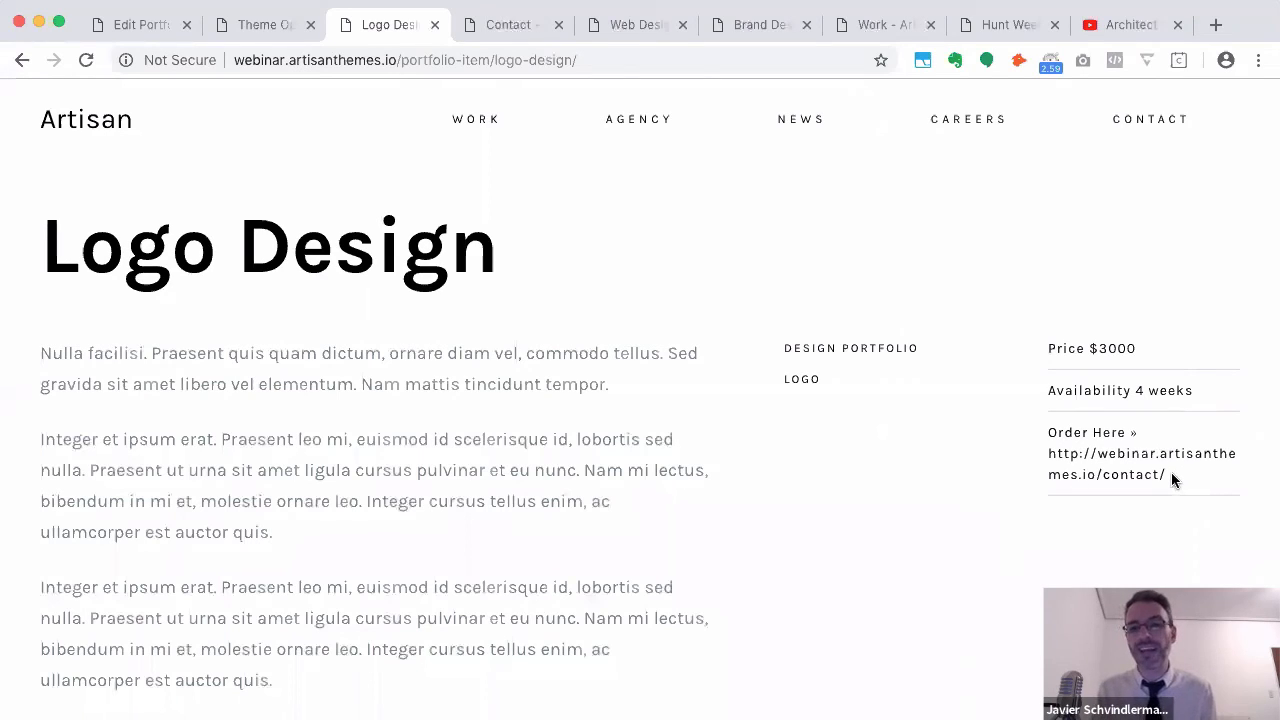
left_click_drag(1171, 476, 1046, 456)
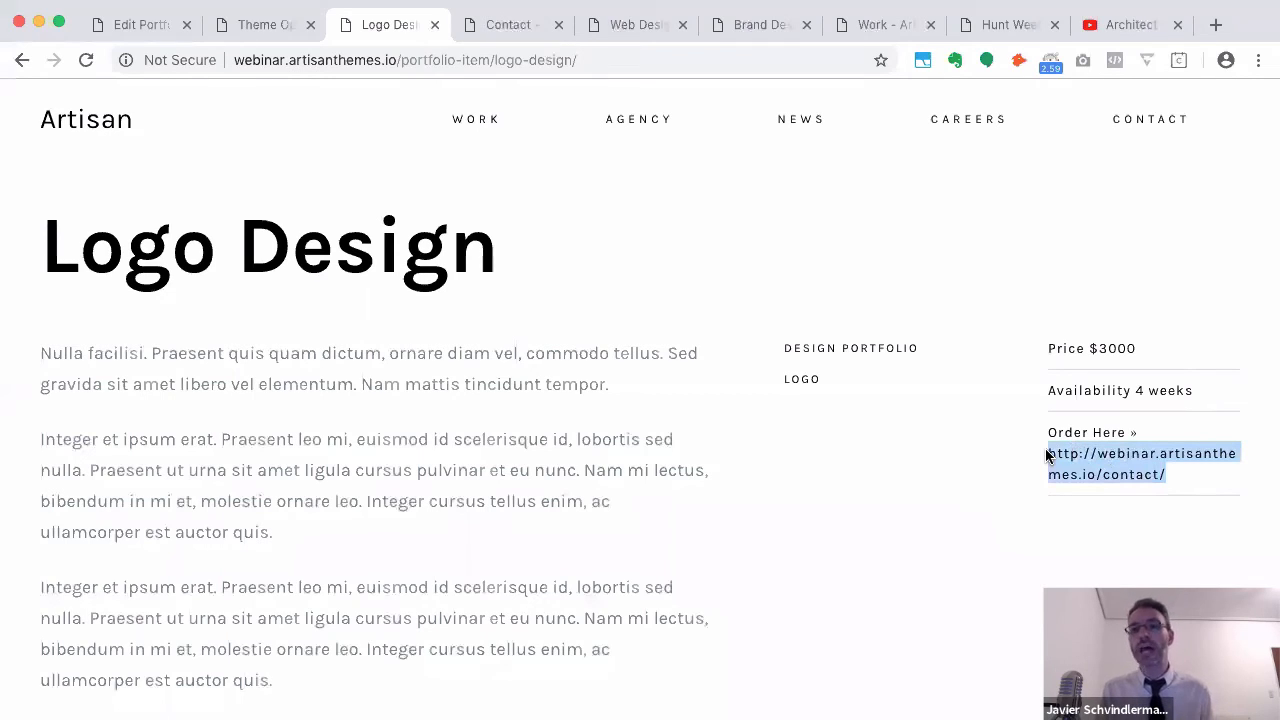
Clear the Order Here » data field in the Logo Design item's edit page
left_click(136, 30)
scroll(962, 578, "down", 15)
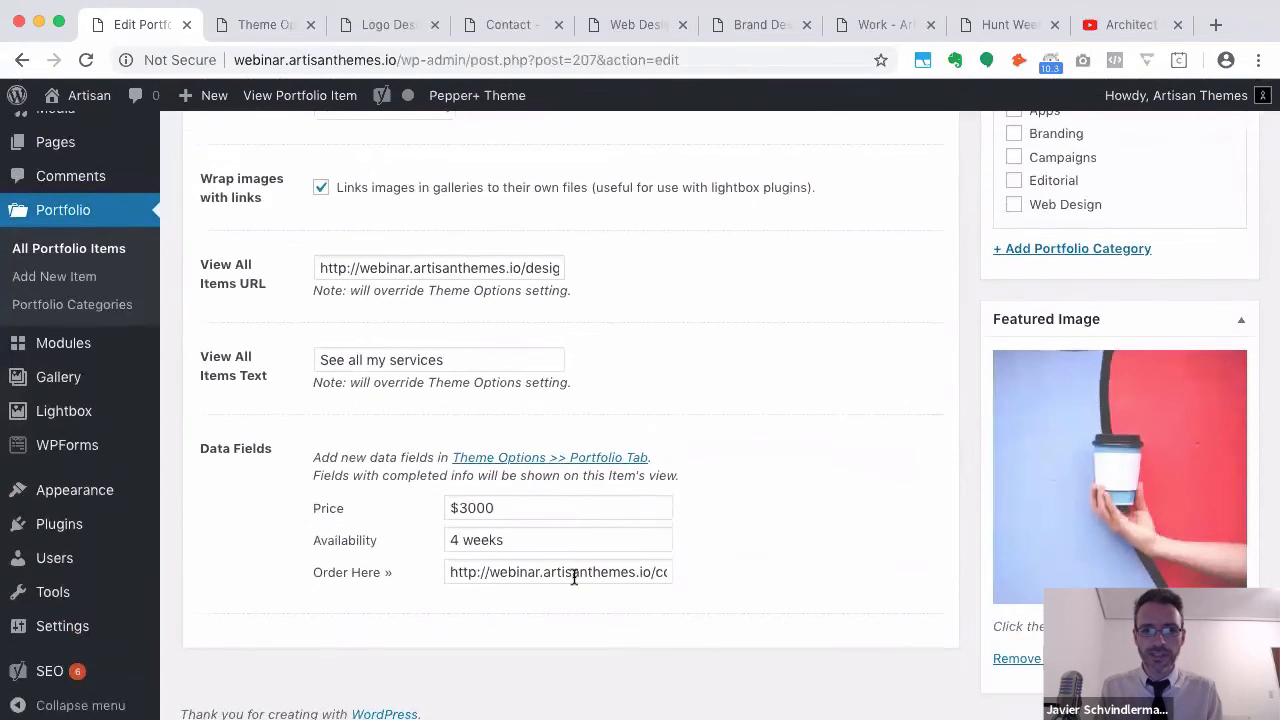
triple_click(574, 578)
key("BackSpace")
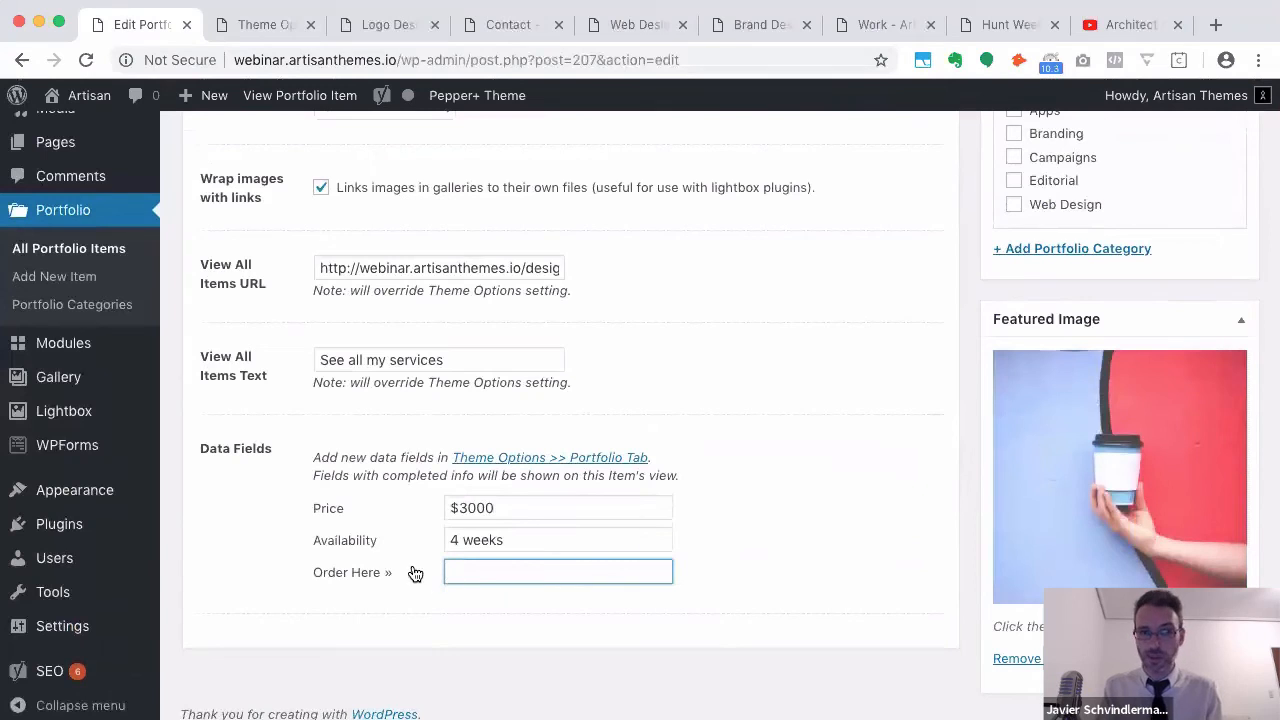
scroll(338, 586, "up", 2)
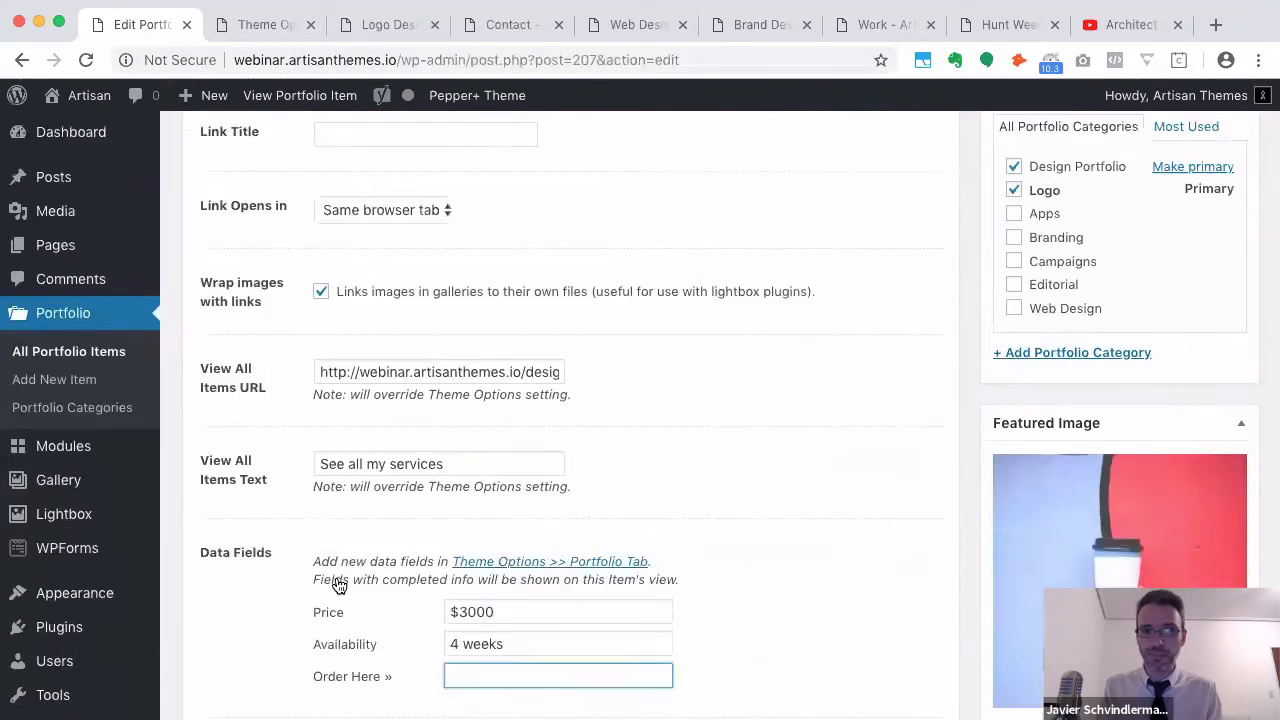
scroll(338, 586, "up", 5)
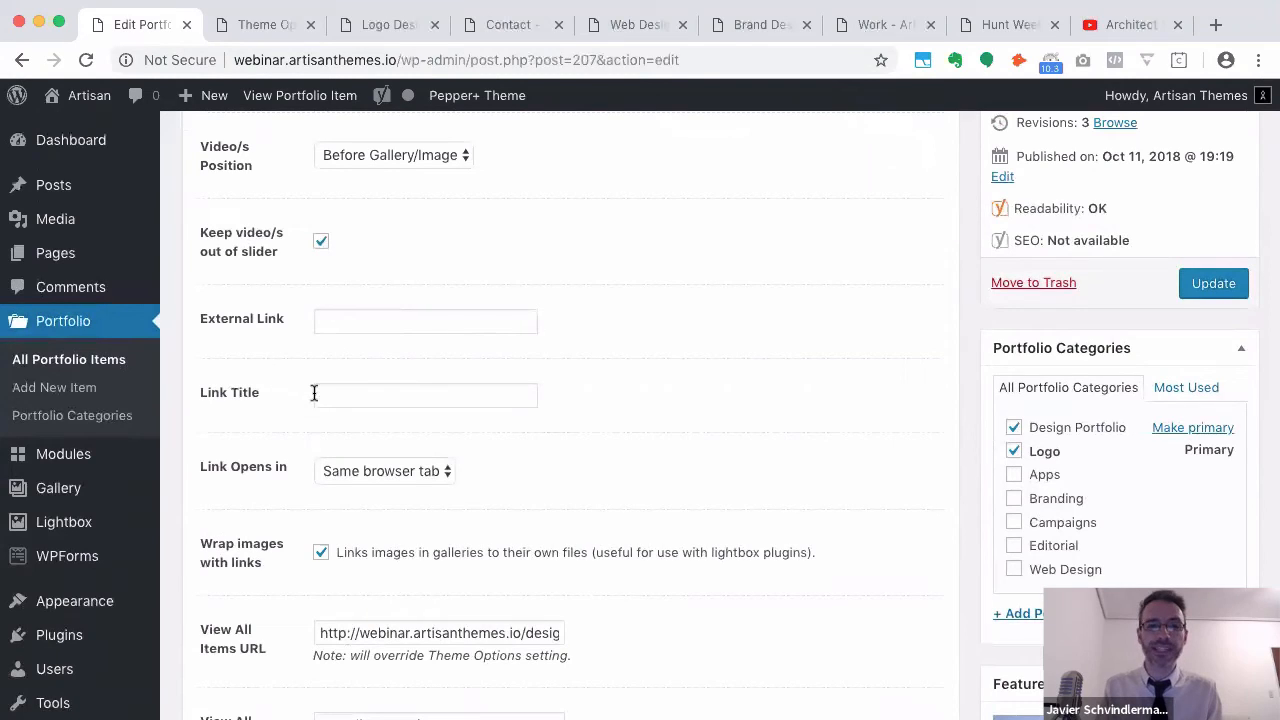
left_click(322, 318)
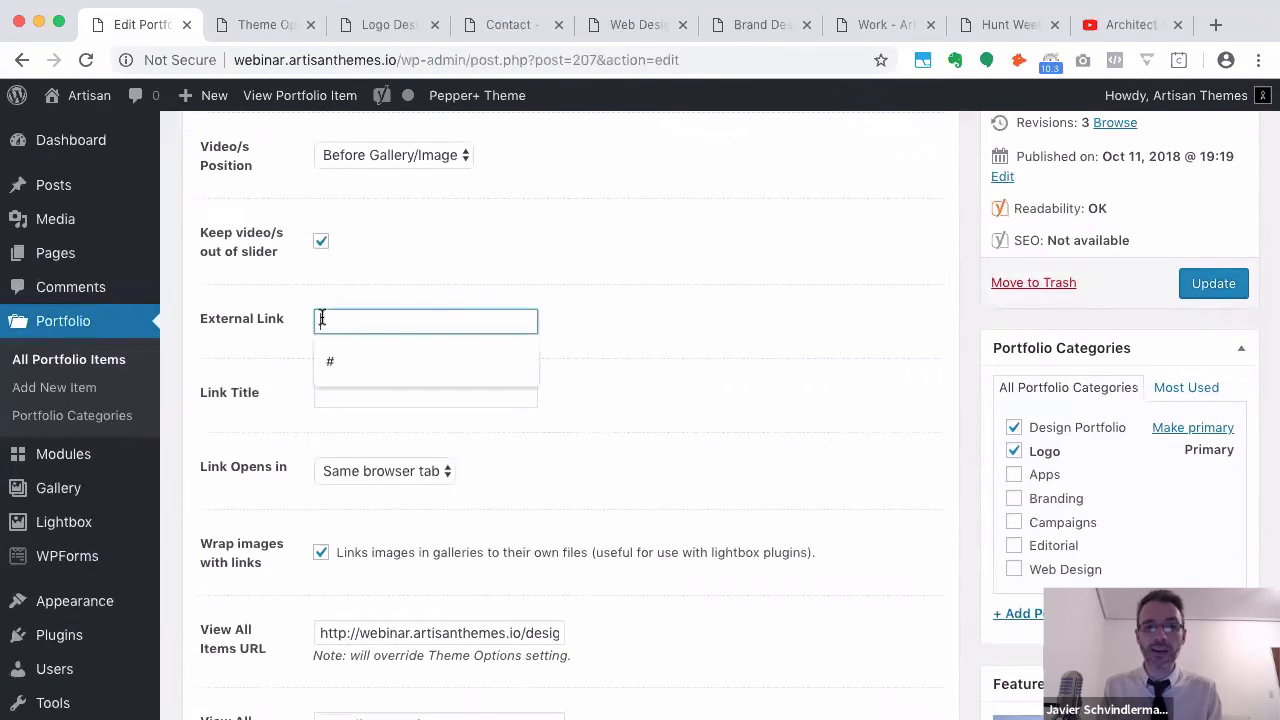
key("super+v")
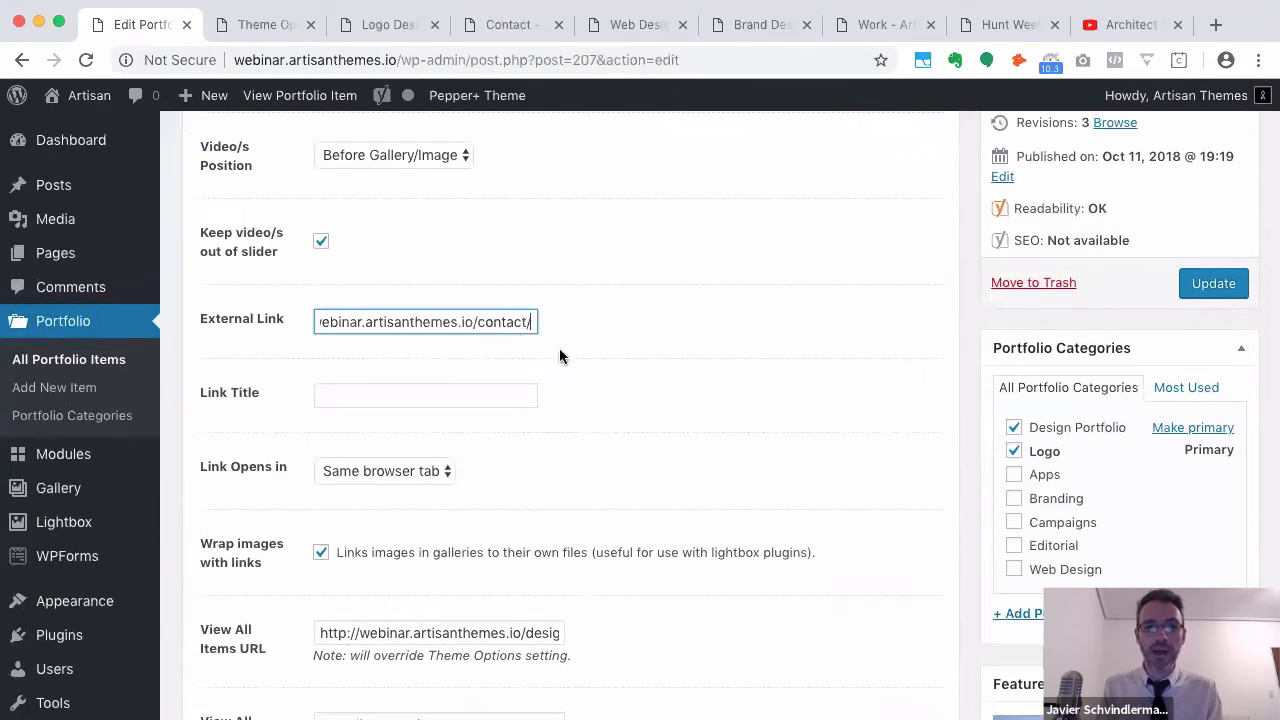
left_click(518, 395)
scroll(615, 400, "down", 1)
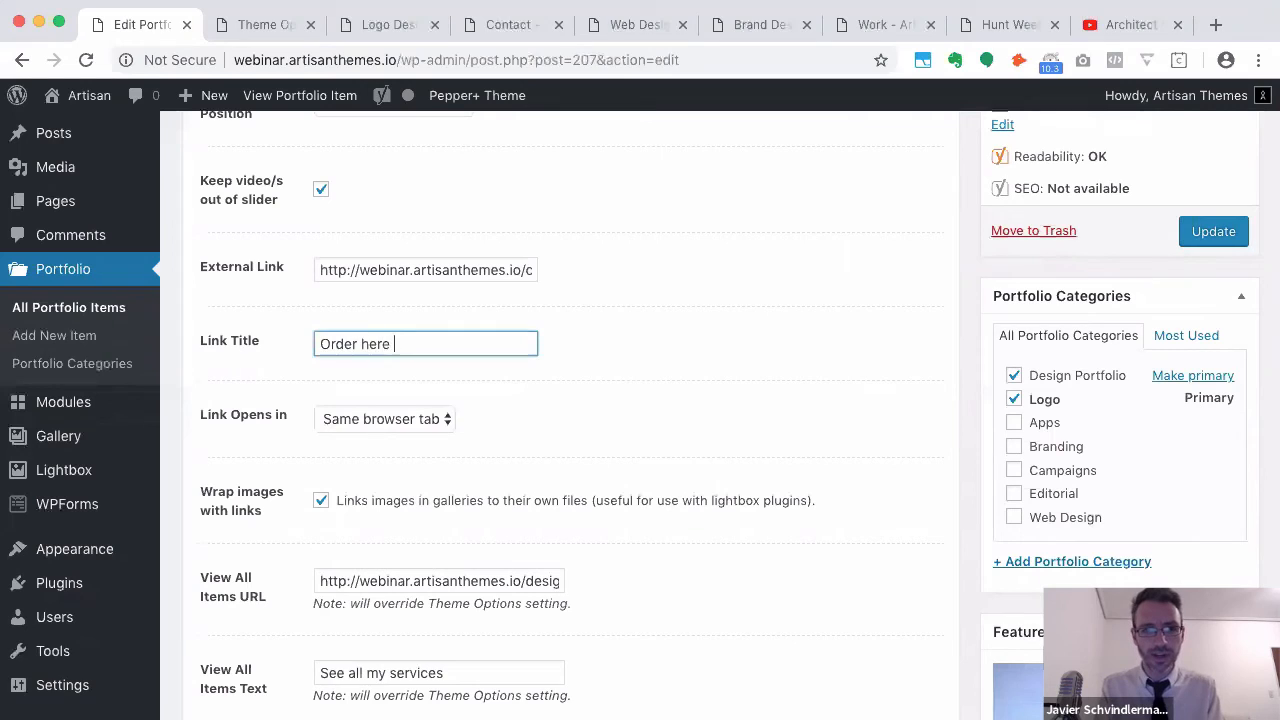
left_click(1196, 231)
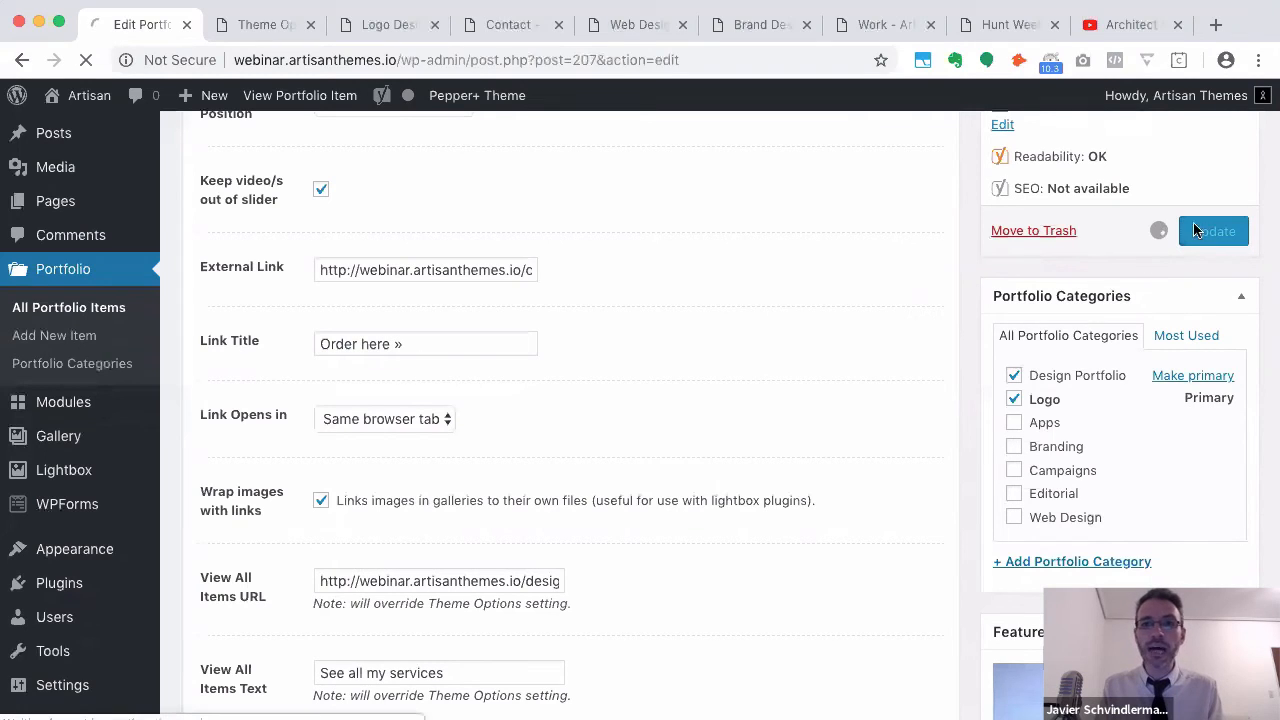
Reload the live Logo Design page and test its "Order here »" link
left_click(375, 26)
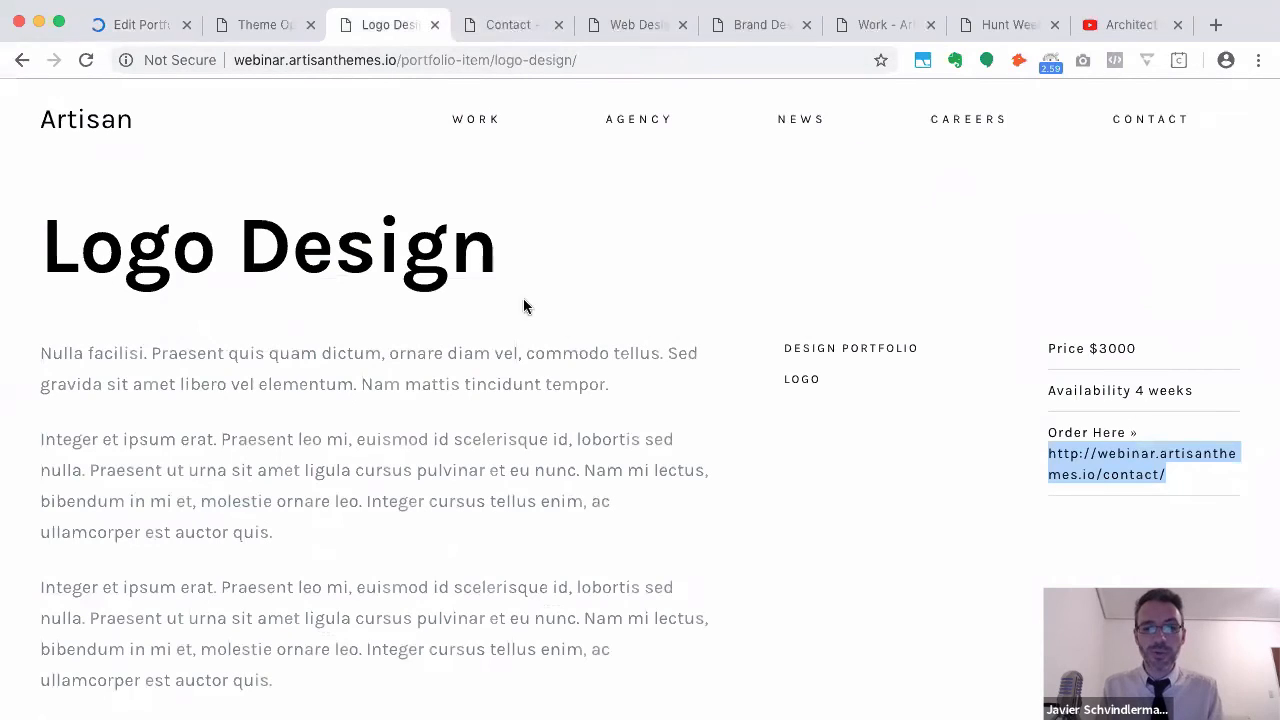
key("super+r")
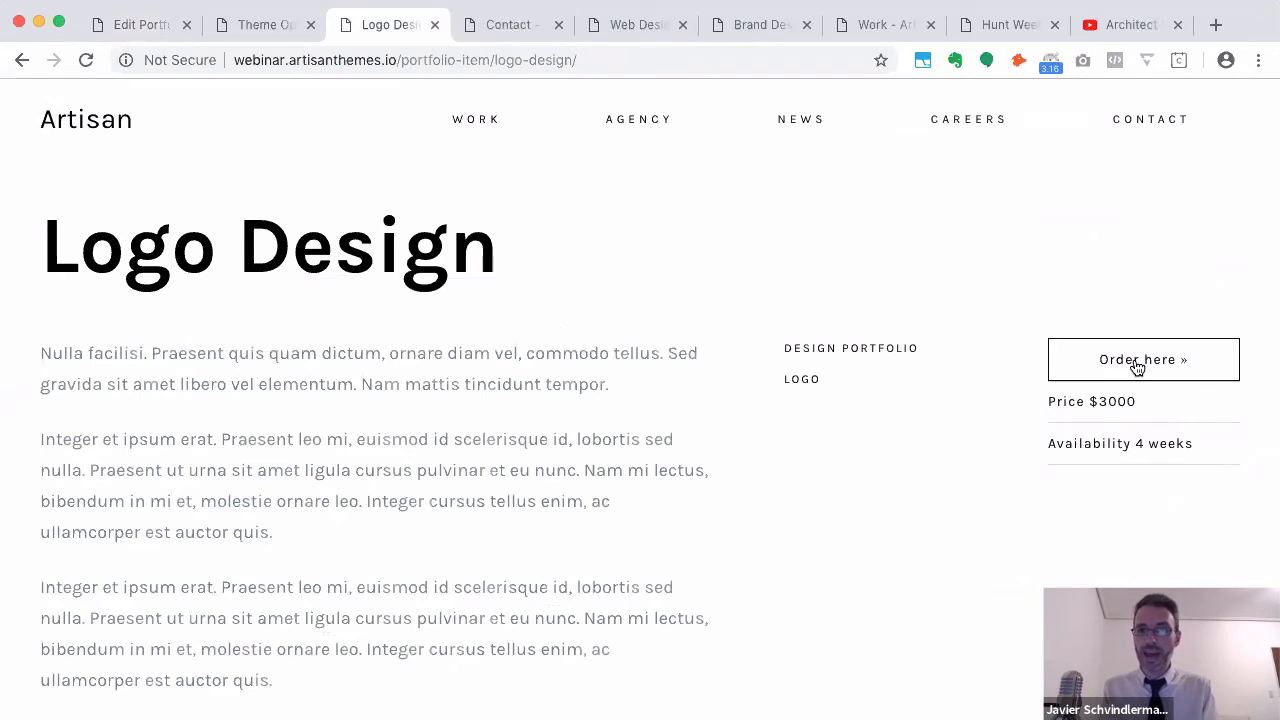
left_click(1137, 366)
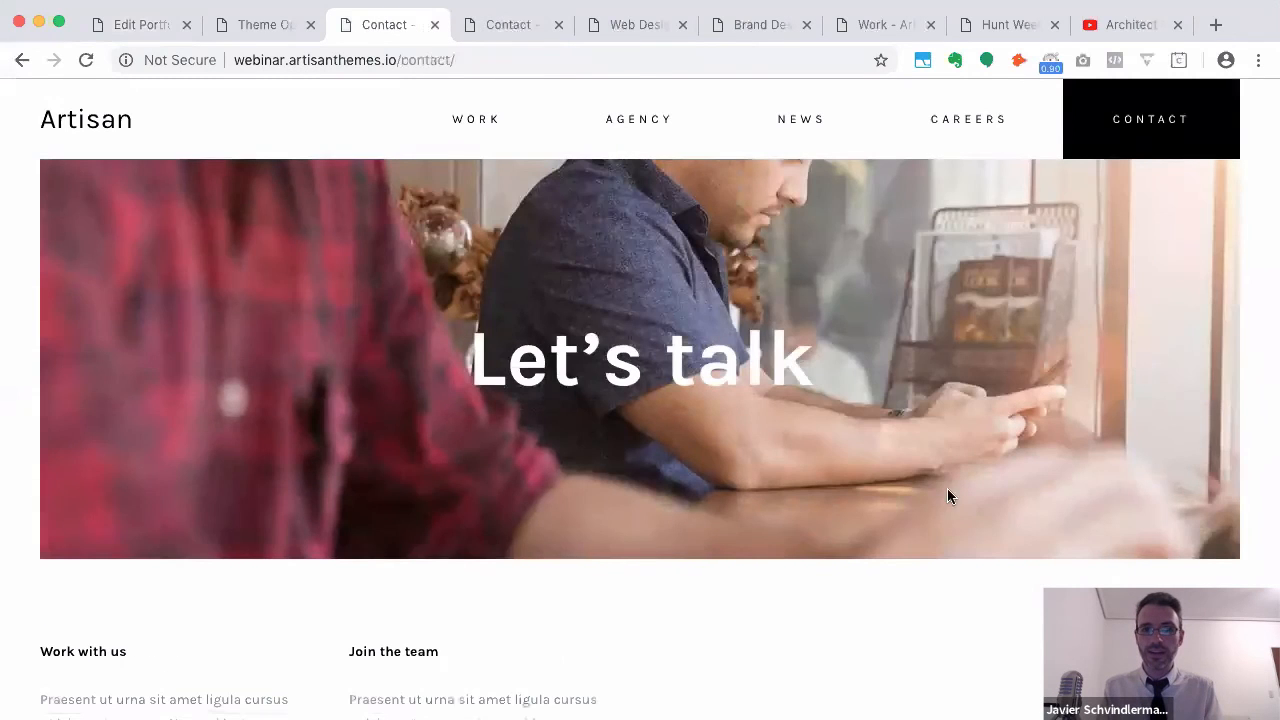
Look over the Contact page opened by the order link, and return to the Logo Design page
scroll(947, 488, "down", 3)
scroll(931, 502, "up", 3)
scroll(931, 502, "left", 5)
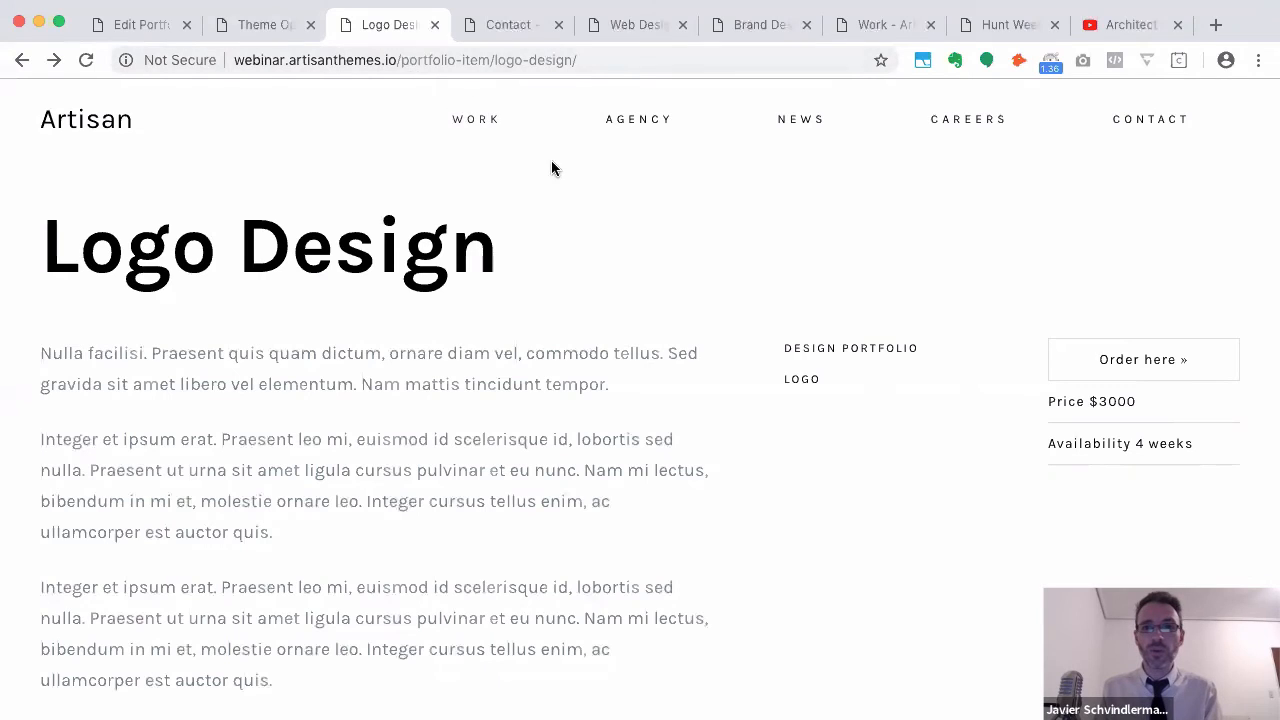
scroll(657, 201, "up", 2)
Close the browser tabs showing the live Web Design and Brand Design pages
left_click(614, 30)
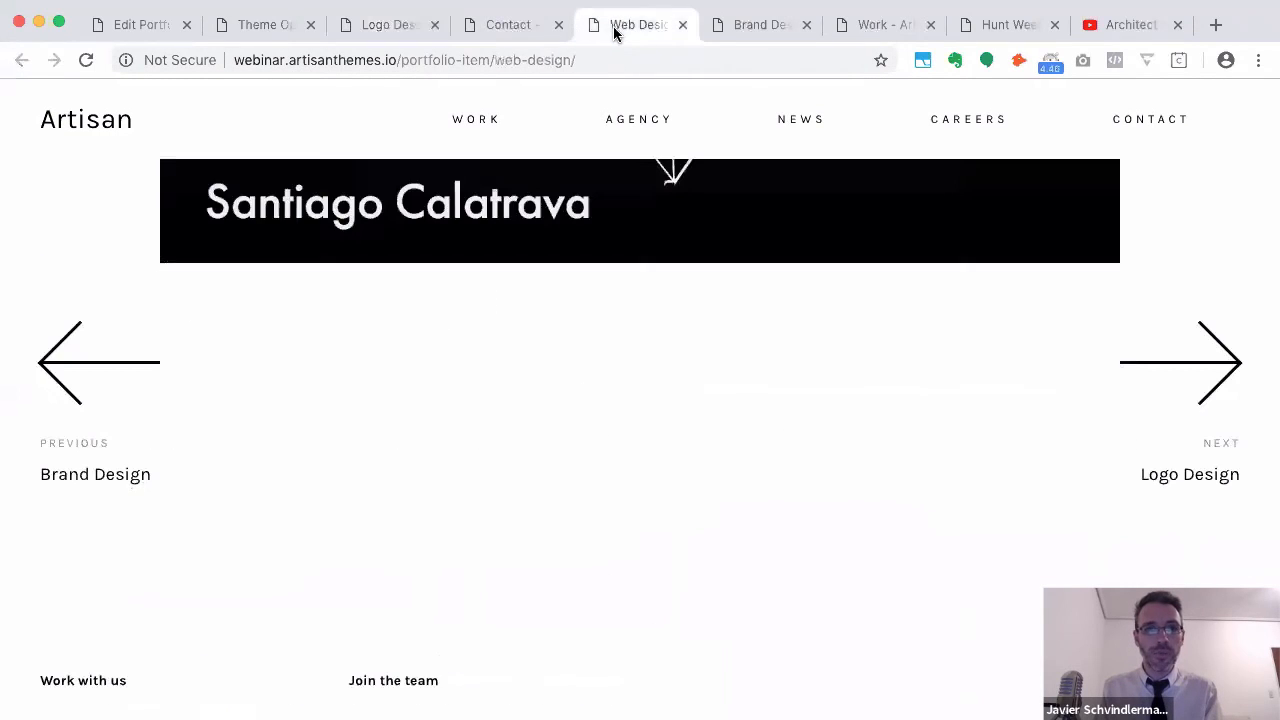
scroll(540, 243, "up", 15)
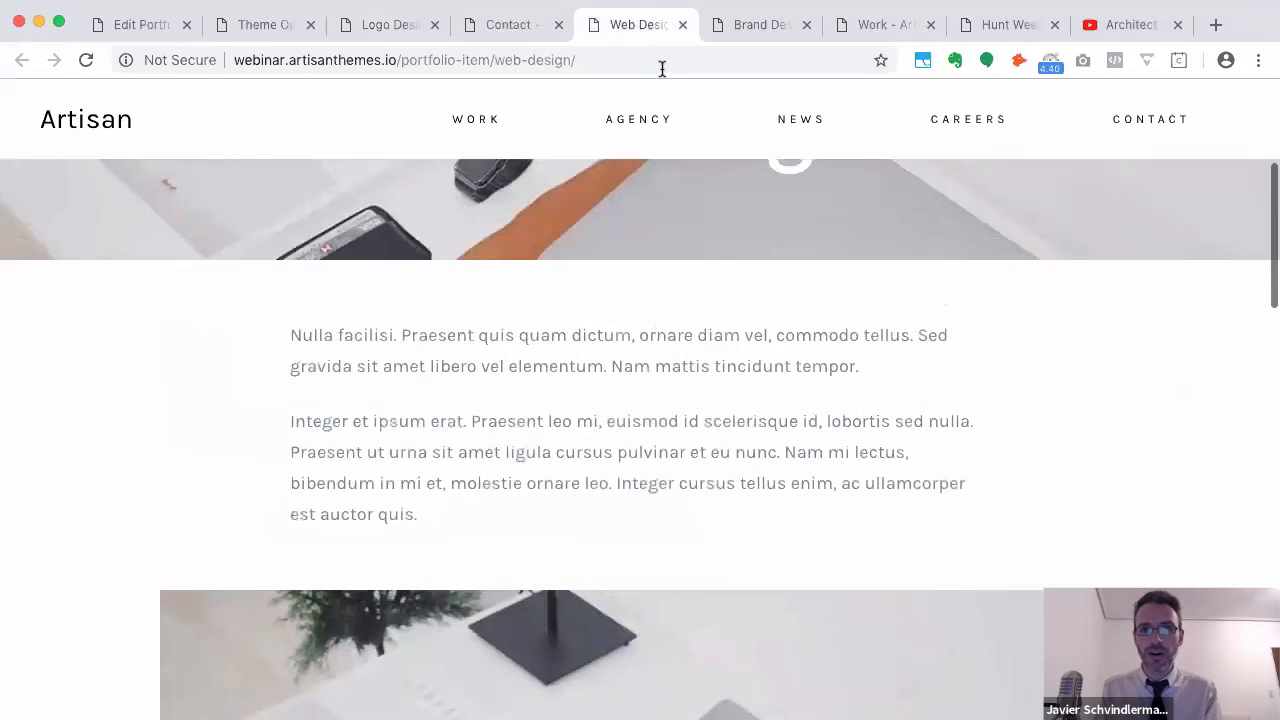
key("super+w")
key("super+w")
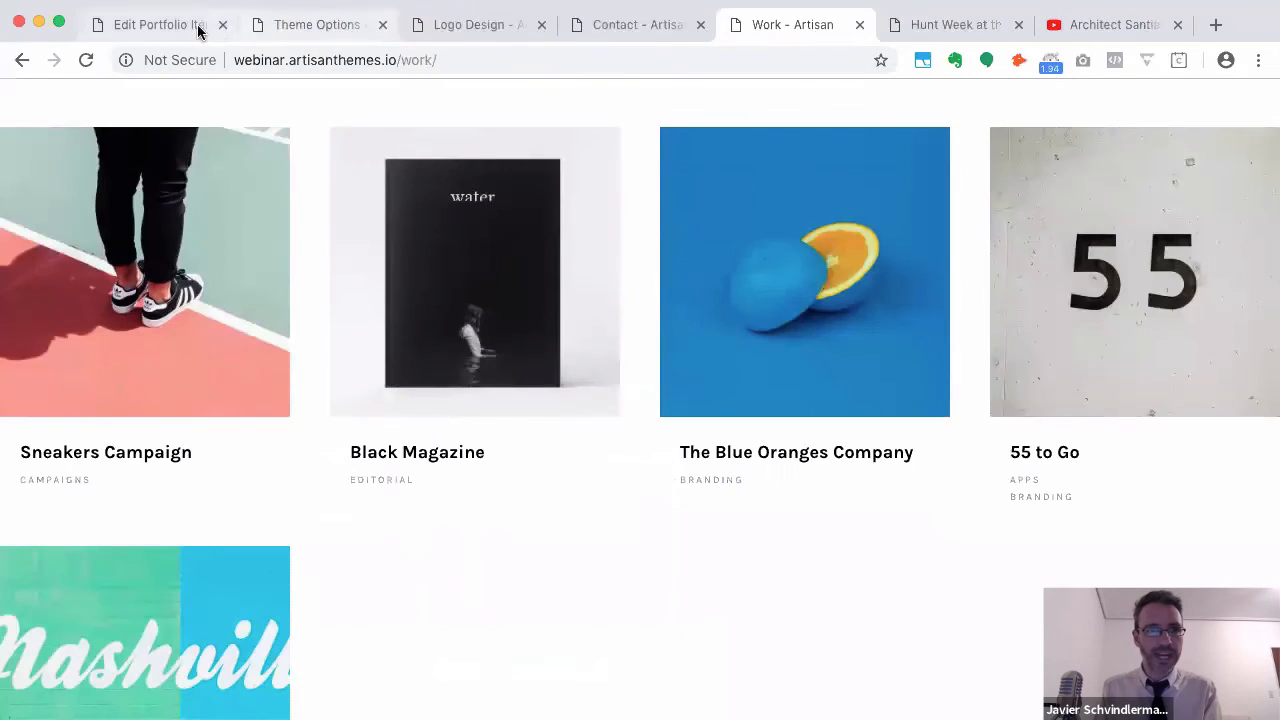
Open the Pages list in a new browser tab and open the Design Services page for editing
left_click(185, 30)
left_click(55, 249, "super")
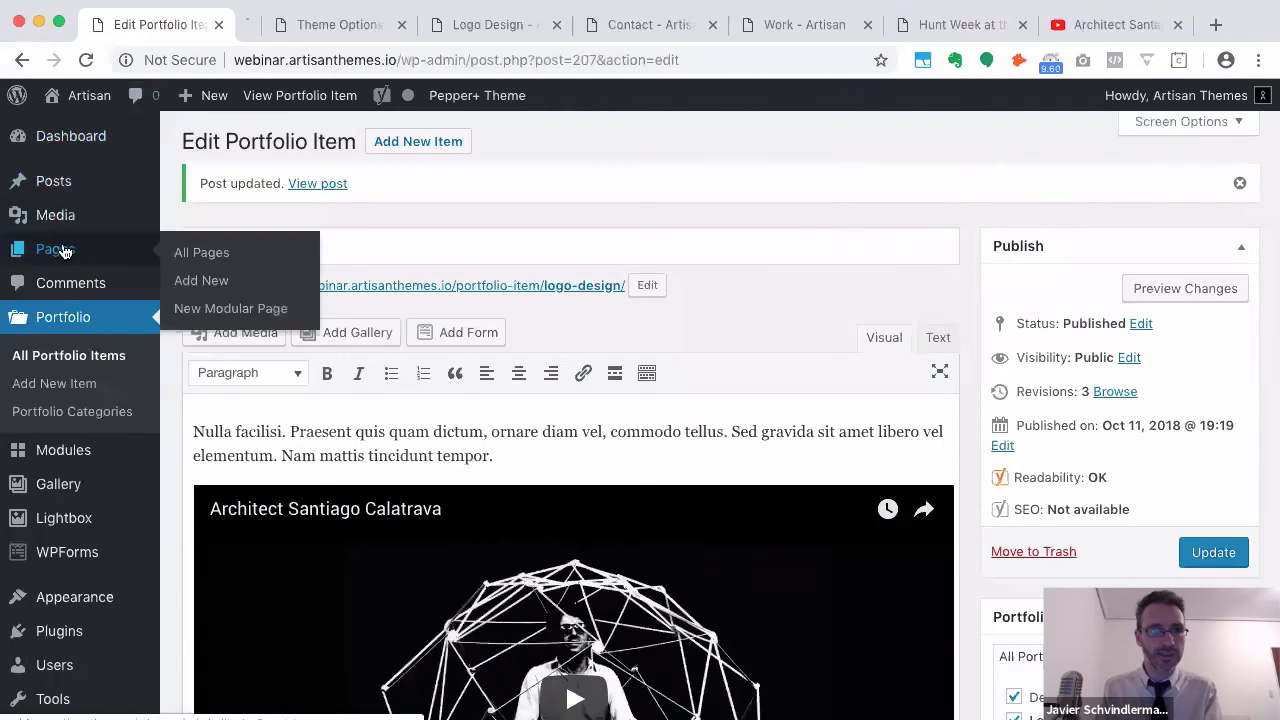
left_click(268, 22)
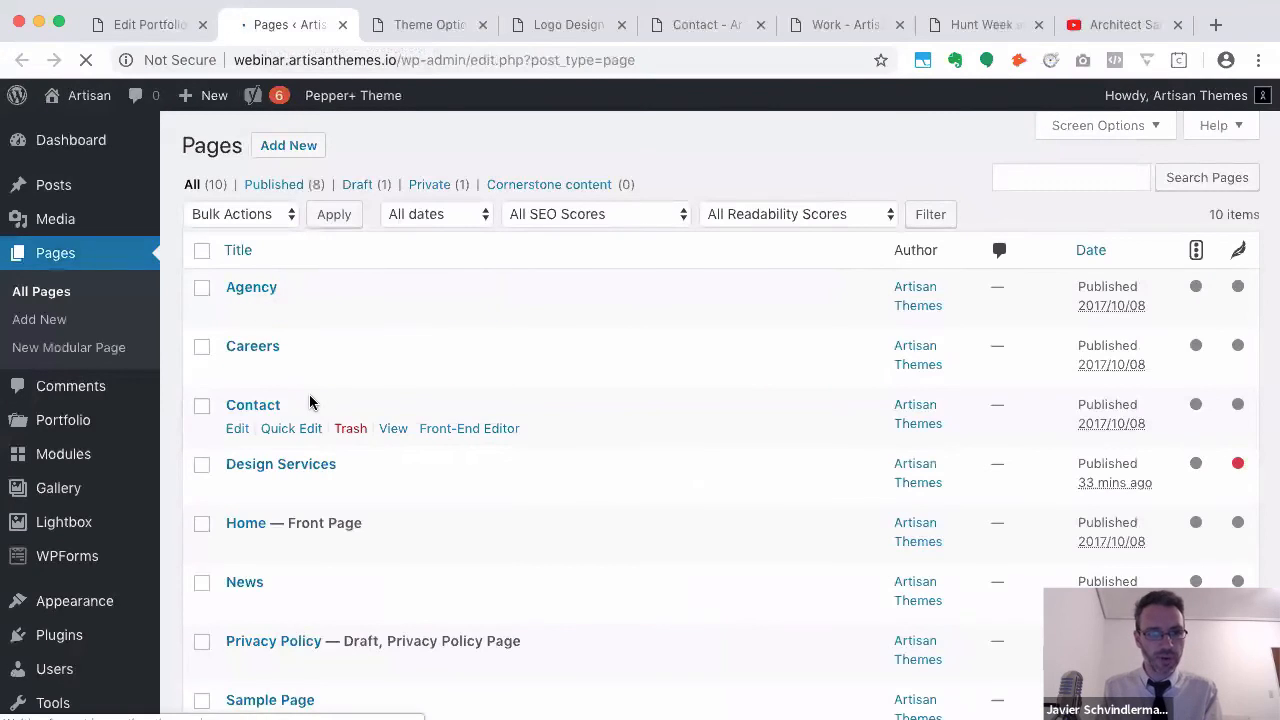
scroll(310, 402, "down", 3)
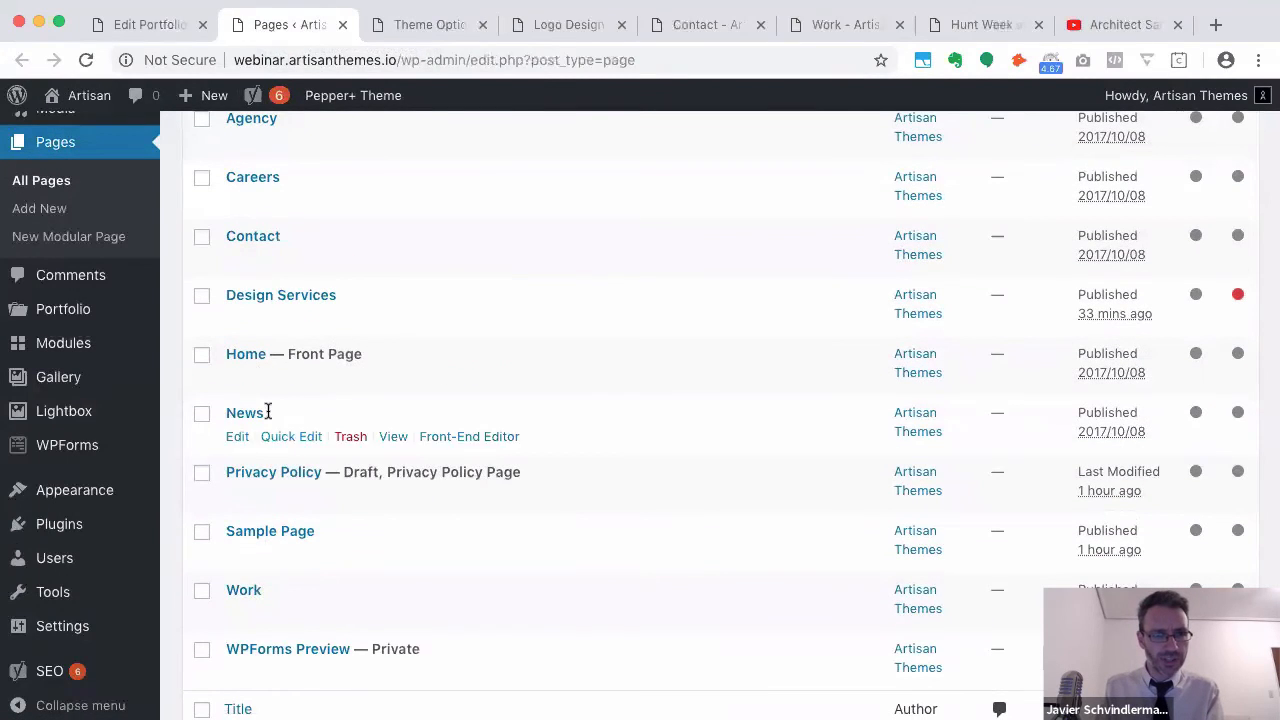
left_click(247, 303)
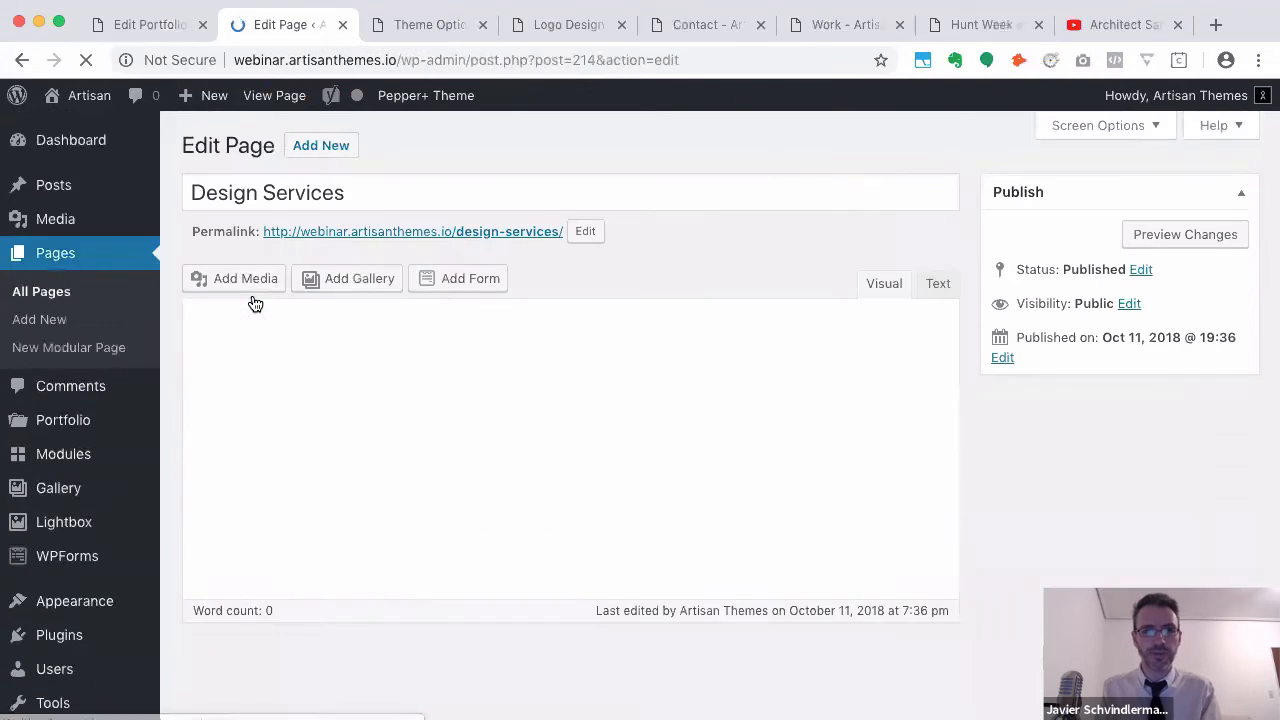
View the live Design Services page and look through its portfolio items
left_click(395, 231)
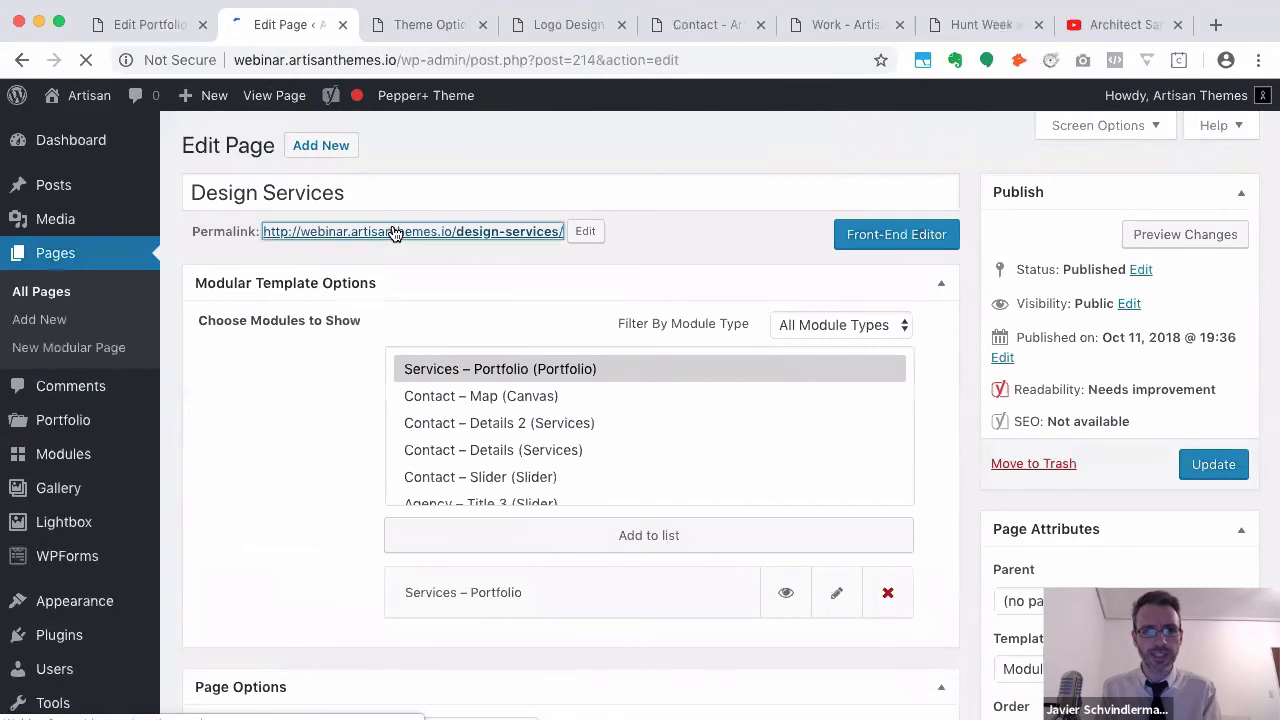
scroll(781, 548, "down", 10)
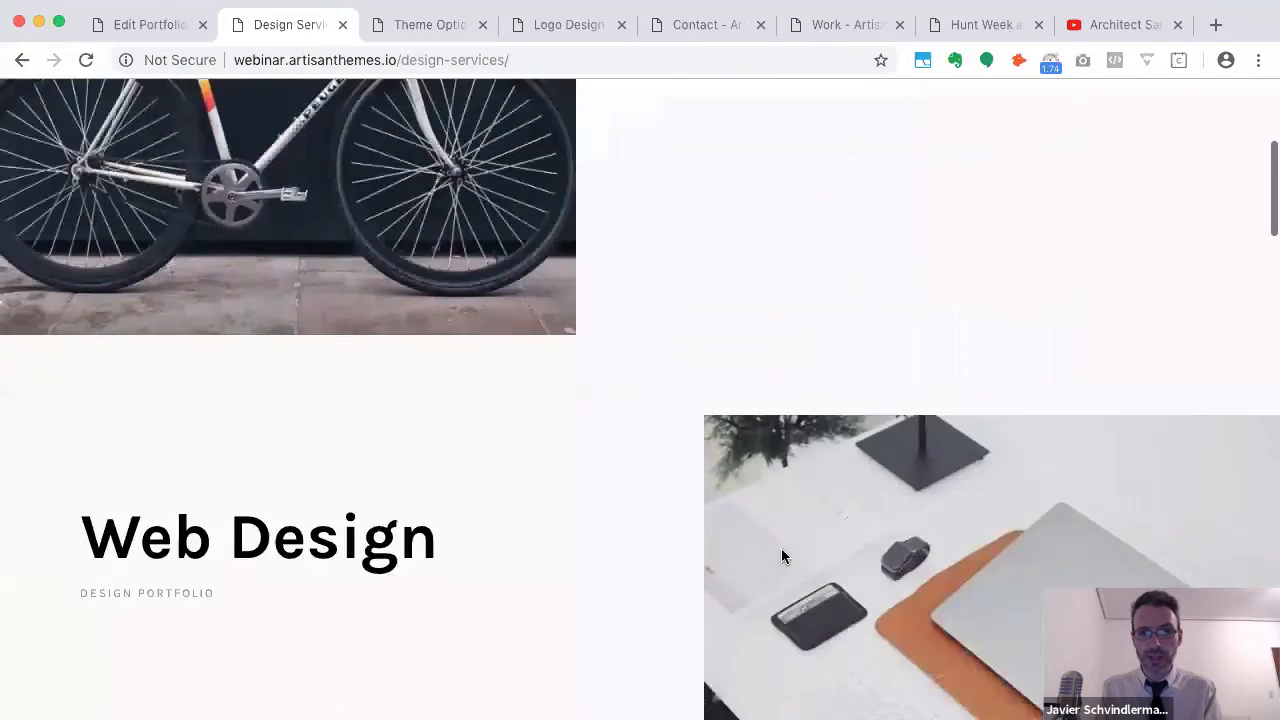
scroll(782, 554, "down", 11)
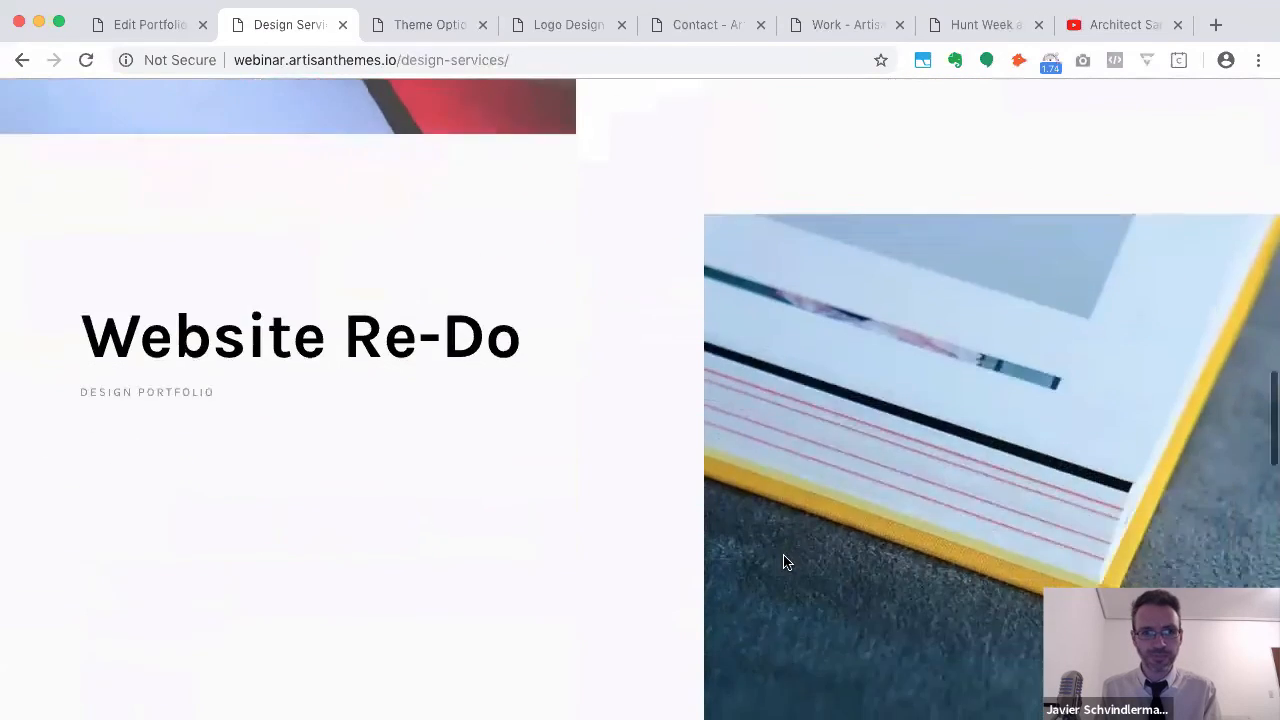
scroll(784, 562, "up", 20)
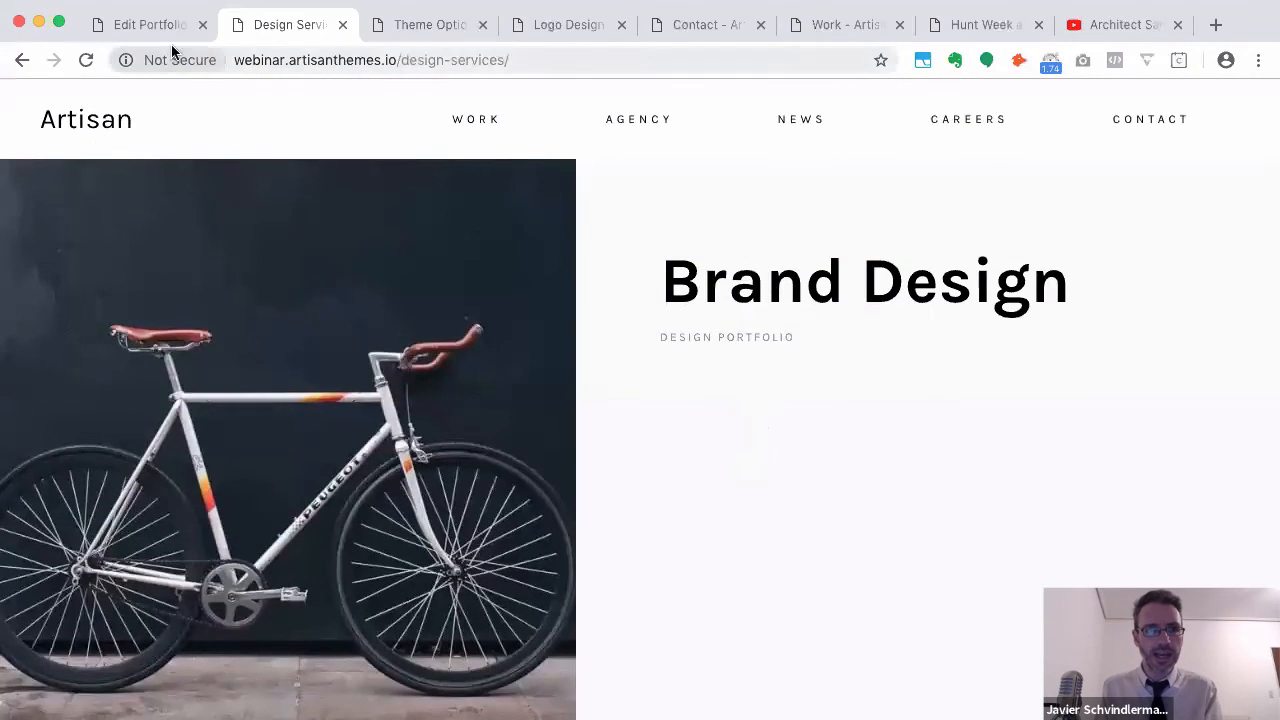
Load the Design Services page in front-end editing mode by adding ?at_editor to its URL
left_click(517, 60)
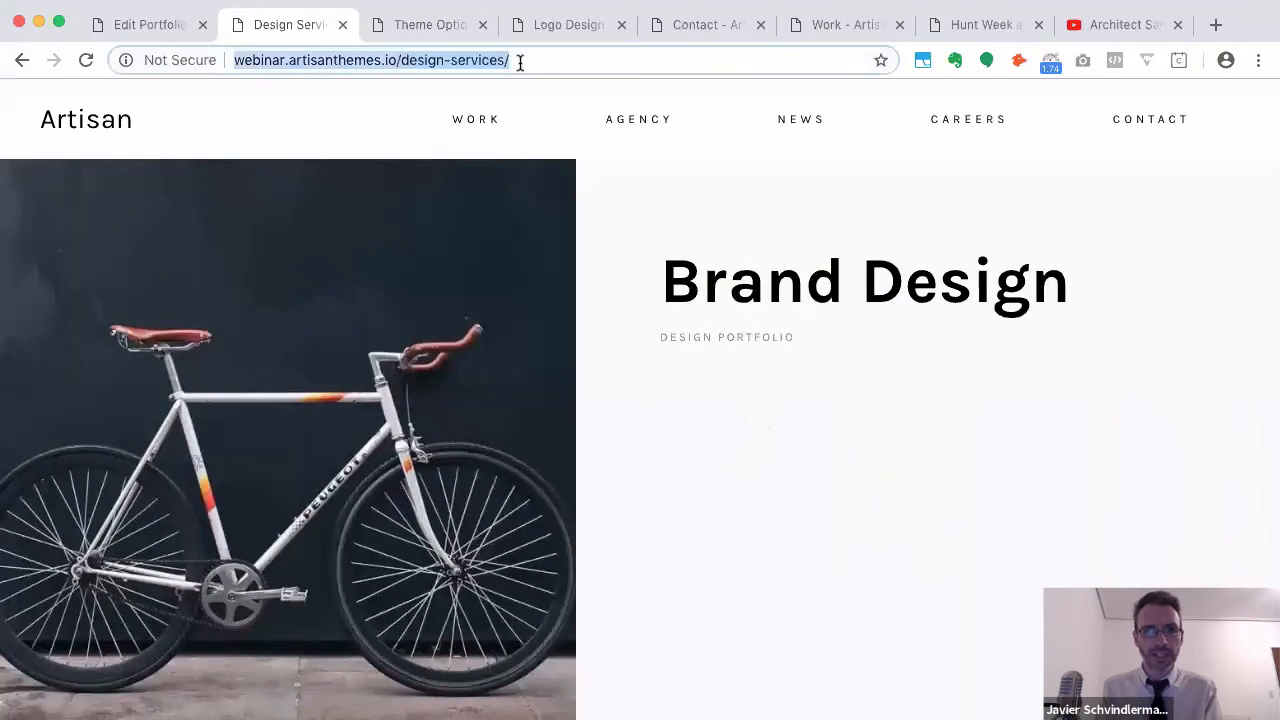
left_click(520, 62)
type("?")
key("Return")
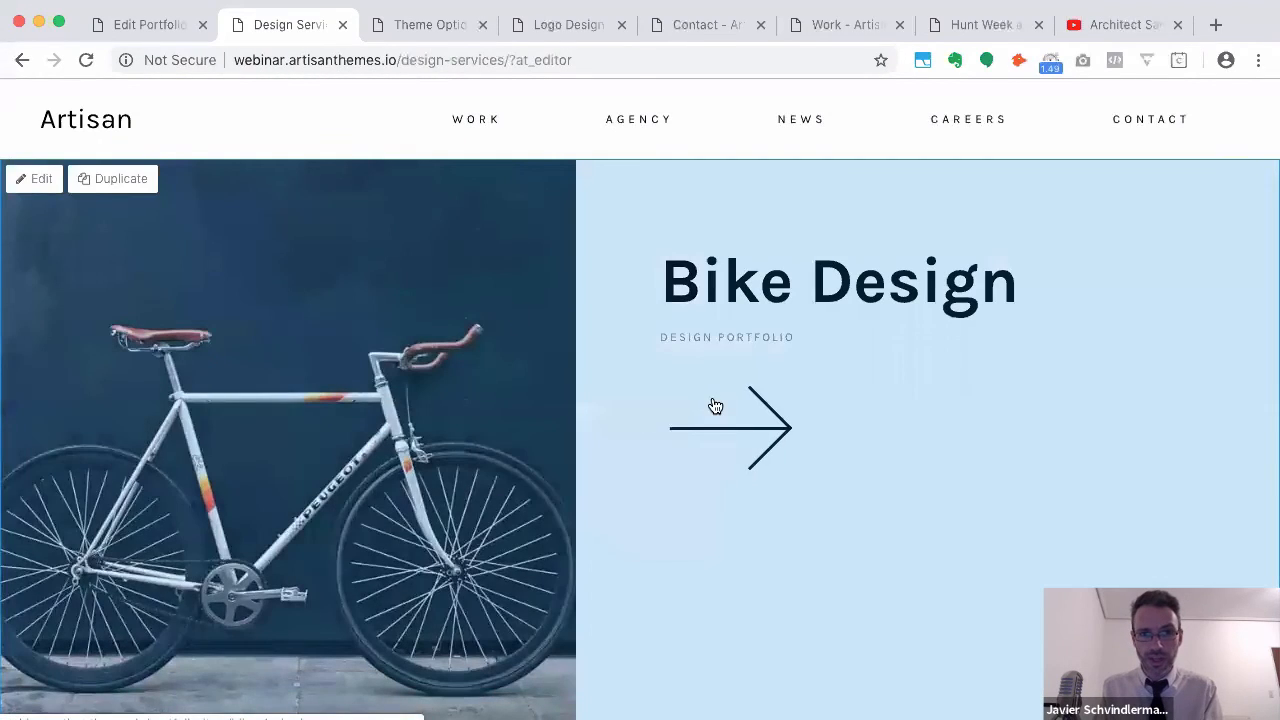
Switch the Design Services portfolio module to Layout 10 and save the module
left_click(36, 178)
scroll(370, 504, "down", 6)
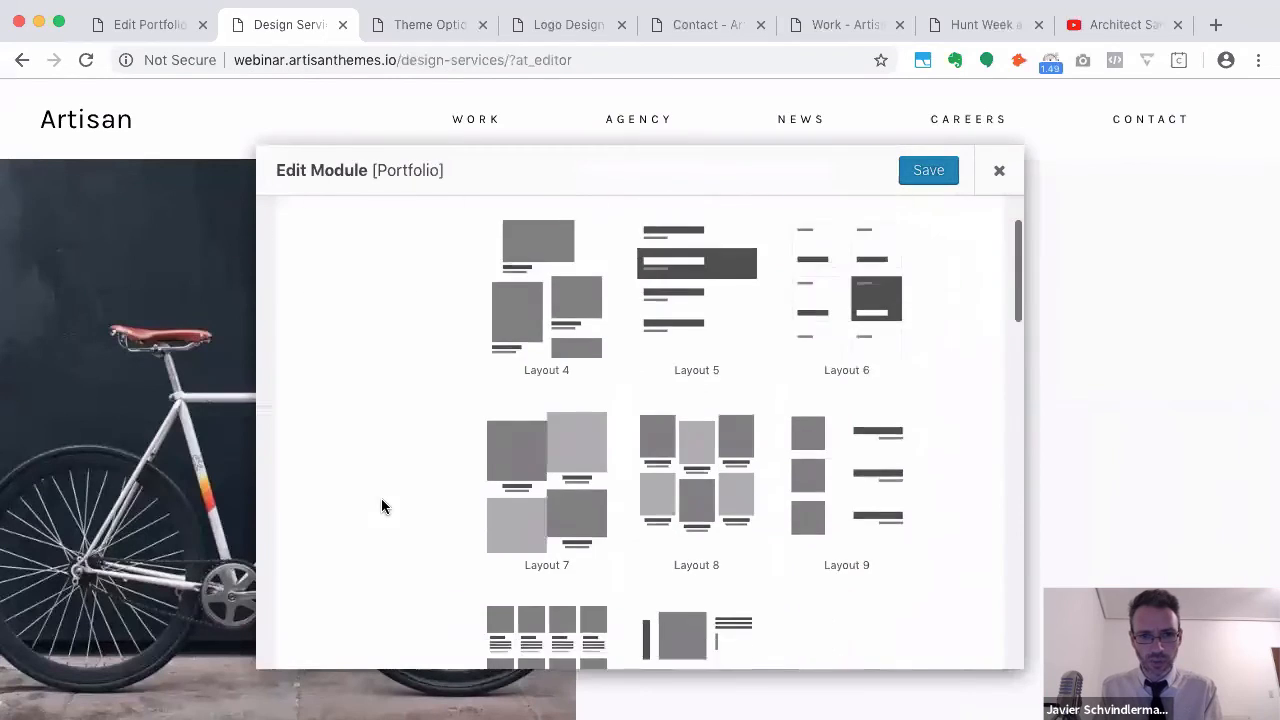
left_click(583, 486)
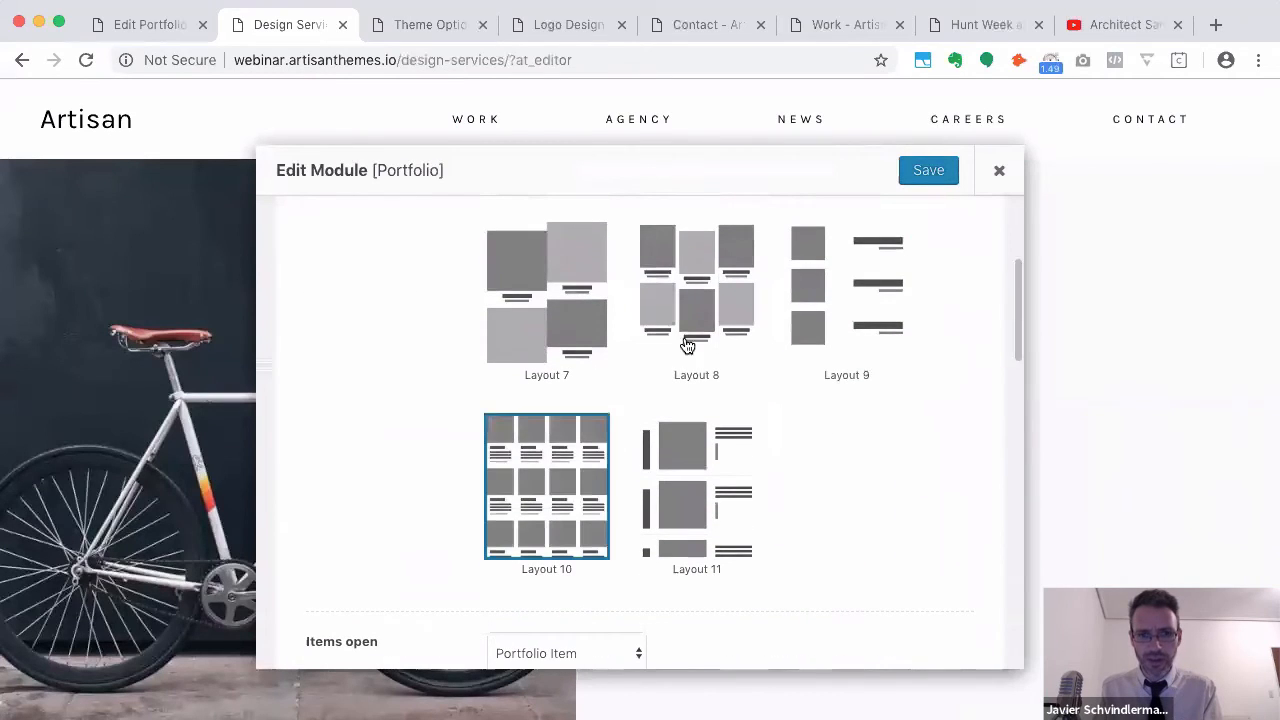
left_click(927, 172)
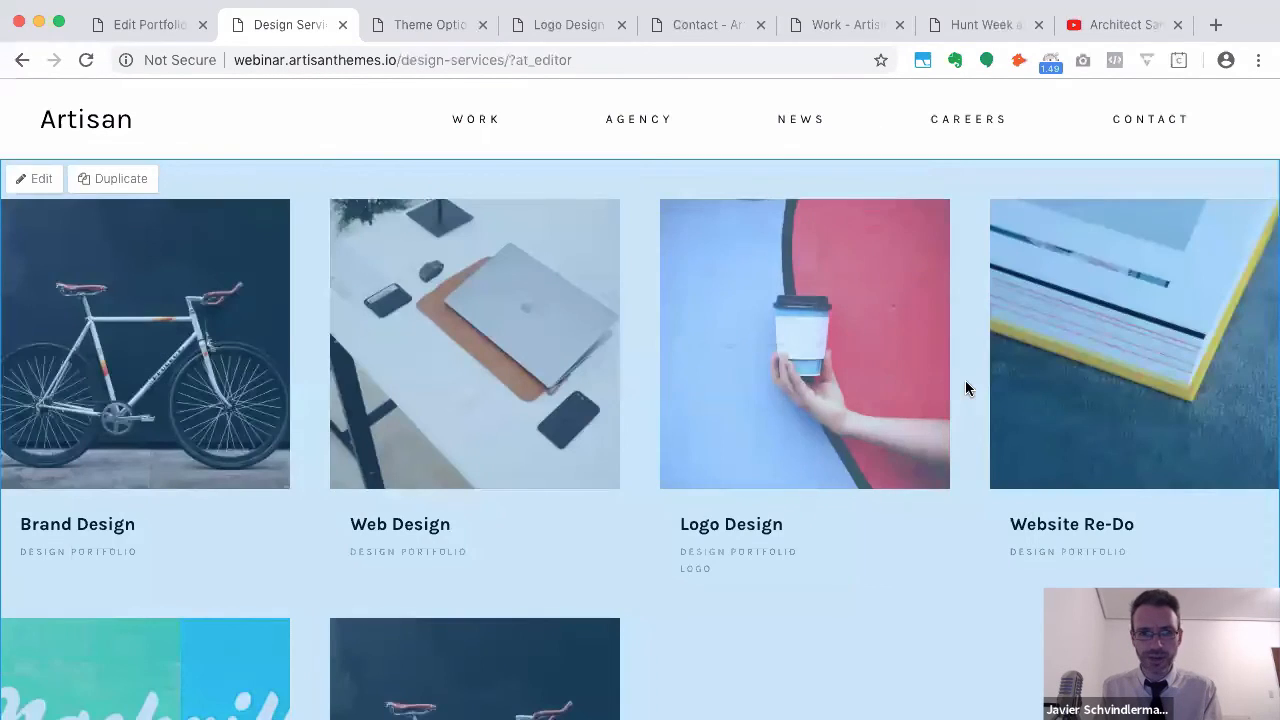
Check the new portfolio grid, view the Logo Design item from it, and return to the Design Services page
scroll(965, 385, "down", 3)
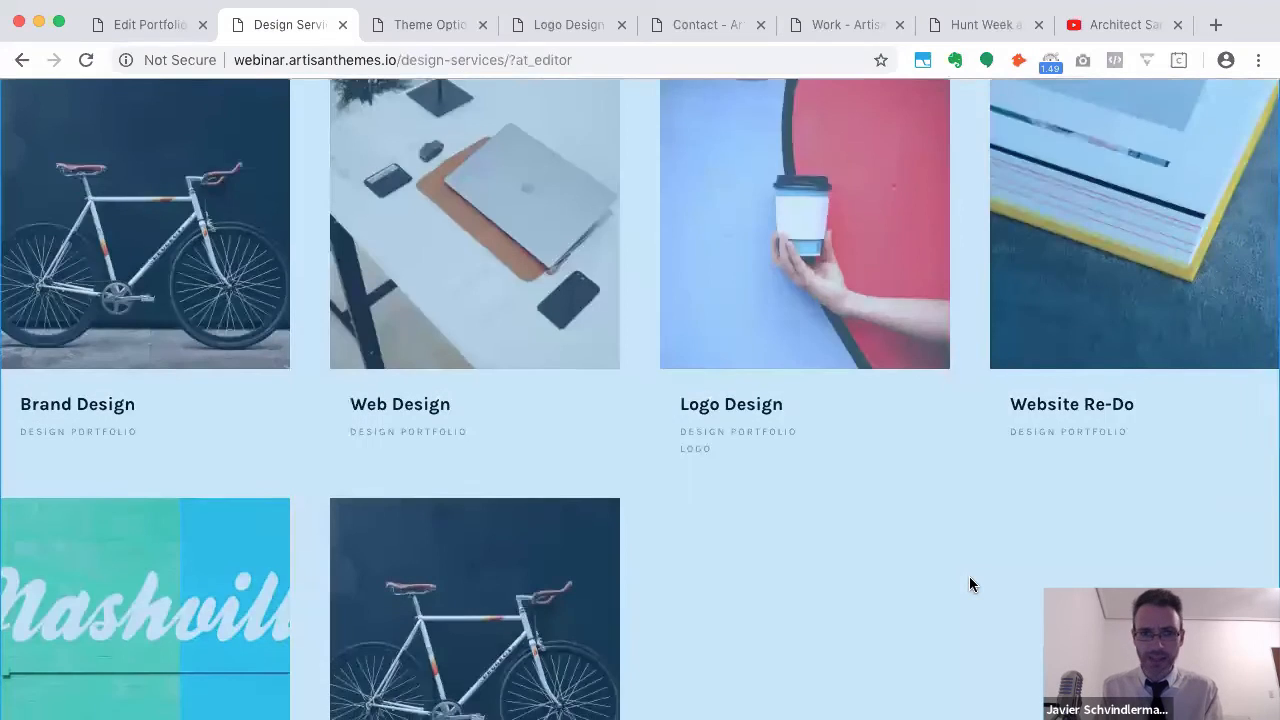
scroll(951, 494, "down", 2)
scroll(919, 385, "up", 2)
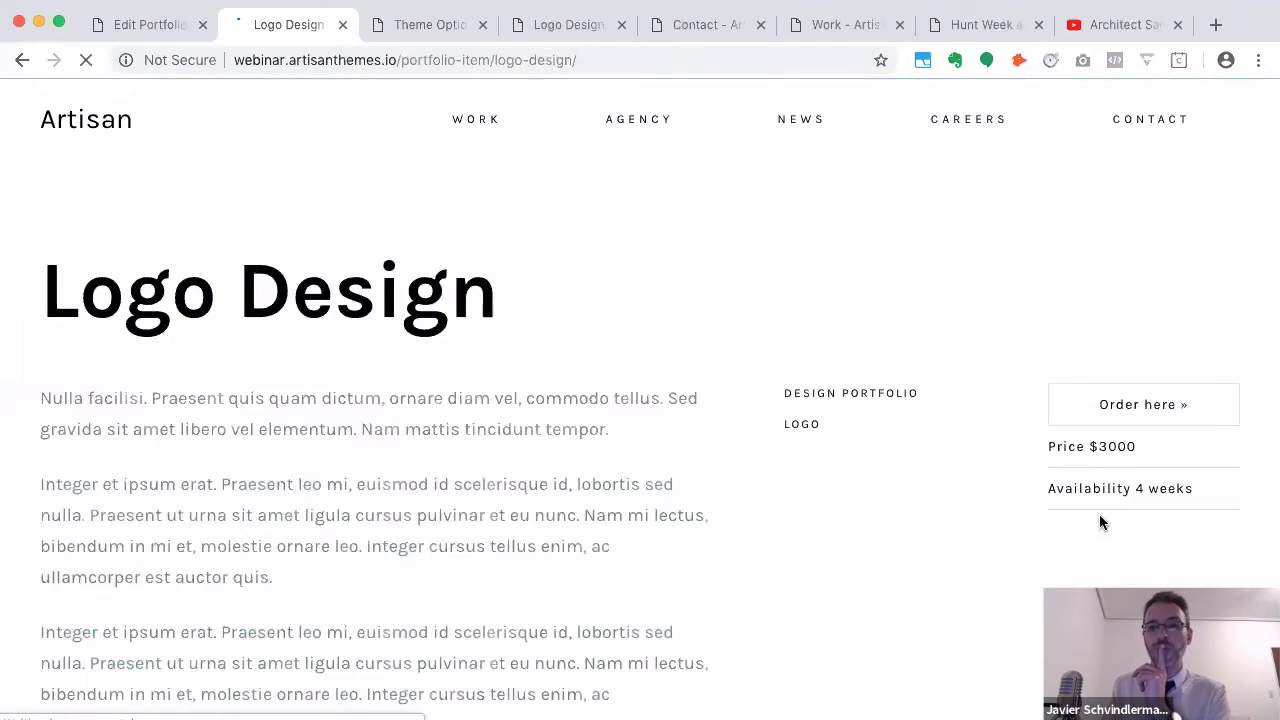
left_click(20, 60)
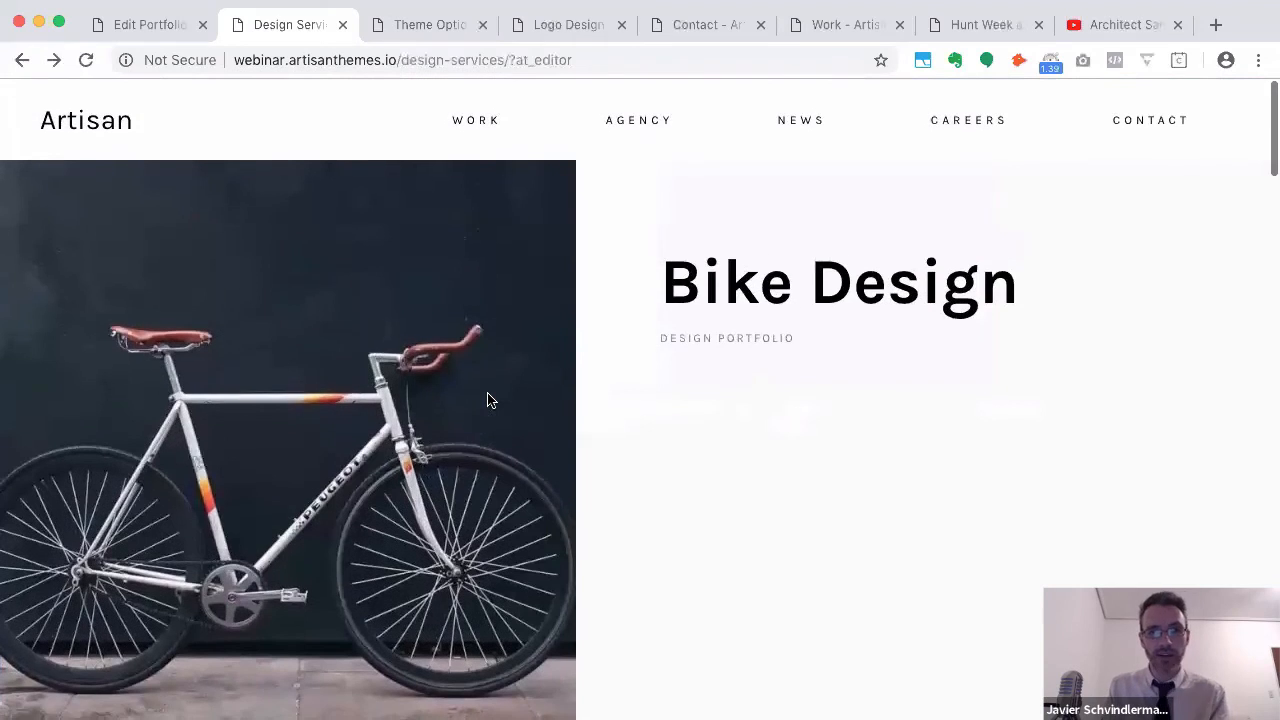
Open the Web Design item from the portfolio grid and look through its live page
scroll(488, 401, "down", 1)
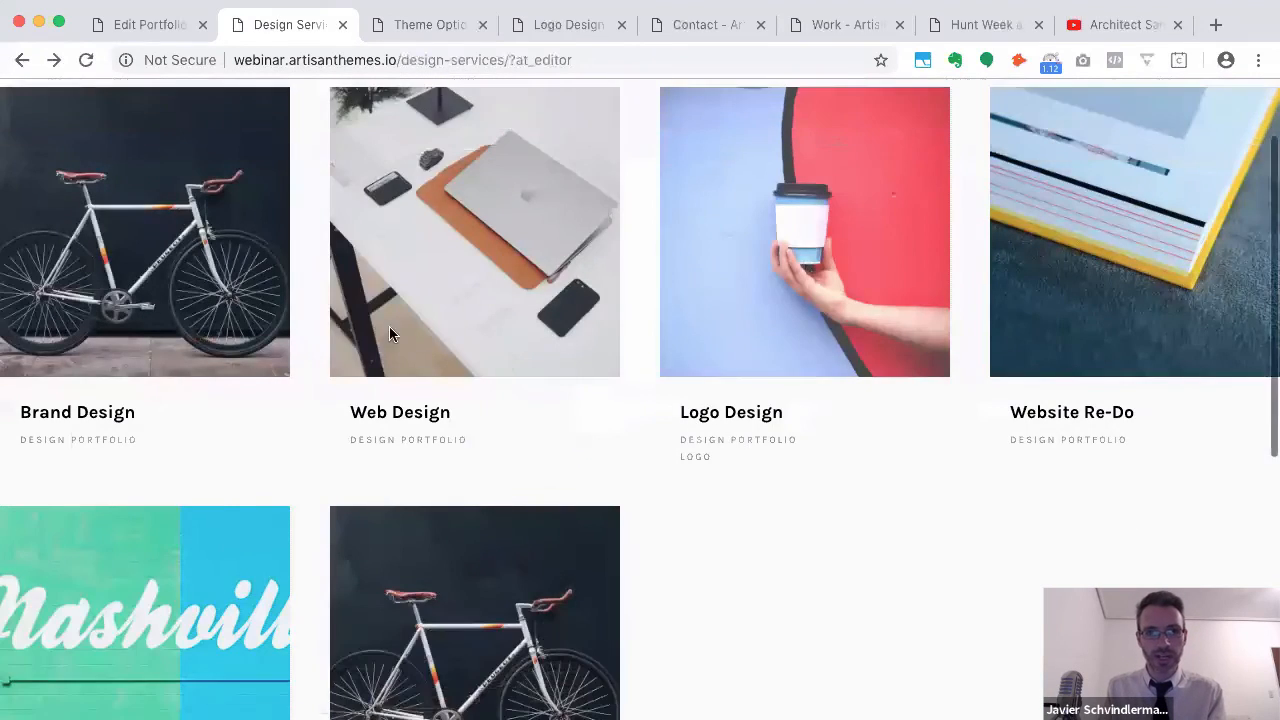
left_click(415, 277)
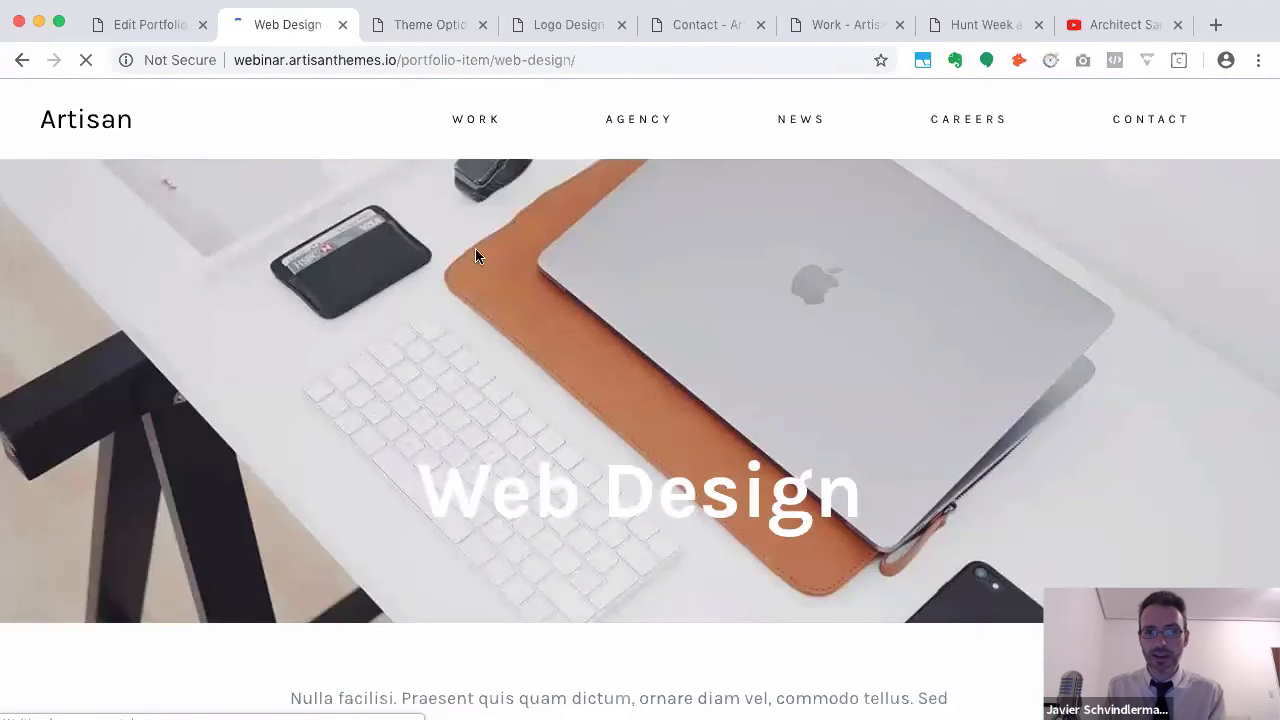
scroll(754, 431, "down", 4)
scroll(1035, 485, "down", 15)
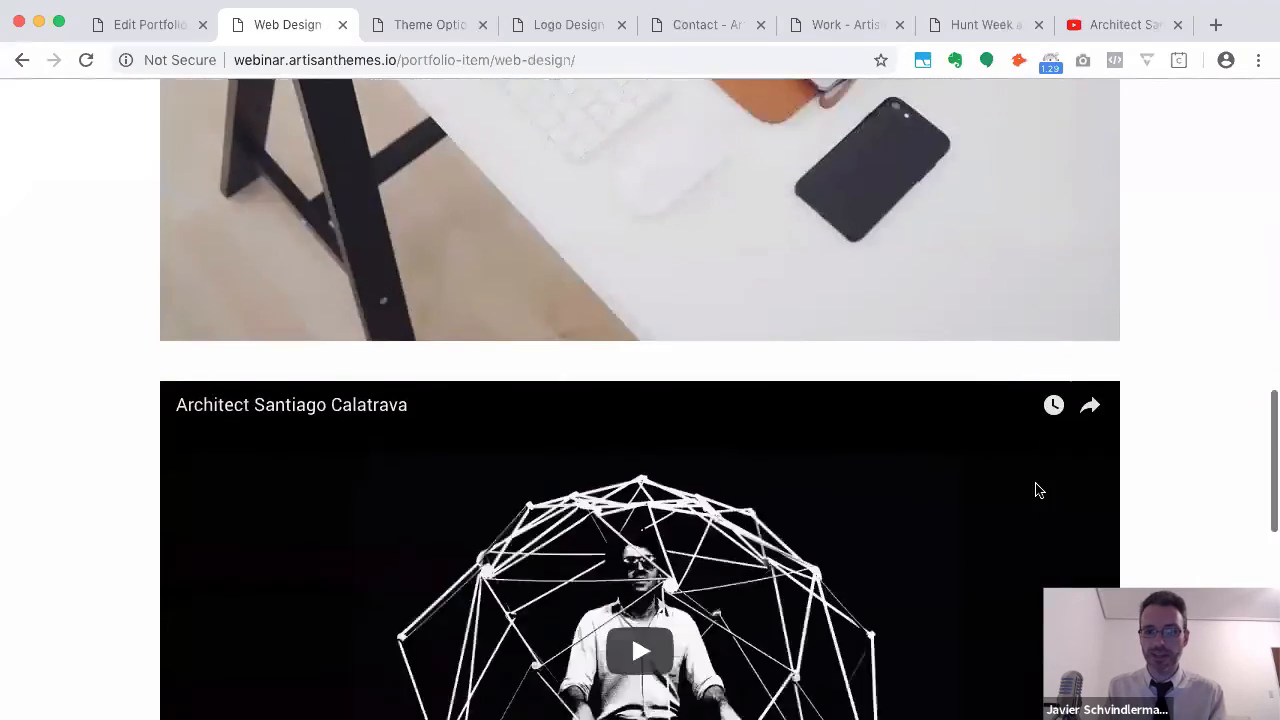
scroll(1035, 485, "up", 10)
scroll(1035, 490, "up", 8)
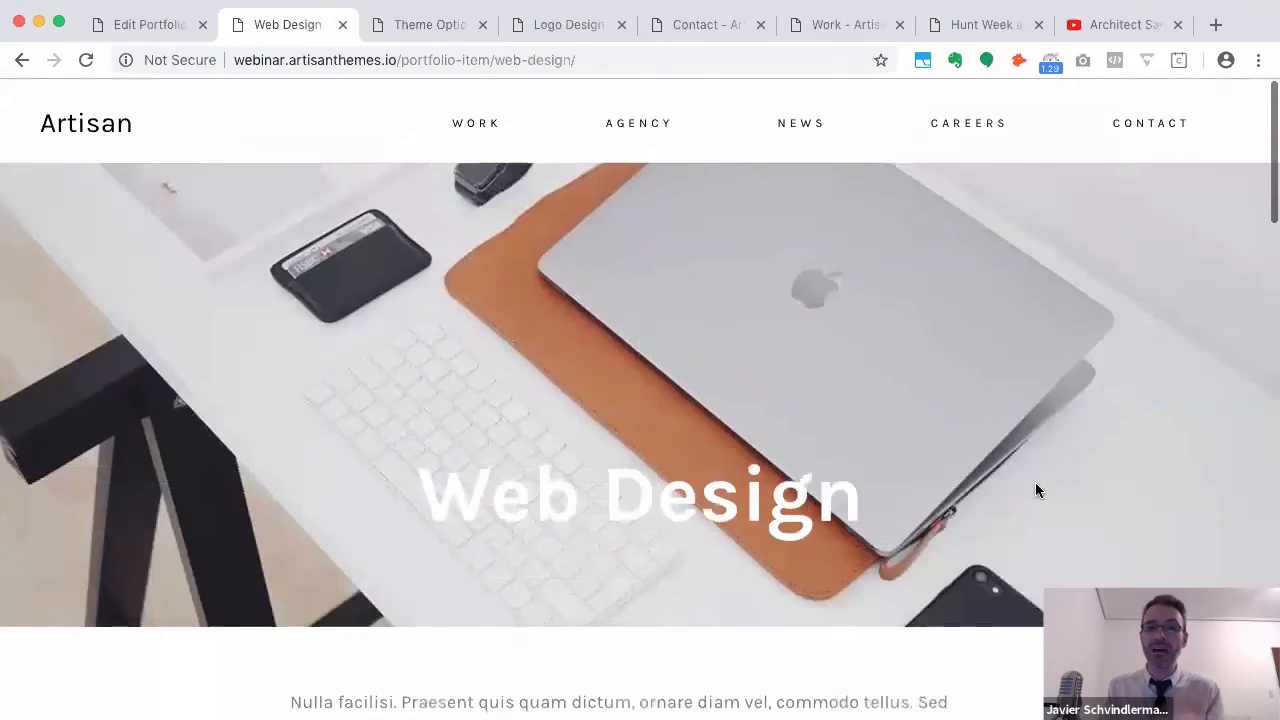
scroll(1035, 490, "down", 3)
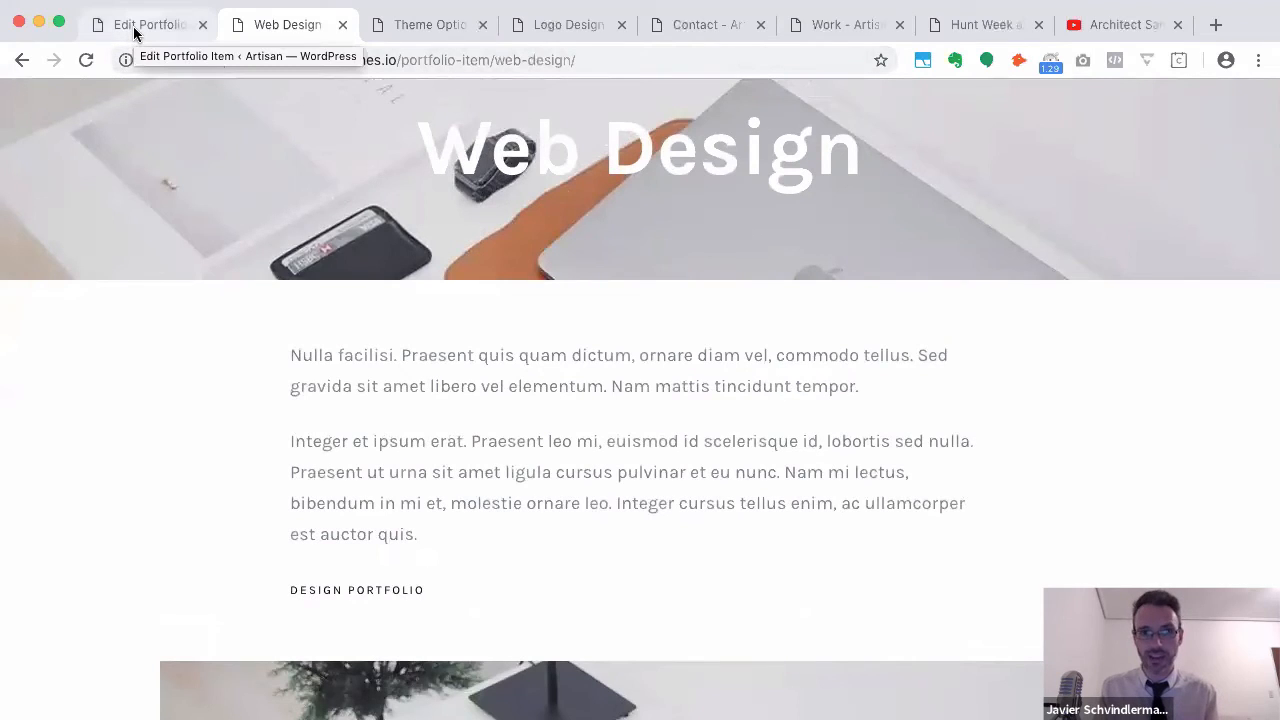
Open the Web Design item for editing from the Portfolio Items list
left_click(135, 33)
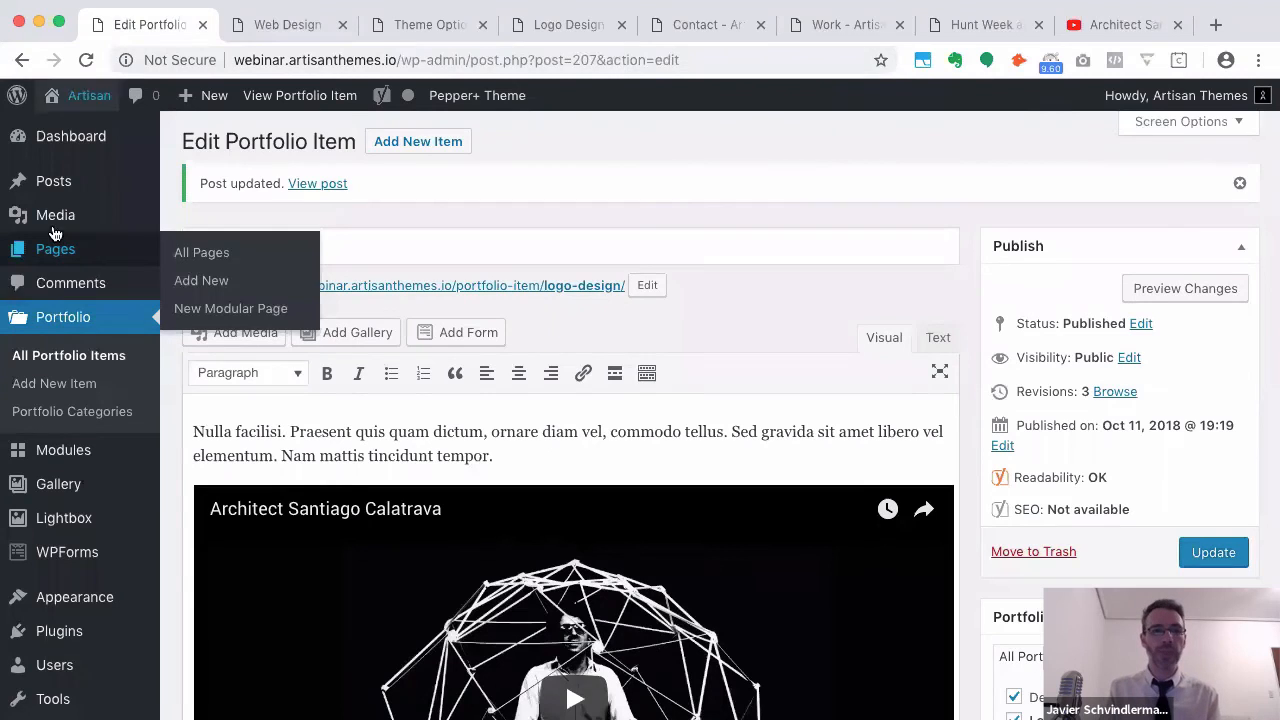
left_click(48, 357)
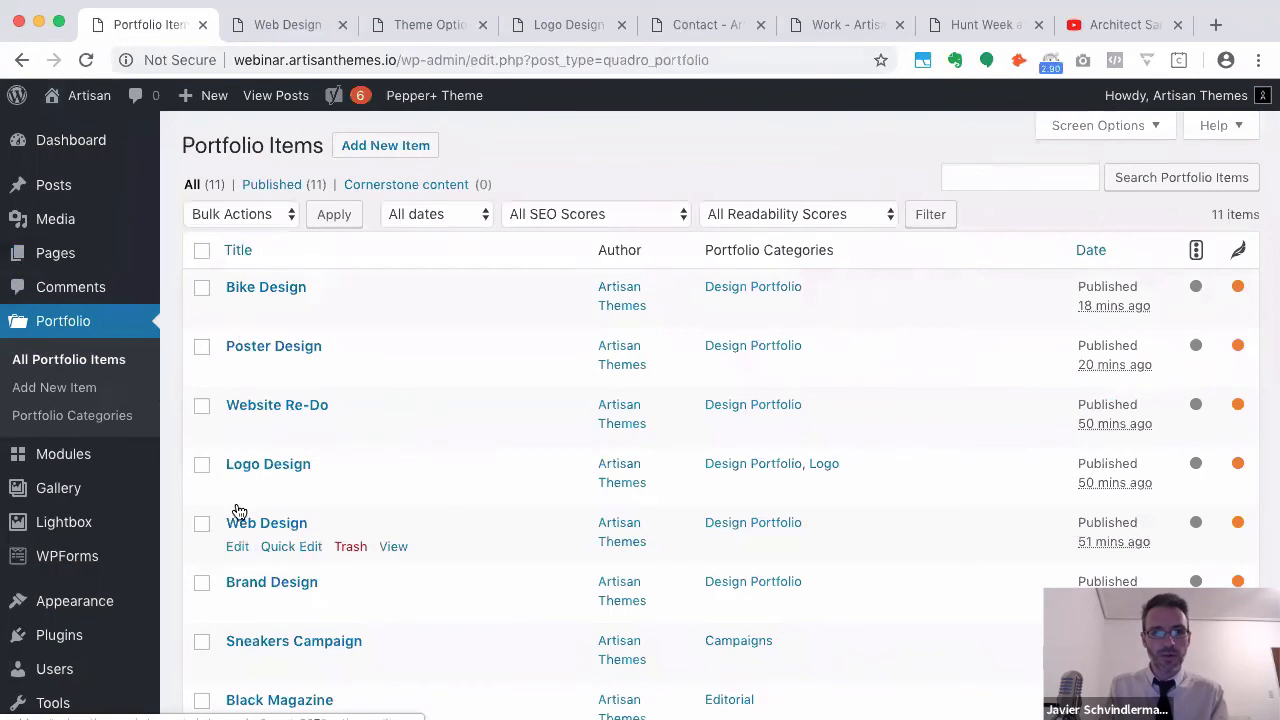
left_click(243, 526)
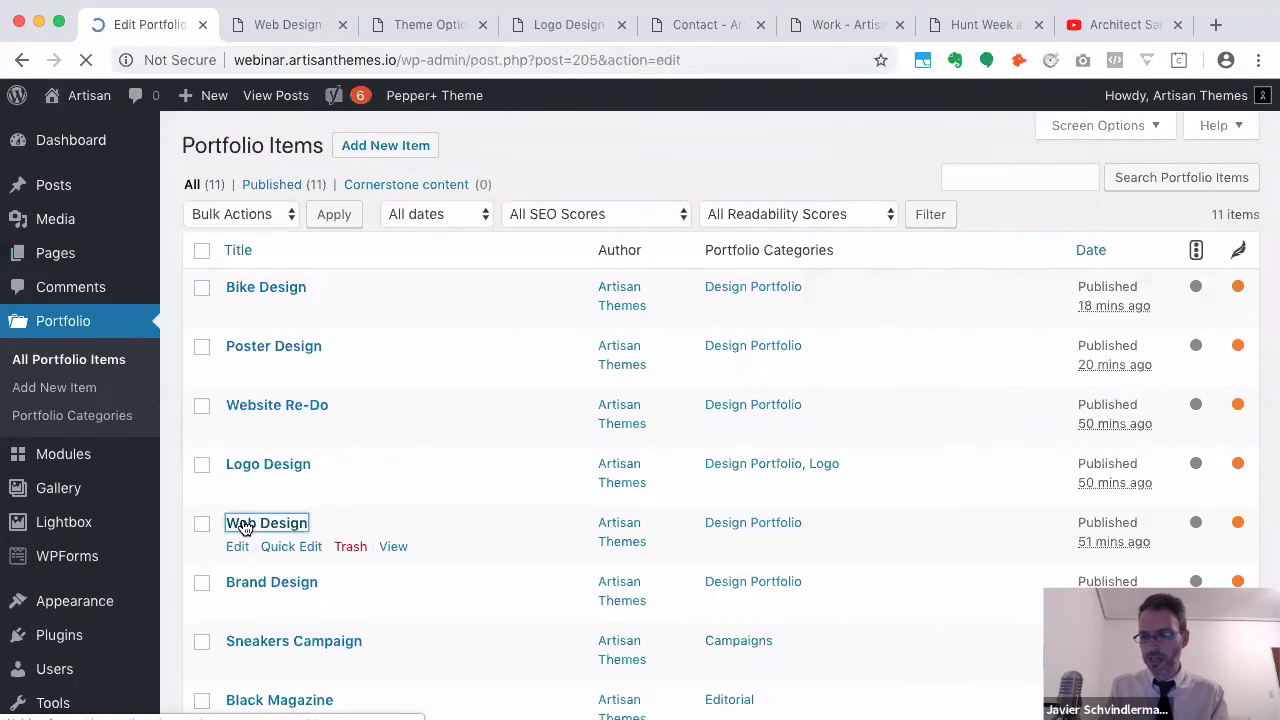
scroll(497, 408, "down", 10)
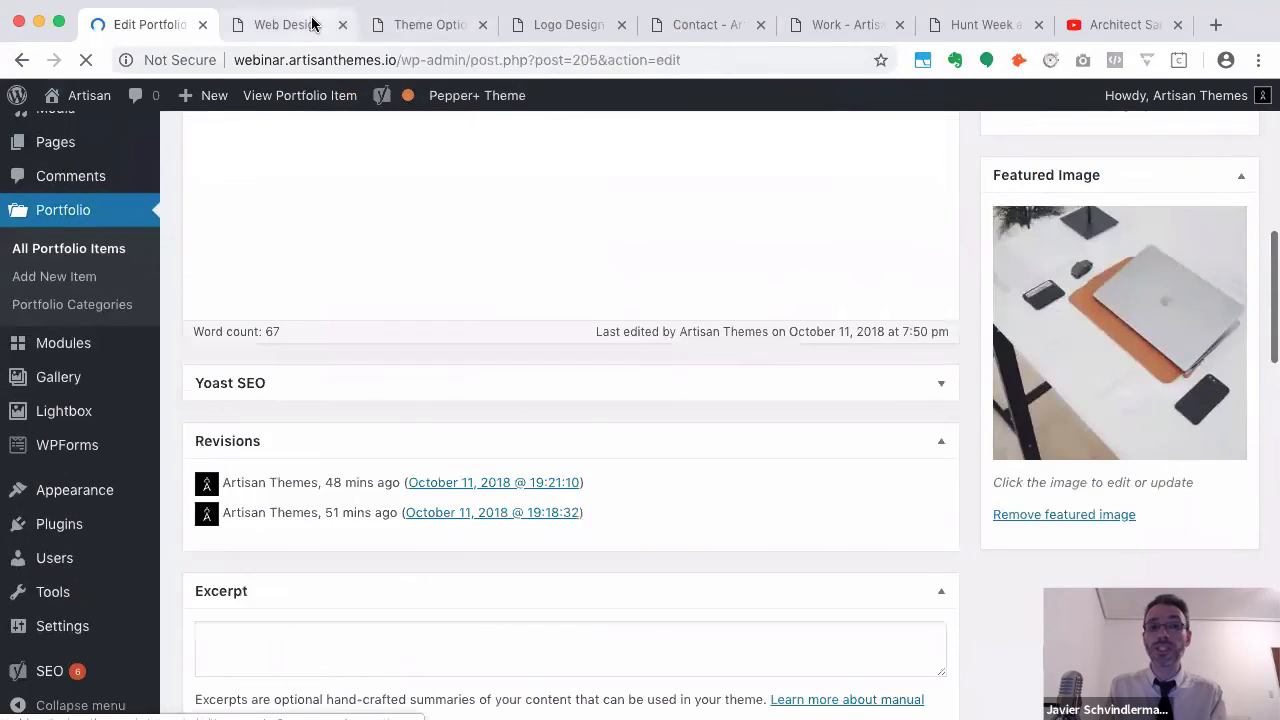
Compare the live Logo Design page with the live Web Design page, and return to the Web Design item's edit page
left_click(532, 24)
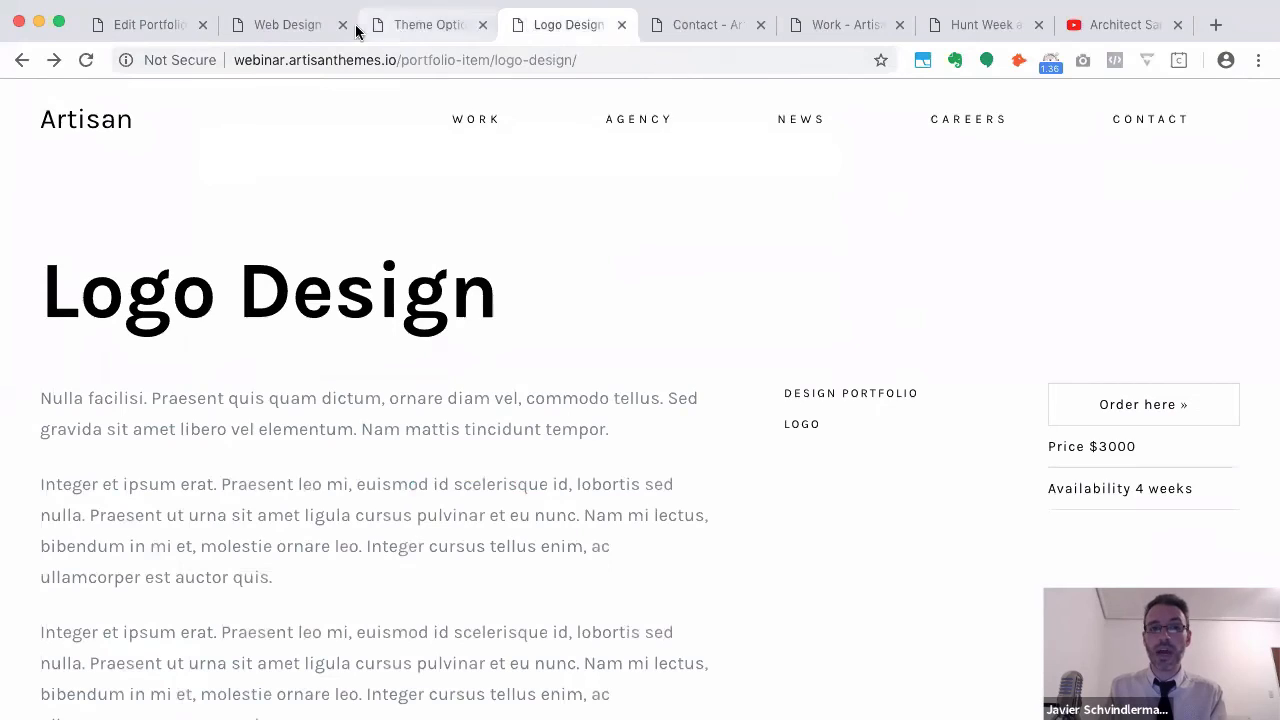
left_click(304, 25)
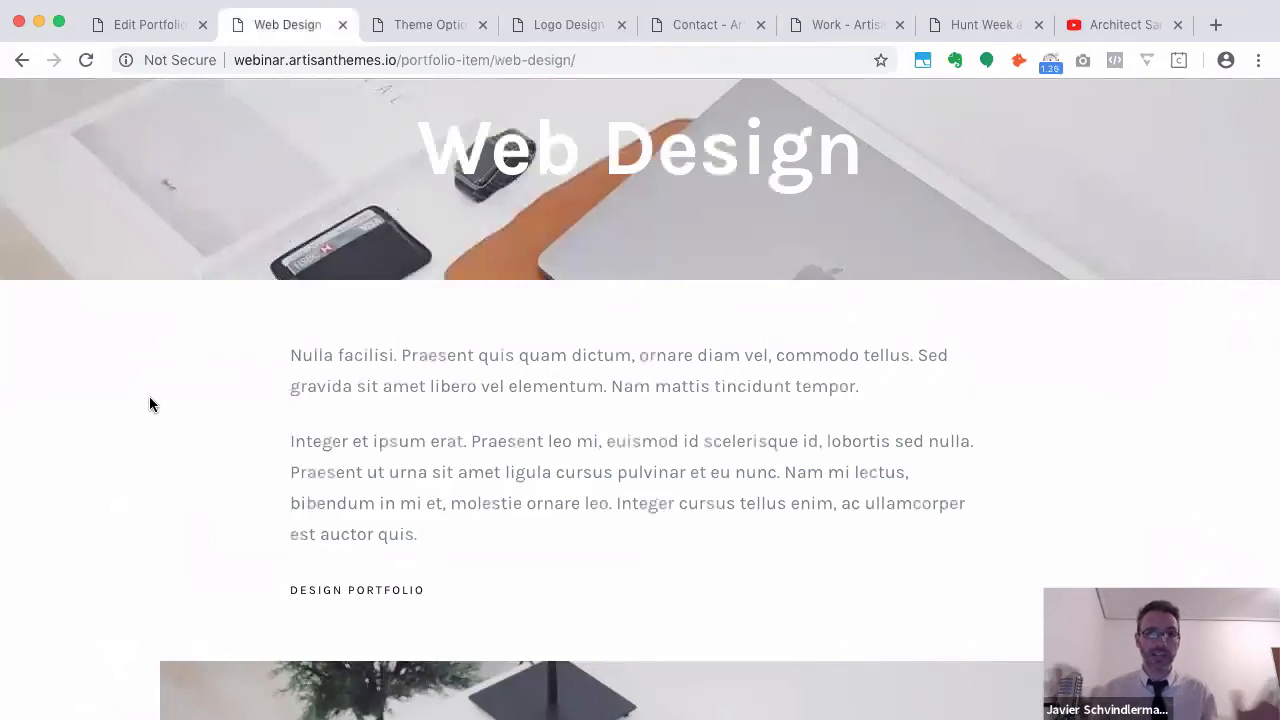
left_click(137, 31)
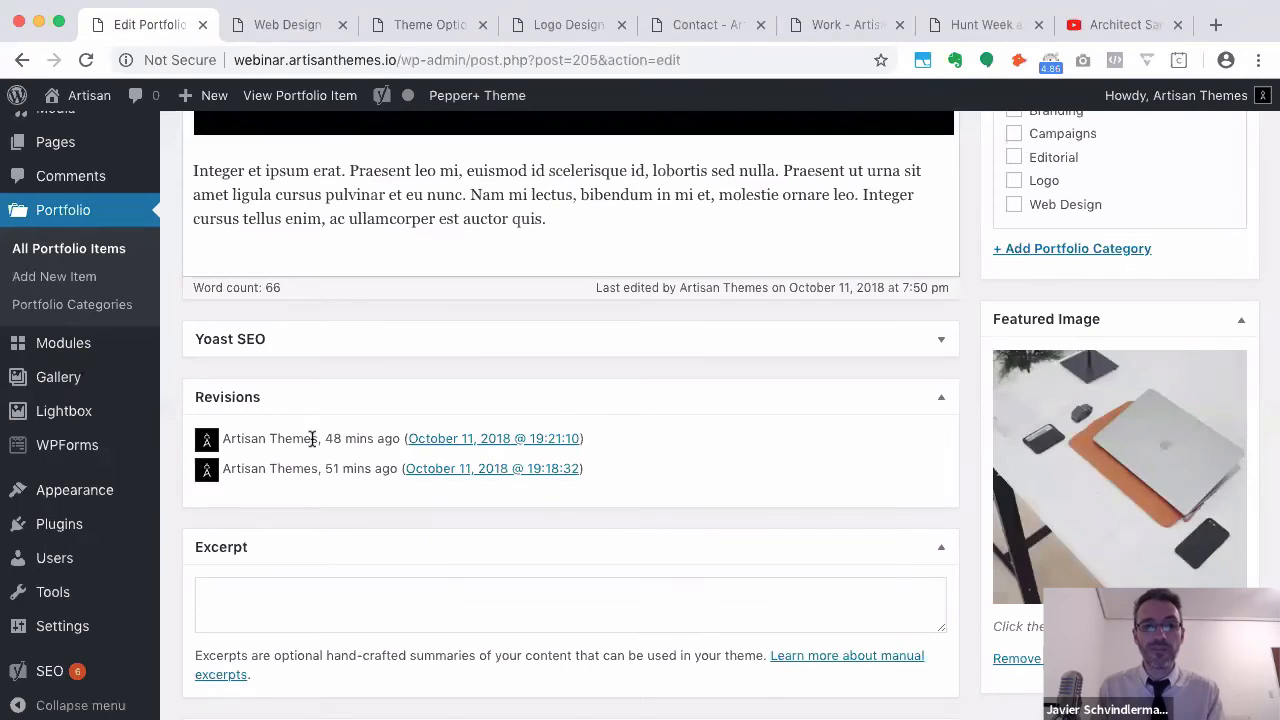
Set the Price data field of the Web Design item to "Request price"
scroll(306, 530, "down", 10)
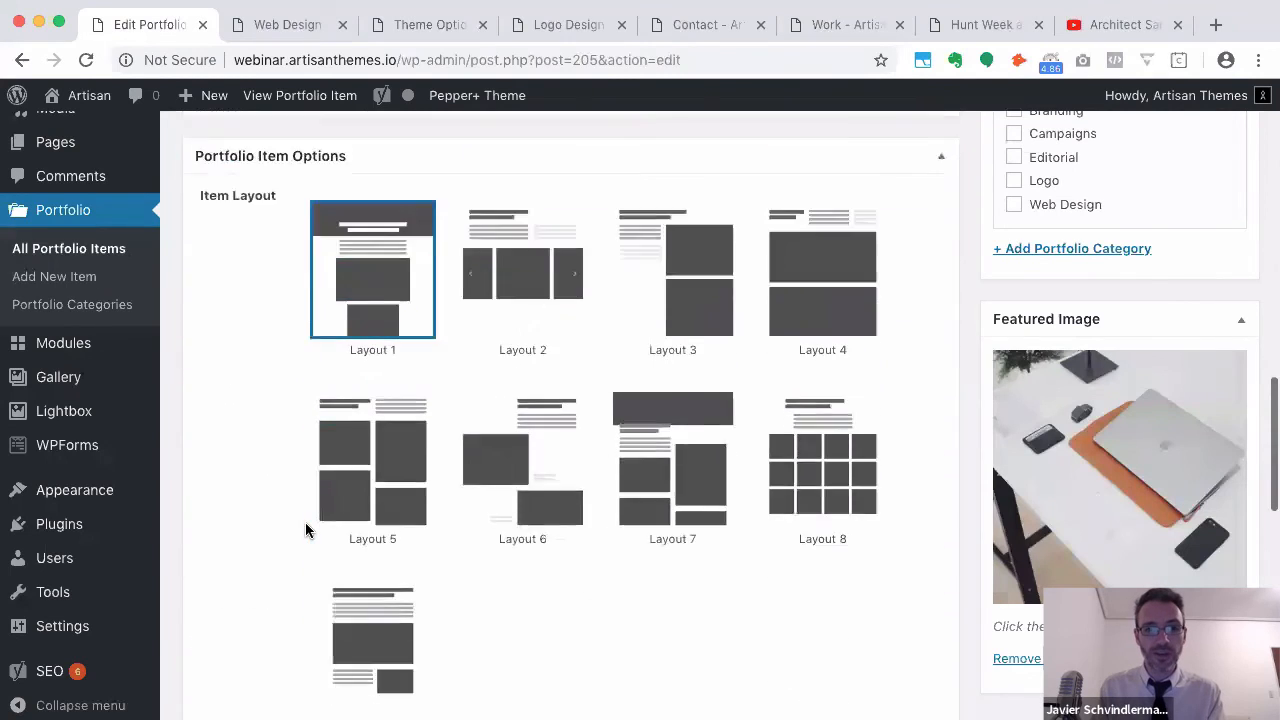
scroll(306, 530, "down", 8)
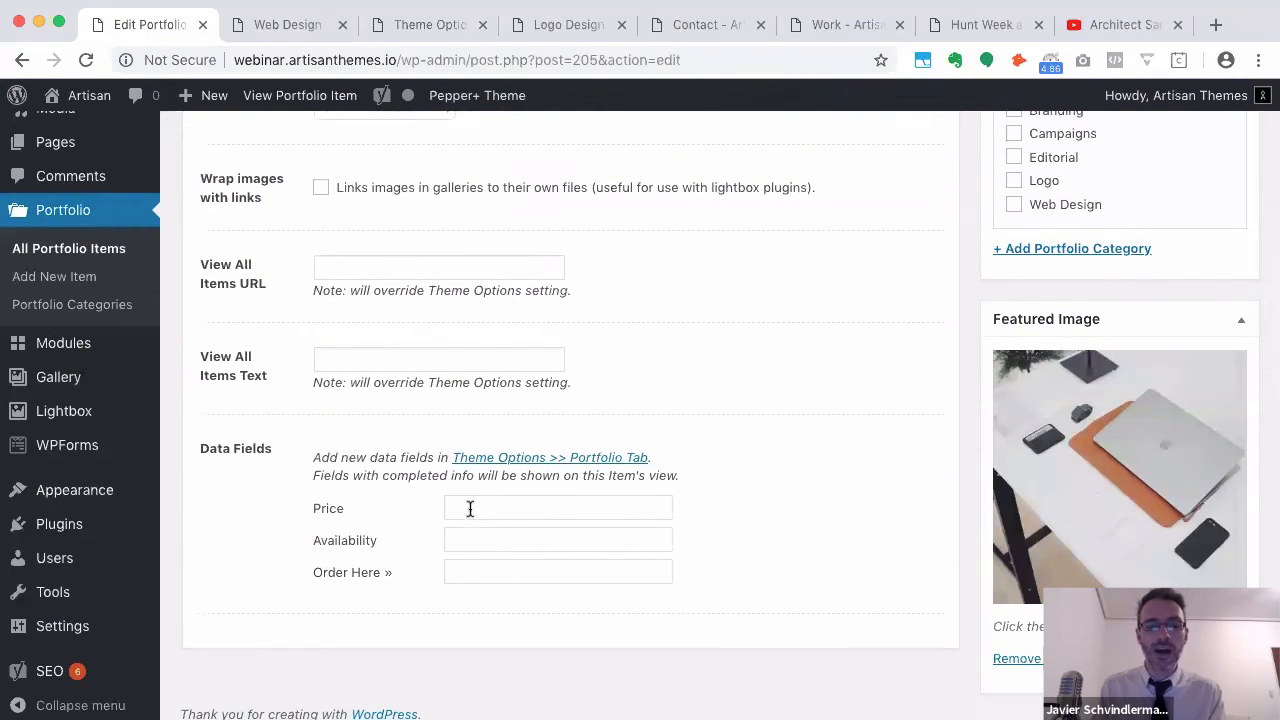
left_click(471, 508)
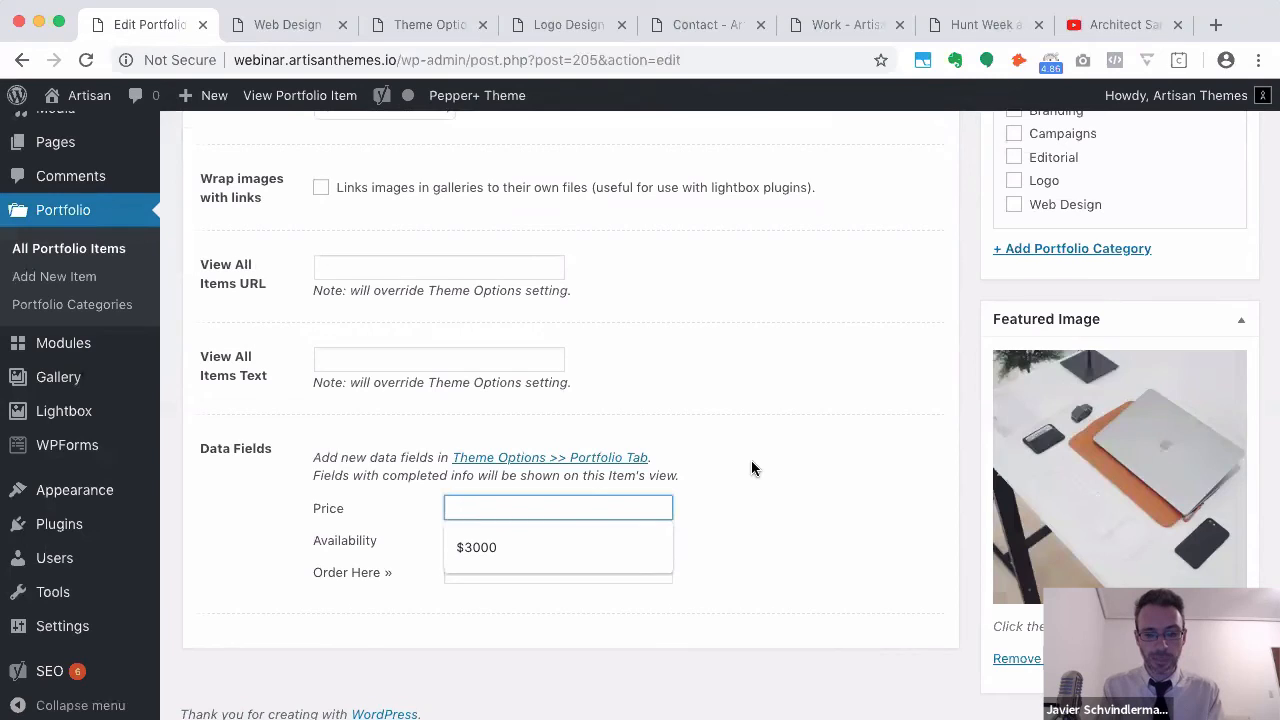
type("Request price")
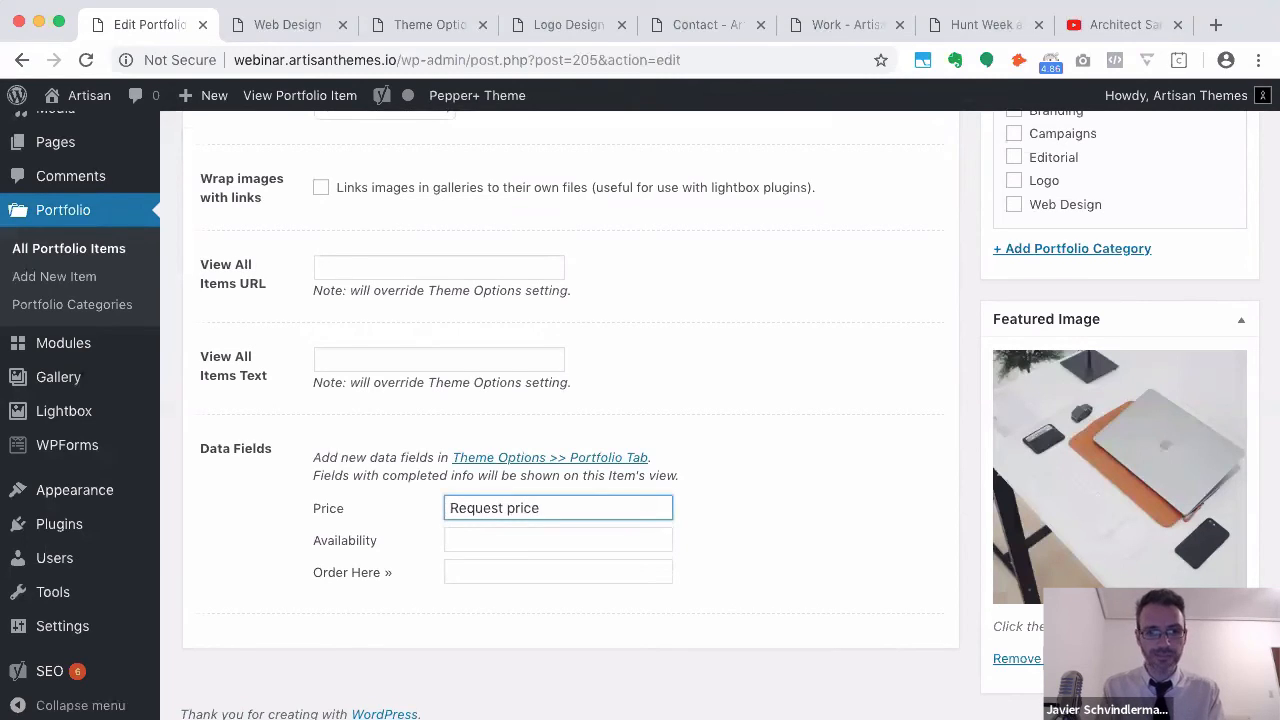
left_click(656, 543)
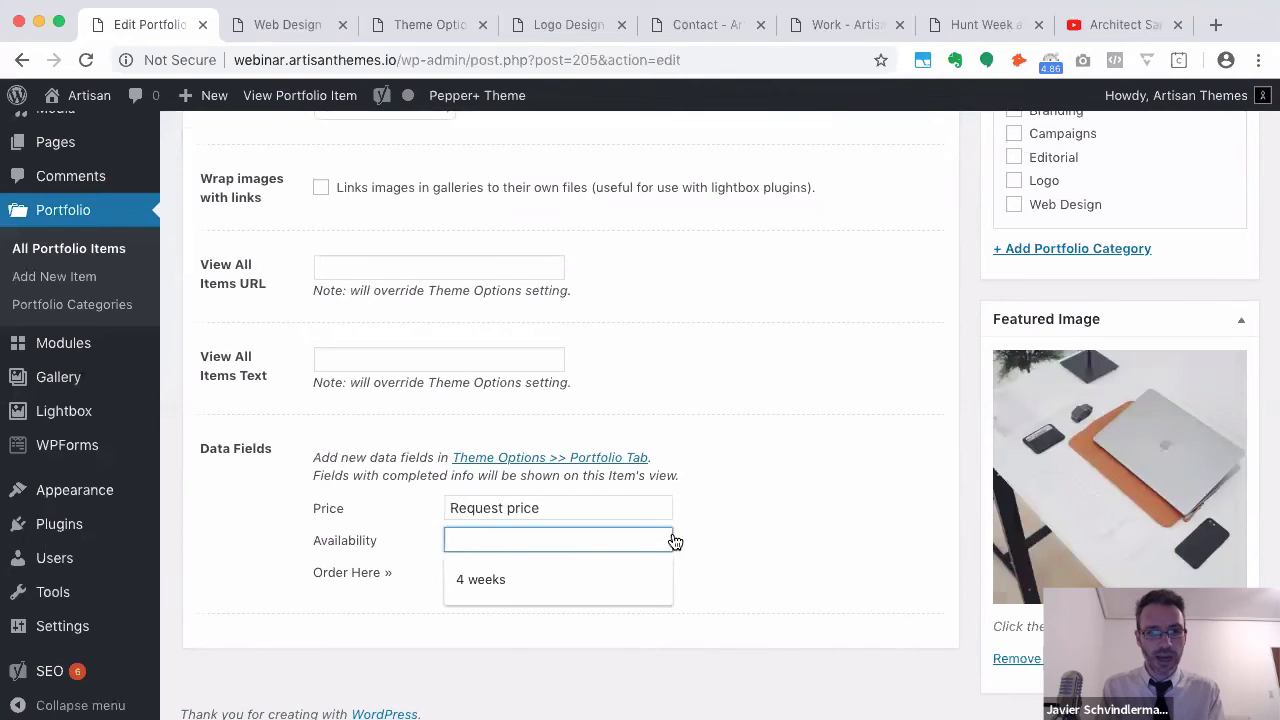
type("2 weeks")
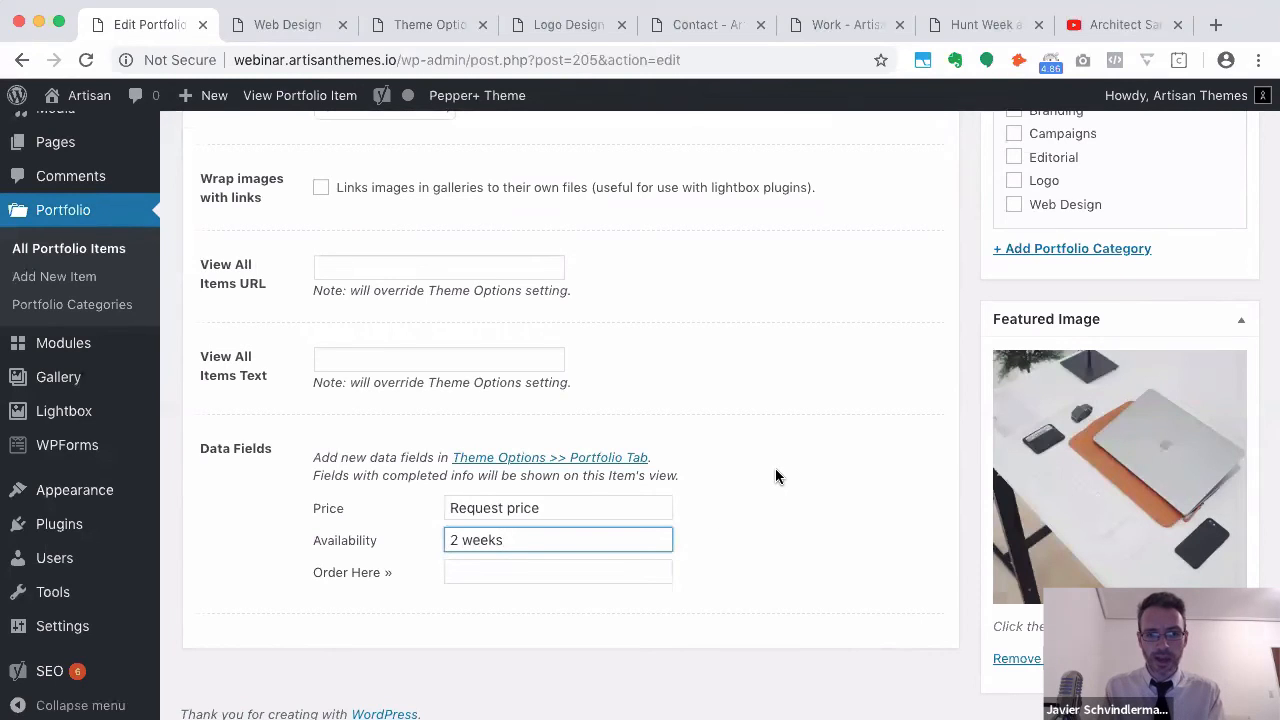
key("ctrl+a")
key("BackSpace")
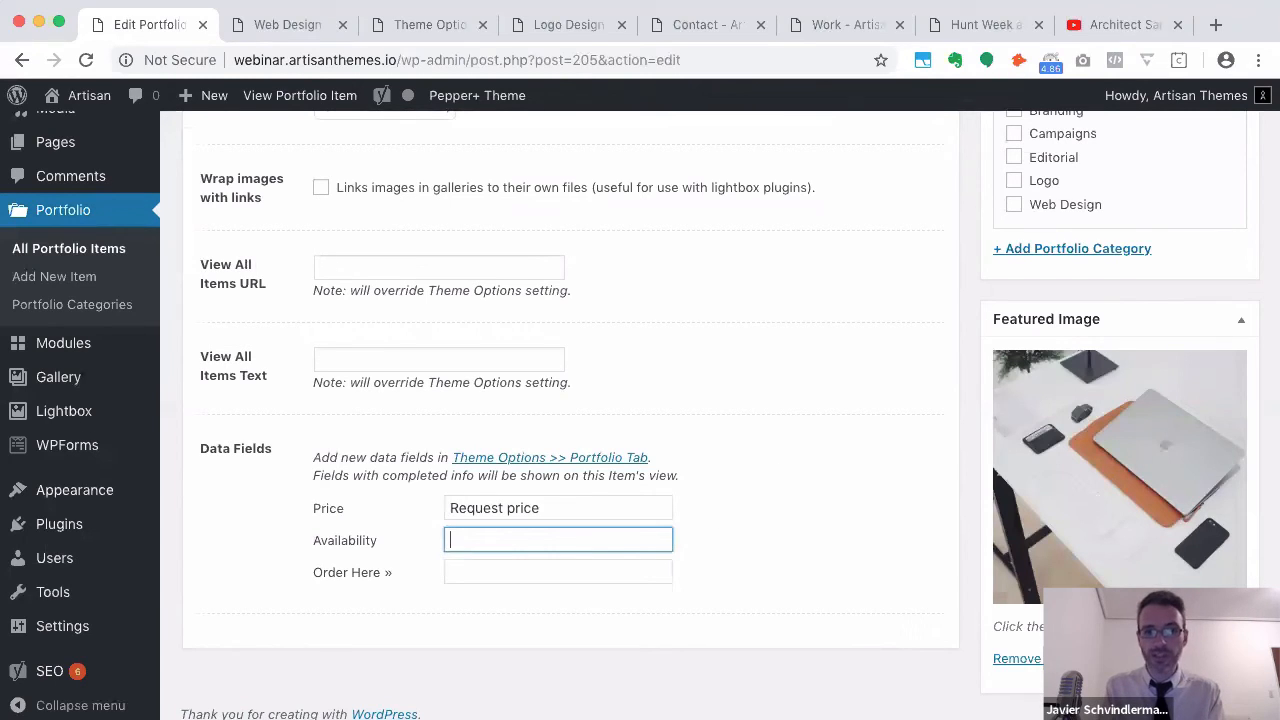
Update the Web Design portfolio item to save its data fields
left_click(811, 441)
scroll(811, 441, "up", 1)
scroll(811, 434, "up", 10)
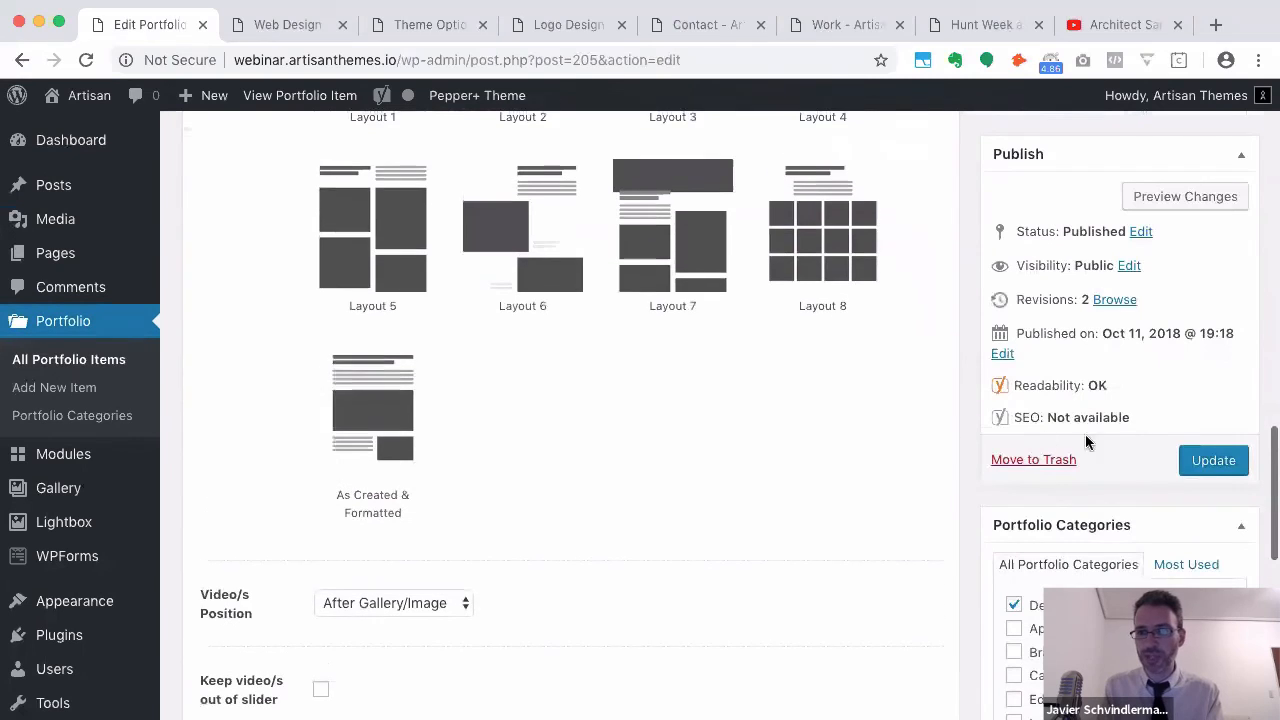
left_click(1209, 461)
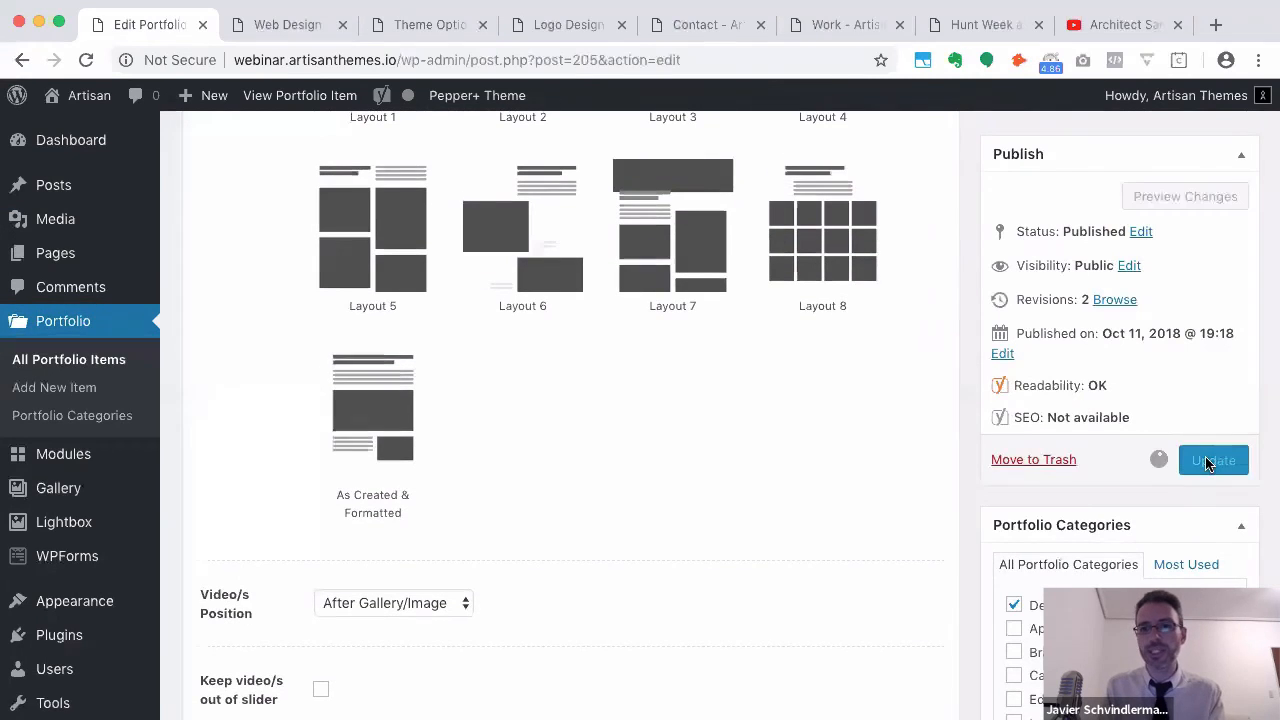
Reload the live Web Design page and check how the price data field is displayed below the text
left_click(297, 32)
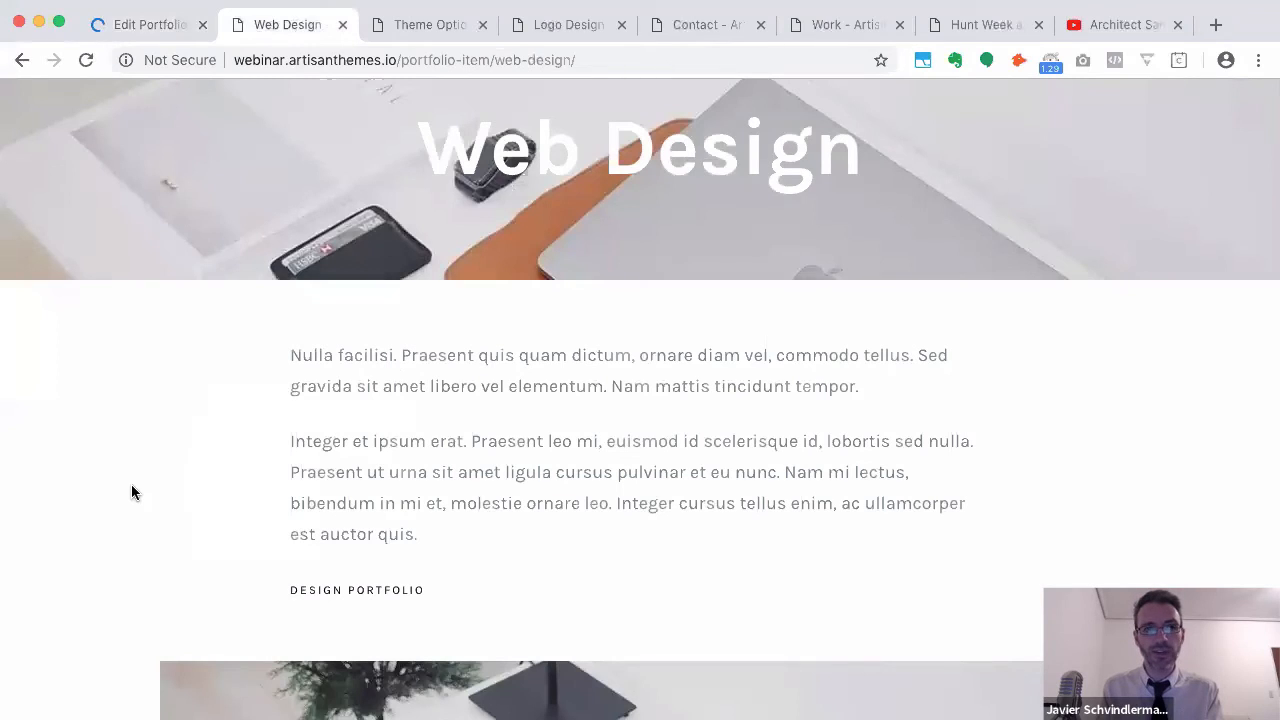
key("super+r")
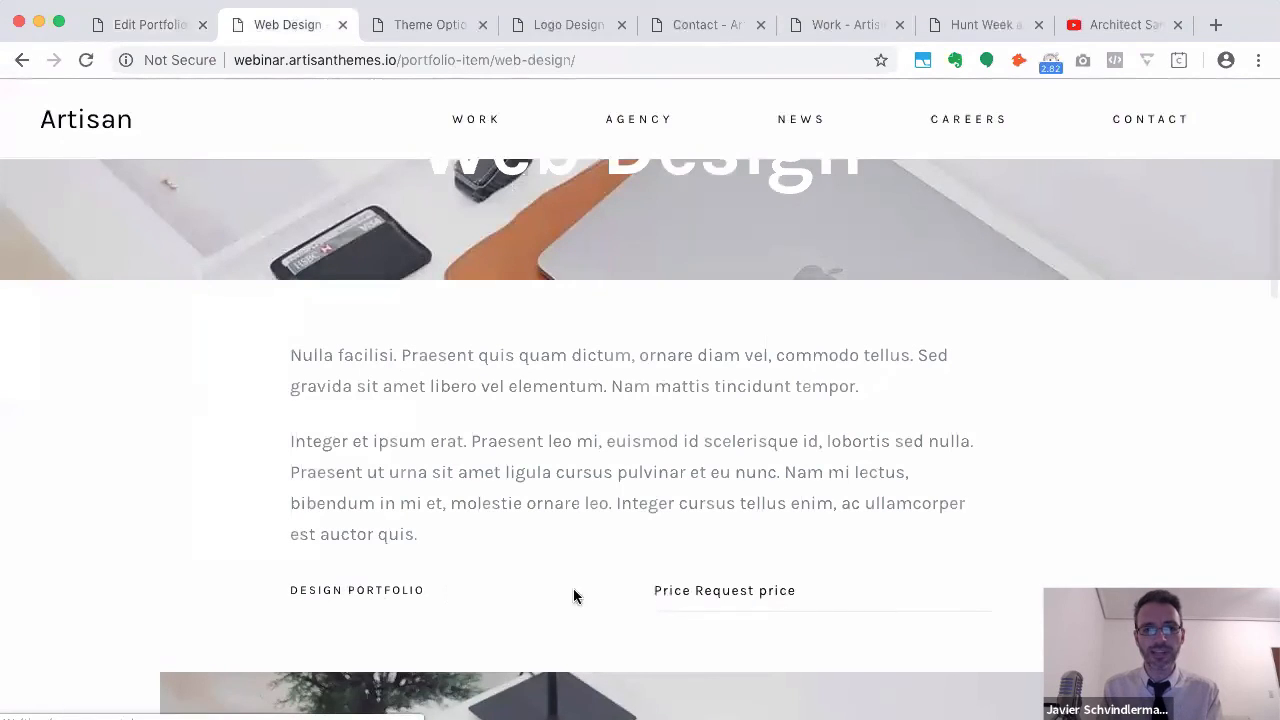
scroll(915, 596, "down", 1)
scroll(915, 596, "down", 4)
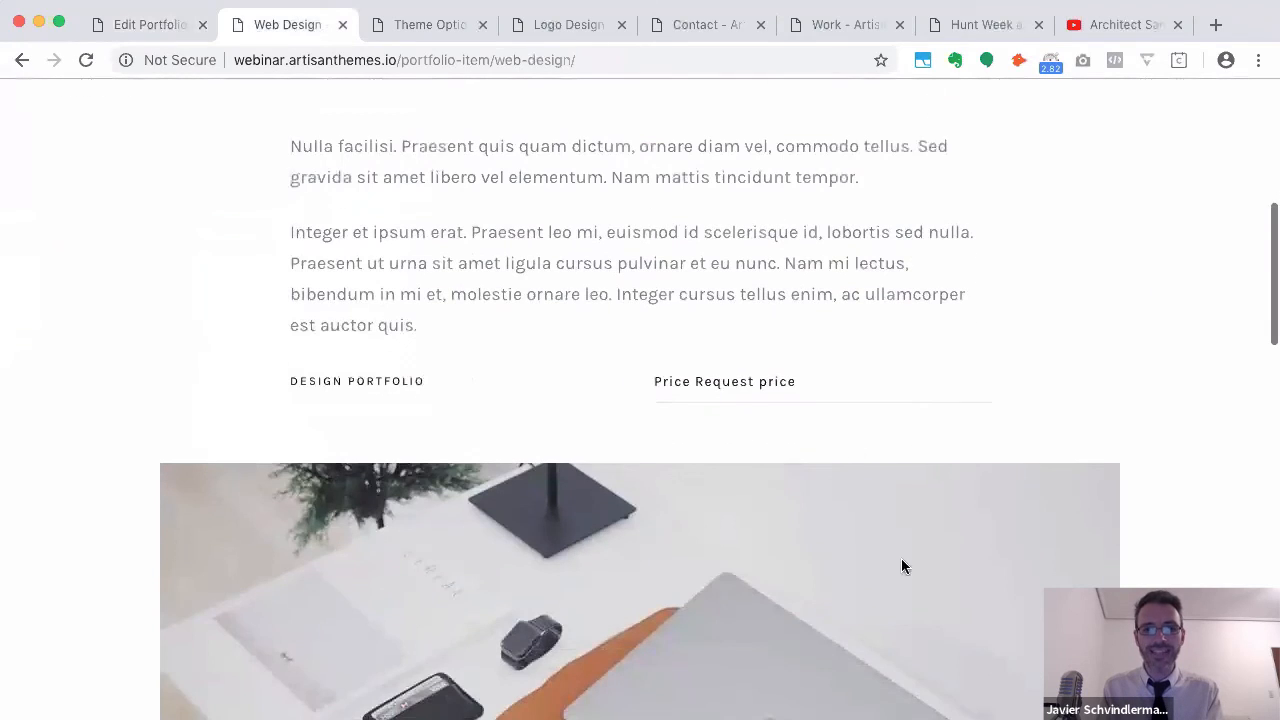
scroll(647, 360, "up", 2)
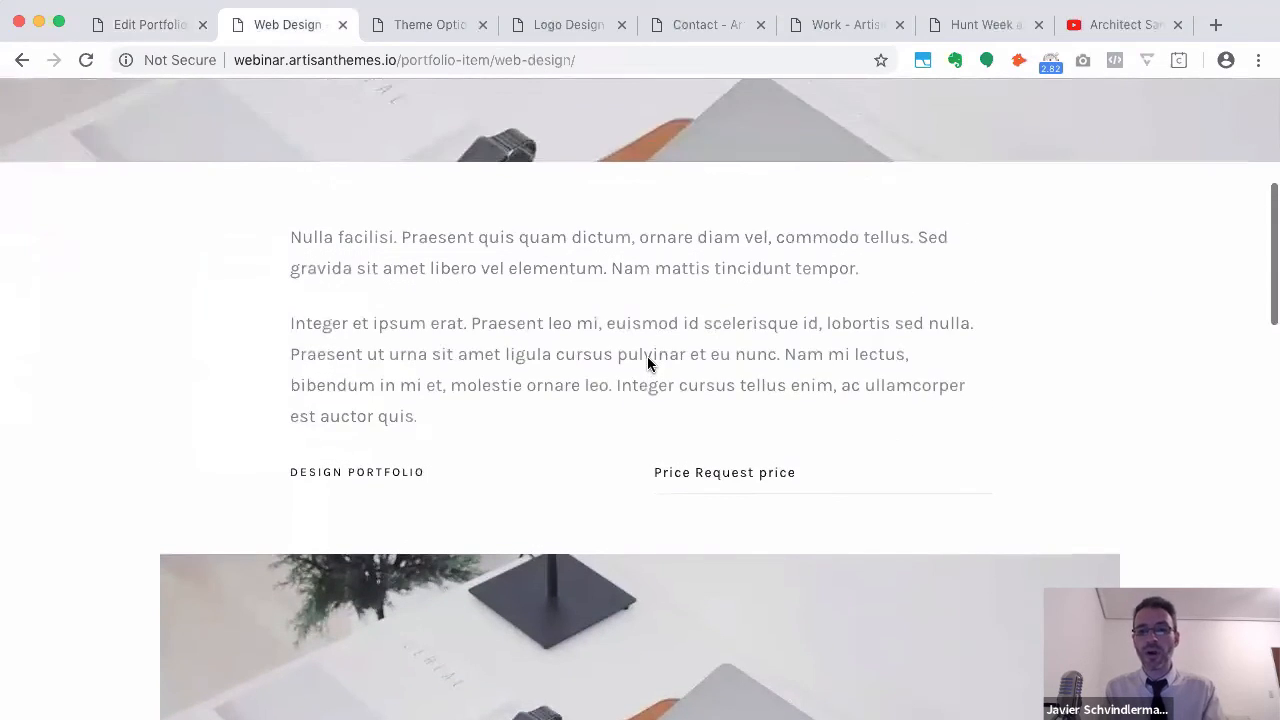
scroll(647, 356, "down", 2)
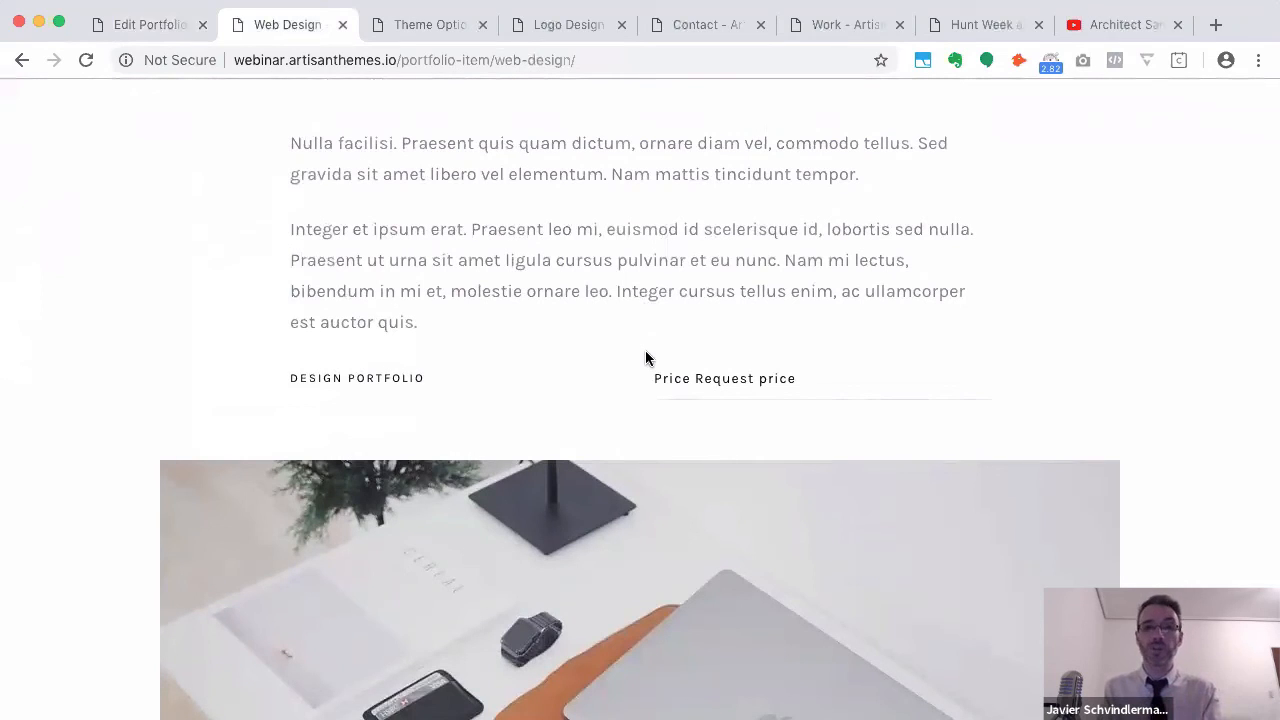
Change the Web Design item's layout to Layout 8, update the item, and reload its live page
left_click(157, 21)
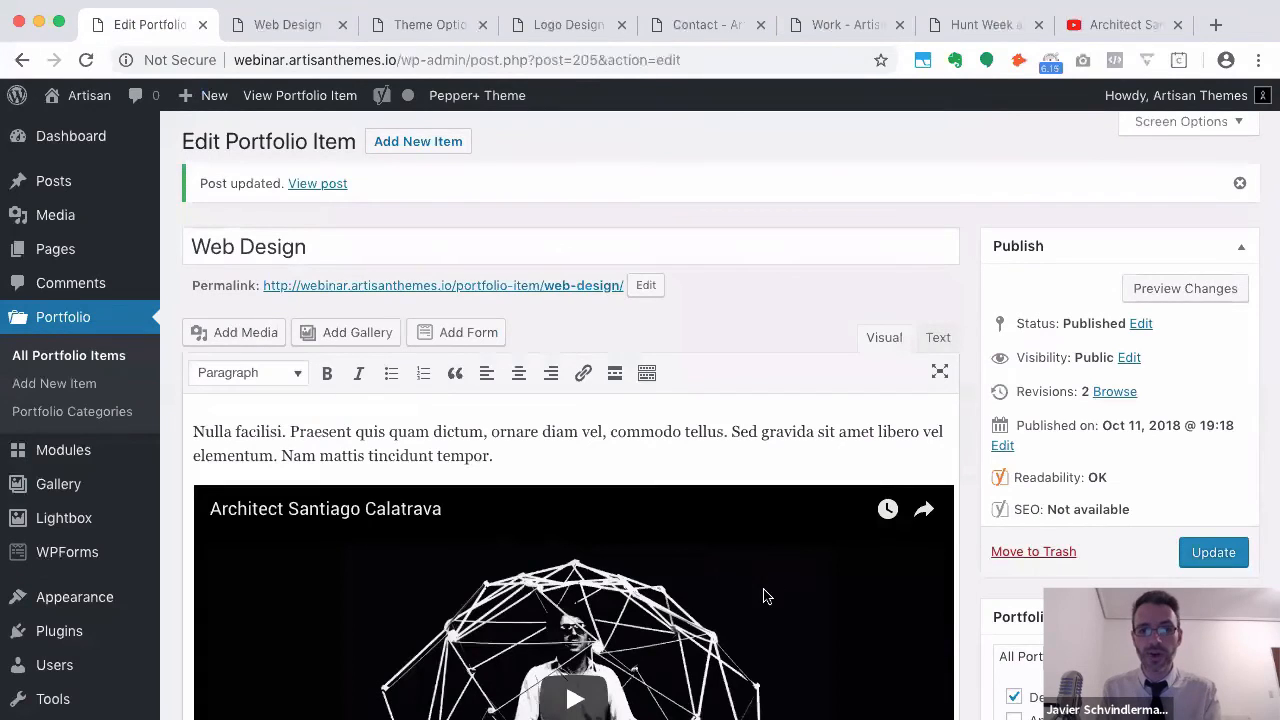
scroll(973, 644, "down", 15)
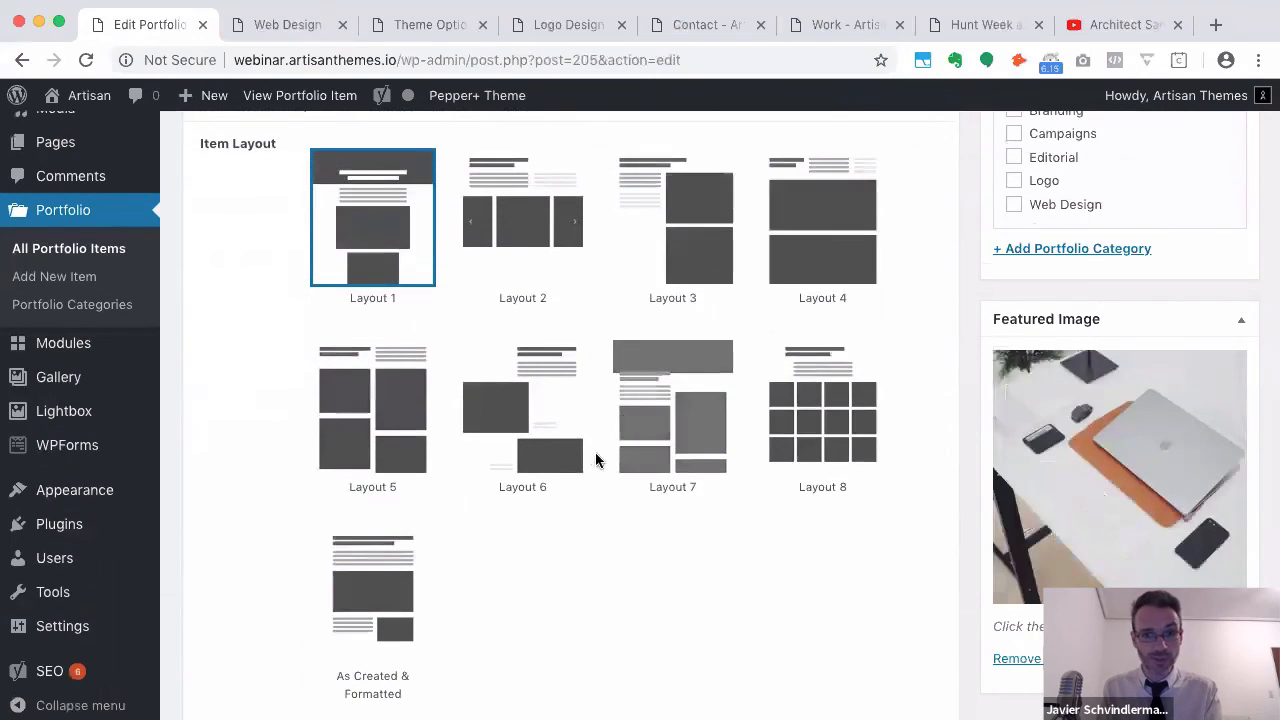
left_click(826, 428)
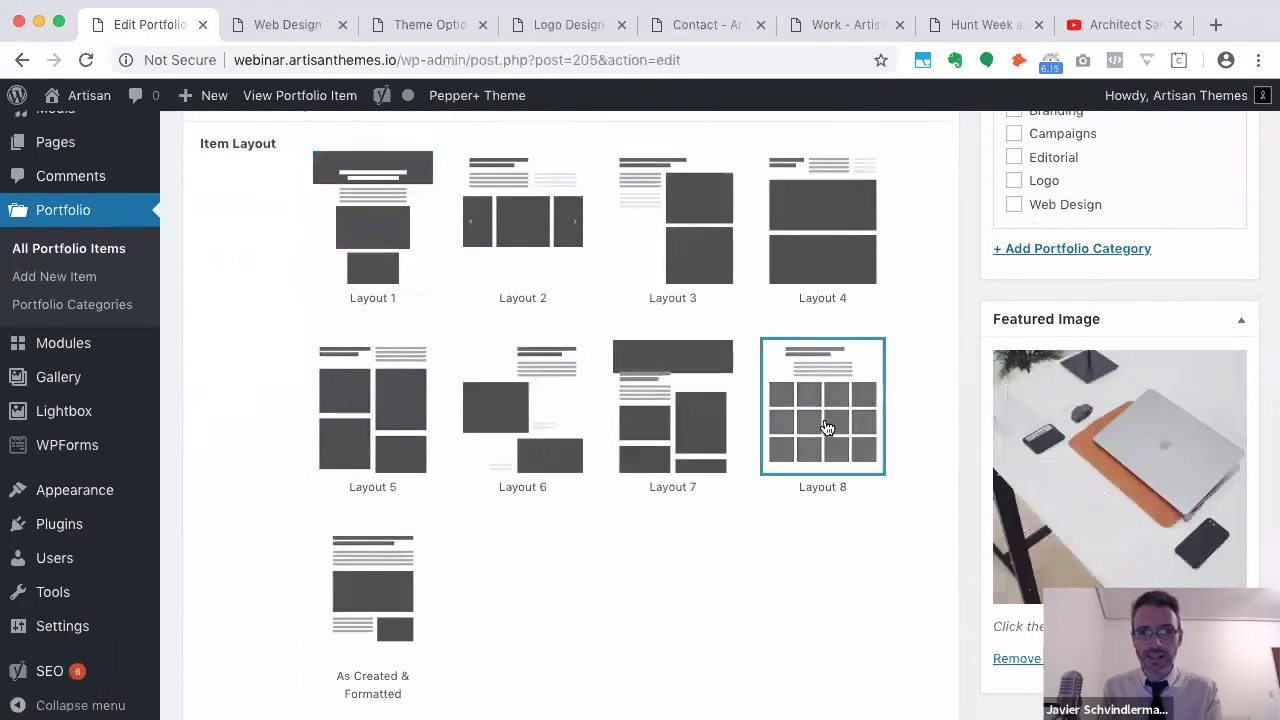
left_click(287, 24)
scroll(1040, 437, "up", 5)
key("super+r")
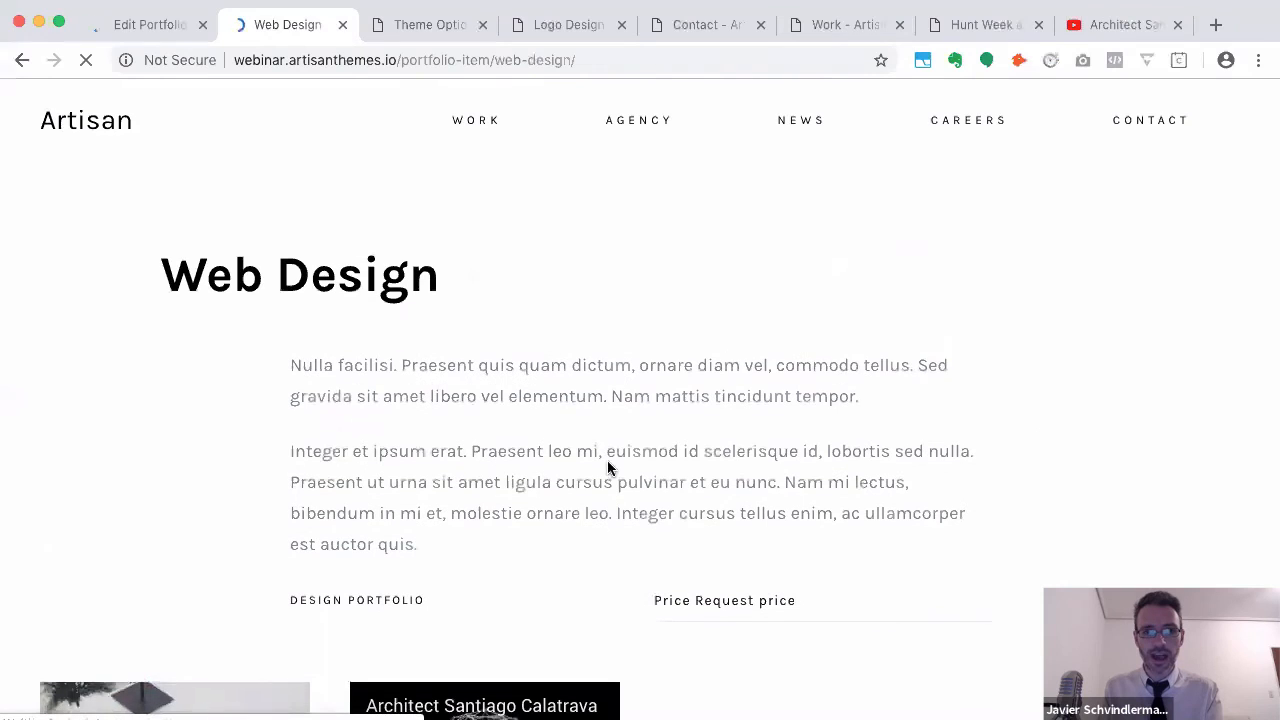
Set the Web Design item's layout to Layout 3, update the item, and reload its live page
left_click(160, 24)
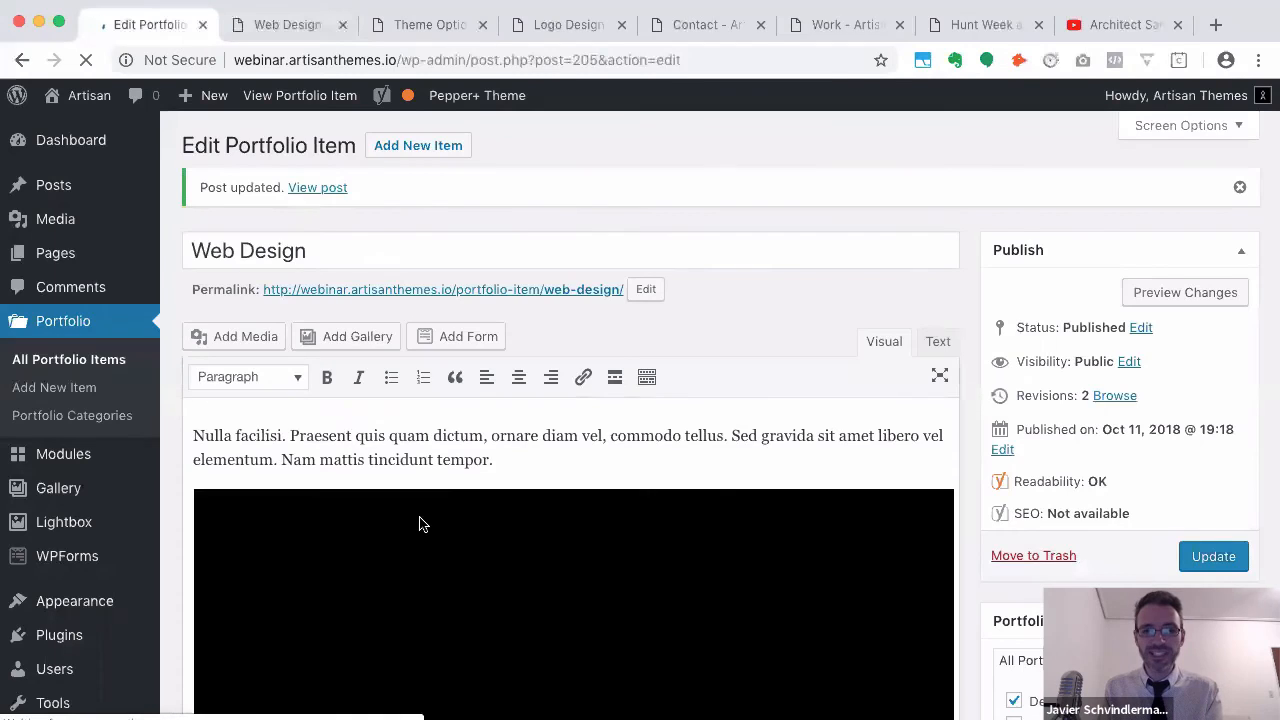
scroll(604, 518, "down", 3)
scroll(643, 548, "down", 15)
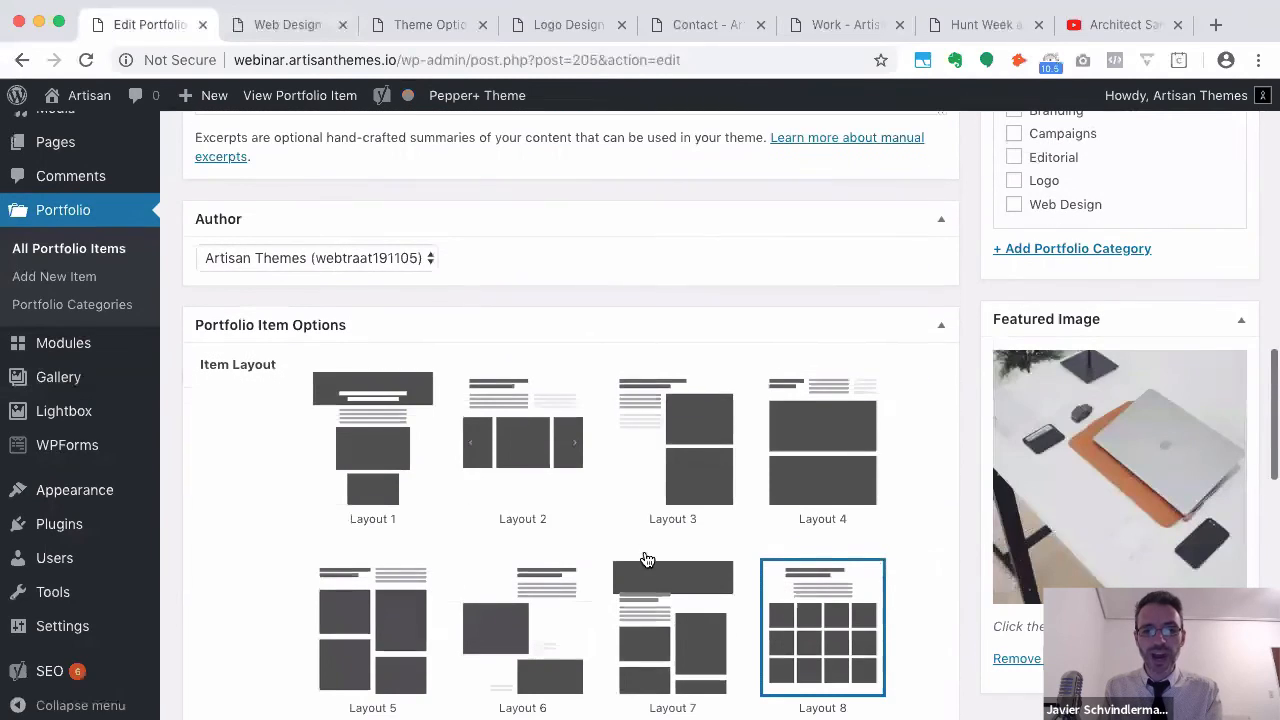
left_click(660, 431)
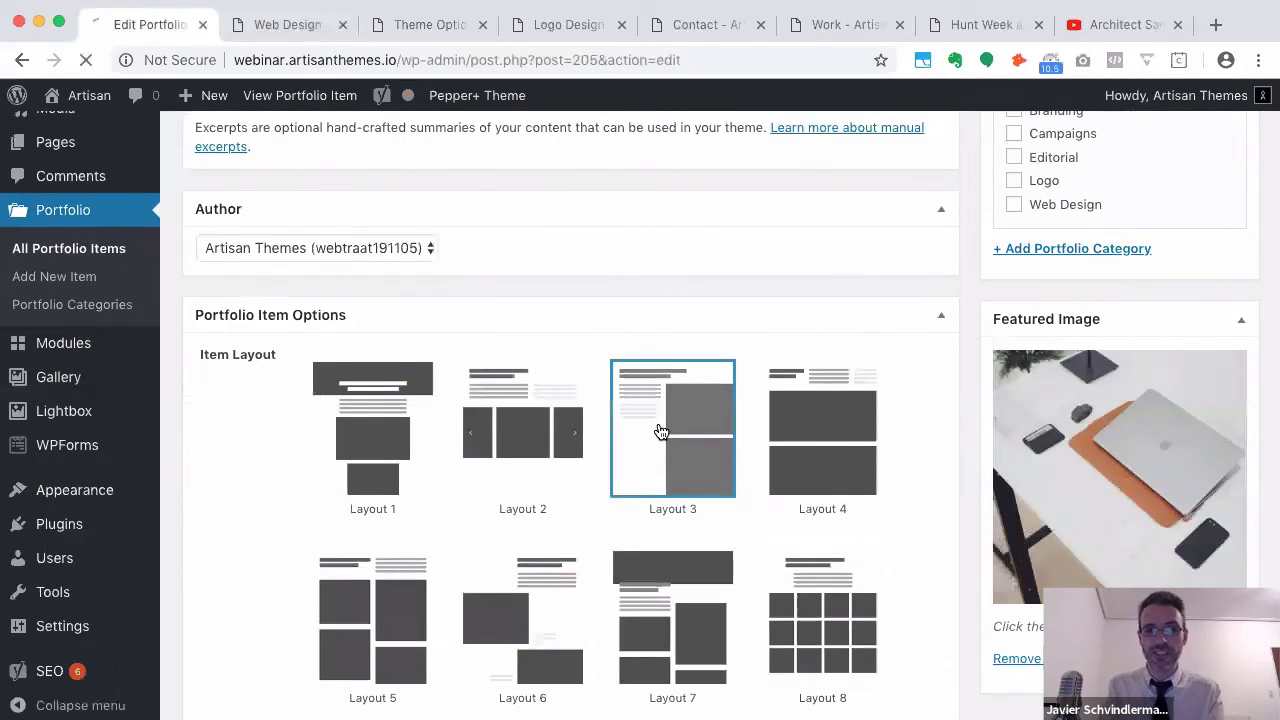
left_click(296, 26)
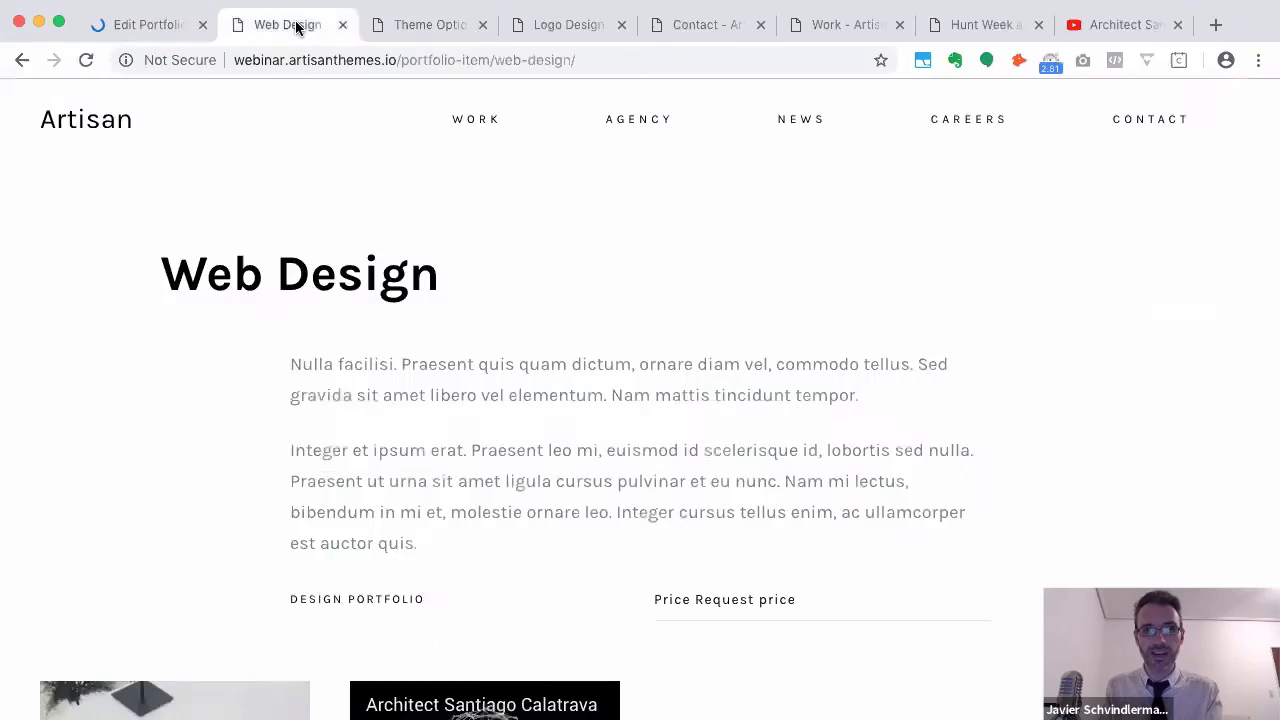
key("super+r")
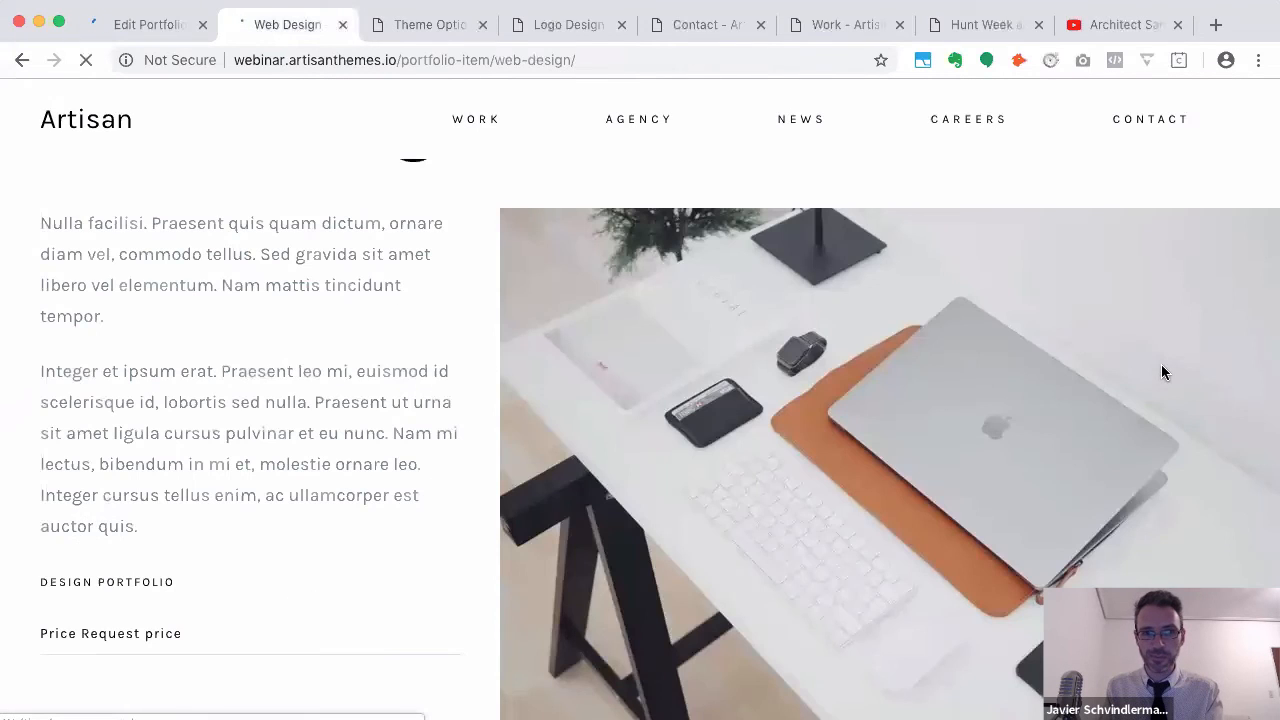
Look through the live Web Design page in its new layout and compare it with the live Logo Design page
scroll(1161, 372, "down", 5)
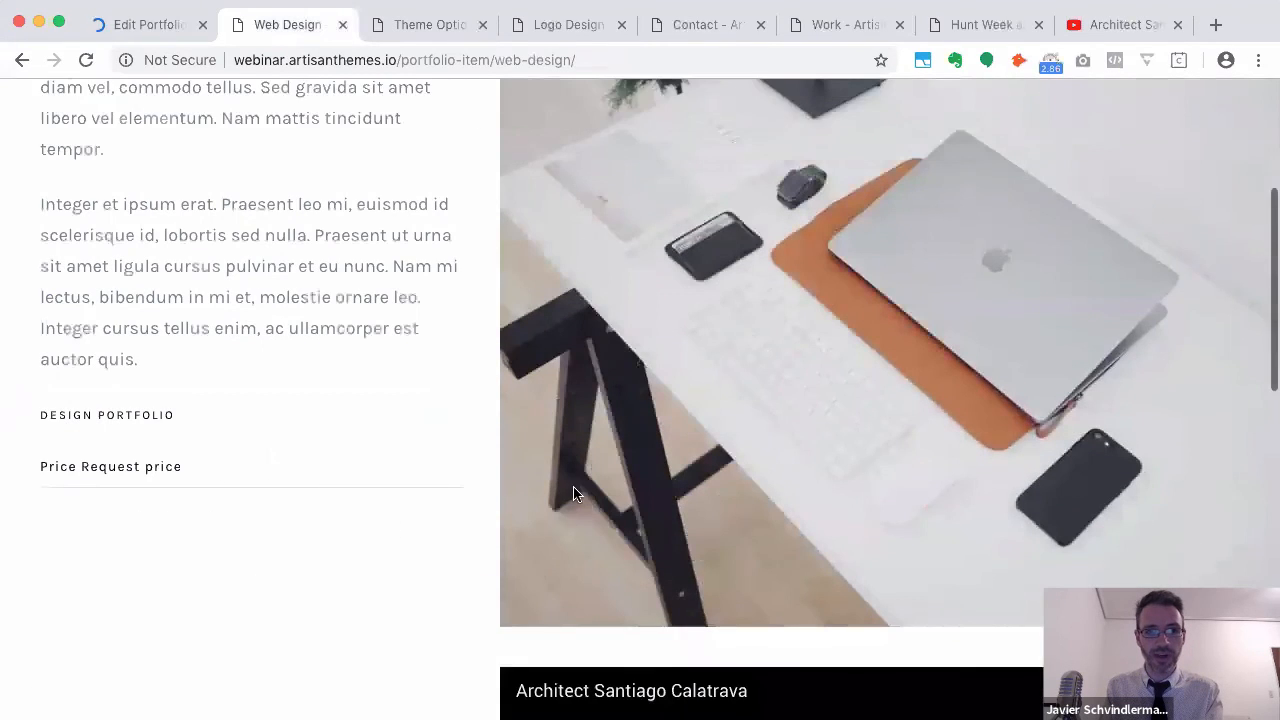
scroll(571, 491, "up", 5)
scroll(574, 489, "down", 5)
scroll(574, 489, "up", 6)
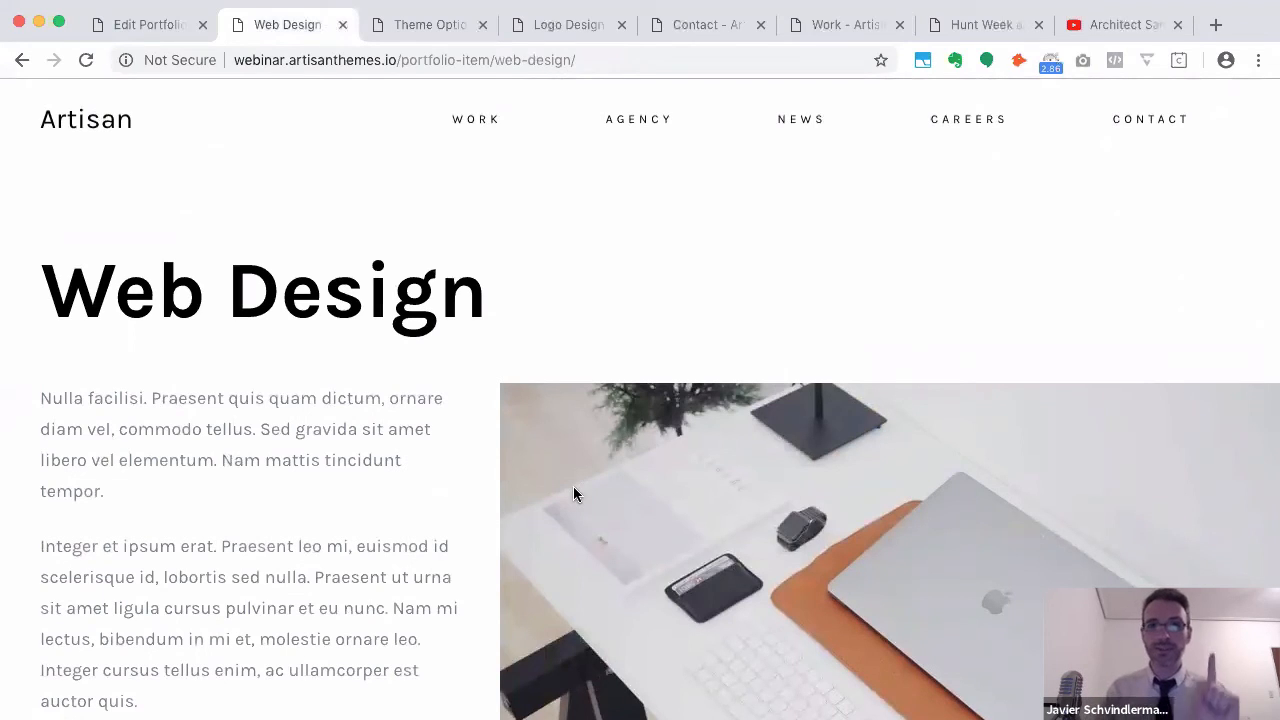
left_click(151, 28)
left_click(543, 26)
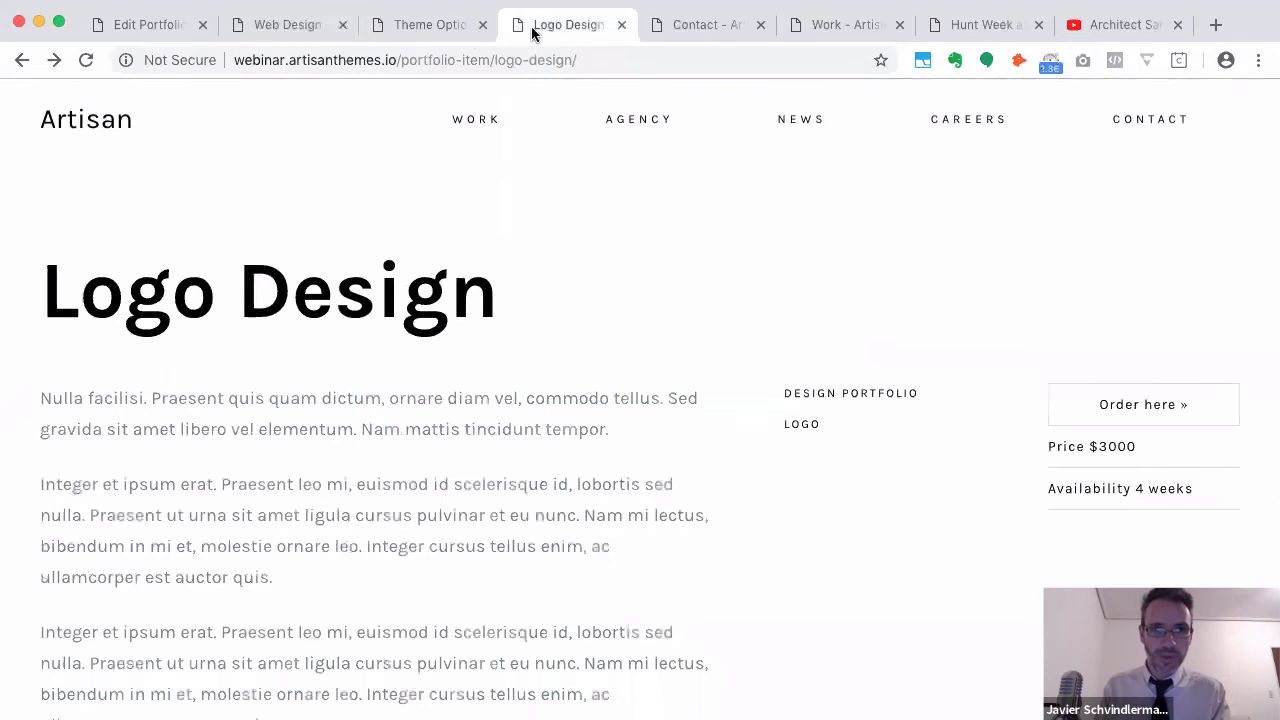
left_click(288, 28)
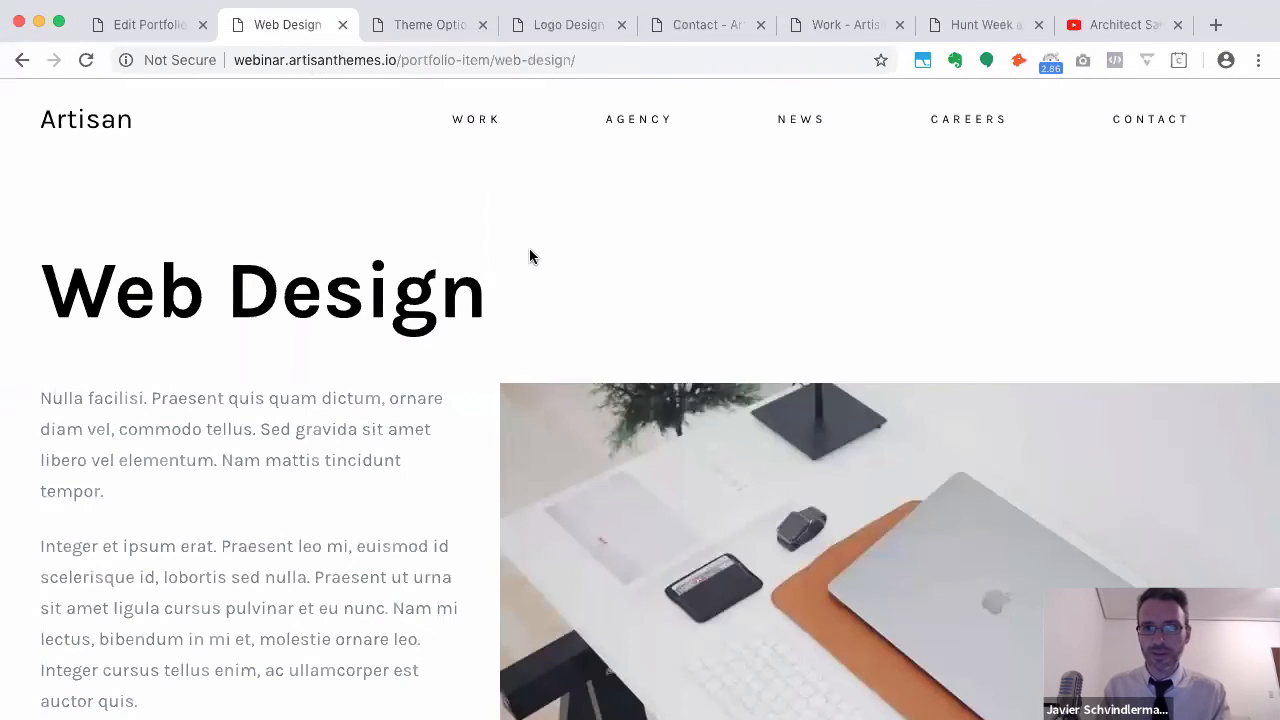
Go back to the Design Services grid and open the Logo Design item to examine its order link, price and availability
scroll(529, 257, "left", 5)
scroll(529, 257, "right", 5)
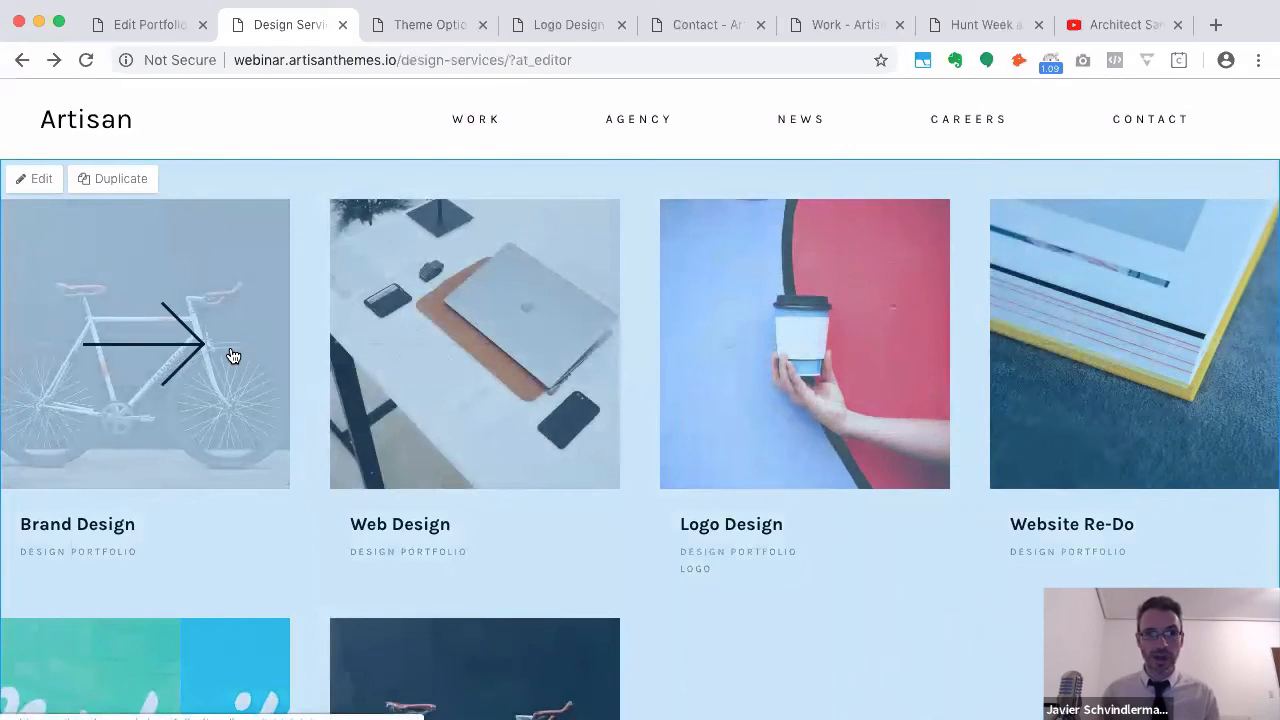
left_click(799, 344)
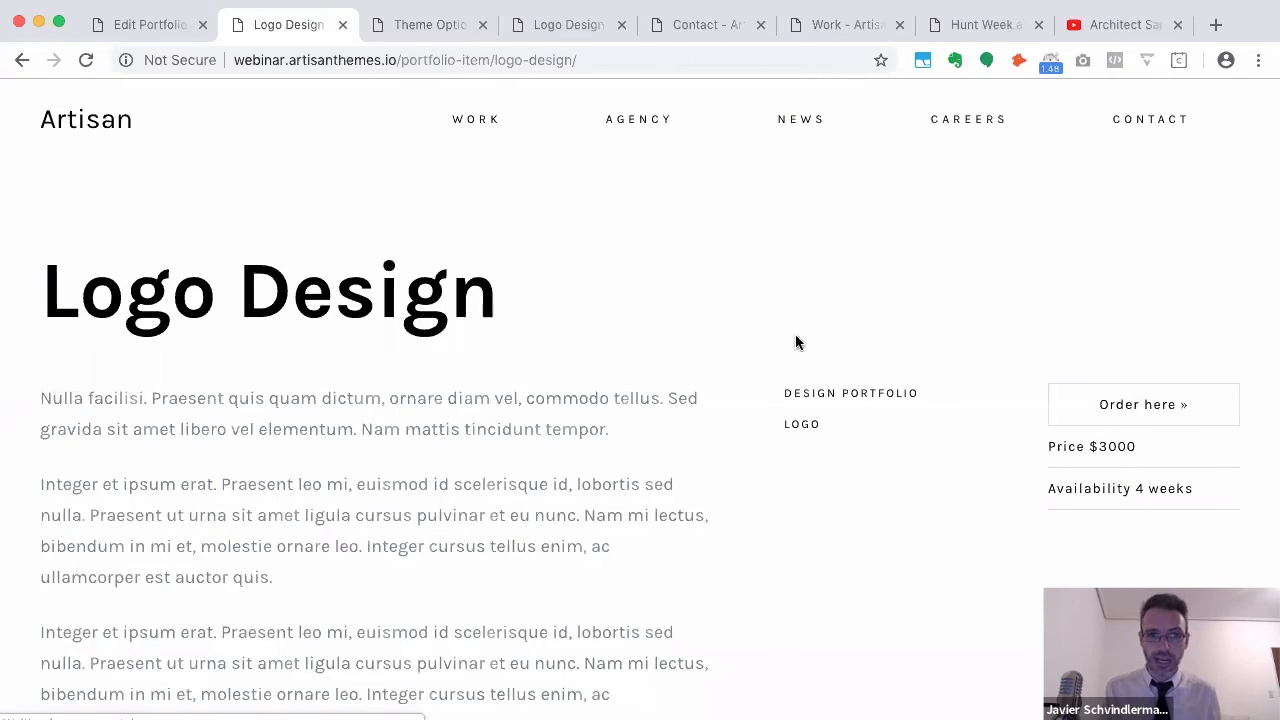
scroll(321, 381, "down", 1)
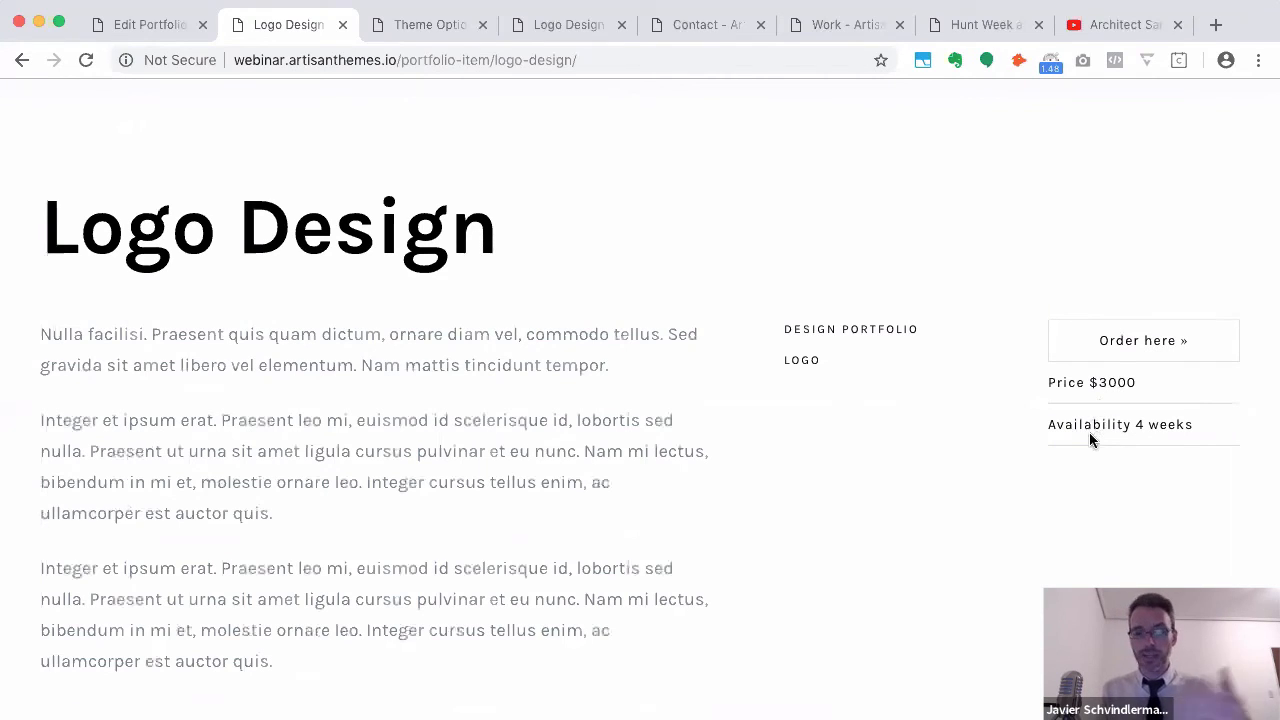
scroll(770, 442, "up", 1)
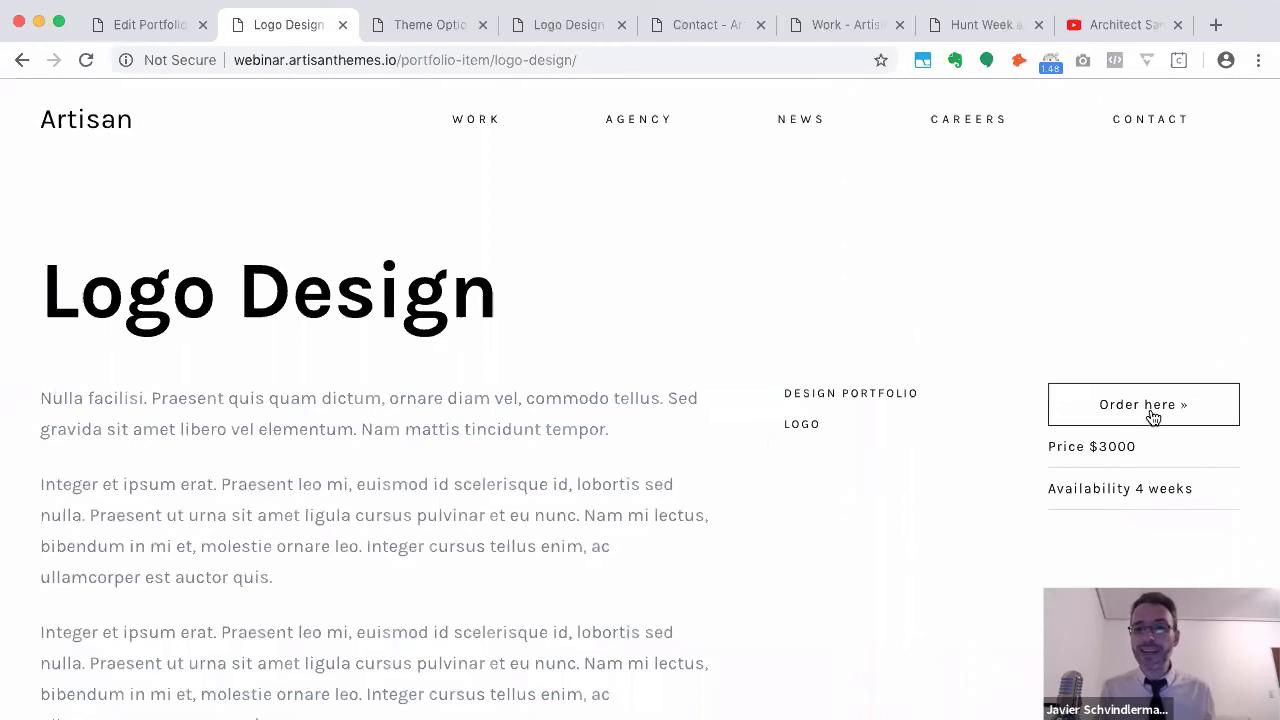
Open the Logo Design portfolio item for editing and set its Link Title to "View Work"
left_click(146, 27)
left_click(34, 357)
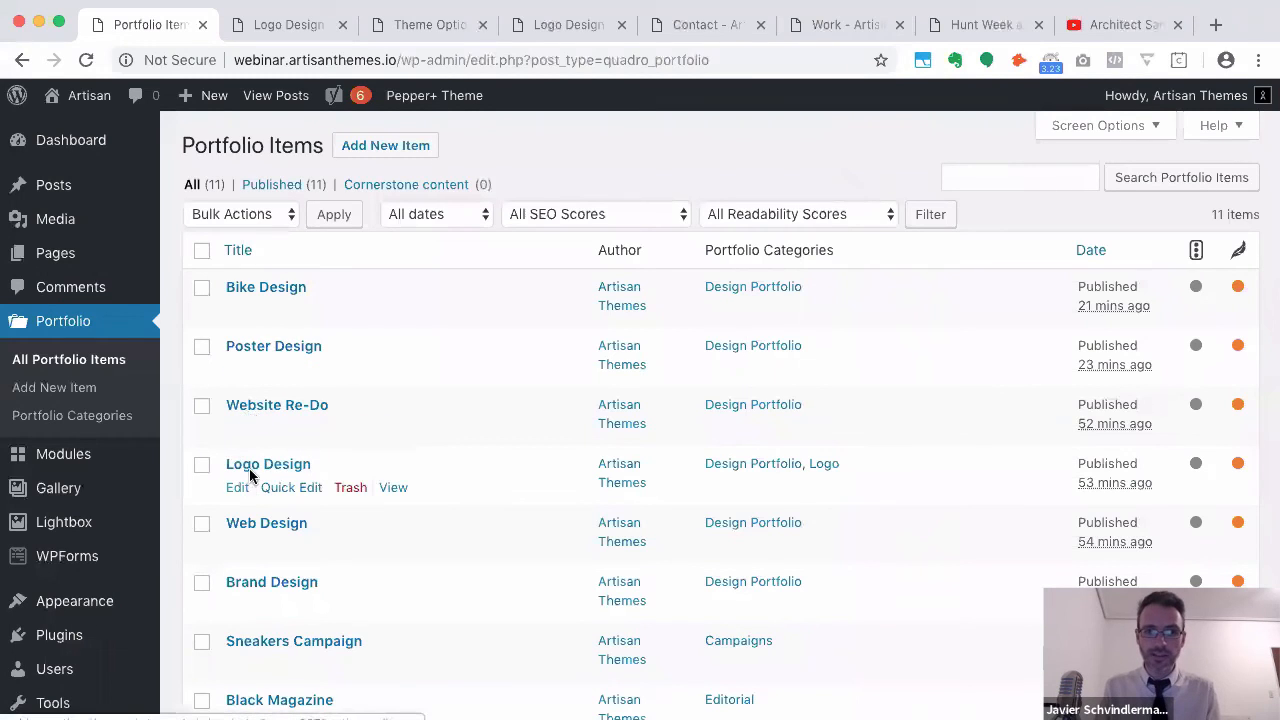
left_click(252, 464)
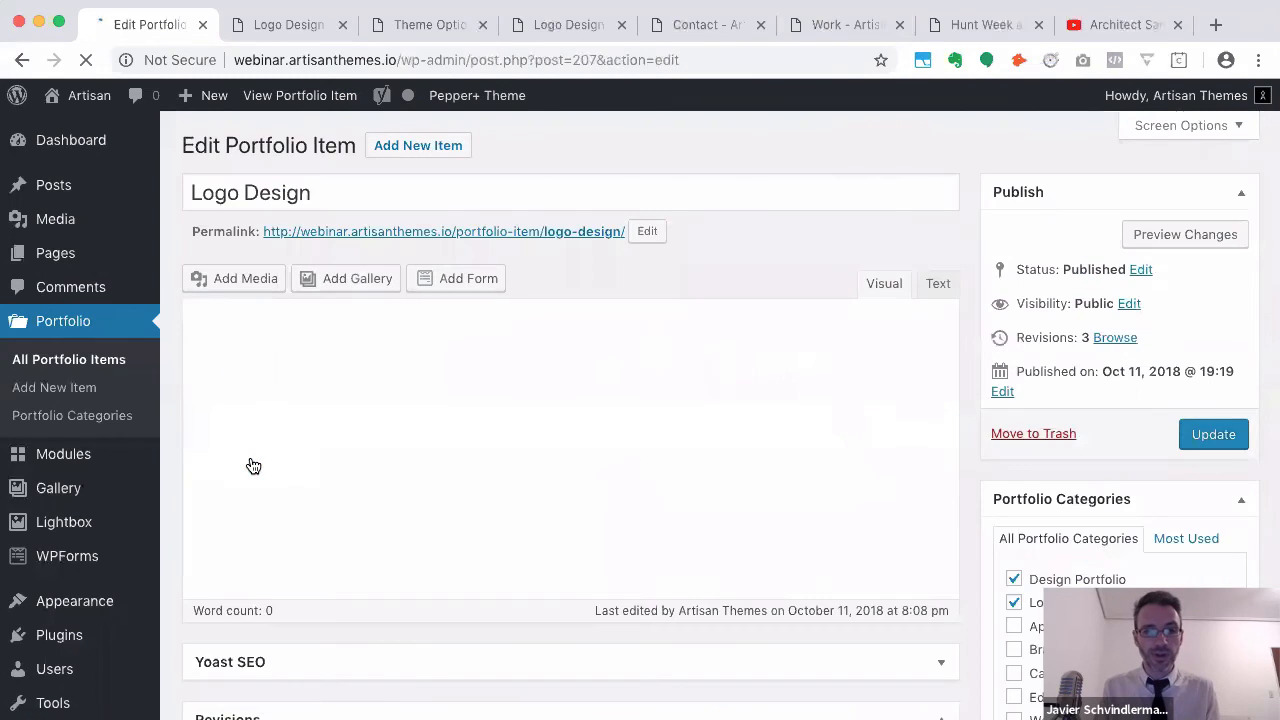
scroll(252, 464, "down", 15)
scroll(252, 466, "down", 5)
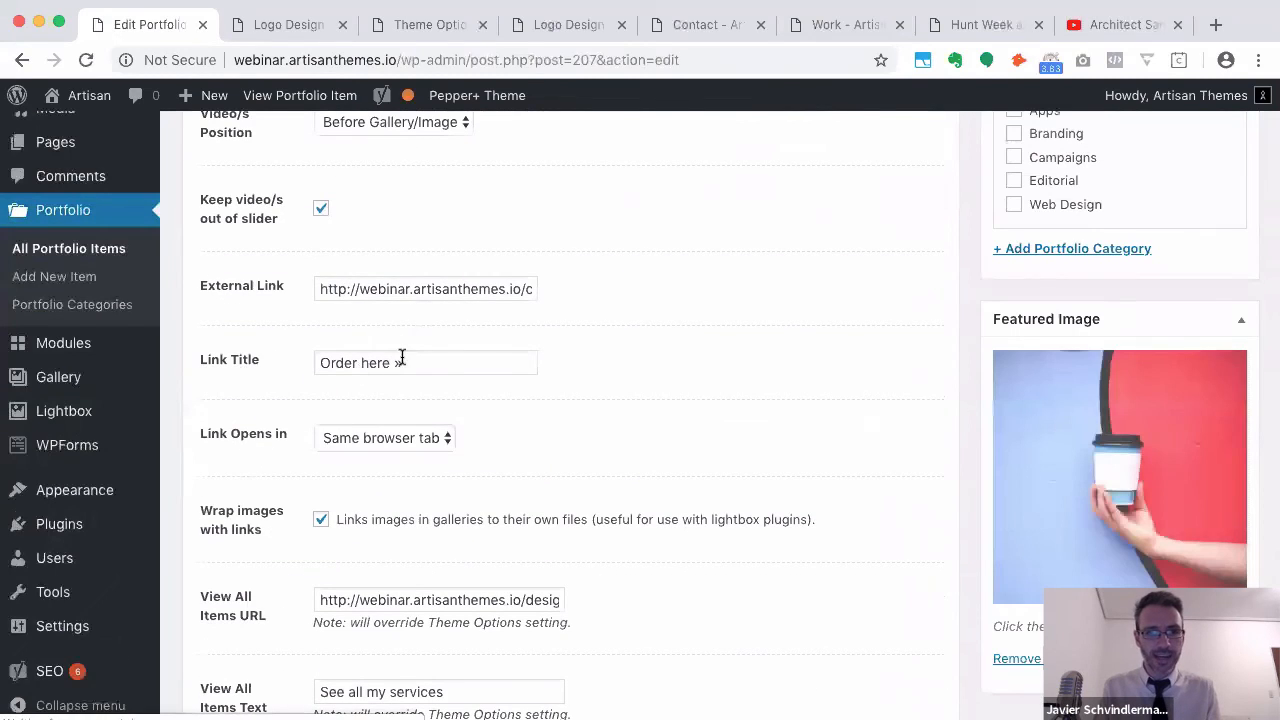
triple_click(401, 360)
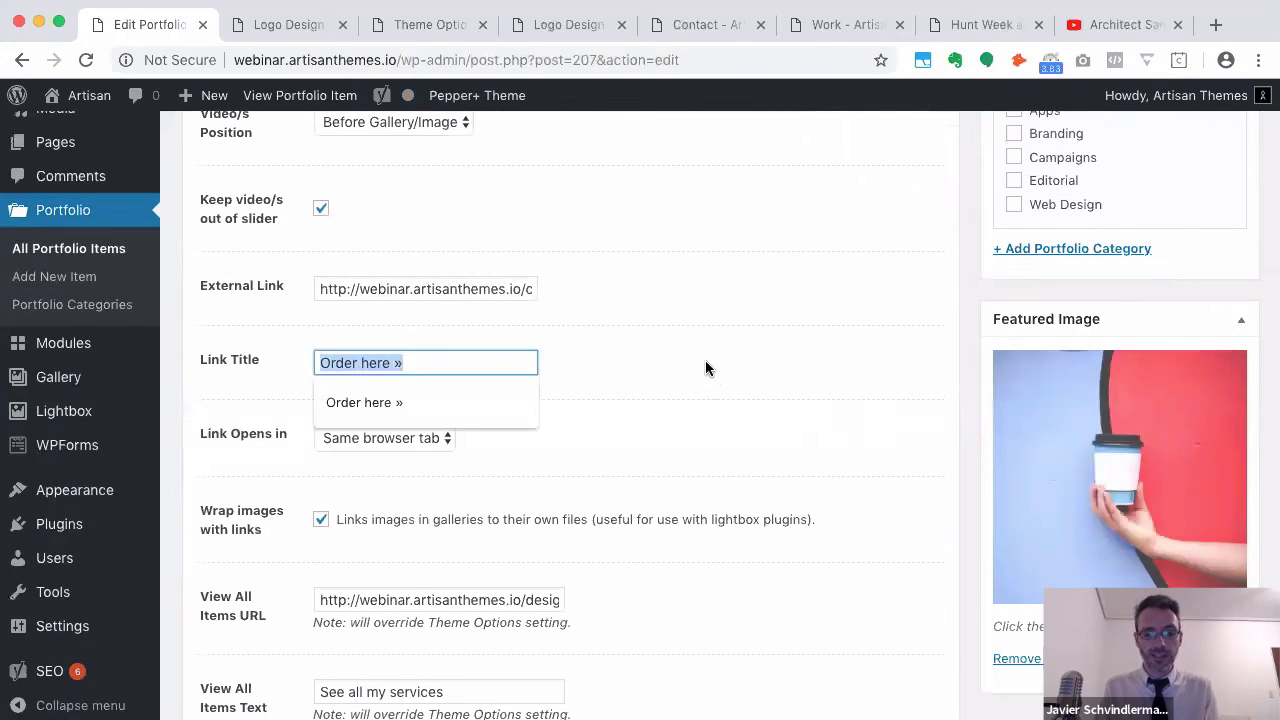
type("View Work")
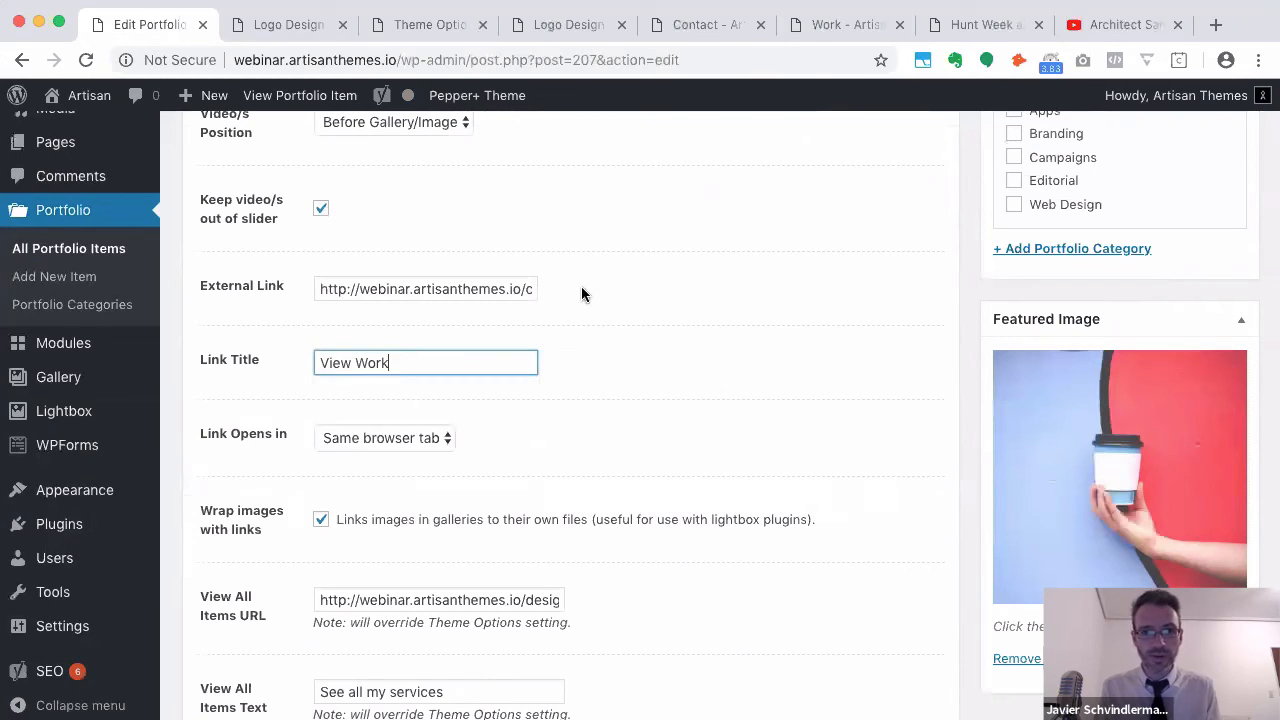
triple_click(455, 287)
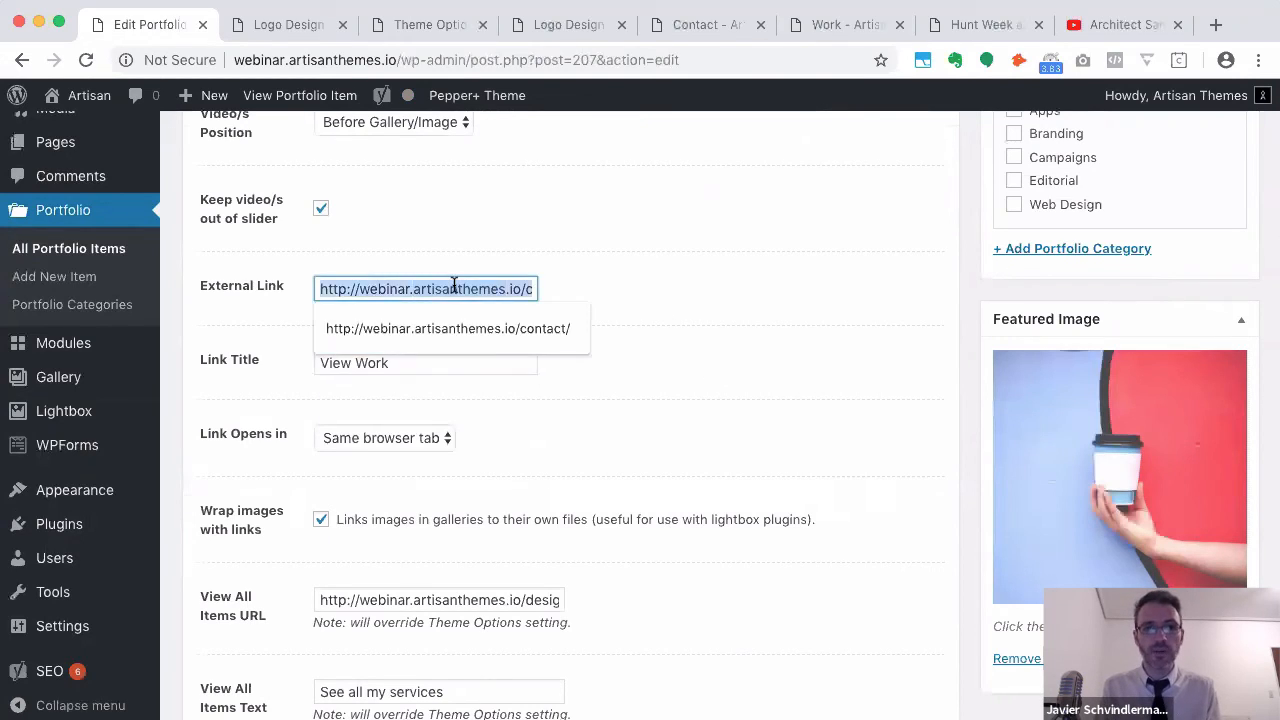
key("BackSpace")
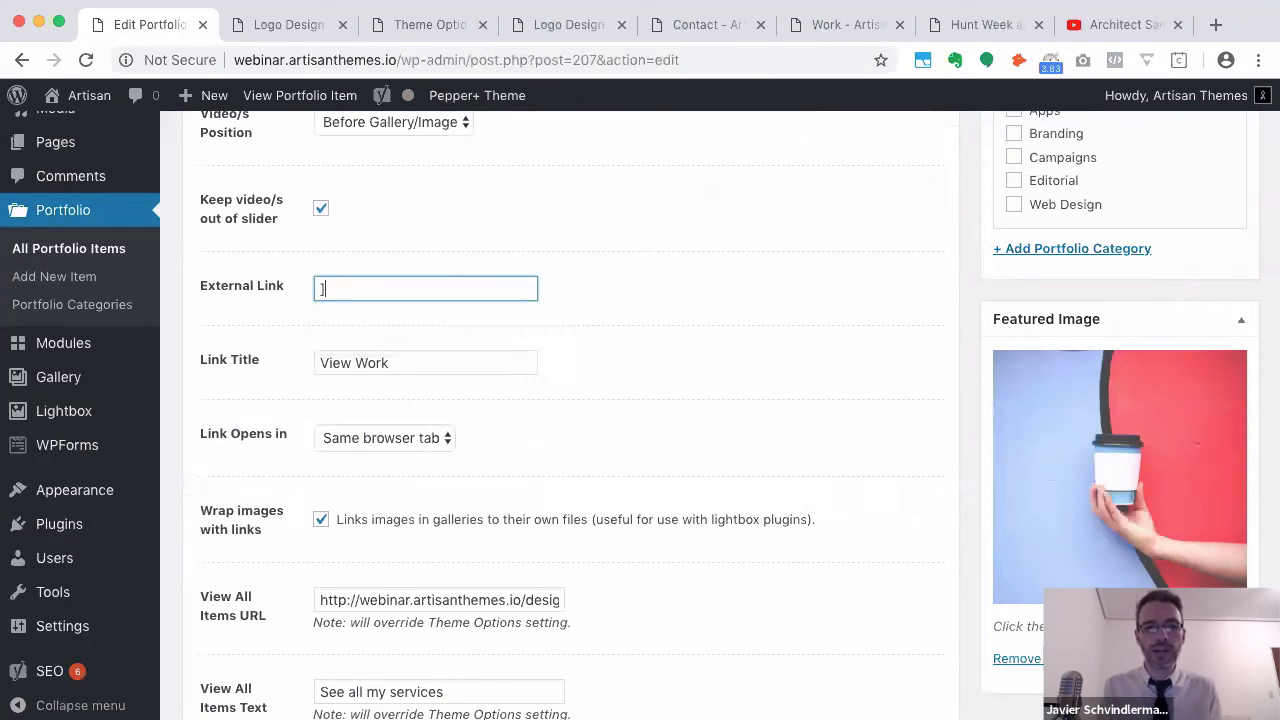
type("http")
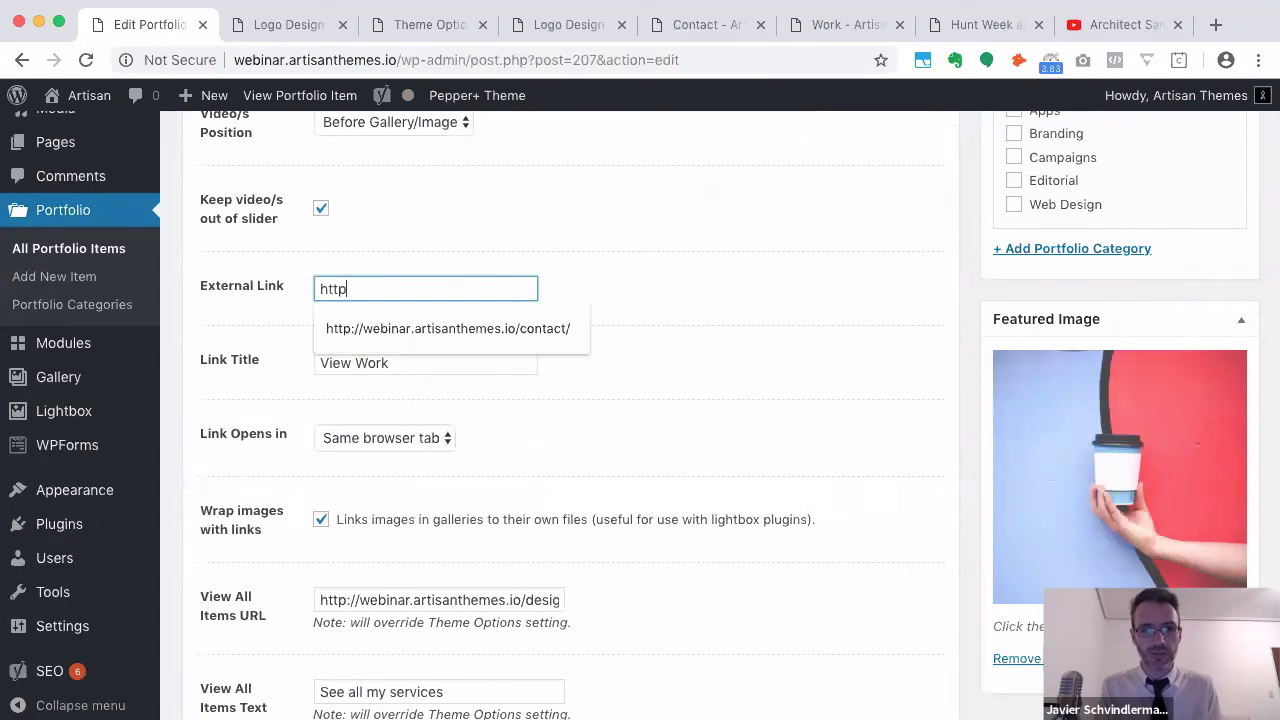
type("s://youtube")
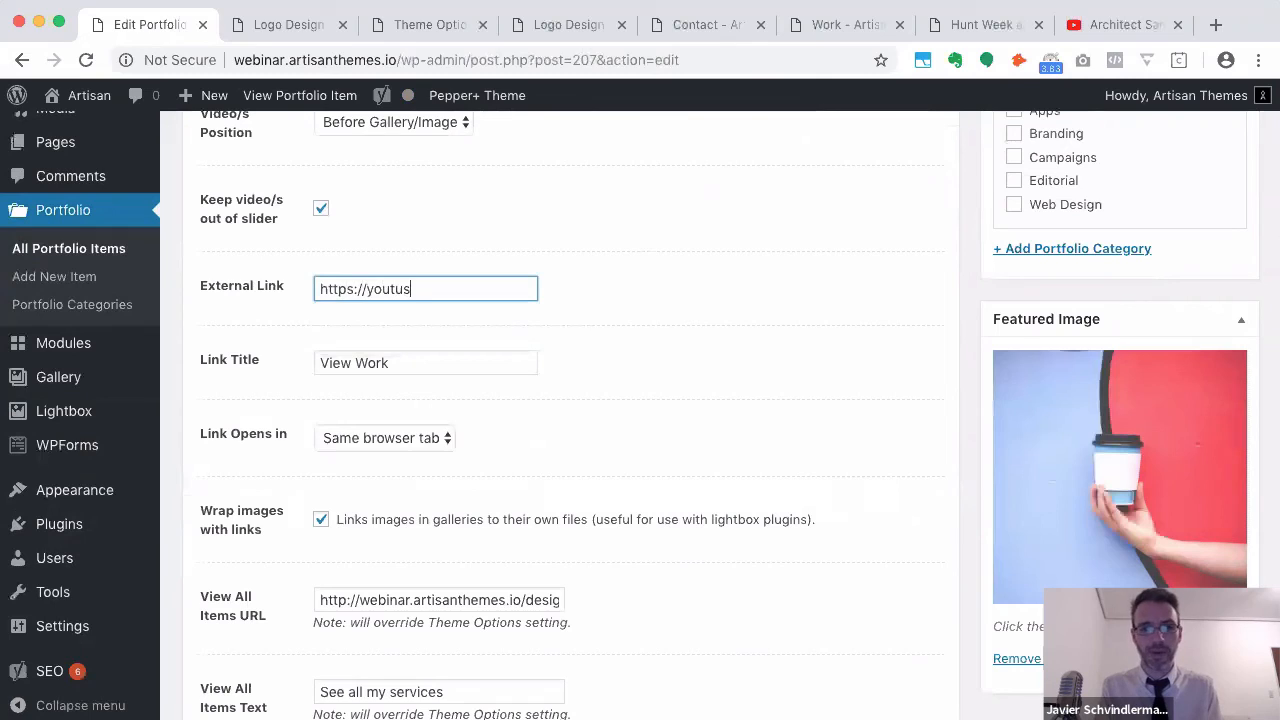
type(".com")
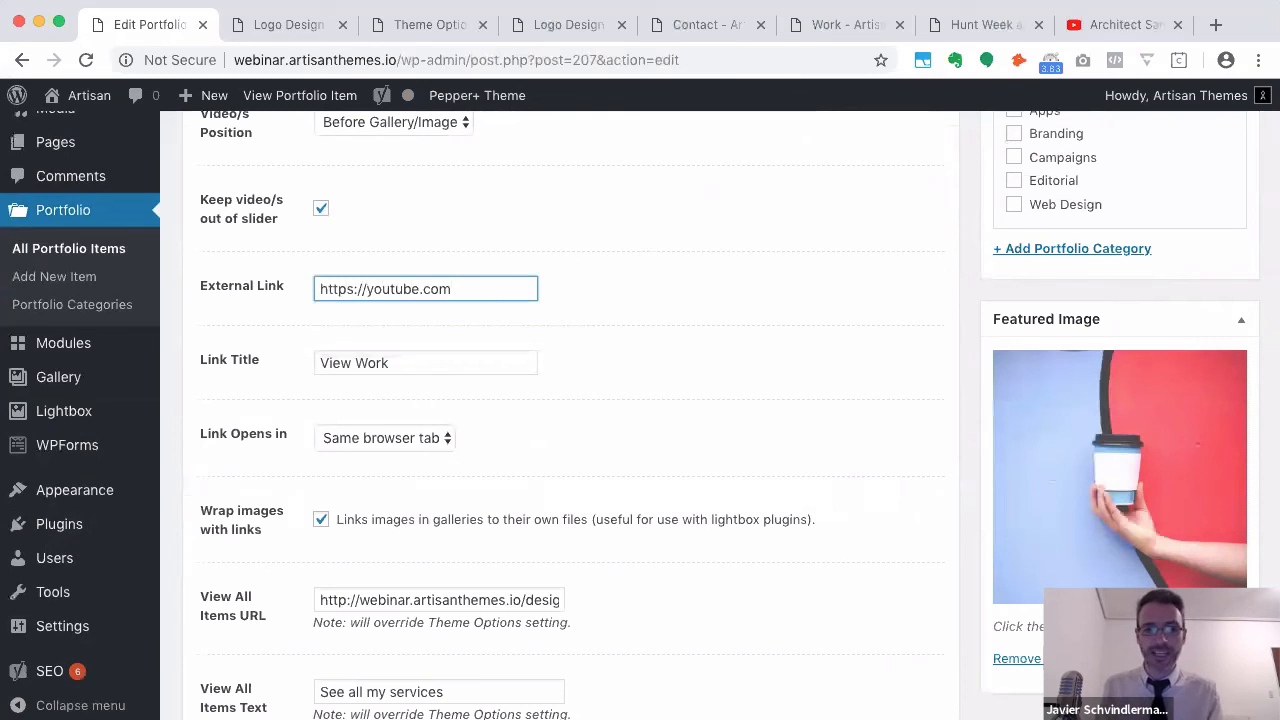
key("Return")
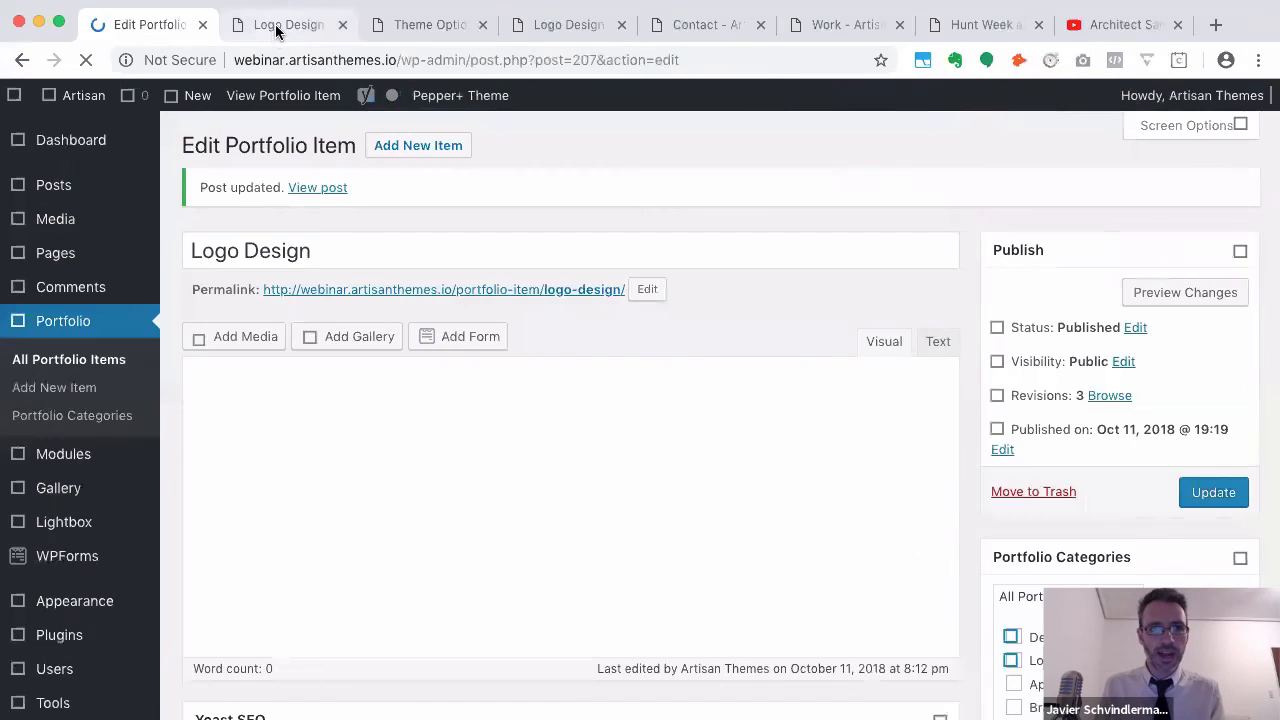
Reload the live Logo Design page, follow its View Work link, and return to the item page
left_click(277, 30)
key("super+r")
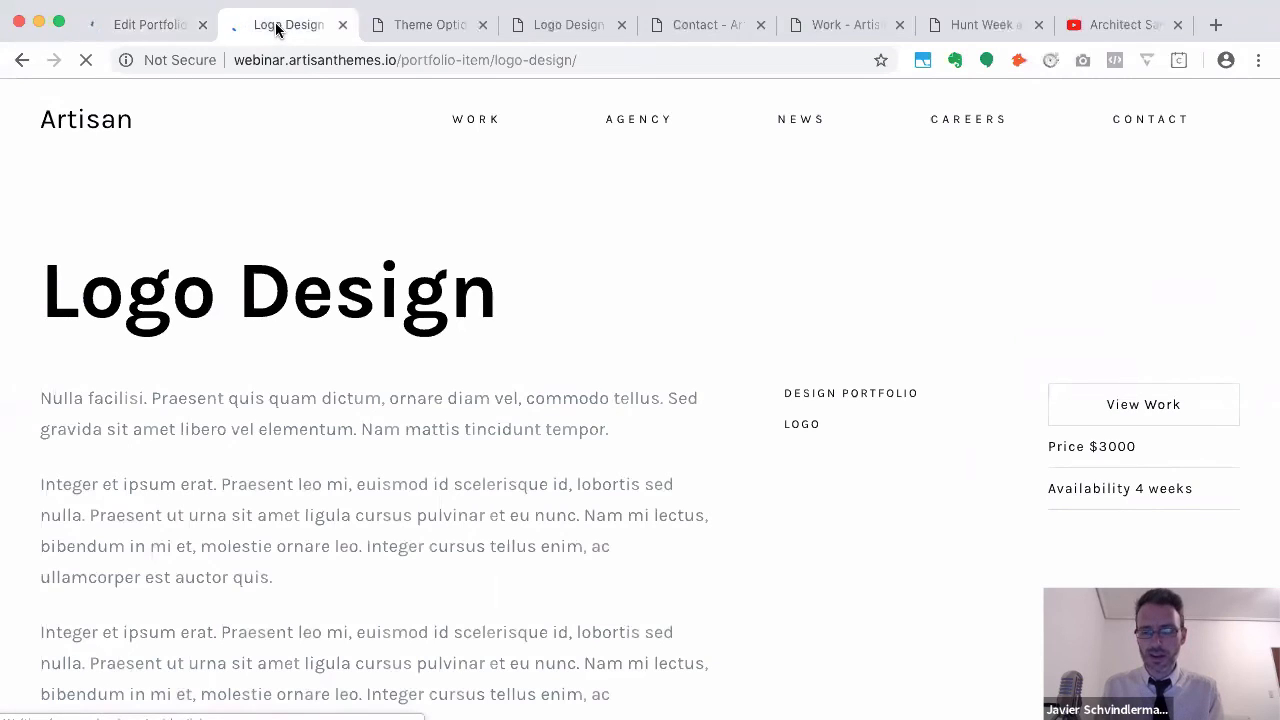
left_click(1150, 410)
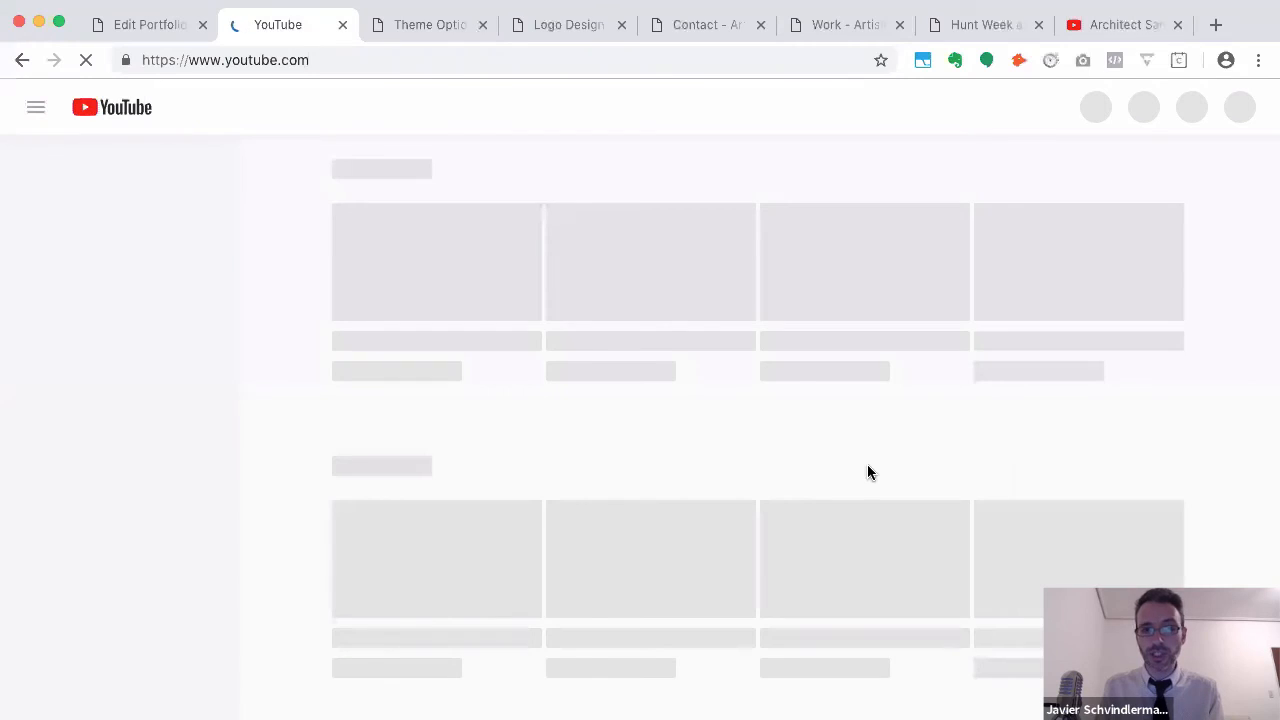
scroll(867, 473, "left", 5)
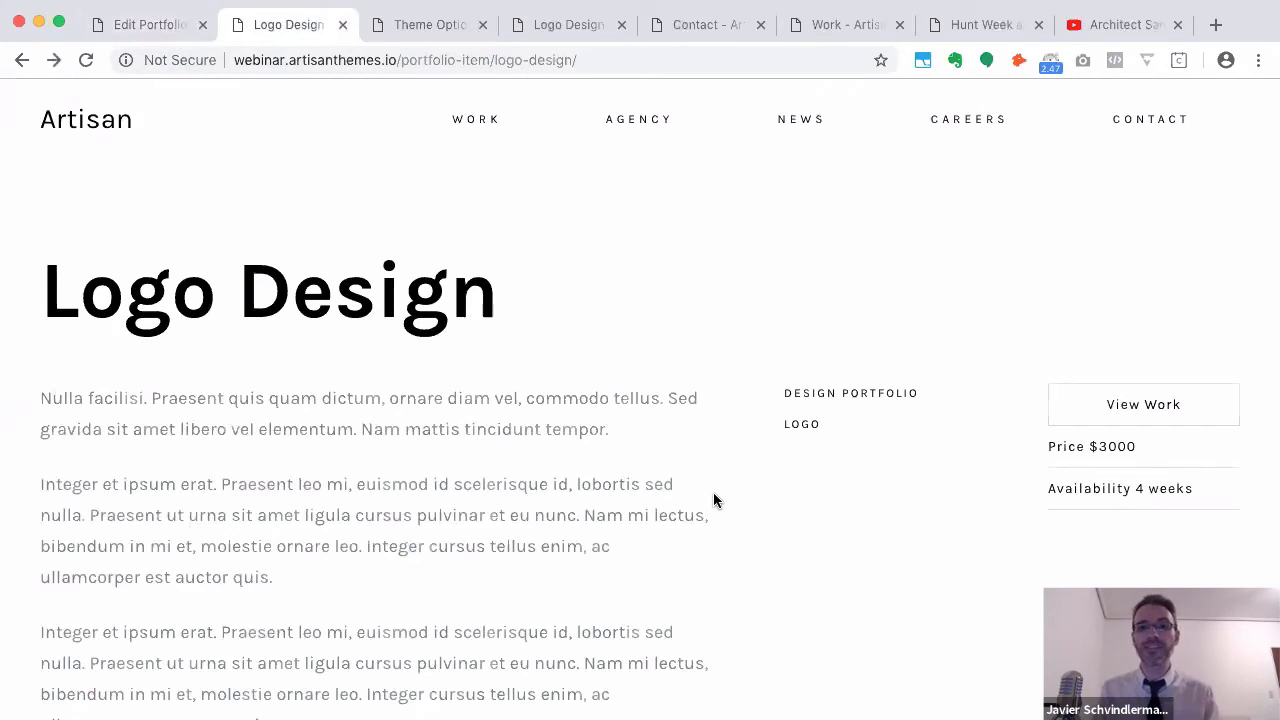
Go back to the Design Services grid, reopen Logo Design to examine its link area, and return to the grid
scroll(713, 492, "left", 5)
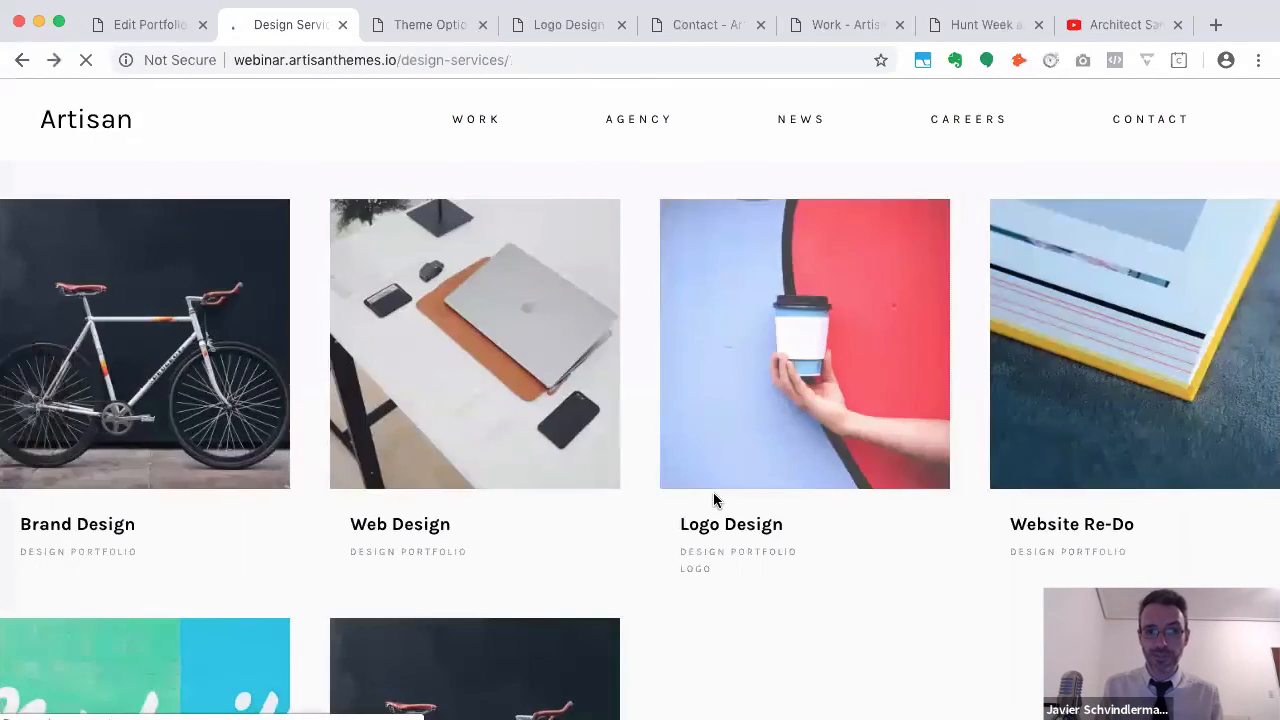
scroll(531, 403, "right", 5)
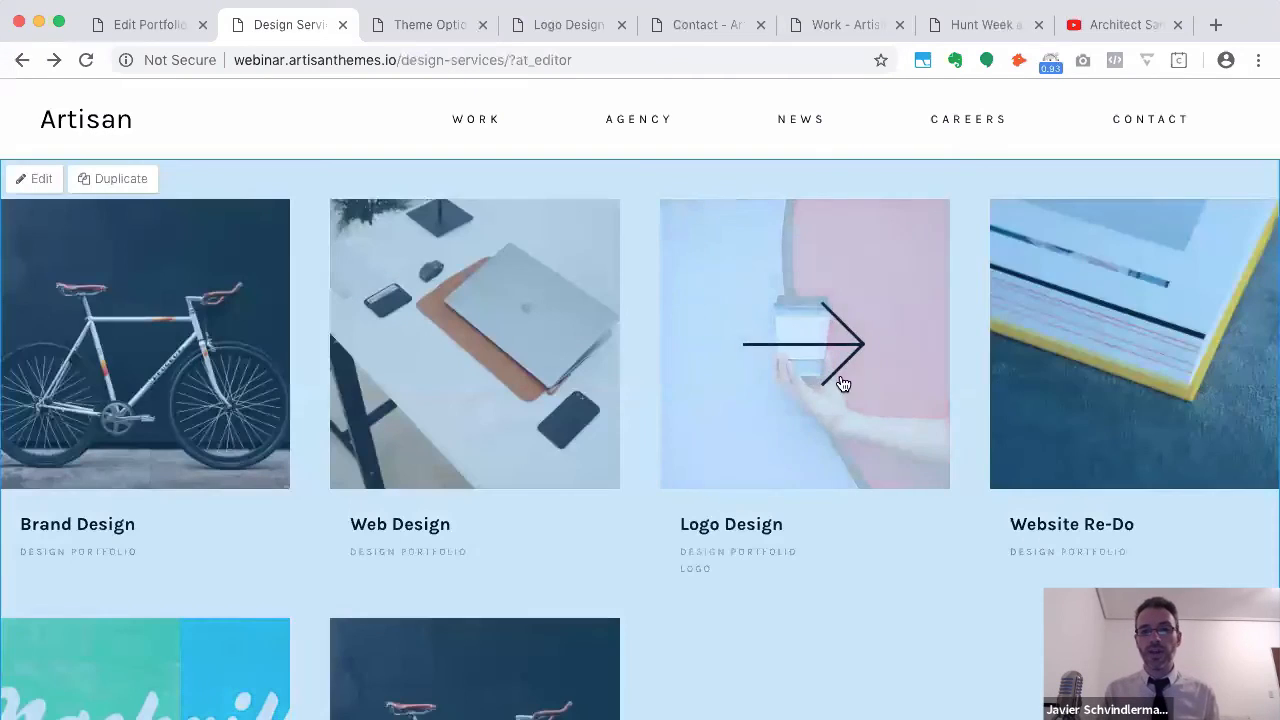
left_click(838, 398)
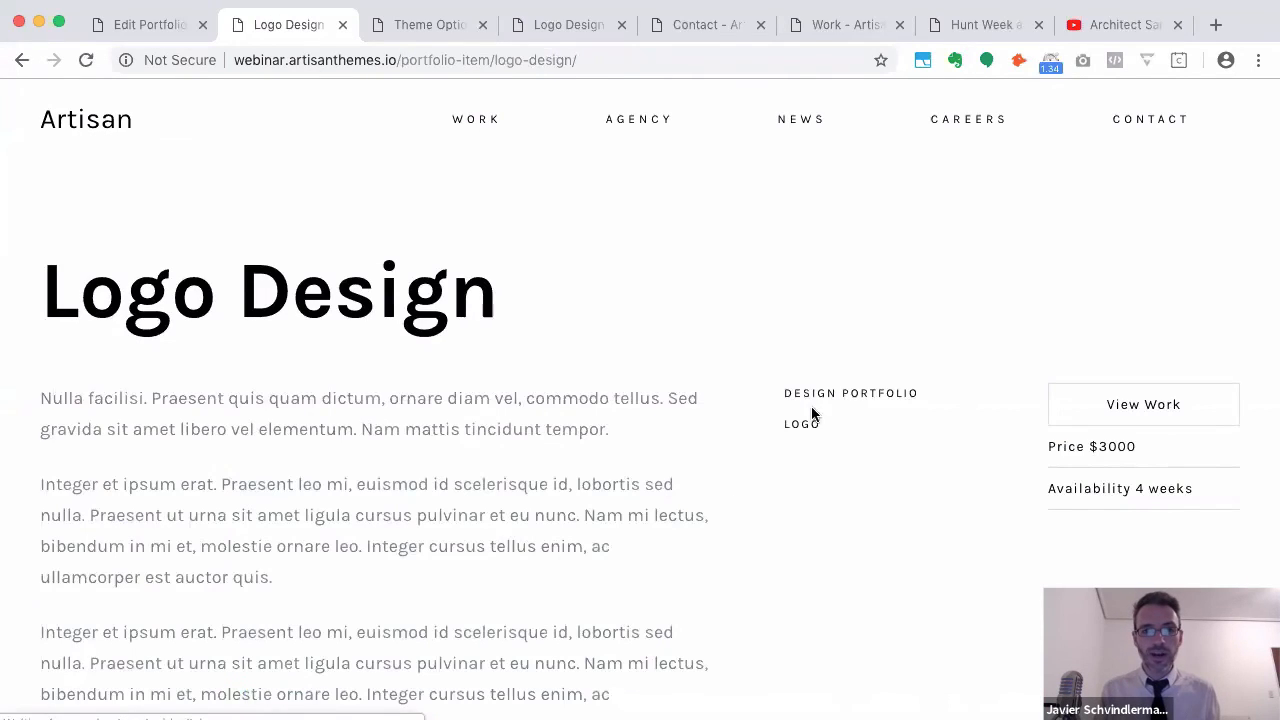
scroll(683, 517, "down", 2)
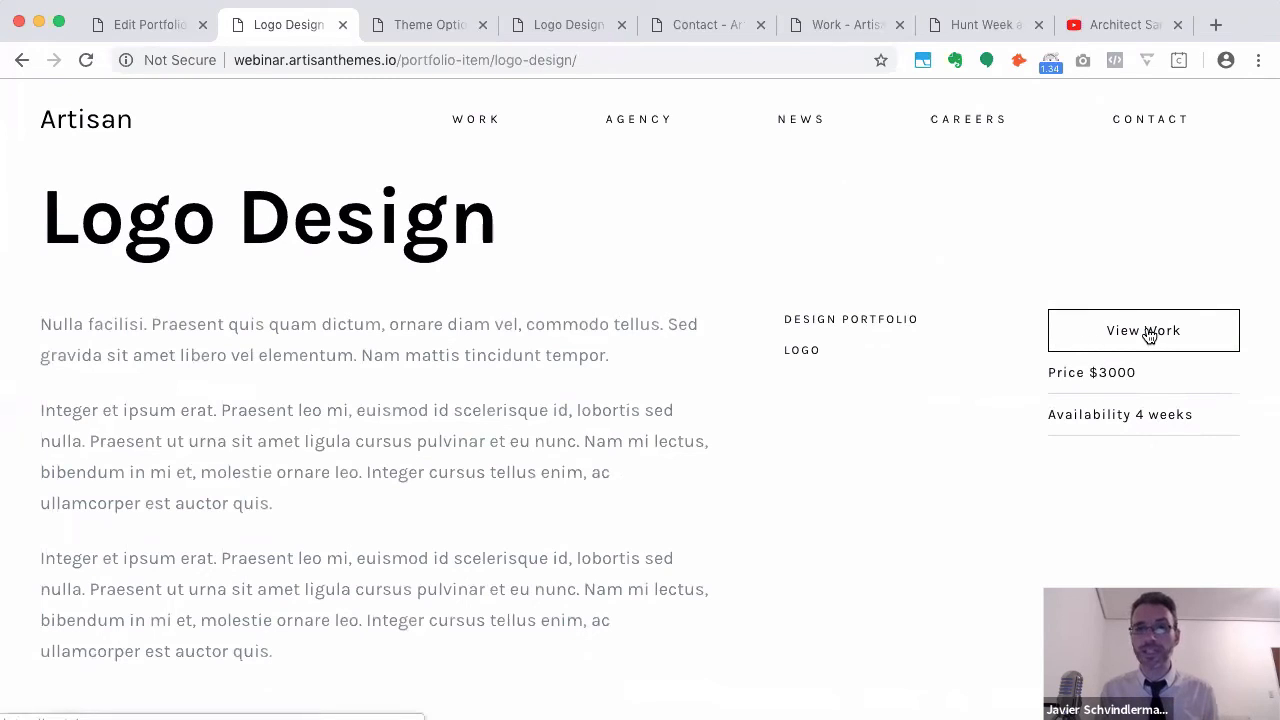
scroll(720, 449, "left", 5)
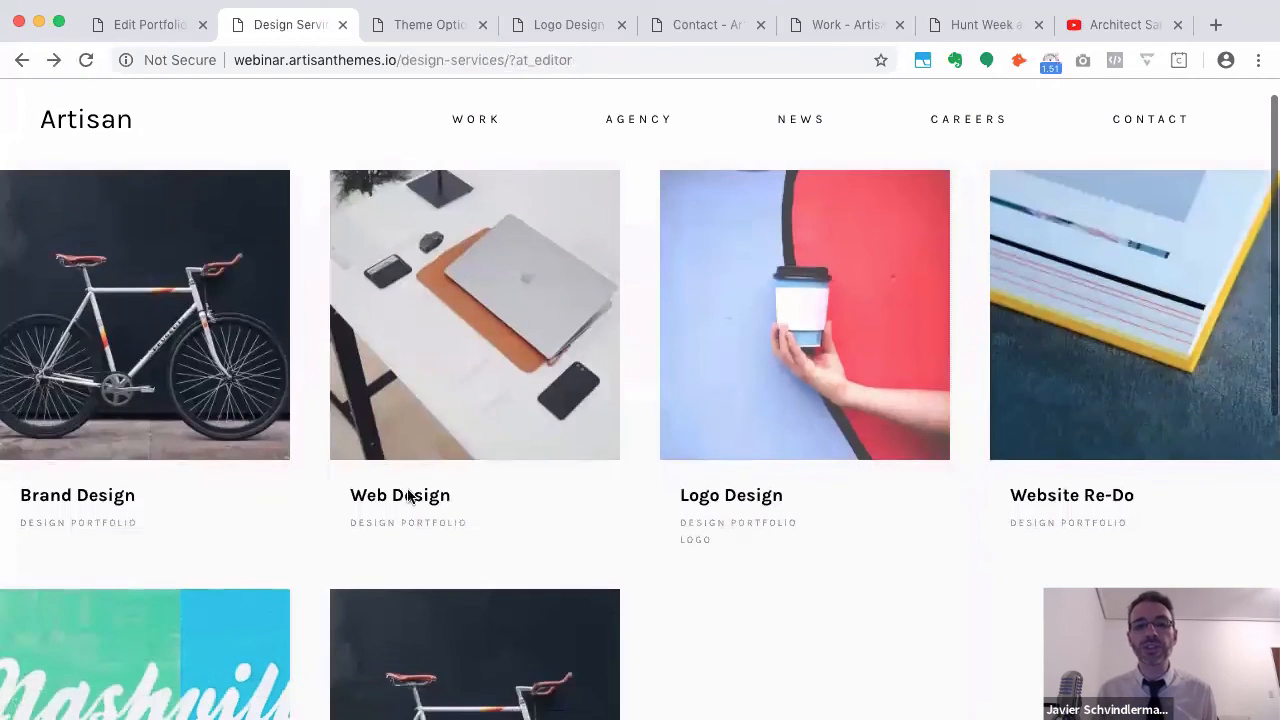
Review the External Link and Link Title settings in the Logo Design item's editor
mouse_move(735, 538)
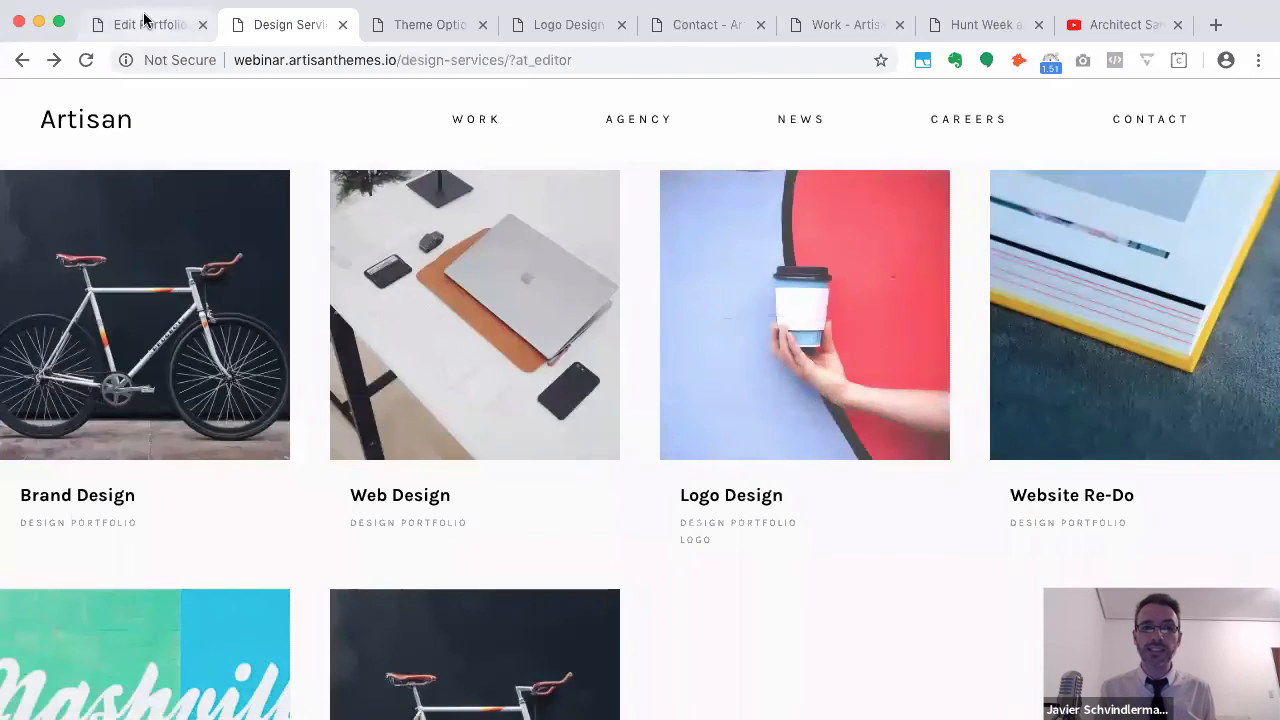
left_click(143, 20)
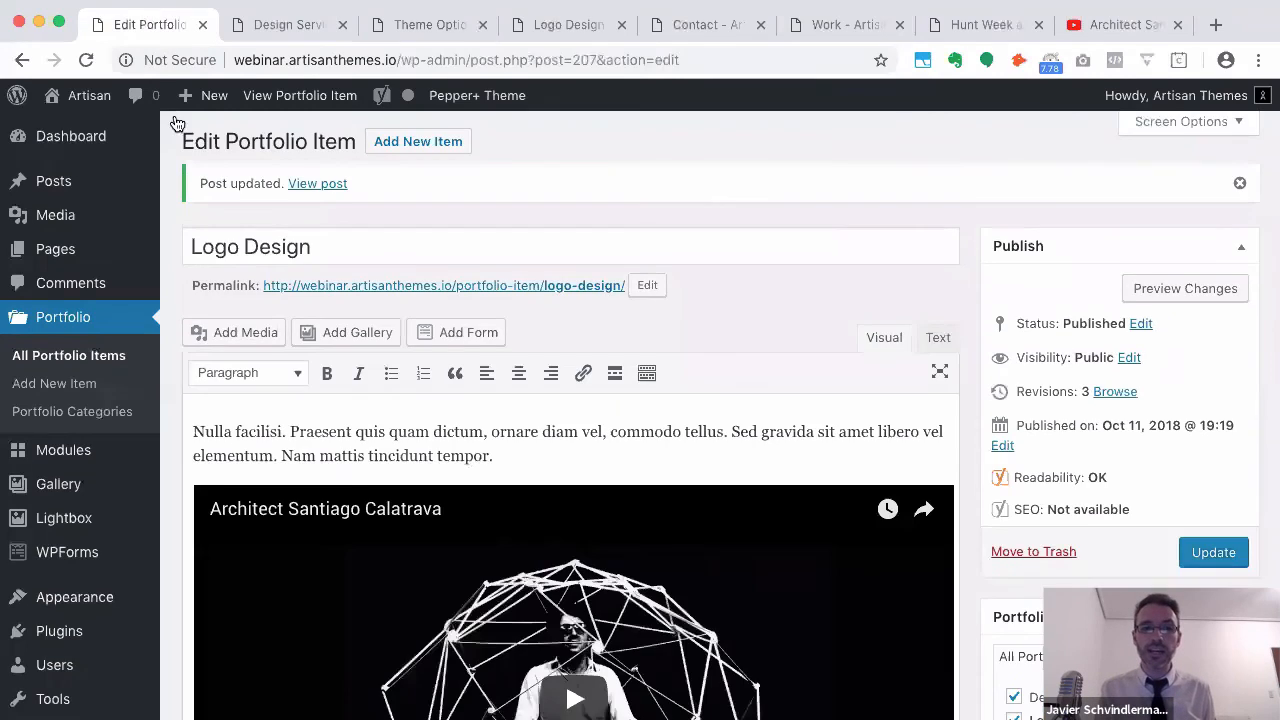
scroll(345, 478, "down", 15)
scroll(345, 478, "down", 10)
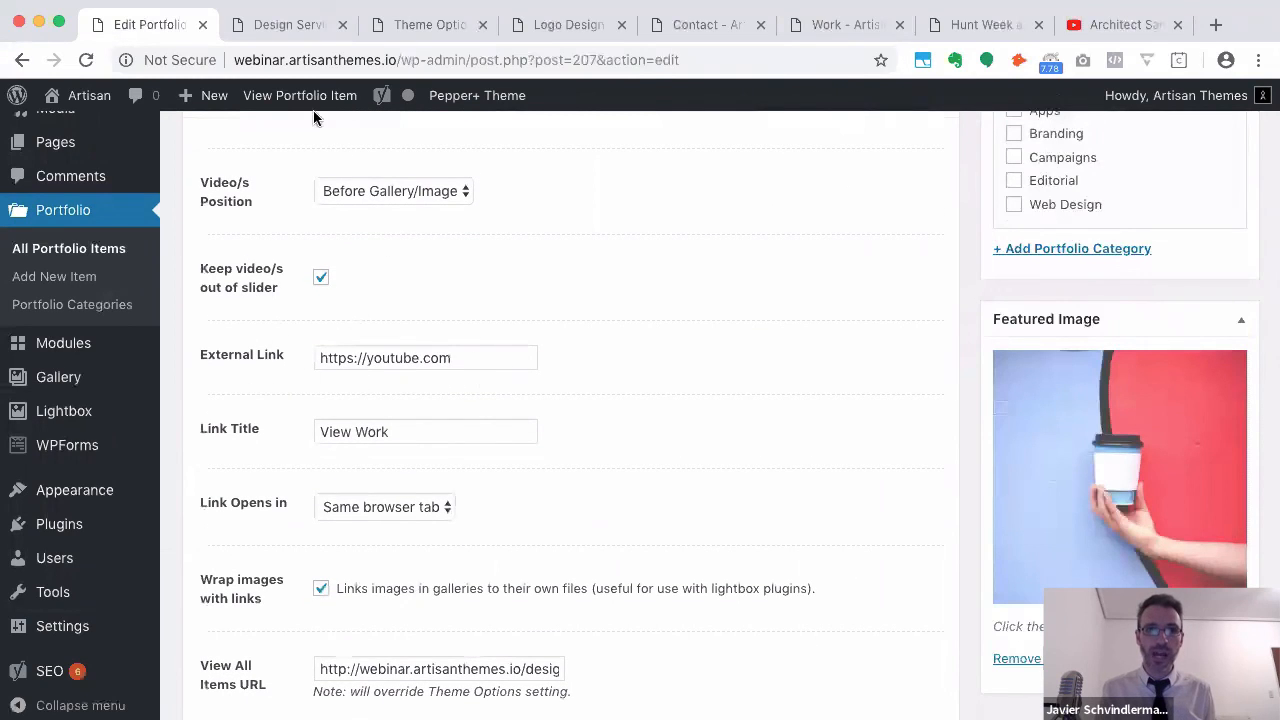
On the Design Services page, set the Services – Portfolio module's items to open their External Link and save the module
left_click(298, 34)
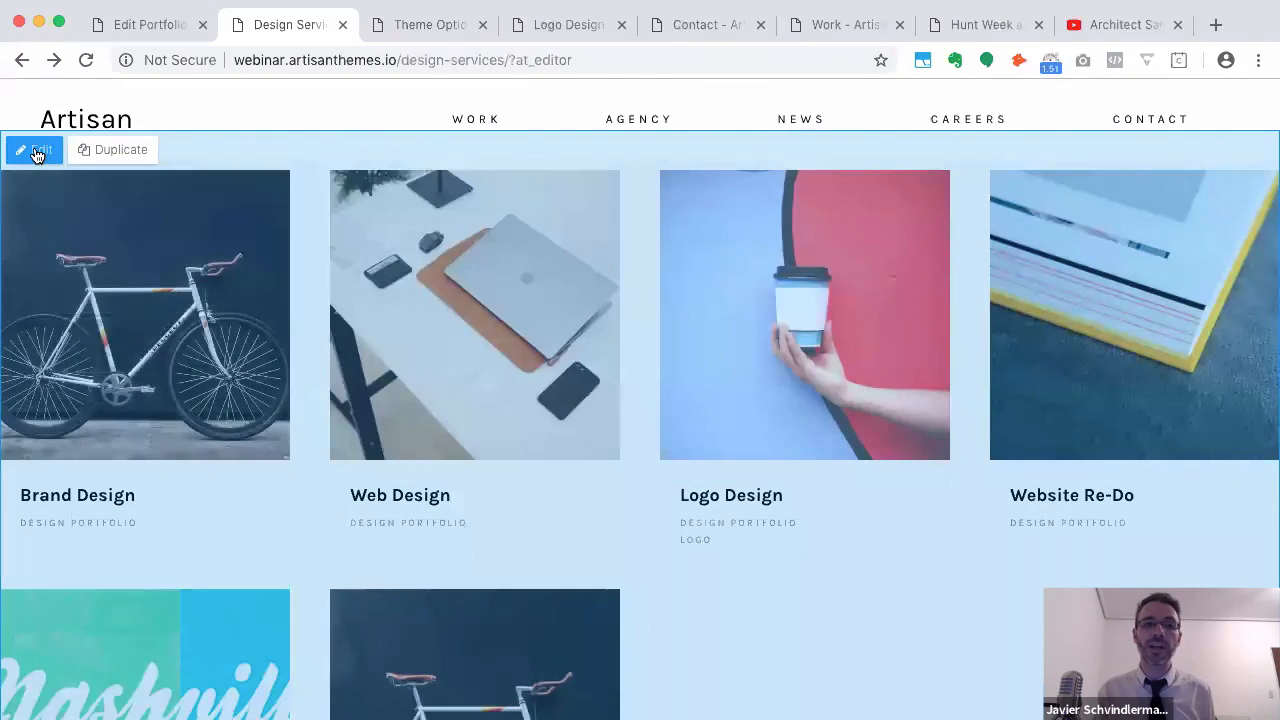
left_click(35, 150)
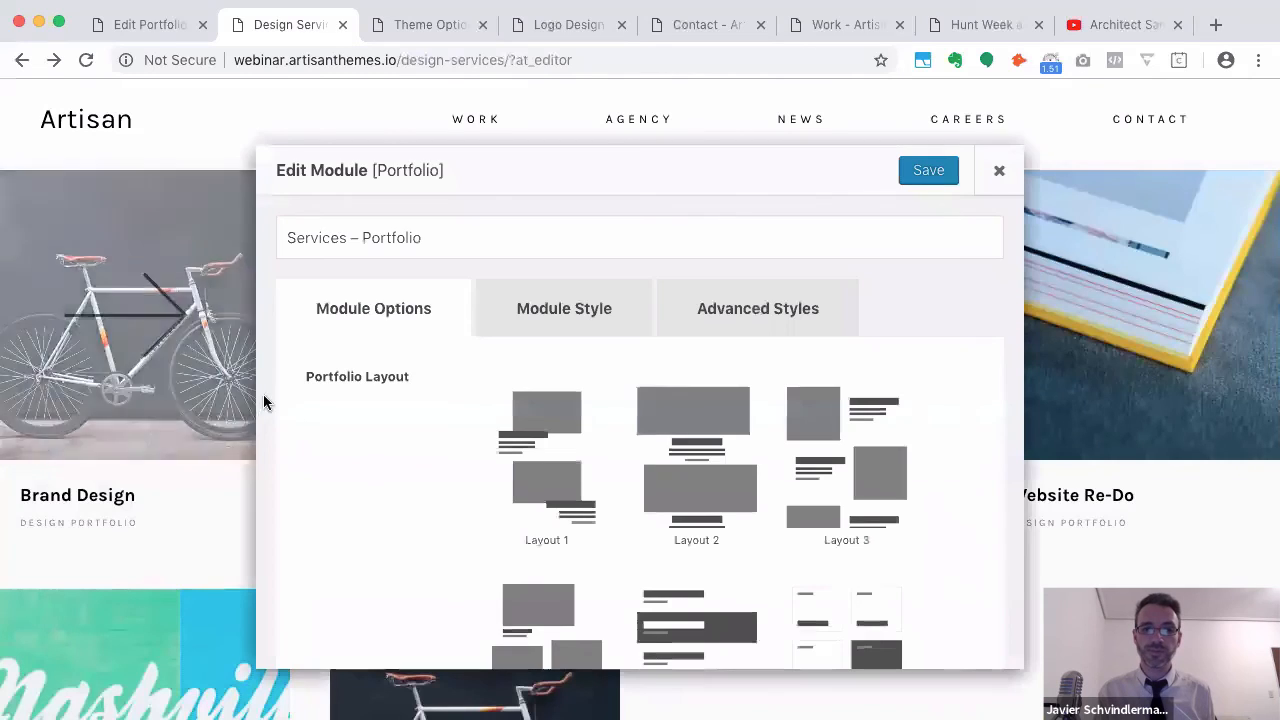
scroll(280, 523, "down", 10)
scroll(280, 523, "down", 4)
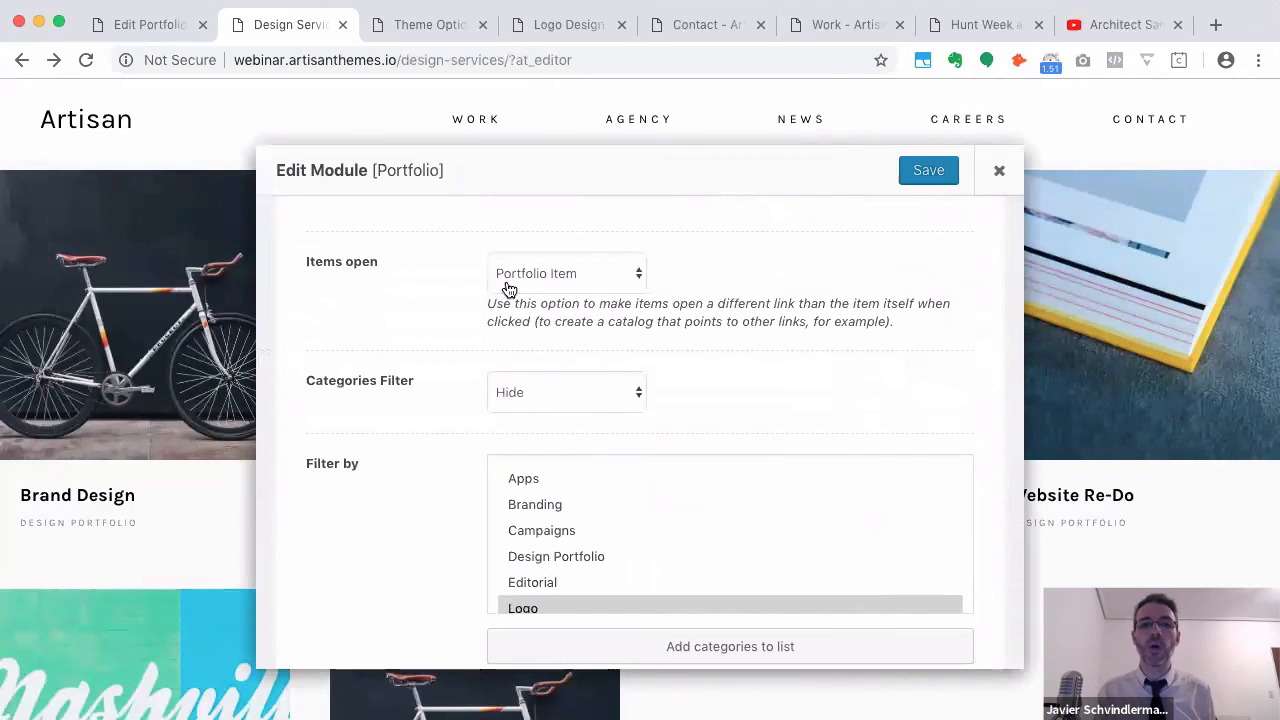
left_click(598, 279)
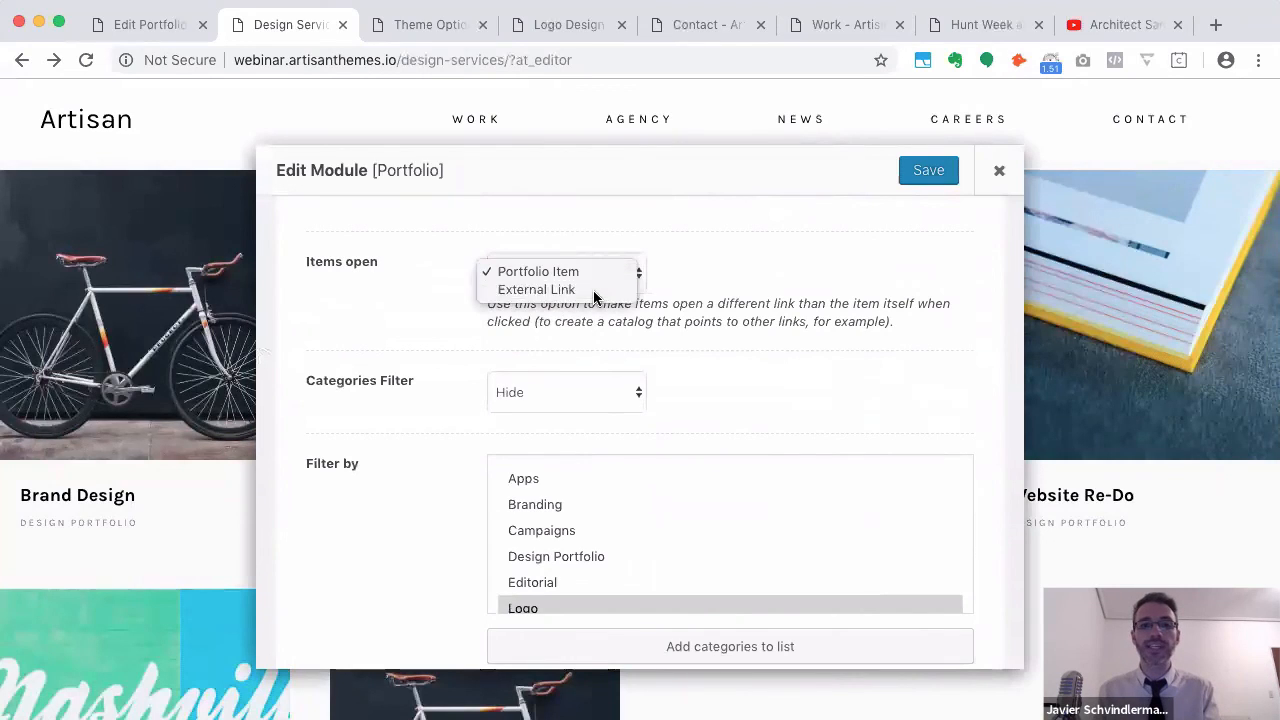
left_click(594, 290)
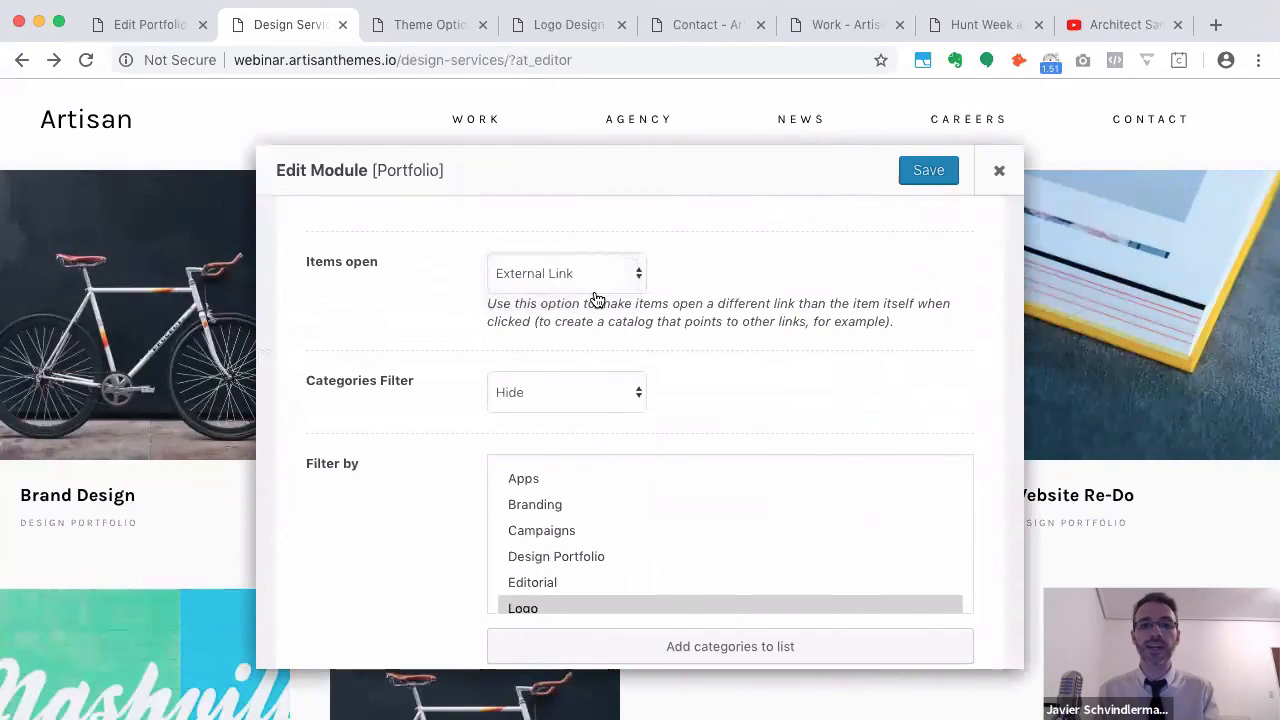
left_click(927, 173)
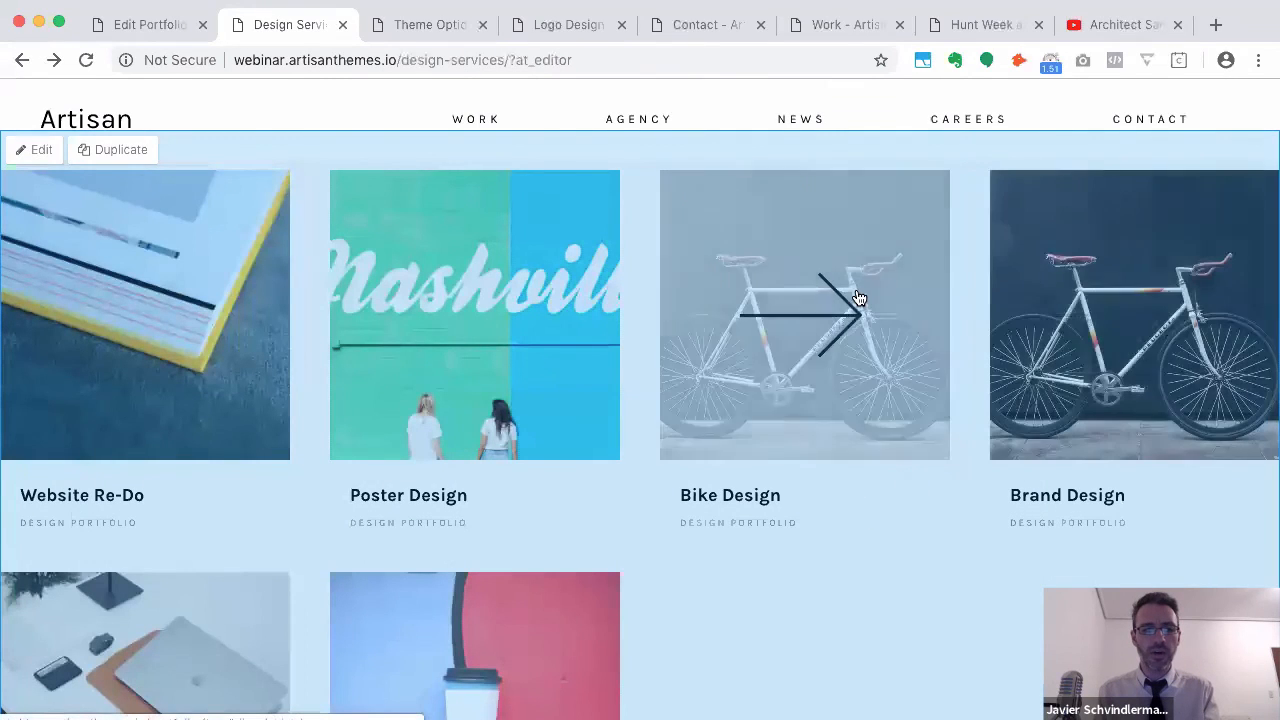
Open Logo Design from the updated grid to test its external link, and return to the Design Services page
scroll(789, 300, "down", 5)
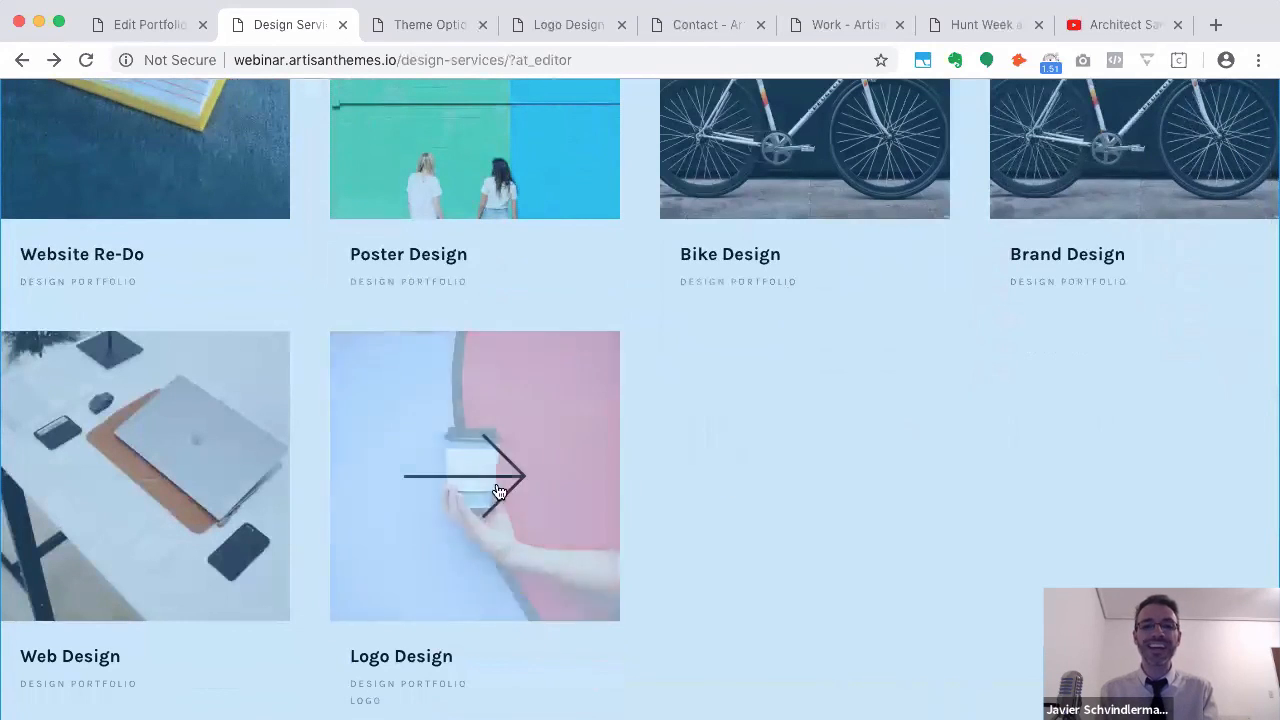
left_click(480, 491)
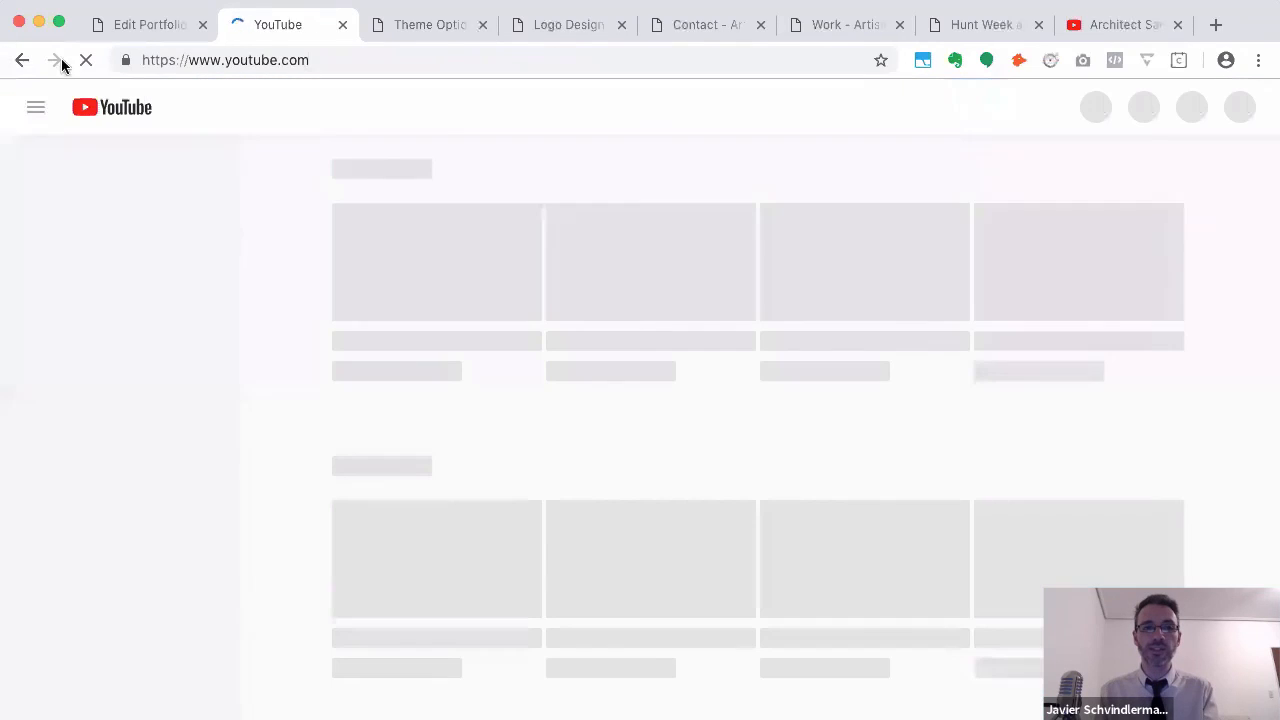
left_click(21, 61)
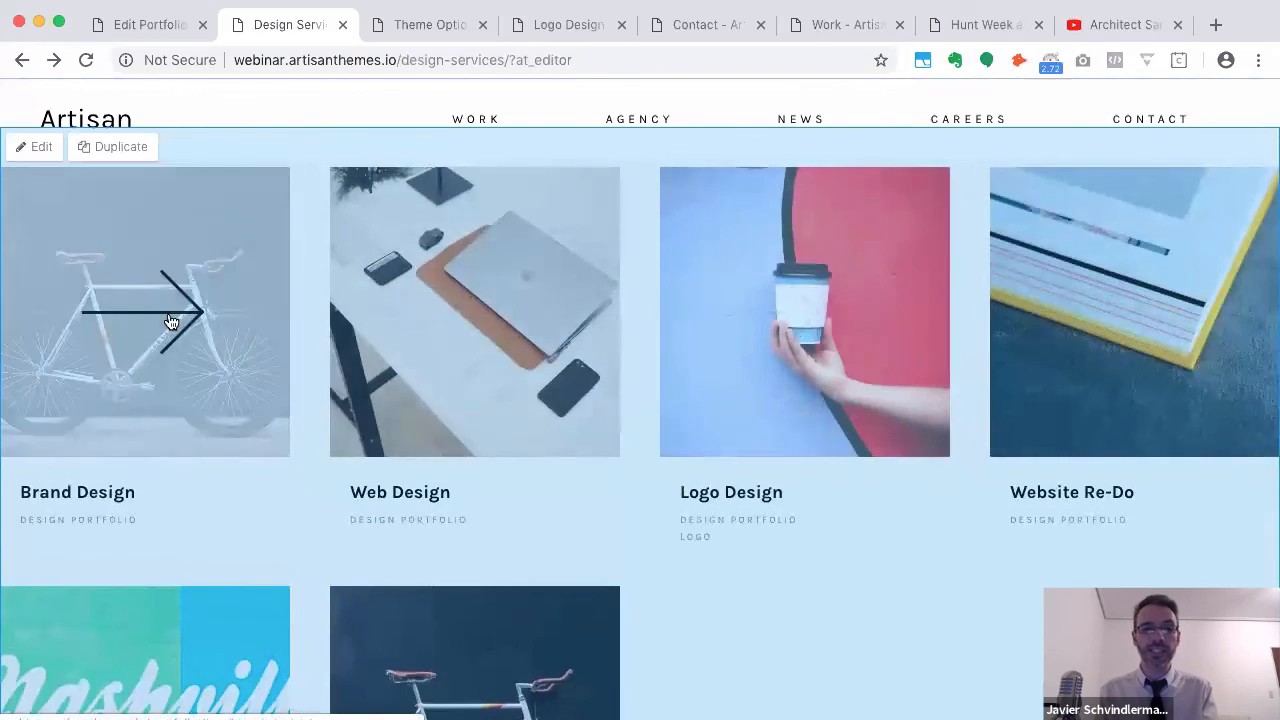
Look over the services grid, open the Web Design item to view its page, and return to the grid
scroll(643, 558, "down", 5)
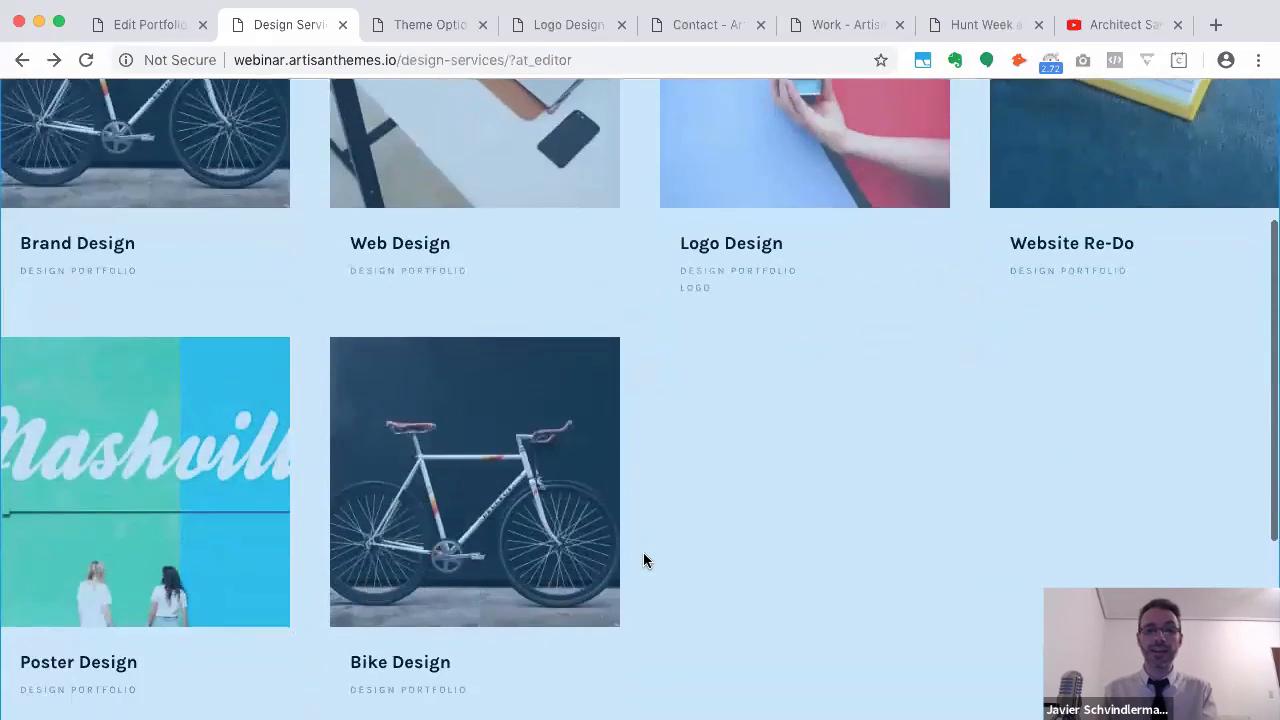
scroll(137, 549, "up", 5)
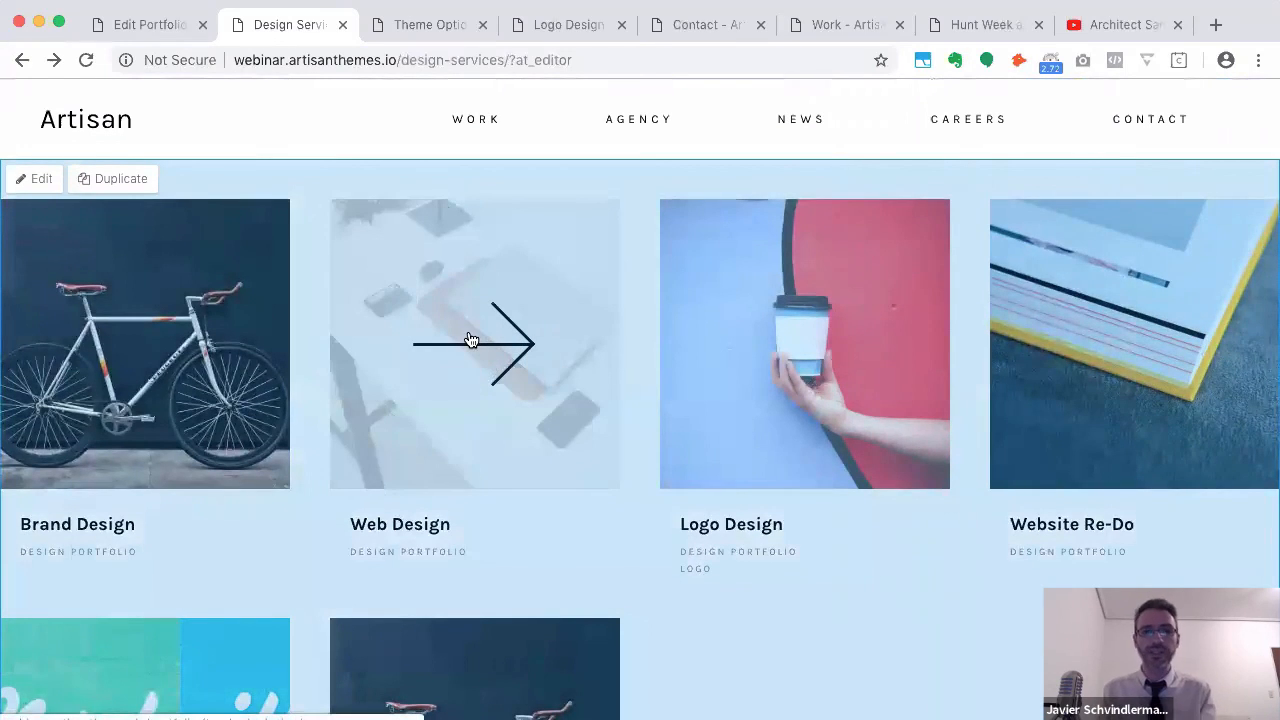
left_click(471, 340)
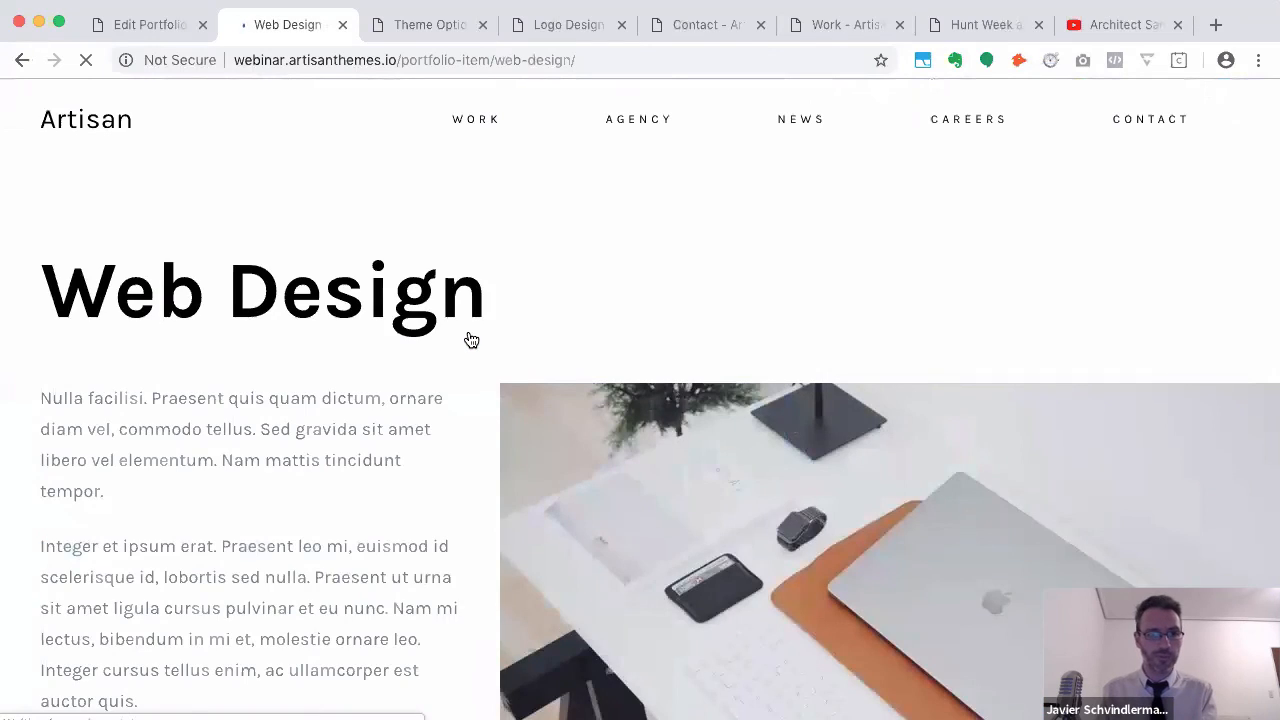
scroll(471, 340, "down", 10)
scroll(471, 340, "up", 10)
scroll(471, 340, "left", 5)
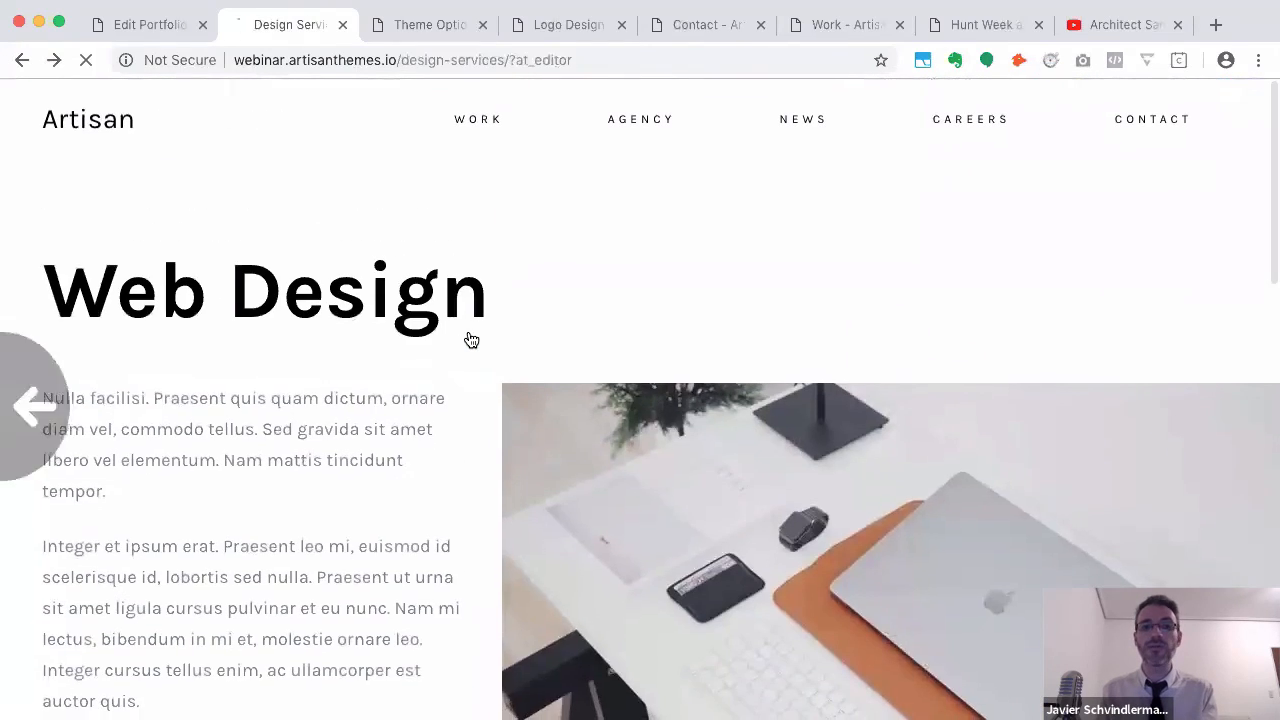
Open the Web Design item once more, go back to the Design Services page, and look over the other service items
scroll(471, 340, "down", 1)
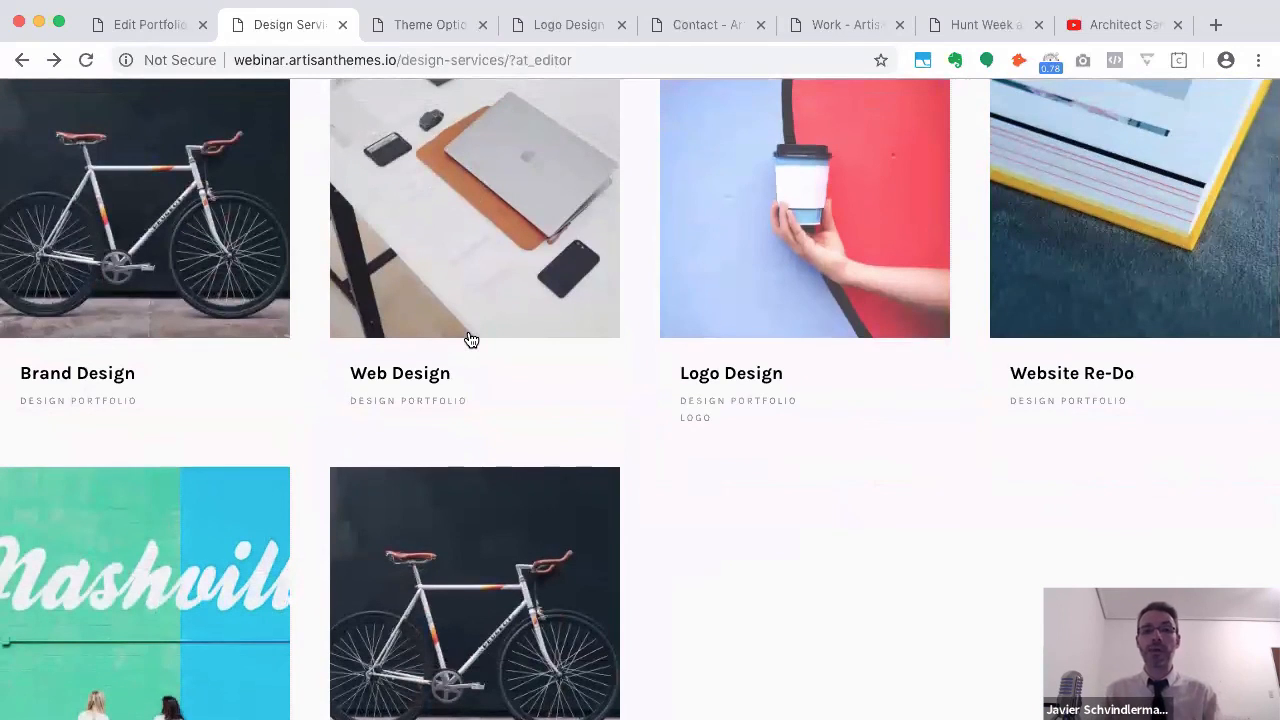
left_click(480, 222)
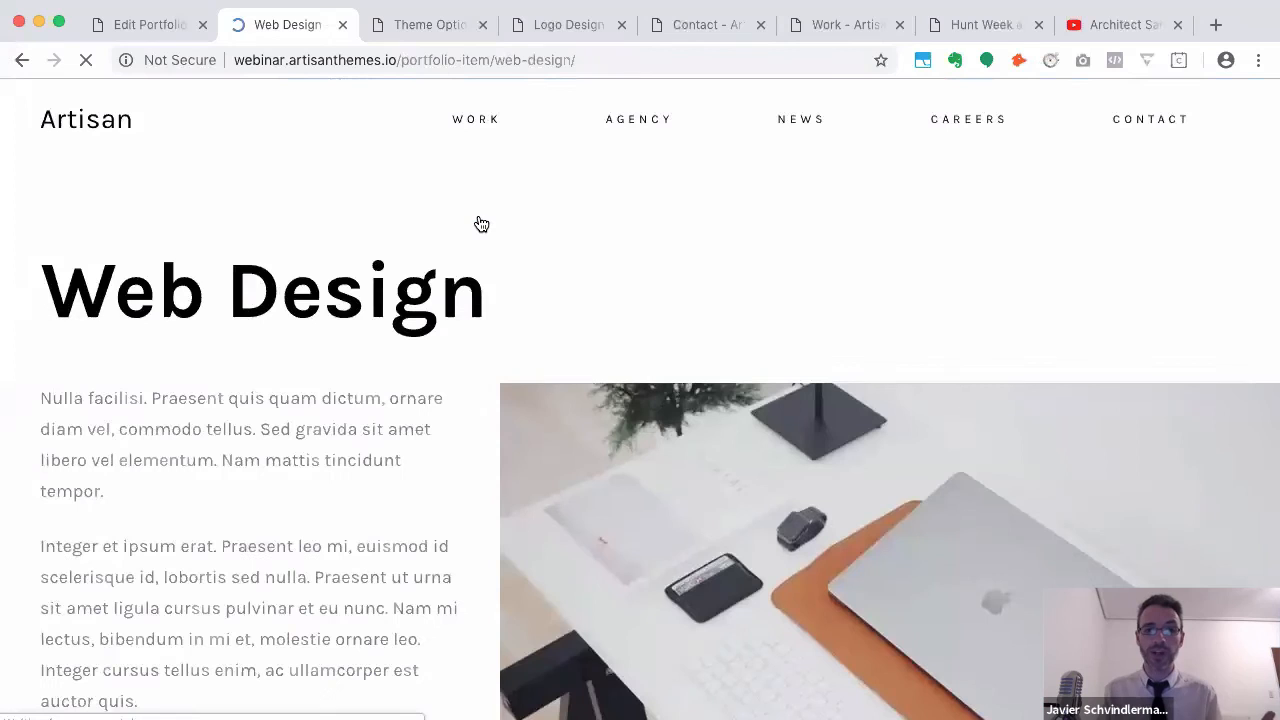
scroll(481, 224, "left", 3)
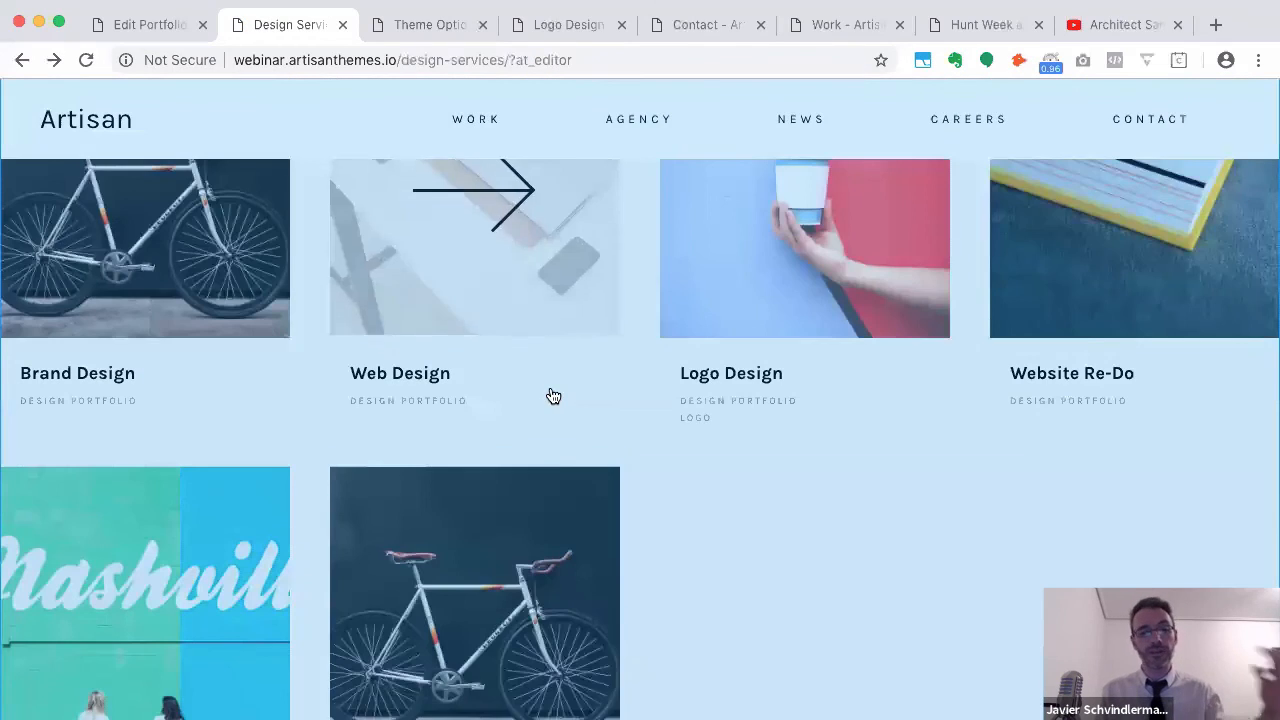
scroll(520, 545, "down", 3)
left_click(520, 545)
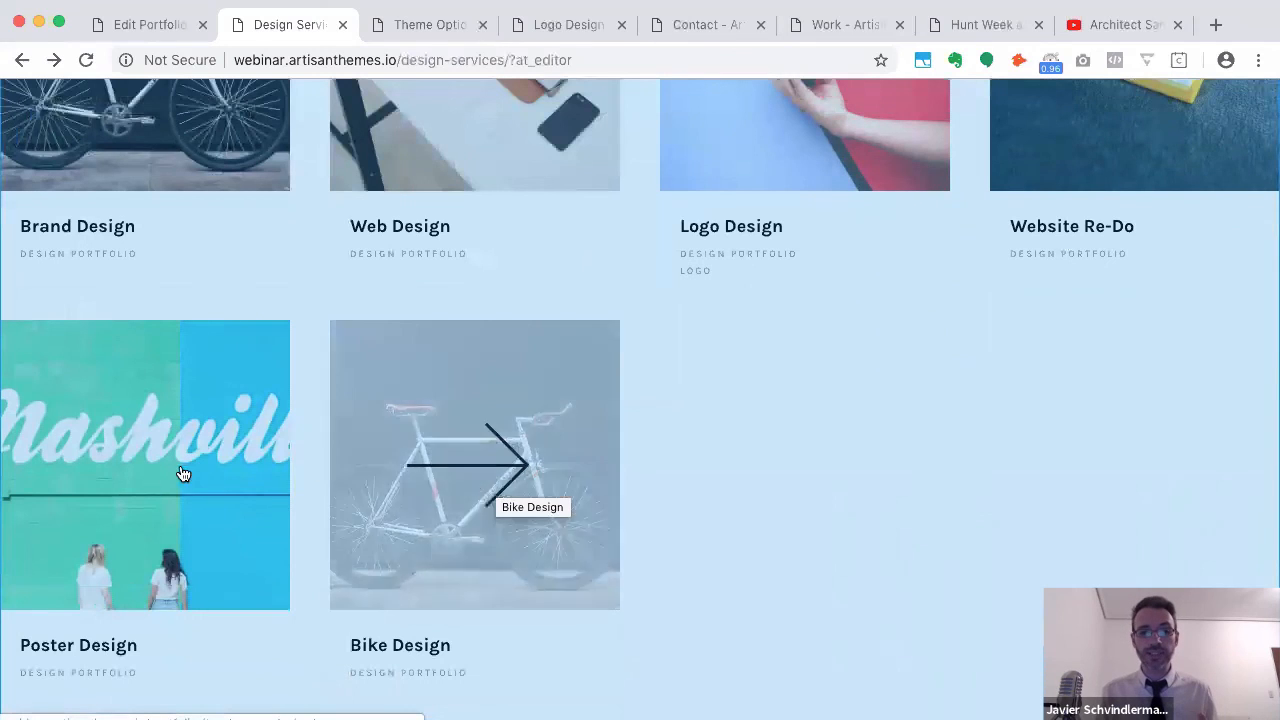
scroll(805, 412, "up", 4)
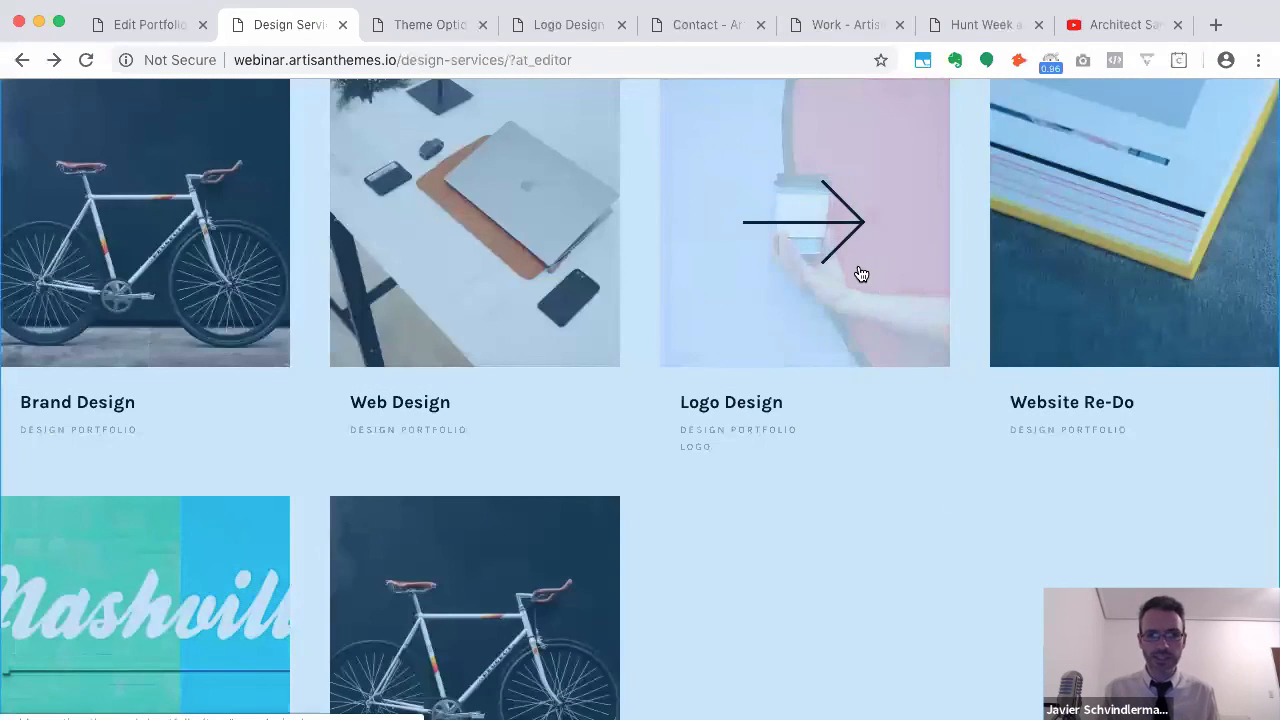
left_click(868, 355)
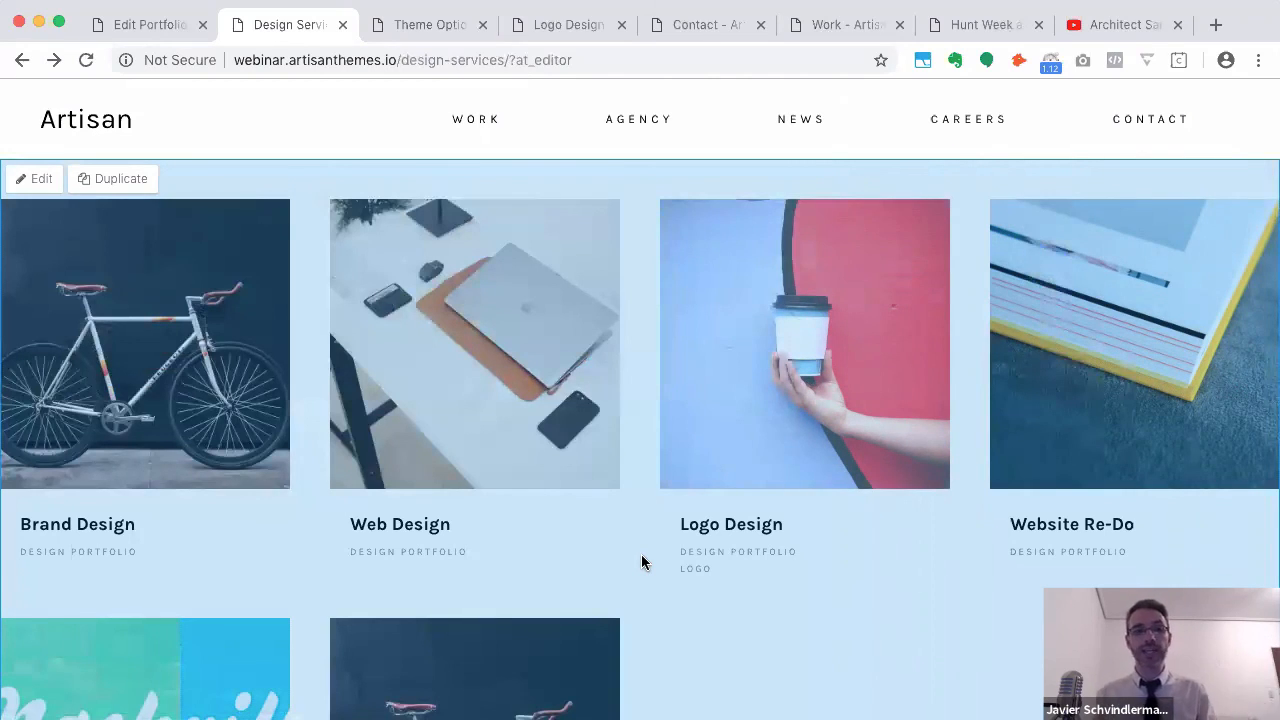
Review the Services – Portfolio module's layout, item link and category filter options, and close its editor without saving
left_click(26, 180)
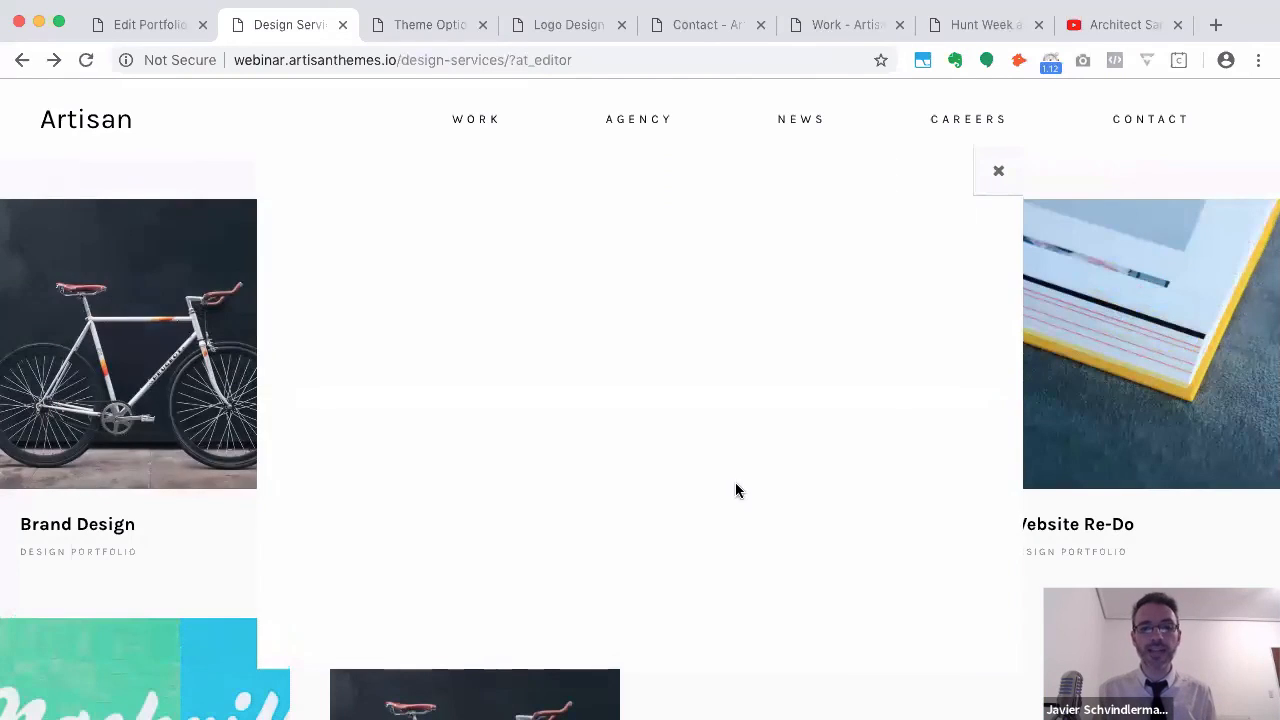
scroll(773, 496, "down", 10)
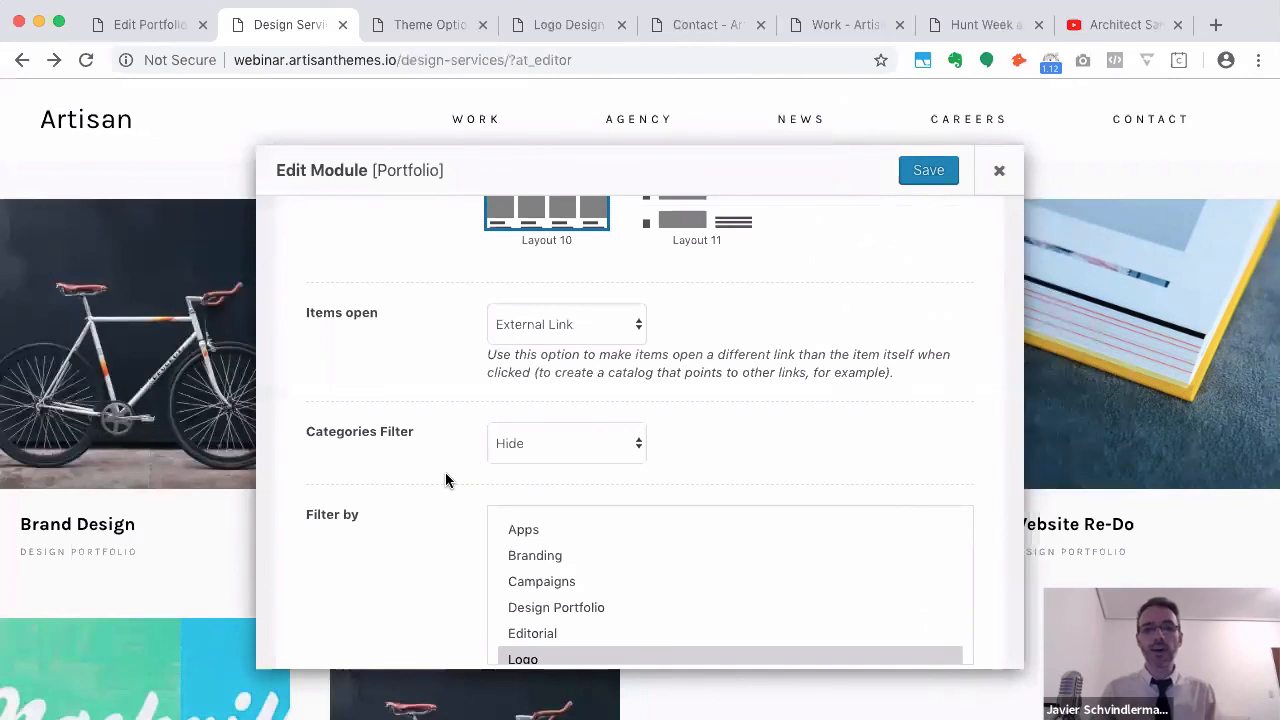
scroll(445, 472, "down", 5)
scroll(445, 472, "up", 7)
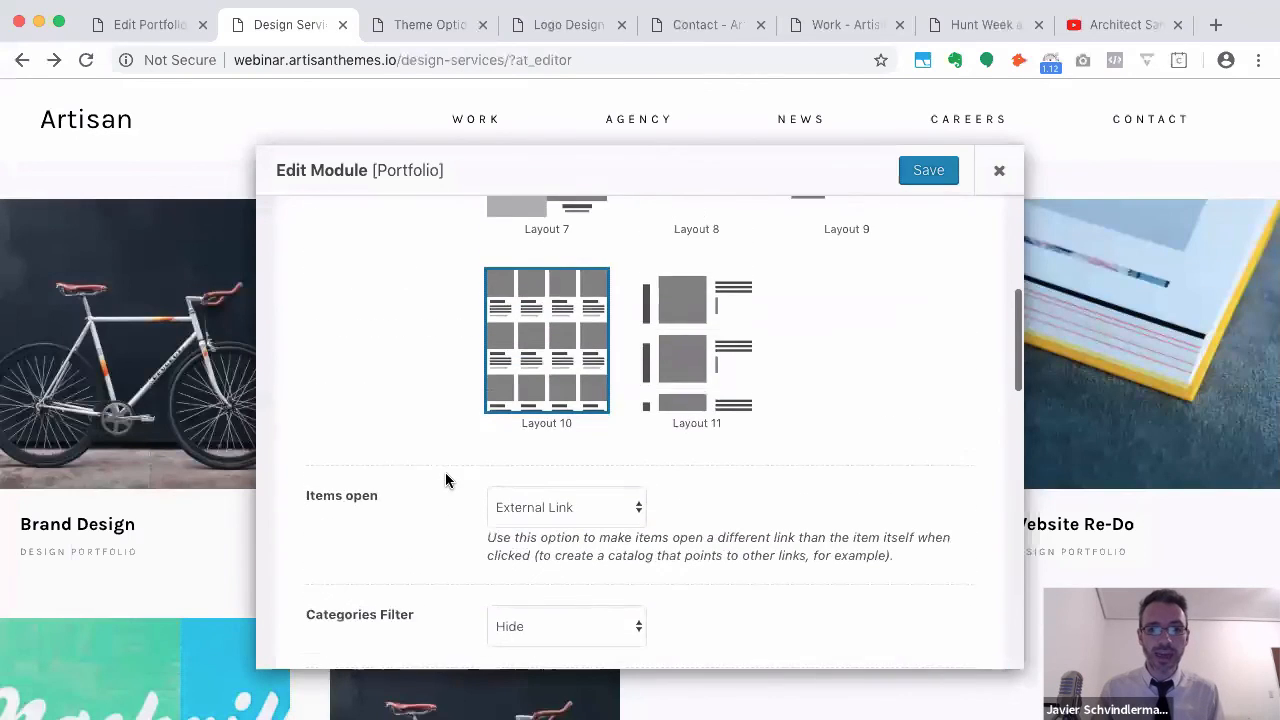
scroll(445, 472, "up", 6)
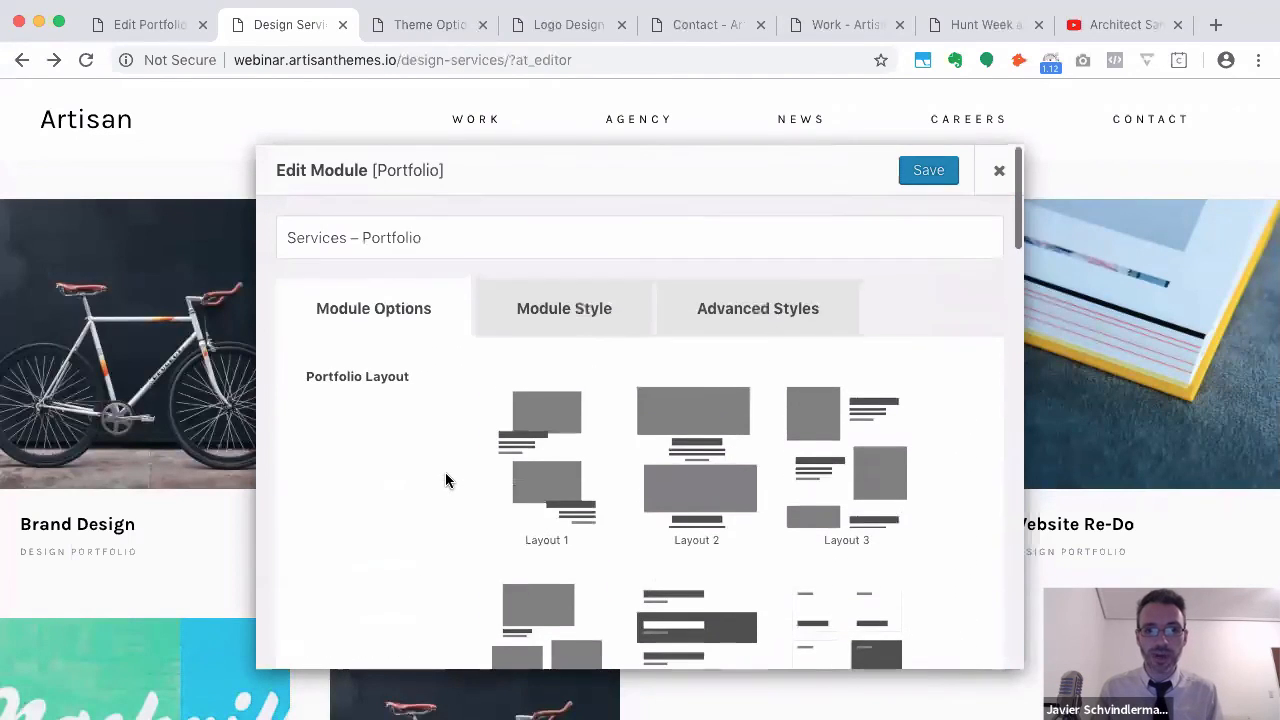
left_click(1002, 174)
mouse_move(1210, 622)
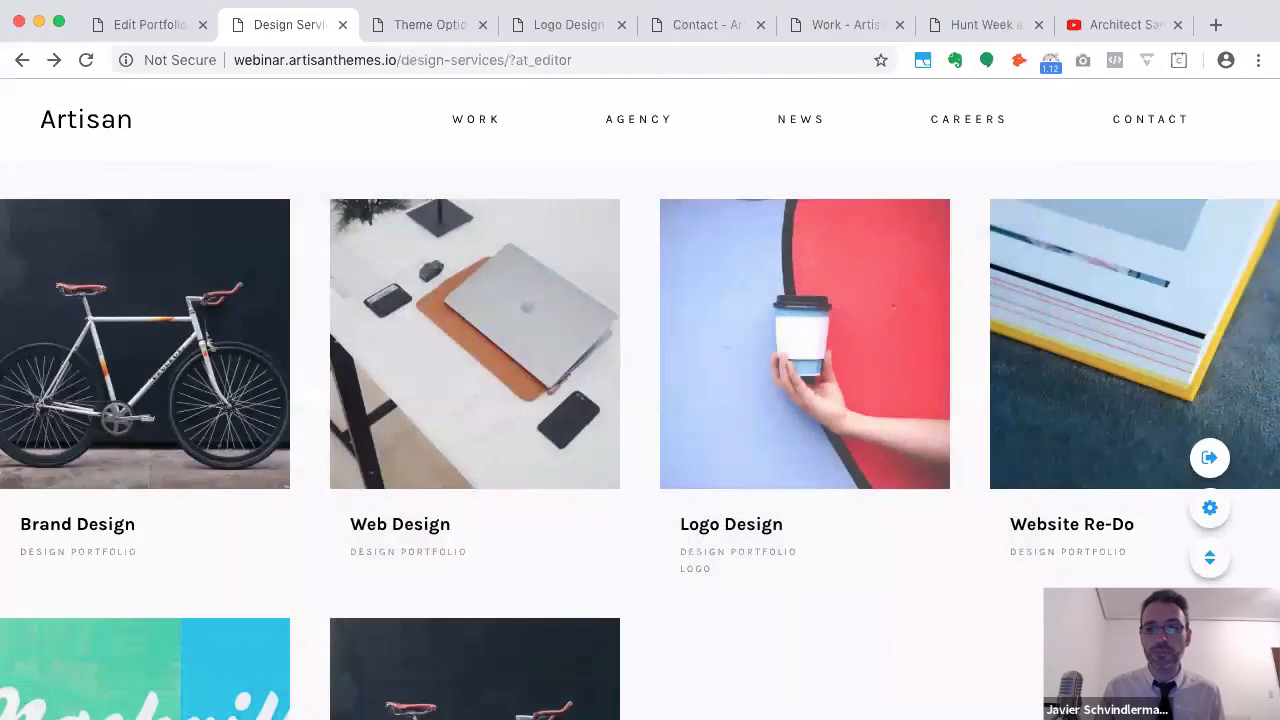
left_click(1210, 455)
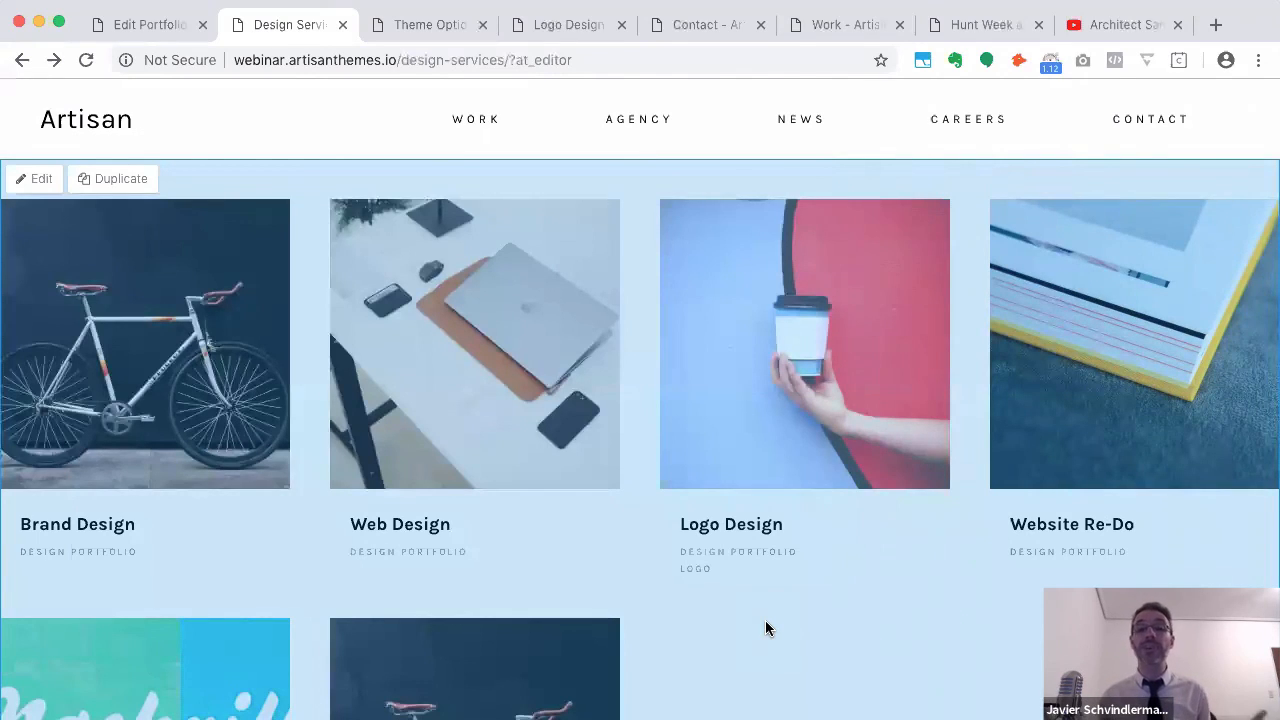
scroll(765, 628, "down", 2)
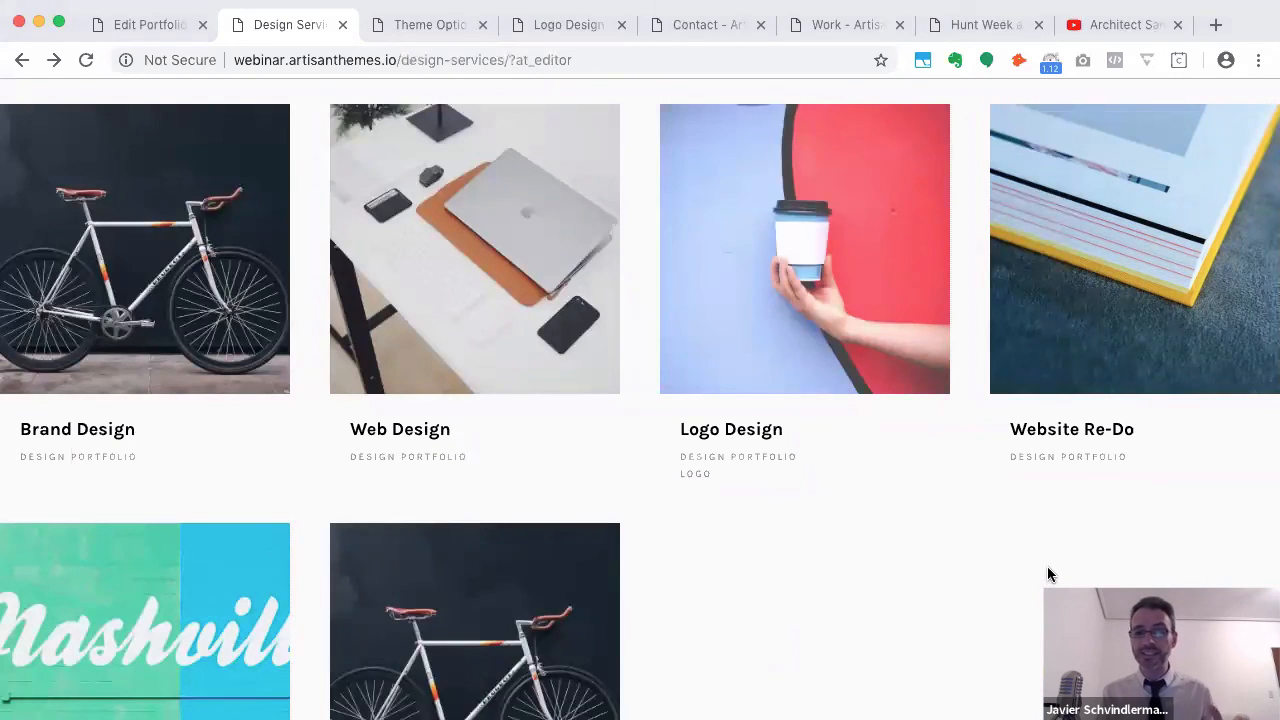
mouse_move(1048, 574)
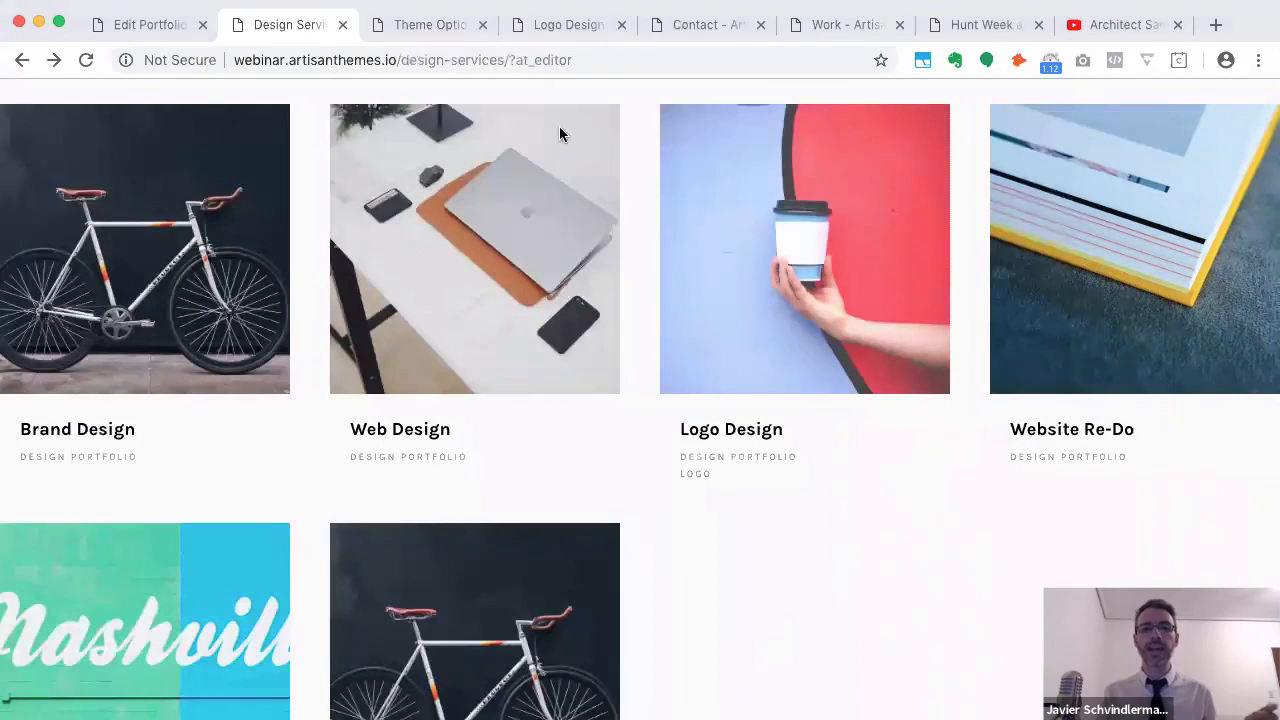